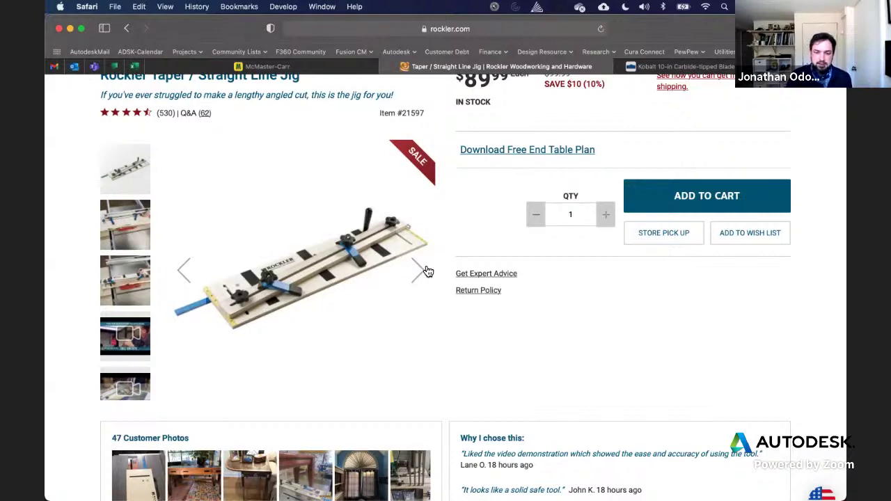
Step: Review the Rockler Taper / Straight Line Jig page and the Kobalt 10-in portable table saw product page
scroll(501, 133, "up", 2)
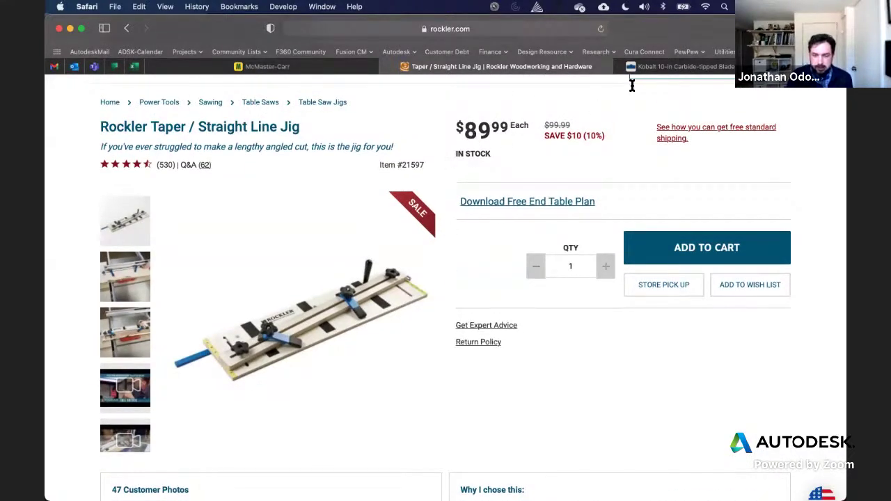
left_click(652, 67)
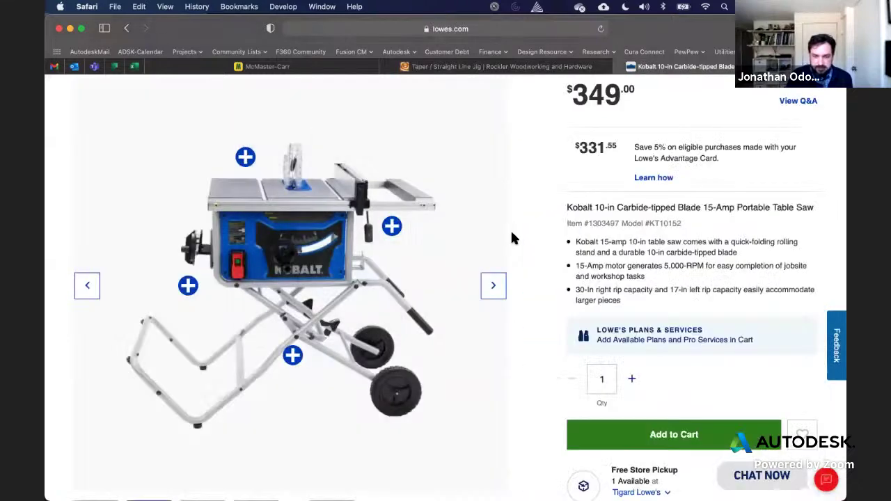
scroll(512, 238, "up", 2)
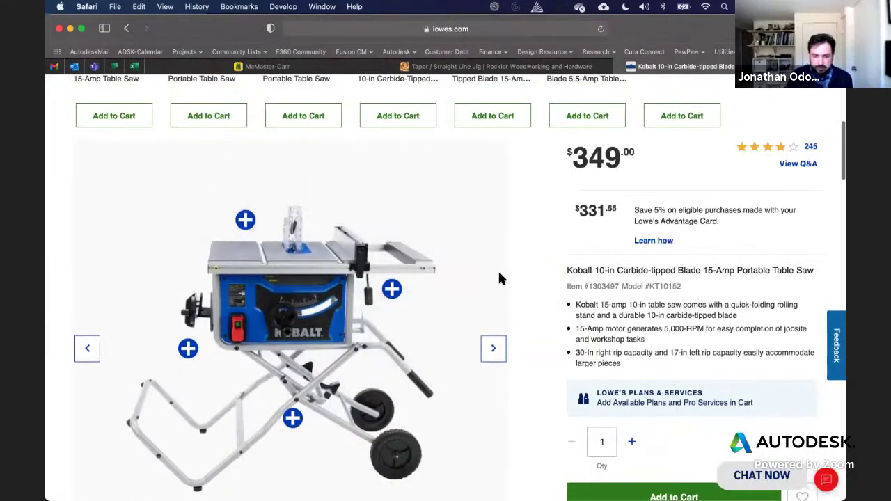
scroll(505, 275, "down", 2)
scroll(530, 268, "down", 2)
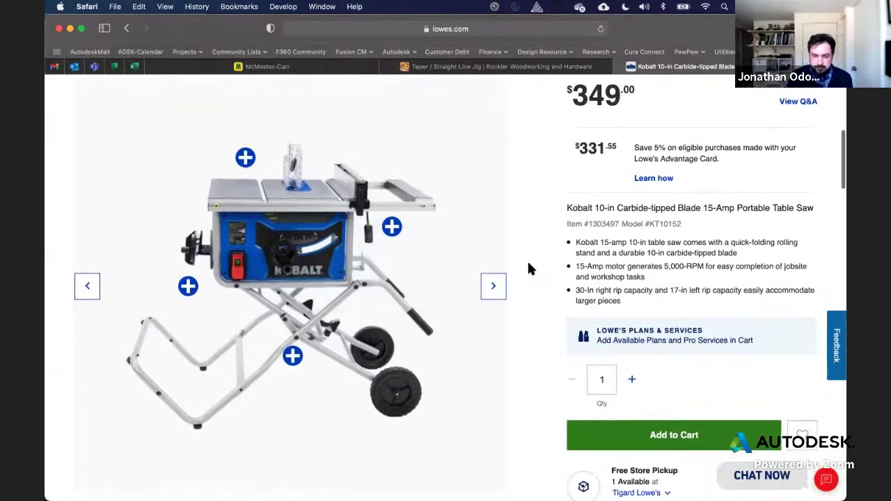
scroll(508, 263, "up", 2)
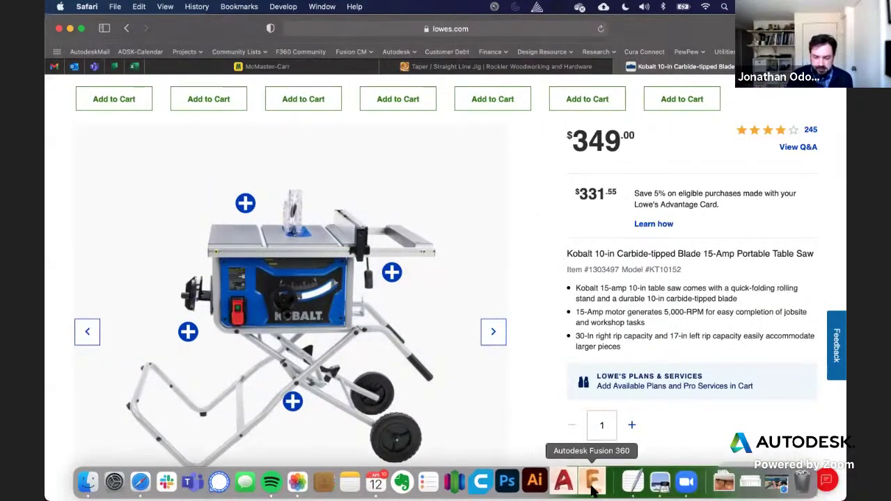
Step: Switch to Fusion 360 to view the Tapering Jig model, and preview 01.MOV from the photos folder in Finder
left_click(591, 482)
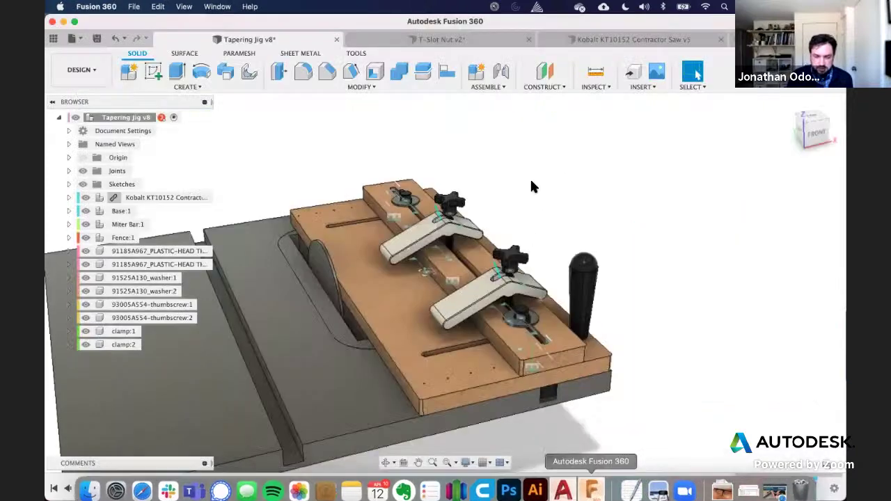
middle_click_drag(531, 187, 503, 182, "shift")
mouse_move(227, 494)
left_click(93, 482)
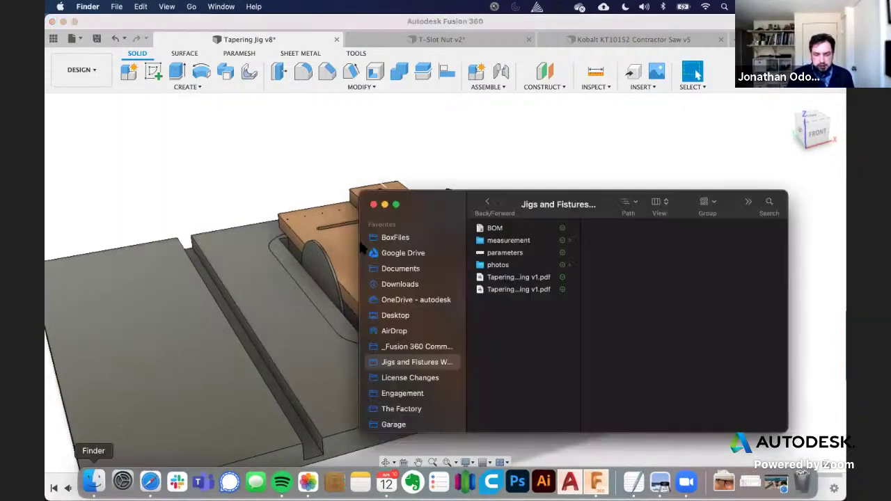
left_click(519, 265)
left_click(626, 230)
key("space")
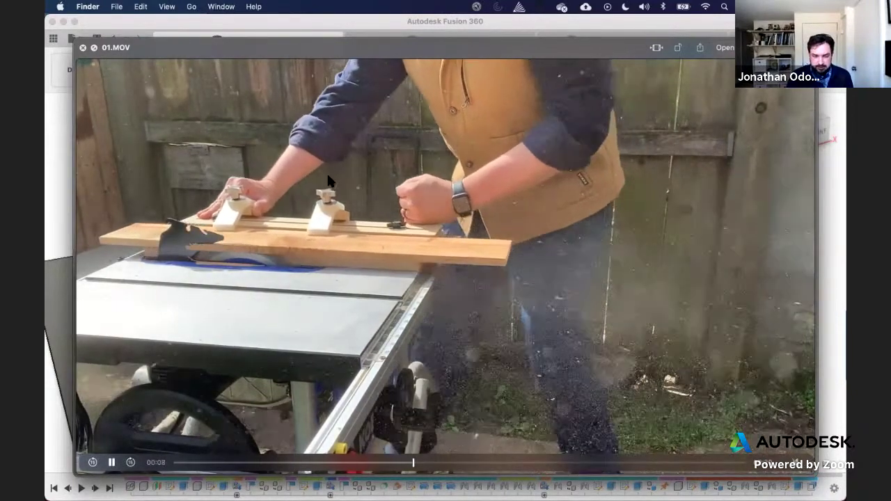
key("space")
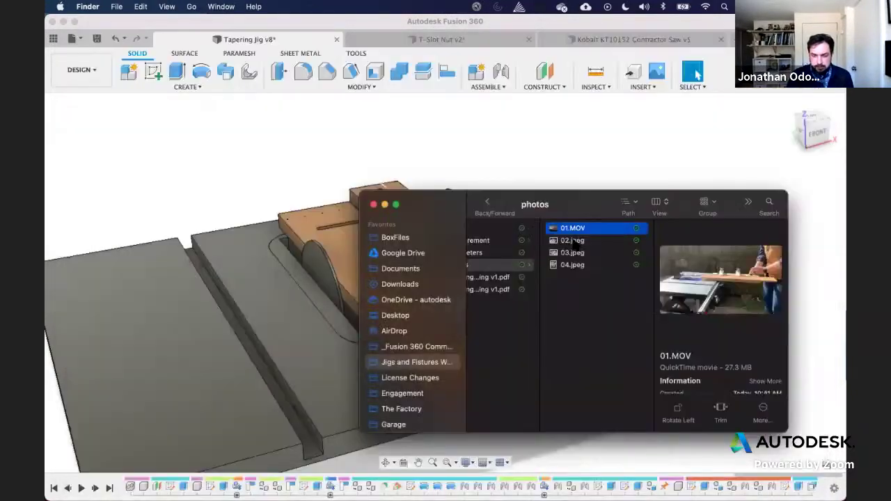
Step: Preview the jig photos 02.jpeg and 03.jpeg in Finder and return to Fusion 360
left_click(563, 238)
key("space")
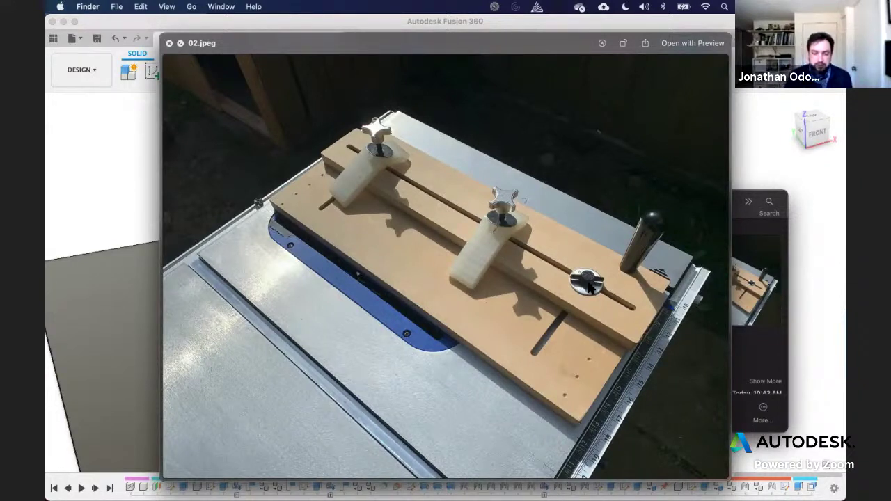
key("Right")
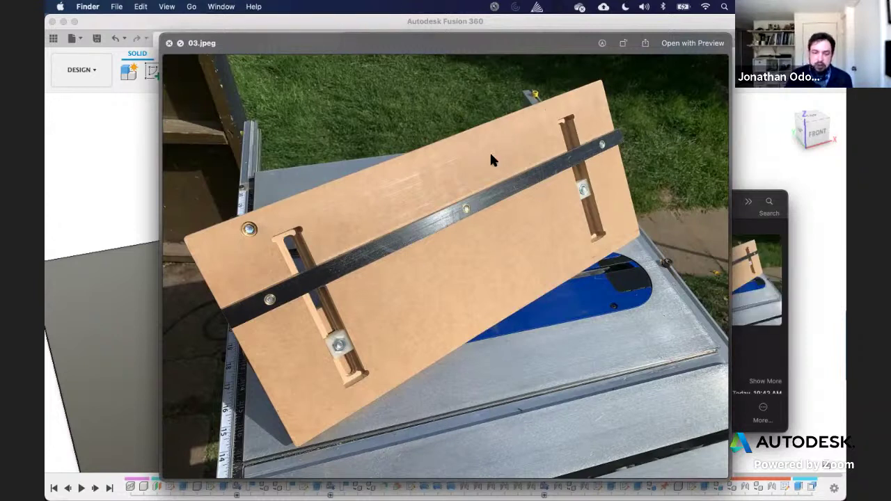
key("Left")
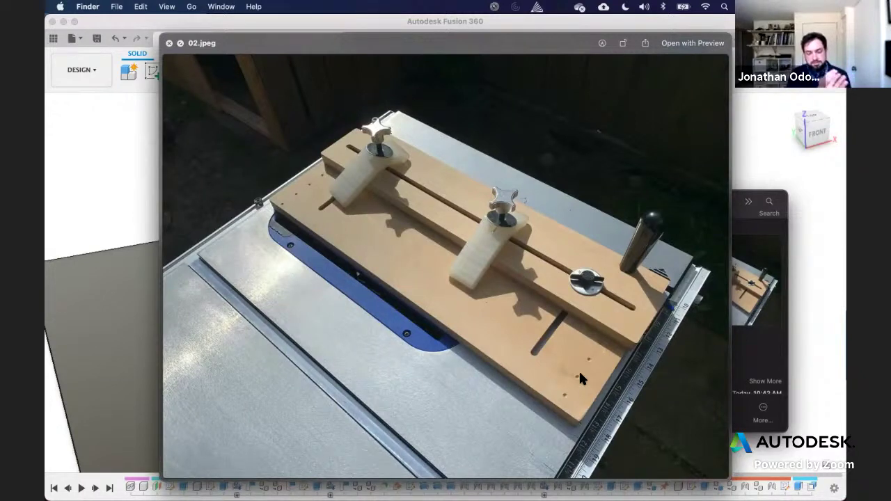
key("space")
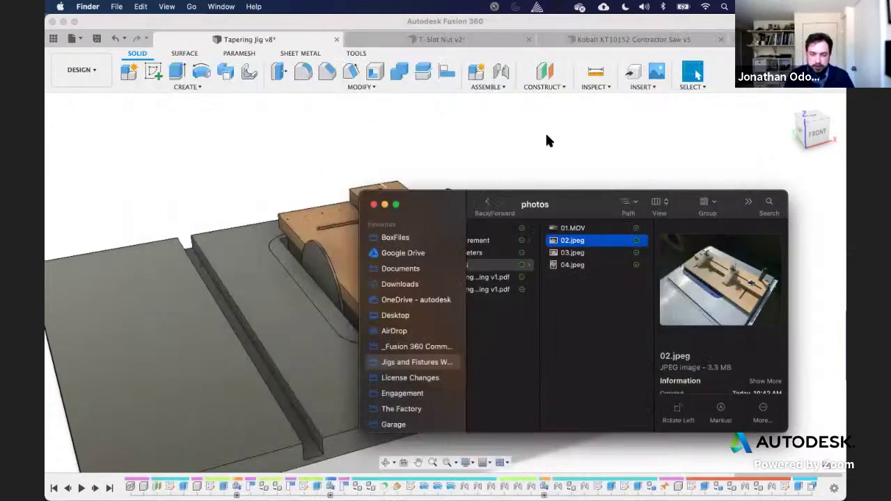
left_click(509, 196)
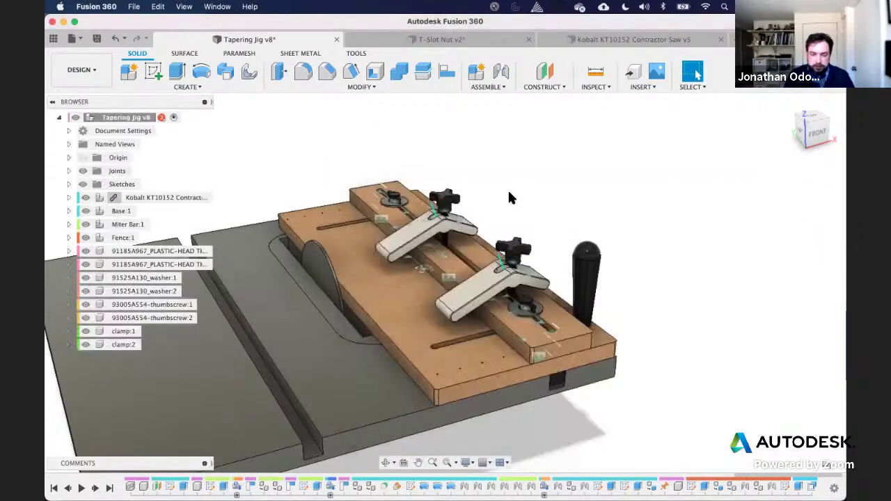
Step: Show the Kobalt KT10152 Contractor Saw design and preview IMG_4944.jpeg from the measurement folder in Finder, returning to Fusion 360
left_click(640, 41)
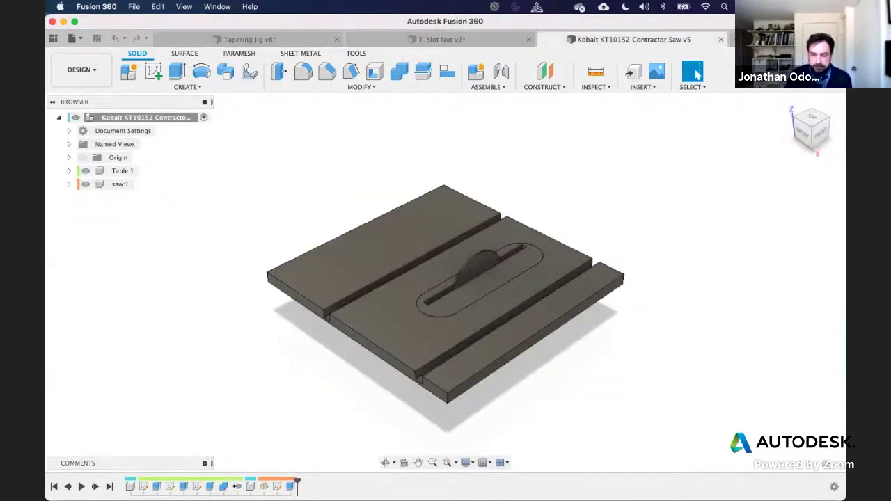
left_click(91, 482)
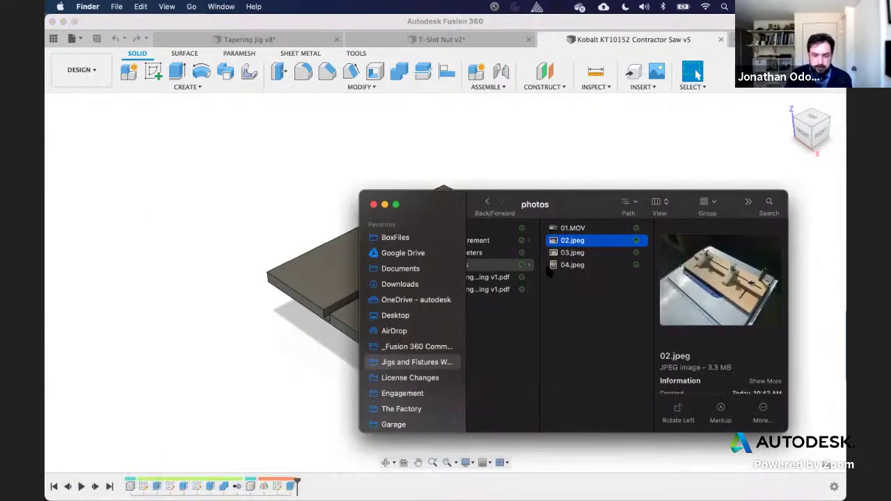
scroll(547, 273, "left", 3)
left_click(533, 240)
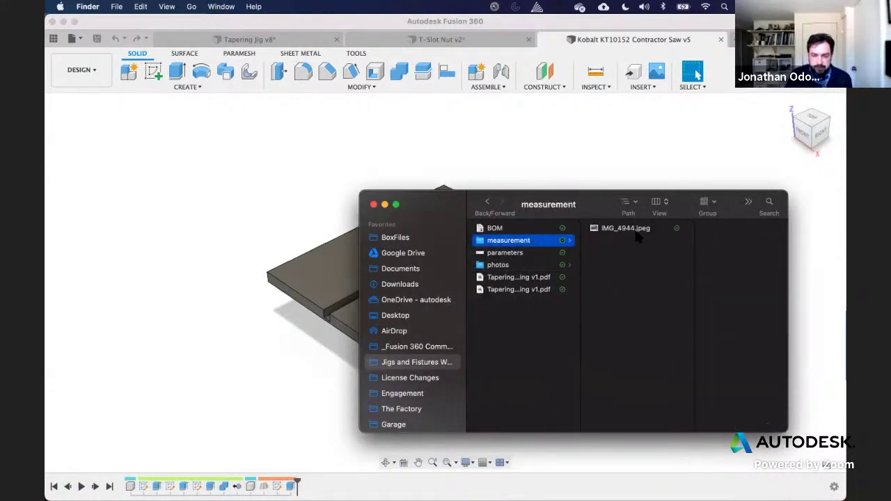
left_click(634, 229)
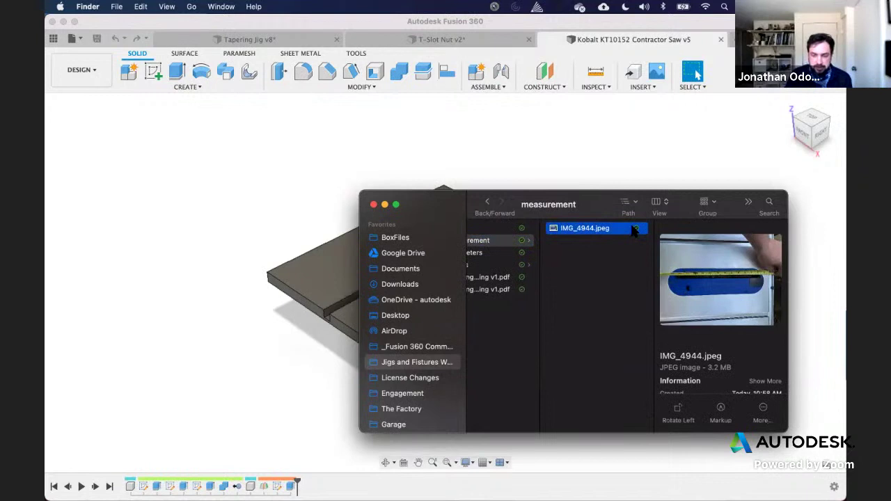
key("space")
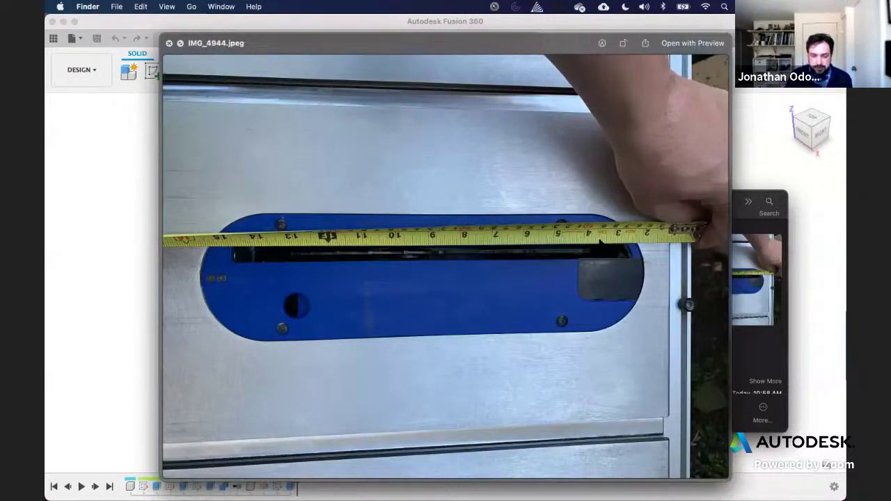
key("space")
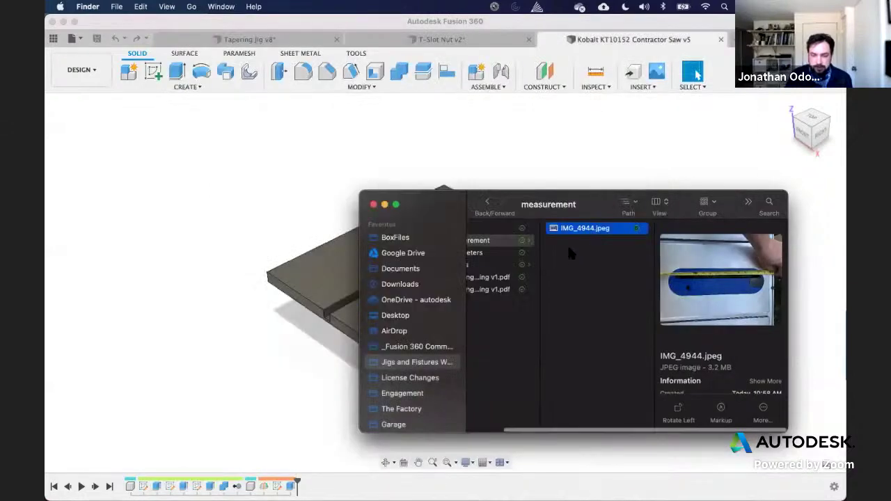
left_click(567, 176)
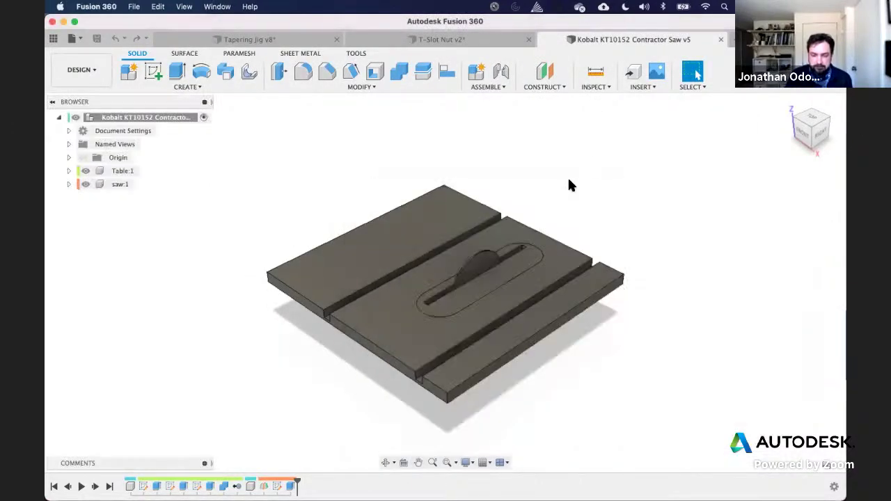
Step: Examine the miter slots and their edges on the contractor saw's table model
middle_click_drag(509, 255, 559, 257, "shift")
scroll(559, 257, "up", 3)
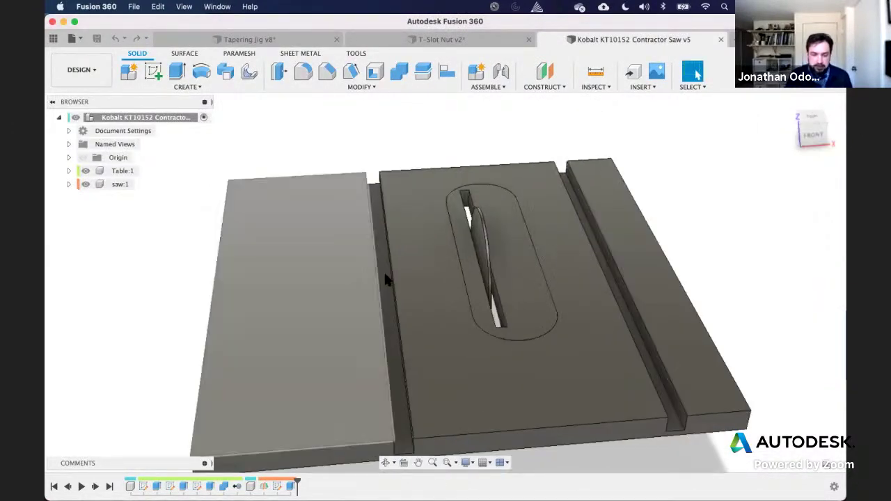
left_click(378, 274)
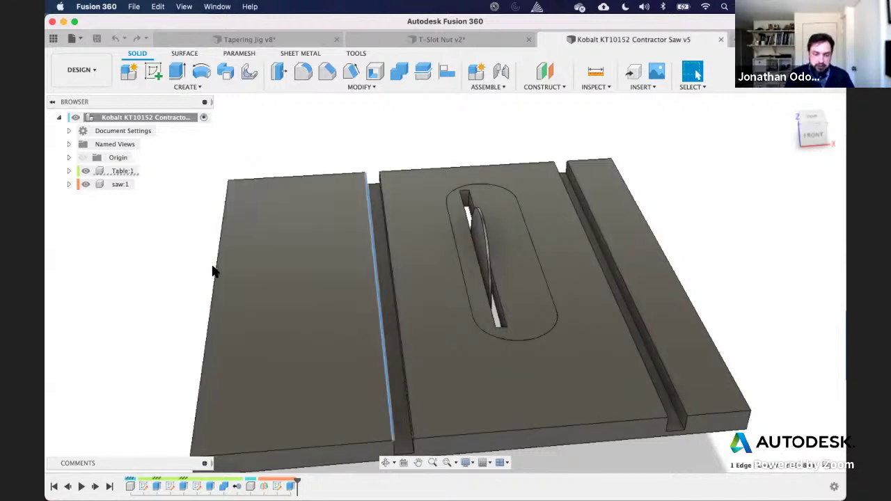
left_click(382, 250, "shift")
middle_click_drag(382, 251, 657, 189, "shift")
left_click(667, 203)
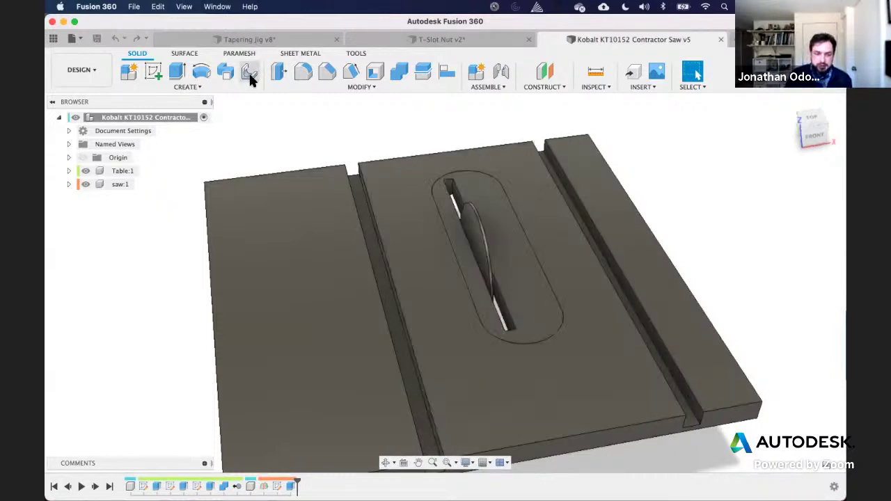
Step: Create a new design and save it as Live Demo in the Jigs & Fixtures Workshop project
left_click(271, 39)
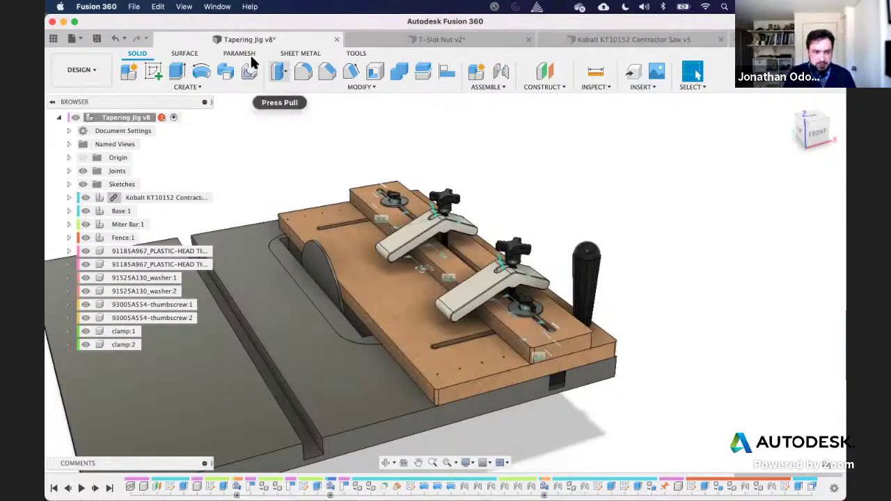
left_click(76, 39)
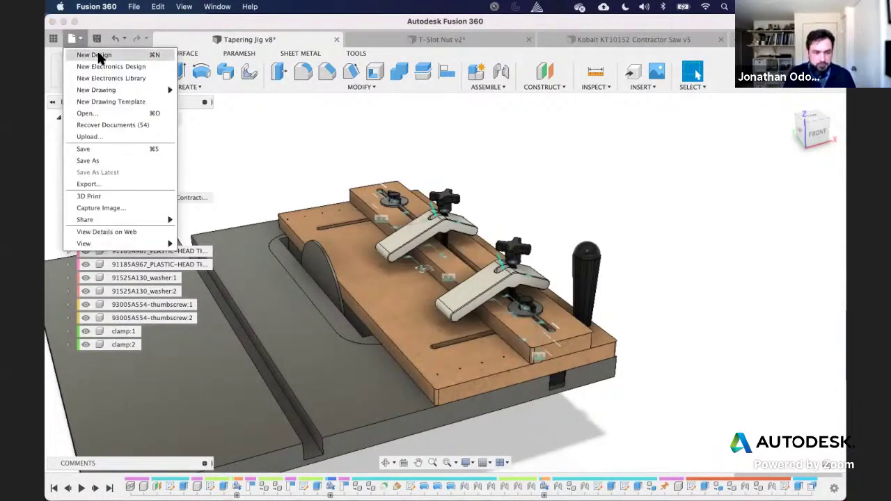
left_click(84, 56)
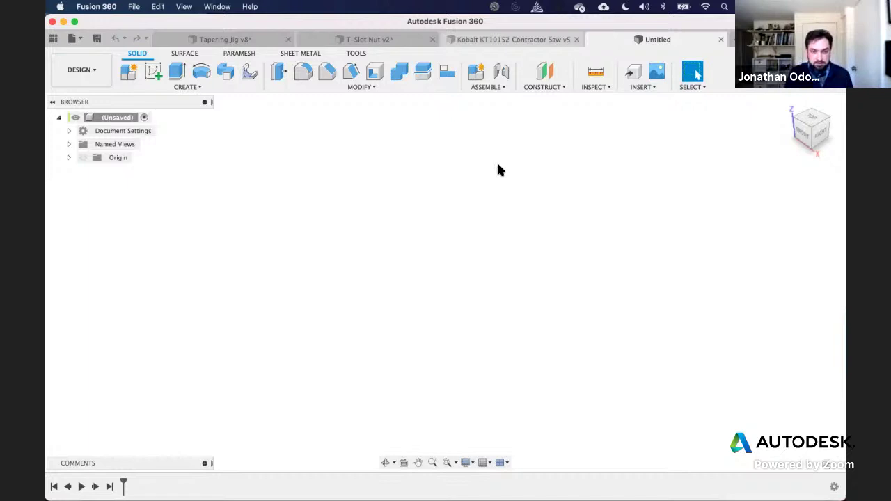
left_click(96, 39)
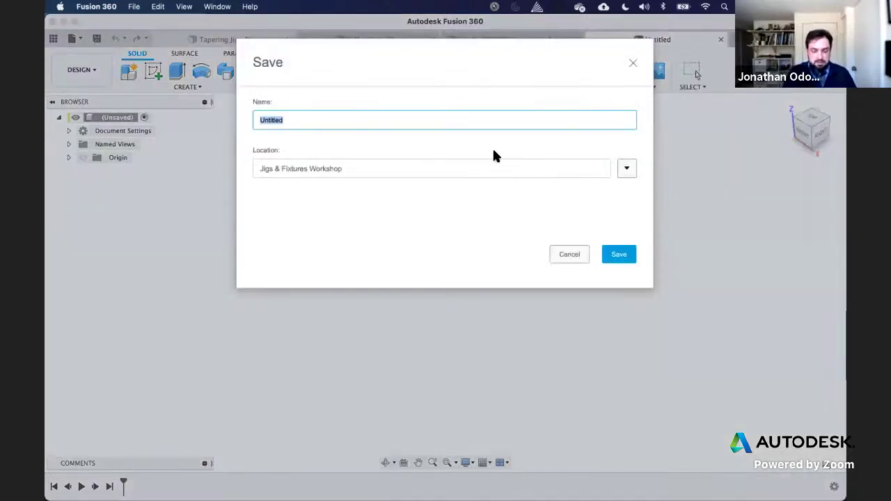
type("Live Demo")
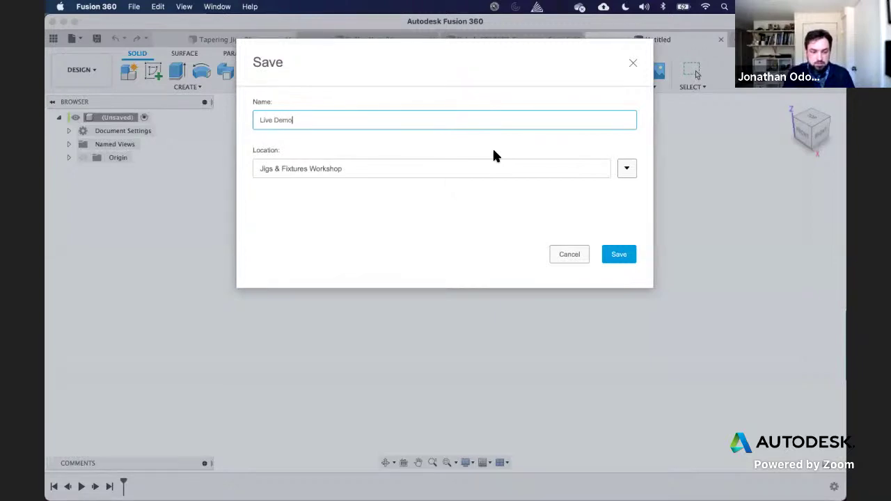
key("Return")
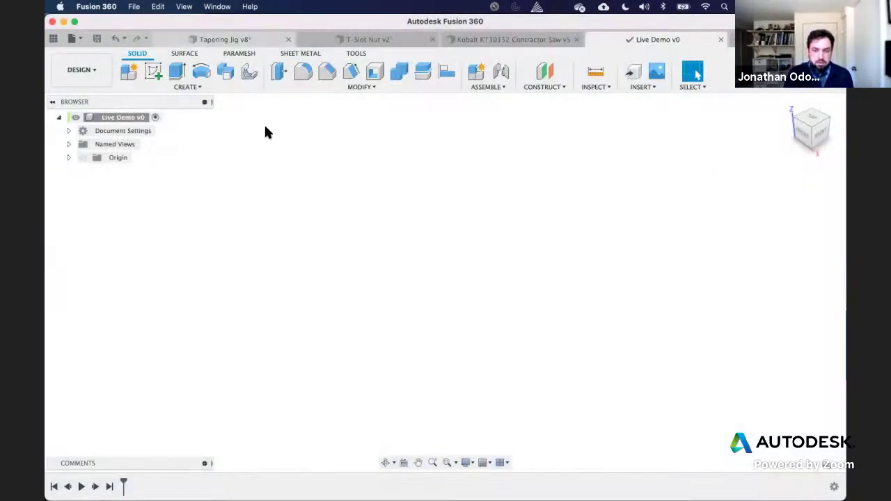
Step: Look through the design files stored in the Jigs & Fixtures Workshop project
left_click(53, 38)
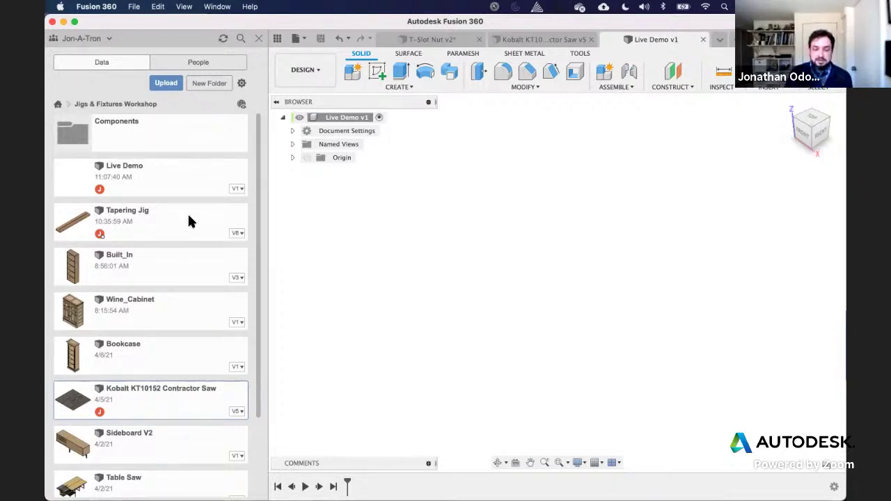
scroll(187, 215, "down", 1)
scroll(202, 189, "up", 1)
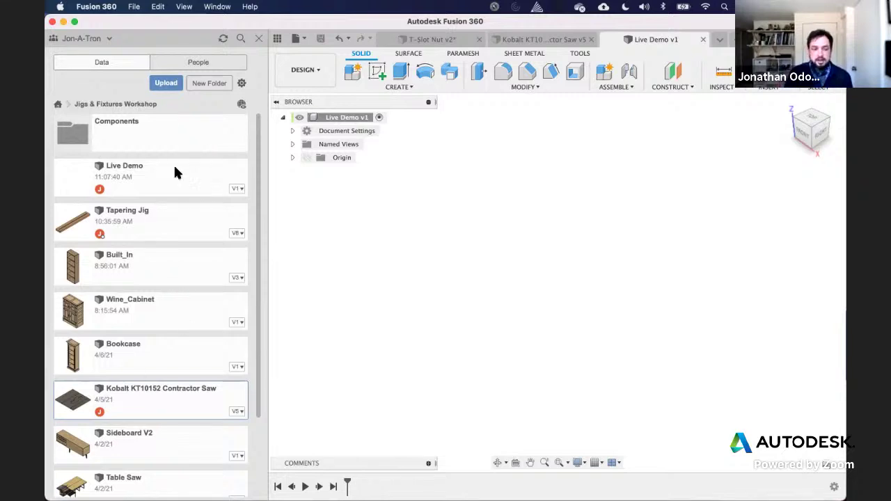
left_click(258, 38)
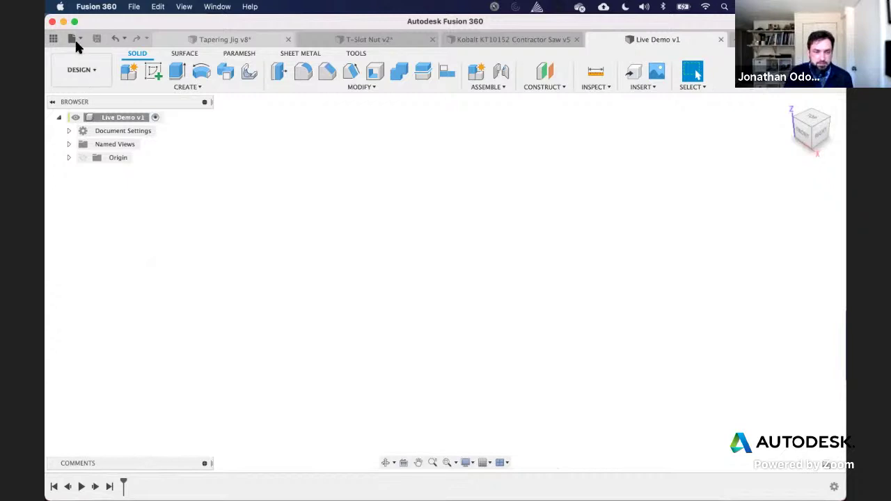
Step: Insert the Kobalt KT10152 Contractor Saw from the Jigs & Fixtures Workshop project into the Live Demo design at its default position
left_click(636, 87)
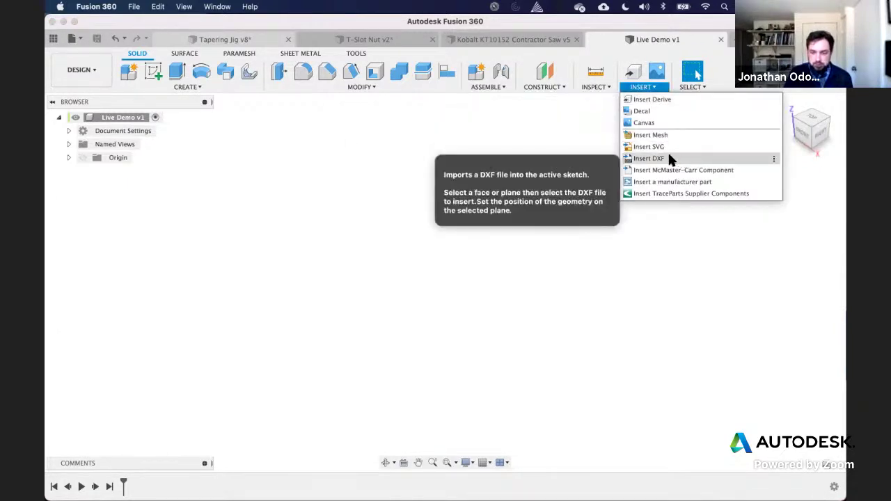
left_click(246, 124)
left_click(52, 39)
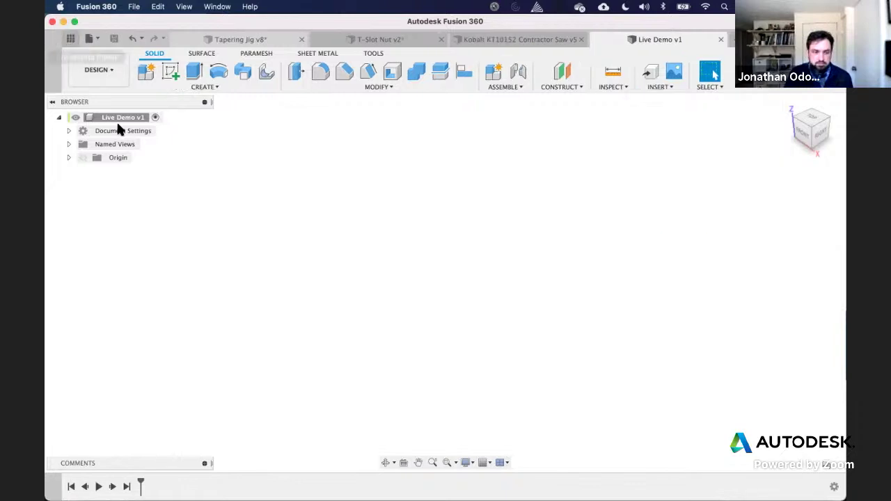
scroll(172, 217, "down", 3)
right_click(130, 311)
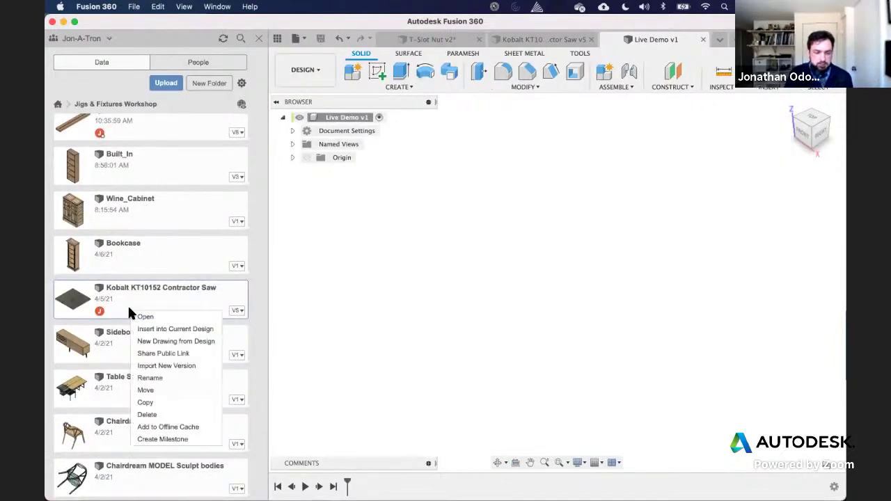
left_click(176, 328)
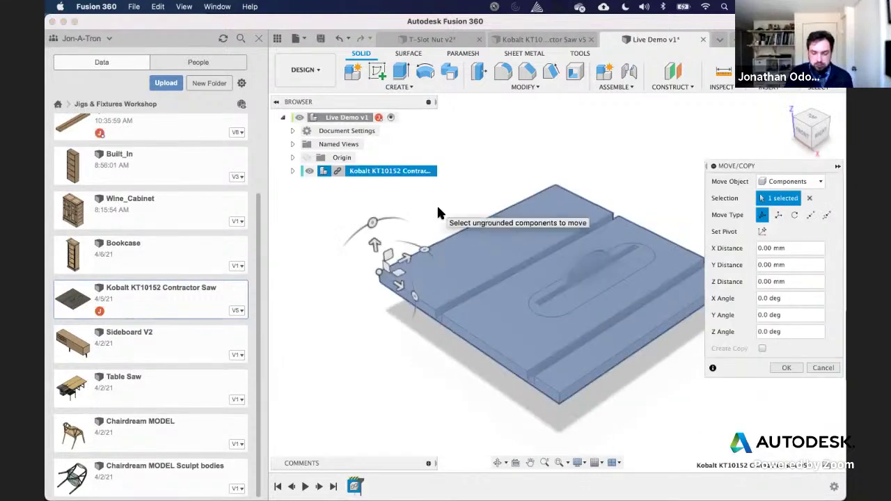
key("Return")
left_click(258, 38)
middle_click_drag(546, 199, 551, 201, "shift")
scroll(550, 200, "right", 2)
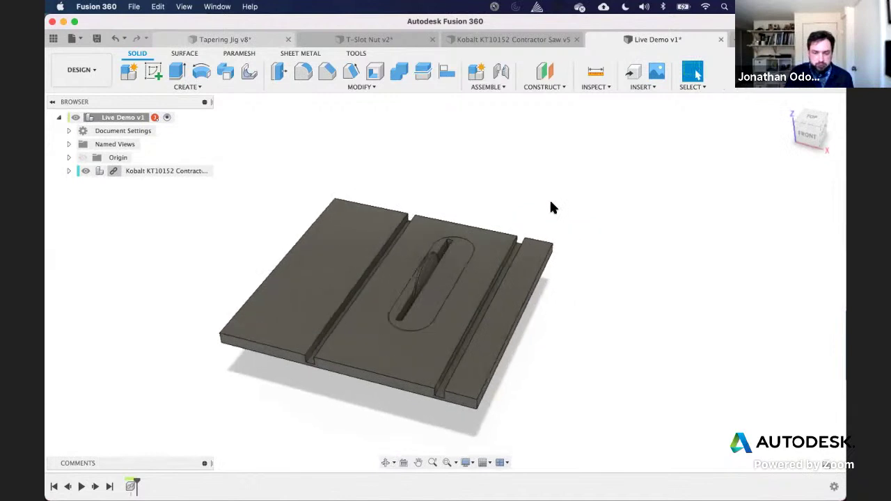
scroll(550, 201, "up", 3)
Step: Review the finished model in the Tapering Jig design and return to the Live Demo design
left_click(264, 39)
middle_click_drag(552, 198, 379, 285, "shift")
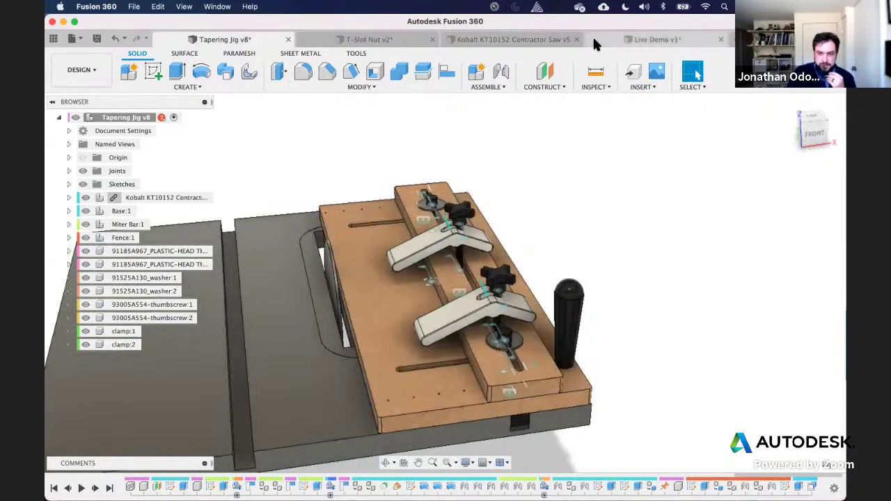
left_click(640, 39)
left_click_drag(513, 177, 469, 183)
key("Escape")
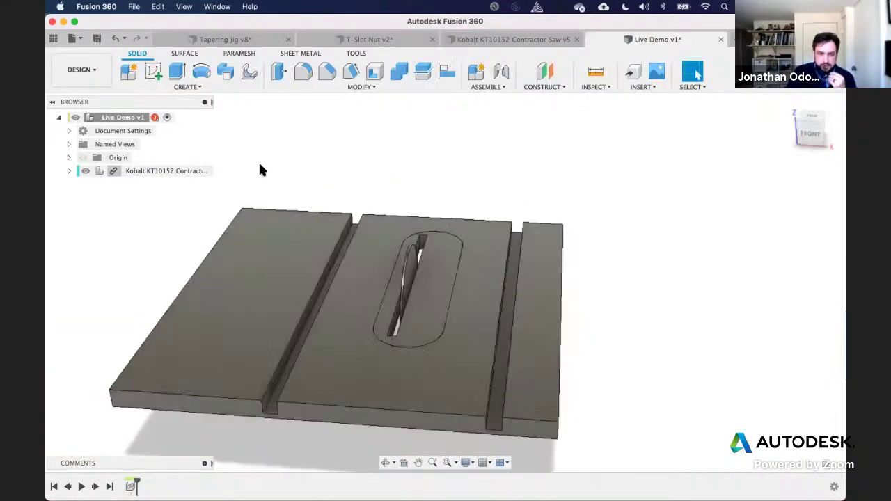
Step: Create an internal standard component named base and keep it active
left_click(132, 66)
double_click(732, 233)
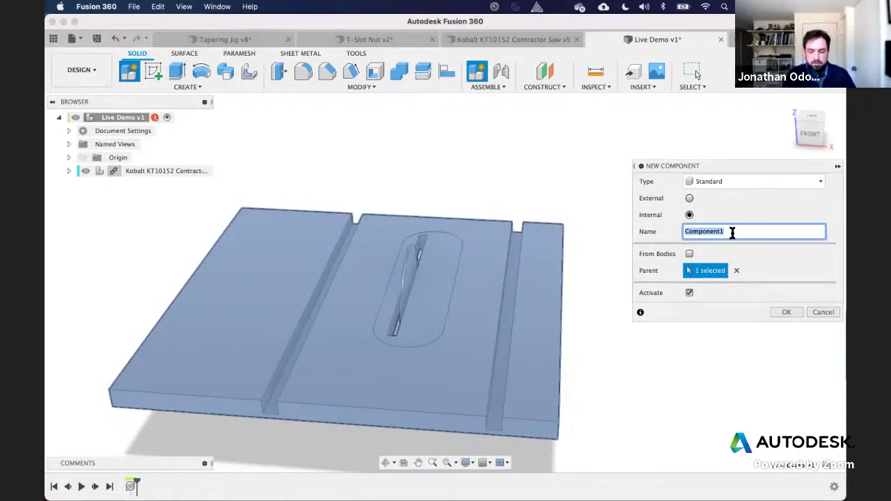
type("ba")
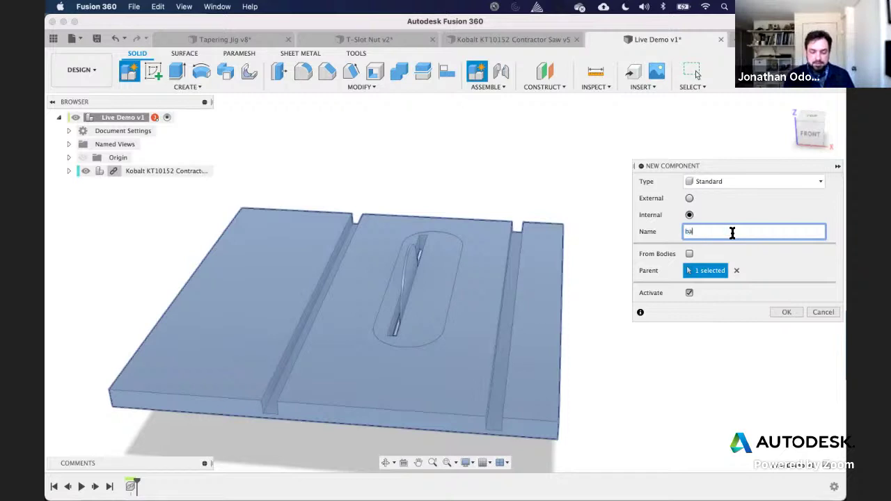
type("se")
key("Return")
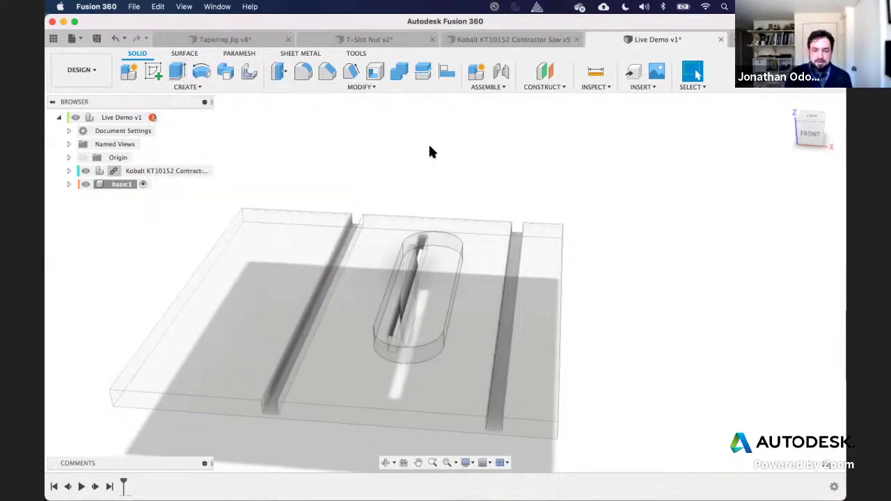
Step: Start a sketch on the saw table's top face and draw a rectangle from its back edge to near the front, spanning the right miter slot
left_click(153, 70)
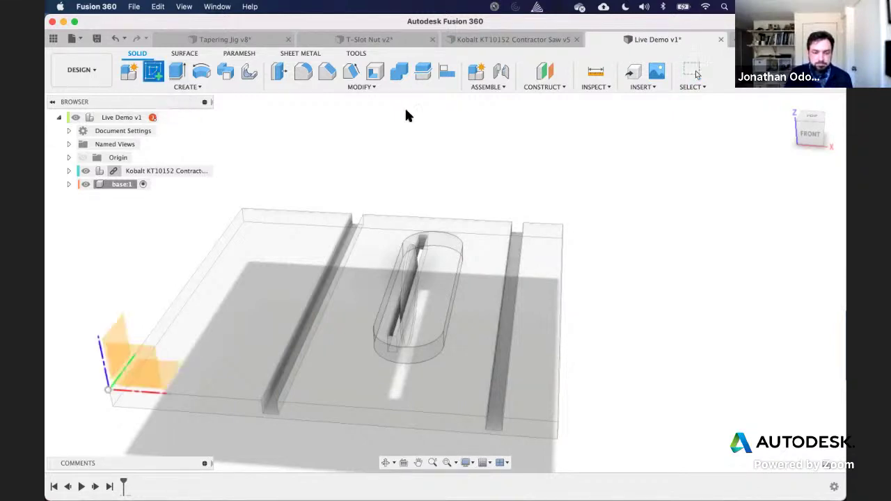
left_click(488, 265)
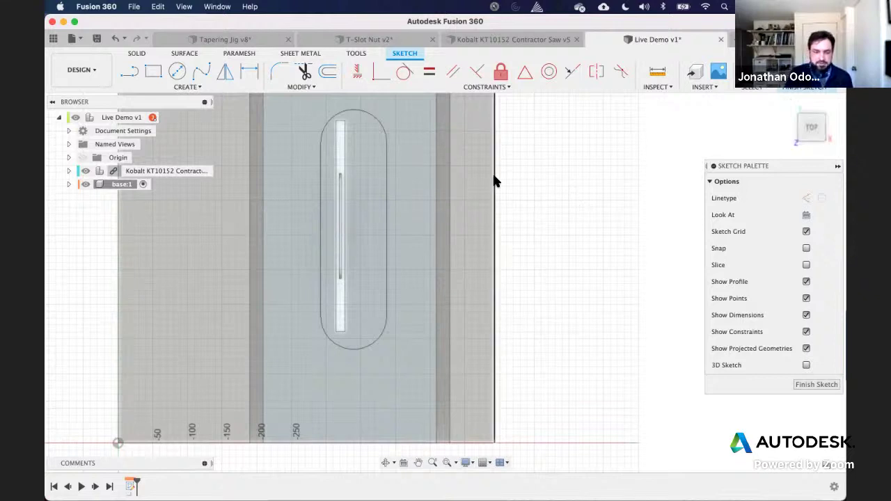
scroll(493, 182, "down", 2)
scroll(494, 181, "right", 2)
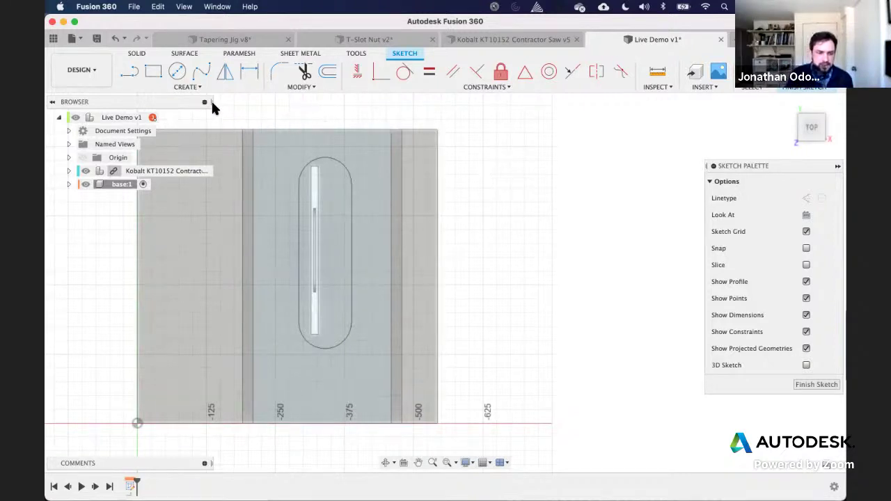
left_click(153, 72)
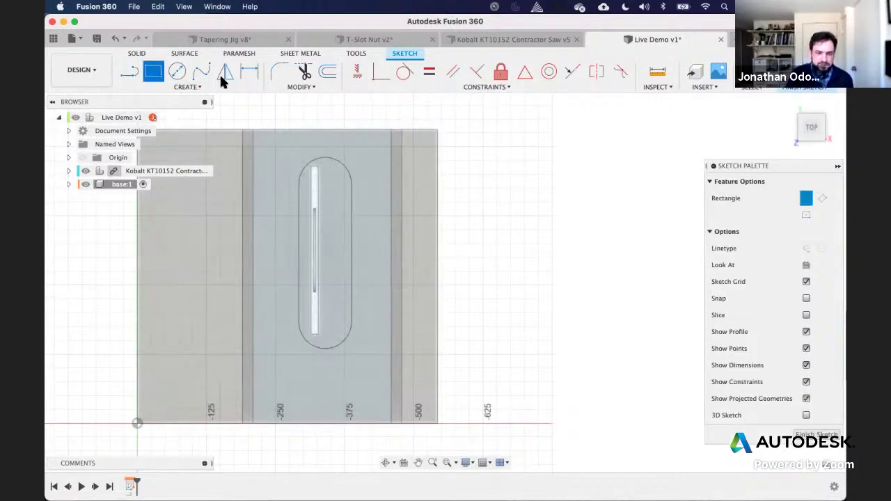
left_click(332, 130)
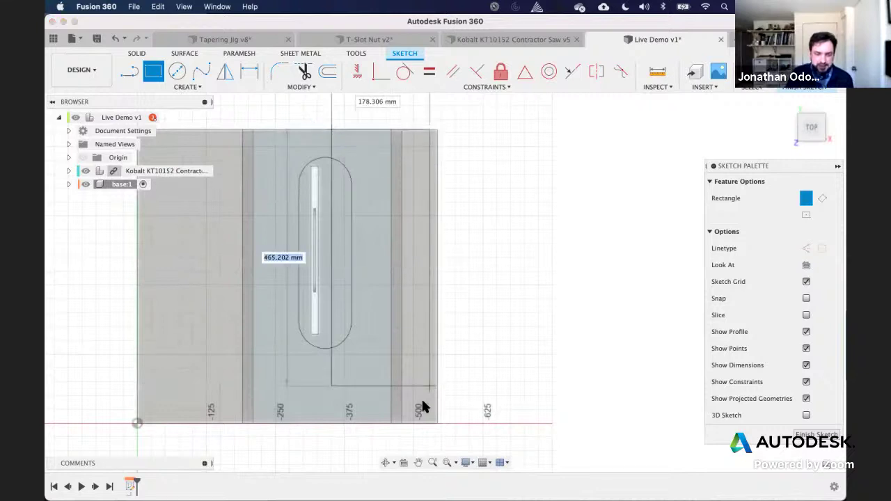
left_click(422, 422)
key("Escape")
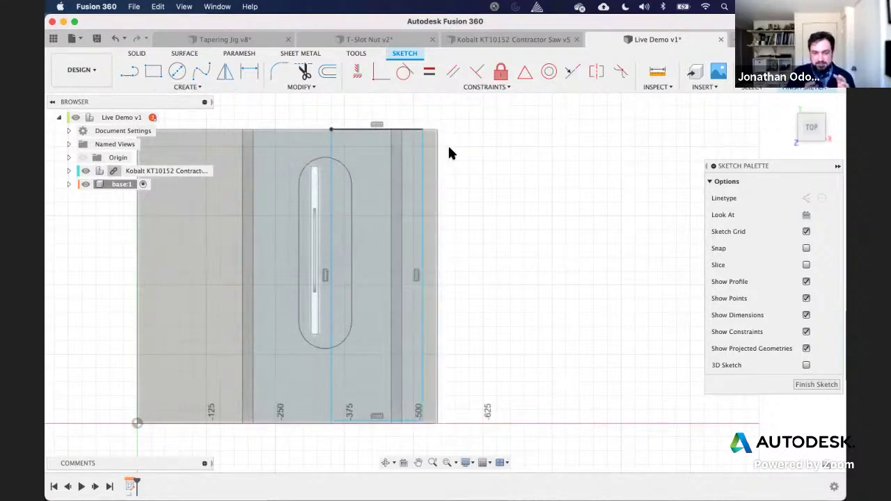
Step: Project the saw table's right edge into the base sketch
left_click(187, 87)
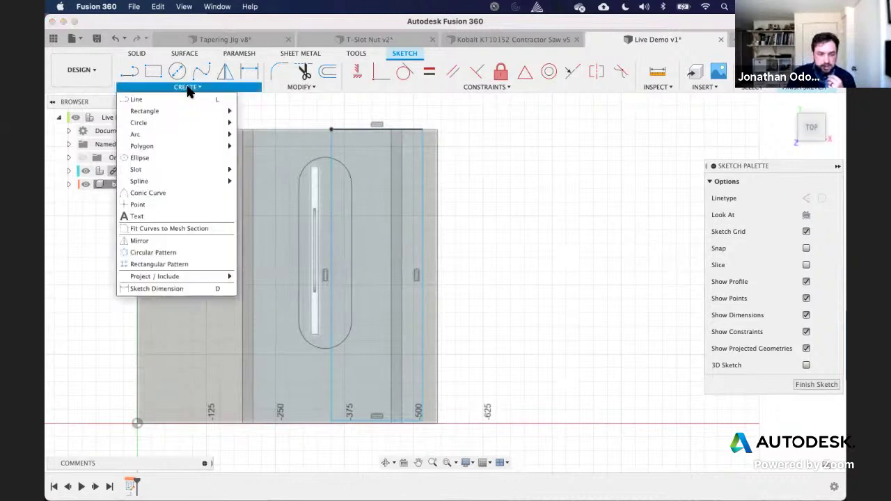
mouse_move(218, 276)
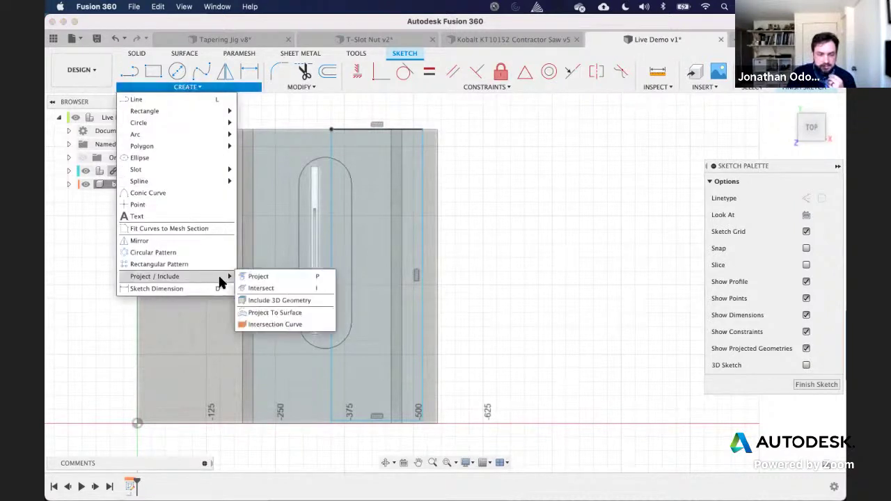
left_click(280, 277)
left_click(437, 234)
key("Return")
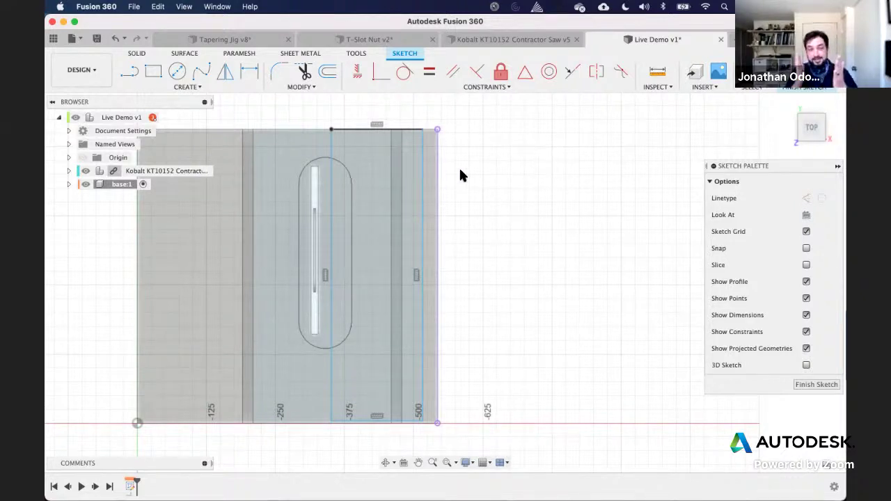
Step: Make the rectangle's two right corners coincident with the endpoints of the projected table edge
left_click(378, 70)
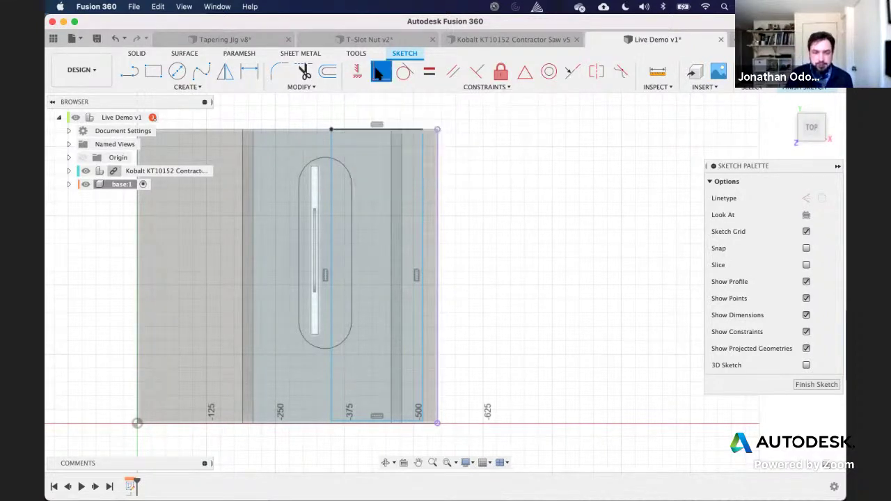
left_click(424, 131)
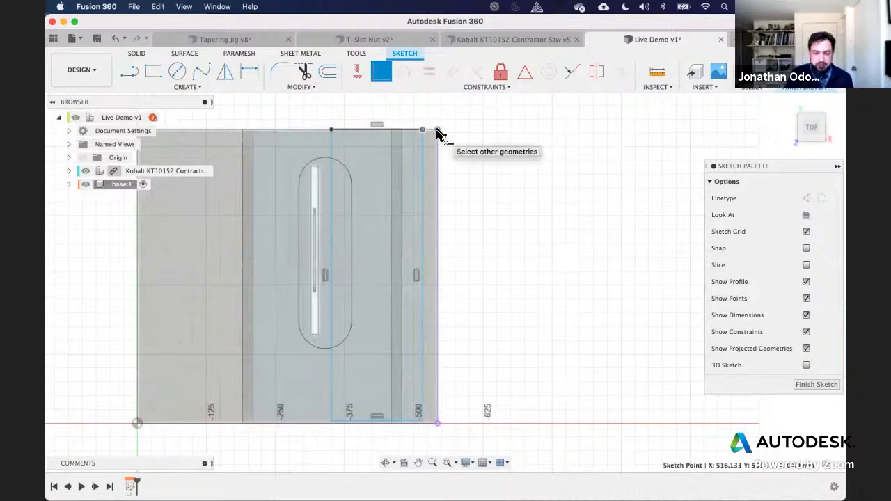
left_click(437, 130)
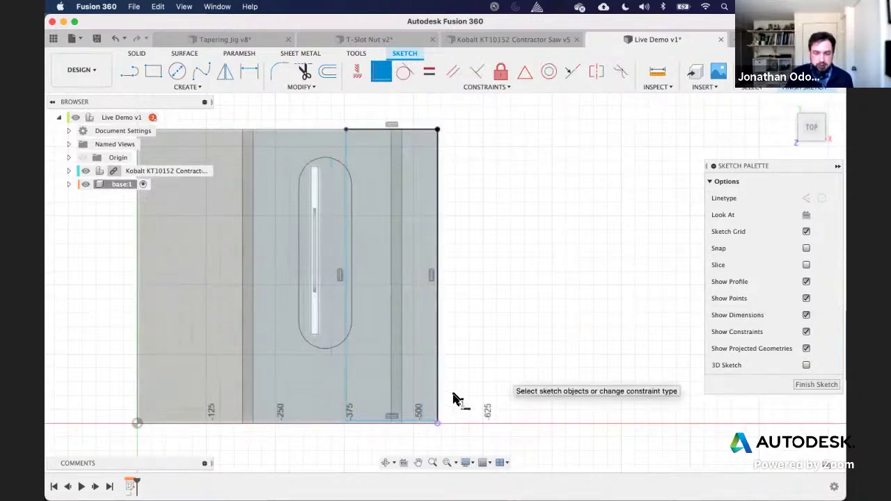
left_click(438, 422)
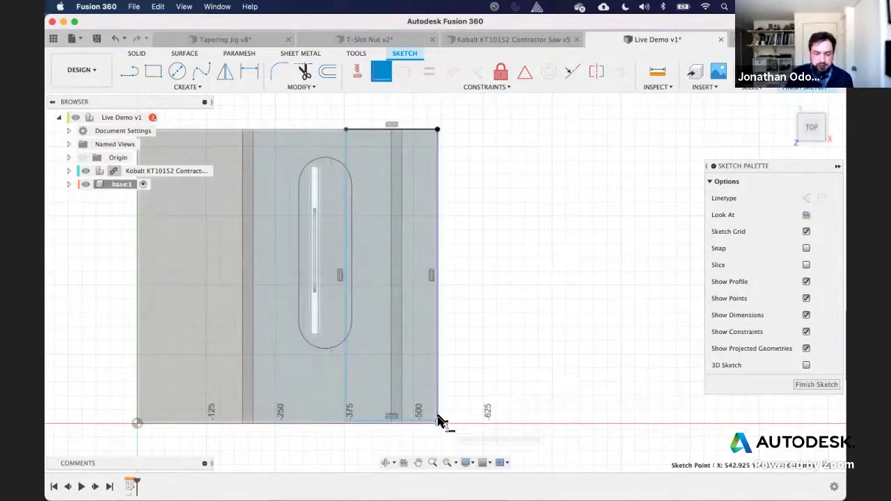
left_click(438, 423)
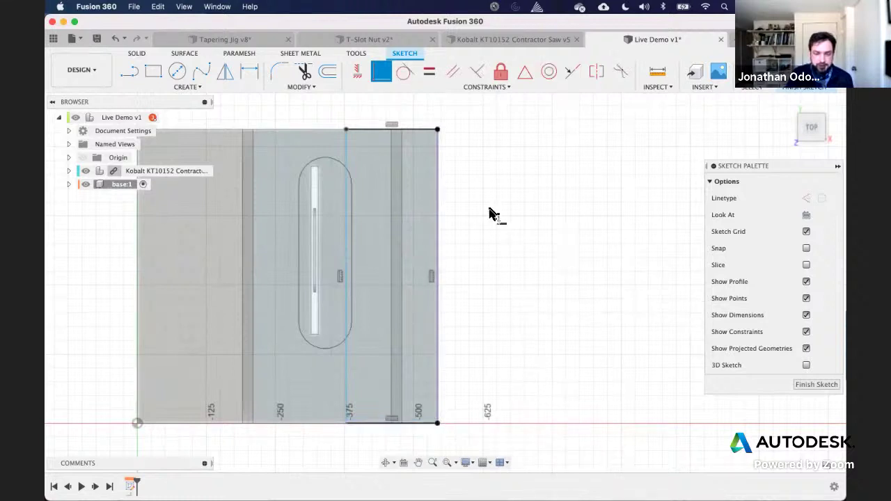
scroll(447, 203, "left", 1)
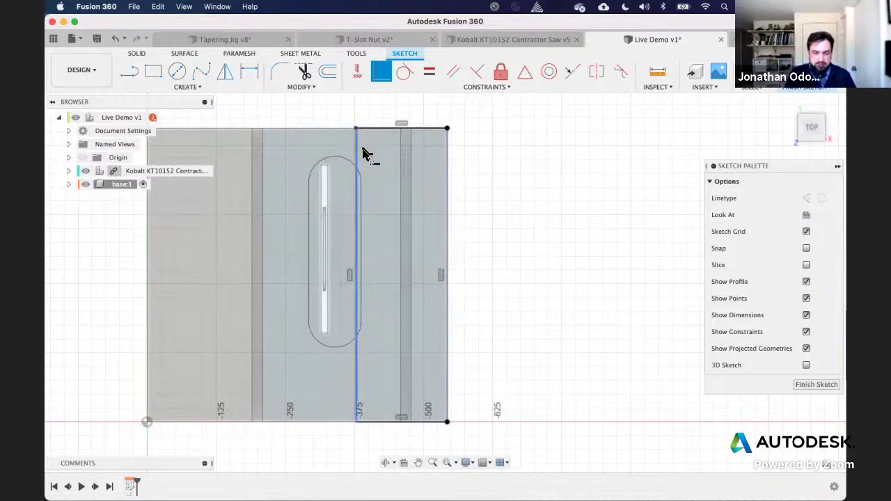
key("Escape")
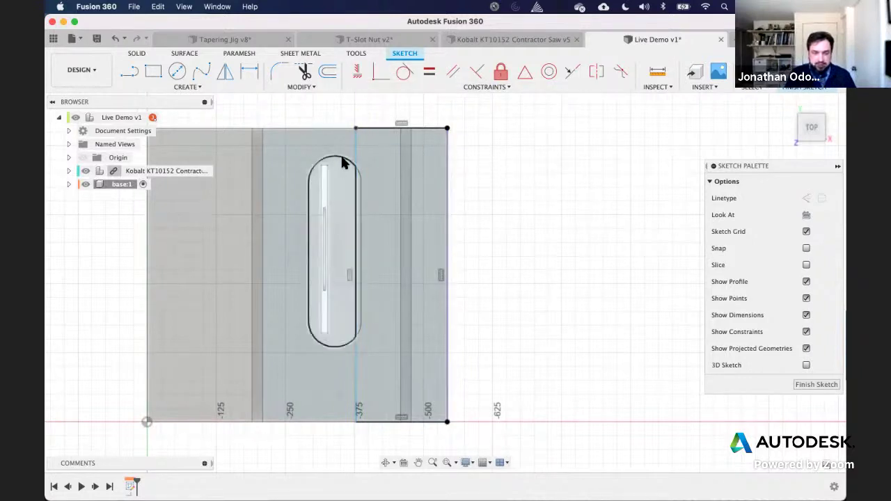
Step: Widen the rectangle to about 211 mm by moving its left side close to the blade slot
scroll(354, 152, "left", 1)
left_click_drag(356, 155, 331, 147)
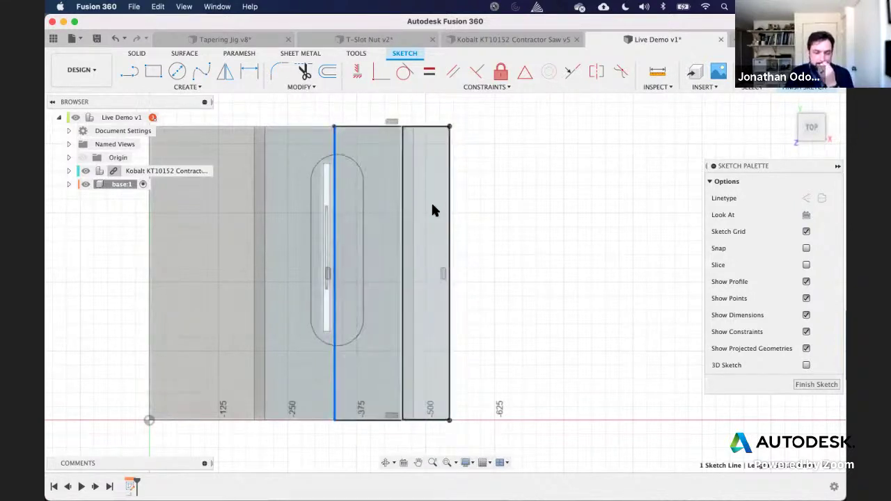
left_click_drag(334, 144, 354, 146)
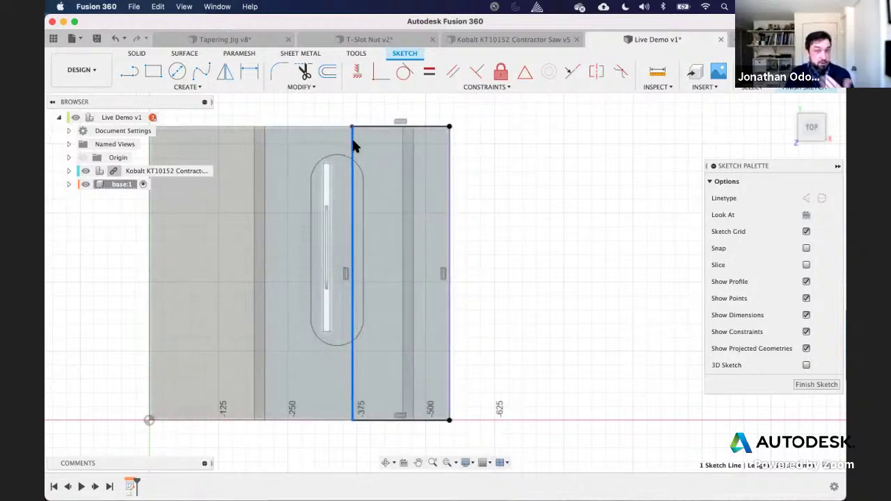
left_click_drag(353, 145, 334, 145)
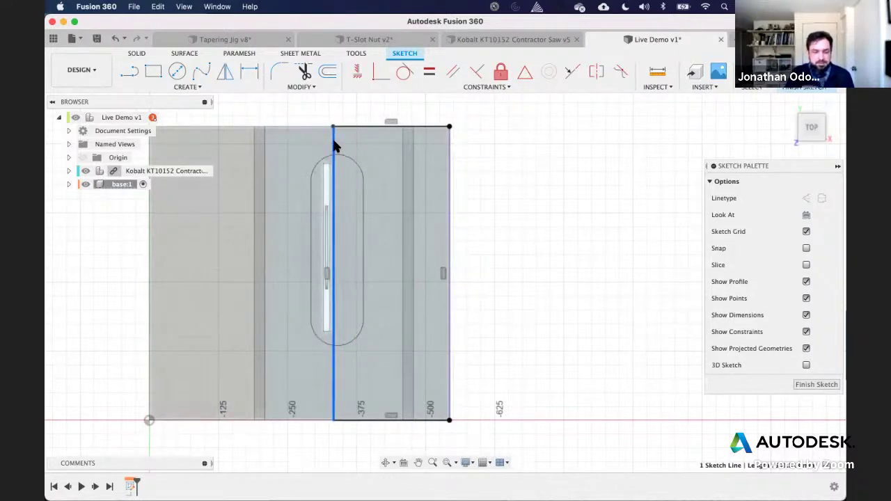
left_click(503, 158)
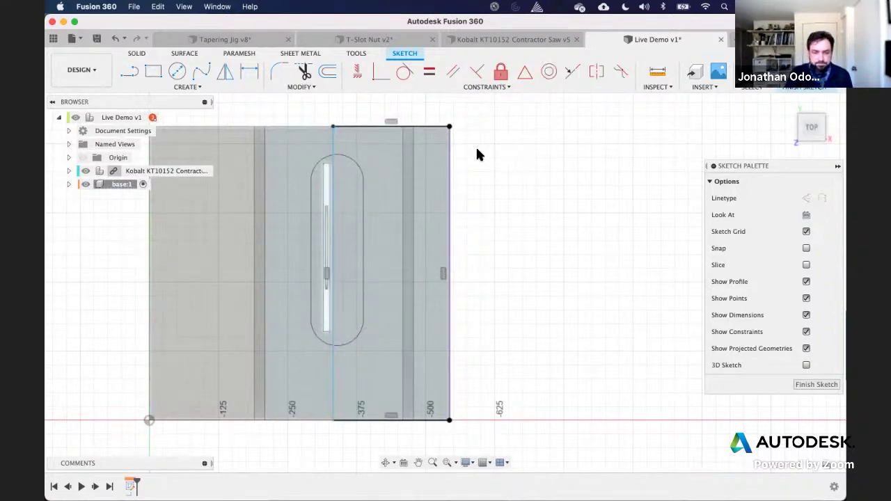
Step: Dimension the rectangle's width along its top edge, accepting the width as drawn
left_click(252, 76)
left_click(366, 127)
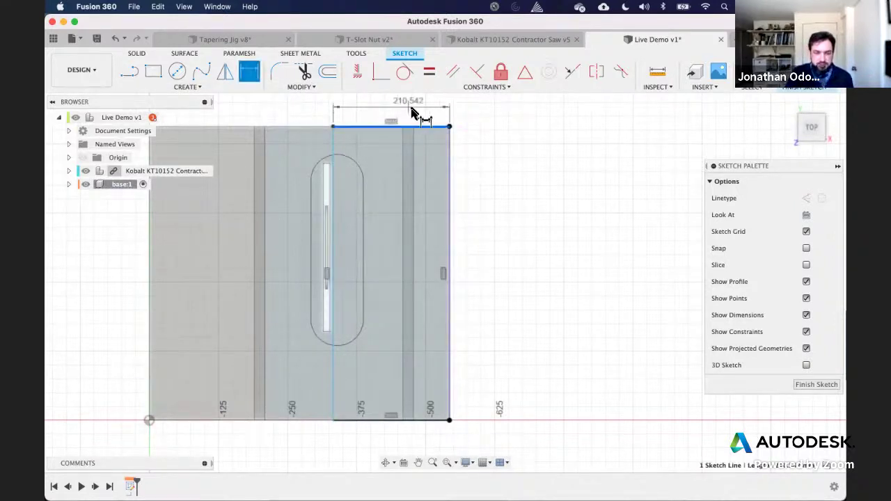
left_click(413, 110)
key("Return")
key("Escape")
Step: Change the document's active units to inches
left_click(68, 130)
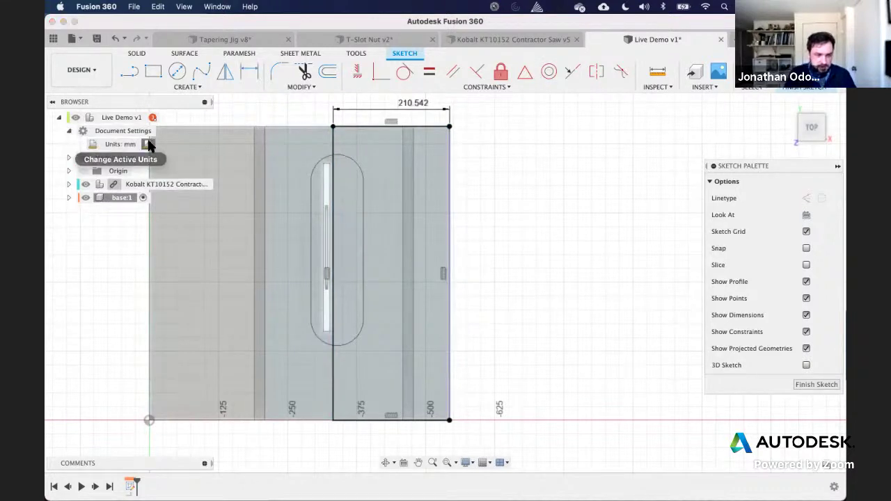
left_click(149, 144)
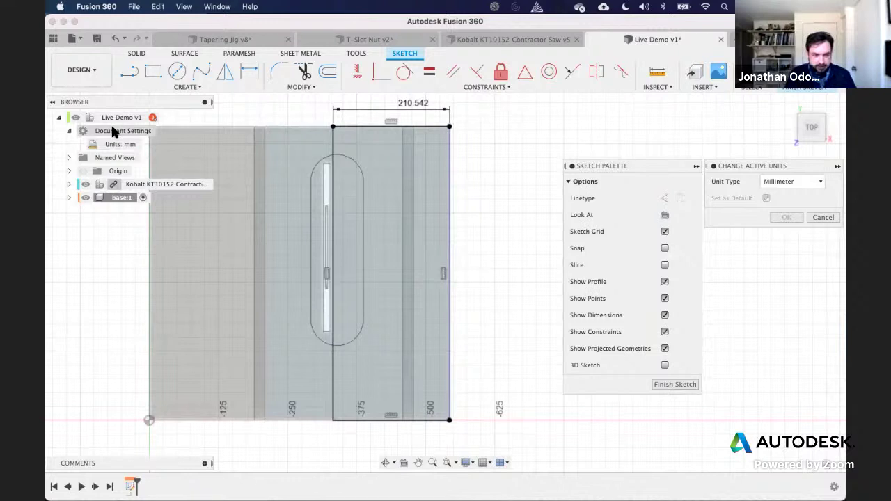
left_click(821, 181)
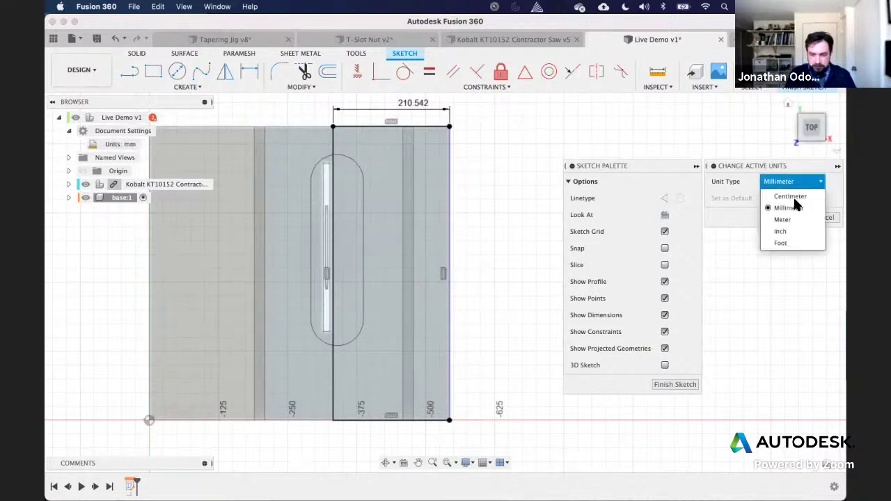
left_click(788, 229)
left_click(795, 217)
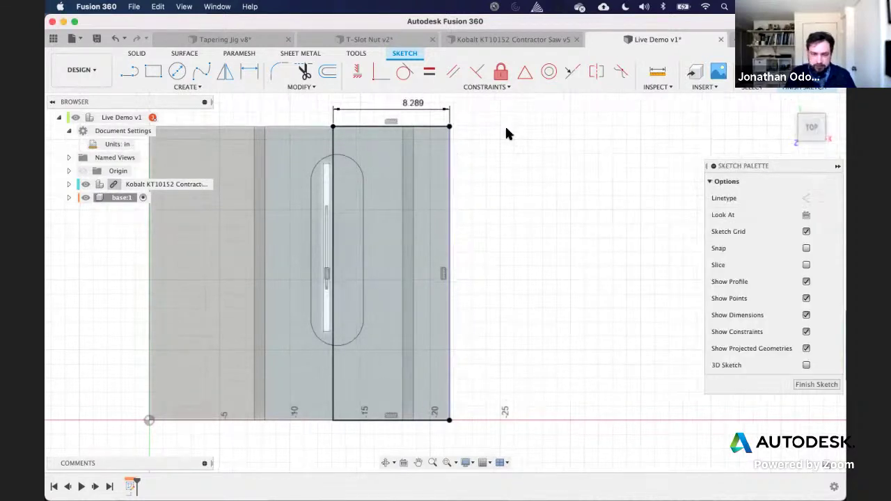
Step: Set the rectangle's width dimension to 8.5 in and finish the sketch
double_click(416, 105)
key("BackSpace")
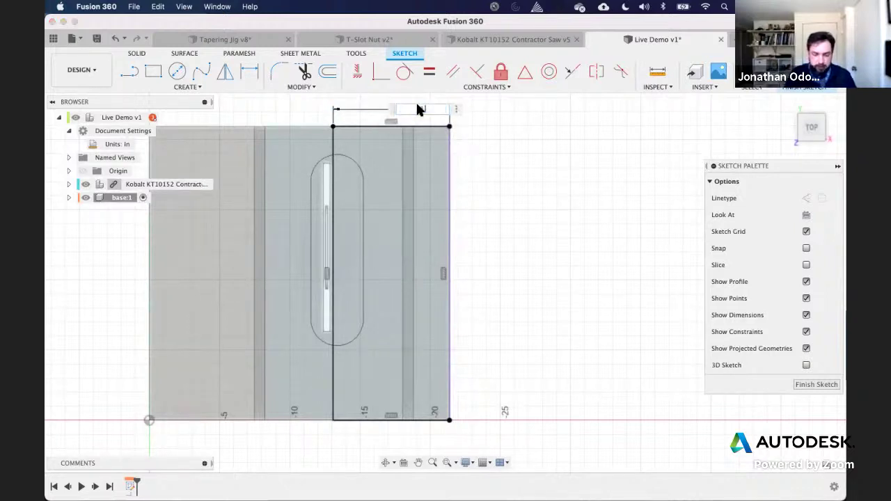
type("8.5")
key("Return")
scroll(300, 233, "up", 5)
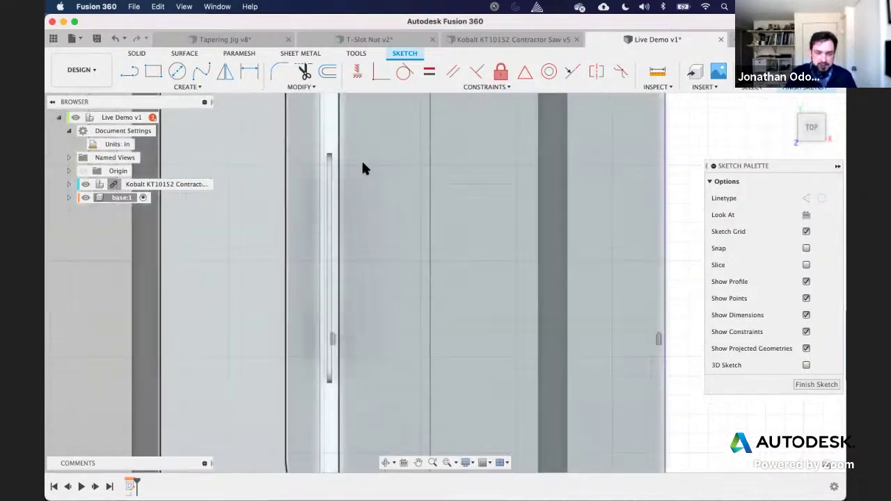
scroll(378, 157, "down", 8)
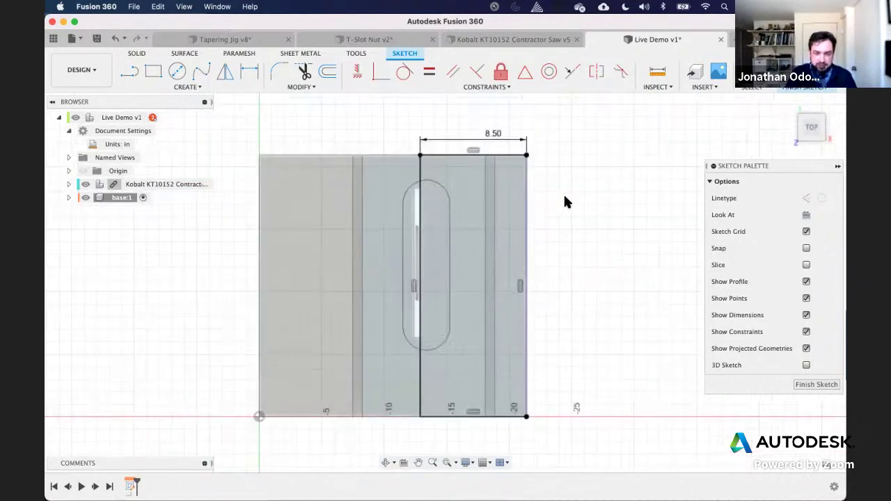
scroll(564, 201, "up", 3)
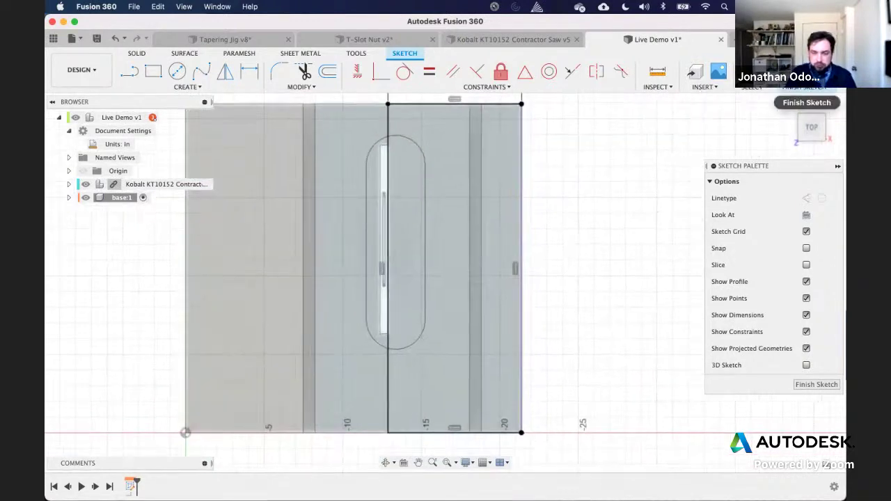
left_click(775, 96)
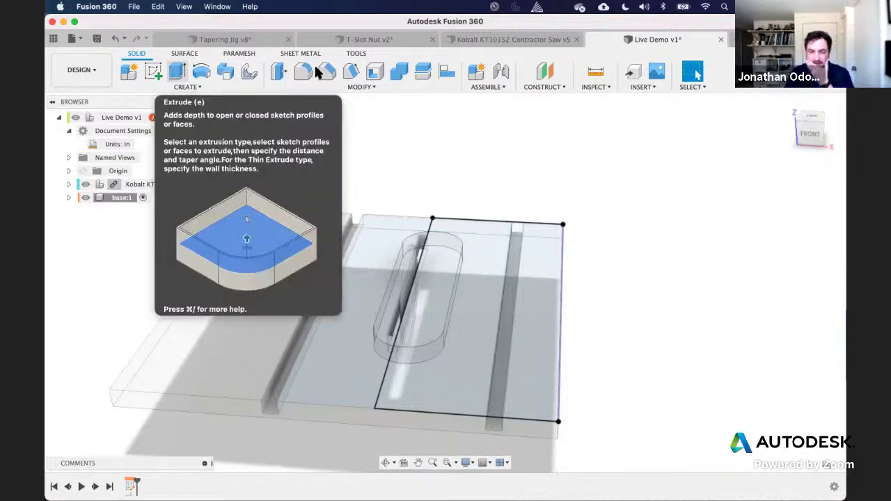
Step: Switch to the Tapering Jig design, isolate its Base component, and examine the board's slots, holes and handle
left_click(237, 40)
middle_click(537, 230, "shift")
right_click(538, 230)
left_click(125, 211)
left_click(120, 211)
right_click(120, 211)
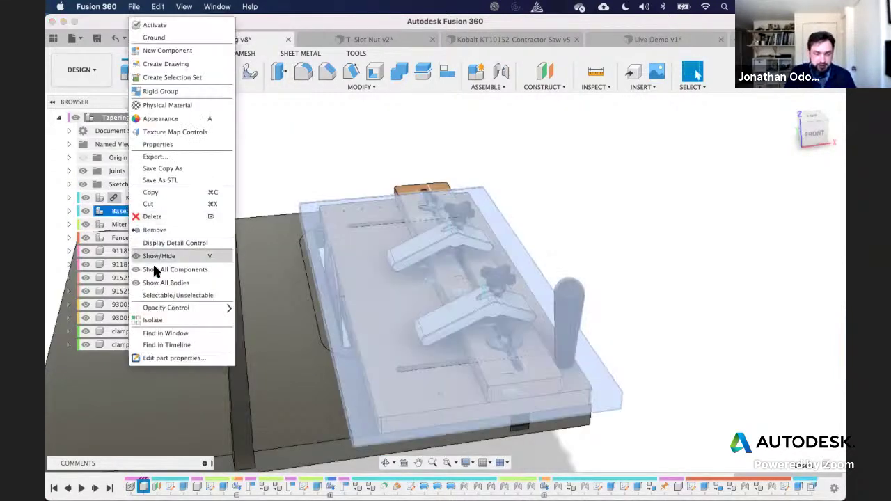
left_click(679, 214)
middle_click_drag(622, 188, 654, 219, "shift")
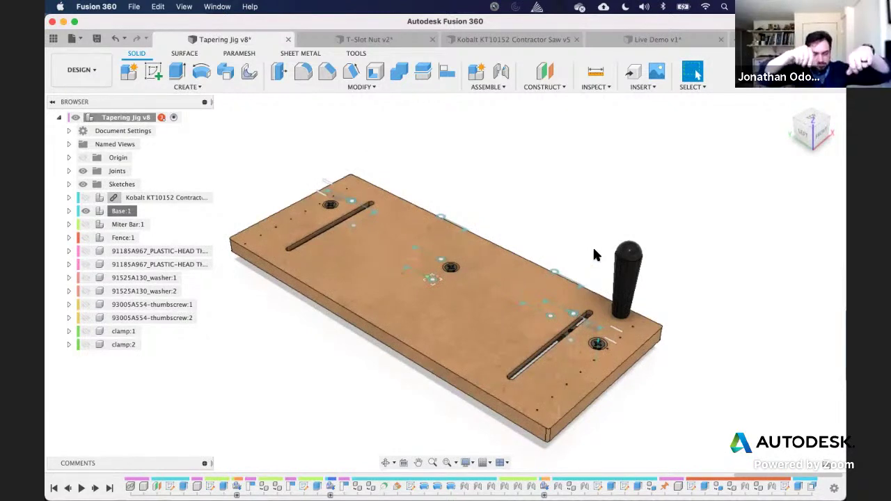
middle_click_drag(550, 257, 576, 195, "shift")
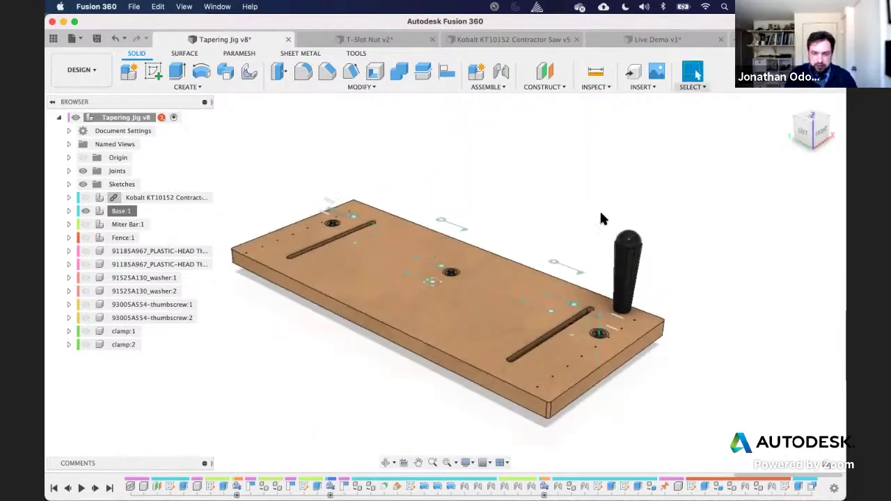
Step: Return to the Live Demo design and extrude all three profile regions of the rectangle 0.5 in upward as a new body
left_click(658, 39)
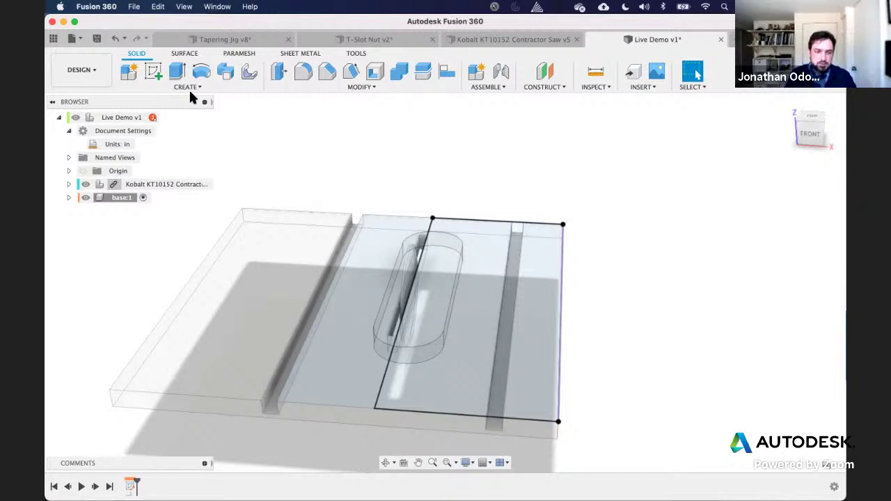
left_click(180, 72)
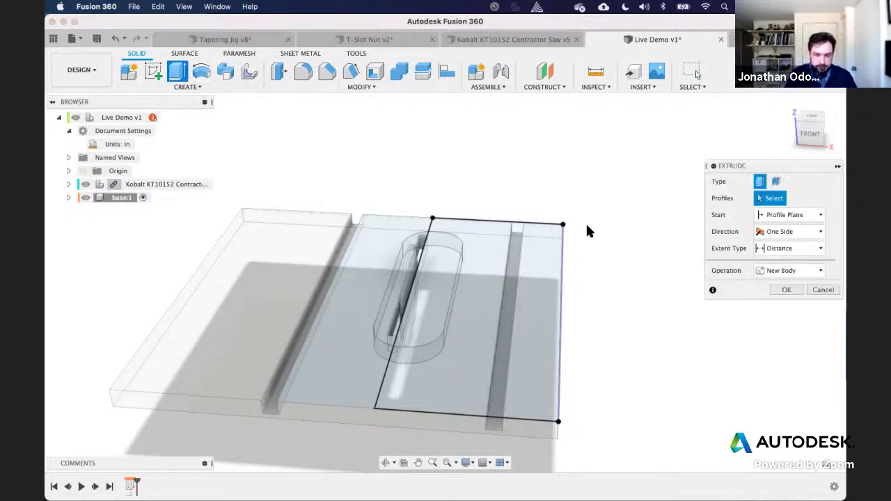
left_click(524, 258)
left_click(476, 255)
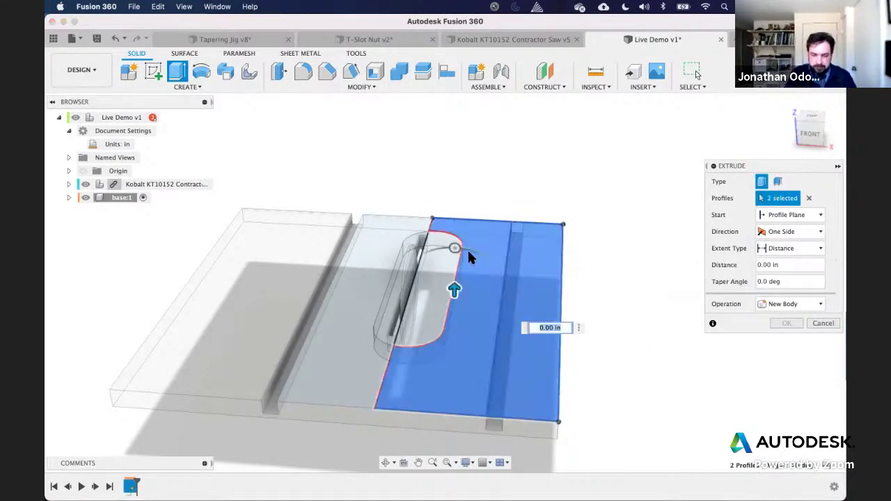
left_click(433, 258)
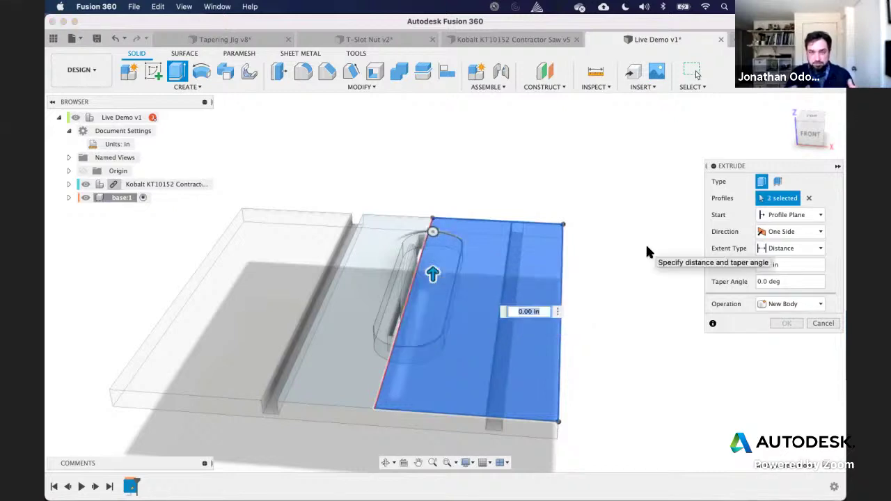
left_click(789, 264)
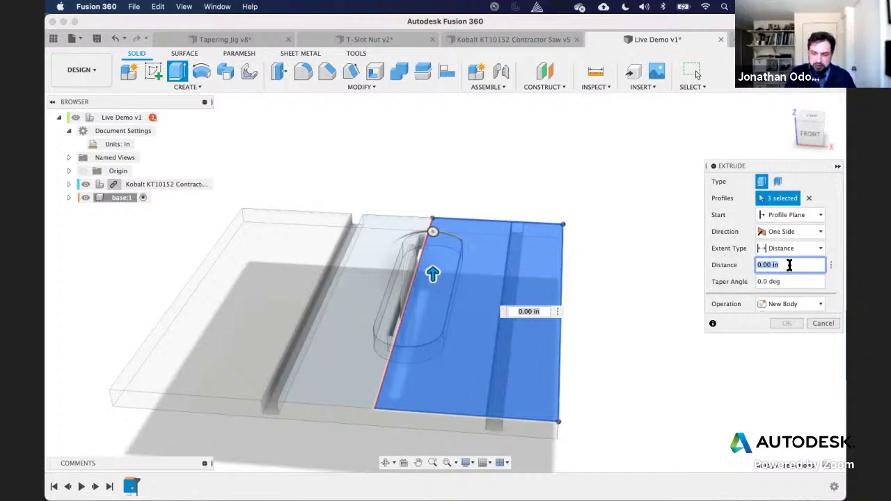
type(".5")
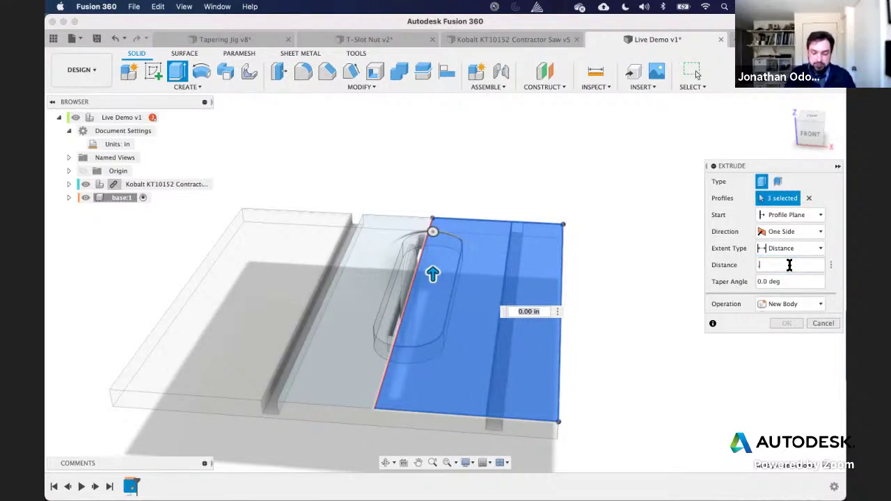
key("Return")
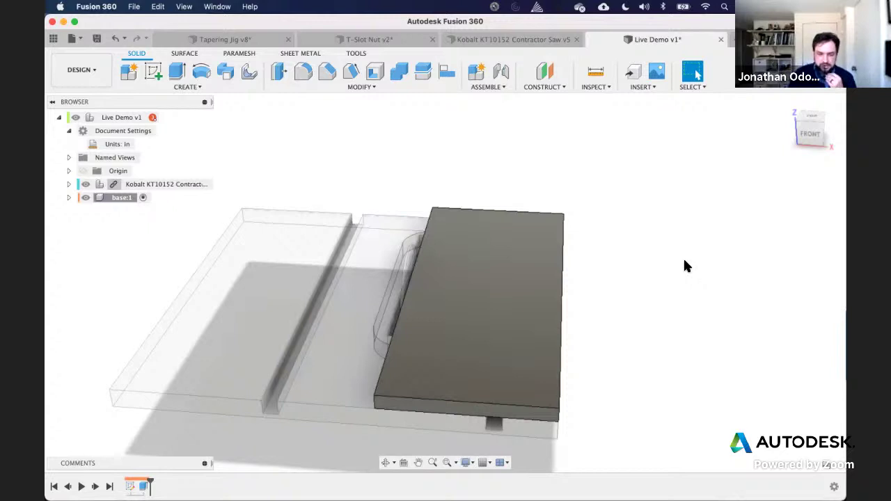
mouse_move(623, 242)
middle_mouse_down("shift")
mouse_move(636, 241)
mouse_move(627, 243)
middle_mouse_up("shift")
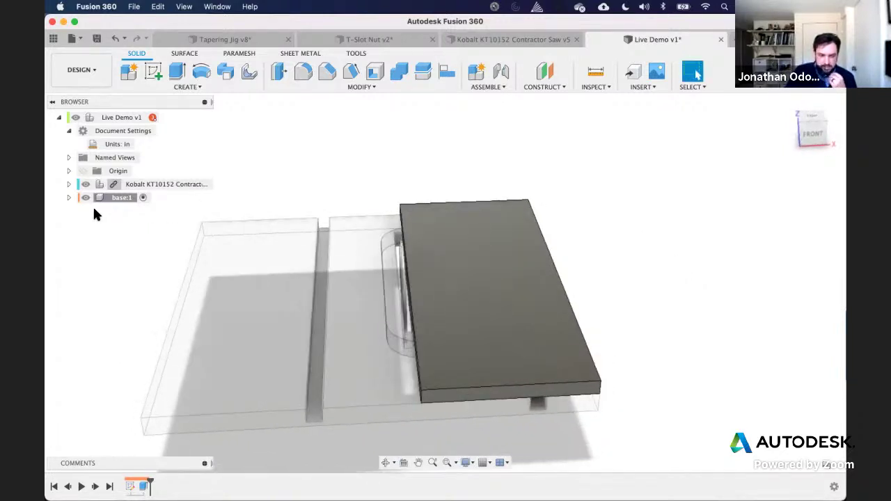
Step: Switch to Safari and examine the enlarged product photo of the Rockler Taper / Straight Line Jig
left_click(69, 198)
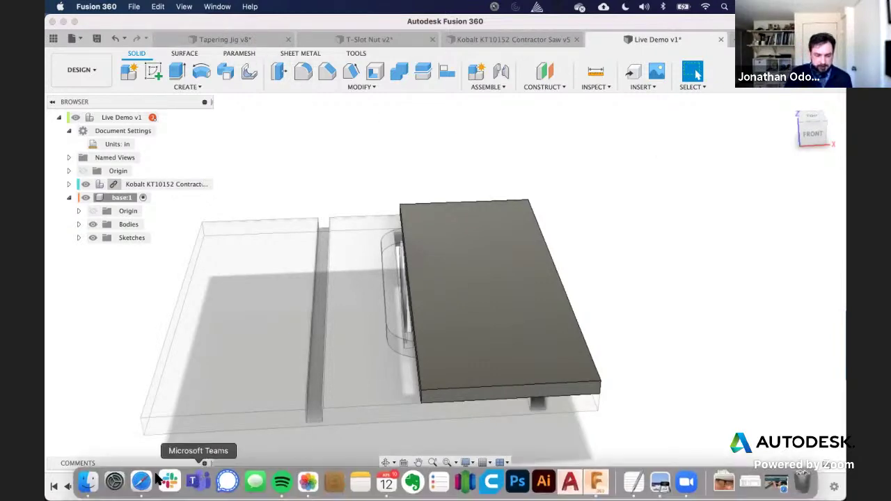
left_click(141, 481)
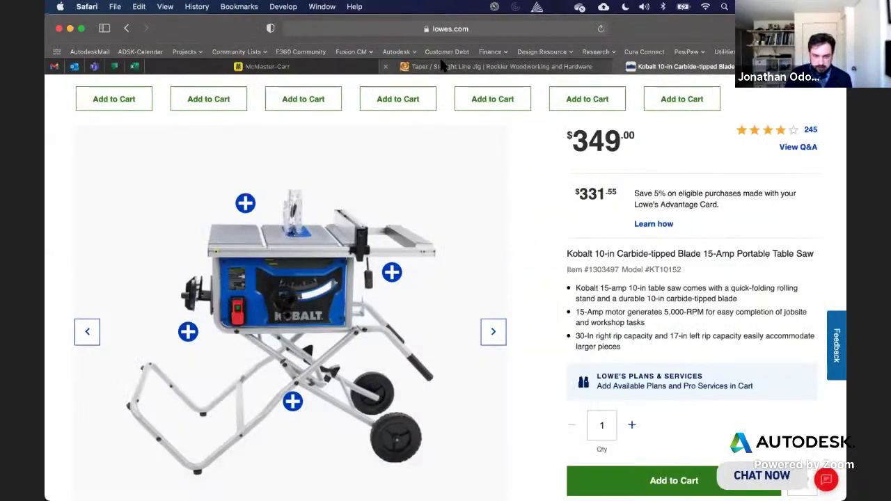
left_click(443, 66)
scroll(368, 313, "up", 1)
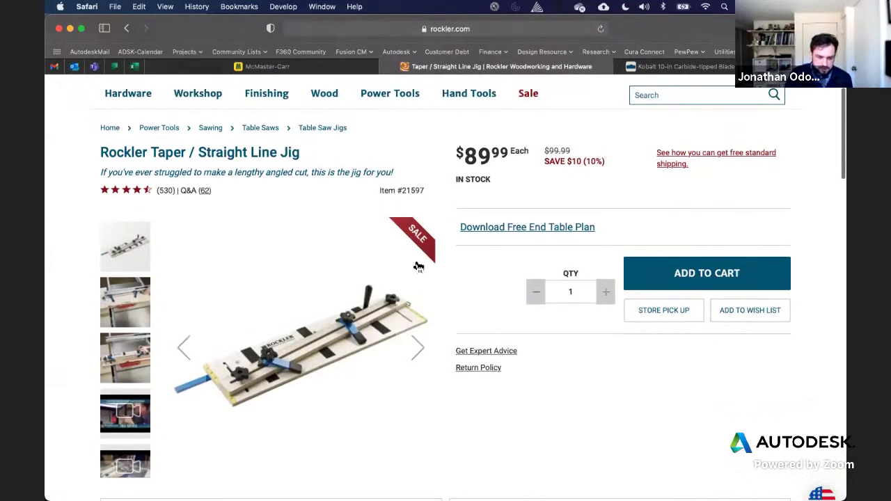
left_click(386, 317)
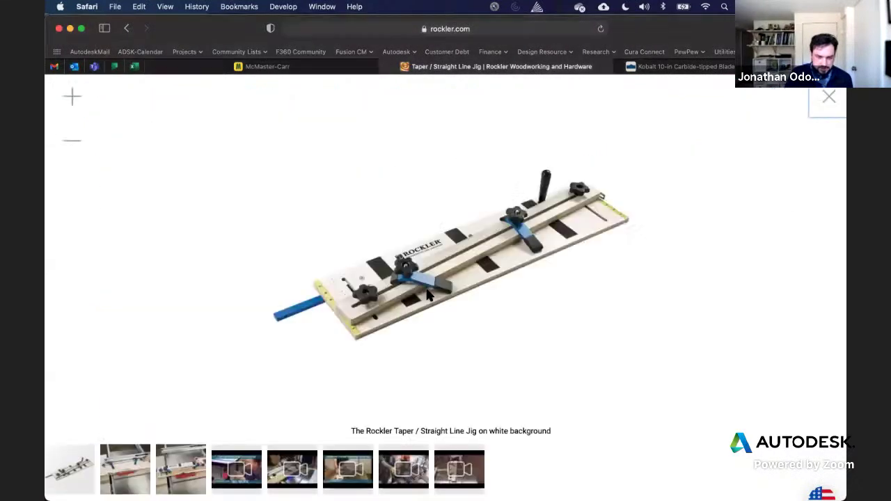
left_click(481, 275)
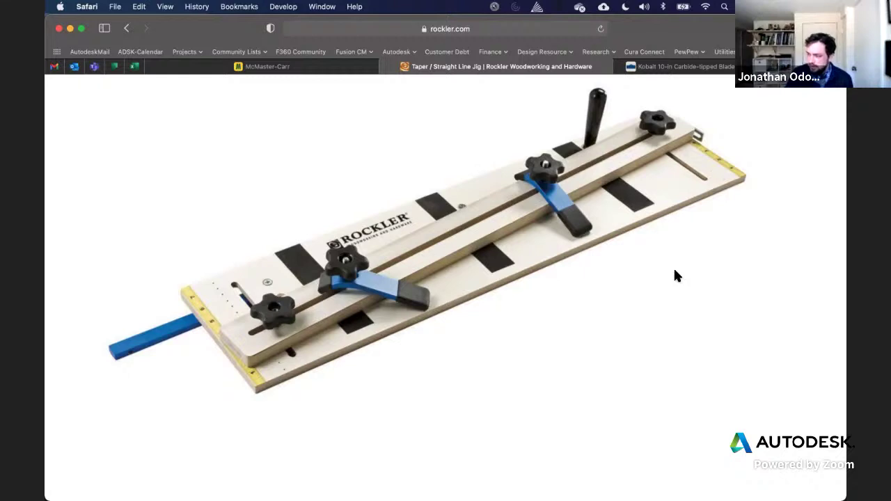
Step: Switch back to Fusion 360 and search the McMaster-Carr component catalogue for part 94750A701
left_click(590, 481)
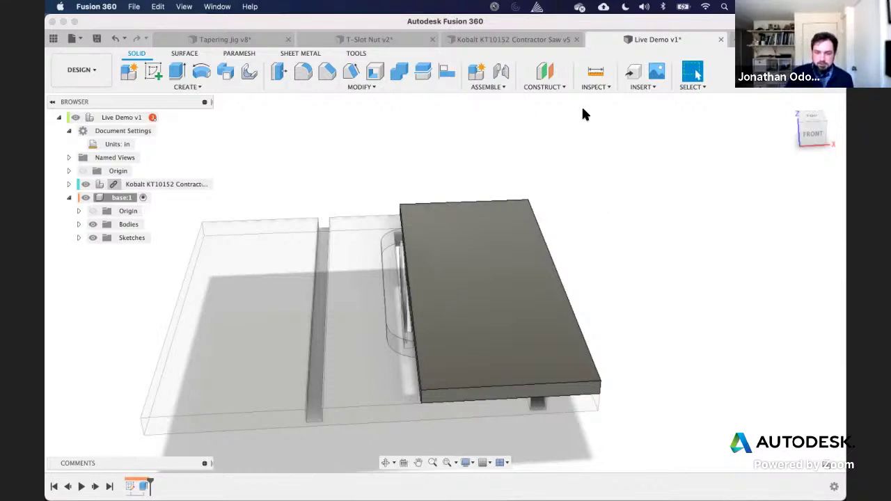
left_click(641, 88)
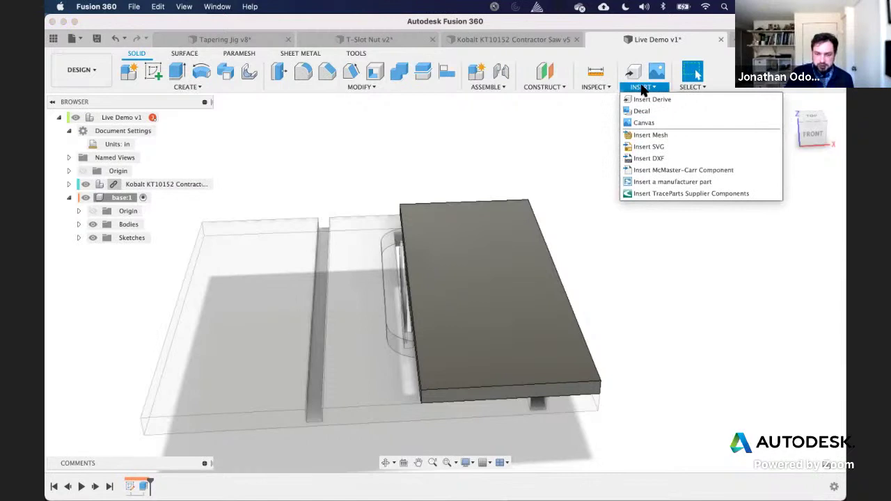
left_click(690, 169)
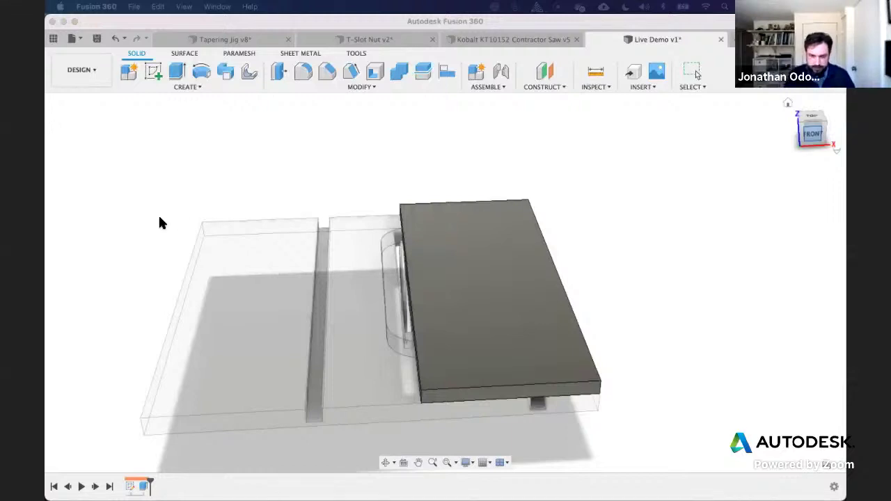
left_click(473, 160)
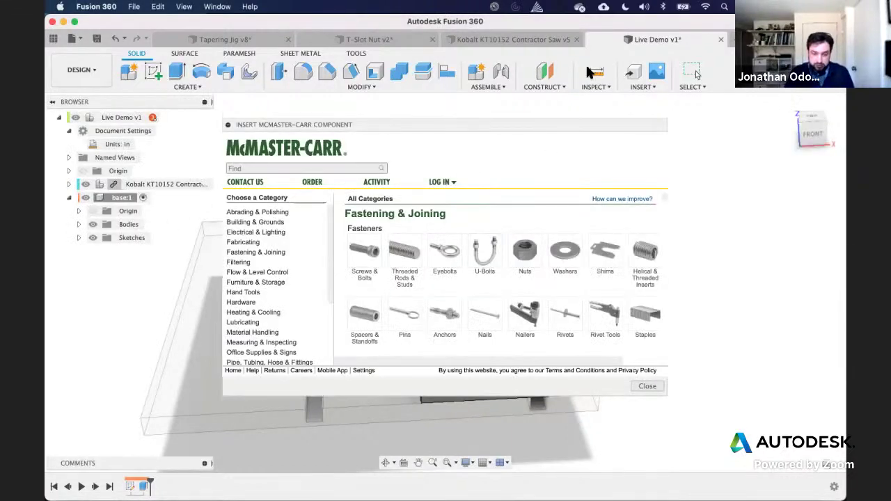
left_click_drag(517, 124, 529, 107)
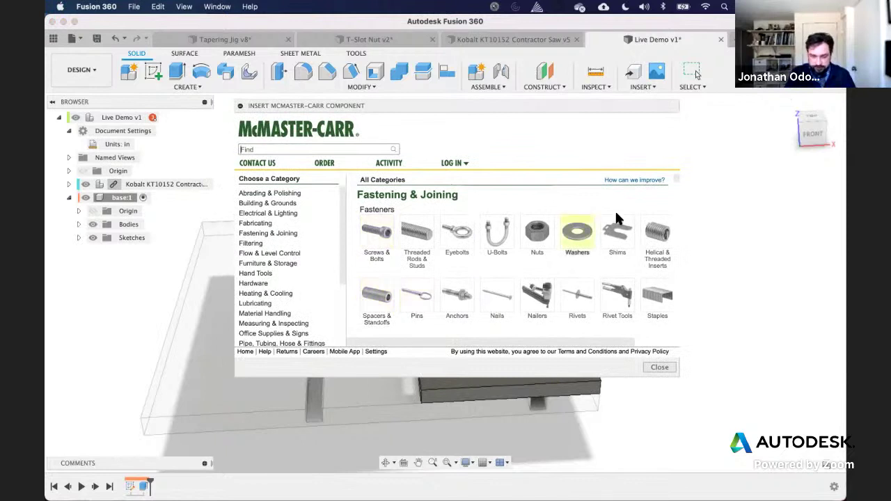
left_click(260, 150)
type("94750A701")
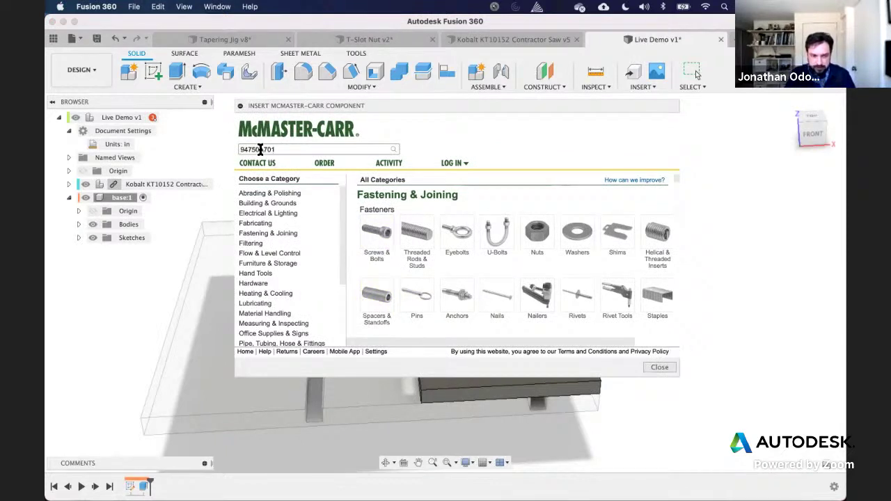
key("Return")
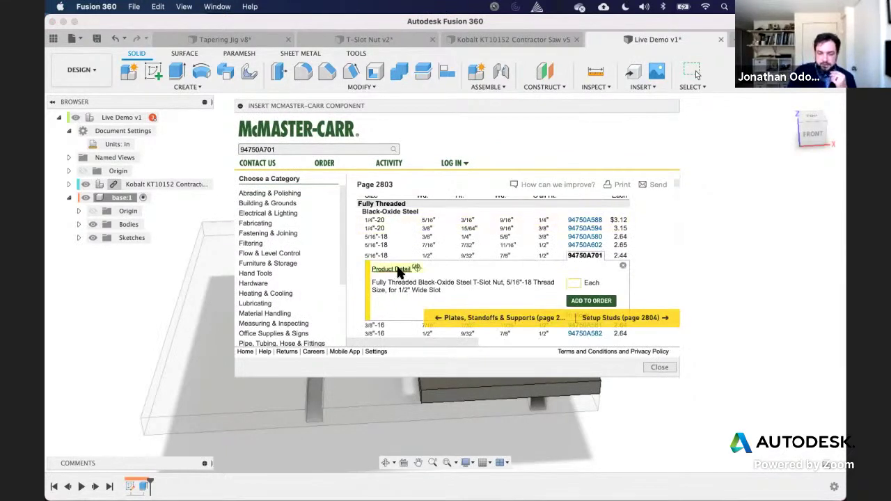
Step: Open the product detail of T-slot nut 94750A701 and insert its 3-D STEP model into the base component
left_click(397, 273)
left_click(380, 301)
scroll(346, 308, "down", 5)
scroll(352, 246, "up", 1)
left_click(352, 229)
left_click(350, 295)
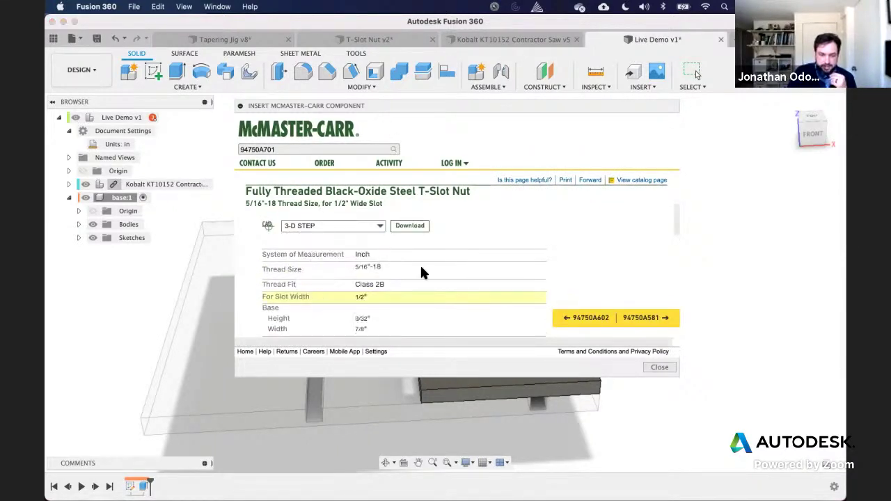
left_click(415, 229)
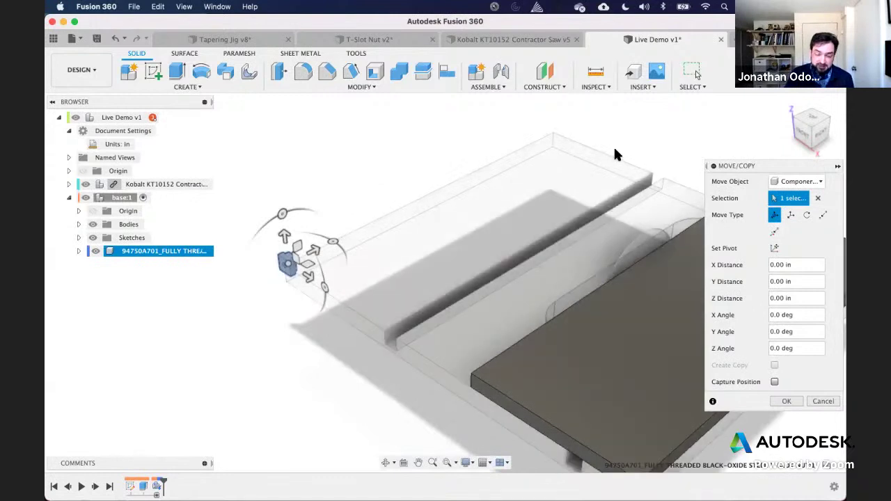
Step: Rotate the inserted T-slot nut 90 degrees about X and -90 degrees about Y, and view it from the top
left_click_drag(282, 213, 240, 291)
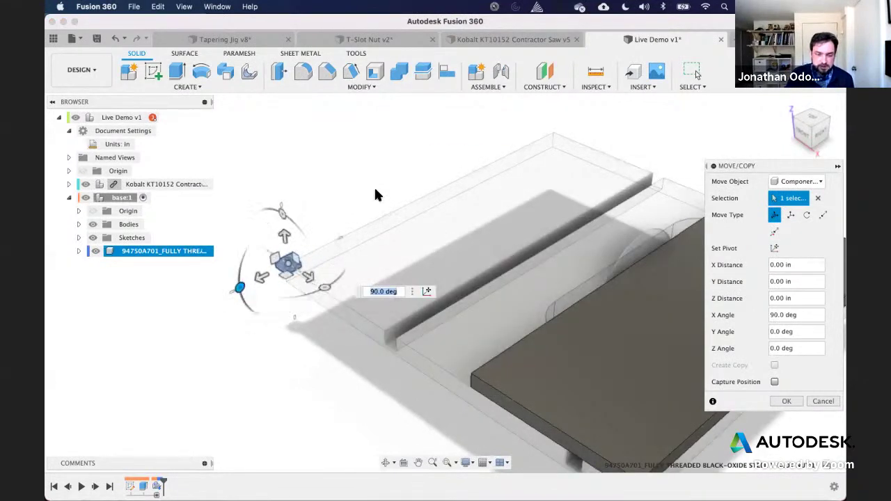
left_click_drag(322, 286, 226, 287)
middle_click_drag(404, 241, 508, 293, "shift")
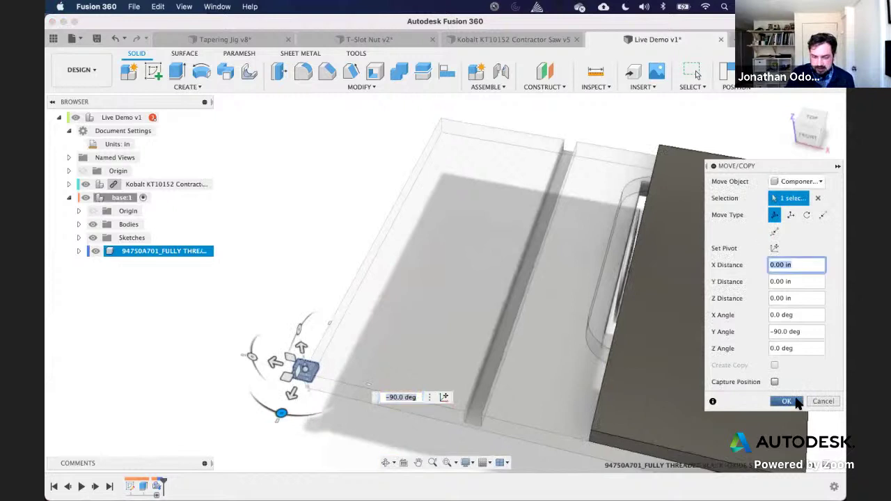
left_click(787, 401)
scroll(508, 200, "down", 1)
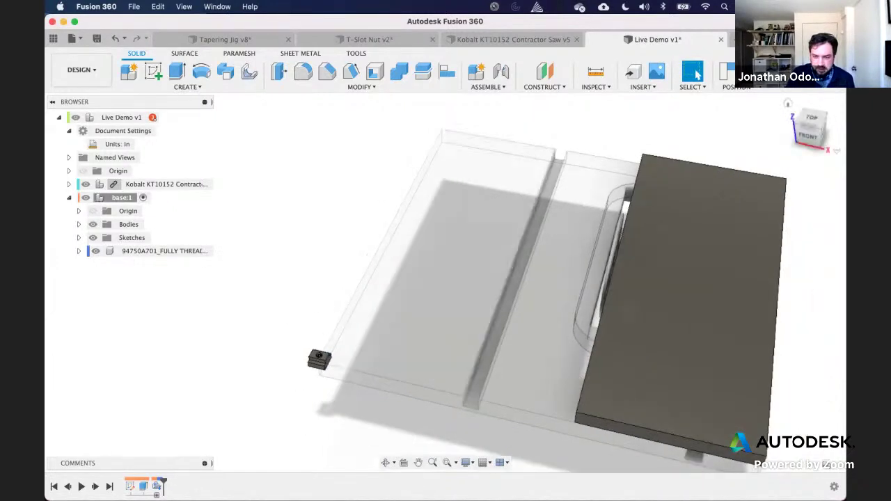
left_click(802, 126)
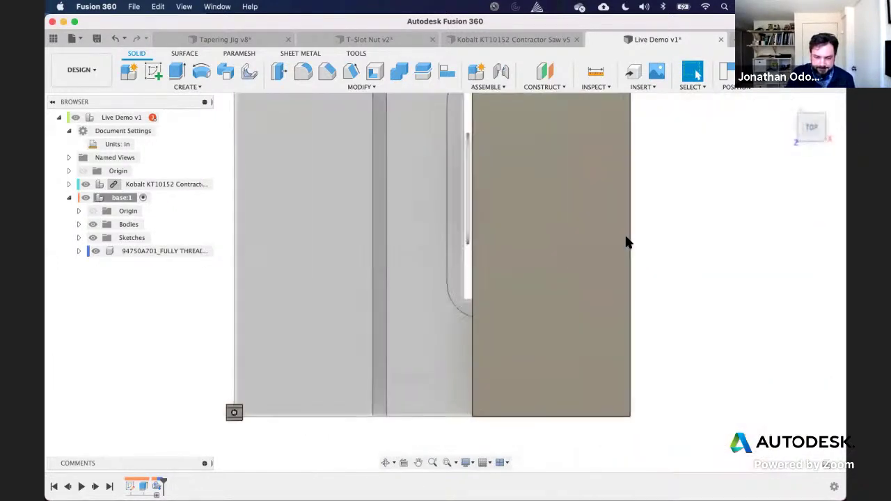
scroll(229, 362, "up", 3)
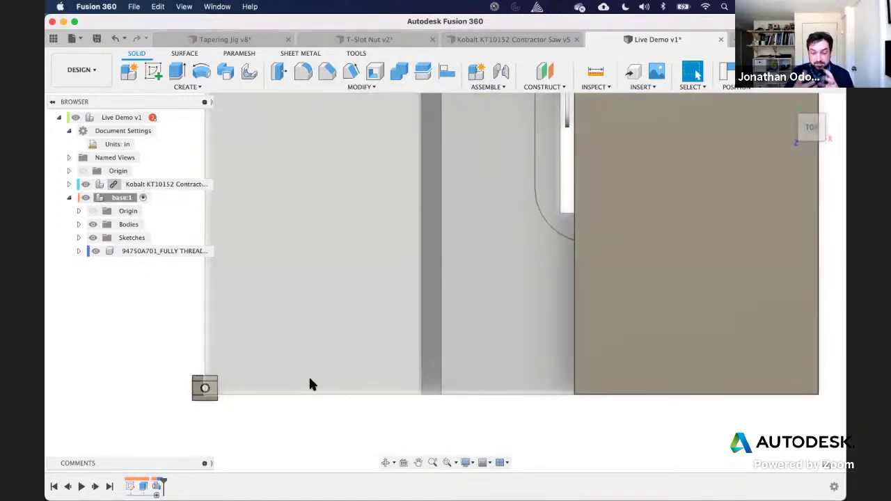
Step: Examine the T-slot nut's hole edge and its size relative to the base and saw table from above
scroll(147, 399, "up", 3)
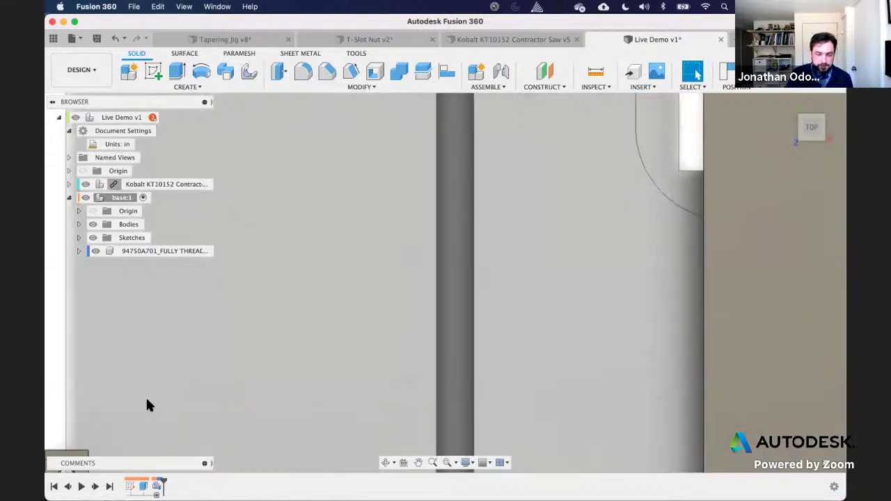
scroll(147, 400, "up", 1)
left_click(272, 348)
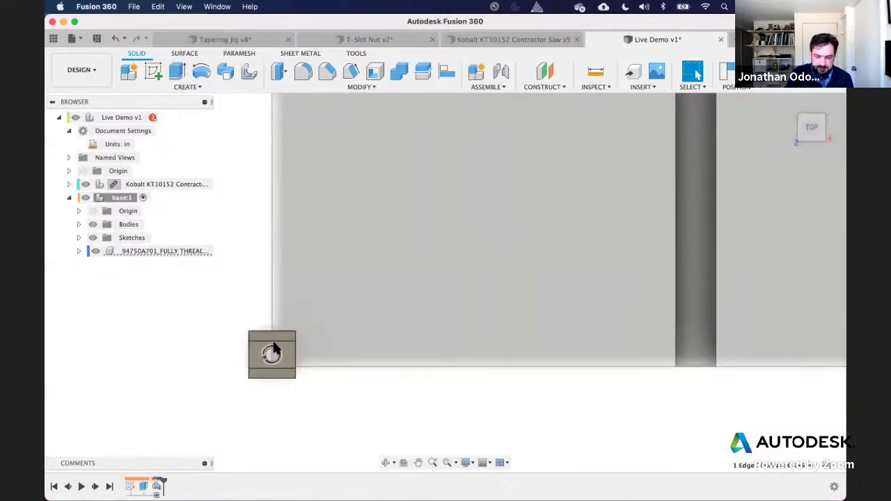
scroll(504, 323, "down", 4)
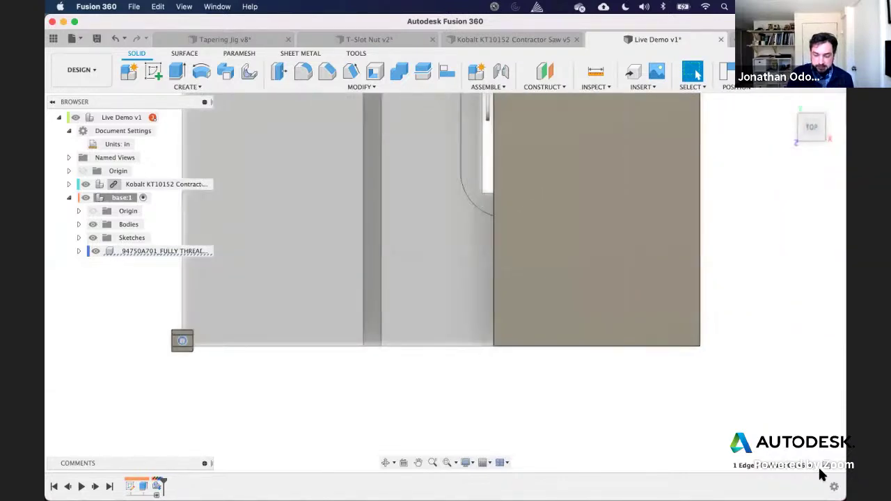
scroll(767, 406, "up", 3)
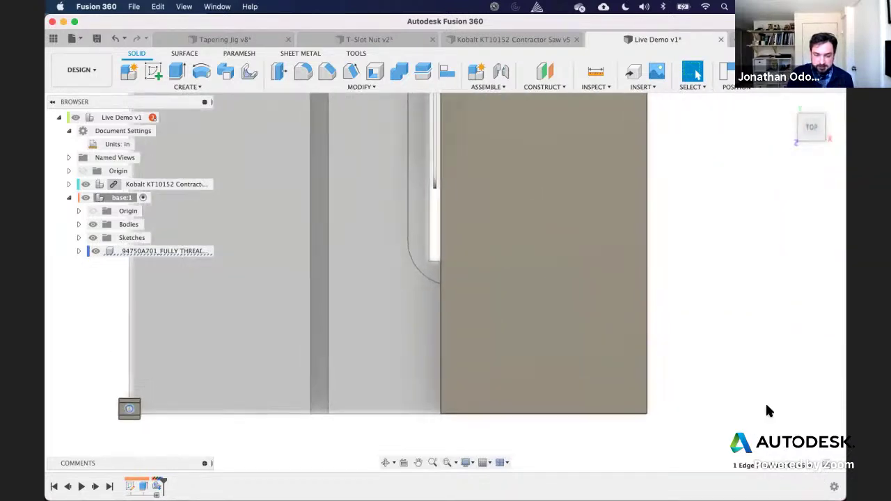
scroll(766, 406, "down", 3)
left_click(357, 431)
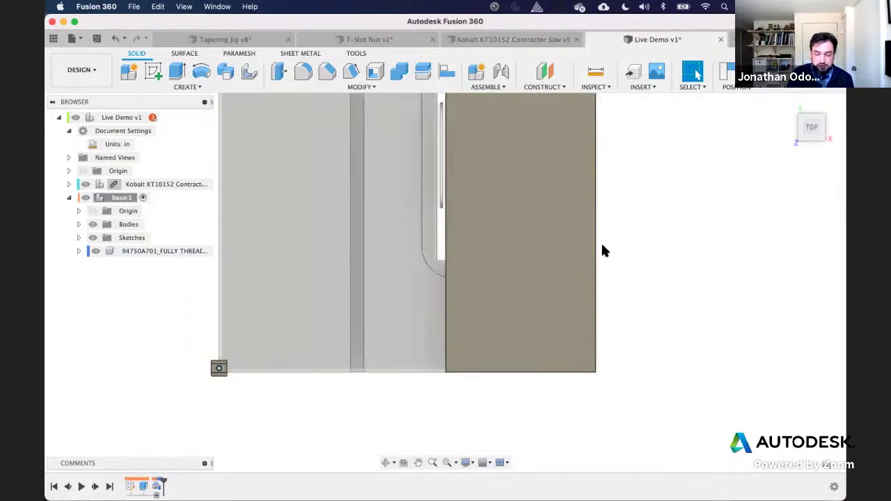
scroll(602, 244, "up", 3)
scroll(584, 260, "up", 1)
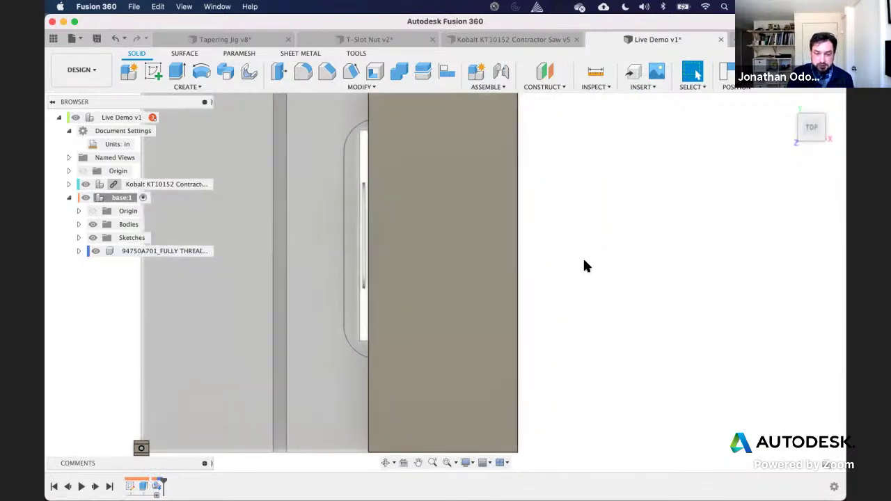
scroll(584, 260, "down", 3)
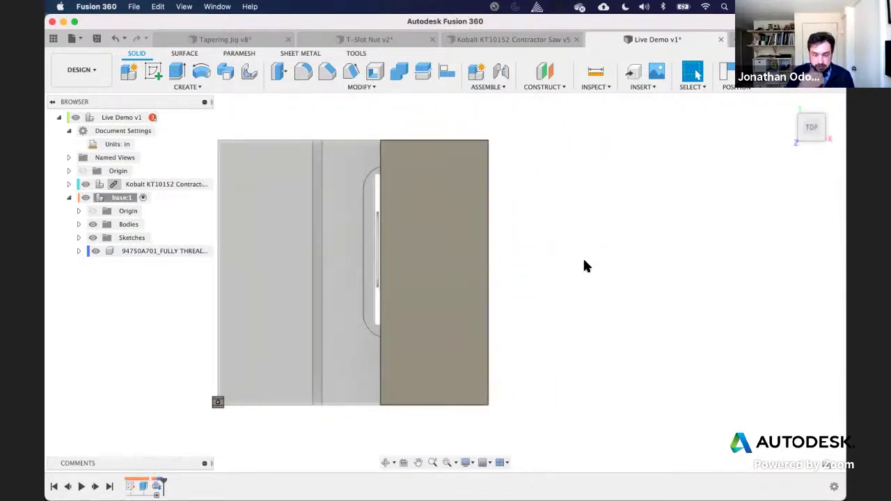
left_click(450, 209)
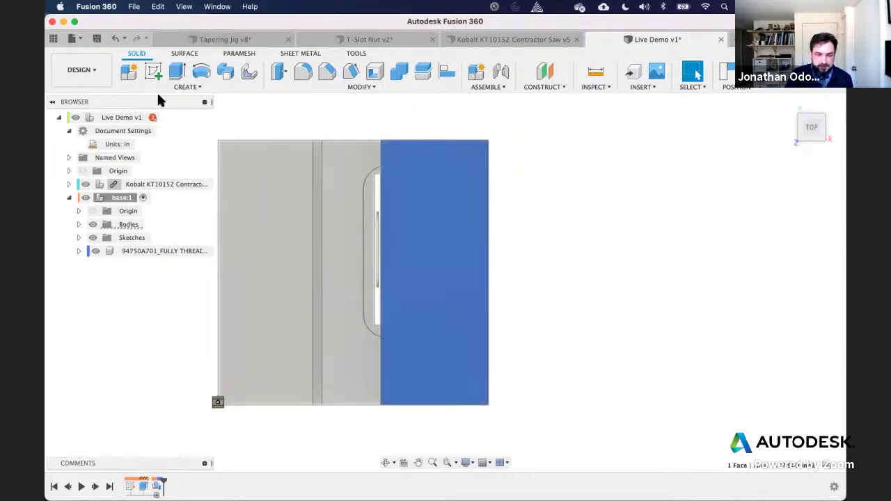
left_click(153, 72)
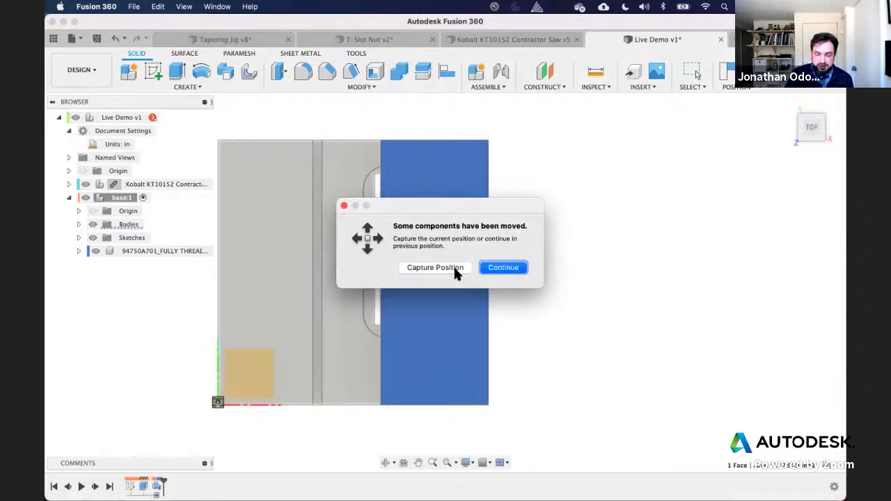
left_click(509, 269)
left_click(408, 338)
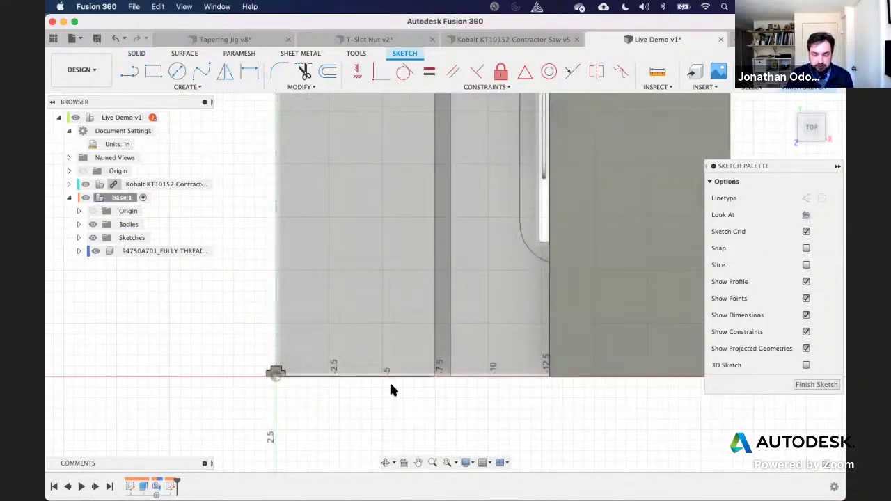
key("super+z")
scroll(412, 382, "down", 2)
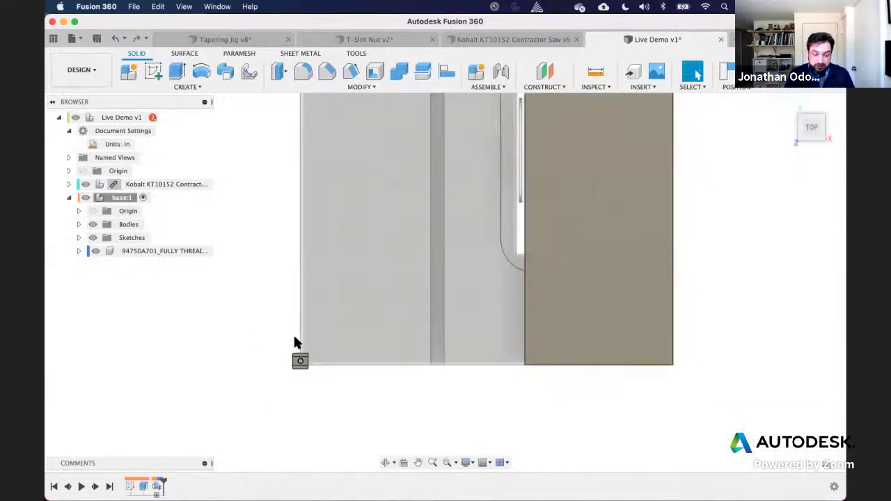
Step: Capture the current component positions and start a new sketch on the base's top face
left_click(155, 72)
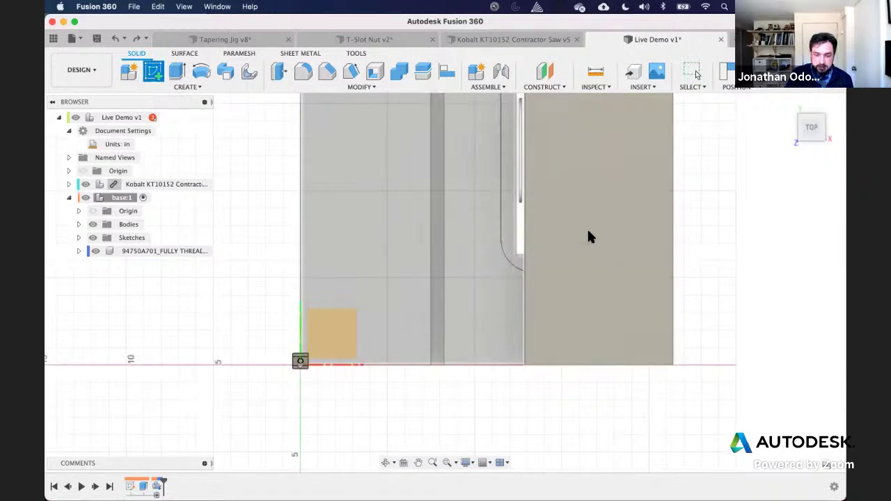
left_click(588, 236)
left_click(427, 269)
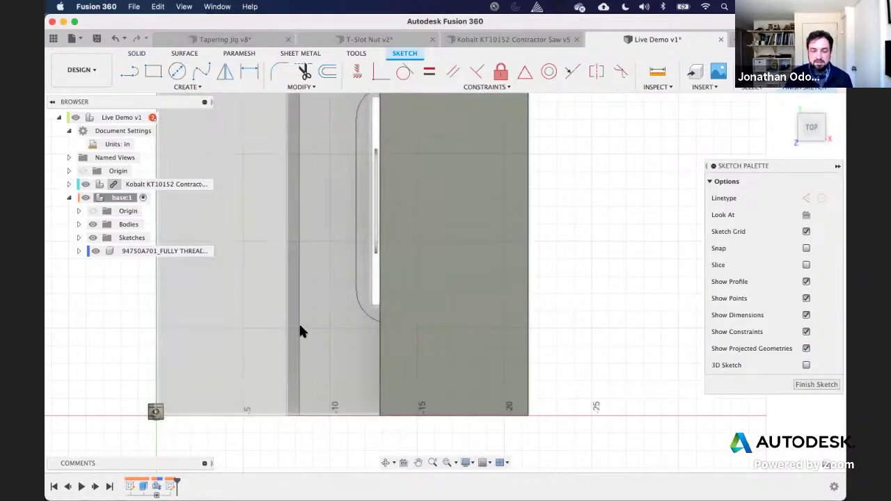
scroll(563, 321, "up", 2)
scroll(563, 320, "down", 2)
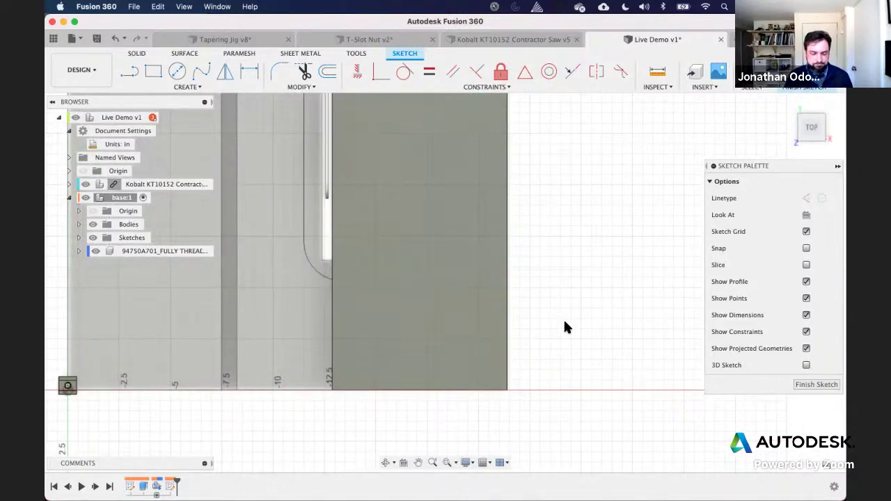
middle_click_drag(533, 110, 516, 152)
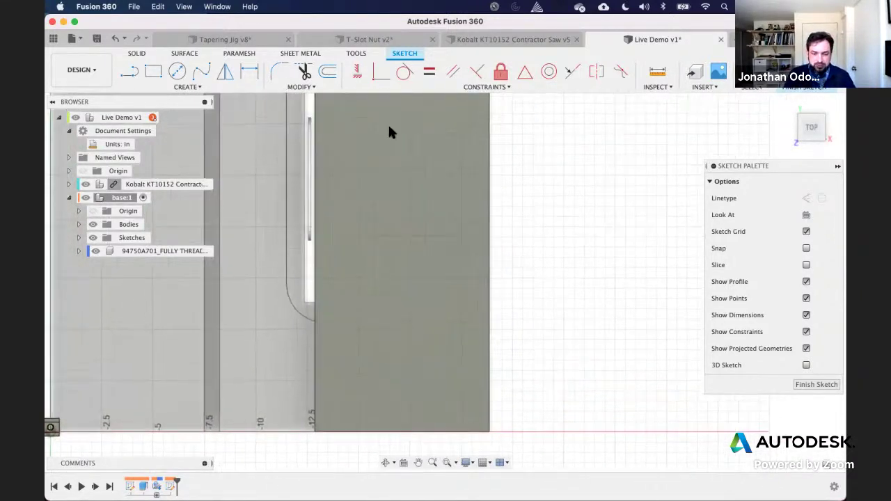
Step: Sketch an 8.5 in straight line across the base's full width near its front edge, perpendicular to the side edges
left_click(128, 71)
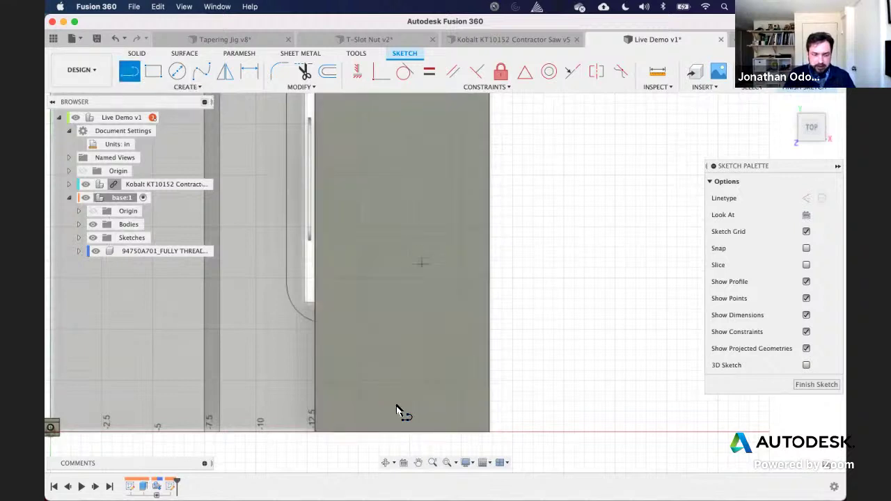
left_click(315, 387)
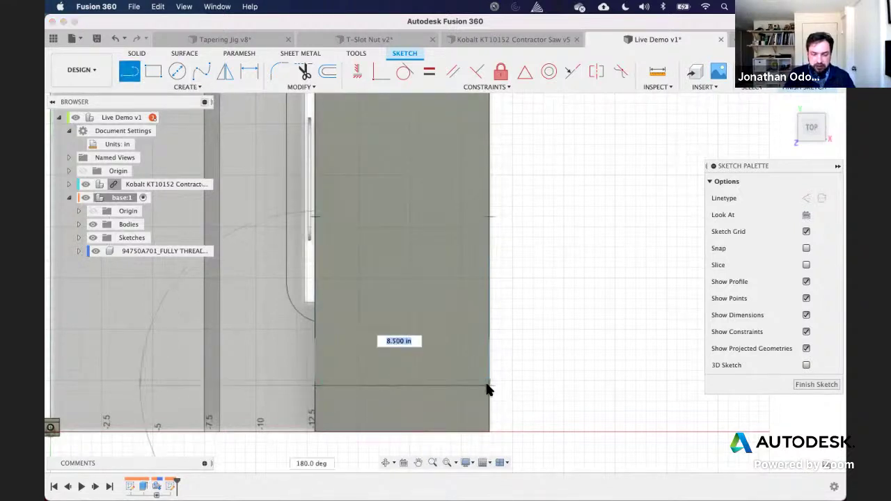
double_click(490, 386)
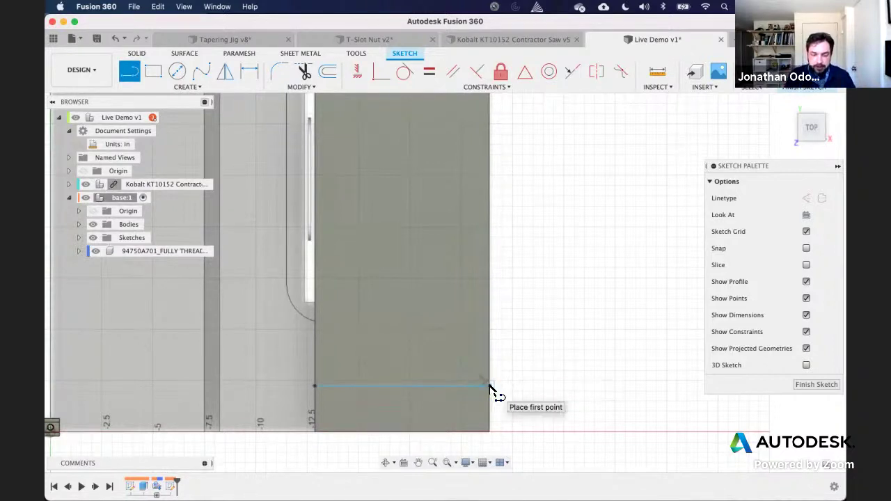
key("Escape")
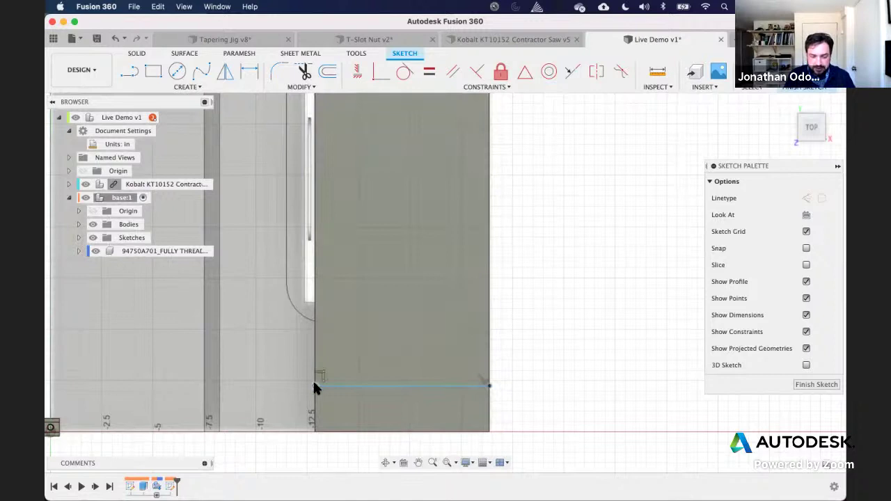
left_click(314, 385)
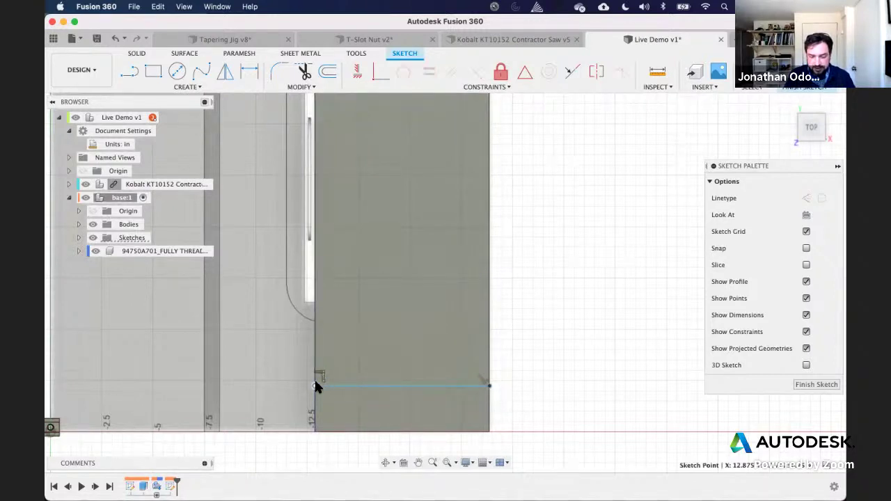
left_click(484, 384)
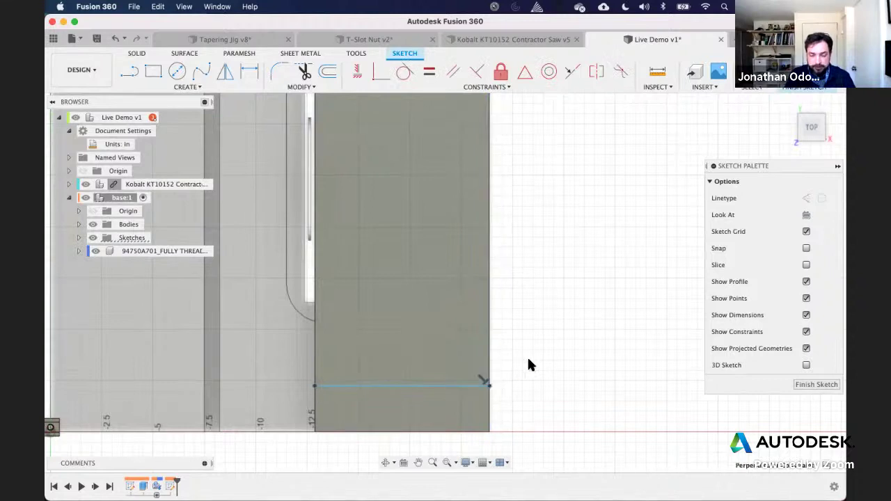
Step: Dimension the line's distance from the base's front edge and set it to 3 in
middle_click_drag(314, 328, 332, 271)
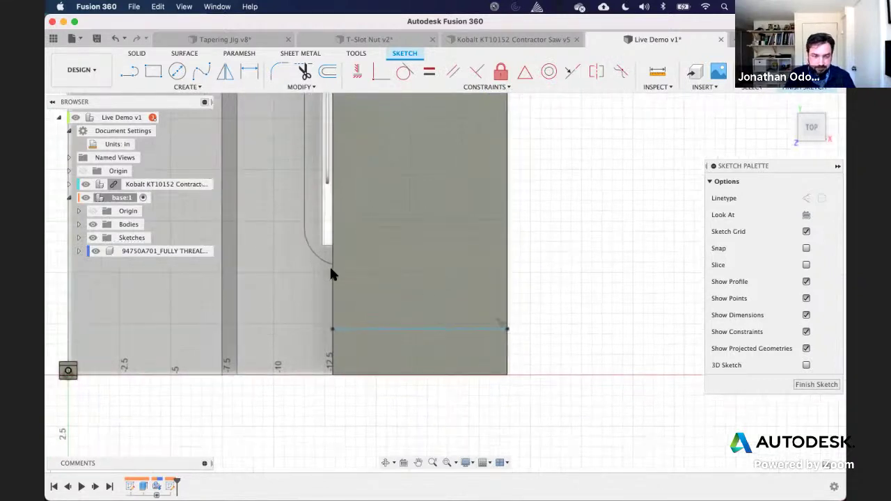
left_click(249, 70)
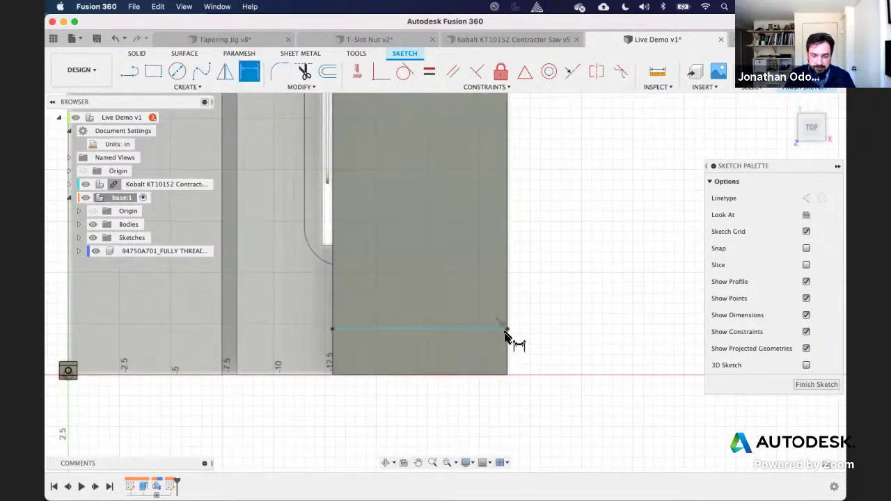
left_click(497, 376)
left_click(533, 354)
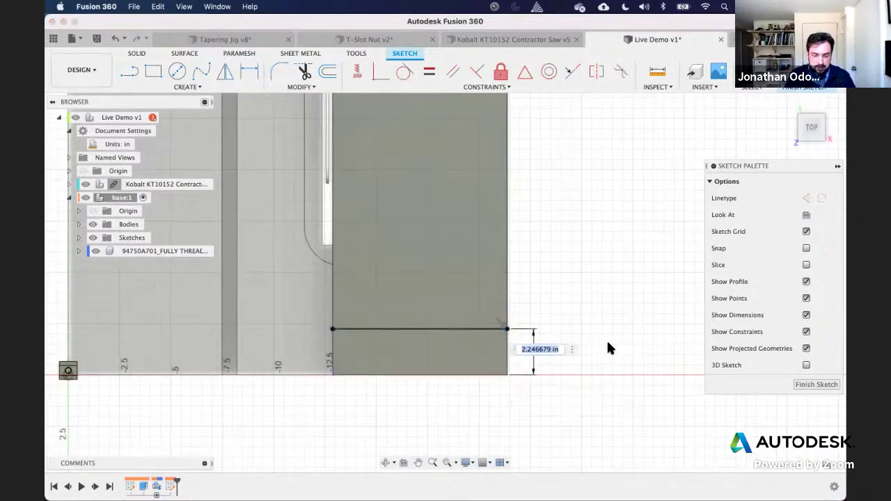
type("3")
key("Return")
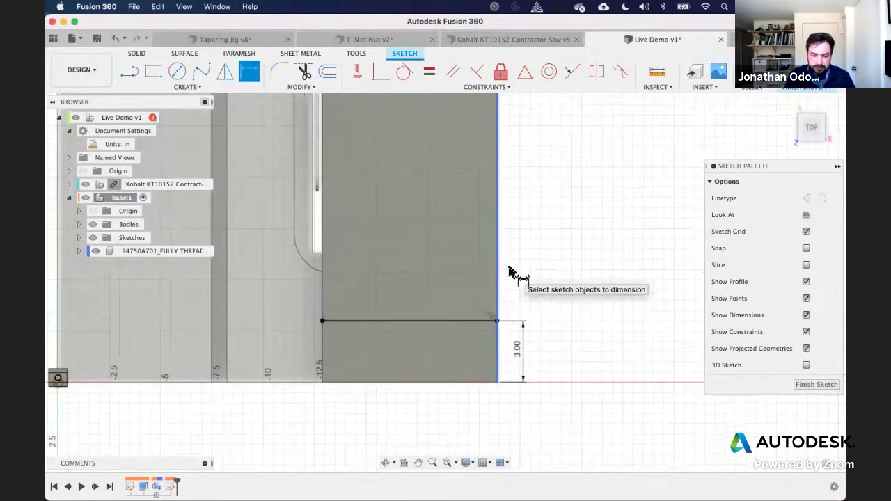
middle_click_drag(509, 268, 490, 285)
key("Escape")
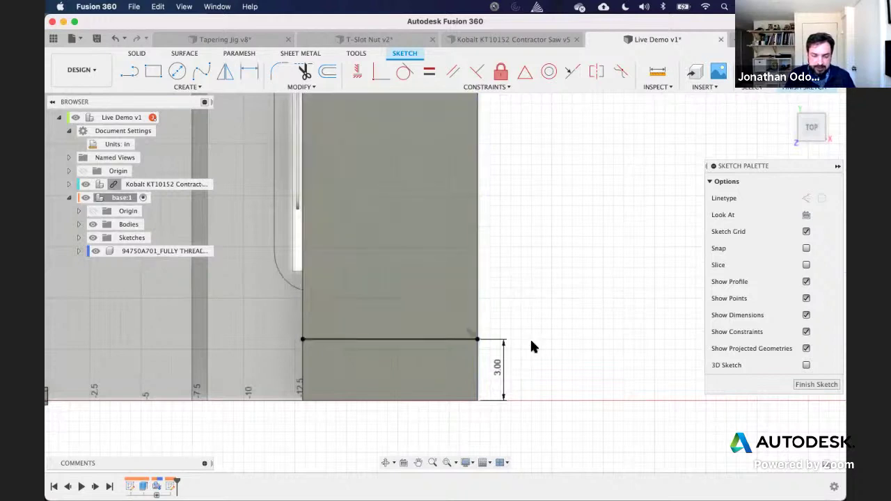
Step: Draw a center point slot at the line's midpoint, with its arc center about 3.2 in along the line and a width of 5/16 in
left_click(185, 87)
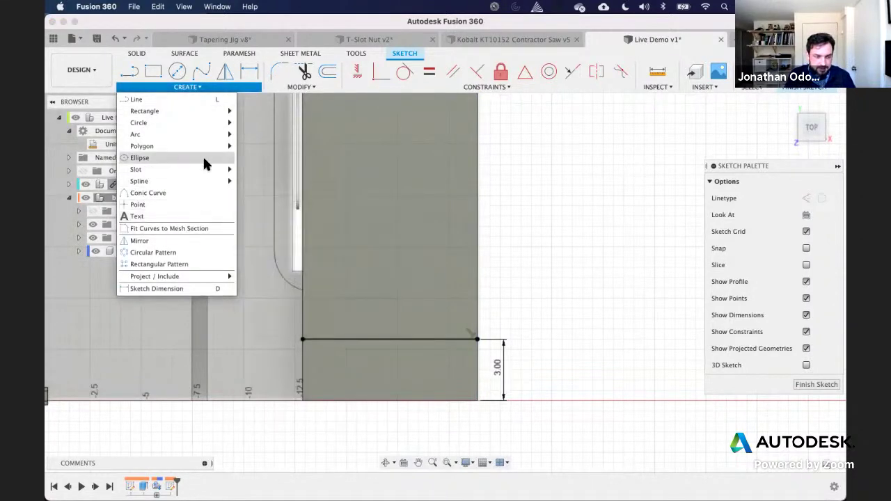
mouse_move(209, 171)
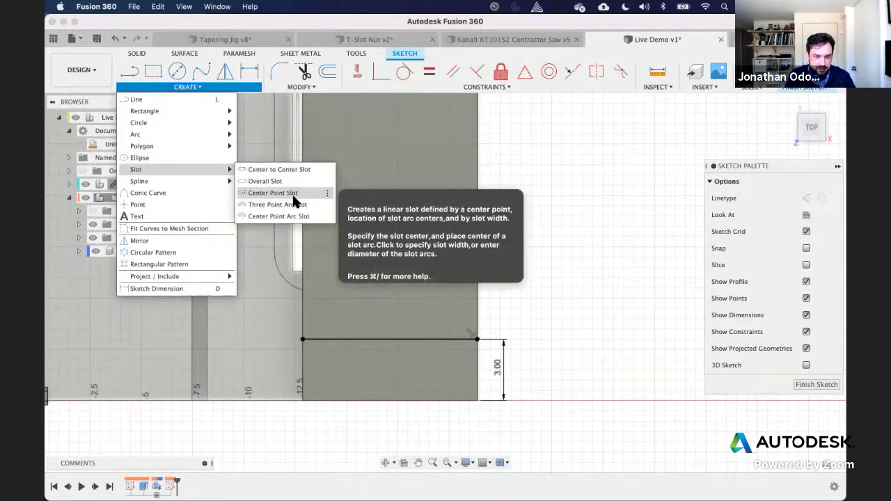
left_click(273, 193)
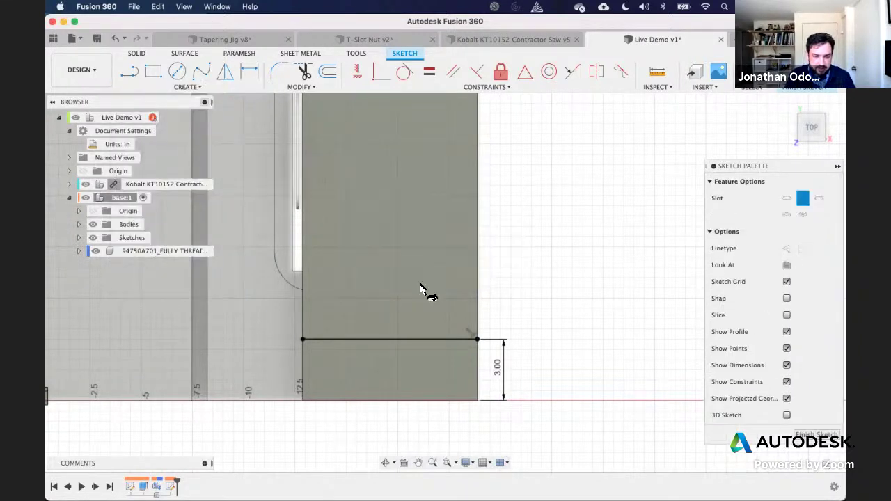
left_click(390, 339)
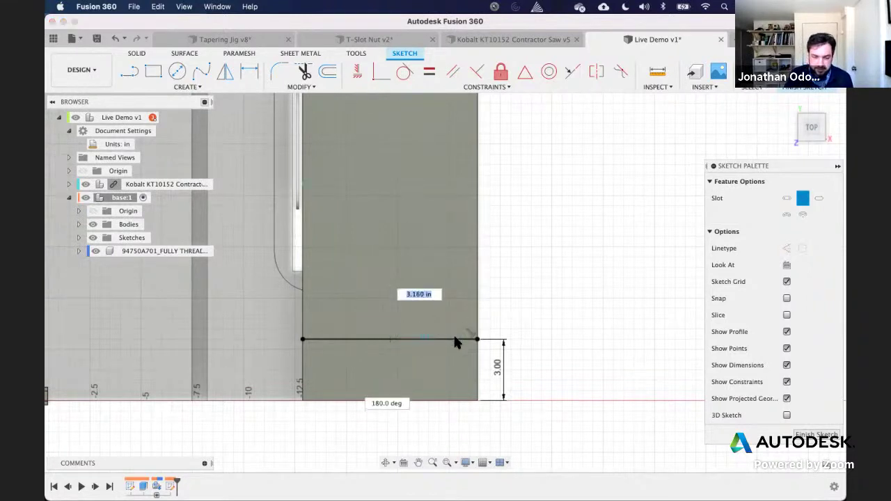
left_click(453, 340)
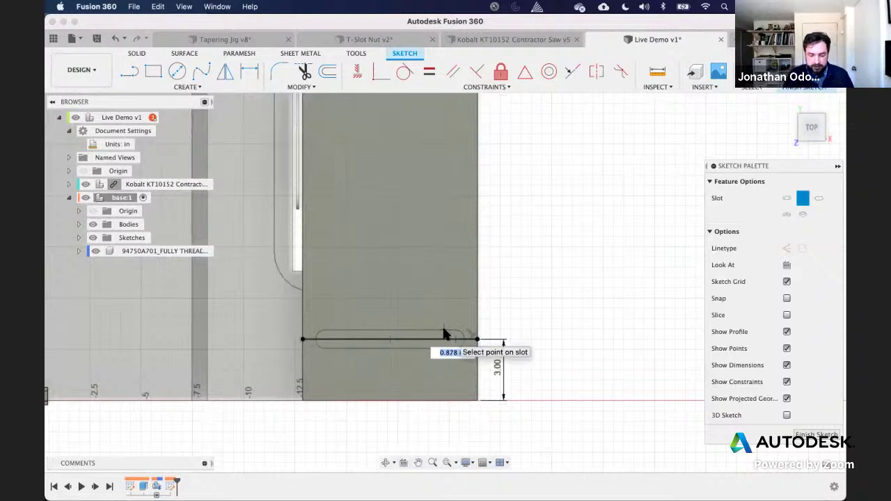
type("1/")
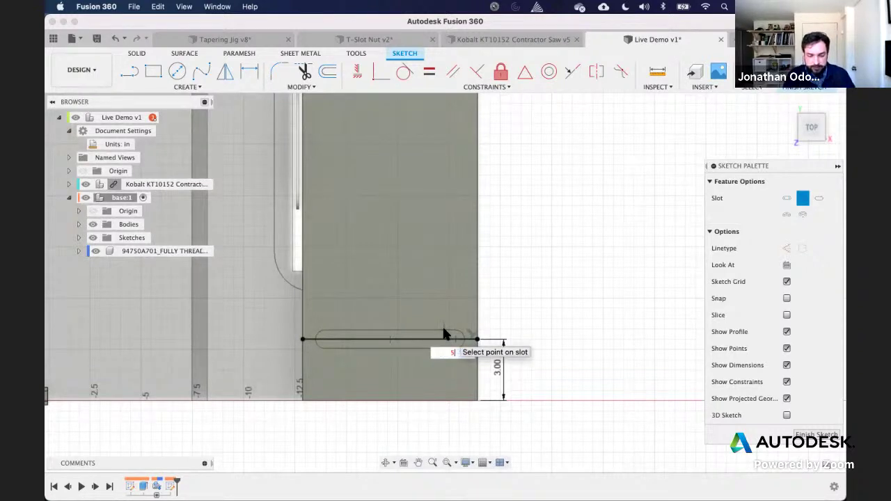
type("5/16")
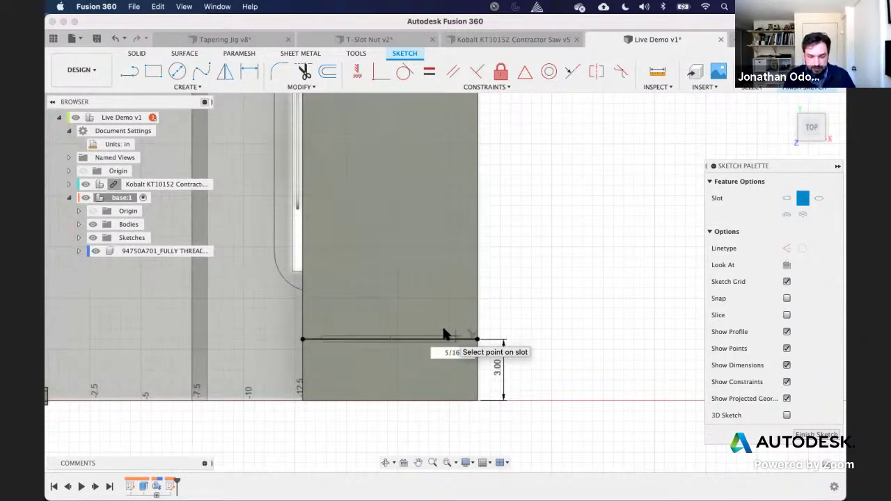
key("Return")
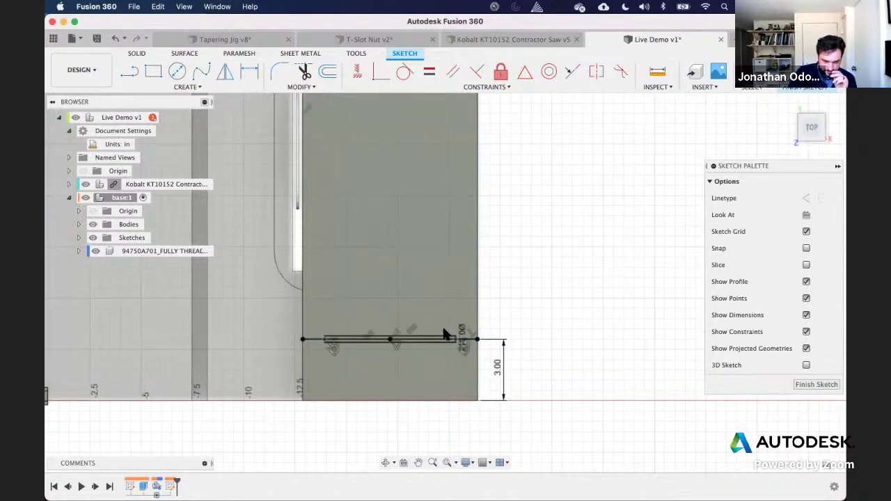
scroll(444, 334, "up", 5)
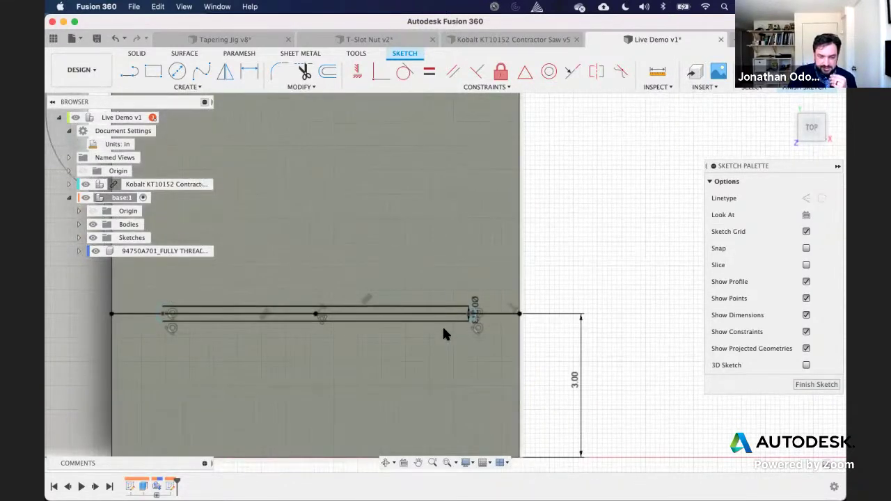
Step: Set the slot's width dimension to the expression (5/16)+(.04) * 1 in
scroll(446, 332, "up", 1)
double_click(477, 296)
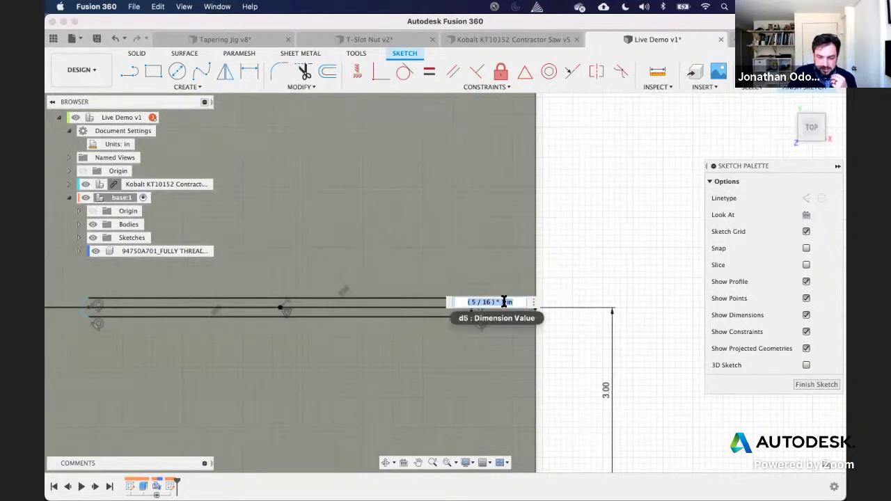
left_click(494, 302)
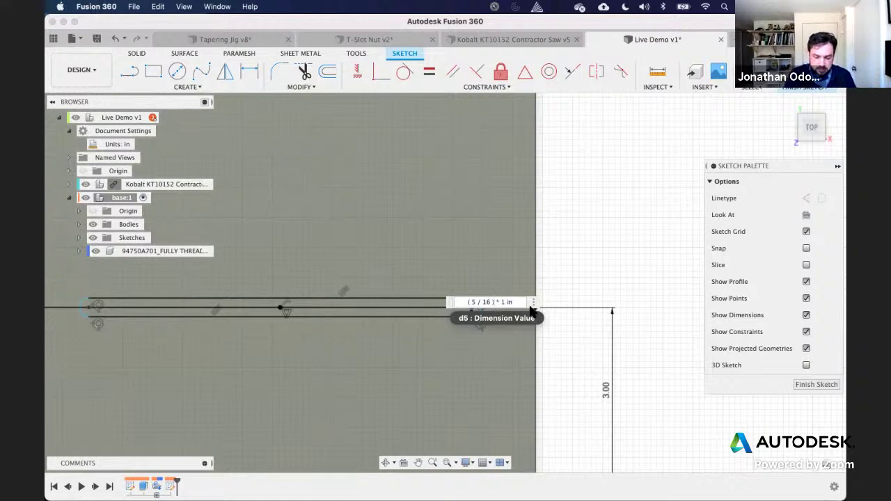
type("+(")
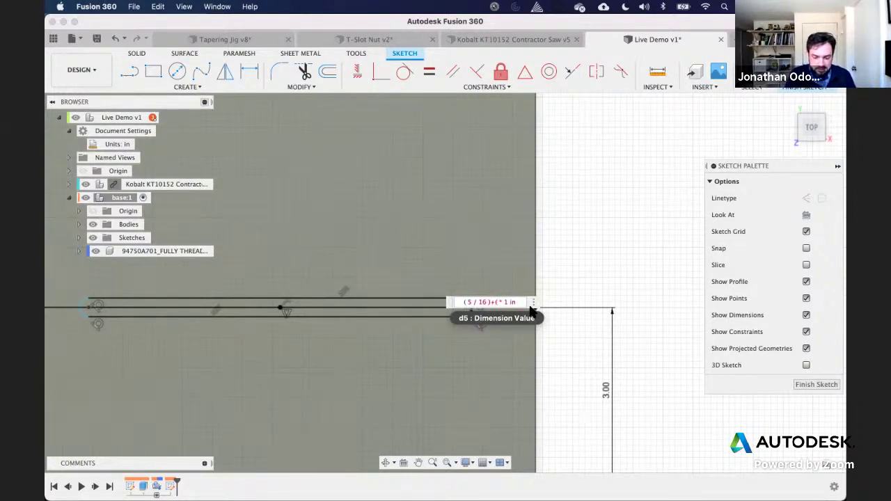
type(".04")
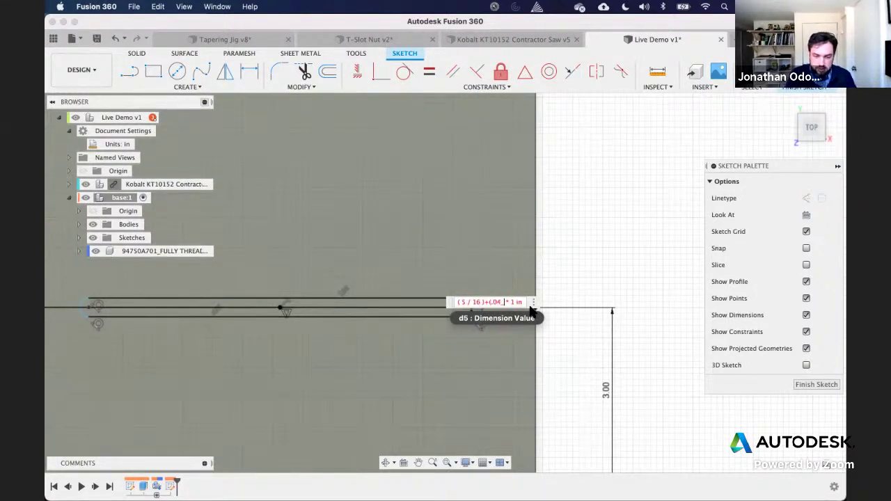
type(")")
key("Return")
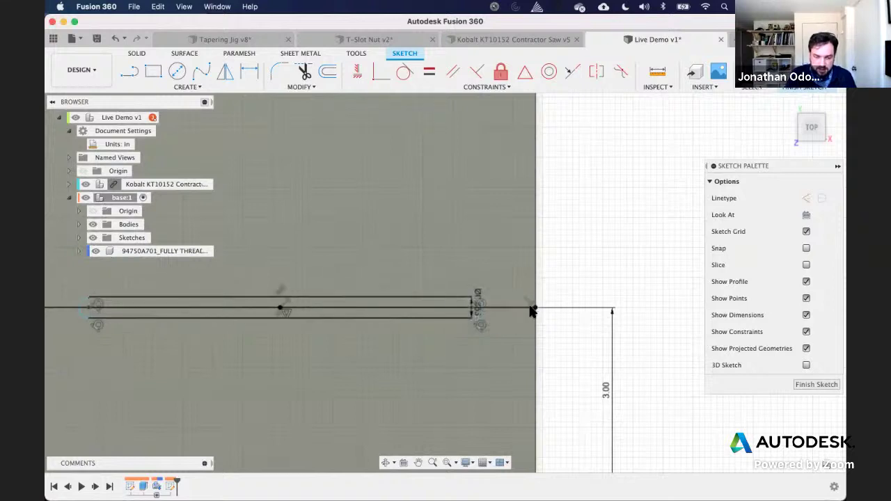
Step: Stretch the slot's end arc along the centerline to test whether the slot's length is still free
scroll(499, 280, "down", 3)
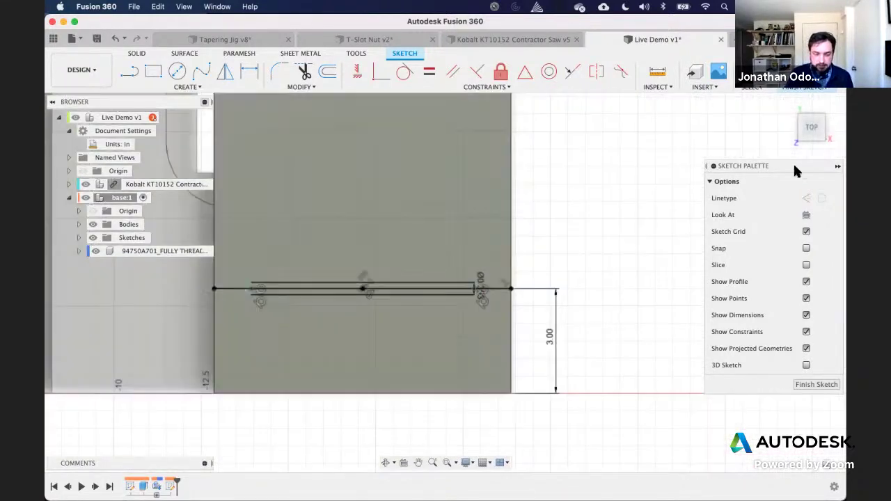
scroll(563, 199, "down", 2)
scroll(563, 202, "up", 5)
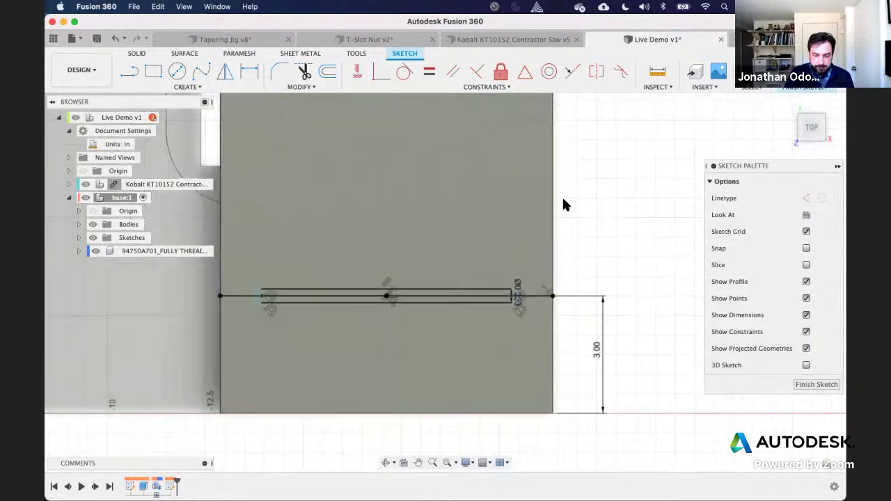
scroll(631, 227, "down", 2)
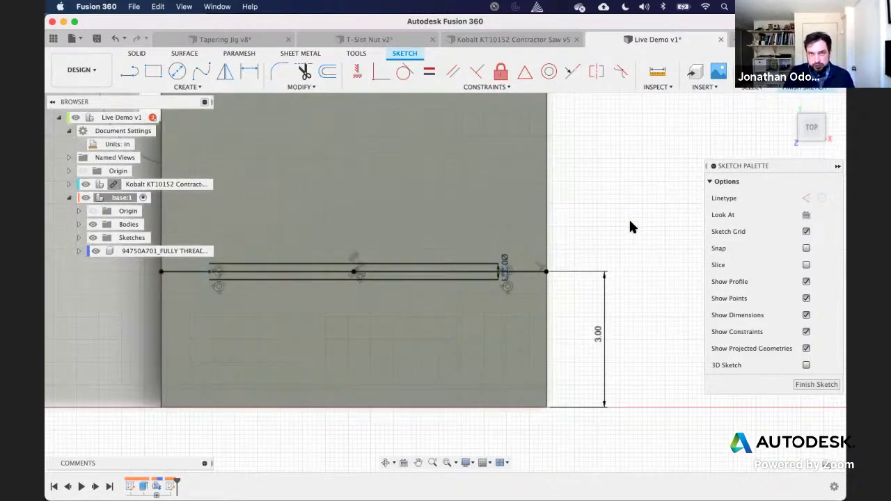
scroll(522, 260, "up", 2)
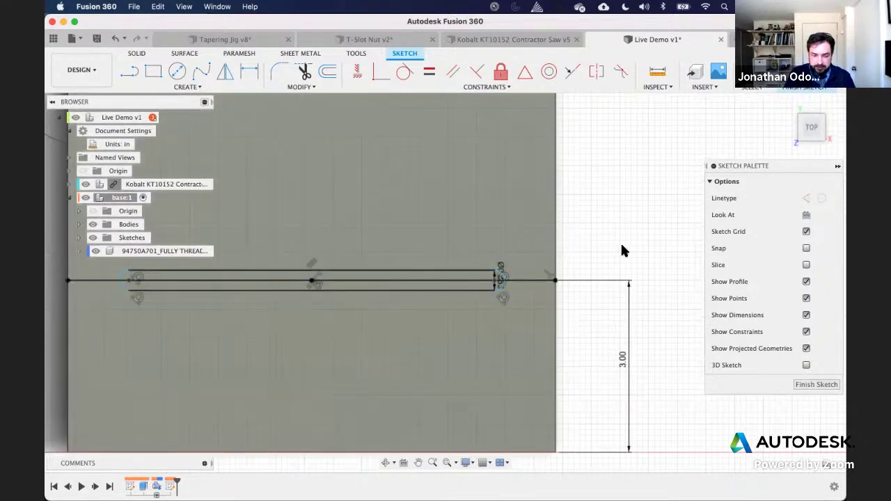
scroll(495, 269, "up", 1)
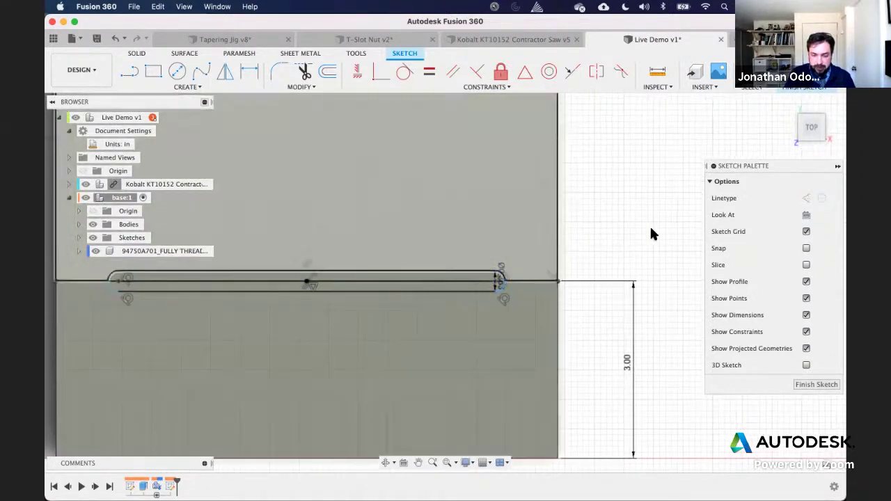
left_click(508, 279)
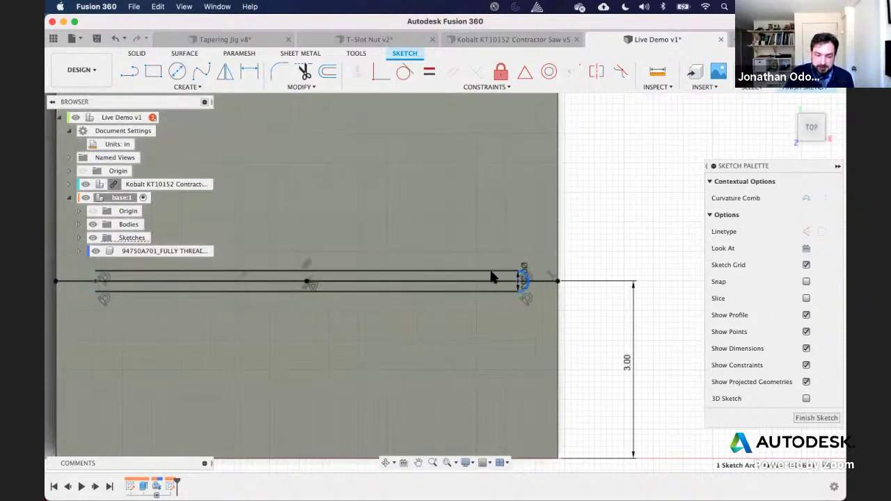
mouse_move(488, 269)
left_mouse_down()
mouse_move(505, 272)
mouse_move(489, 270)
mouse_move(495, 276)
left_mouse_up()
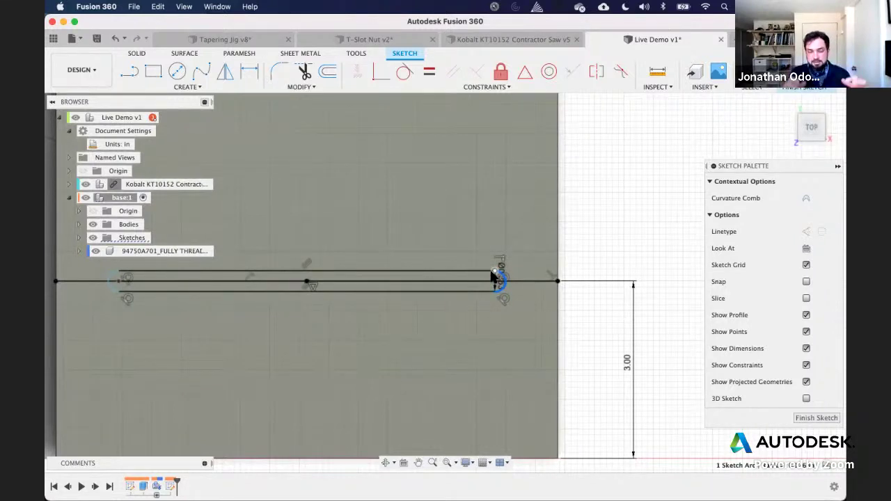
left_click(612, 210)
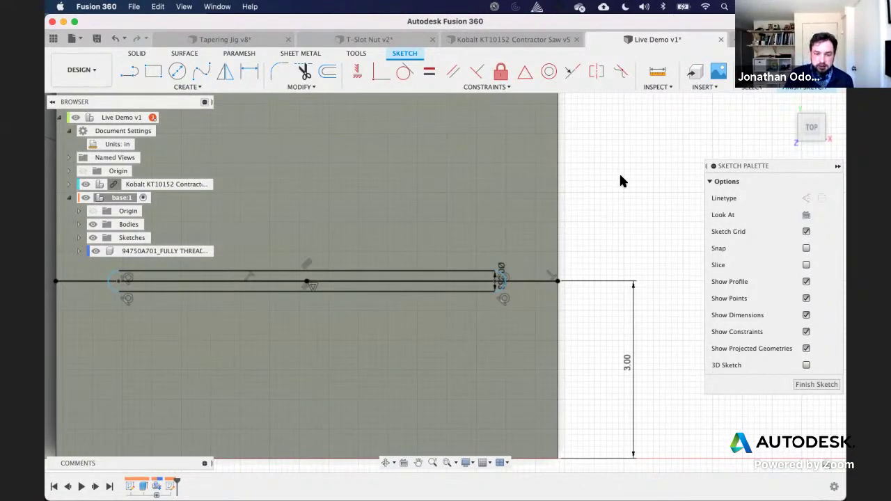
Step: Dimension the distance from the slot's end-arc center to the line's endpoint on the base's outer edge and set it to 1.25 in
left_click(249, 72)
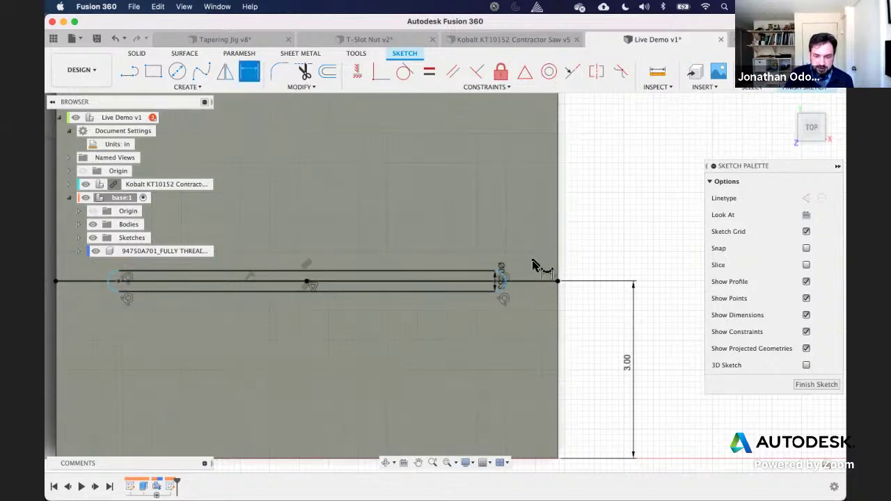
left_click(497, 282)
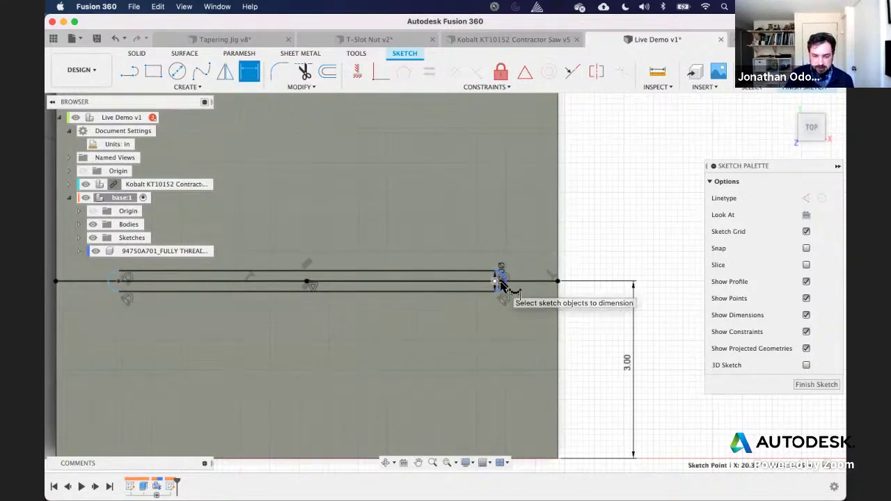
left_click(558, 281)
left_click(513, 314)
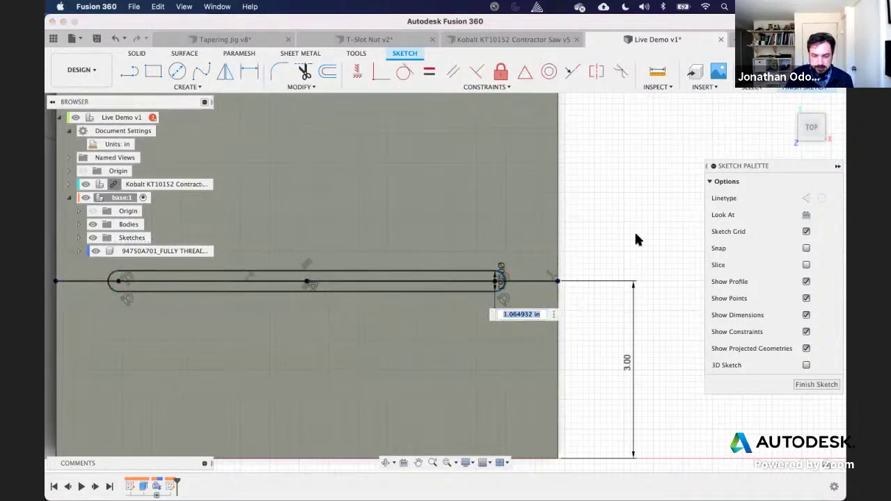
type("1.25")
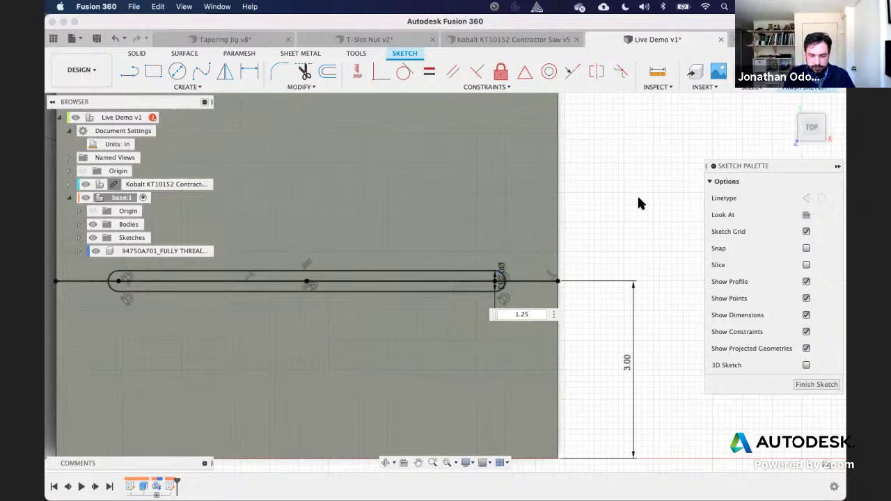
key("Return")
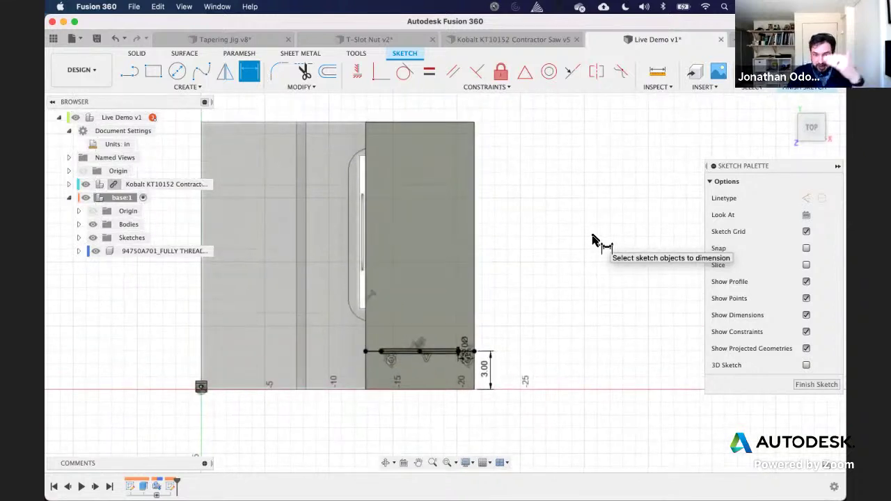
Step: Sketch a straight line across the base's width, joining the midpoints of its two long side edges
left_click(131, 73)
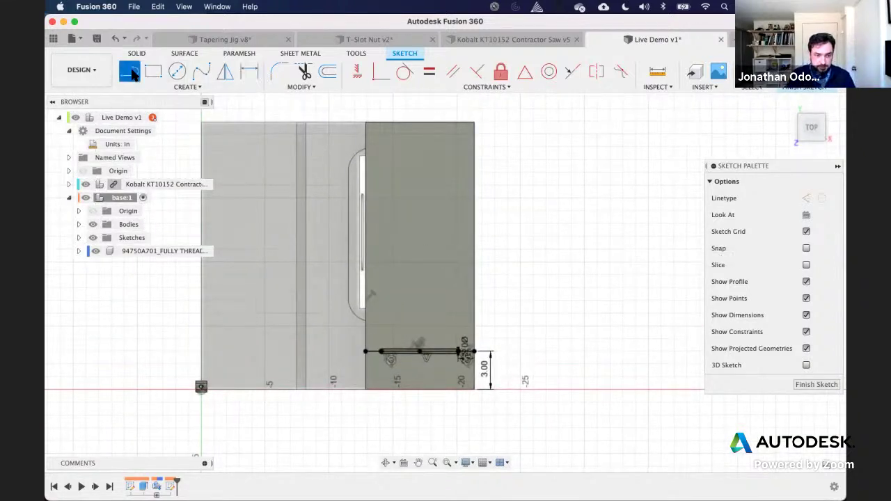
left_click(476, 256)
left_click(365, 256)
key("Escape")
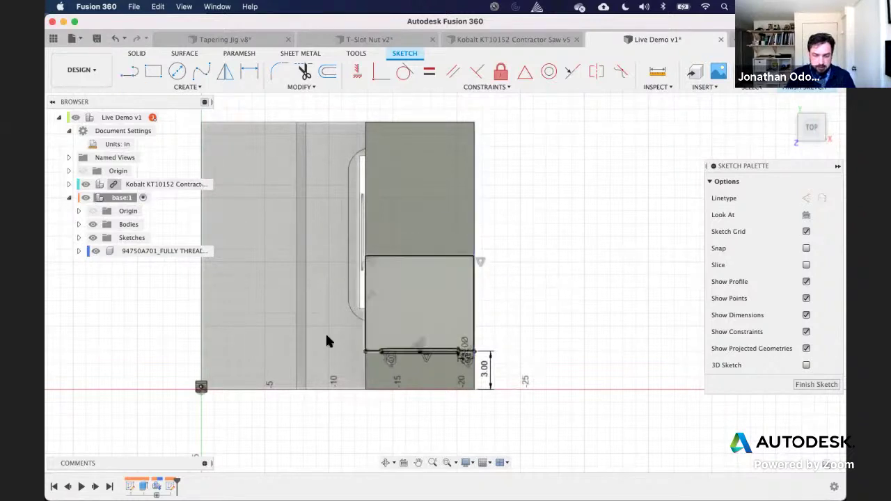
Step: Mirror the slot and its full-width centerline about the line across the middle of the base
left_click_drag(332, 328, 511, 378)
left_click(225, 70)
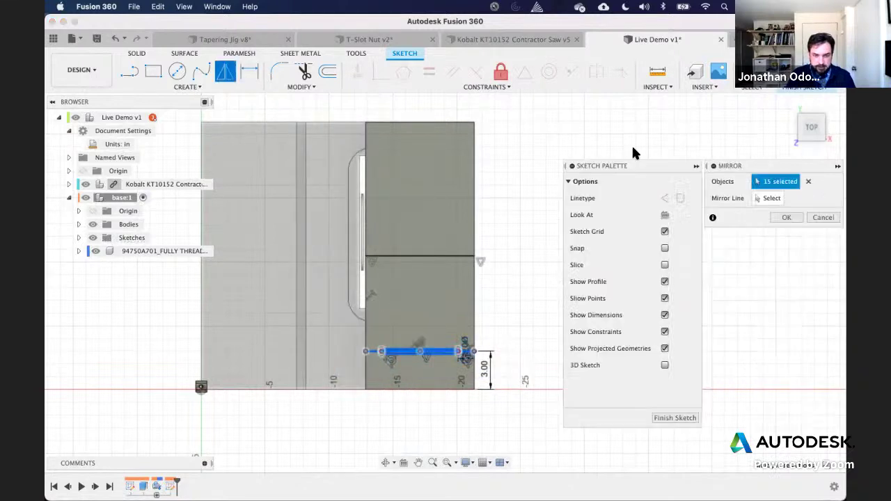
left_click(777, 200)
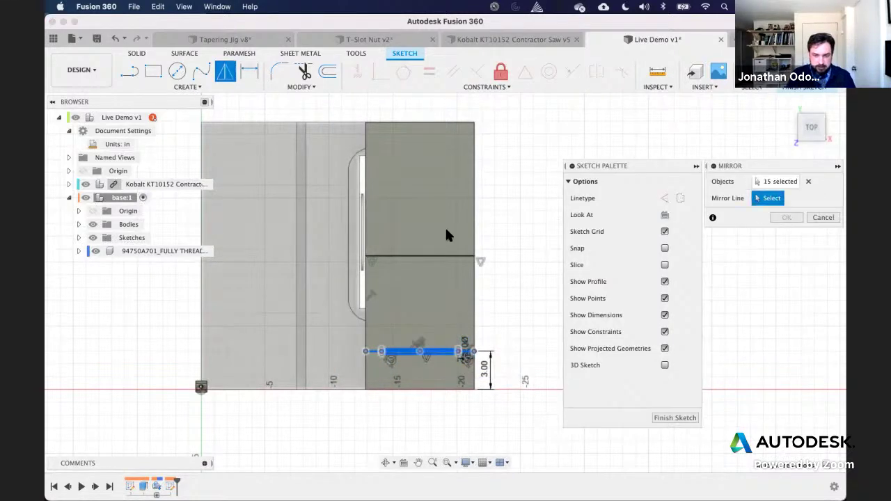
left_click(410, 259)
key("Return")
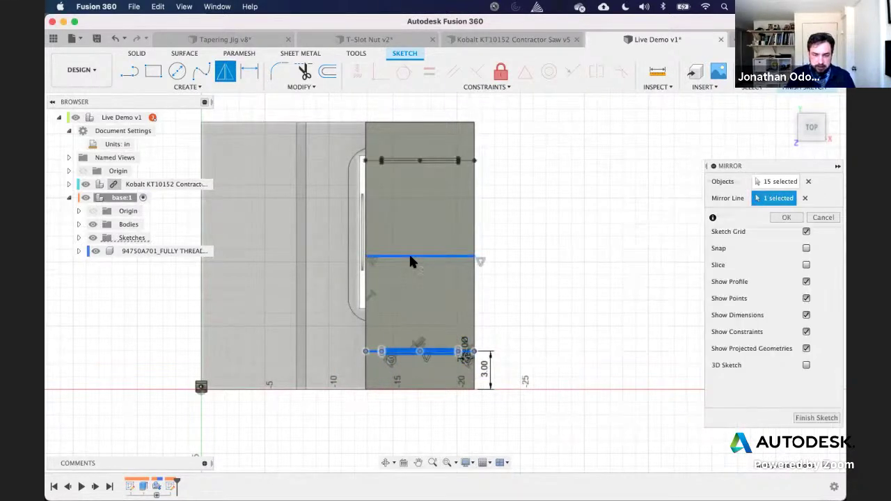
Step: Convert the full-width lines running through the original and mirrored slots to construction lines
scroll(568, 270, "up", 5)
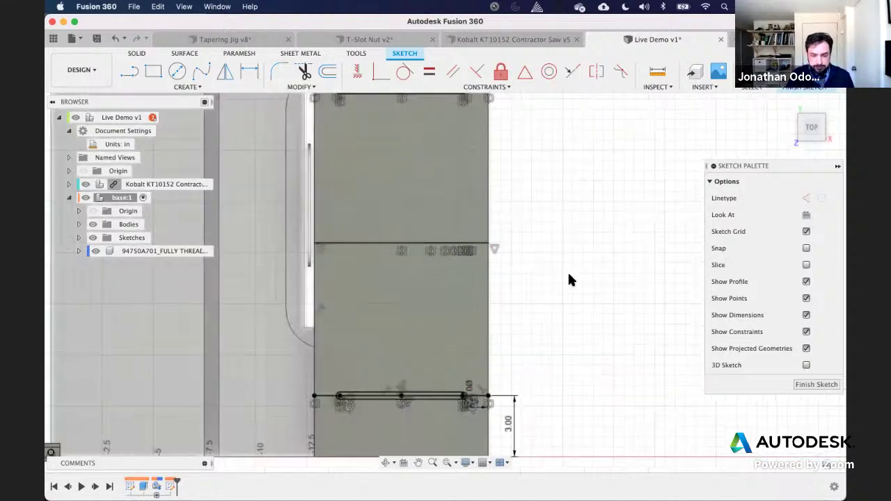
left_click(471, 145)
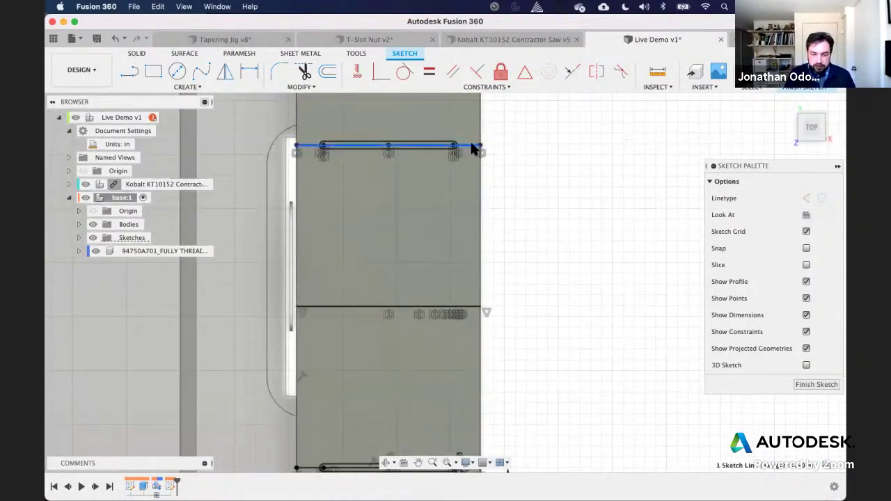
middle_click_drag(515, 269, 538, 196)
left_click(491, 395)
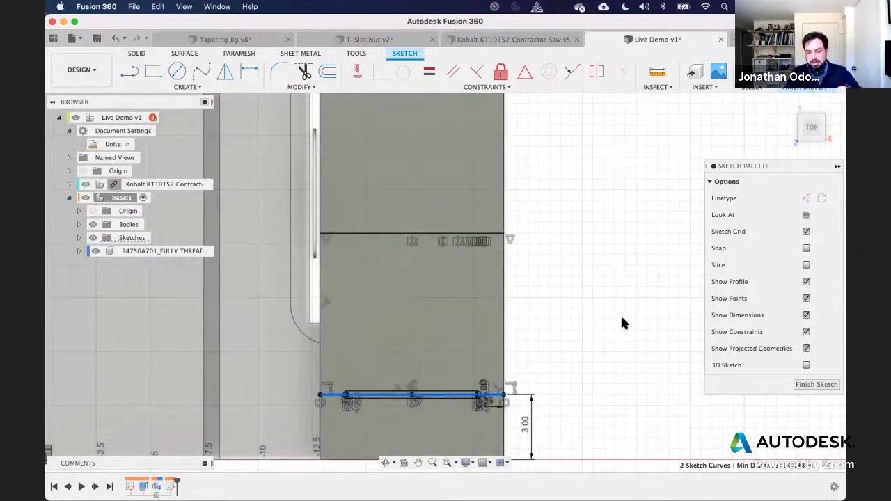
scroll(509, 288, "up", 3)
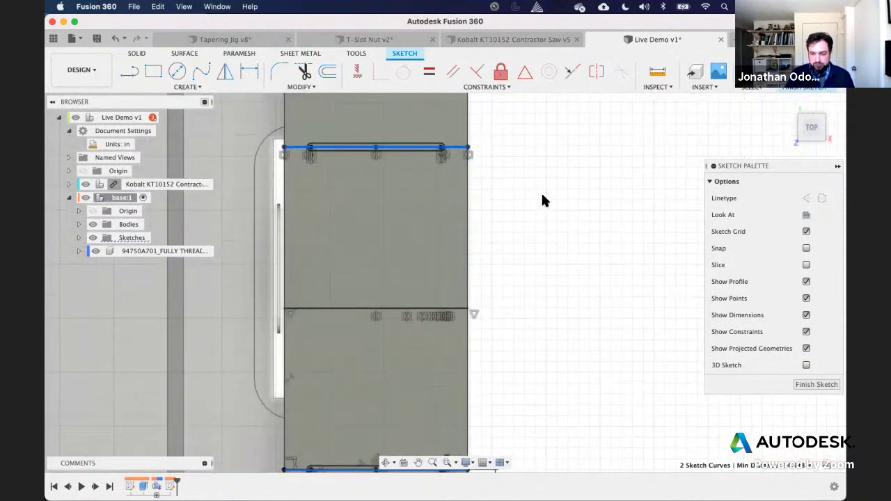
scroll(570, 222, "down", 2)
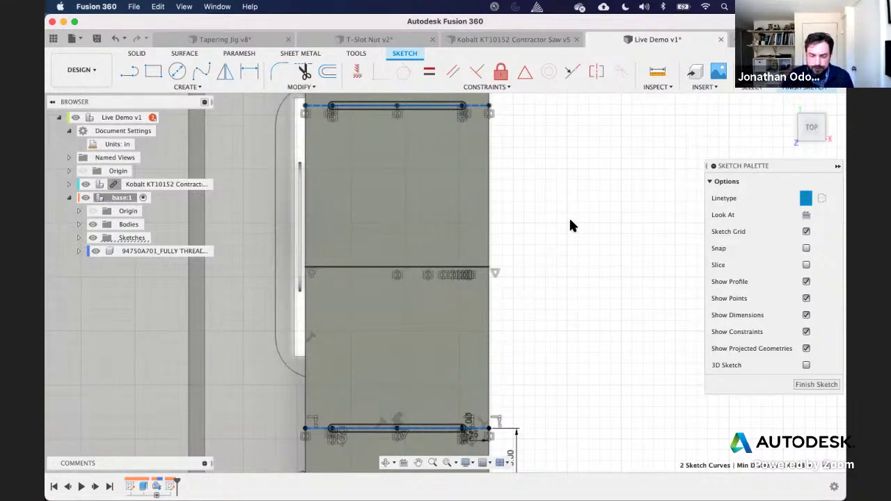
Step: Extrude both slot profiles as a cut, -0.75 in down to the base's underside
left_click(138, 53)
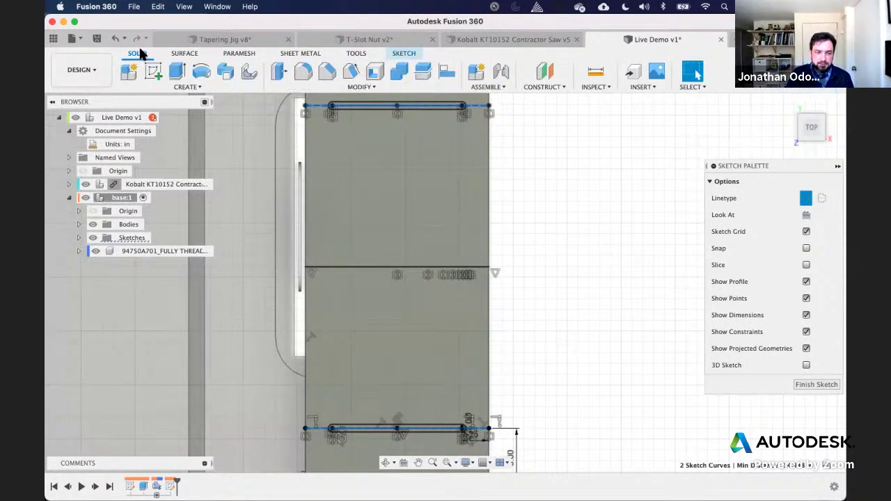
left_click(177, 70)
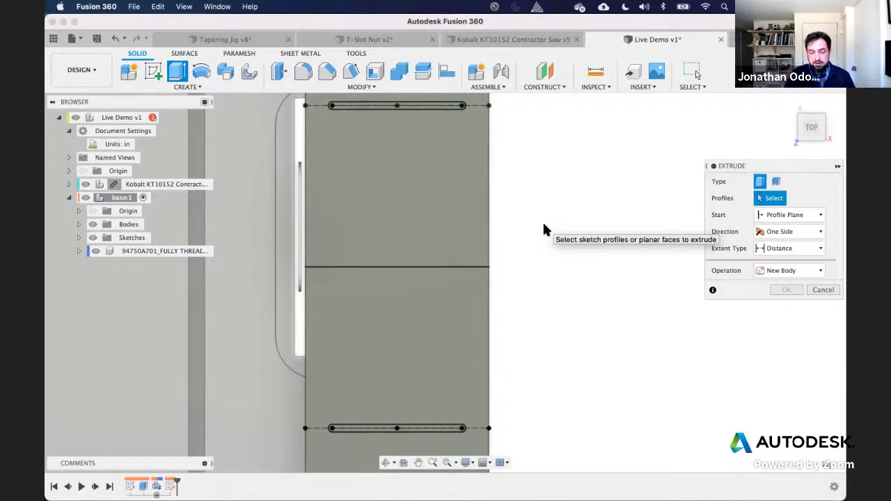
middle_click_drag(561, 209, 583, 186, "shift")
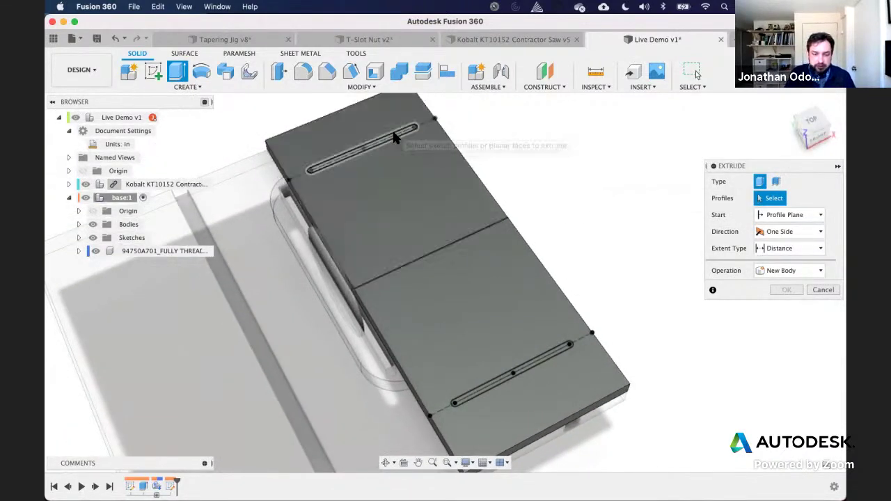
left_click(393, 137)
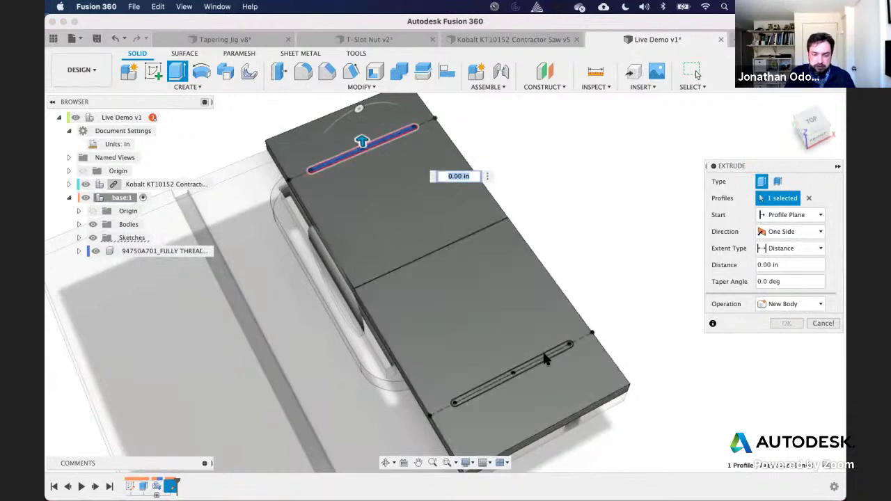
left_click(546, 355)
scroll(546, 351, "up", 5)
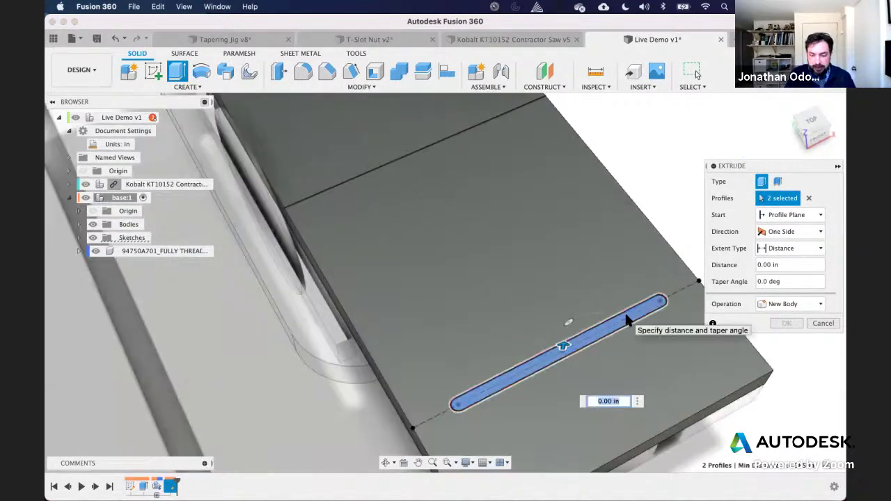
scroll(625, 314, "down", 3)
middle_click_drag(624, 312, 625, 284, "shift")
scroll(623, 282, "up", 5)
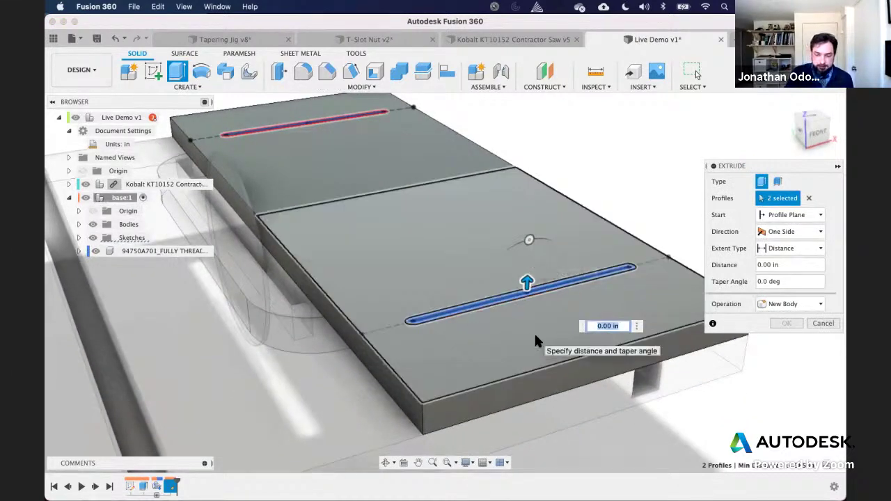
middle_click_drag(533, 337, 494, 292, "shift")
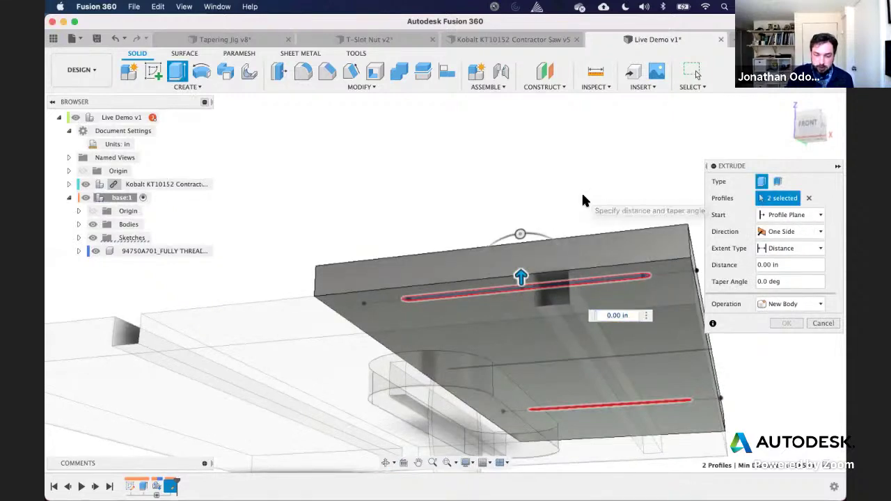
scroll(465, 268, "up", 2)
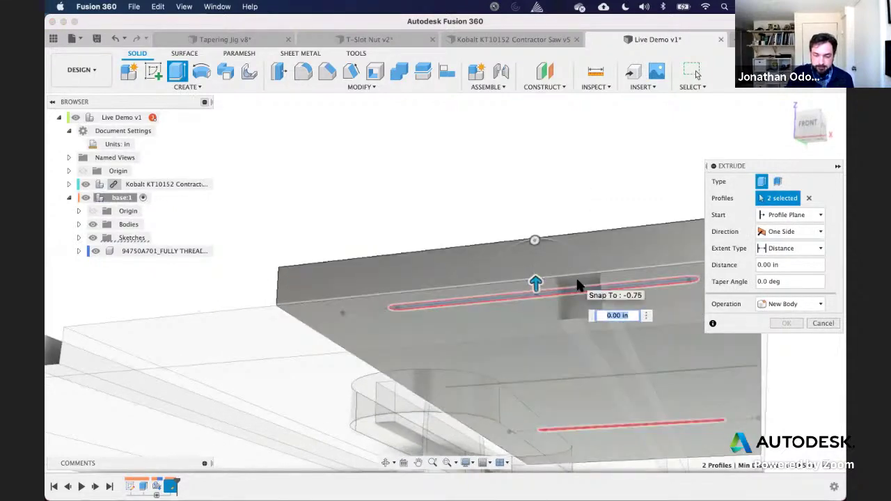
left_click(577, 285)
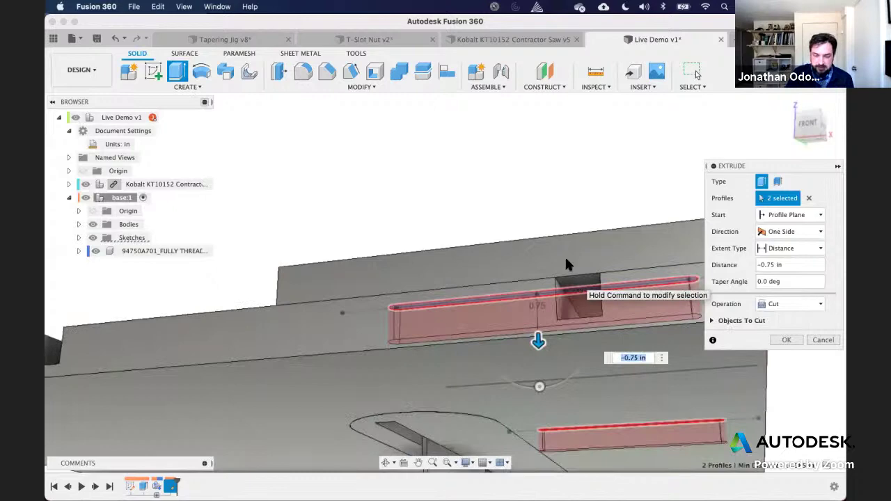
middle_click_drag(529, 211, 582, 280, "shift")
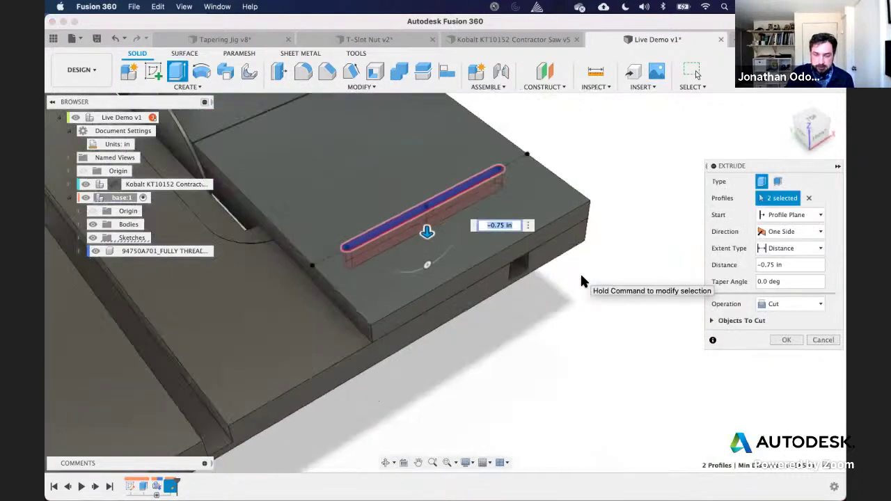
scroll(582, 277, "down", 3)
scroll(578, 273, "up", 3)
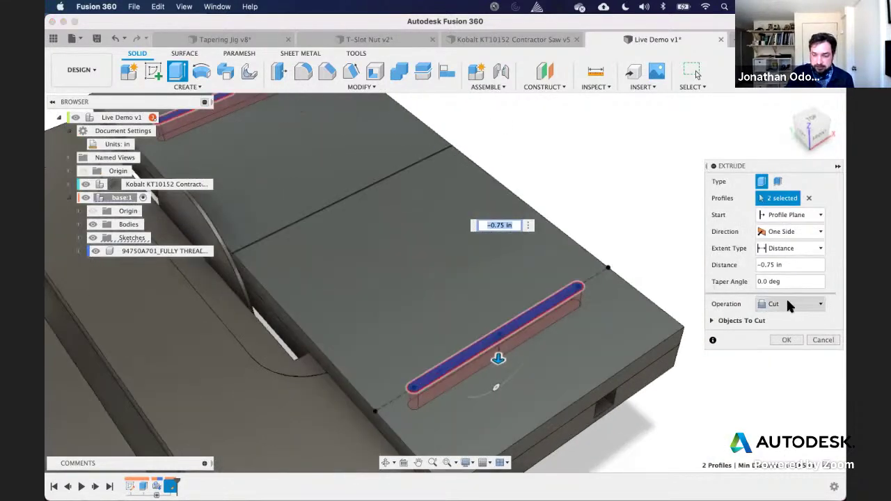
scroll(602, 192, "up", 3)
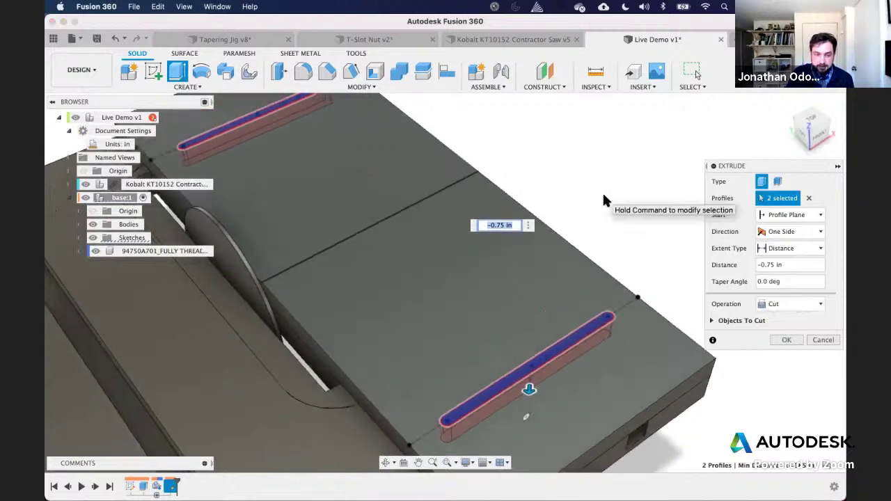
middle_click_drag(582, 195, 547, 185, "shift")
key("Return")
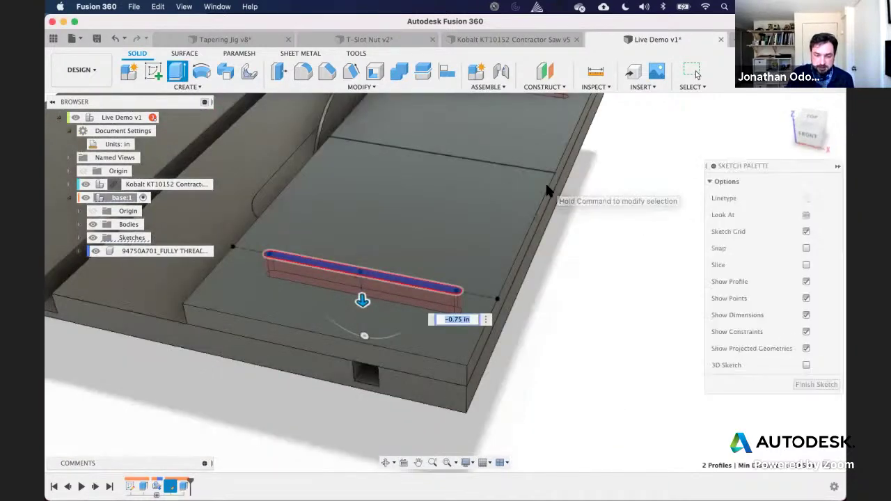
scroll(547, 188, "down", 5)
mouse_move(628, 276)
middle_mouse_down("shift")
mouse_move(653, 280)
mouse_move(629, 278)
middle_mouse_up("shift")
scroll(629, 278, "up", 4)
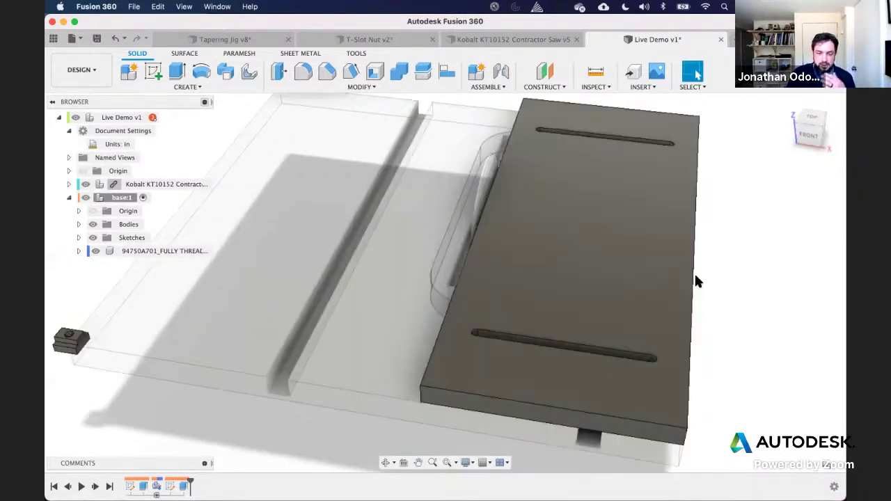
scroll(695, 276, "down", 3)
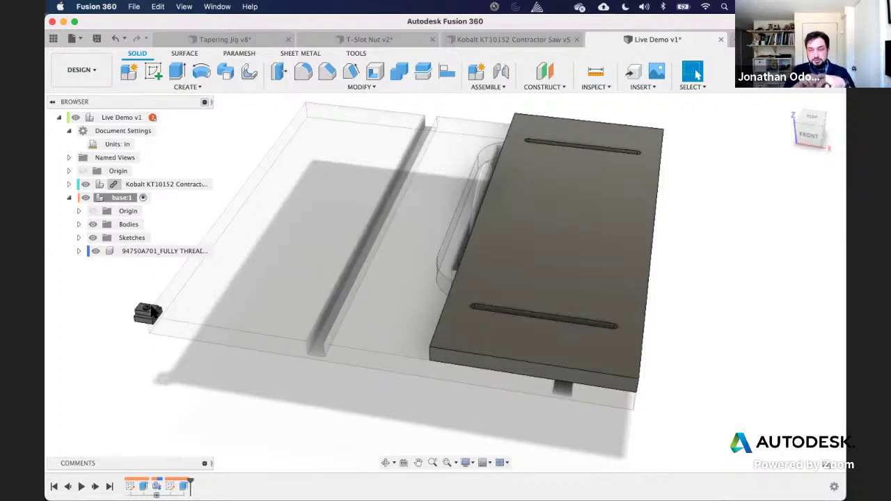
middle_click_drag(551, 265, 716, 244, "shift")
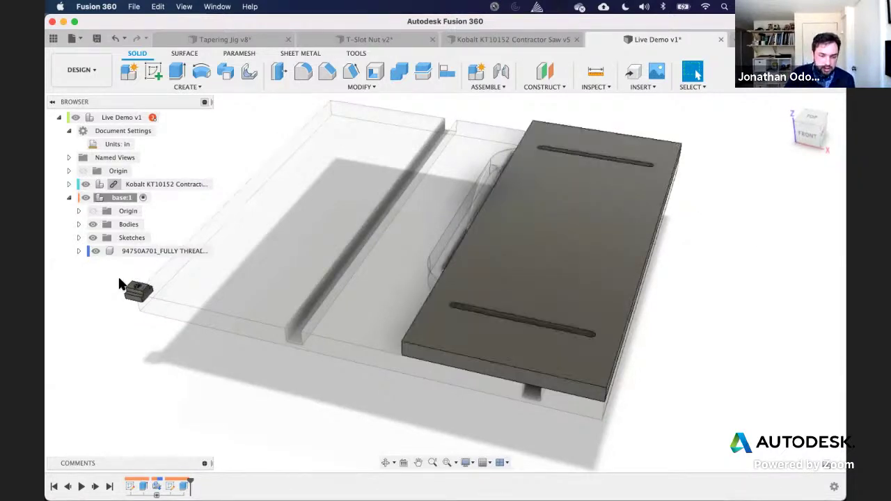
Step: Start a joint that snaps the T-slot nut's threaded hole to the center of the front slot's end arc near the base's outer edge
scroll(119, 279, "left", 3)
scroll(119, 278, "up", 4)
scroll(119, 278, "left", 3)
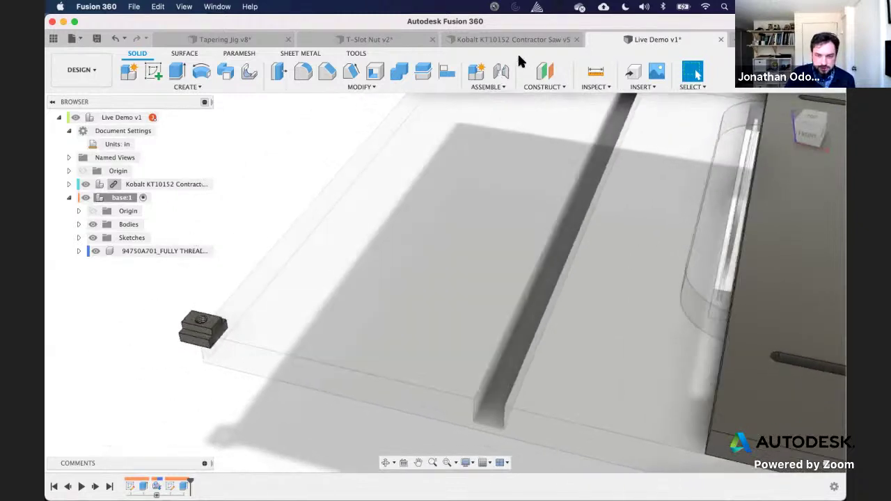
left_click(505, 69)
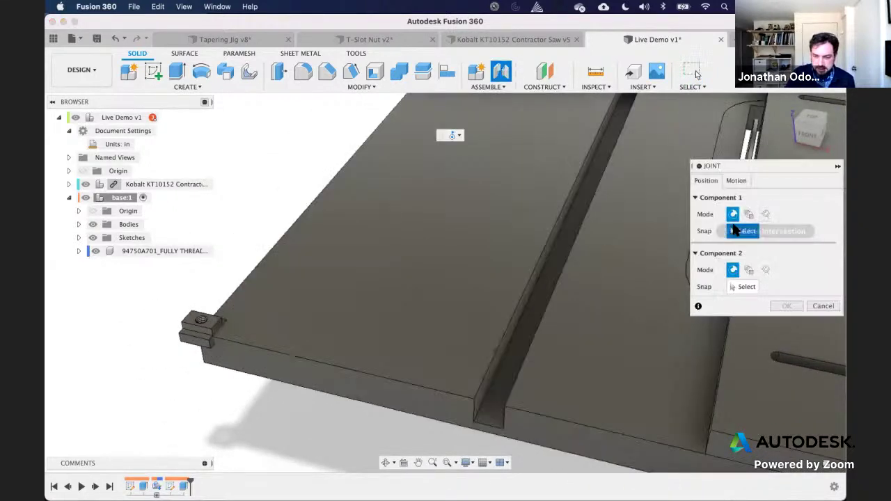
scroll(112, 282, "up", 3)
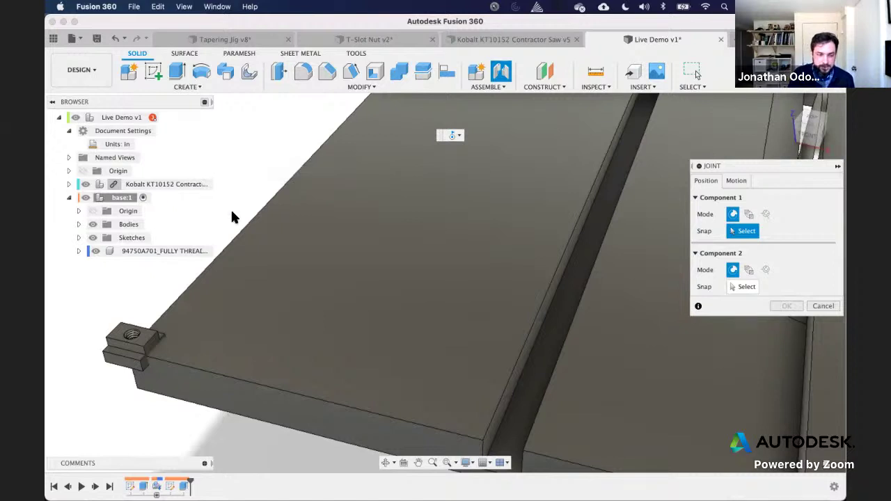
scroll(230, 208, "left", 3)
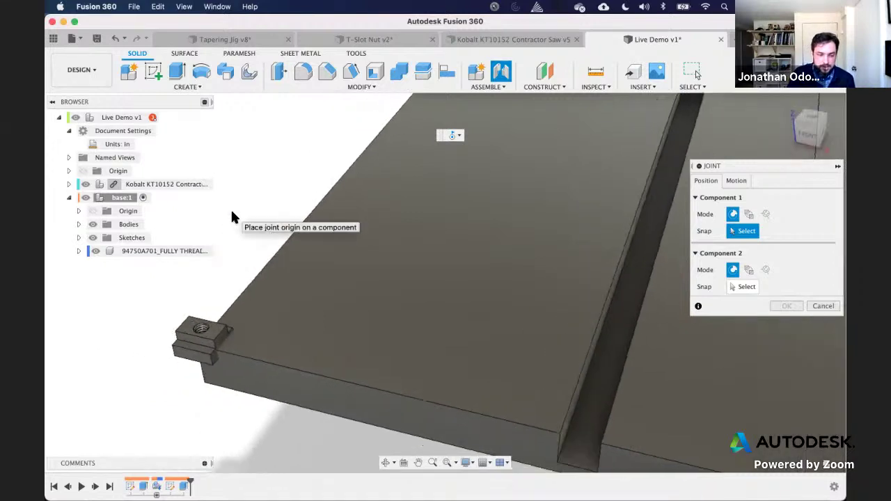
left_click(206, 336)
scroll(311, 213, "down", 5)
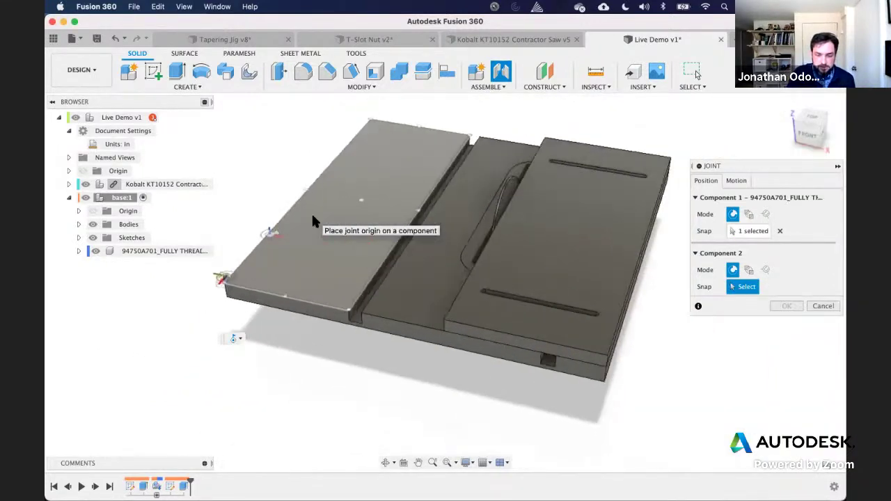
scroll(313, 221, "up", 5)
scroll(517, 360, "up", 4)
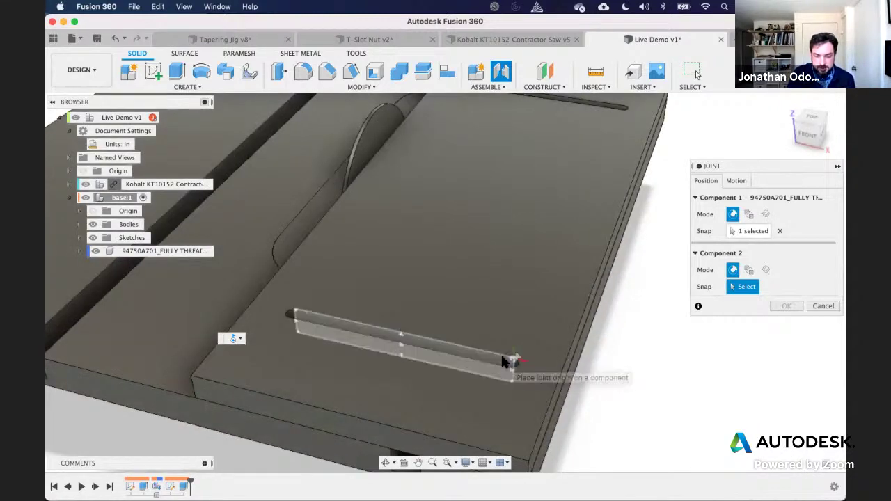
scroll(524, 359, "up", 6)
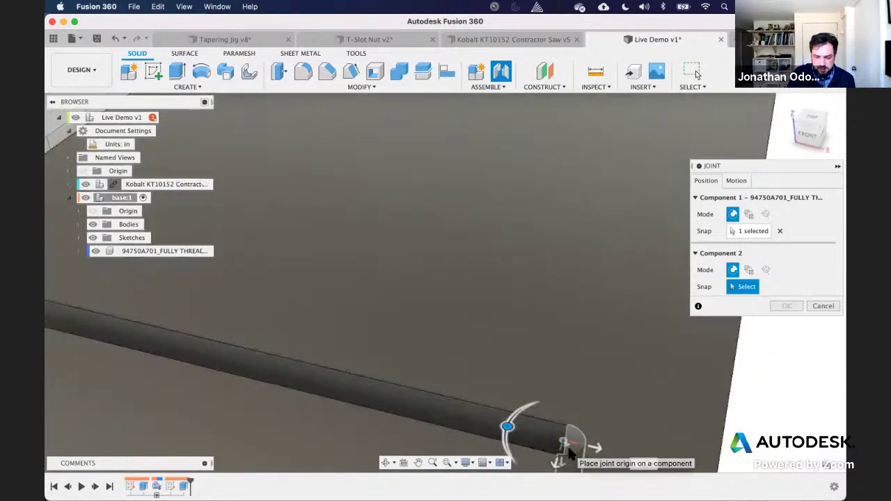
left_click(570, 447)
scroll(579, 319, "down", 5)
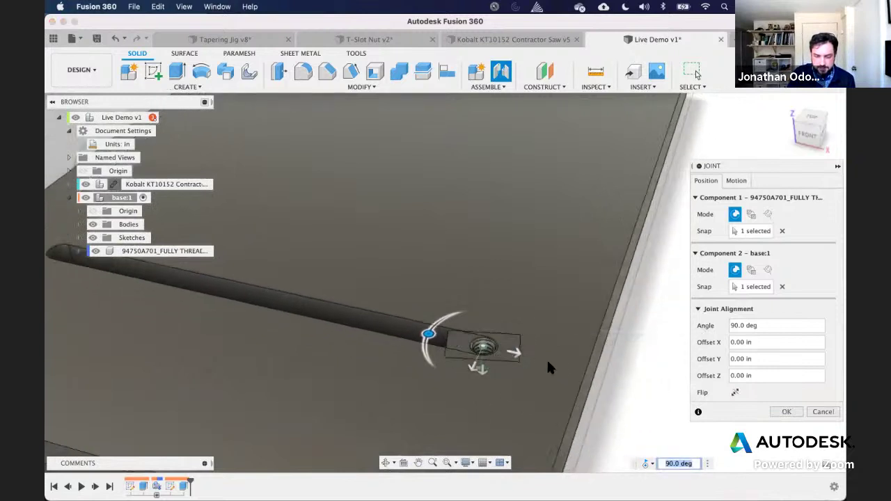
Step: Set the nut joint's motion type to Slider, sliding along the X axis
left_click(736, 181)
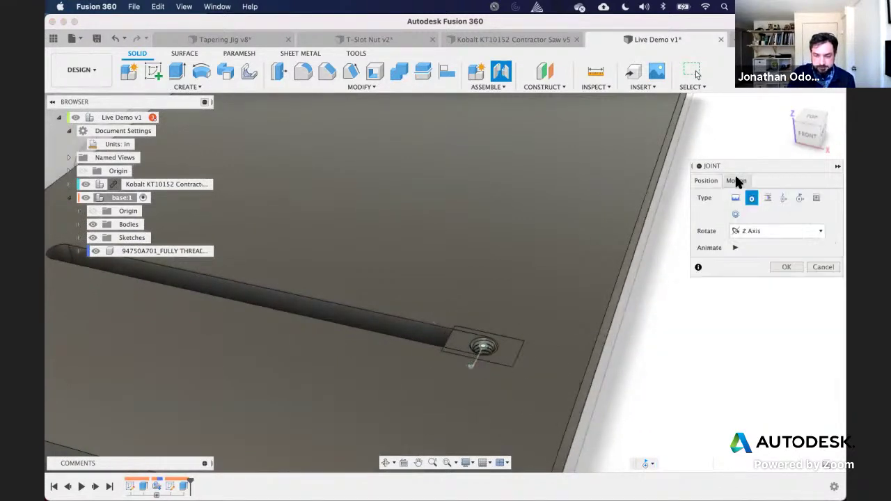
left_click(768, 198)
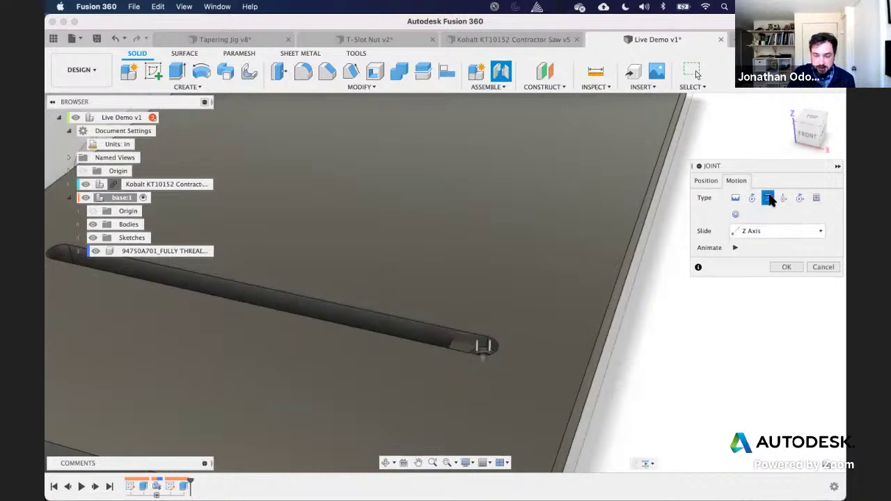
left_click(766, 231)
left_click(753, 246)
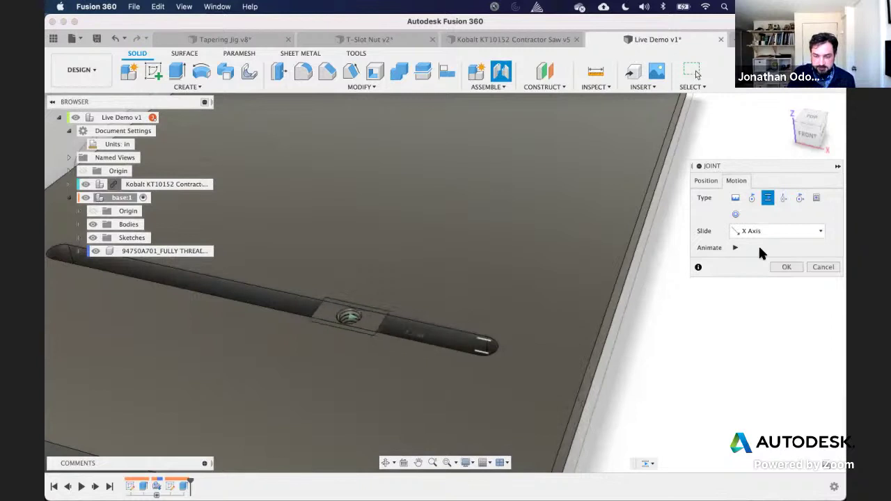
Step: Set the nut joint's Z offset to 0.25 in to lower the nut into the base
left_click(706, 181)
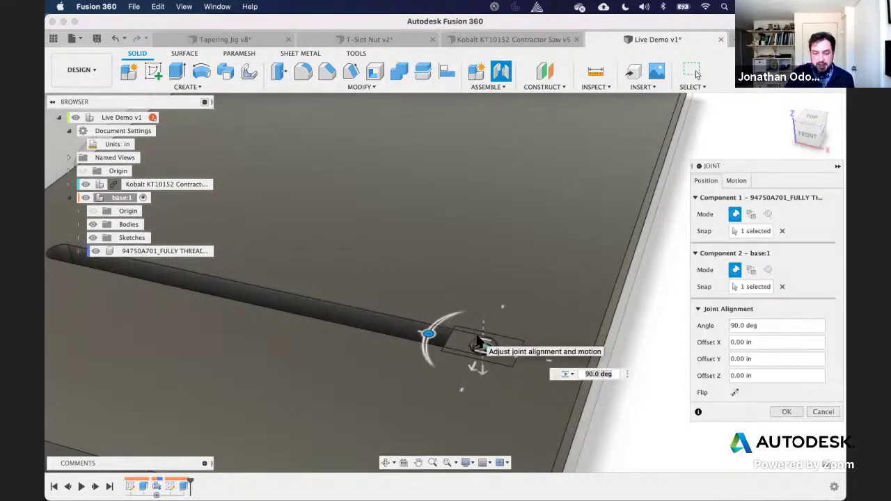
middle_click_drag(627, 274, 682, 284, "shift")
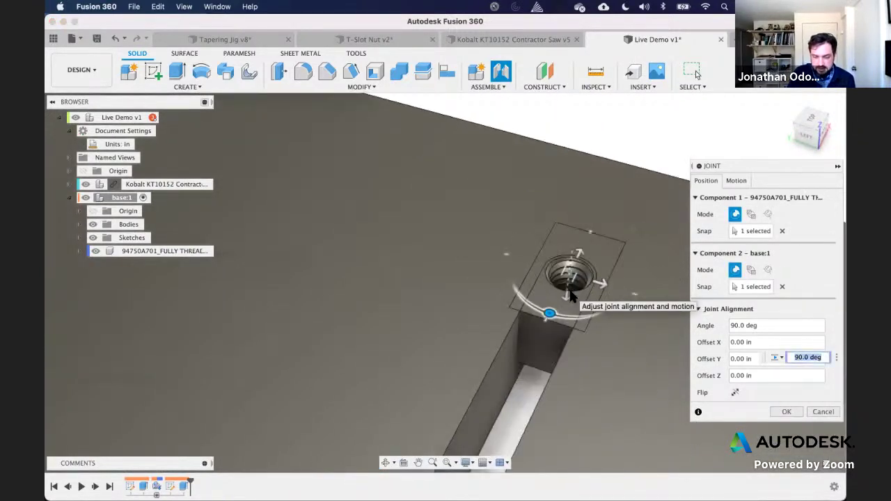
left_click_drag(518, 255, 517, 278)
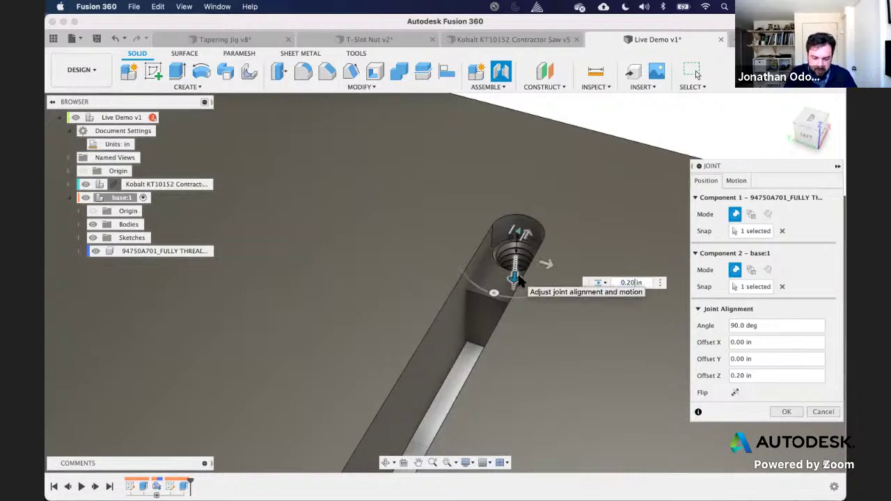
left_click_drag(518, 279, 536, 325)
middle_click_drag(533, 344, 279, 299, "shift")
scroll(823, 127, "down", 5)
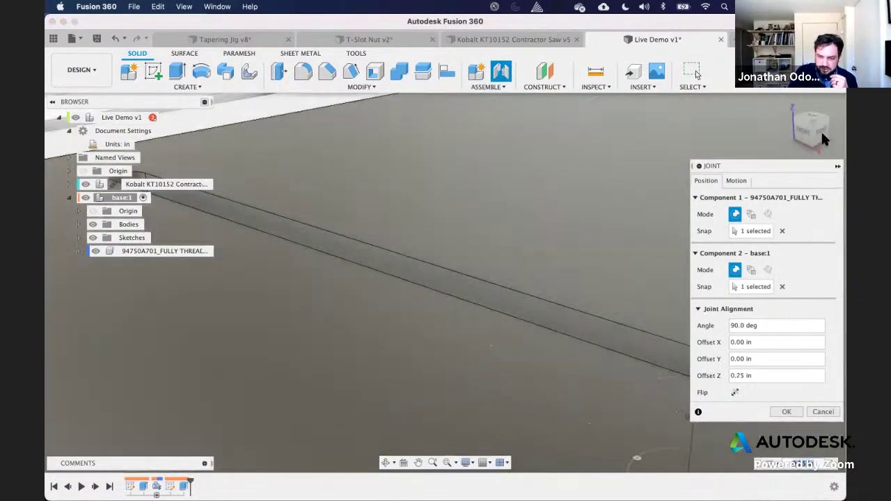
scroll(644, 197, "down", 4)
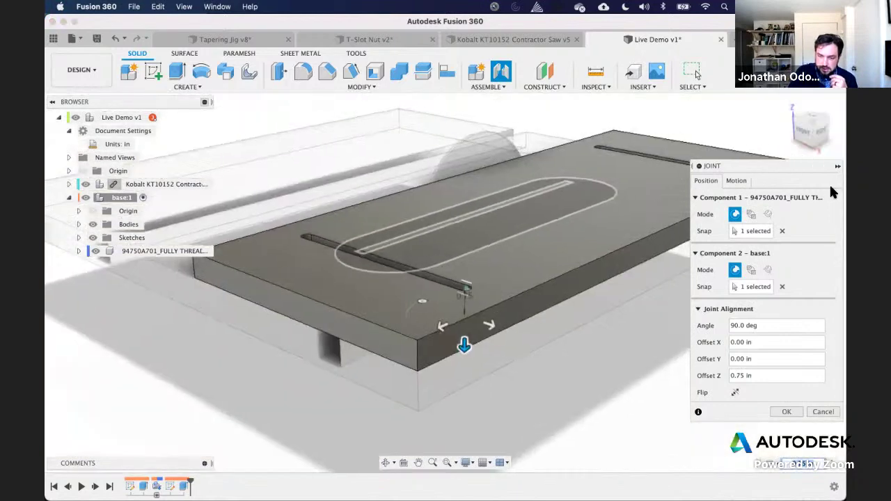
left_click(824, 137)
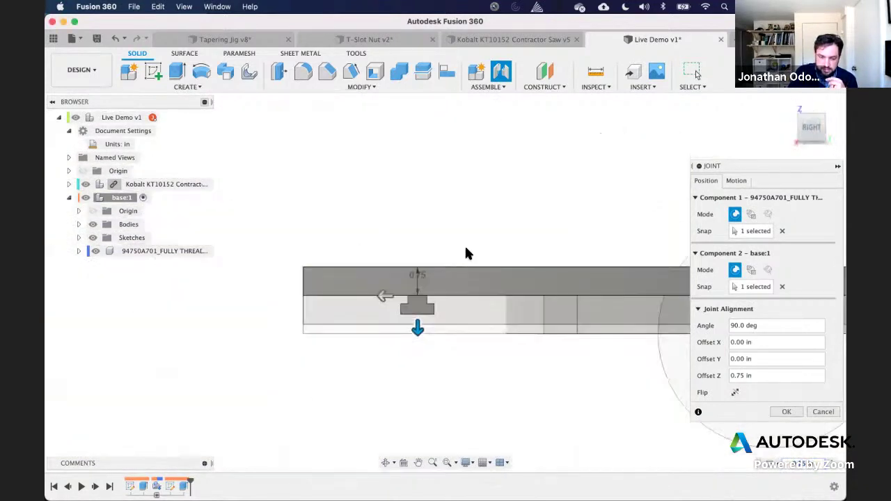
left_click_drag(415, 322, 415, 275)
type(".25")
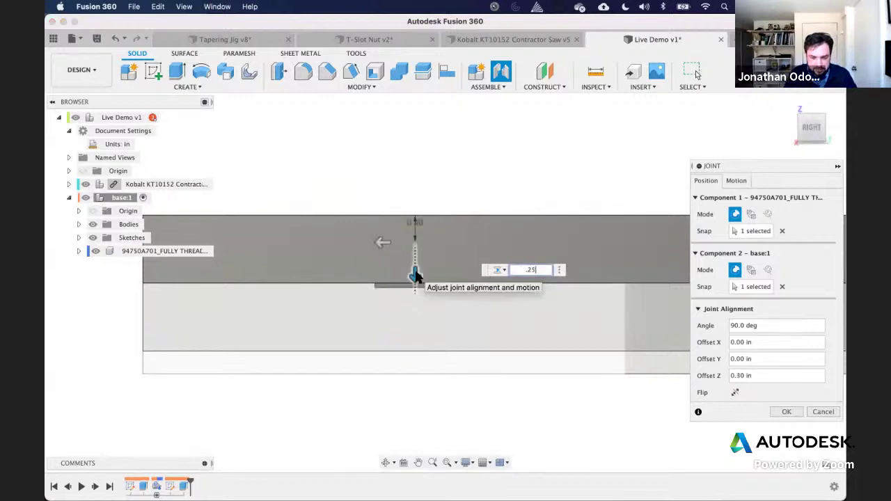
key("Return")
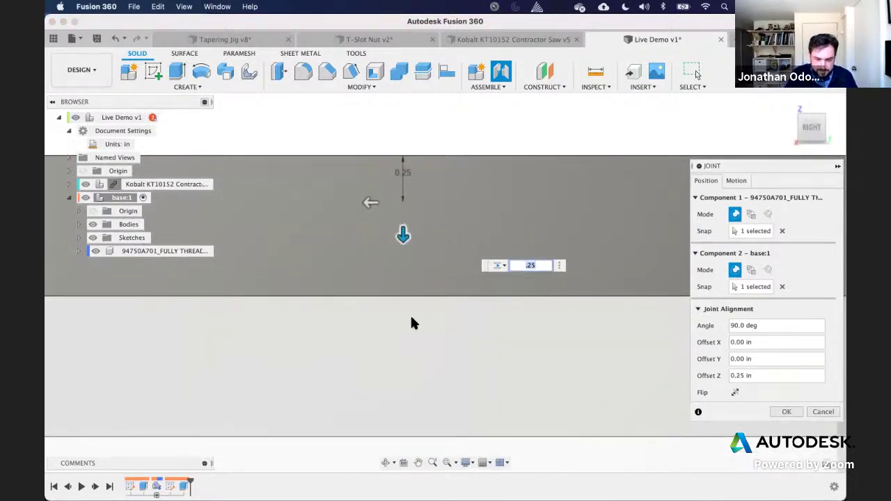
Step: Finish the slider joint that connects the T-slot nut to the base's front slot
scroll(424, 293, "down", 2)
middle_click_drag(427, 301, 483, 340, "shift")
scroll(484, 335, "up", 3)
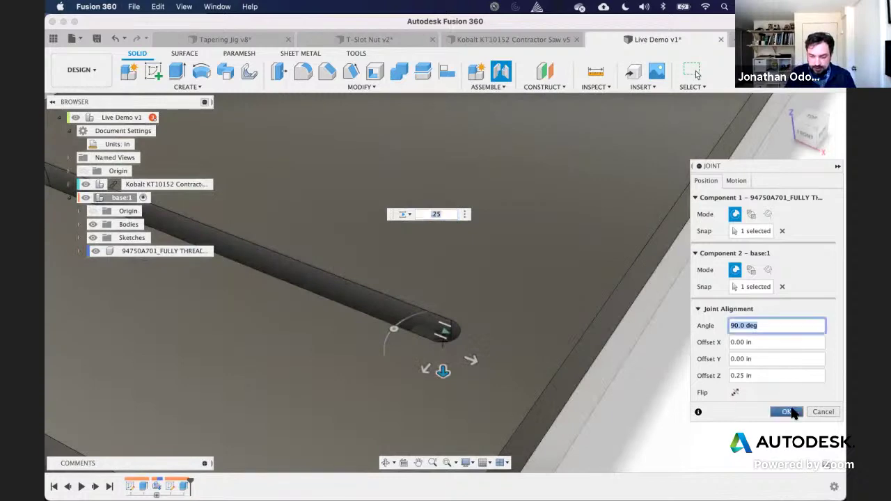
left_click(787, 411)
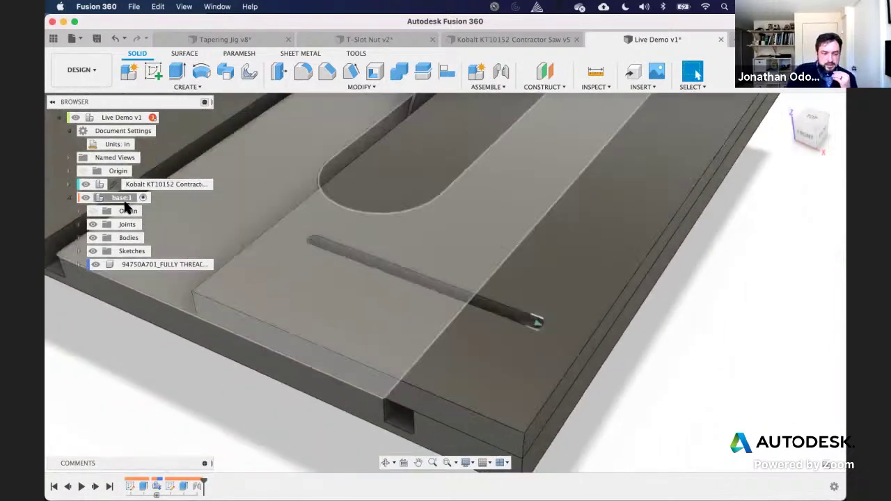
Step: Animate the nut's slider joint along its slide motion from the joint limits settings, leaving the limits unset
right_click(120, 199)
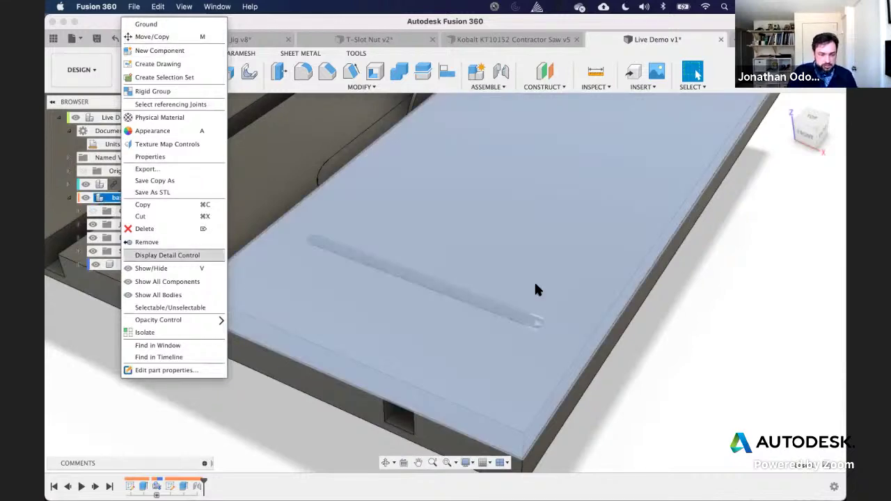
left_click(636, 321)
middle_click_drag(635, 322, 662, 338, "shift")
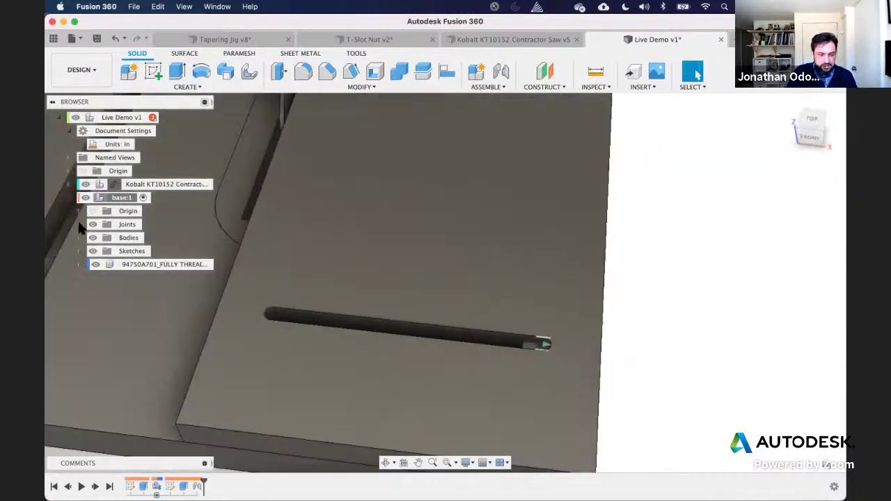
left_click(79, 226)
double_click(138, 238)
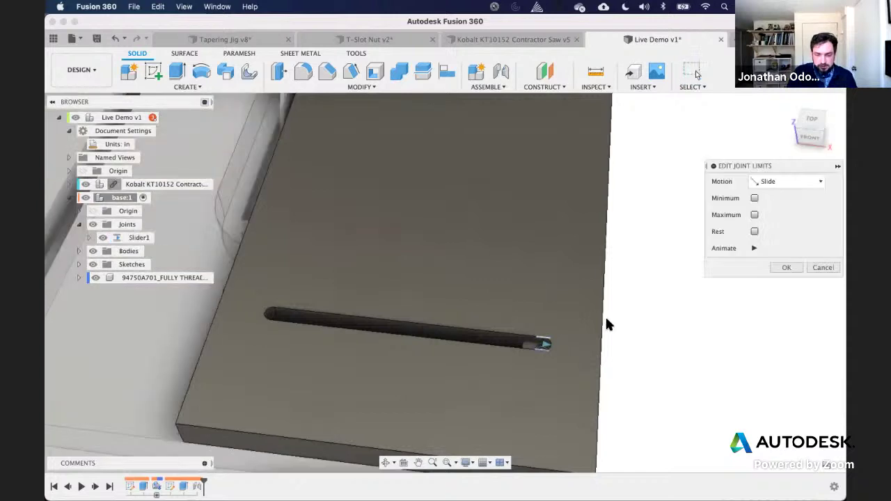
left_click(755, 248)
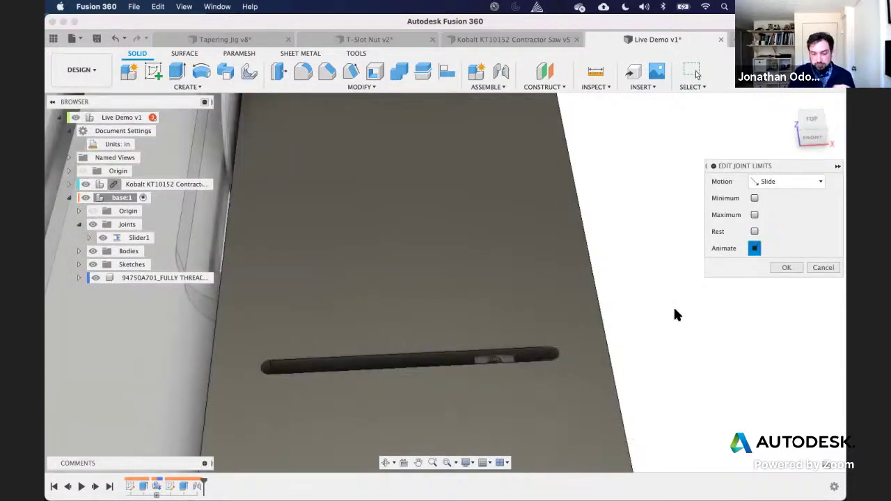
left_click(787, 269)
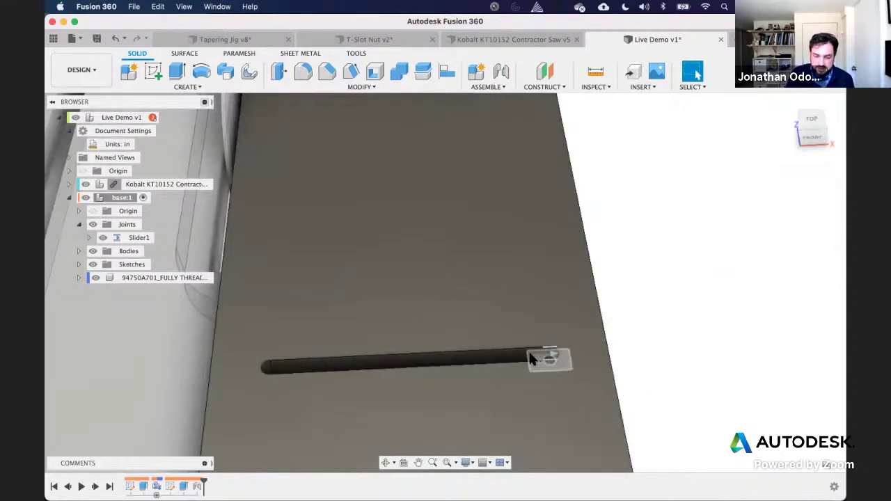
Step: Try to slide the T-slot nut along the slot by hand and undo the movement
left_click(531, 354)
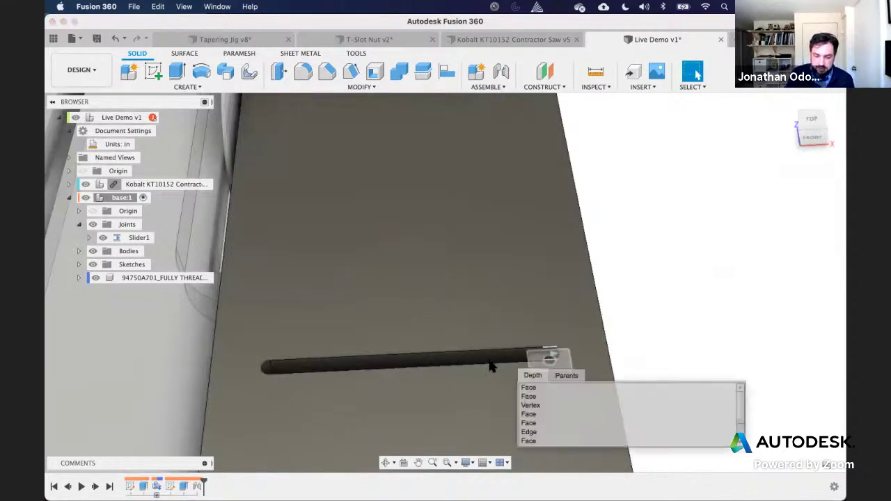
mouse_move(520, 358)
middle_mouse_down()
mouse_move(469, 362)
mouse_move(601, 350)
mouse_move(489, 344)
mouse_move(513, 354)
middle_mouse_up()
left_click_drag(513, 354, 516, 354)
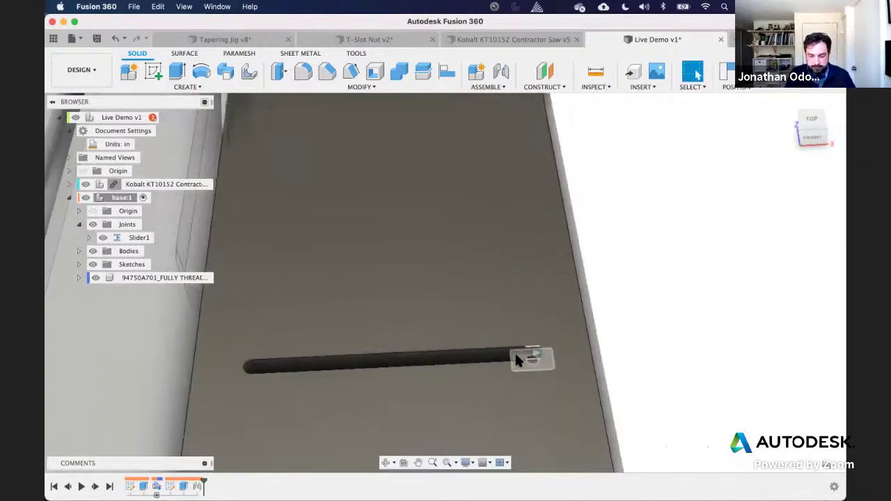
key("super+z")
Step: Ground the base component, test sliding the T-slot nut along the slot, and undo that test movement
right_click(124, 199)
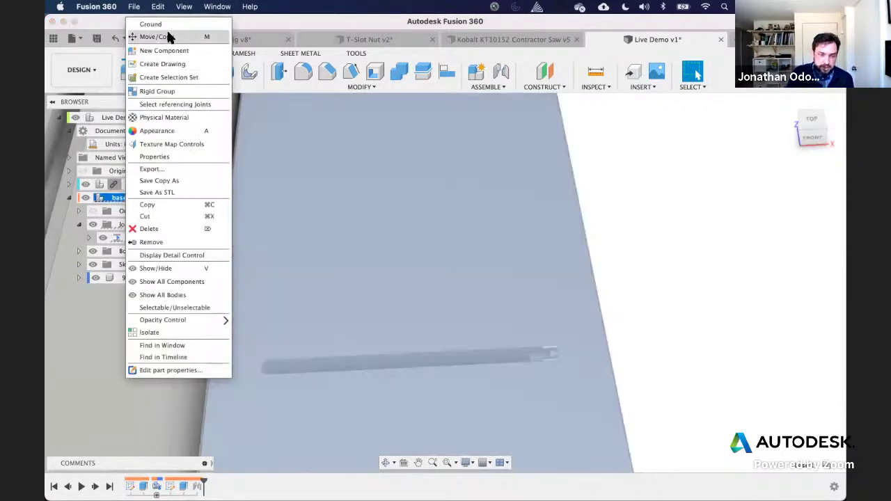
left_click(165, 25)
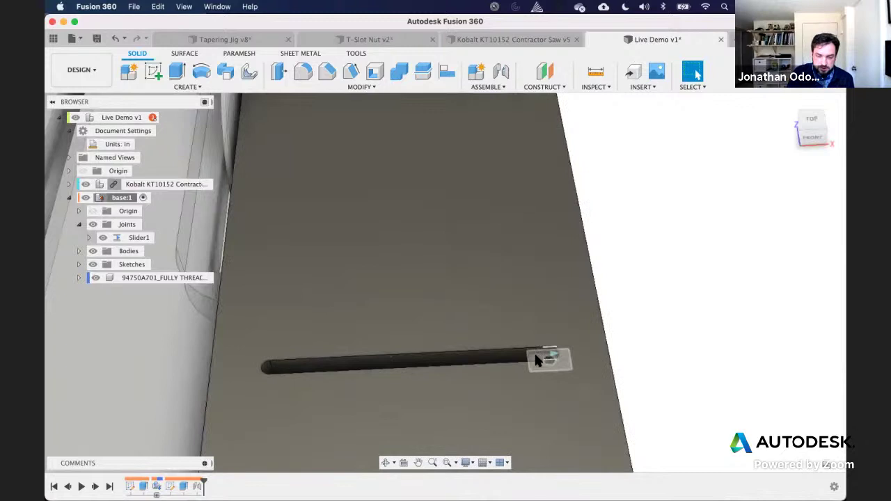
left_click_drag(534, 351, 356, 373)
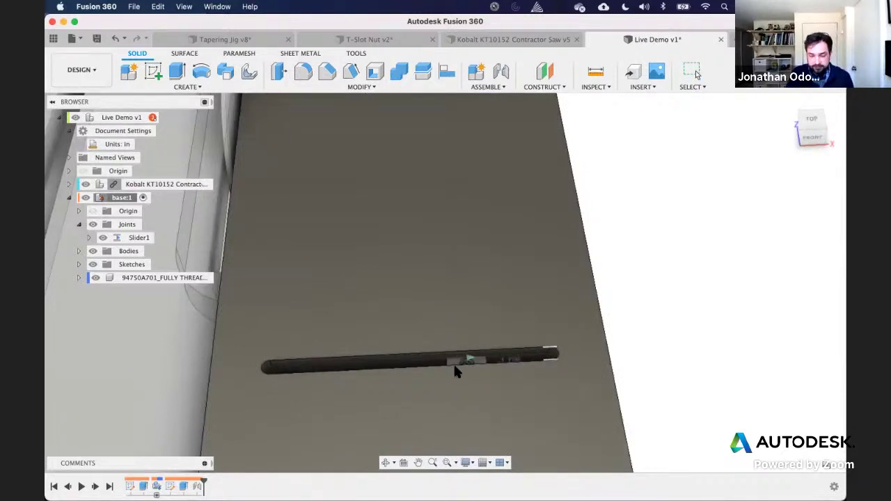
key("super+z")
Step: Hide the base's bodies and start a sketch on the T-slot nut's T-shaped end face
scroll(725, 332, "down", 3)
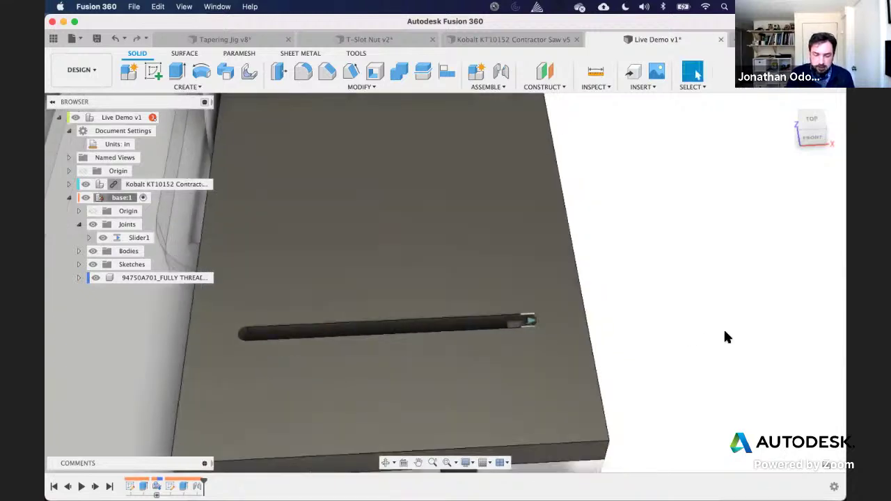
scroll(725, 332, "up", 3)
middle_click_drag(726, 332, 657, 320, "shift")
scroll(657, 320, "down", 4)
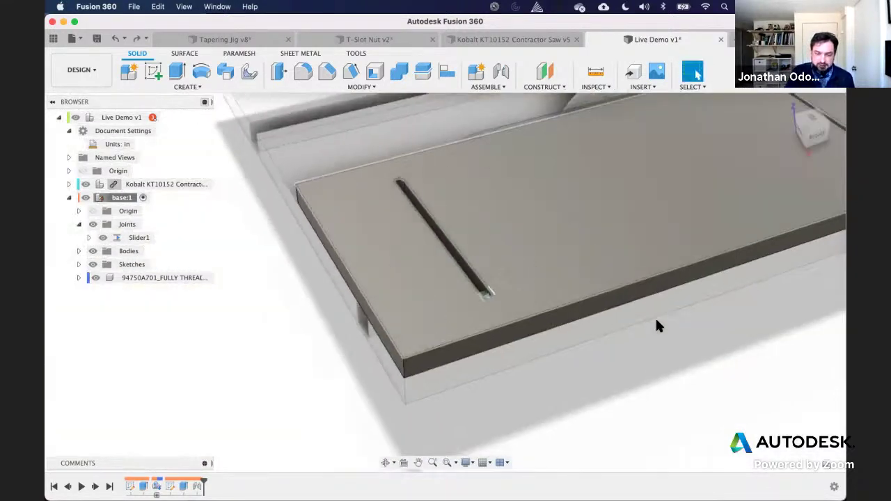
scroll(658, 326, "up", 3)
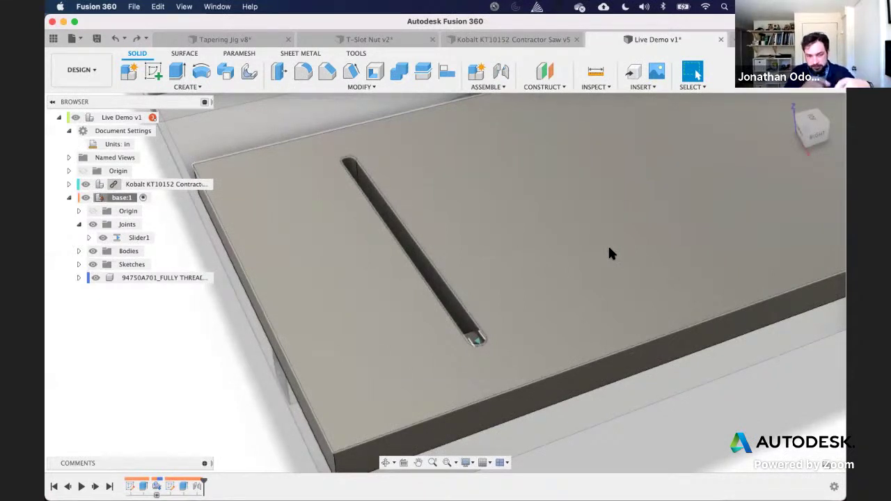
middle_click_drag(550, 254, 239, 219, "shift")
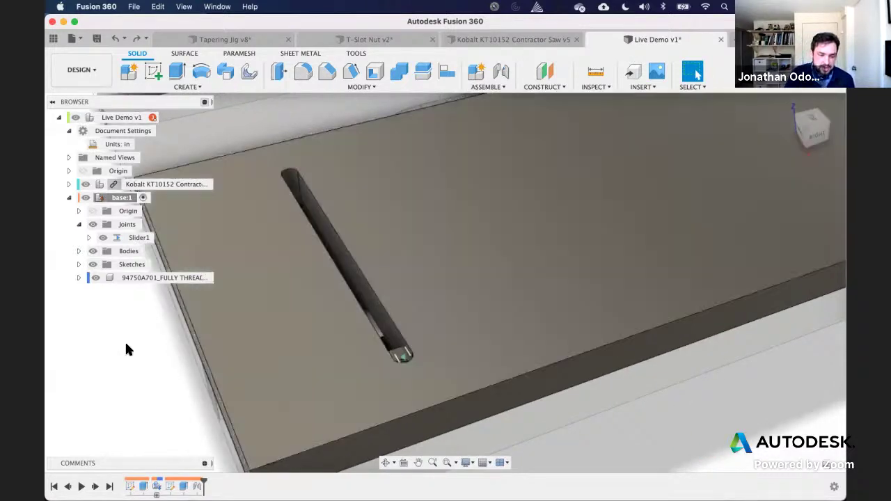
middle_click_drag(125, 350, 110, 264, "shift")
left_click(79, 224)
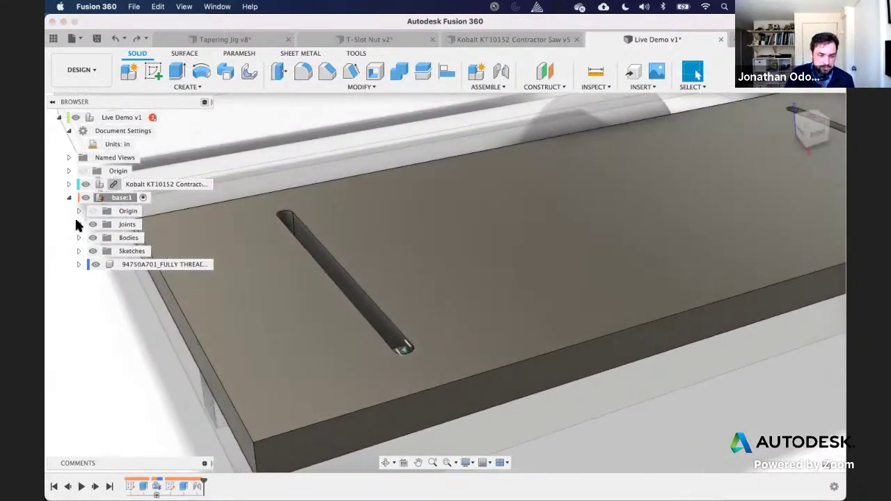
left_click(93, 238)
scroll(456, 346, "up", 2)
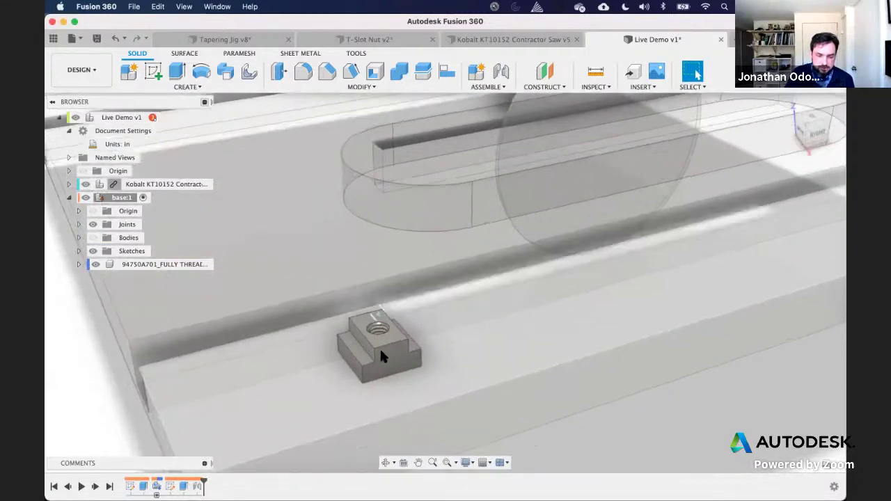
left_click(383, 352)
left_click(155, 72)
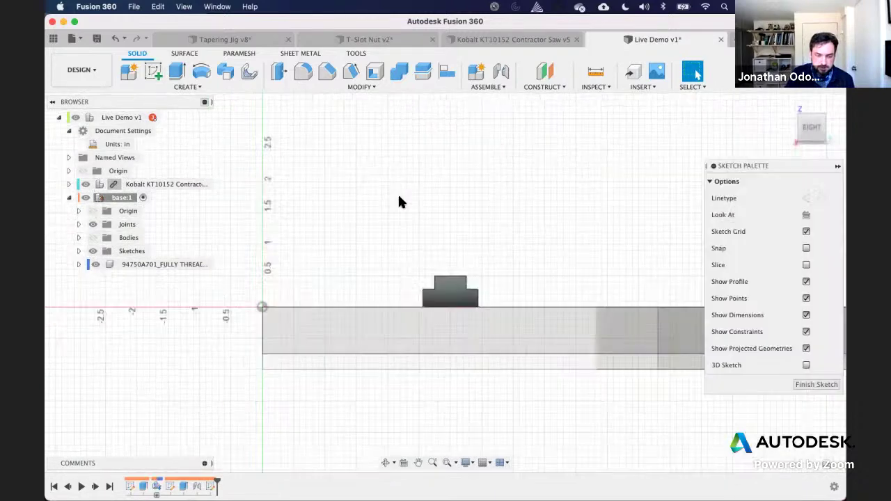
Step: Show the base's bodies again and project the base's long side face into the sketch
left_click(93, 237)
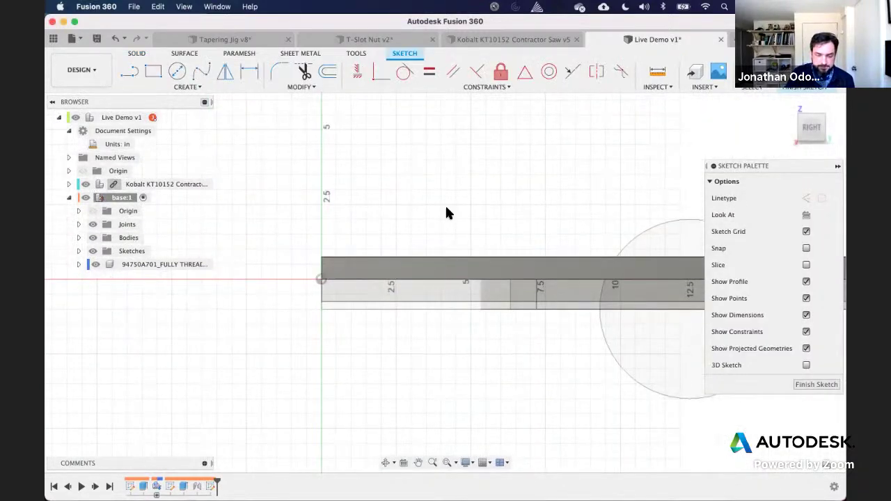
left_click(209, 87)
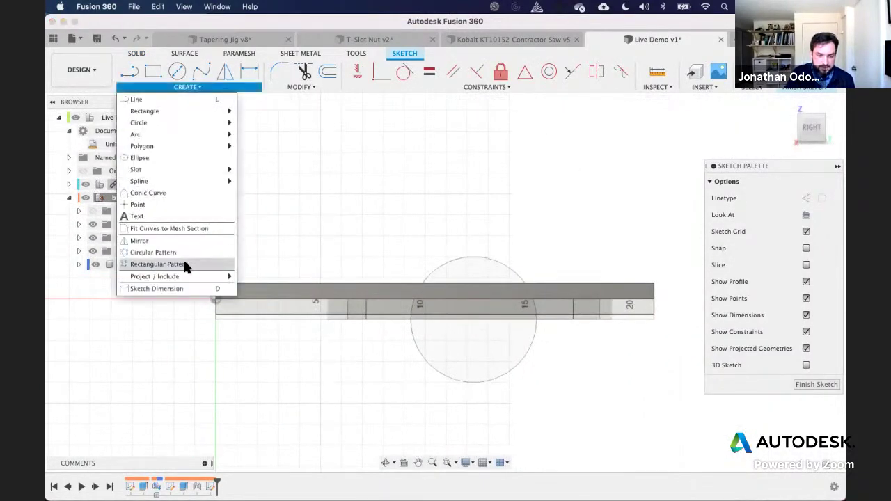
mouse_move(209, 276)
left_click(258, 276)
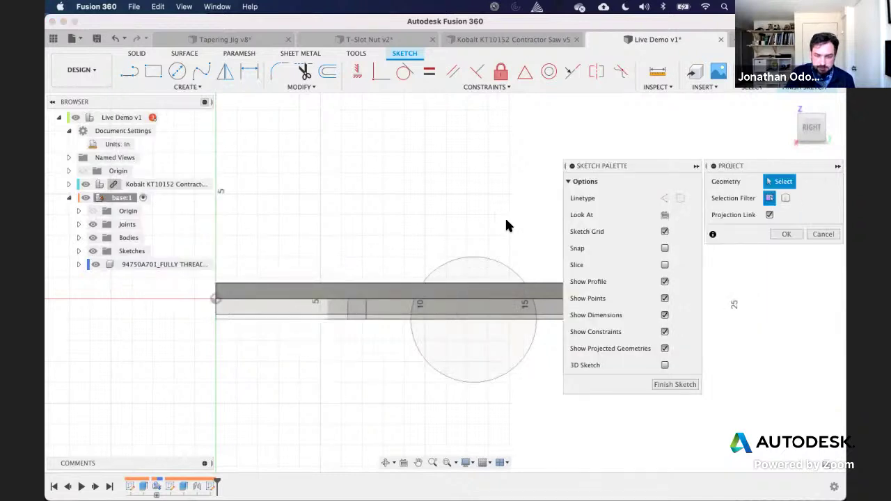
left_click(463, 289)
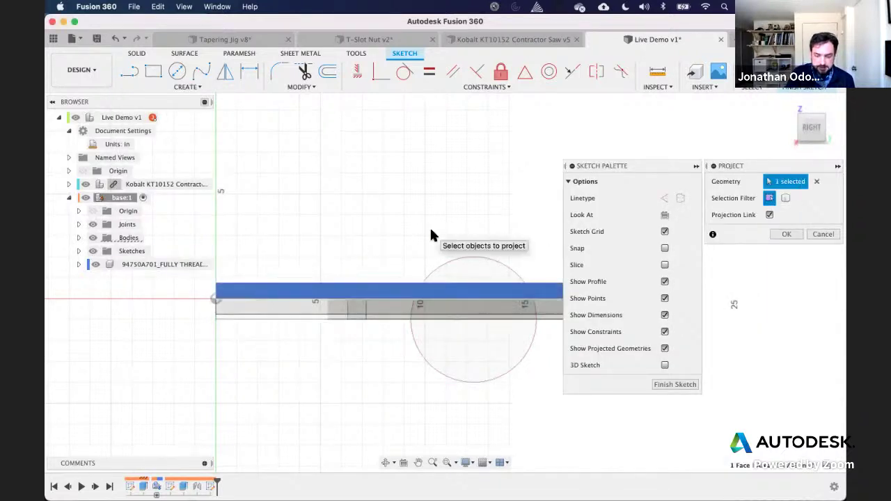
key("Return")
scroll(431, 230, "up", 3)
scroll(431, 229, "left", 3)
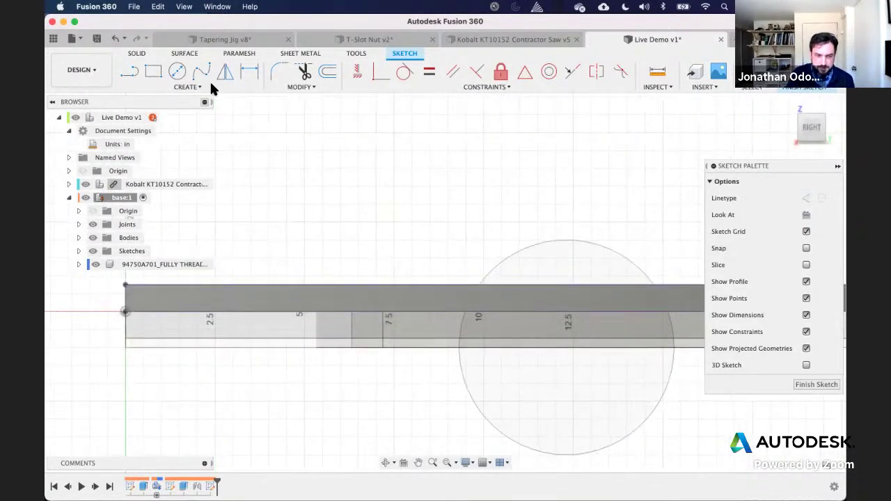
Step: Draw a vertical line between the midpoints of the projected face's two long edges and hide the base's bodies
left_click(130, 72)
left_click(500, 285)
left_click(499, 311)
scroll(303, 237, "left", 2)
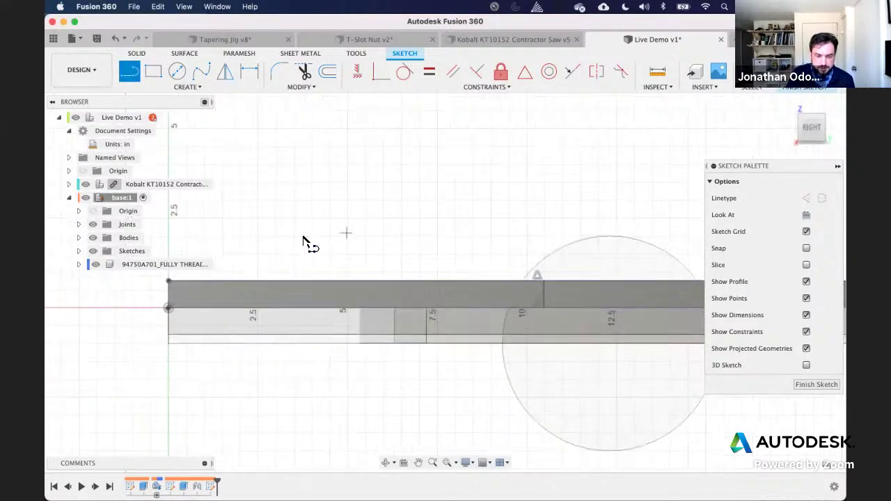
scroll(303, 237, "left", 2)
left_click(92, 238)
Step: Draw stepped clearance lines outside the nut's left side, about 0.04 in from the neck, and along the flange down to the base's underside
scroll(290, 269, "up", 3)
scroll(289, 270, "right", 2)
scroll(321, 243, "left", 3)
scroll(513, 243, "up", 3)
scroll(513, 243, "down", 6)
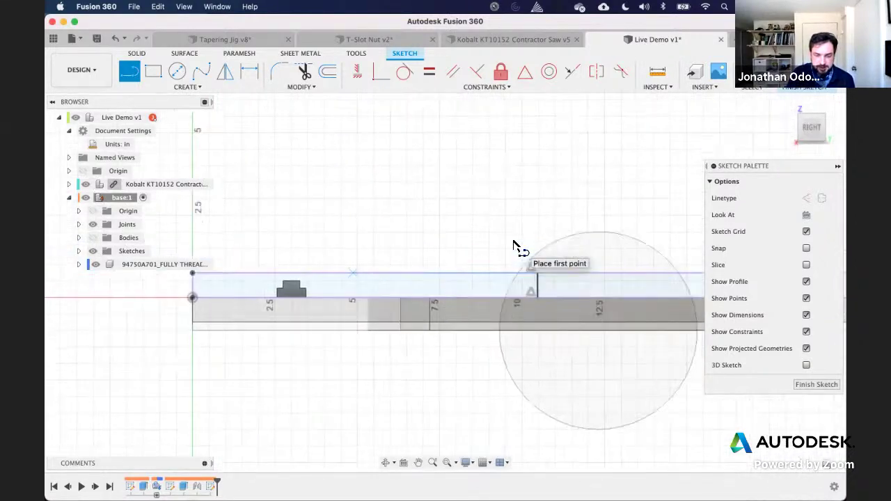
scroll(513, 243, "right", 2)
scroll(555, 172, "left", 4)
scroll(555, 173, "up", 2)
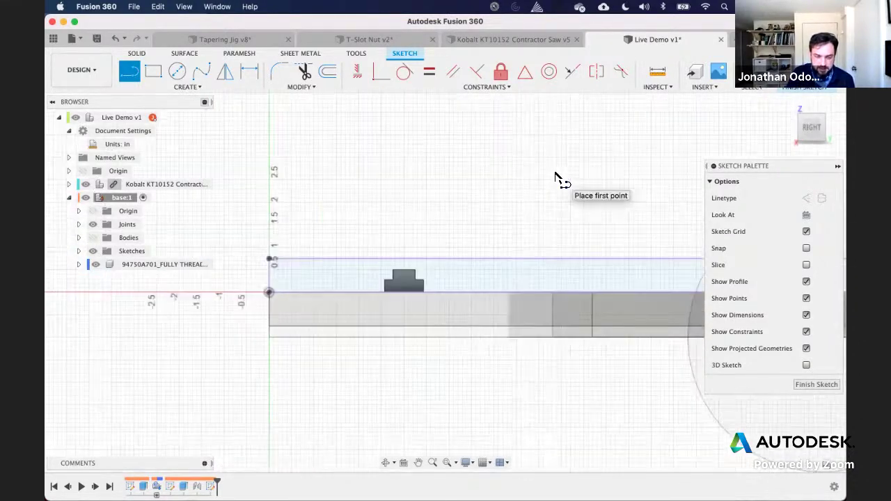
scroll(562, 179, "up", 5)
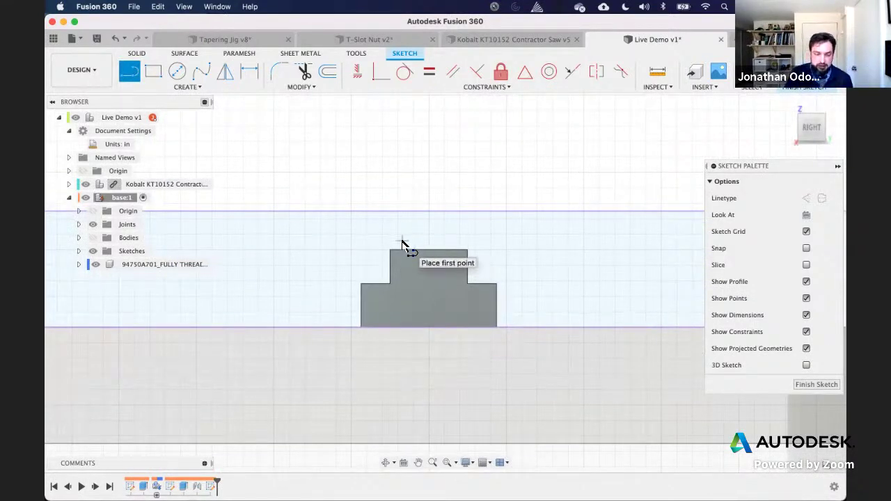
scroll(408, 251, "up", 3)
left_click(388, 215)
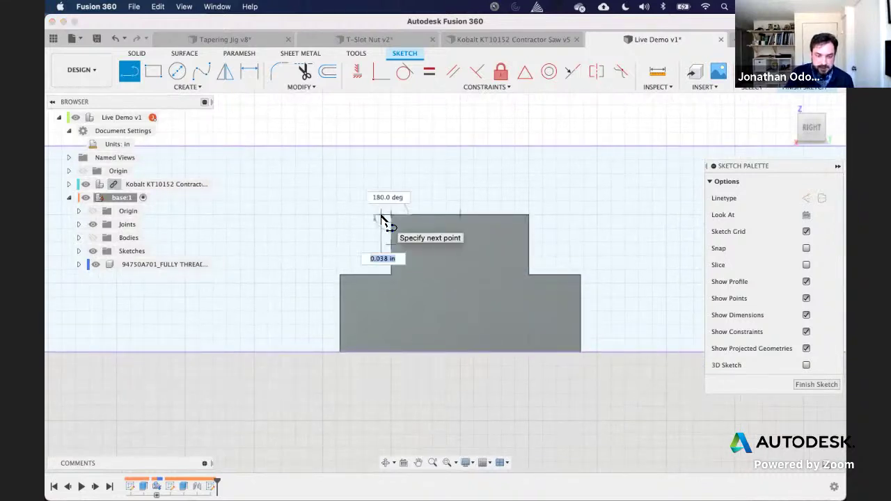
left_click(380, 274)
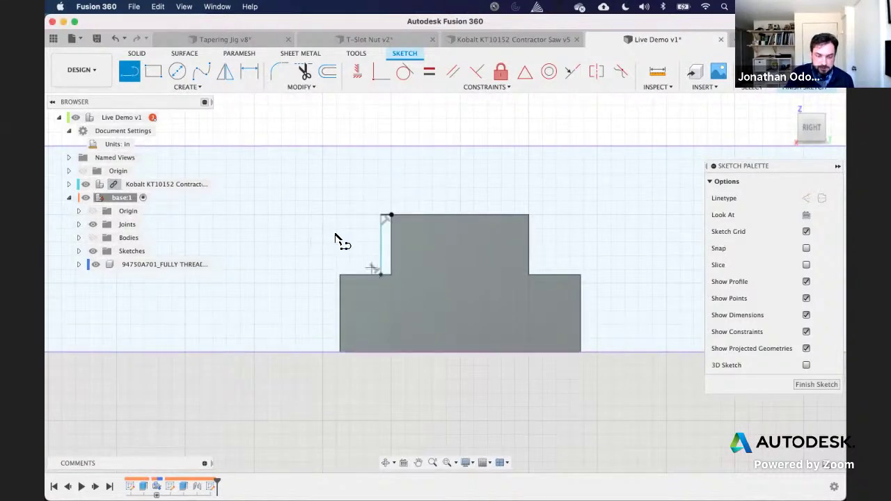
left_click(324, 276)
double_click(324, 352)
Step: Draw matching stepped clearance lines outside the nut's right neck and flange, ending on the base's underside
left_click(530, 214)
left_click(542, 215)
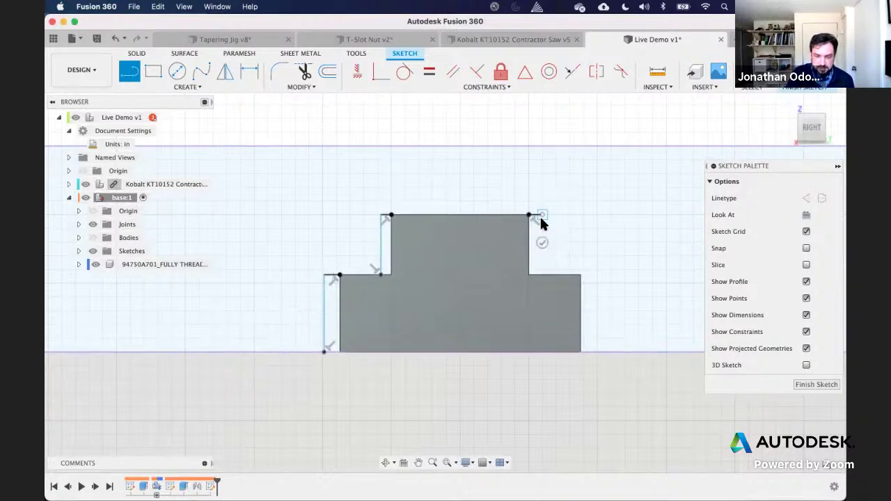
double_click(542, 273)
left_click(580, 275)
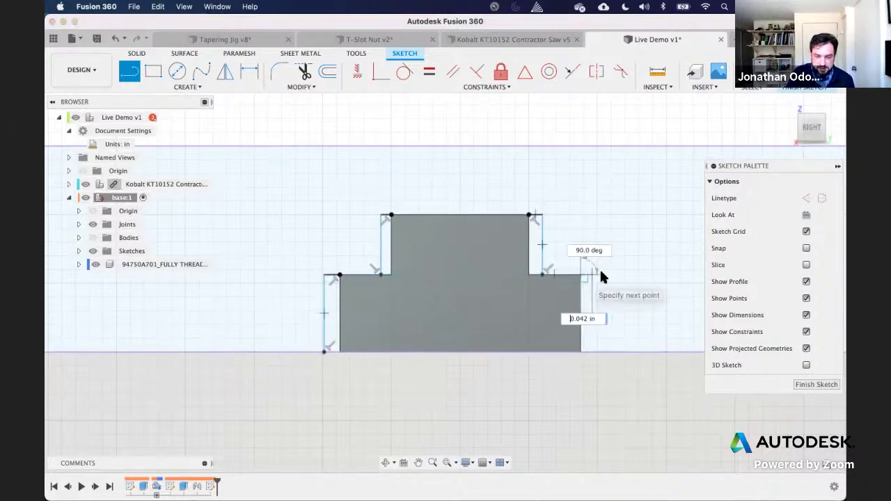
left_click(598, 275)
double_click(598, 353)
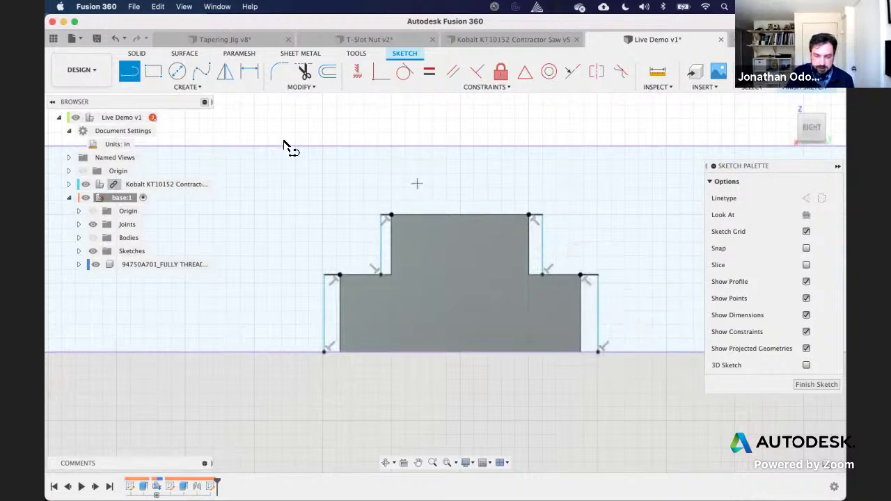
Step: Dimension the clearance outside the nut's left flange as 0.04 in
left_click(250, 71)
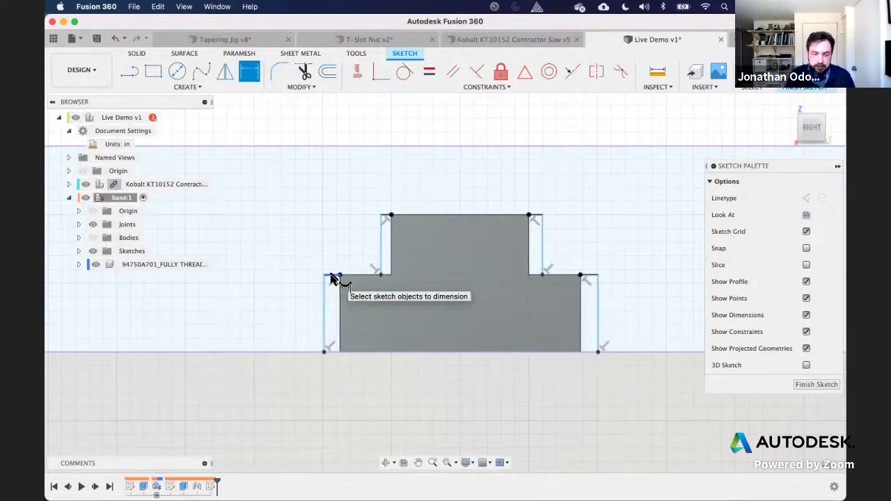
left_click(332, 276)
left_click(342, 243)
type(".04")
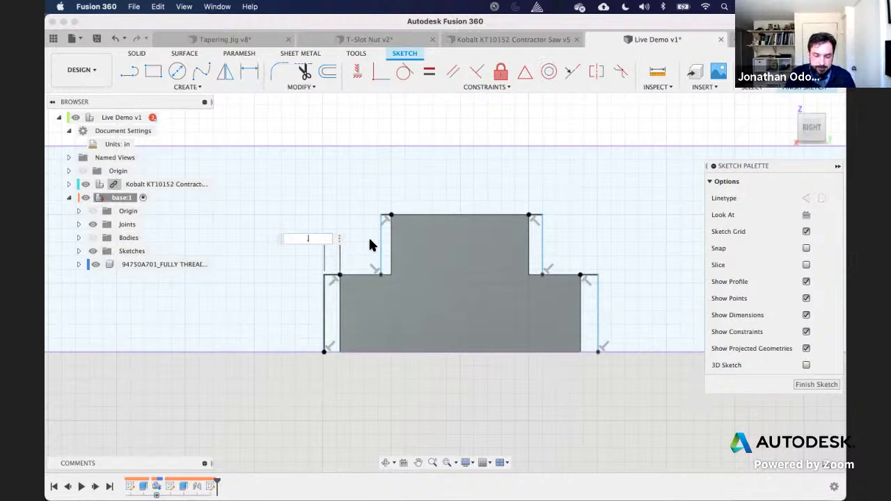
key("Return")
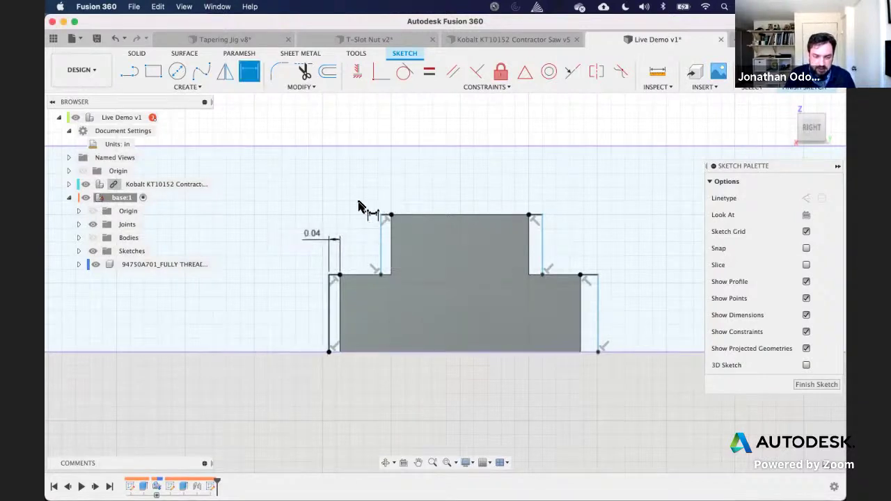
Step: Set the left flange clearance dimension to 0.02 in
middle_click_drag(381, 190, 364, 197)
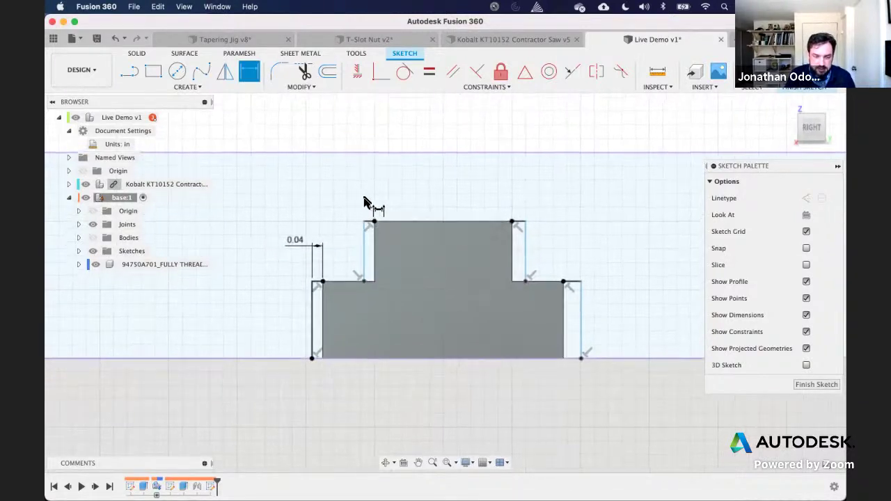
double_click(296, 240)
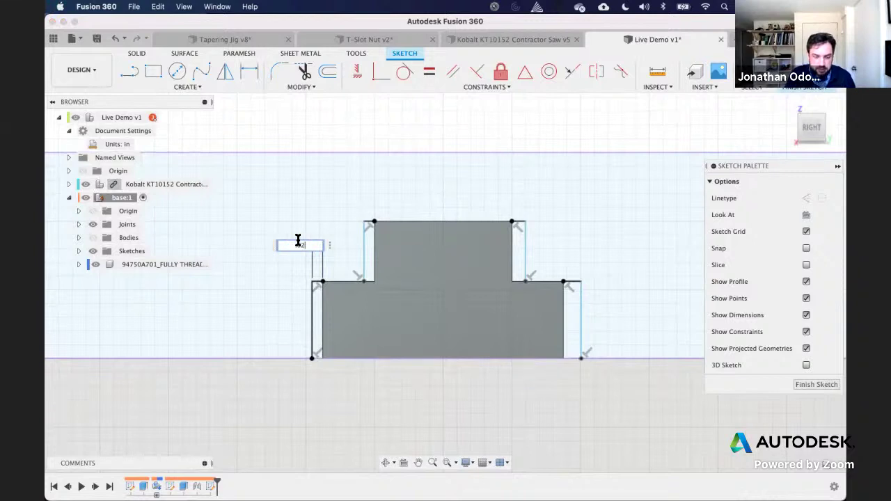
type(".02")
key("Return")
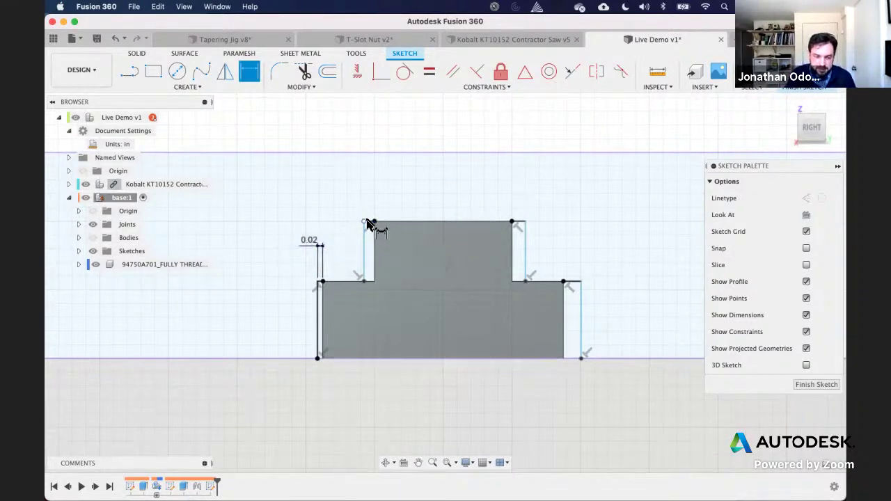
Step: Dimension the clearance outside the nut's left neck, linking its value to the left flange clearance dimension
scroll(369, 222, "up", 3)
left_click(333, 197)
left_click(318, 170)
left_click(226, 236)
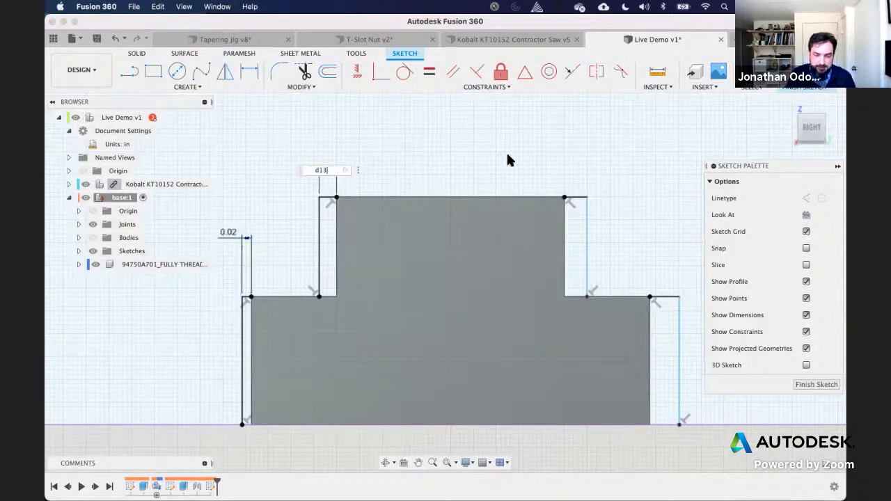
key("Return")
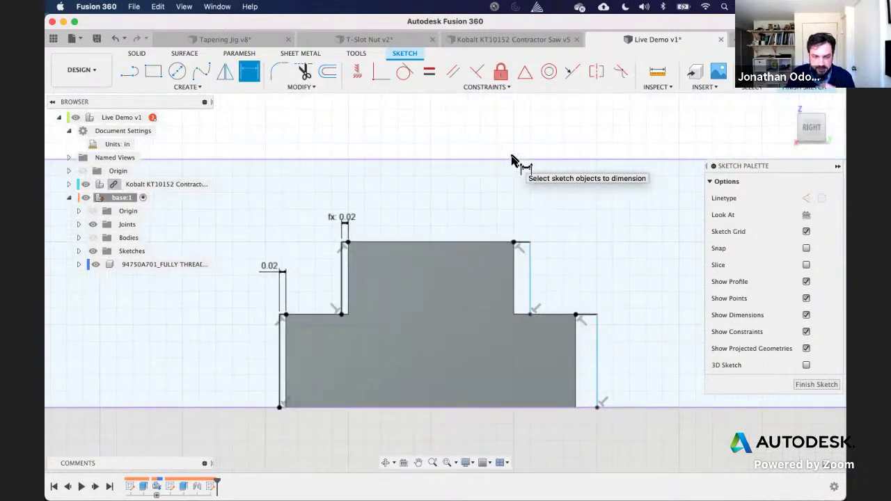
Step: Dimension the clearances outside the nut's right neck and right flange, linking both values to the left flange clearance dimension
scroll(529, 245, "down", 2)
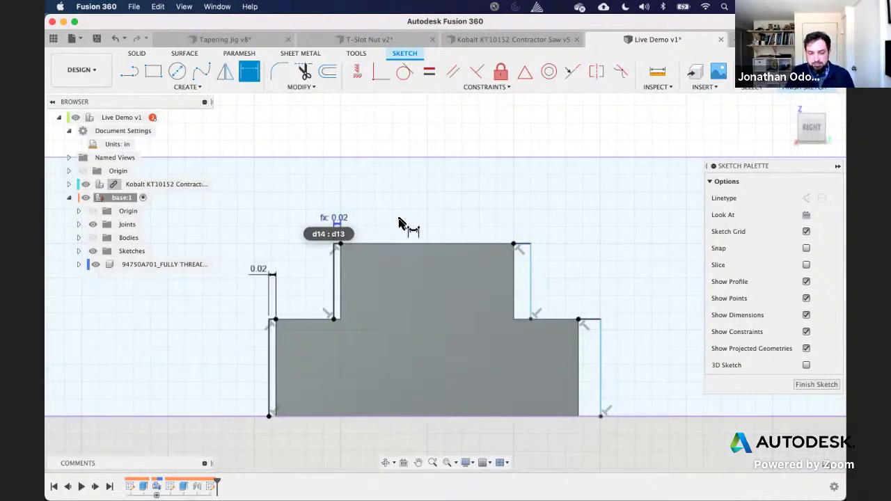
left_click(521, 245)
left_click(481, 222)
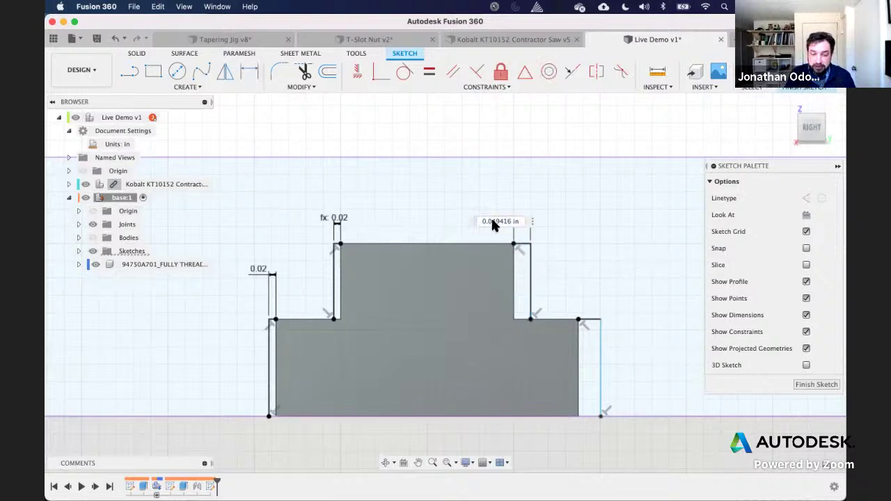
left_click(261, 271)
key("Return")
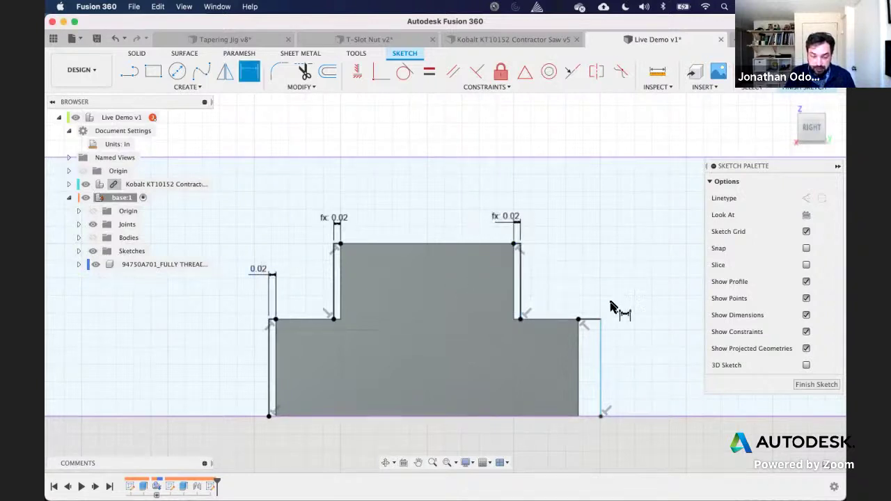
left_click(578, 320)
left_click(593, 294)
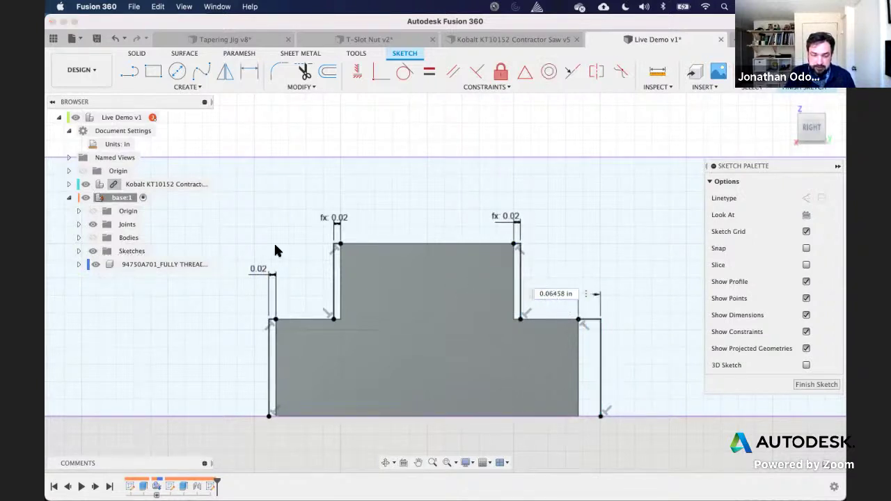
left_click(259, 270)
key("Return")
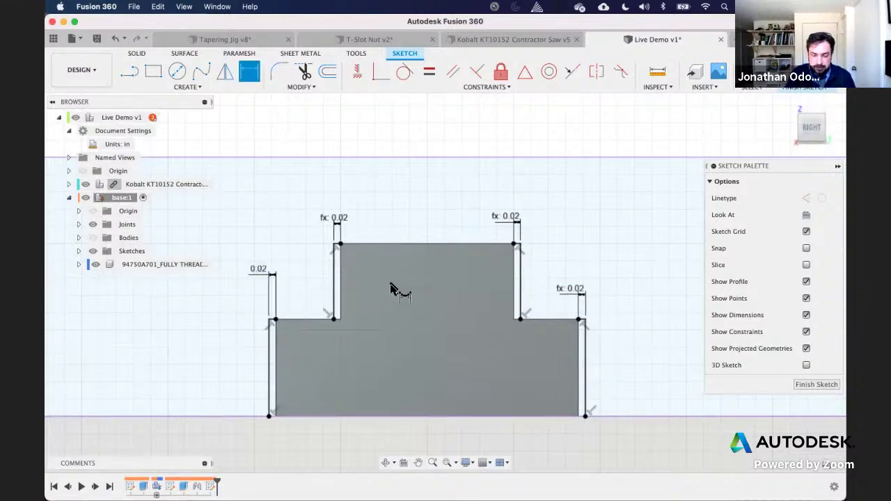
Step: Test the linked clearances by setting the left flange dimension to 0.03 in and back to 0.02 in
scroll(391, 284, "left", 2)
double_click(316, 277)
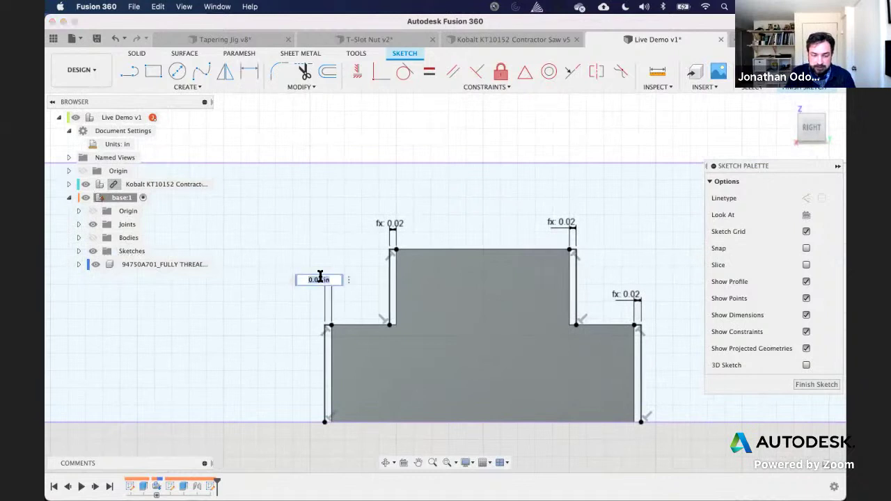
type("0.03")
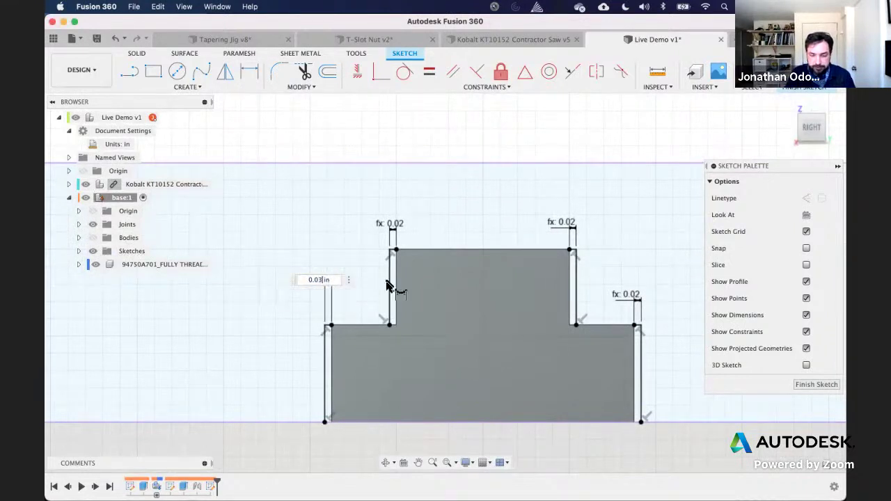
key("Return")
double_click(312, 276)
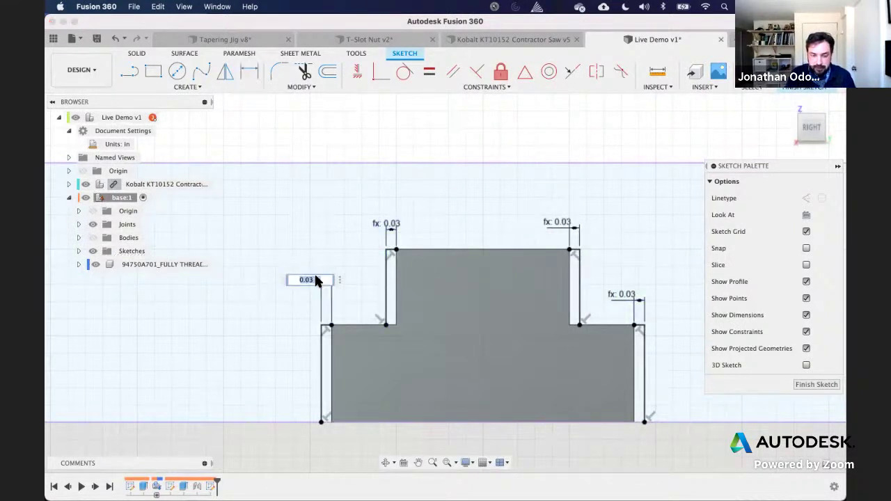
type("0.02")
key("Return")
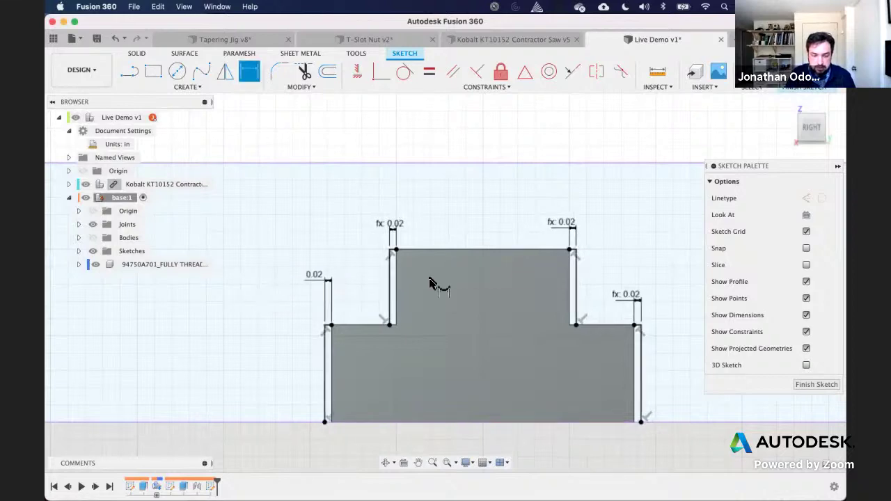
Step: Convert the four vertical outline edges of the nut's neck and flange to construction lines
scroll(430, 284, "down", 5)
scroll(430, 284, "up", 10)
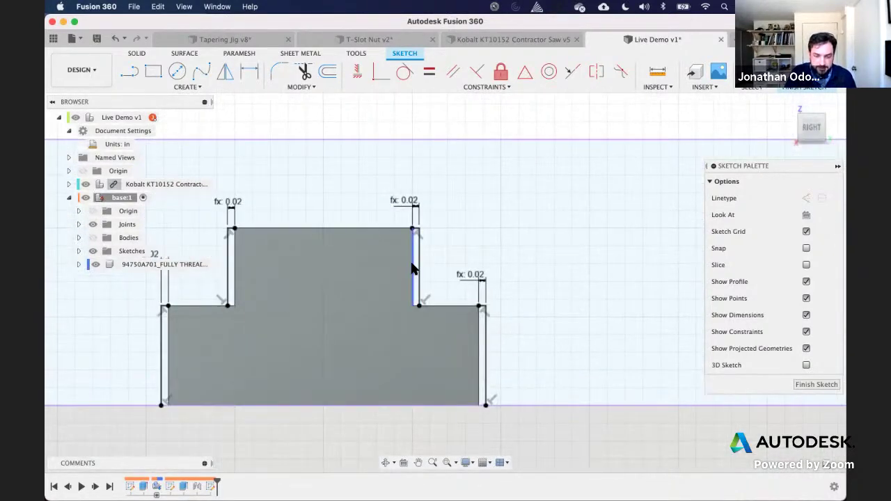
left_click(417, 263)
left_click(478, 335)
left_click(234, 256)
left_click(167, 339)
key("x")
scroll(239, 346, "down", 5)
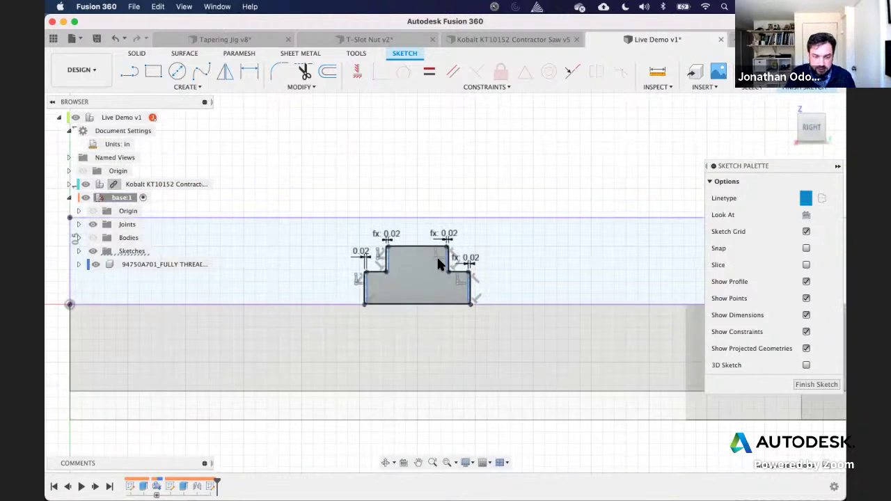
Step: Mirror the whole T-slot profile across the vertical line at the middle of the base's side face
left_click(437, 255)
scroll(436, 255, "up", 3)
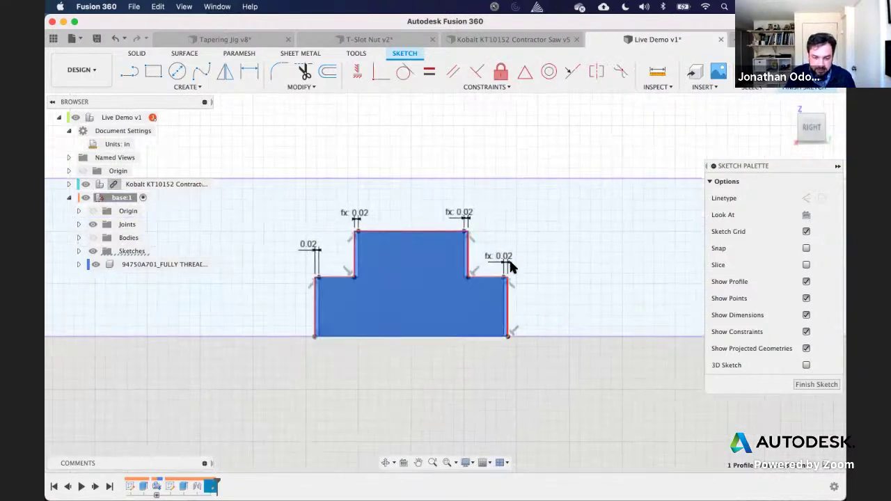
scroll(509, 261, "down", 1)
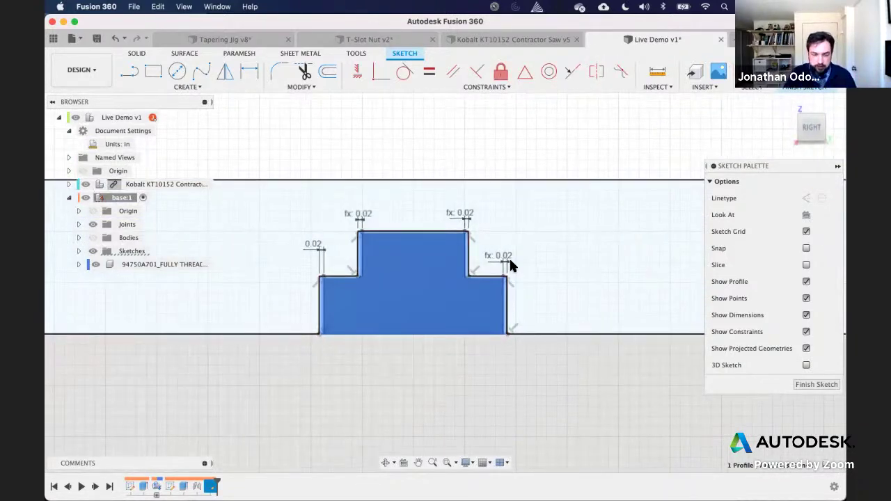
scroll(501, 252, "down", 3)
left_click(374, 171)
left_click_drag(374, 171, 551, 327)
scroll(551, 327, "down", 5)
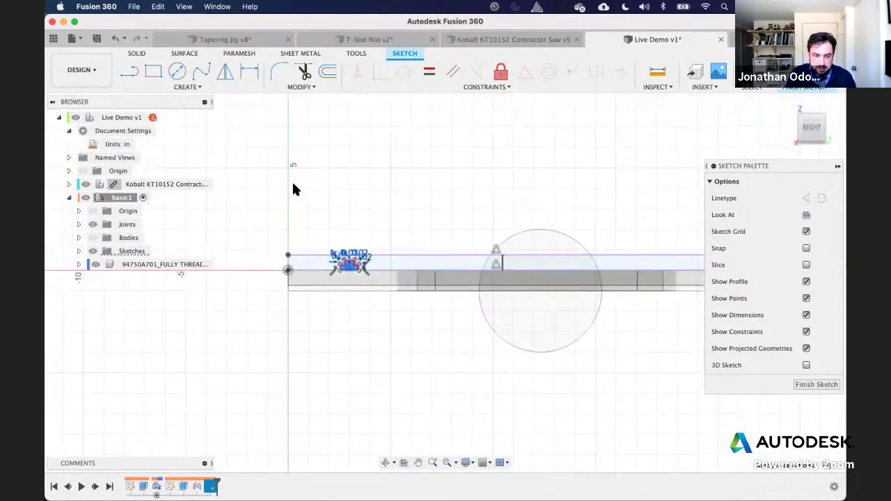
left_click(224, 70)
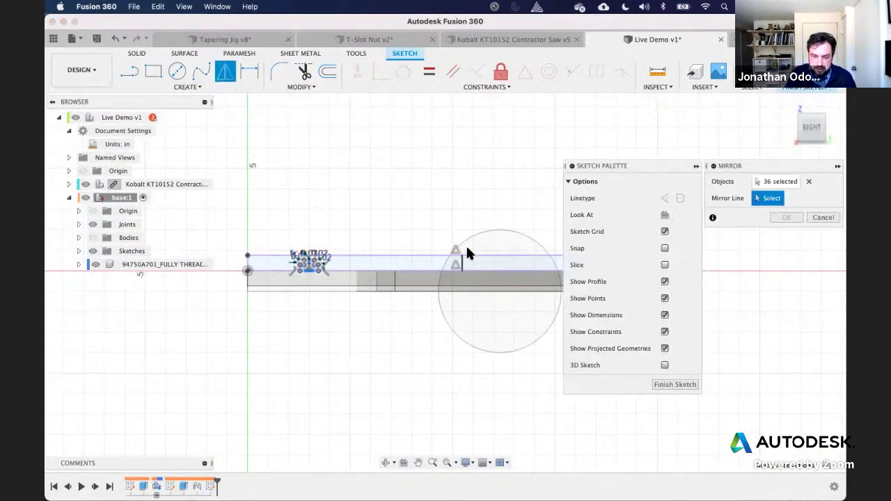
left_click(458, 260)
key("Return")
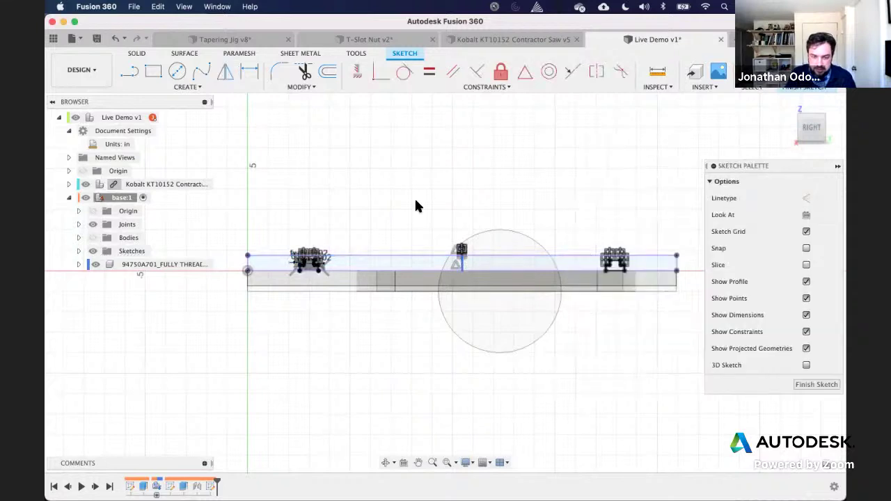
Step: Finish the sketch and show the base's bodies again
left_click(138, 53)
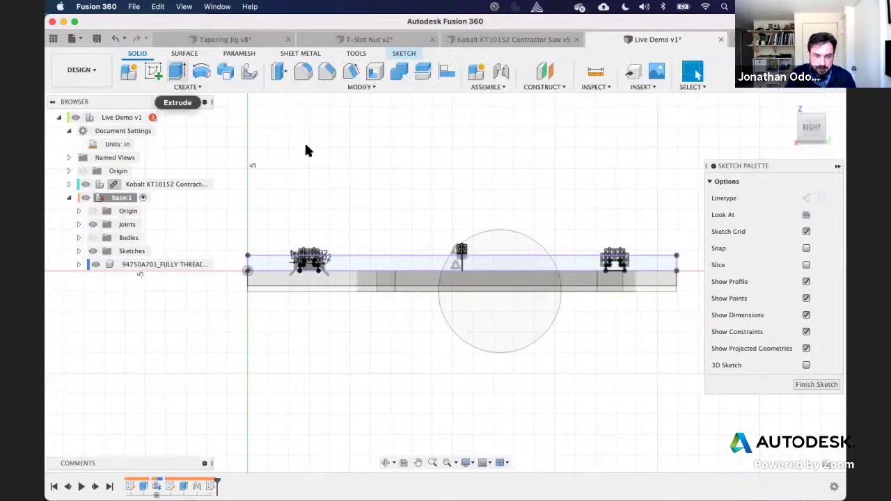
left_click(409, 52)
left_click(801, 73)
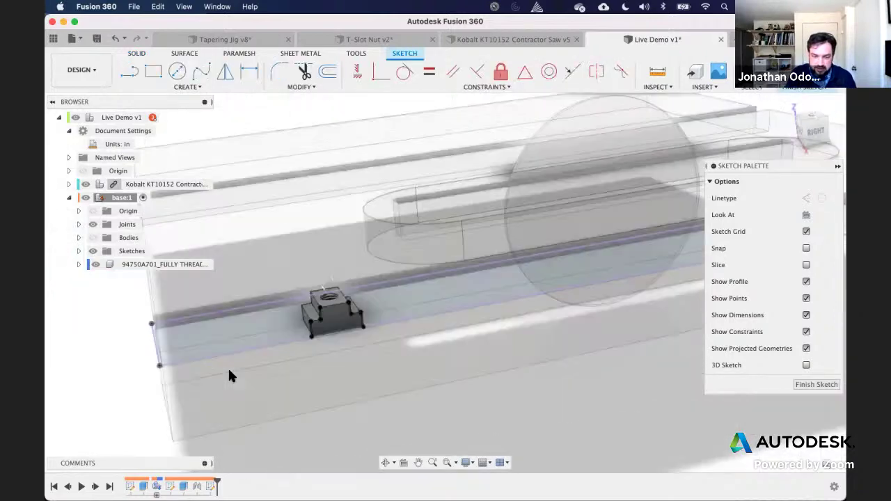
mouse_move(222, 418)
middle_mouse_down("shift")
mouse_move(262, 395)
mouse_move(231, 394)
middle_mouse_up("shift")
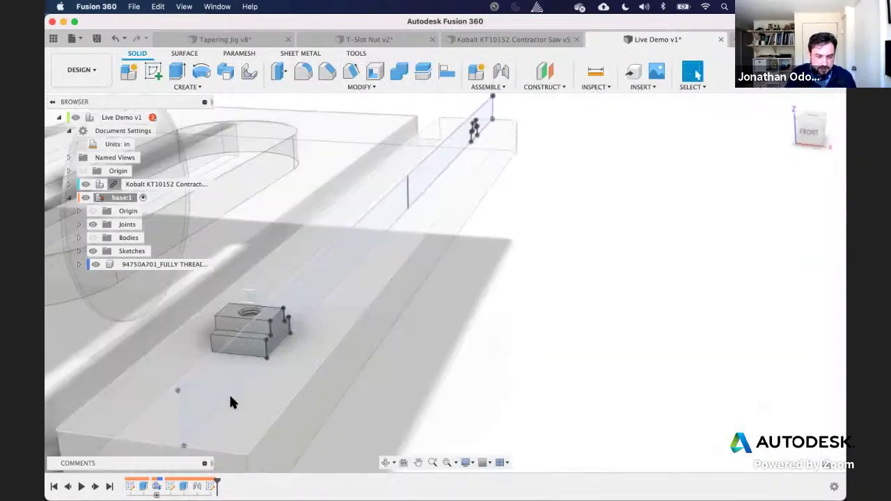
left_click(93, 238)
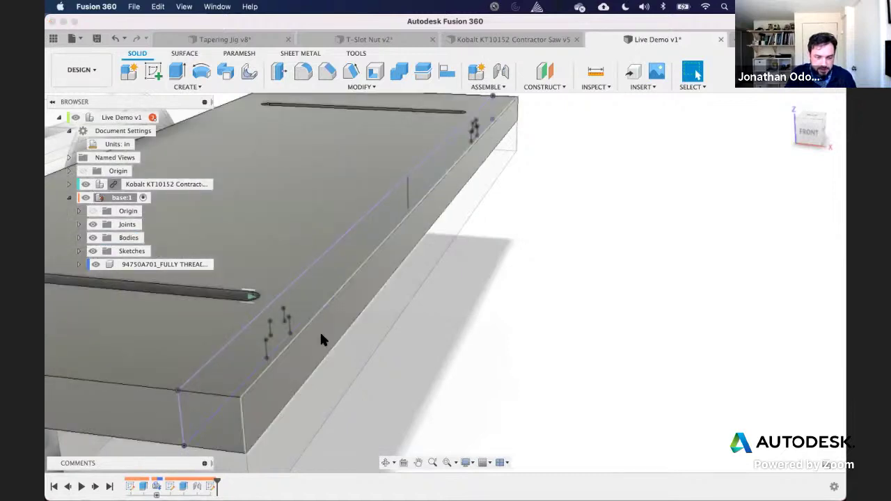
middle_click_drag(321, 339, 320, 317, "shift")
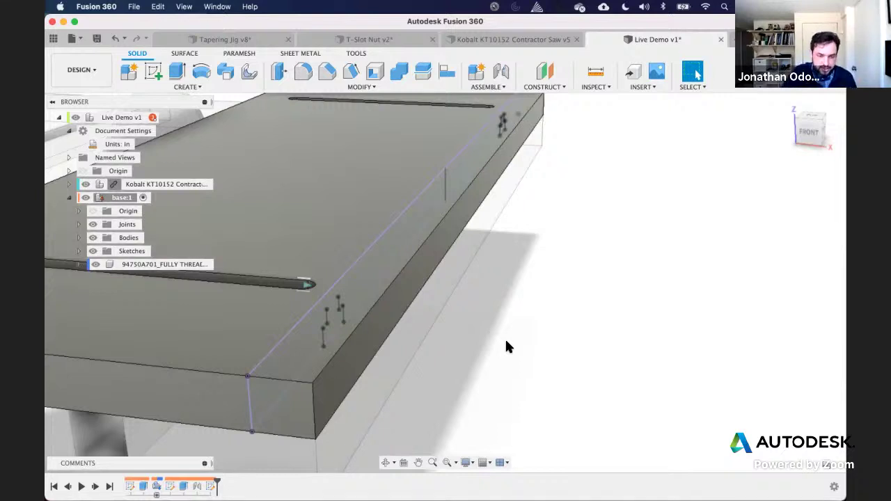
Step: Measure the minimum distance between the base's long side face and the nut's stepped end face hidden inside the base
left_click(373, 322)
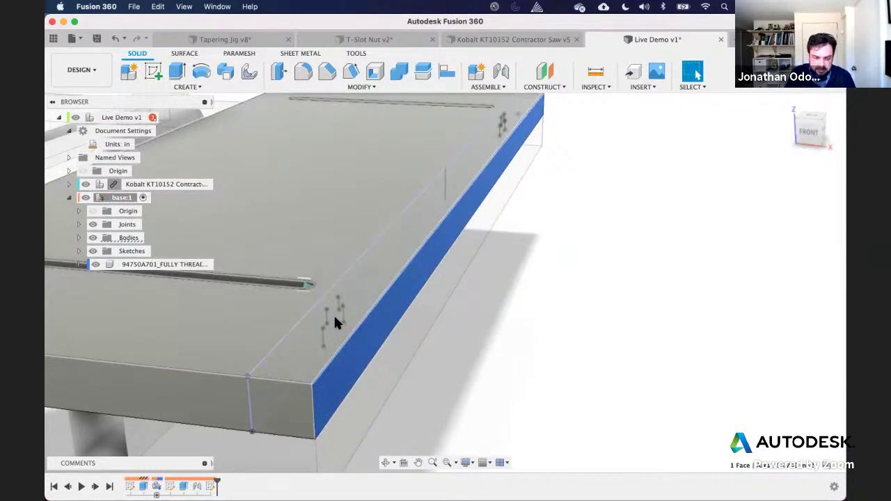
left_click(335, 318)
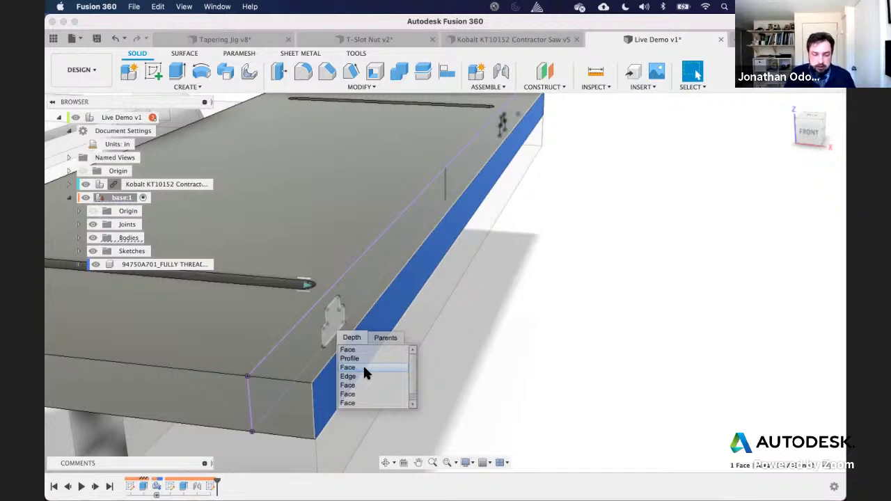
left_click(364, 369)
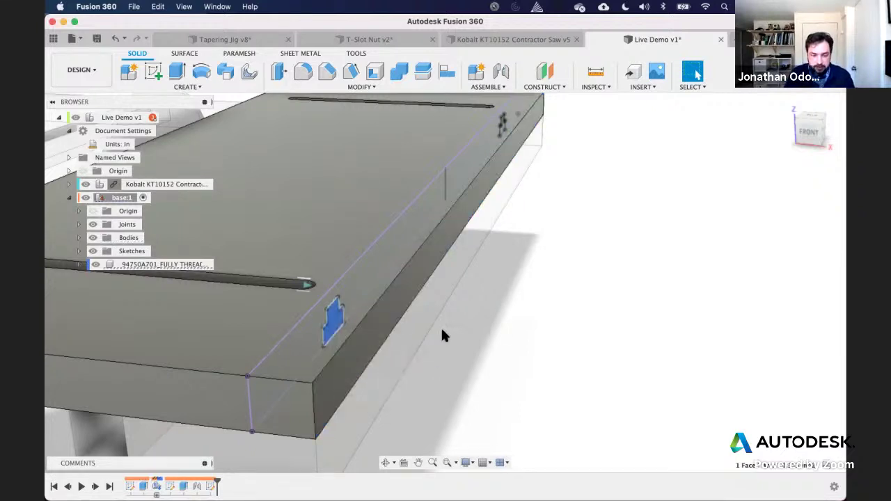
left_click(377, 323)
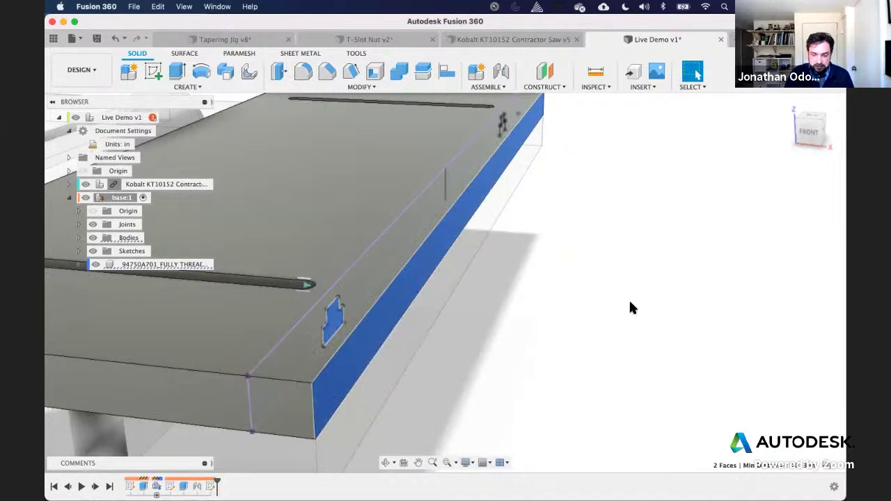
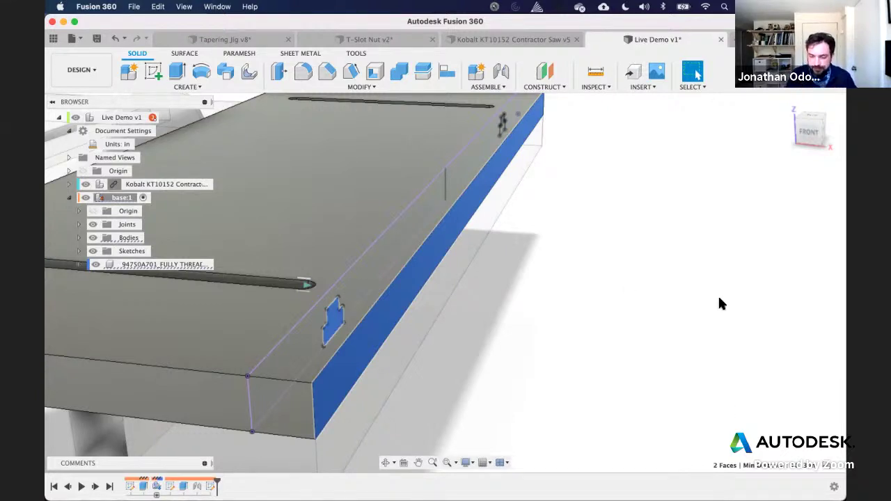
scroll(682, 299, "down", 5)
mouse_move(688, 292)
middle_mouse_down()
mouse_move(732, 290)
mouse_move(679, 284)
middle_mouse_up()
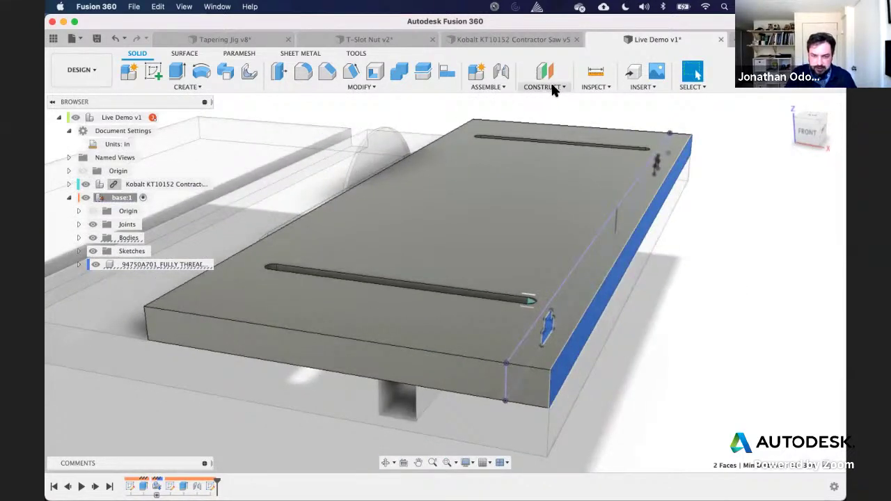
left_click(550, 85)
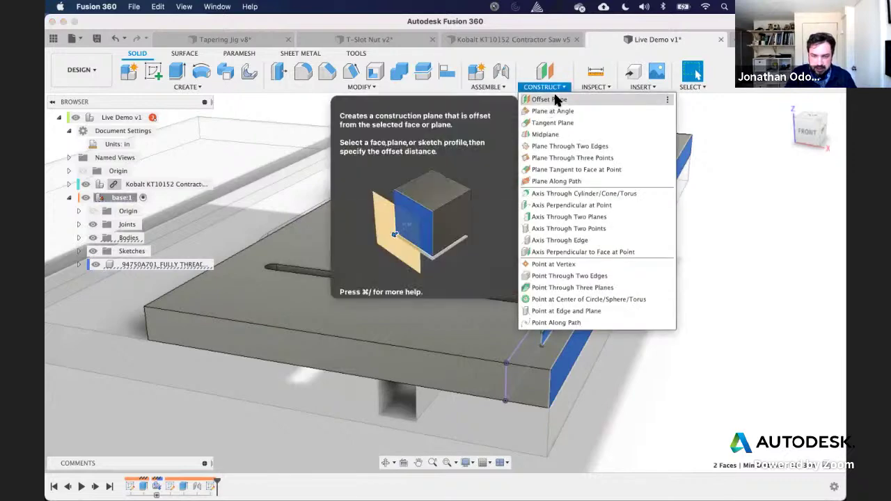
left_click(539, 106)
middle_click_drag(413, 196, 481, 202, "shift")
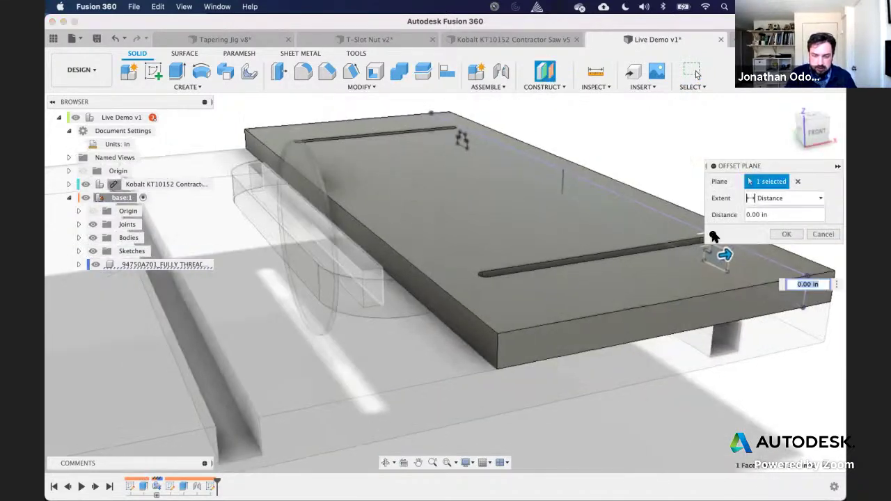
left_click(828, 234)
Step: Create a construction plane offset -0.813 in from the base's long side face nearest the saw blade
middle_click_drag(754, 195, 704, 191, "shift")
middle_click_drag(798, 234, 676, 289, "shift")
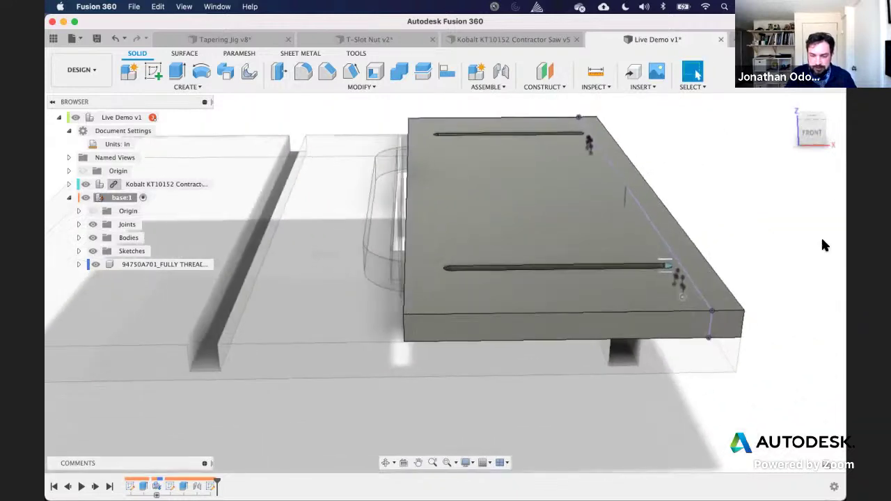
scroll(644, 210, "up", 2)
middle_click_drag(584, 179, 603, 118, "shift")
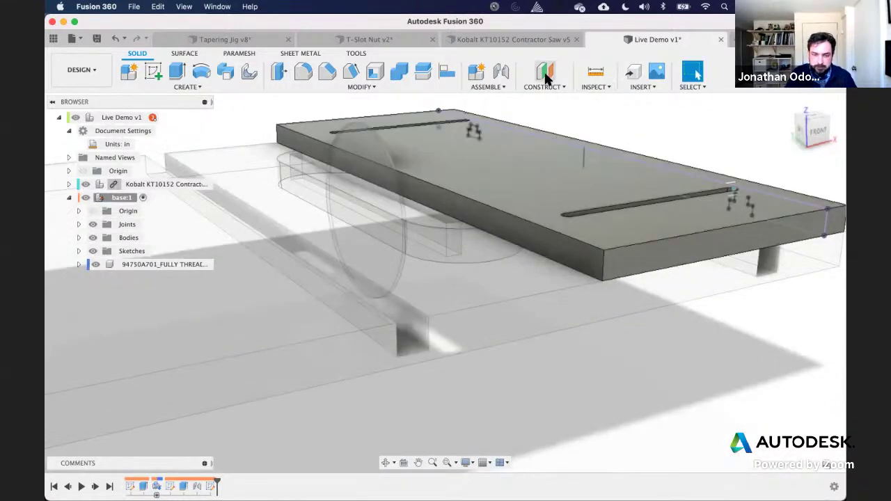
left_click(545, 71)
left_click(565, 243)
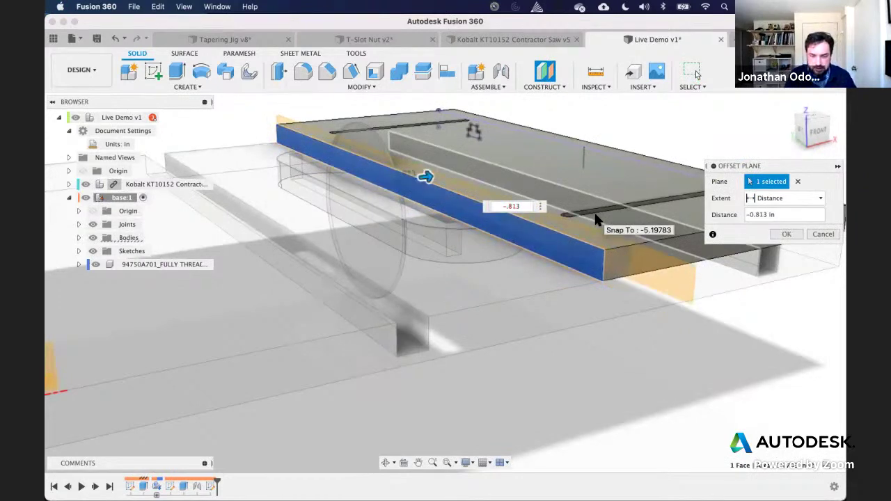
key("Return")
Step: Hide the threaded nut and extrude both T-slot profiles as a cut of -6.875 in through the base, ending at the offset plane
middle_click_drag(798, 215, 741, 213, "shift")
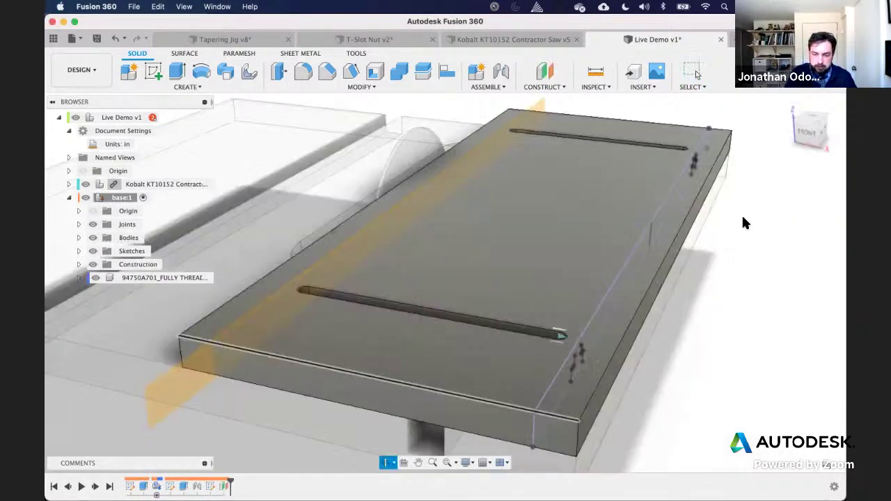
scroll(740, 178, "down", 3)
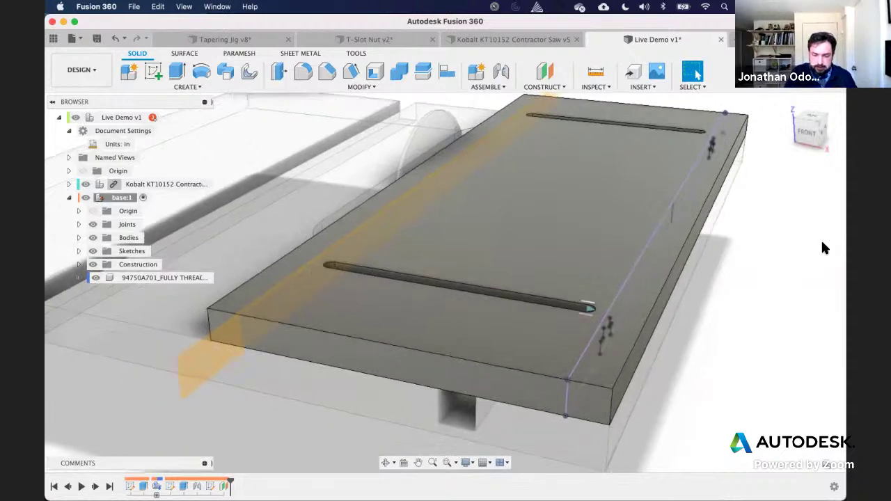
middle_click_drag(821, 239, 834, 232)
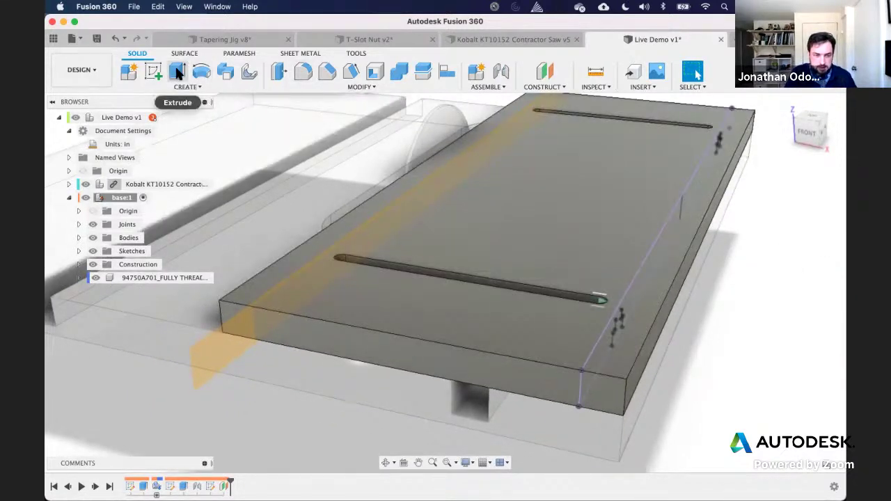
left_click(96, 278)
middle_click_drag(657, 292, 603, 323, "shift")
left_click(619, 326)
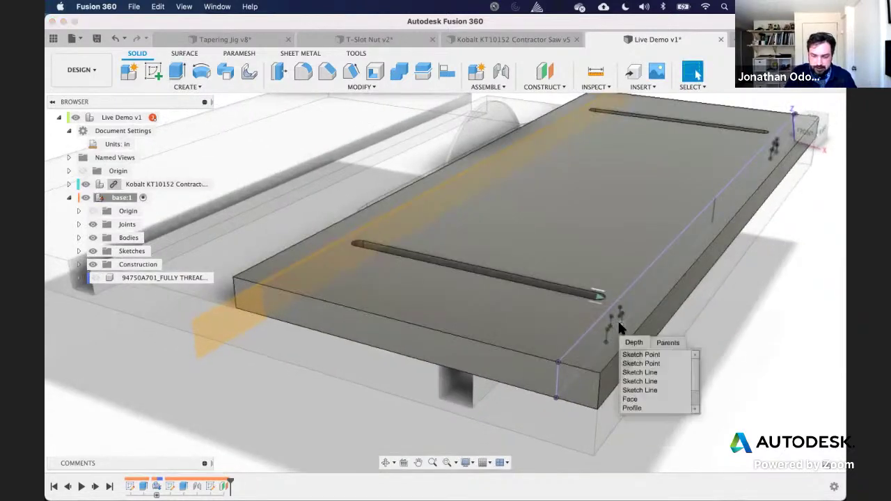
left_click(632, 408)
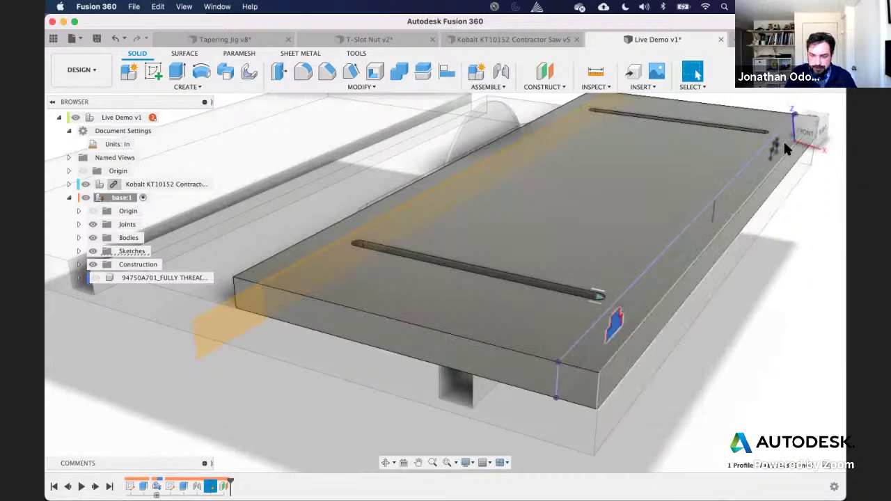
middle_click_drag(784, 148, 767, 229, "shift")
scroll(735, 148, "right", 3)
left_click(768, 233)
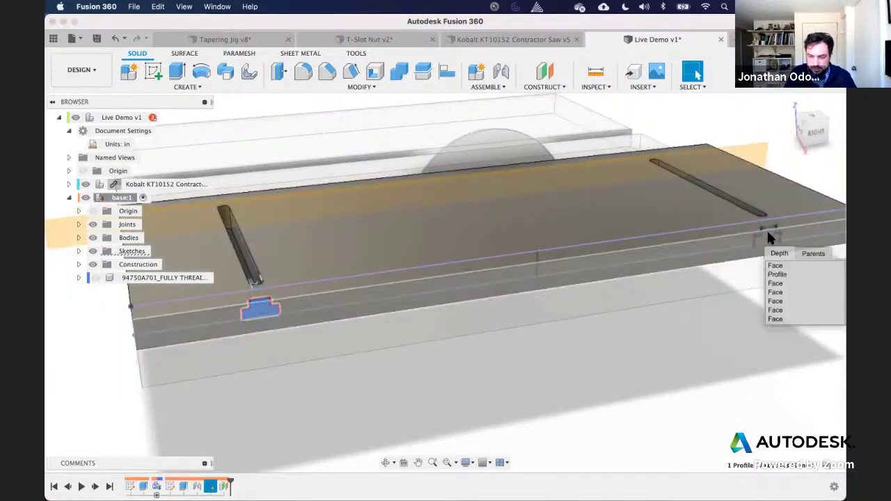
left_click(780, 274)
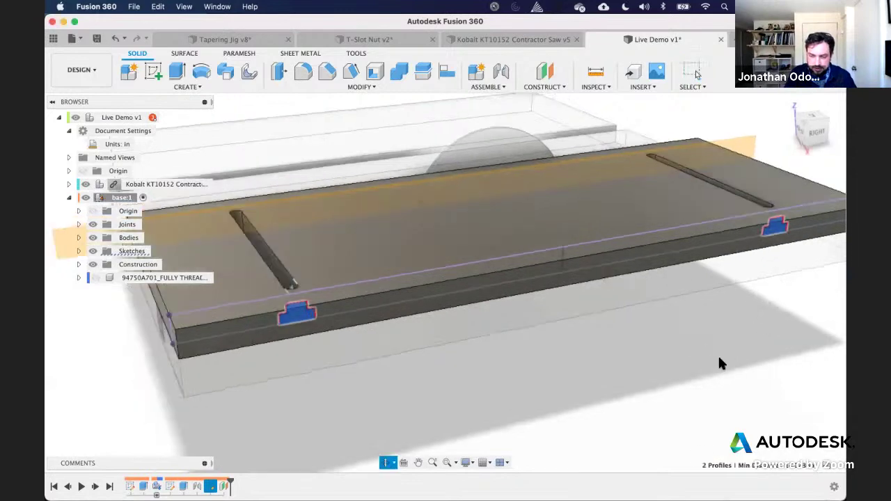
left_click(179, 71)
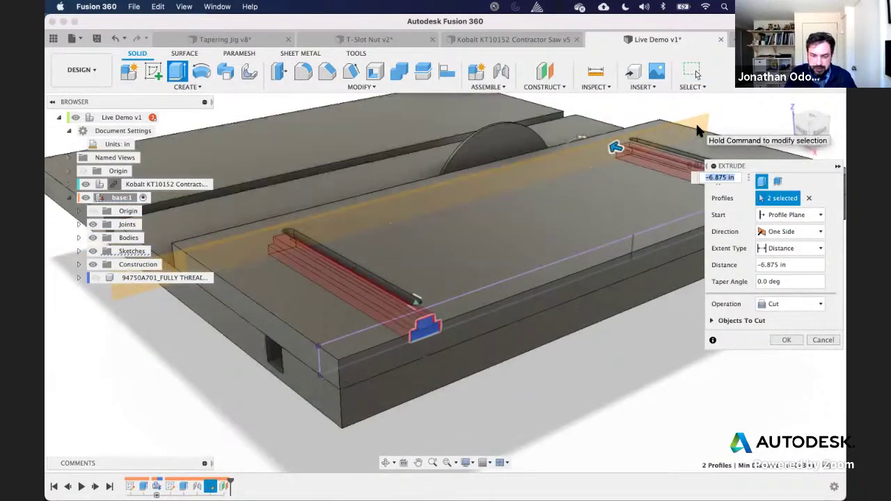
left_click(786, 340)
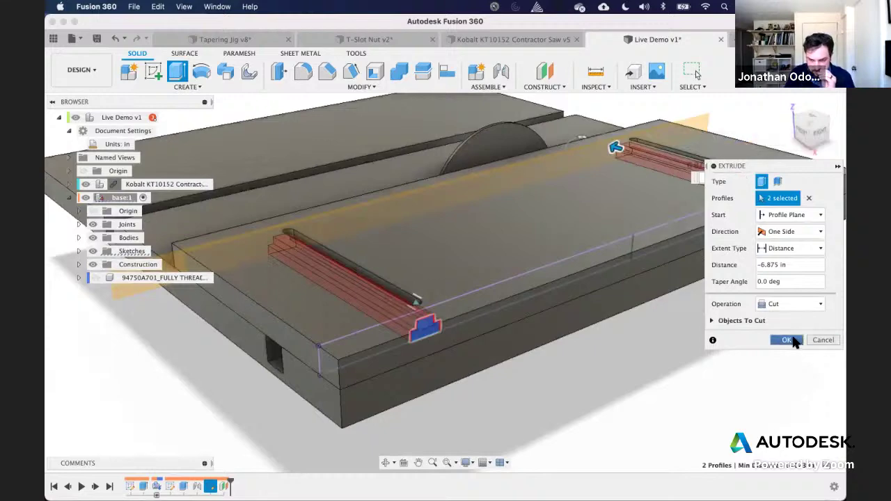
Step: Hide the offset construction plane in the base component
middle_click_drag(603, 332, 569, 309, "shift")
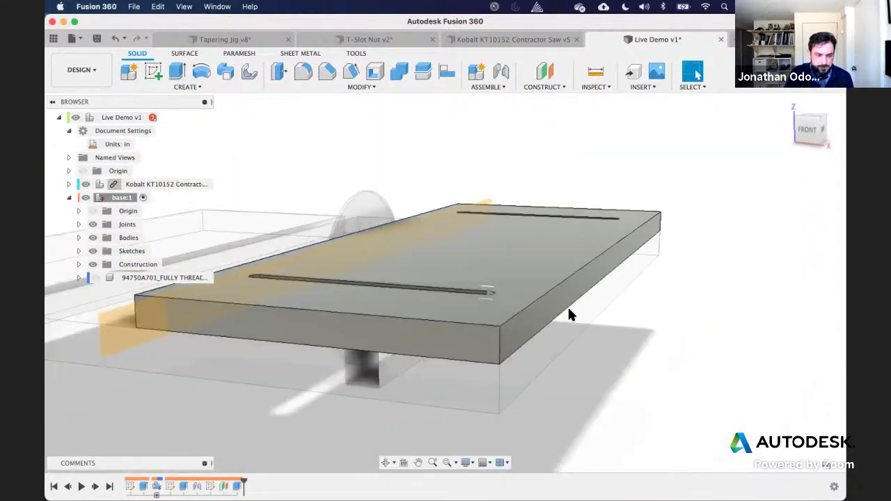
left_click(80, 264)
left_click(102, 278)
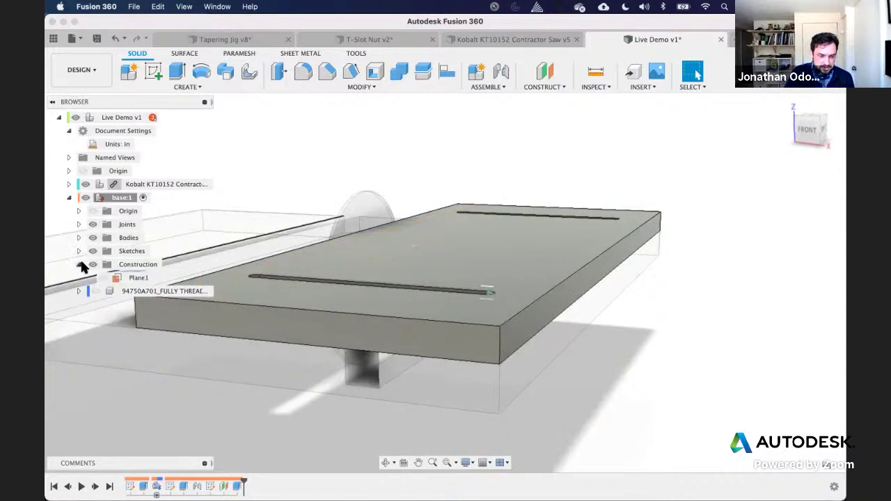
left_click(80, 263)
Step: Show the threaded nut again and hide the Kobalt contractor saw to expose the T-slots on the base's underside
middle_click_drag(585, 292, 519, 279, "shift")
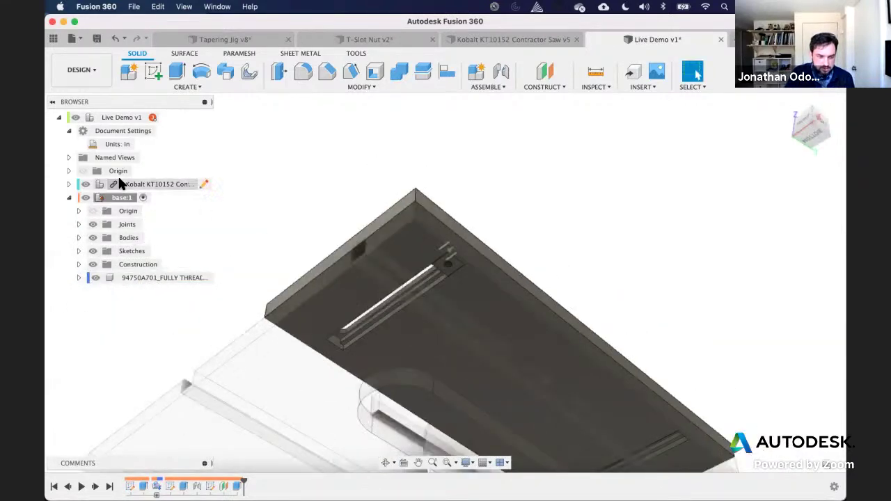
left_click(85, 184)
scroll(551, 273, "down", 2)
middle_click_drag(551, 279, 525, 255, "shift")
scroll(524, 253, "left", 2)
scroll(525, 254, "up", 2)
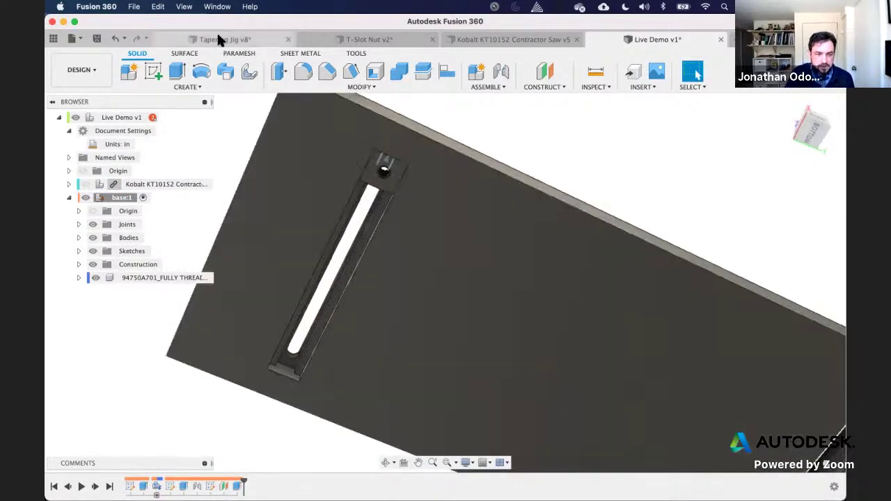
Step: Switch to the Tapering Jig design and examine the T-slot and its widened ends on the base's underside
left_click(219, 39)
middle_click_drag(533, 237, 571, 189, "shift")
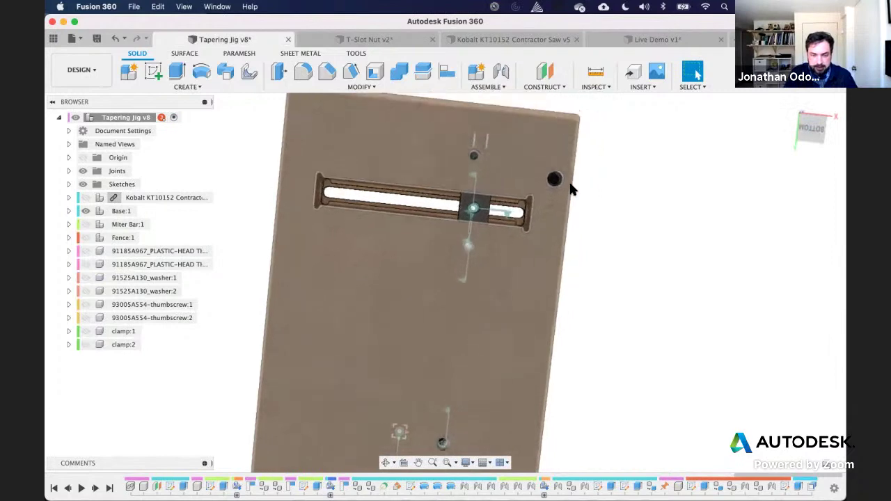
scroll(569, 183, "up", 3)
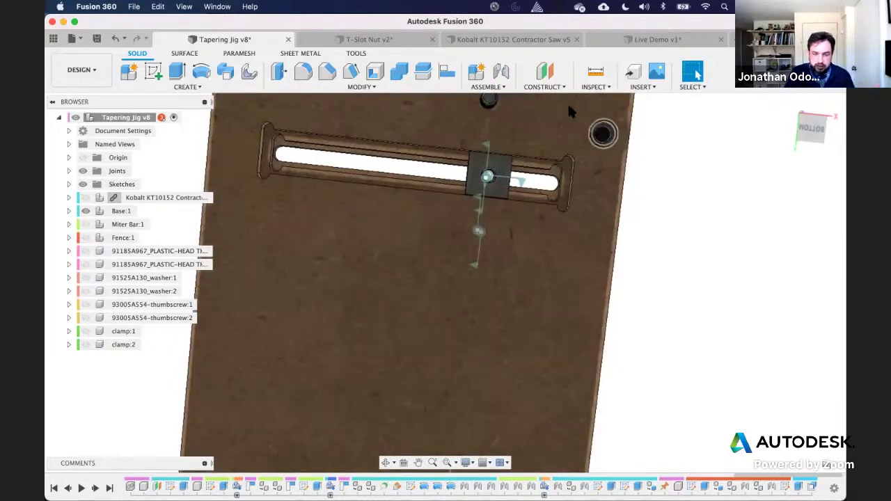
Step: Return to the Live Demo design and look over both T-slots from the base's underside and top
left_click(647, 39)
scroll(684, 237, "down", 1)
middle_click_drag(683, 236, 679, 214, "shift")
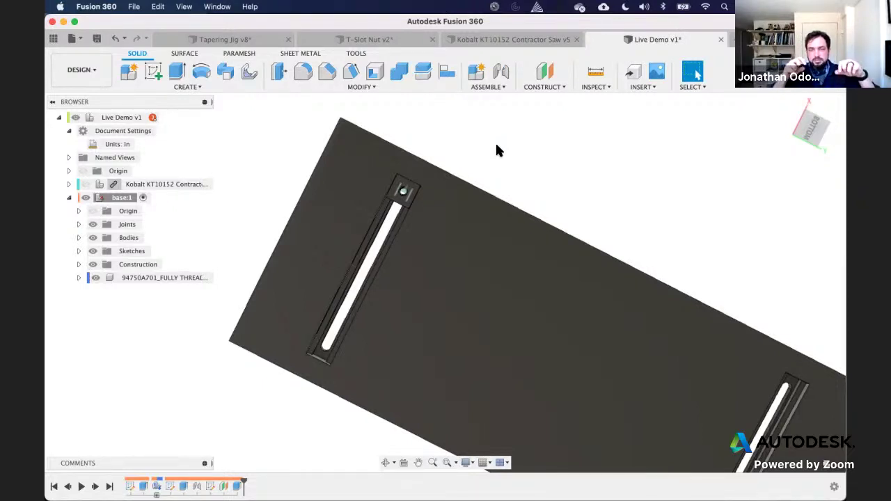
scroll(496, 145, "right", 3)
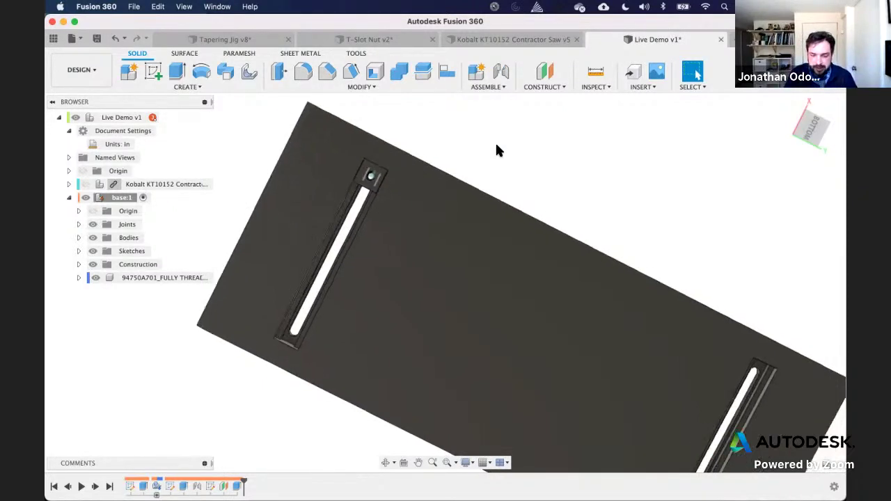
middle_click_drag(513, 158, 551, 200, "shift")
scroll(543, 265, "up", 2)
scroll(553, 196, "right", 2)
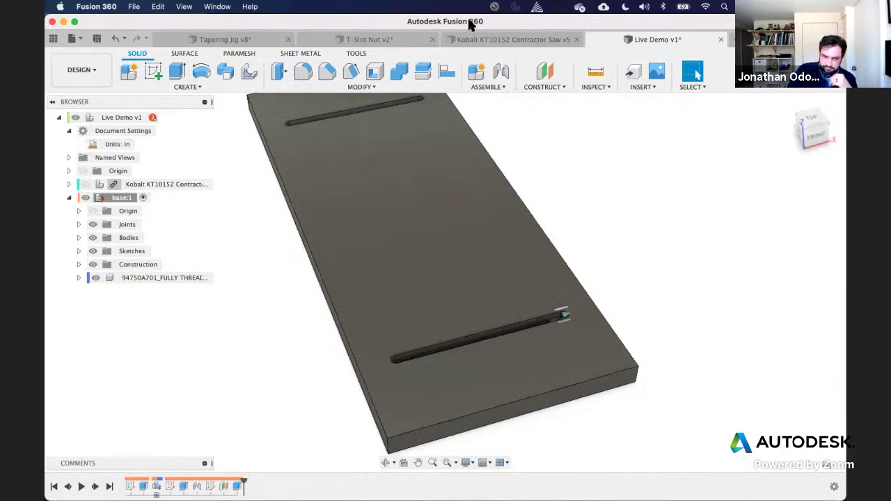
Step: Compare the underside of the base in the Tapering Jig design with the underside of the Live Demo base
left_click(244, 39)
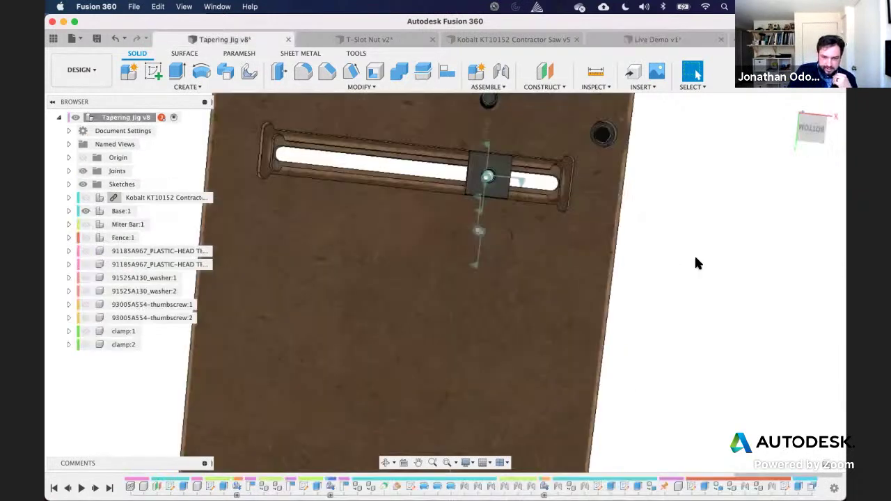
middle_click_drag(693, 259, 624, 260, "shift")
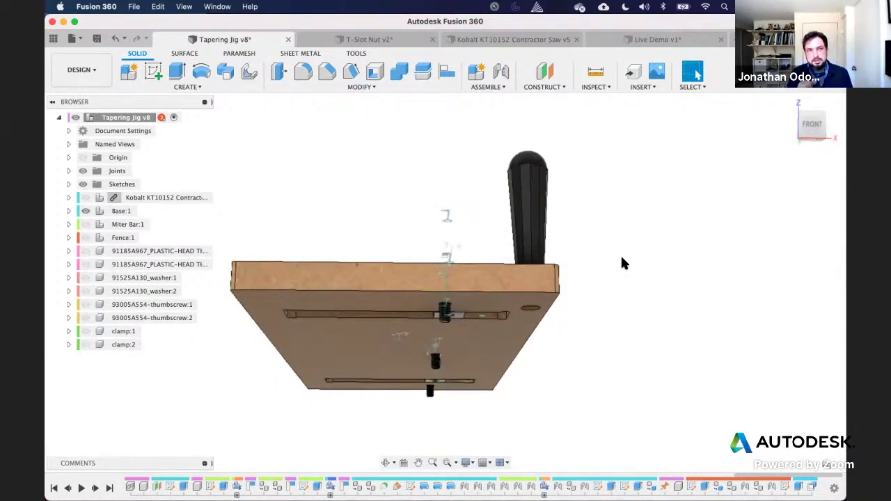
left_click(651, 39)
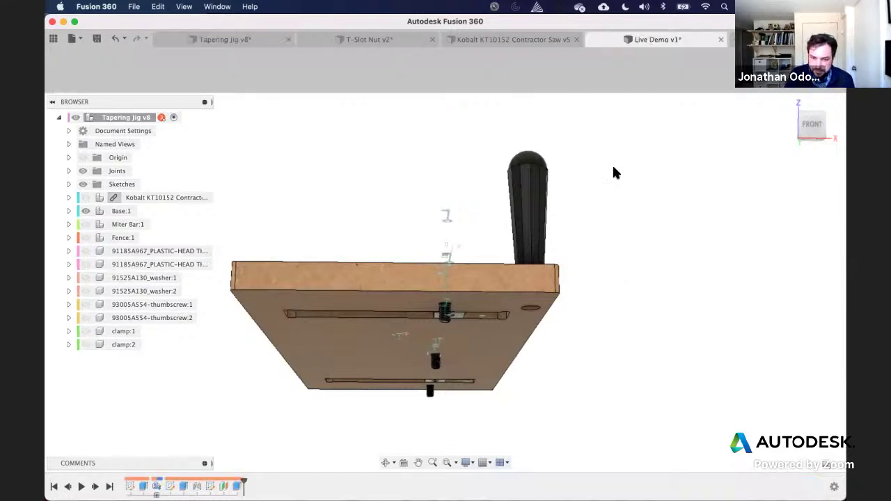
middle_click_drag(636, 221, 646, 218, "shift")
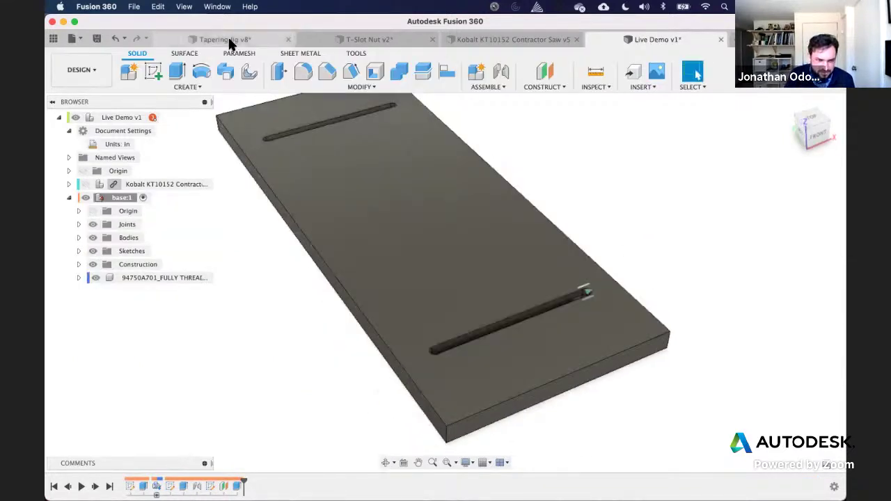
left_click(229, 39)
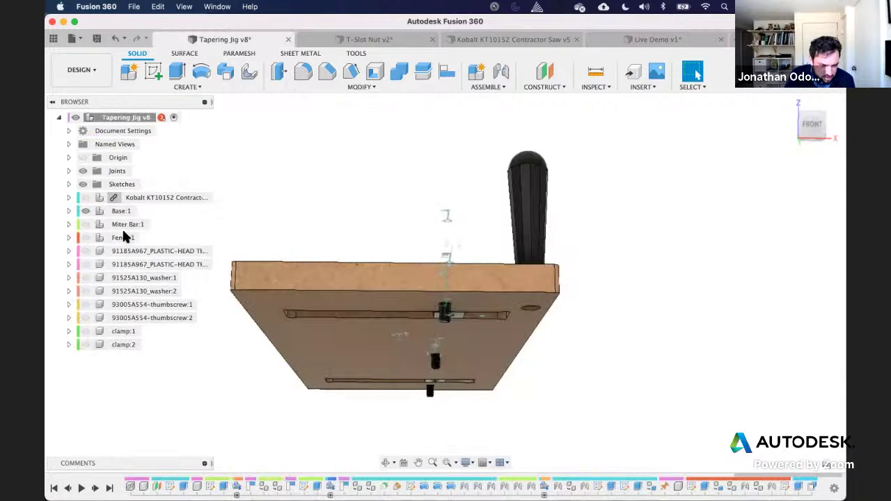
left_click(654, 39)
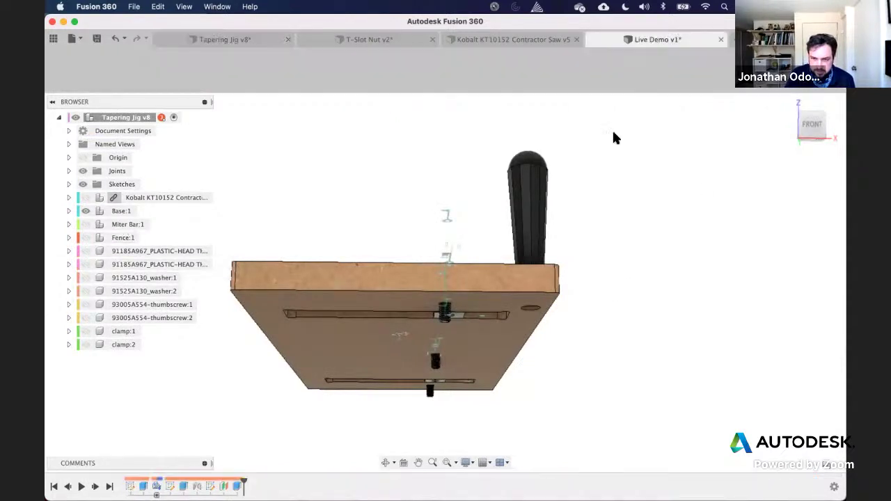
middle_click_drag(627, 197, 582, 154, "shift")
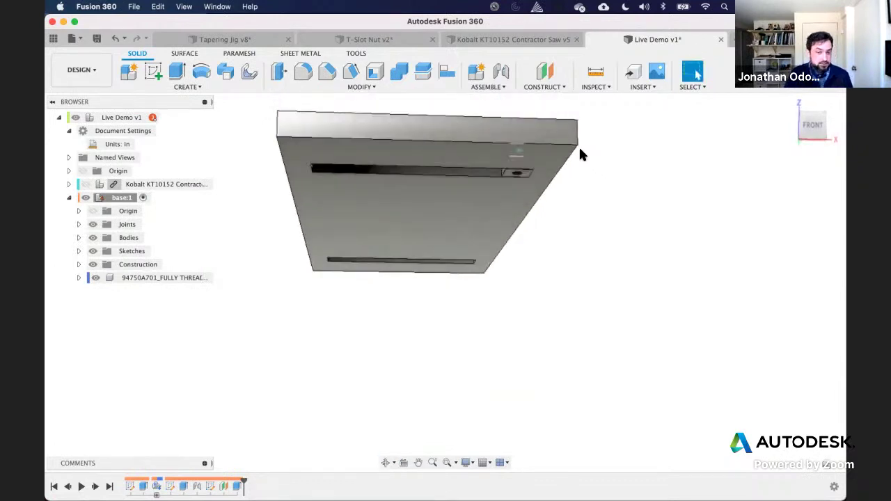
Step: Show the Kobalt contractor saw component and make the top-level Live Demo assembly active
left_click(85, 184)
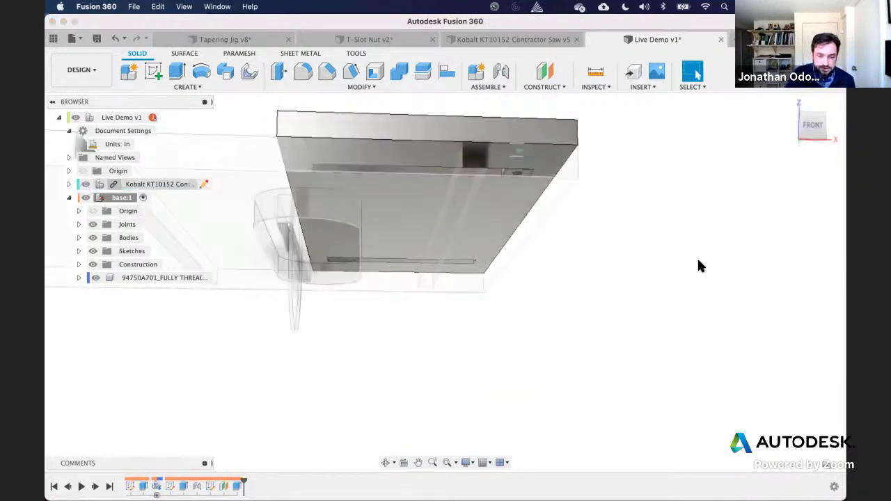
mouse_move(714, 220)
middle_mouse_down("shift")
mouse_move(714, 243)
mouse_move(708, 220)
mouse_move(711, 235)
middle_mouse_up("shift")
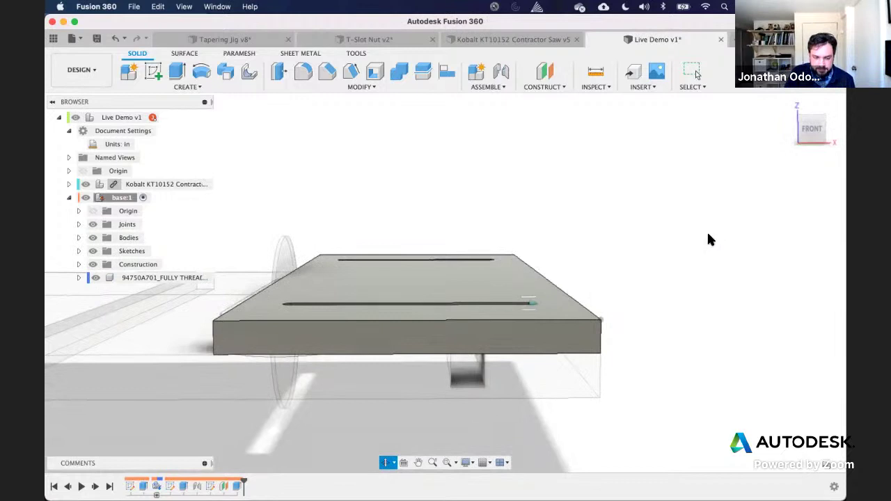
key("Escape")
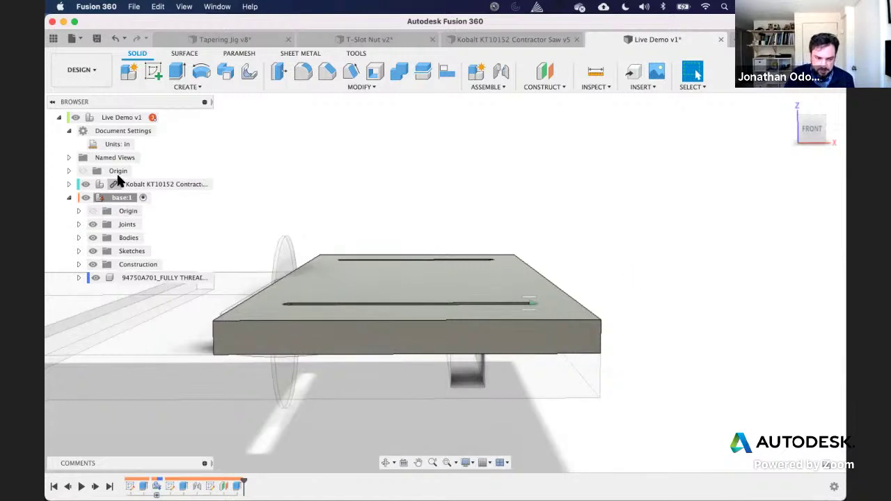
left_click(168, 118)
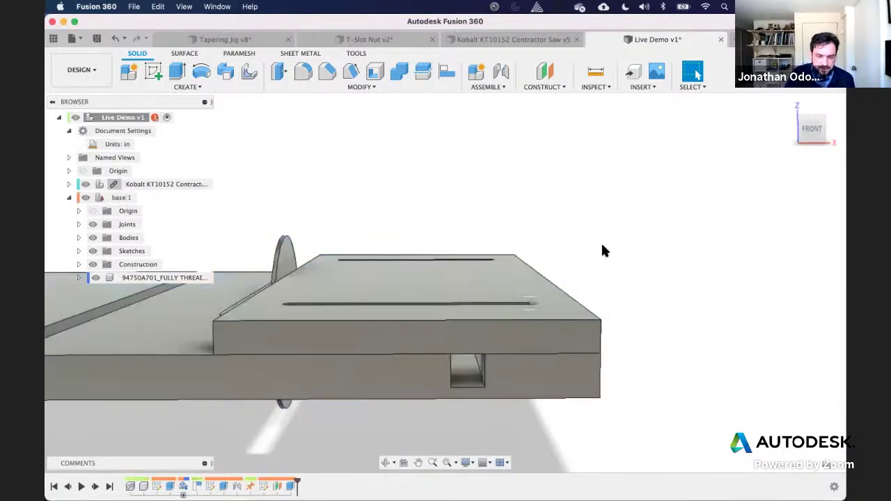
middle_click_drag(633, 260, 638, 264, "shift")
scroll(641, 273, "down", 3)
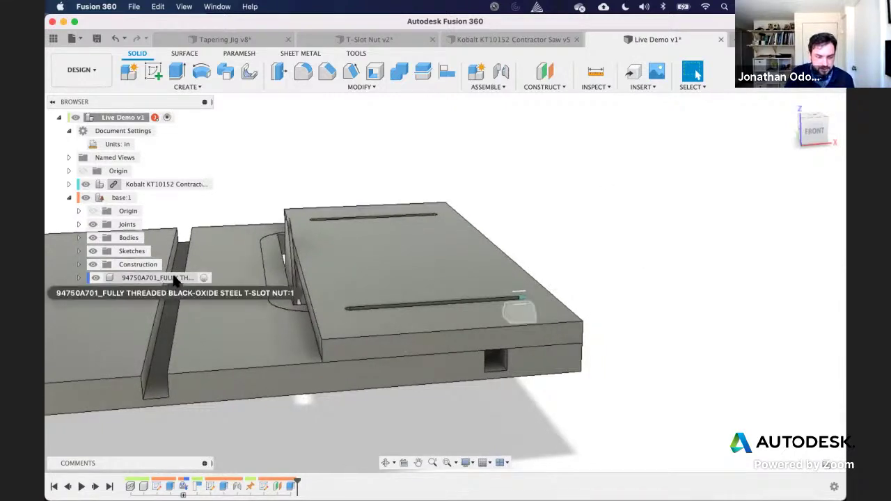
Step: Create a standard internal component named "miter bar" under the top-level assembly and activate it
left_click(68, 198)
middle_click_drag(362, 154, 360, 158, "shift")
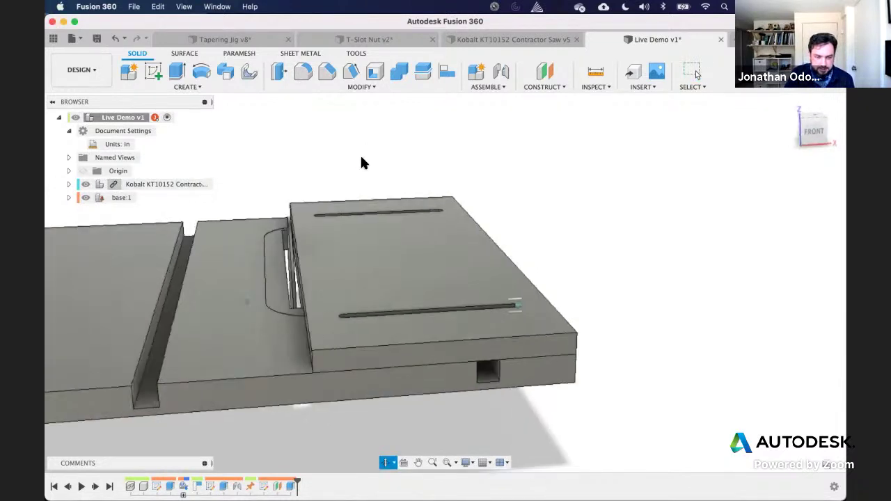
left_click(129, 72)
double_click(735, 231)
type("miter b")
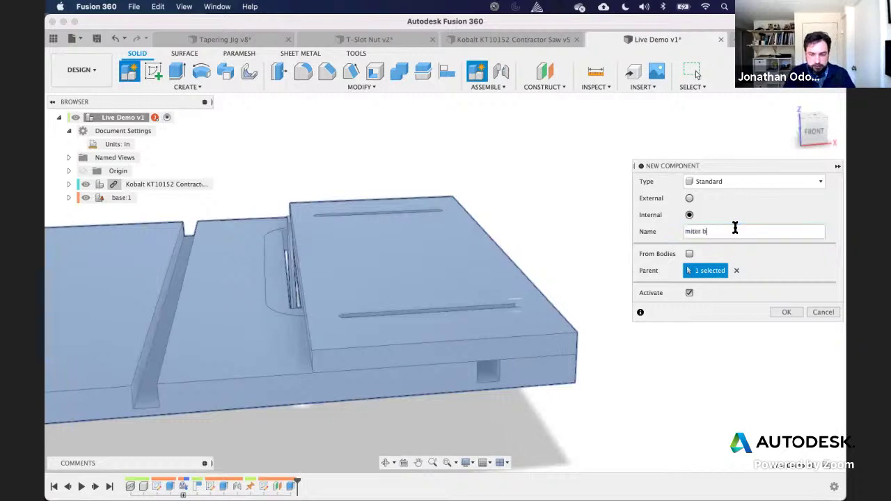
type("ar")
key("Return")
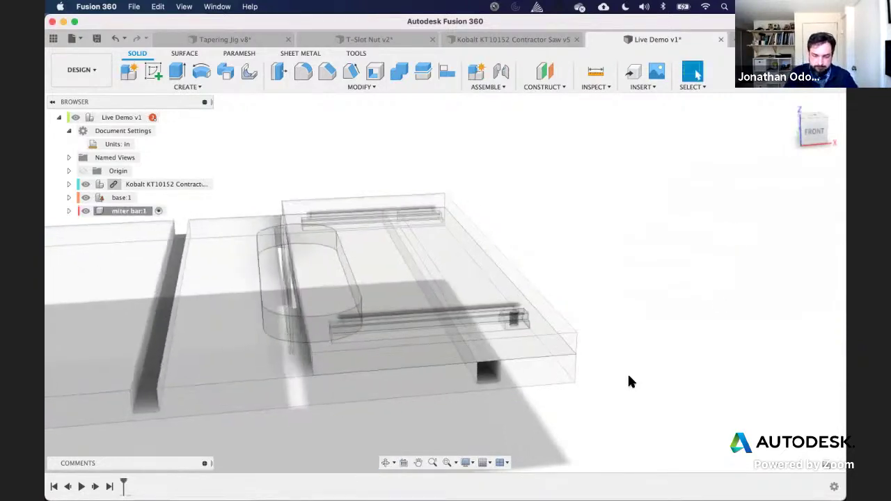
Step: Examine the saw table's miter slot and how it runs beneath the base and its T-slots
scroll(629, 376, "down", 3)
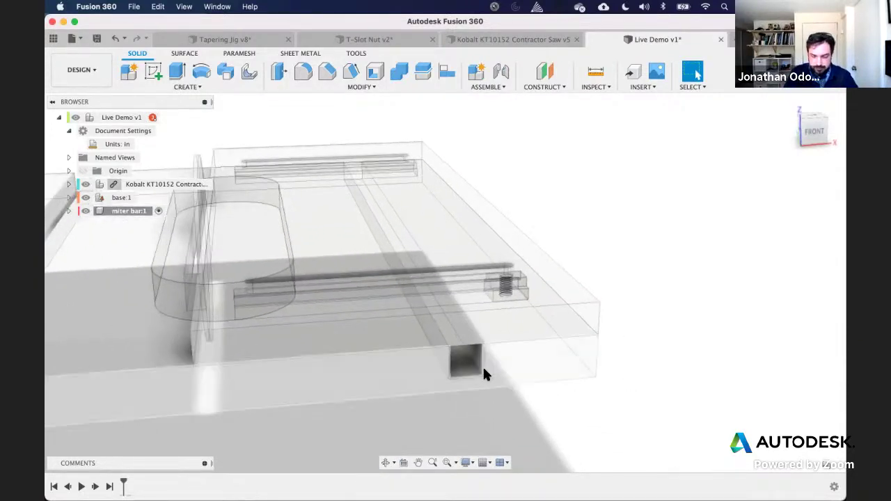
left_click(484, 359)
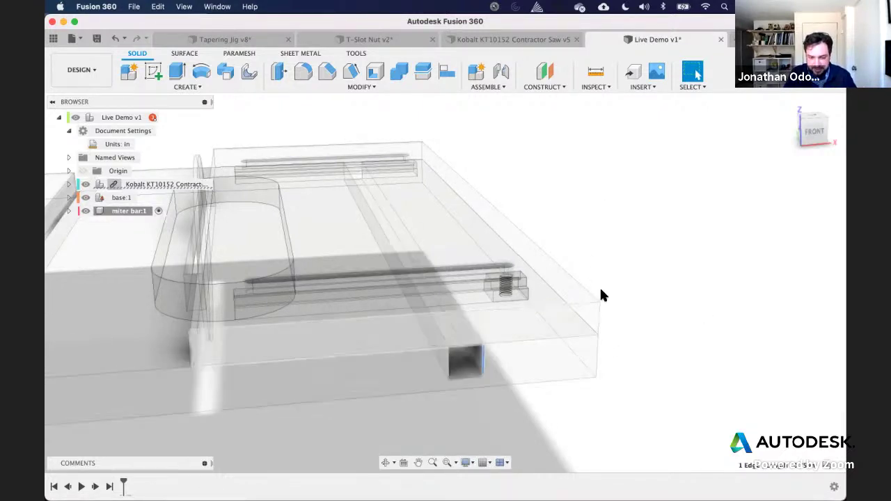
left_click(558, 173)
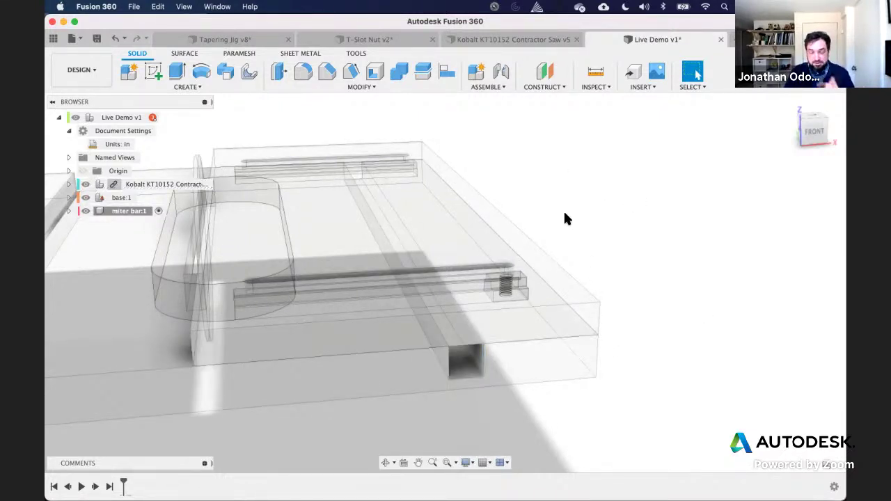
middle_click_drag(587, 238, 785, 139, "shift")
left_click(645, 184)
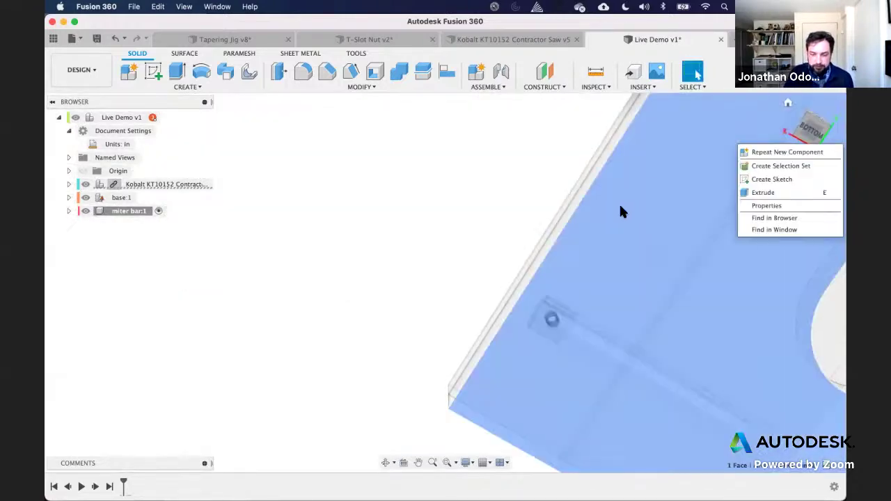
right_click(484, 290)
left_click(486, 284)
left_click(491, 216)
middle_click_drag(439, 255, 380, 348, "shift")
scroll(381, 348, "down", 2)
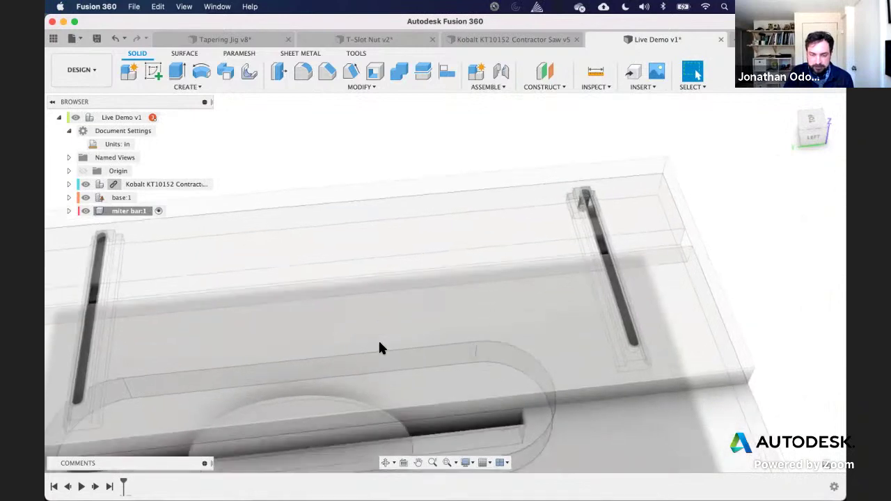
key("Escape")
middle_click_drag(669, 245, 609, 220, "shift")
scroll(608, 219, "right", 3)
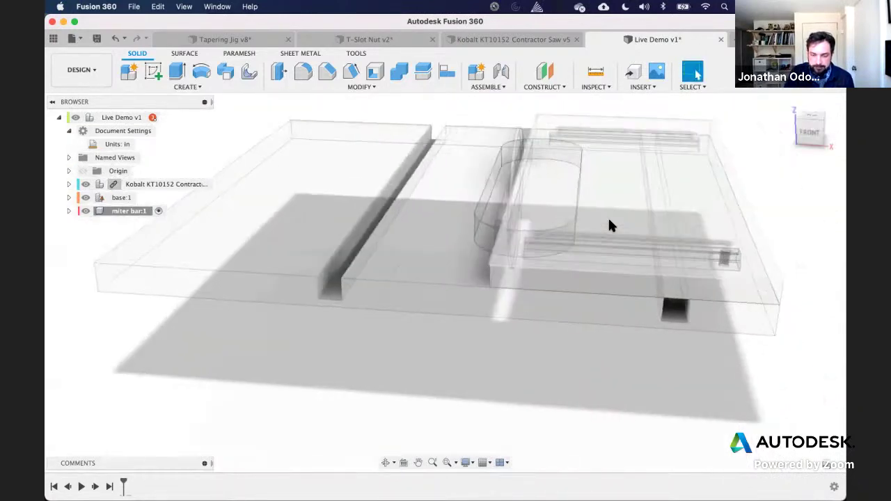
scroll(610, 220, "right", 3)
middle_click_drag(557, 401, 570, 401, "shift")
key("Escape")
Step: Construct an offset plane at 0.00 in from the base's bottom face
middle_click_drag(600, 344, 594, 297, "shift")
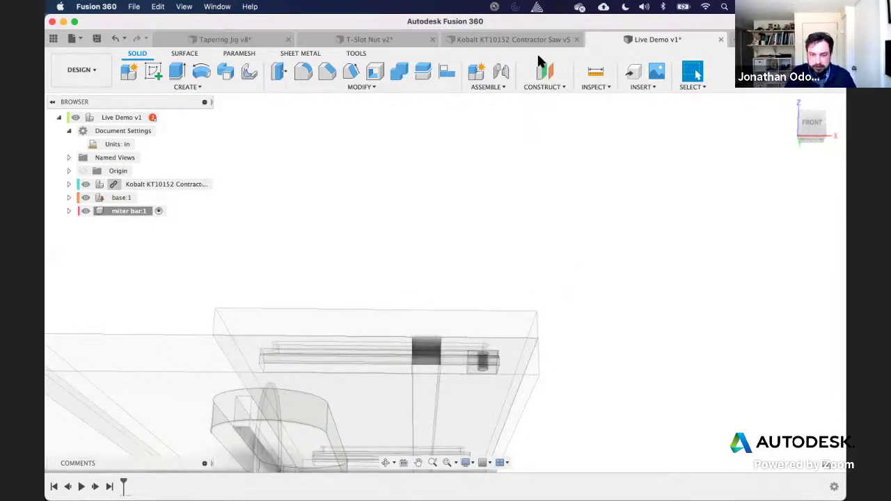
left_click(549, 76)
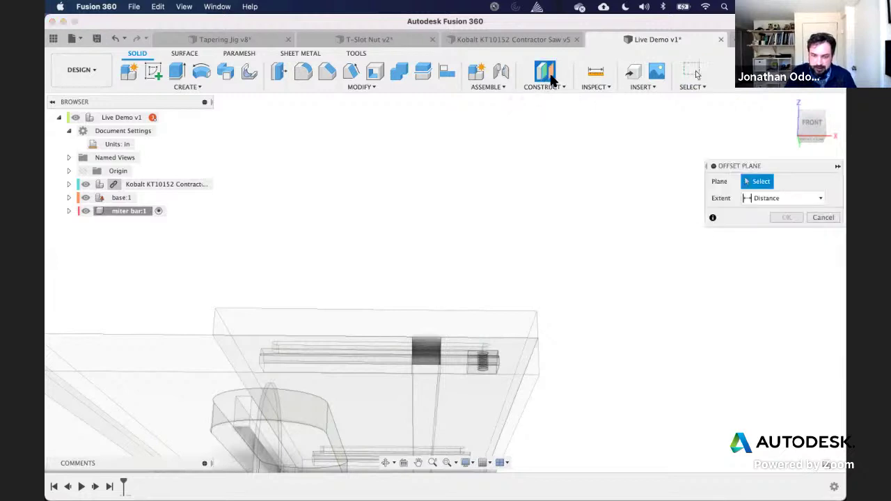
left_click(428, 345)
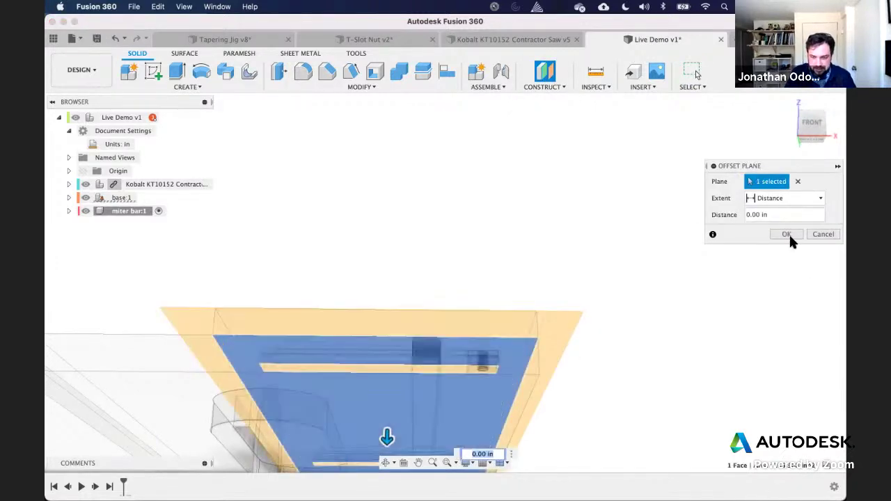
left_click(774, 235)
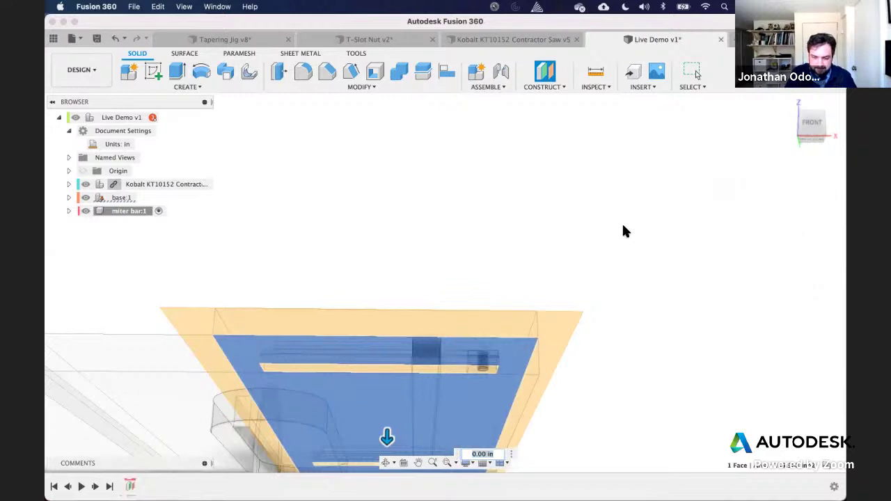
Step: Start a sketch on the new construction plane and project the face of the miter slot under the base into it
mouse_move(601, 269)
middle_mouse_down("shift")
mouse_move(628, 335)
mouse_move(571, 321)
middle_mouse_up("shift")
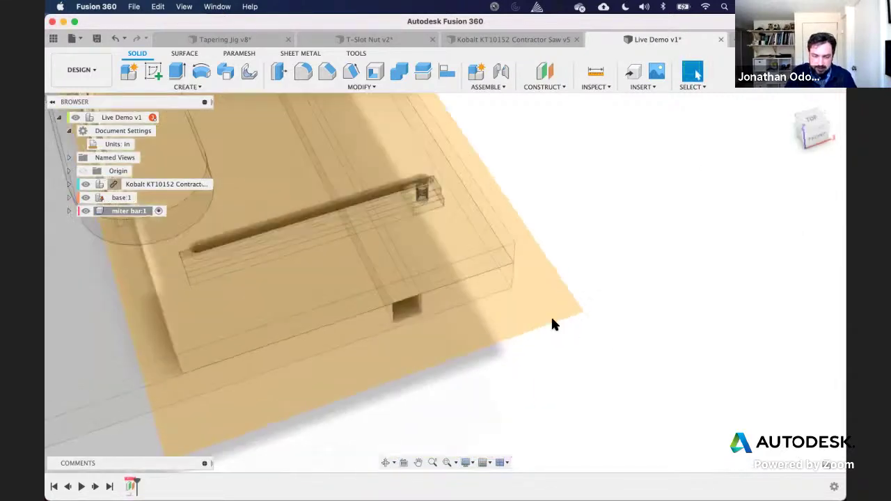
left_click(537, 308)
left_click(154, 70)
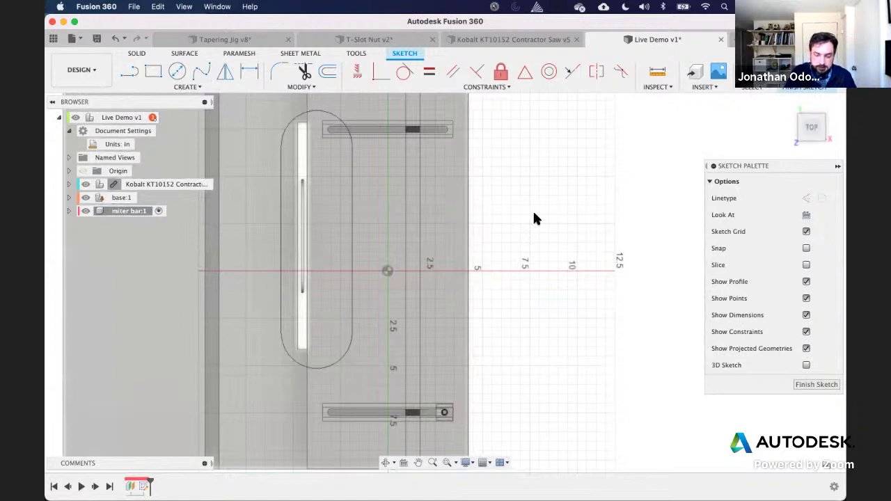
key("p")
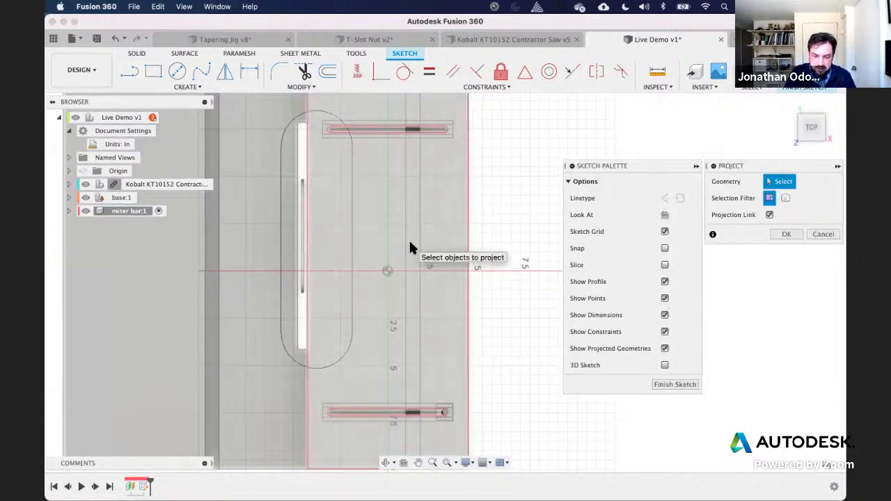
left_click(410, 240)
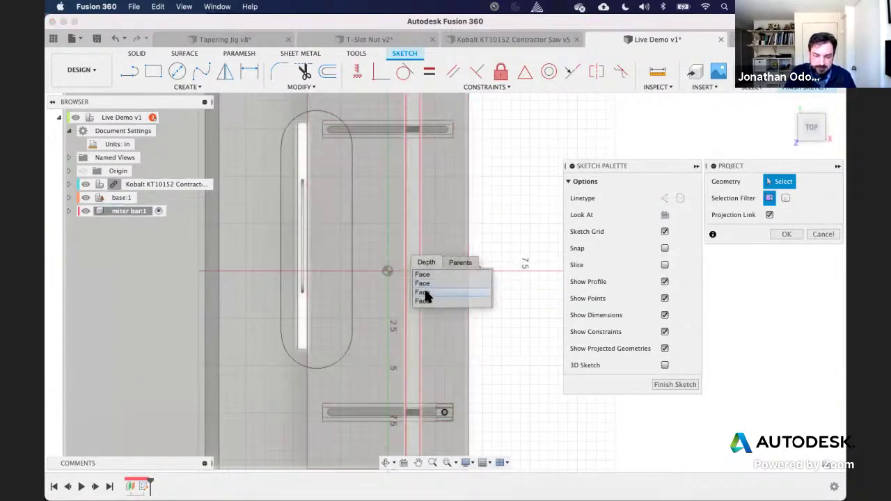
left_click(423, 290)
key("Return")
Step: Offset the projected miter slot's long edge nearer the blade inward by 0.02 in, with chain selection off
scroll(507, 295, "down", 3)
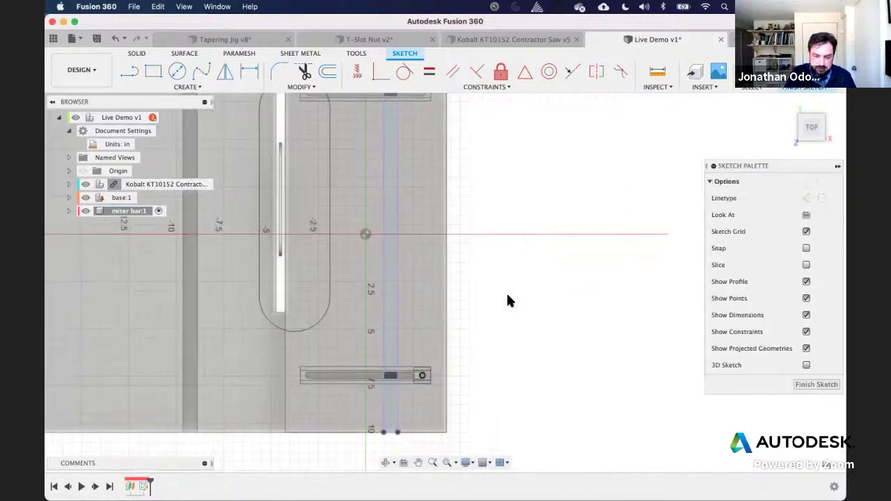
scroll(508, 295, "up", 6)
scroll(506, 301, "up", 5)
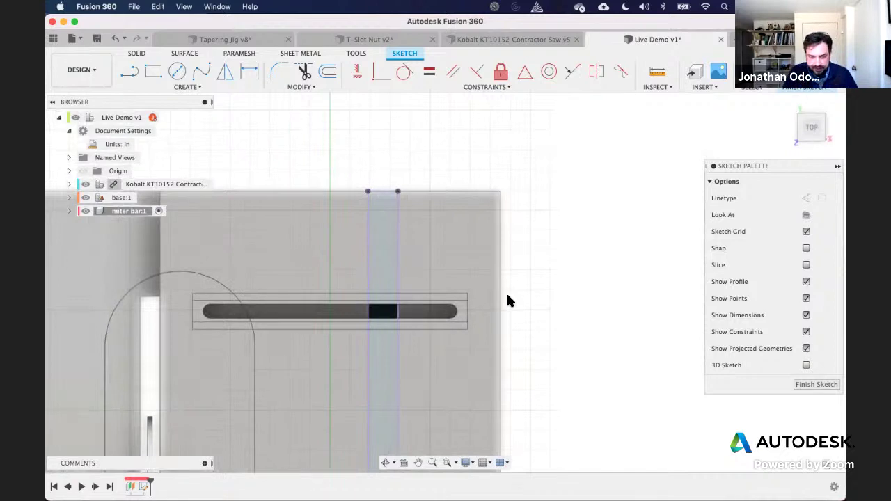
scroll(508, 301, "up", 4)
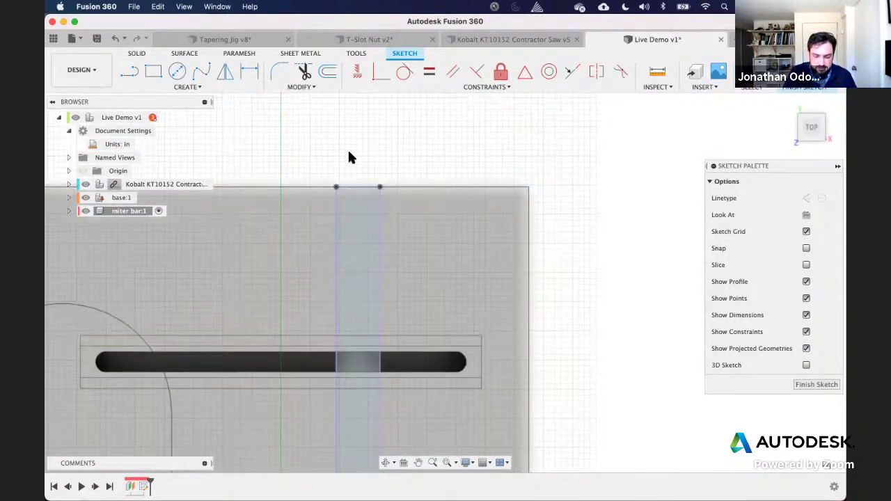
key("o")
left_click(770, 198)
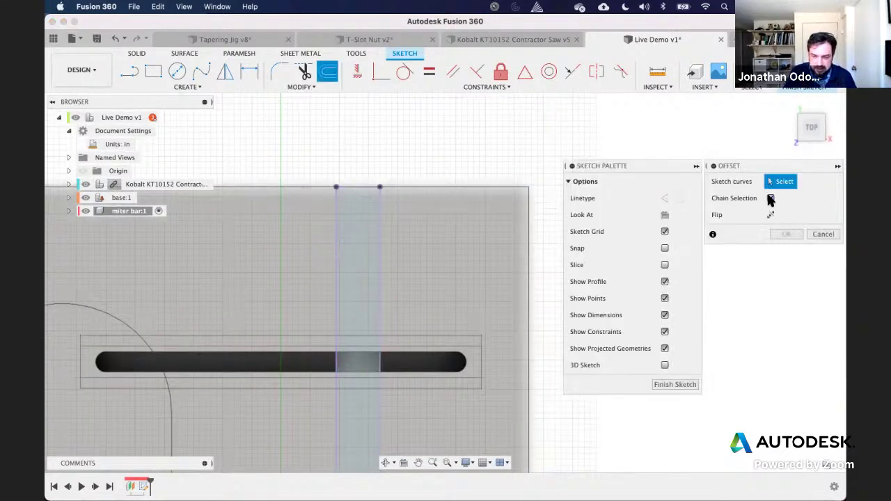
left_click(337, 225)
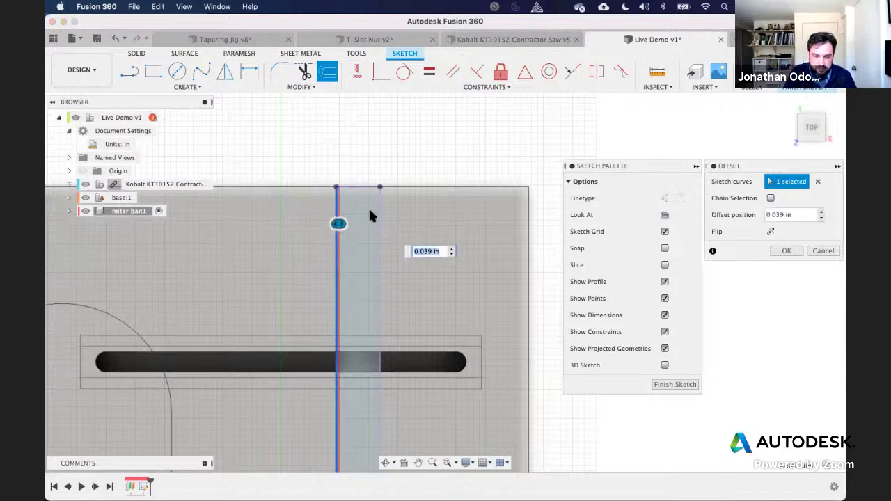
type(".02")
key("Return")
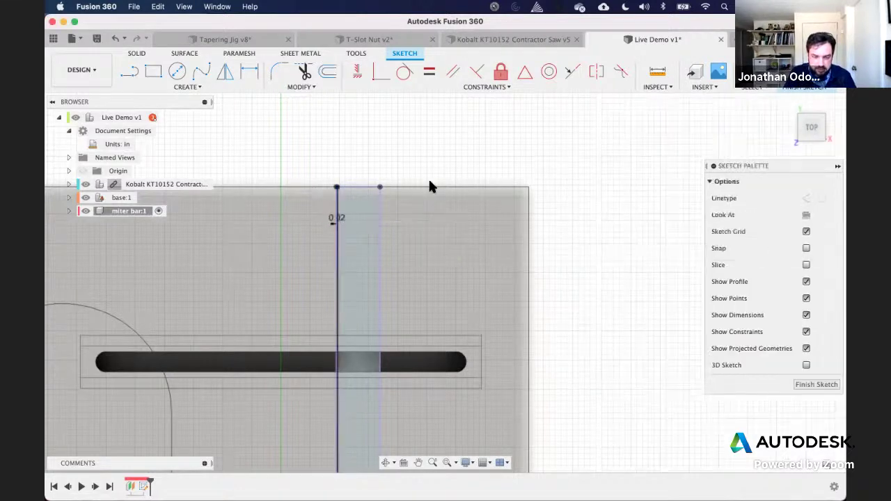
Step: Offset the projected miter slot's long edge farther from the blade inward by 0.02 in, with chain selection off
right_click(425, 172)
left_click(446, 179)
left_click(380, 220)
type(".")
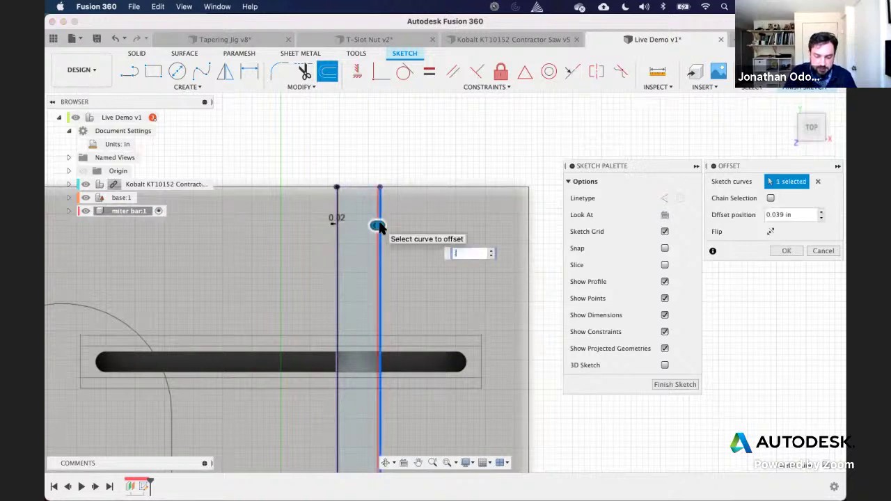
type("0")
key("BackSpace")
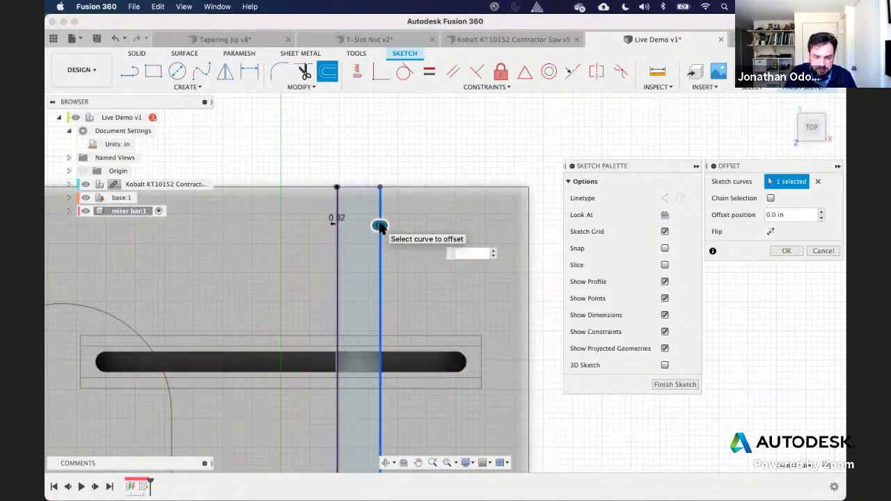
key("BackSpace")
type("-.02")
key("Return")
Step: Link the second offset's dimension to the first offset's dimension so both clearances share one value
double_click(373, 217)
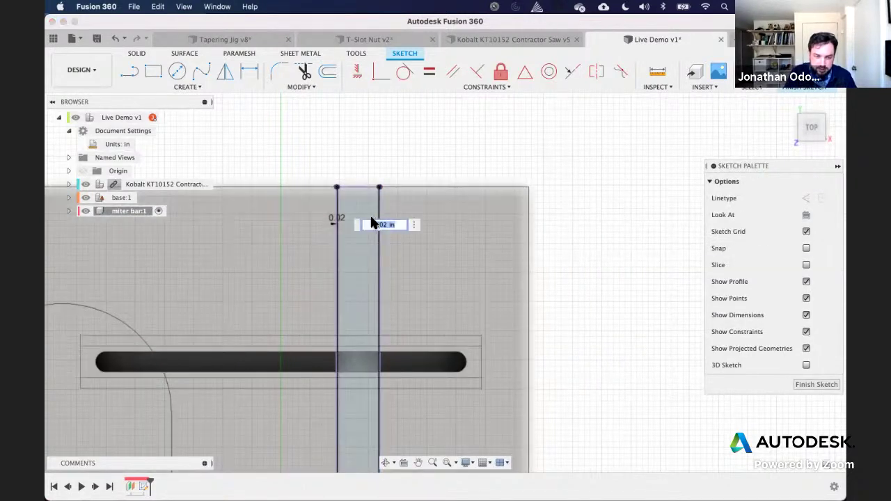
left_click(331, 217)
key("Return")
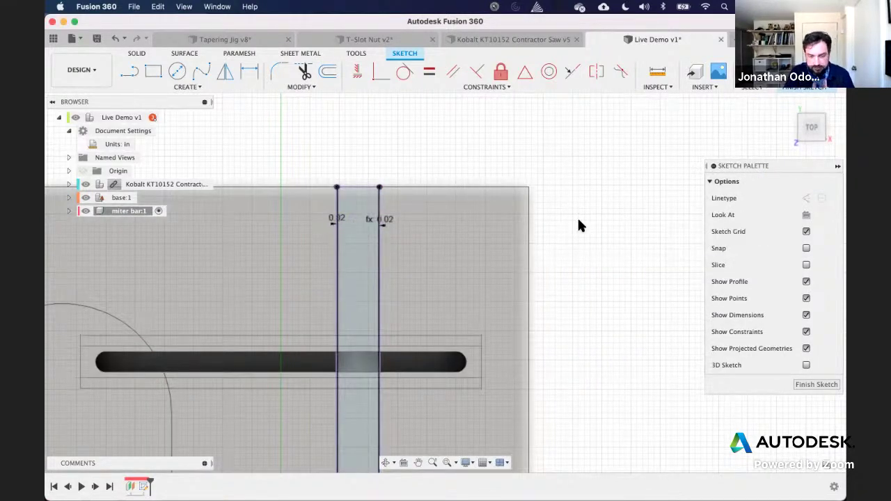
Step: Extrude the strip profile between the two offset lines 3/8 in down into the miter slot as a new body
scroll(579, 225, "down", 4)
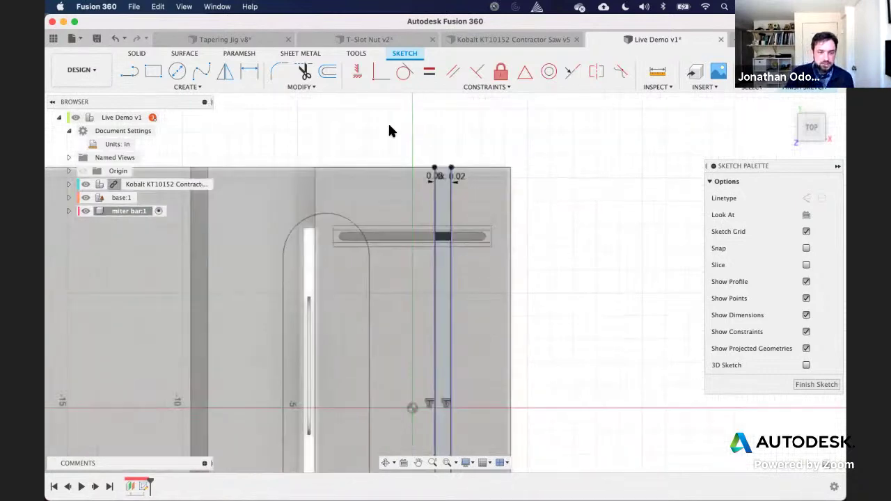
left_click(138, 54)
middle_click_drag(529, 251, 469, 304, "shift")
key("e")
left_click(411, 306)
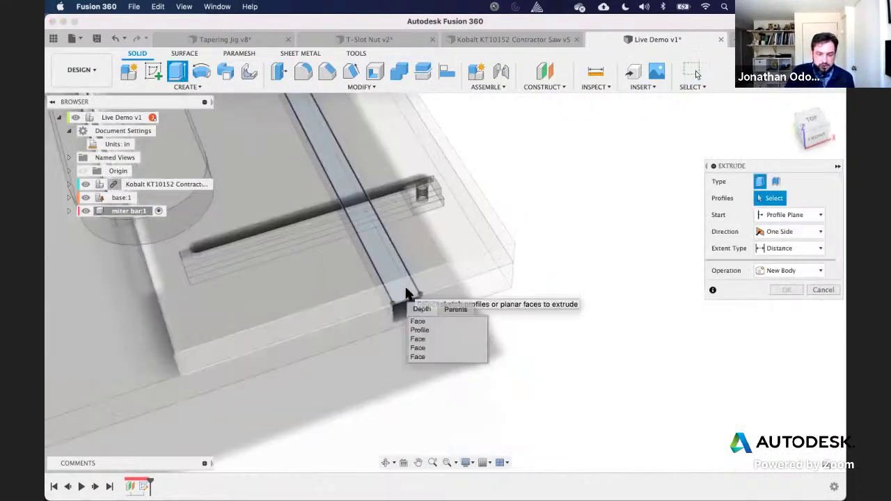
left_click(422, 329)
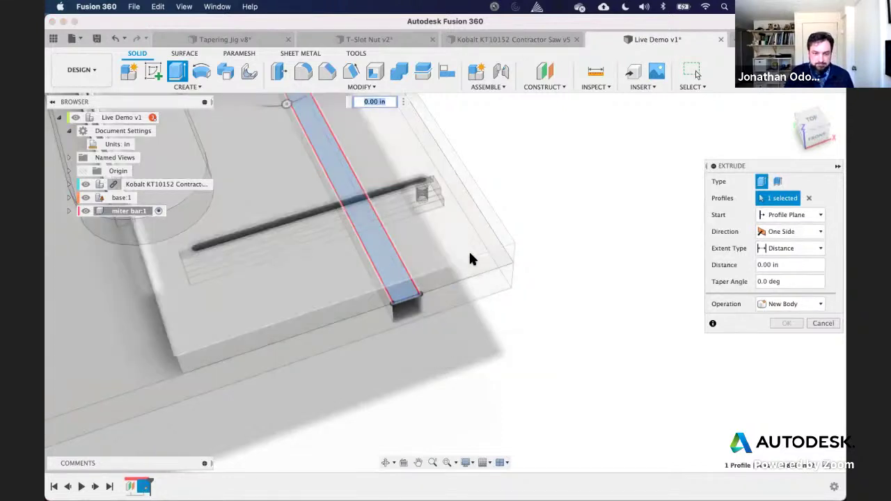
middle_click_drag(470, 254, 496, 300)
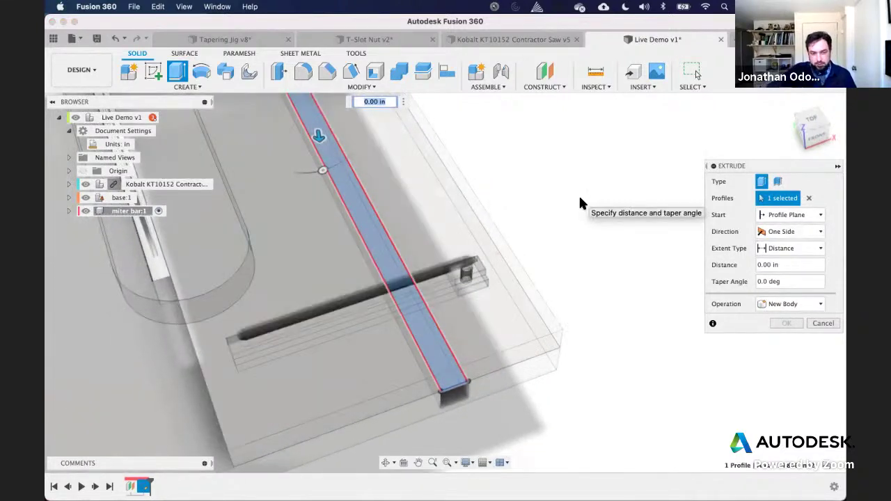
type("3/8")
key("Return")
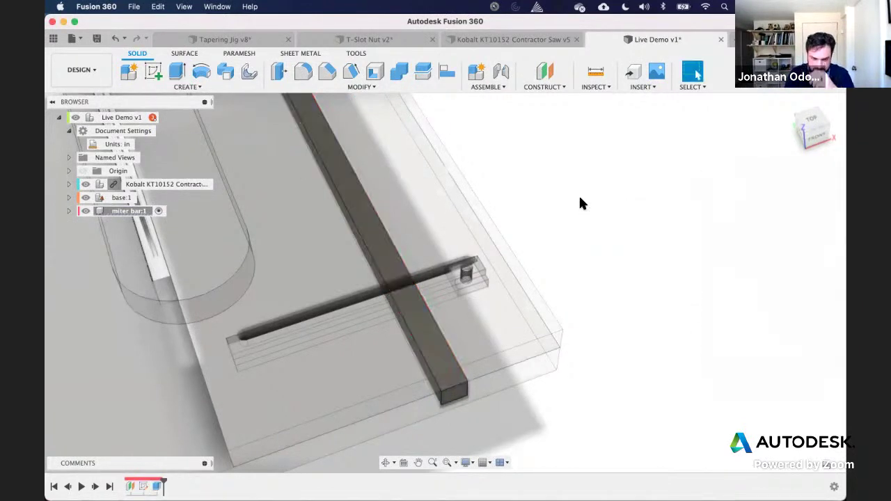
scroll(539, 195, "right", 1, "shift")
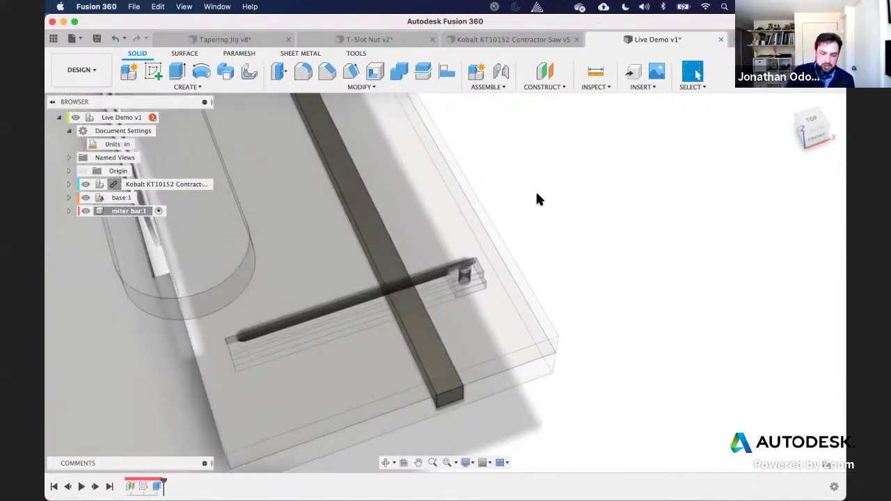
scroll(536, 193, "up", 3)
scroll(537, 194, "down", 4)
scroll(537, 194, "up", 3)
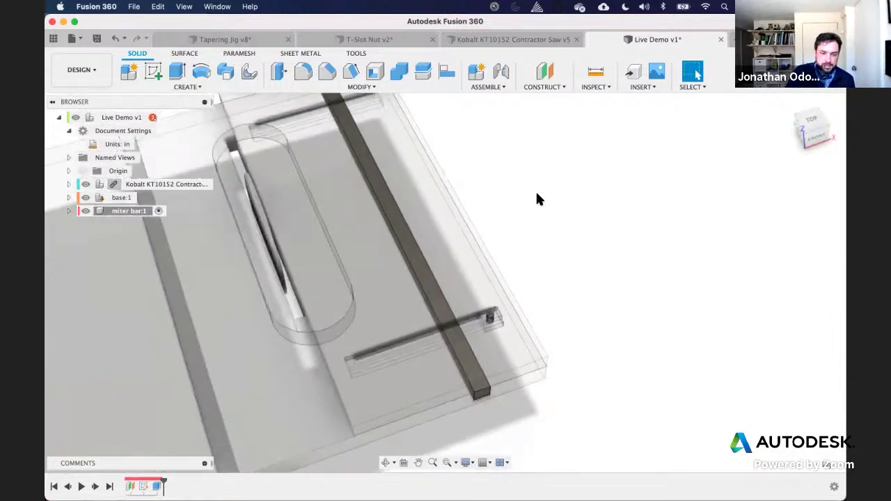
middle_click_drag(536, 194, 550, 170, "shift")
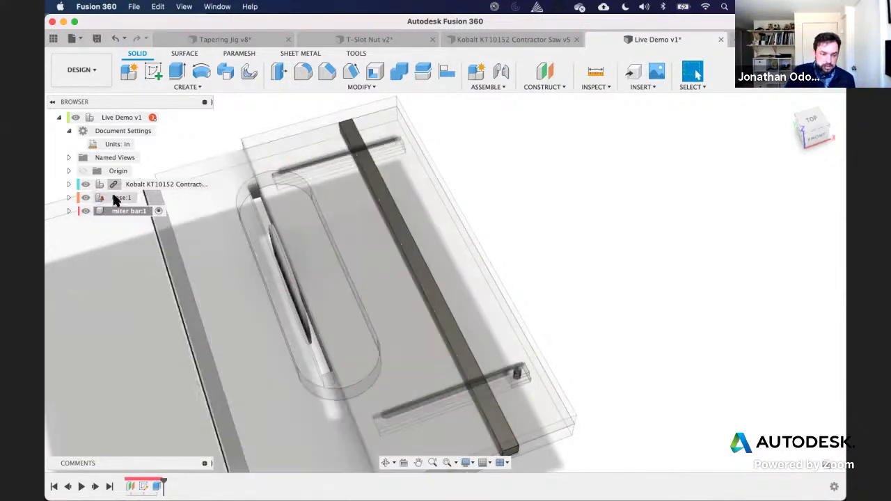
Step: Insert the McMaster-Carr brass screw-to-expand insert 92395A030 into the miter bar component as a 3-D STEP model
left_click(641, 87)
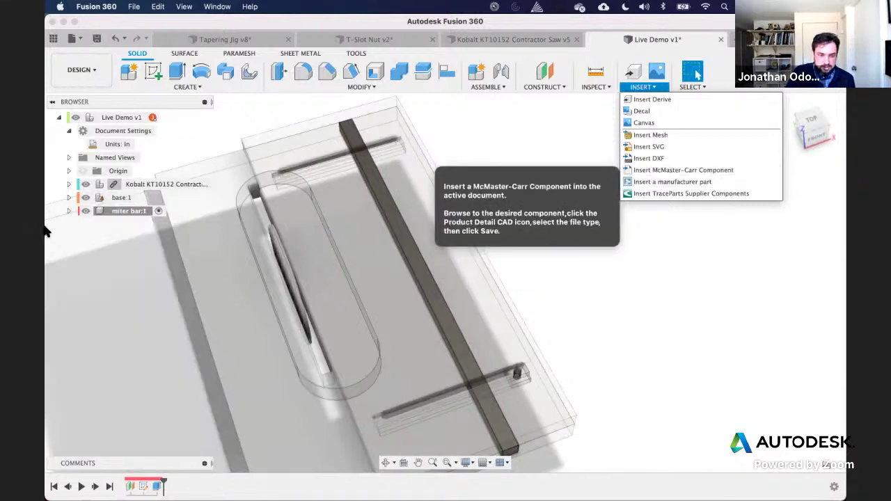
left_click(68, 211)
left_click(644, 87)
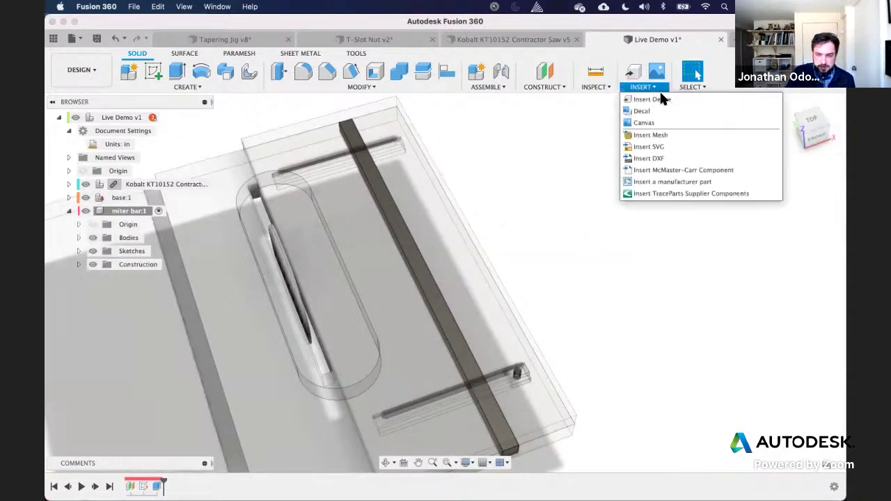
left_click(717, 169)
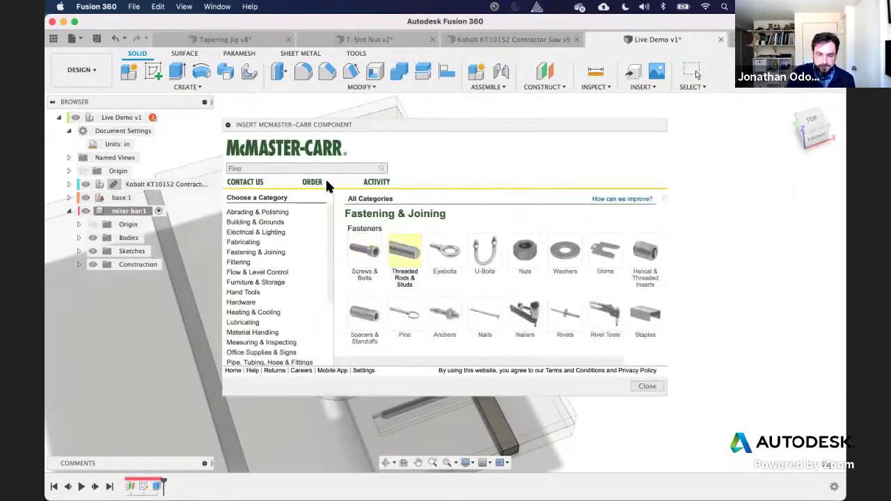
key("super+Tab")
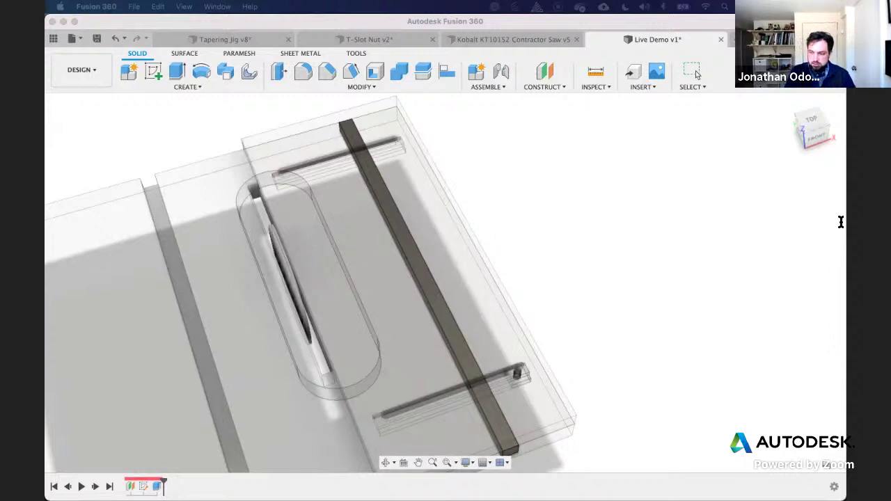
left_click(659, 178)
left_click(317, 171)
key("Return")
left_click(371, 293)
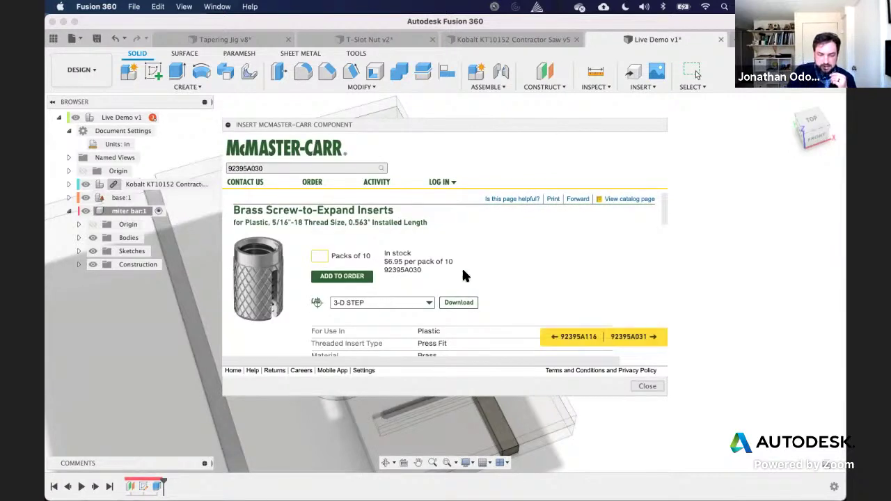
left_click(464, 303)
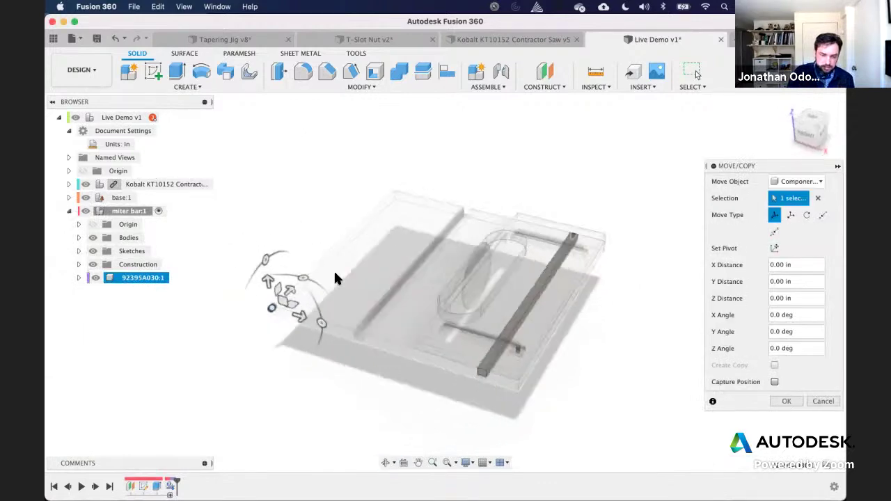
Step: Rotate the inserted brass insert 90 degrees about the X axis so that it stands upright
scroll(335, 273, "up", 3)
scroll(264, 246, "left", 5)
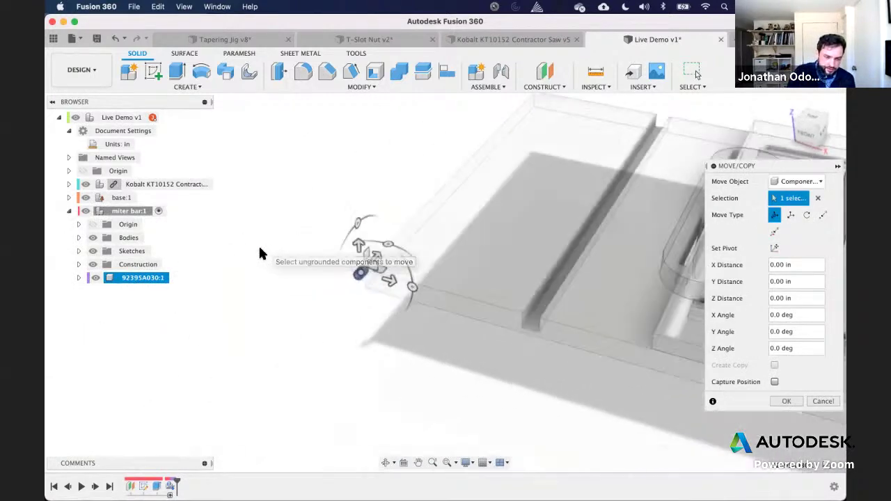
scroll(259, 248, "right", 3)
scroll(264, 243, "up", 4)
left_click(174, 236)
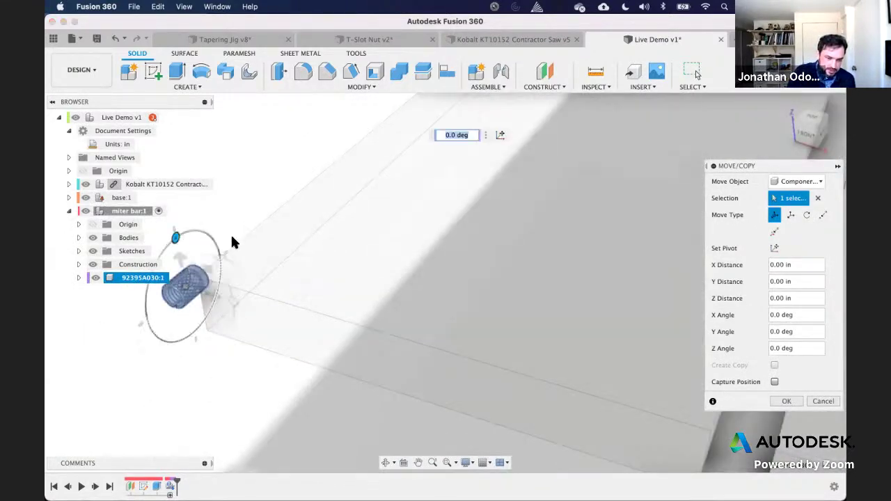
left_click_drag(175, 237, 233, 241)
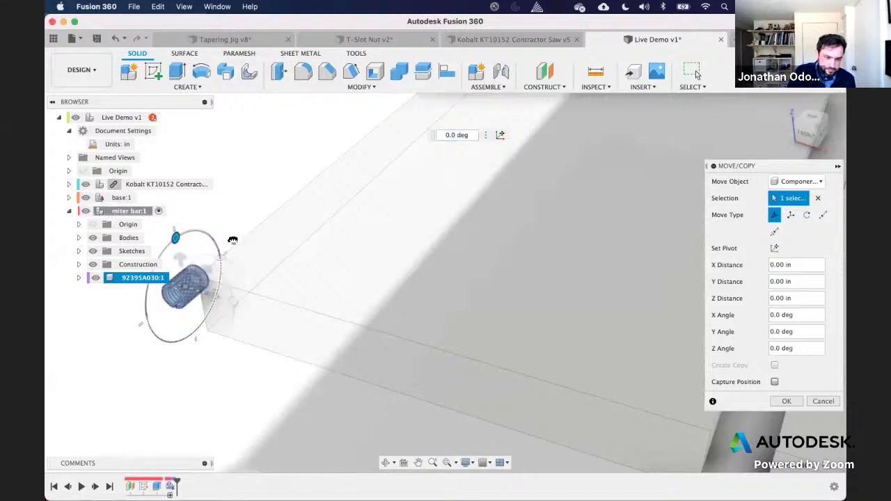
type("90")
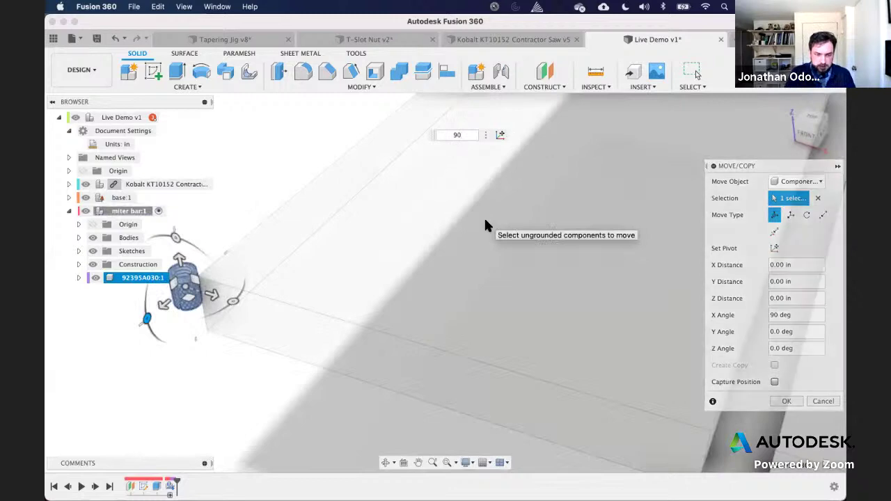
key("Return")
Step: Select the flat ring face at the brass insert's open end and look at it straight on
scroll(449, 246, "down", 8)
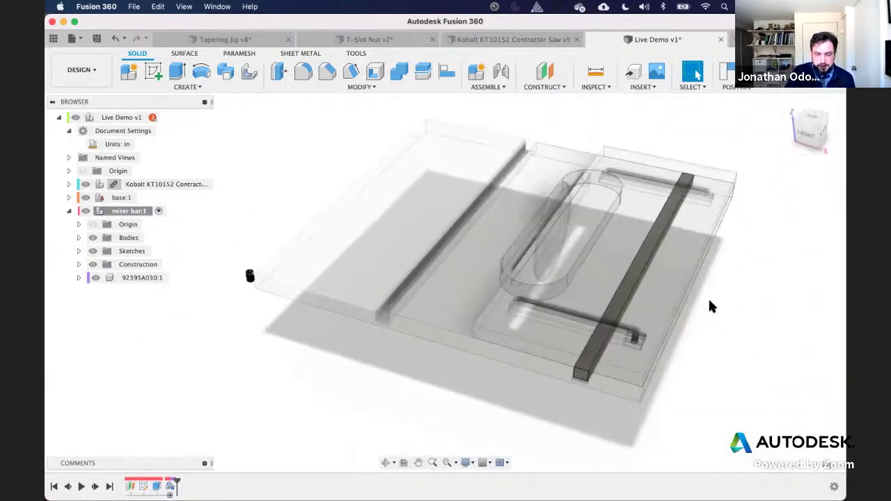
middle_click_drag(731, 367, 693, 365, "shift")
scroll(284, 187, "up", 5)
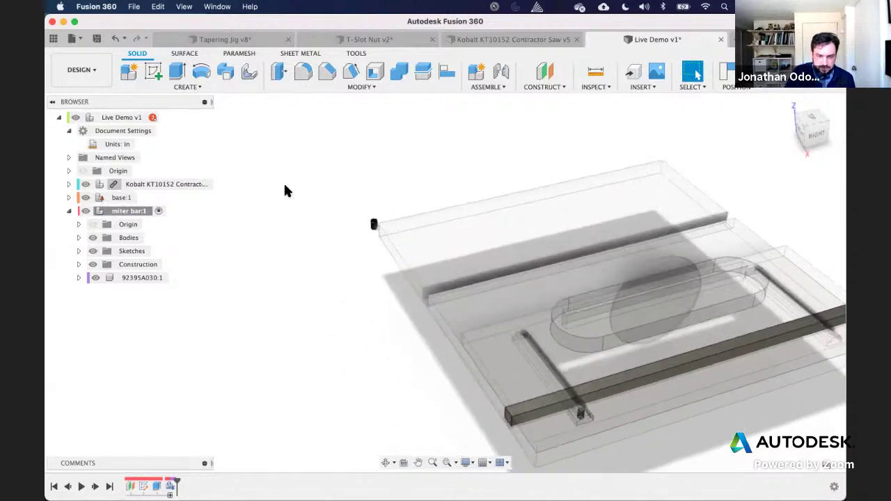
scroll(285, 187, "up", 5)
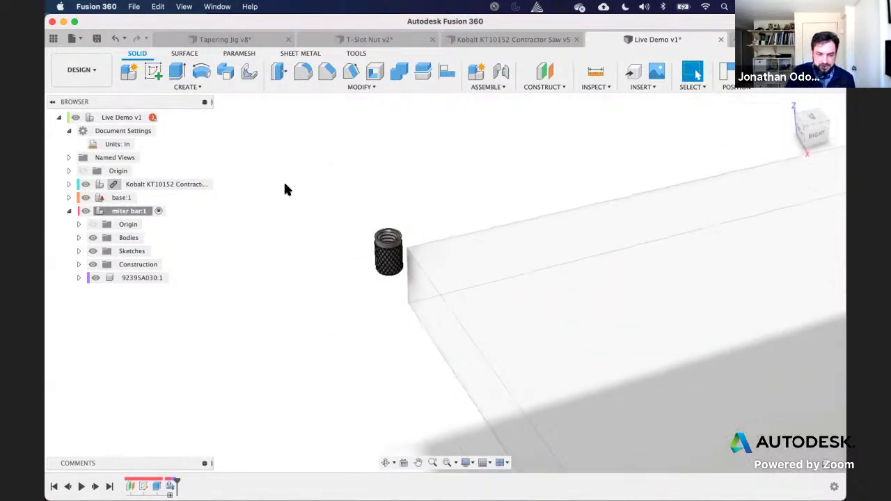
scroll(285, 188, "up", 4)
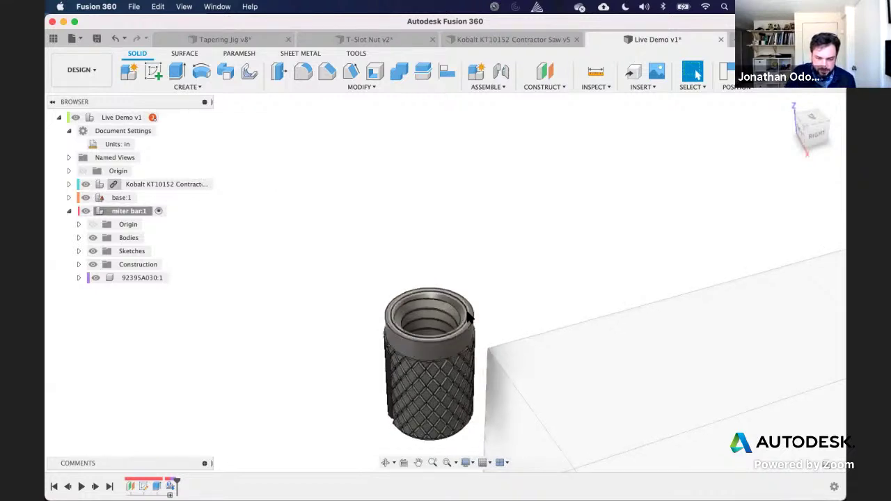
mouse_move(480, 304)
middle_mouse_down("shift")
mouse_move(508, 295)
mouse_move(468, 309)
middle_mouse_up("shift")
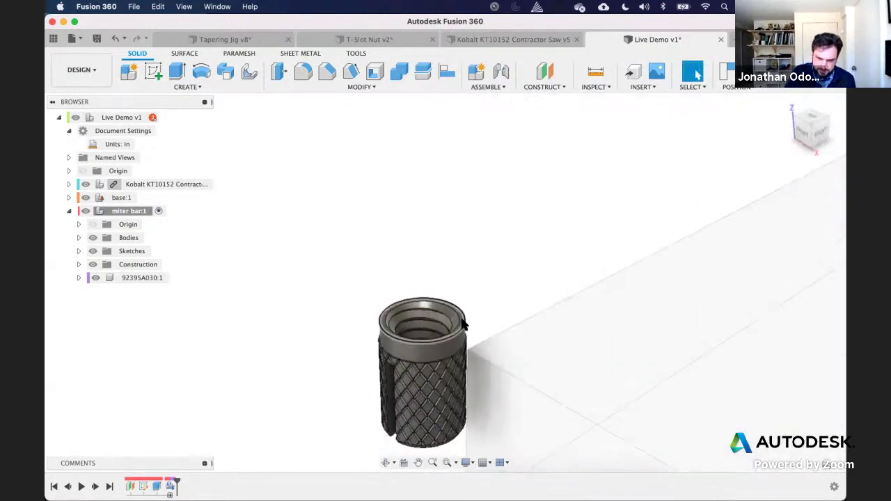
left_click(463, 324)
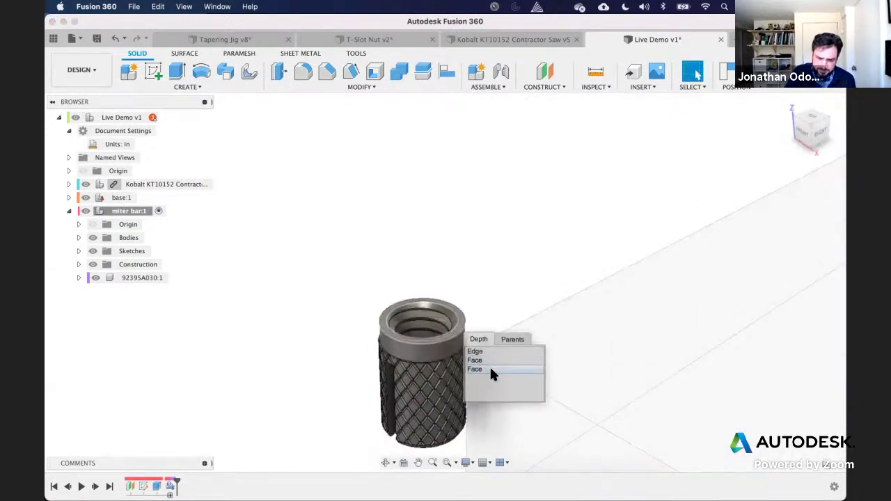
left_click(489, 365)
scroll(511, 210, "down", 1)
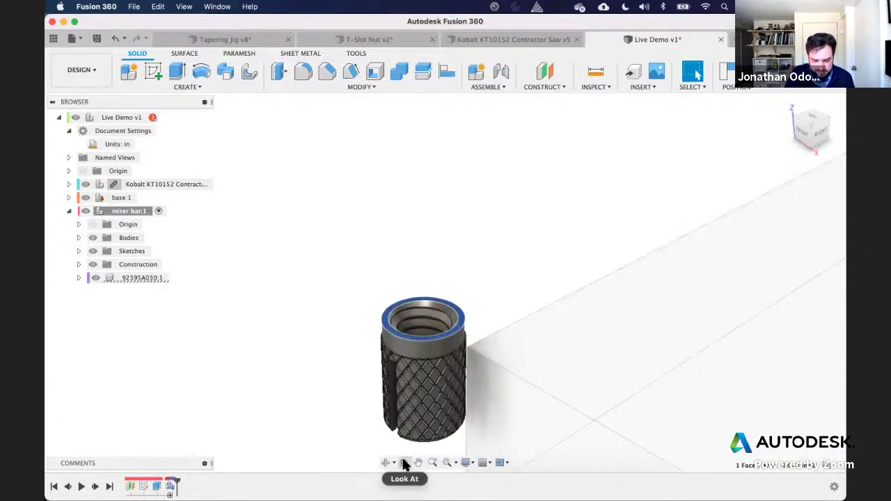
scroll(462, 307, "down", 1)
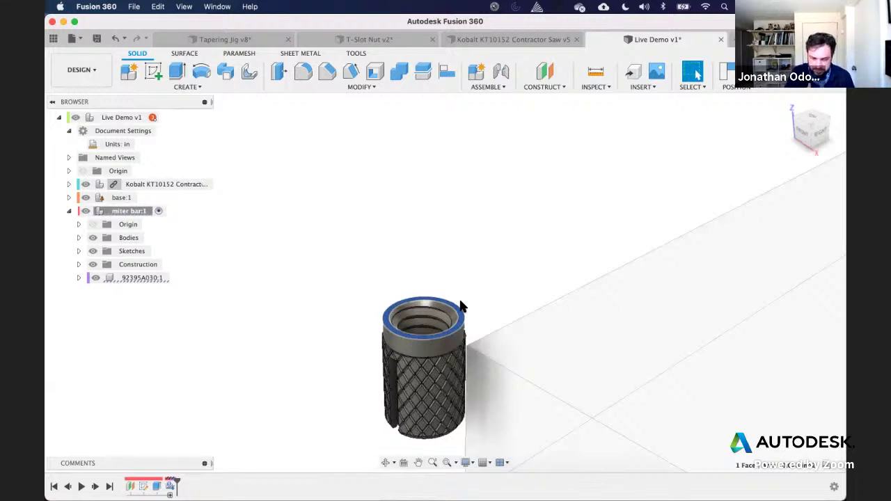
scroll(456, 289, "up", 1)
scroll(458, 289, "up", 1)
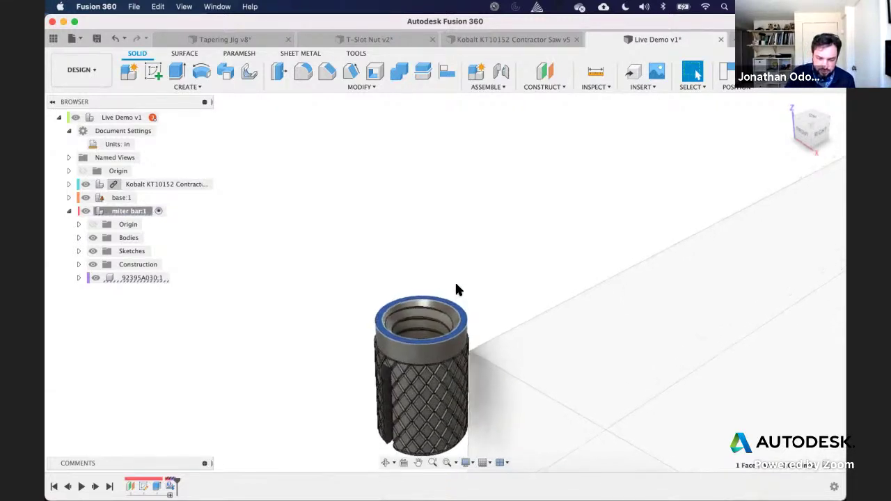
left_click(403, 465)
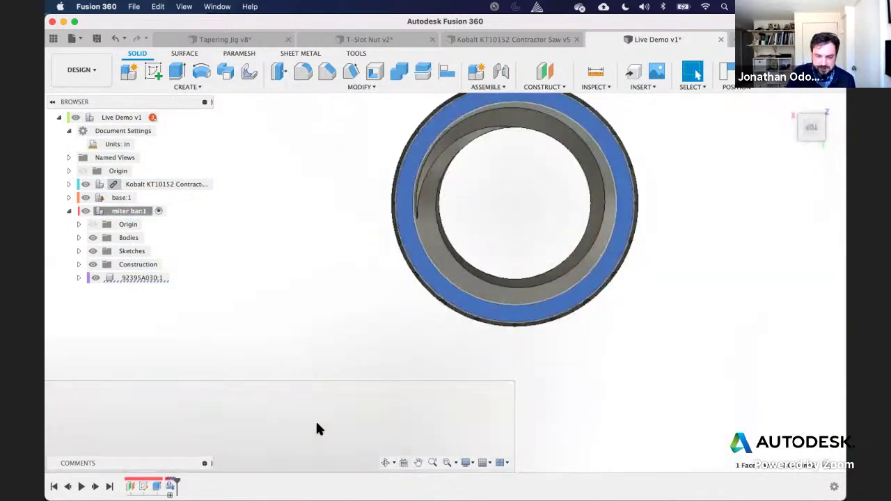
Step: Select an outer rim edge of the brass insert to check its size
scroll(714, 266, "up", 3)
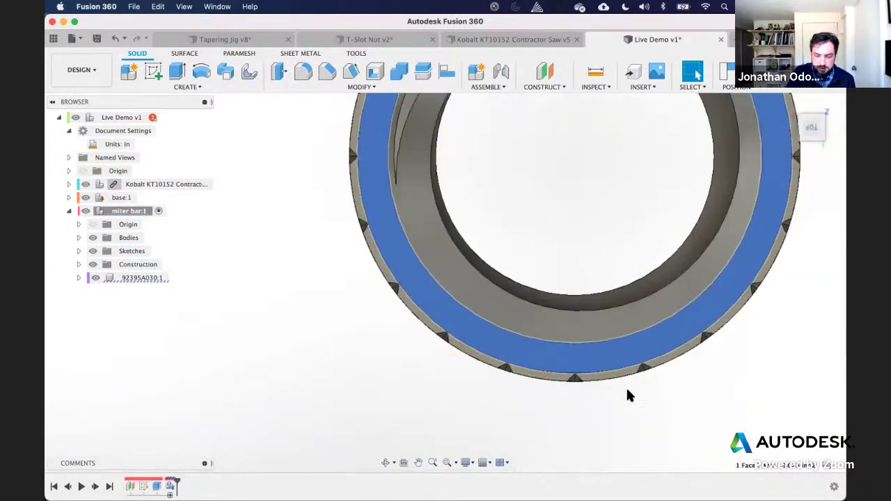
scroll(627, 390, "right", 3)
scroll(627, 391, "down", 2)
scroll(628, 391, "up", 2)
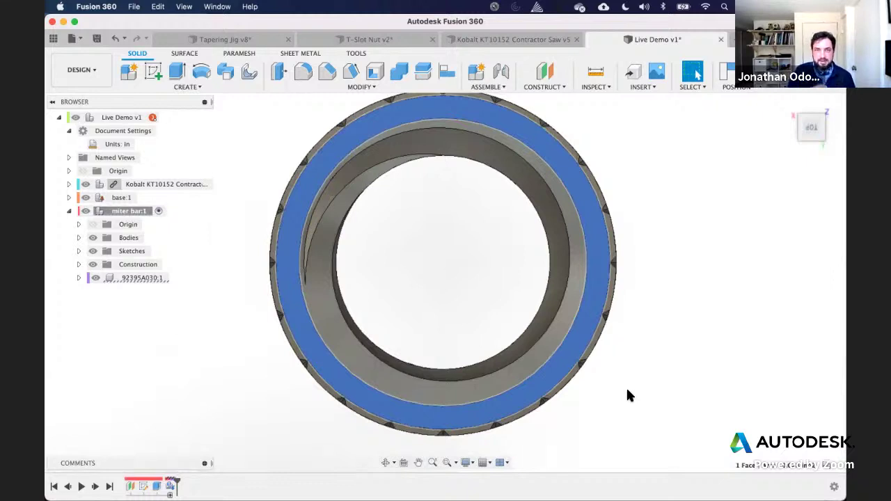
left_click(412, 433)
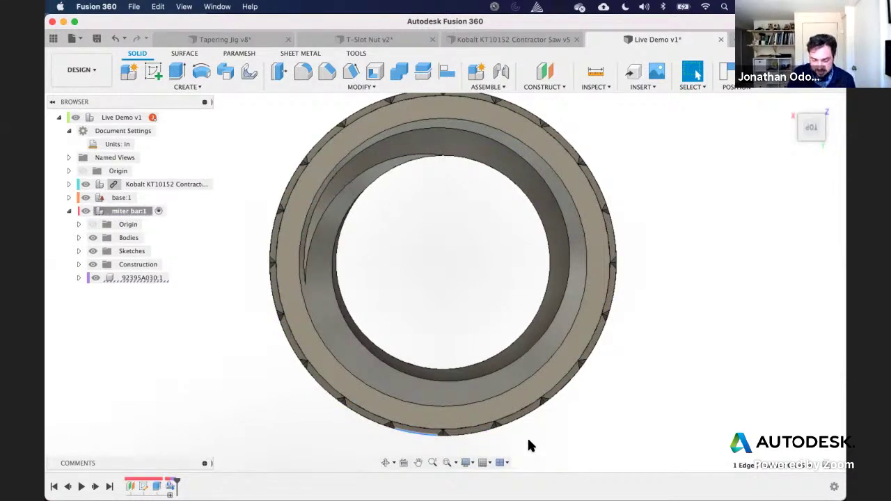
Step: Hide the base component so that the miter bar lies exposed in the saw table slot
scroll(529, 440, "down", 10)
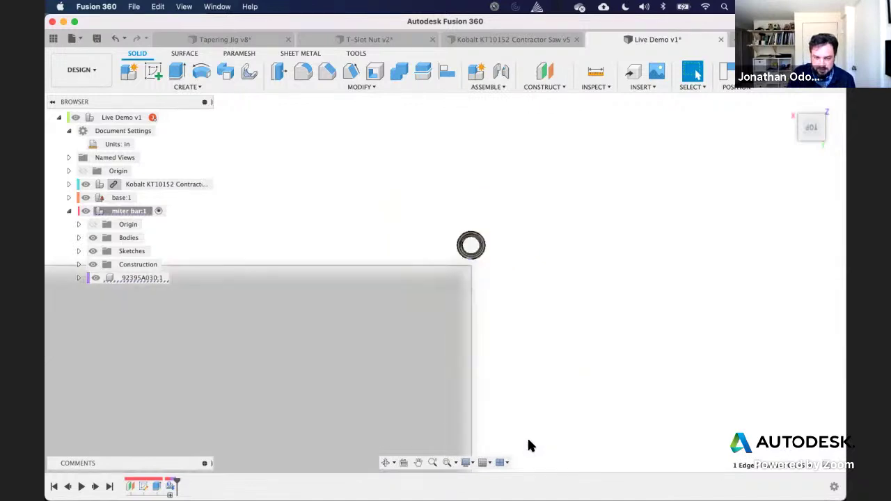
scroll(527, 446, "down", 2)
scroll(527, 445, "up", 5)
scroll(527, 446, "down", 2)
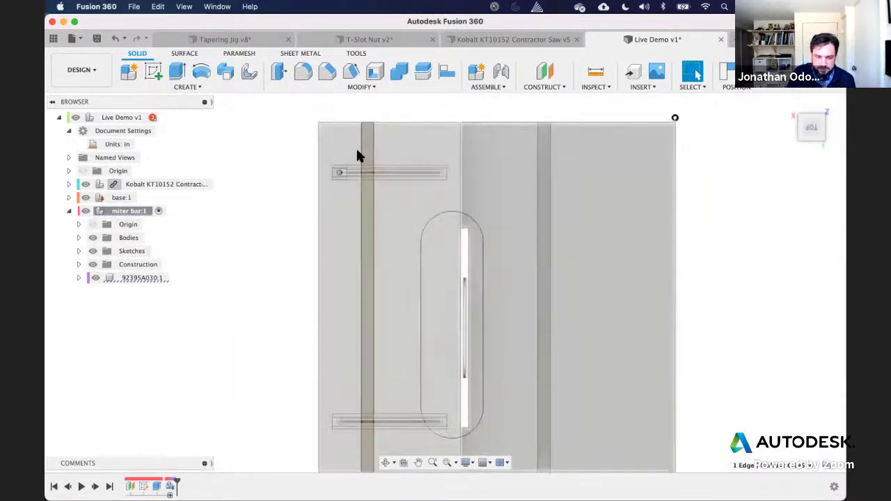
scroll(577, 134, "up", 2)
scroll(577, 134, "left", 2)
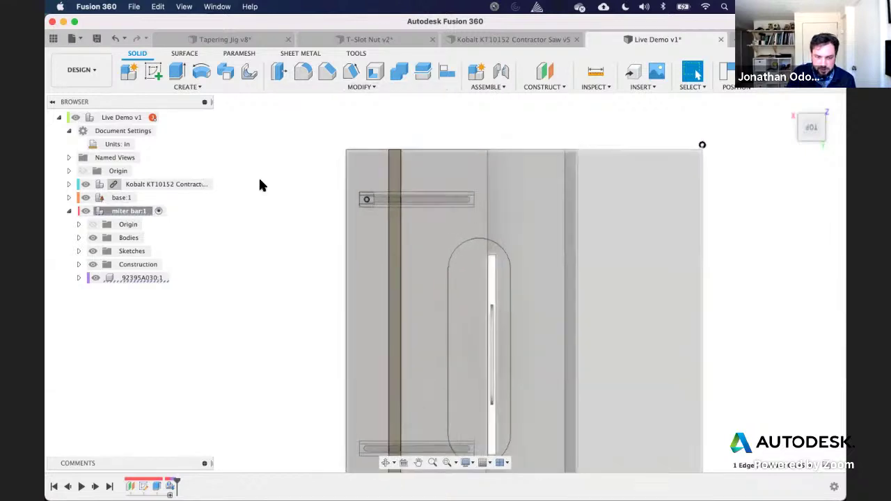
left_click(85, 198)
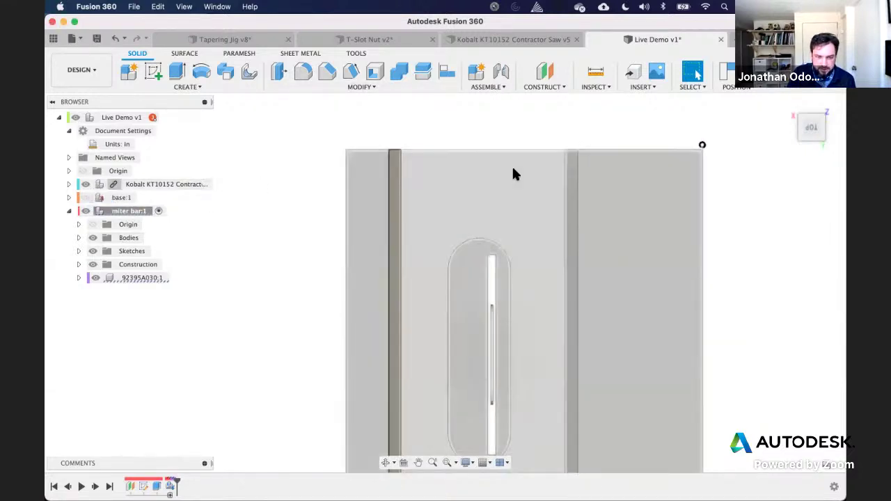
Step: Start a sketch on the miter bar's top face, capturing the current position of the moved components
left_click(380, 166)
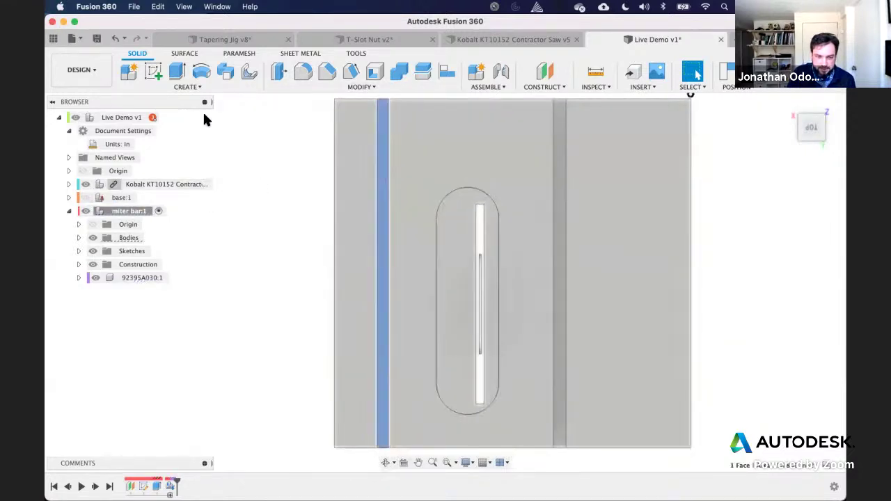
left_click(155, 72)
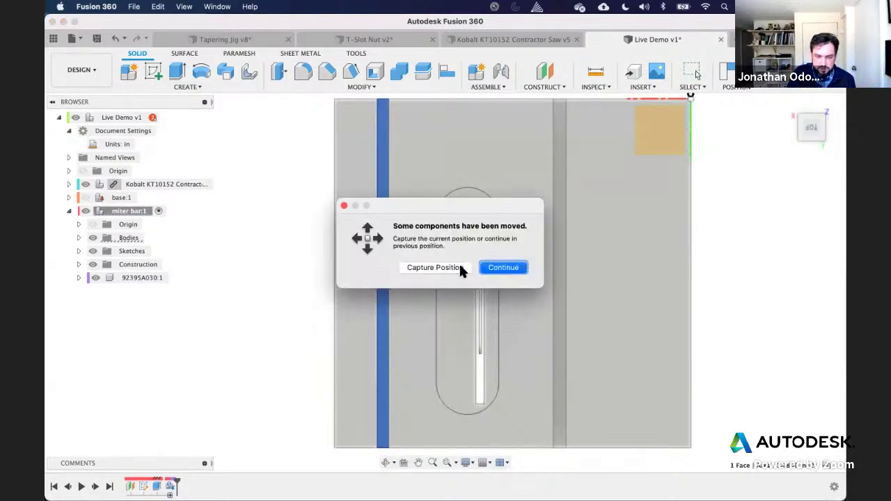
left_click(460, 267)
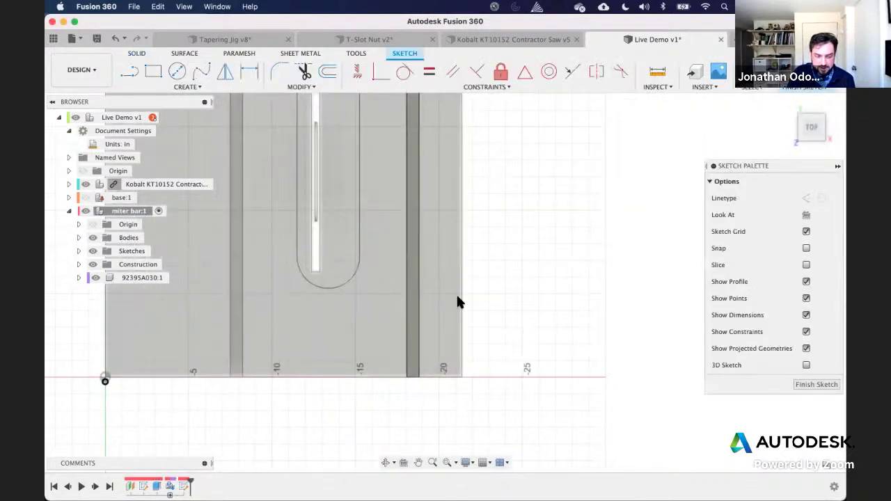
Step: Draw a centre line along the miter bar between the midpoints of its end edges and make it a construction line
left_click(133, 73)
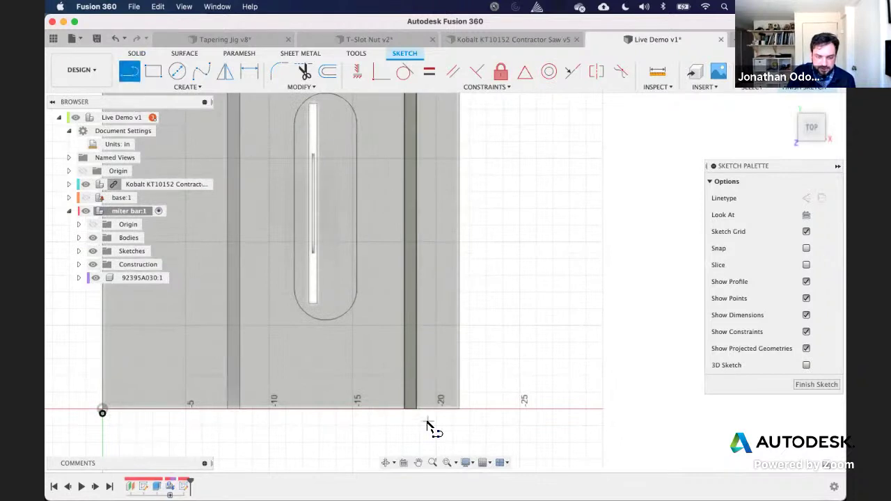
left_click(411, 414)
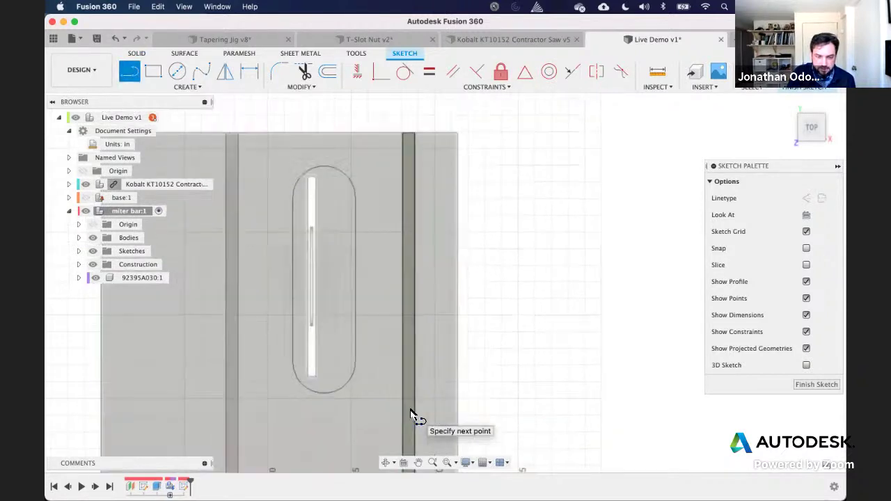
left_click(416, 162)
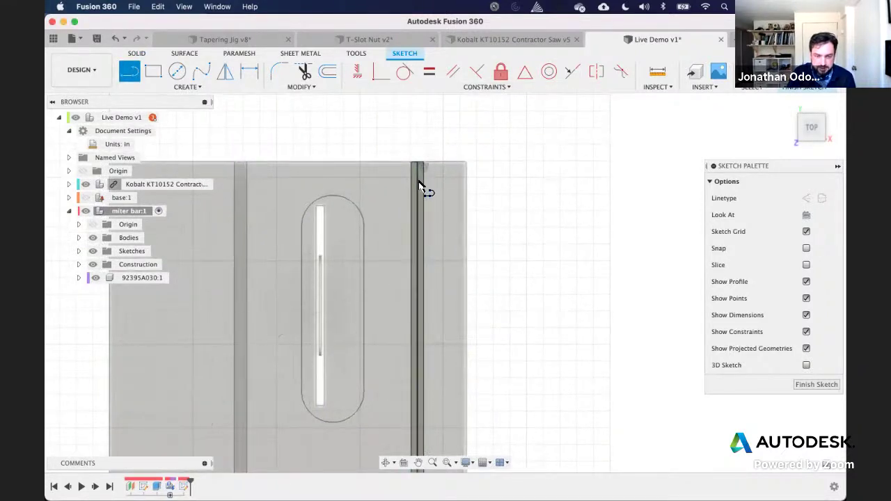
key("Escape")
left_click(417, 181)
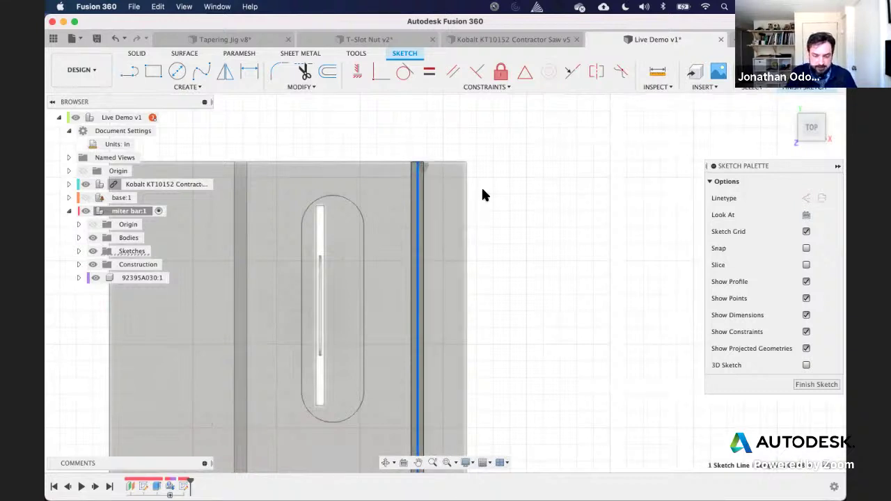
scroll(481, 186, "down", 3)
key("x")
Step: Sketch a circle on the centre line near the front end of the miter bar with a diameter of .19*2 in
scroll(509, 207, "up", 5)
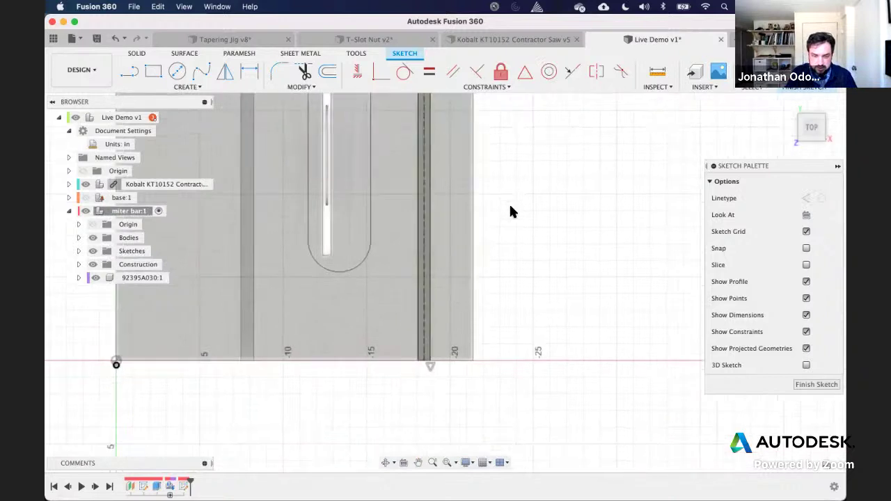
left_click(177, 71)
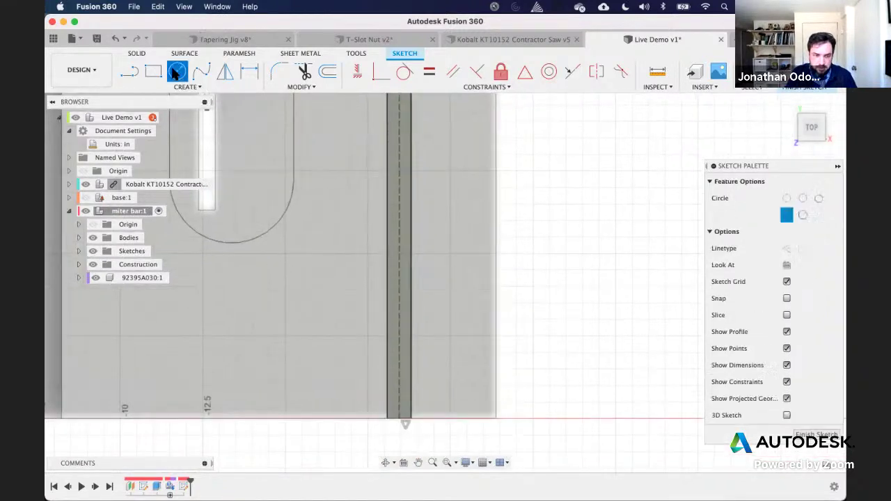
left_click(399, 363)
type(".19*2")
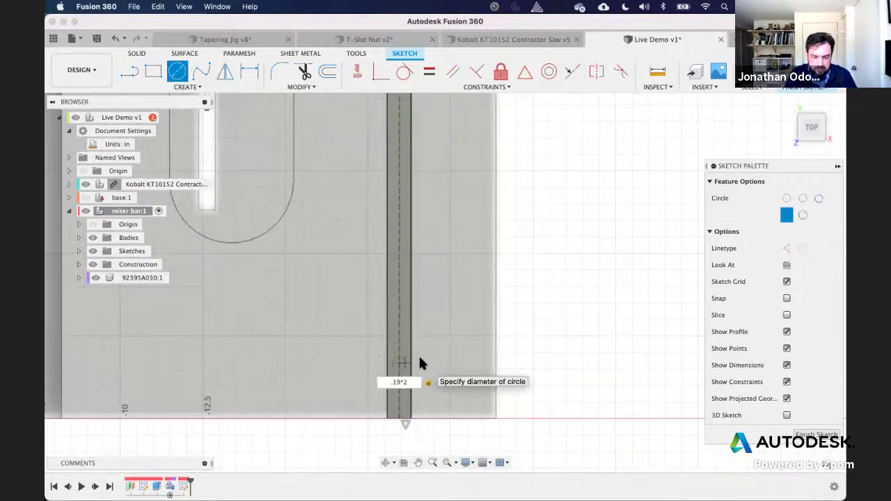
key("Return")
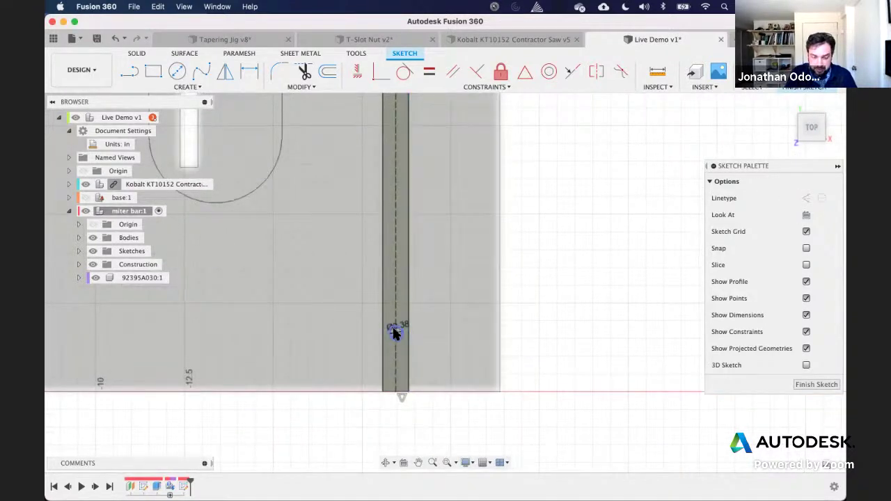
left_click(395, 330)
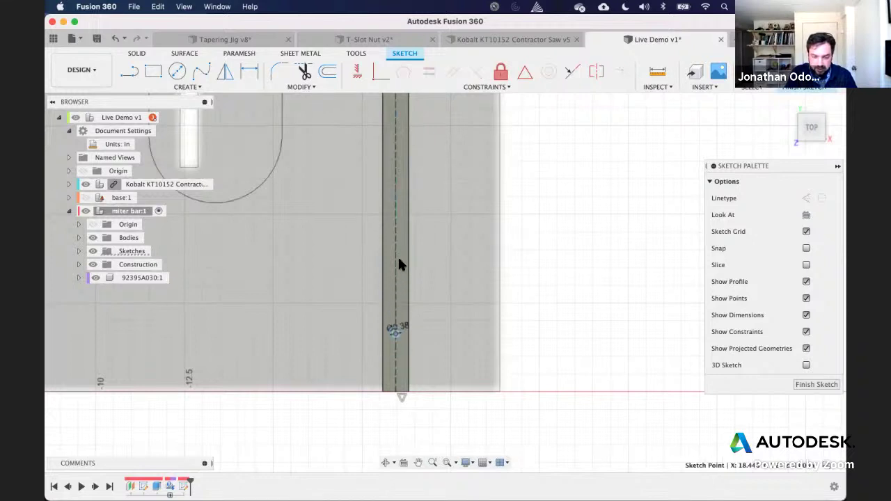
Step: Show the base component again to compare the circle's position with the nearby T-slot
scroll(610, 318, "right", 2)
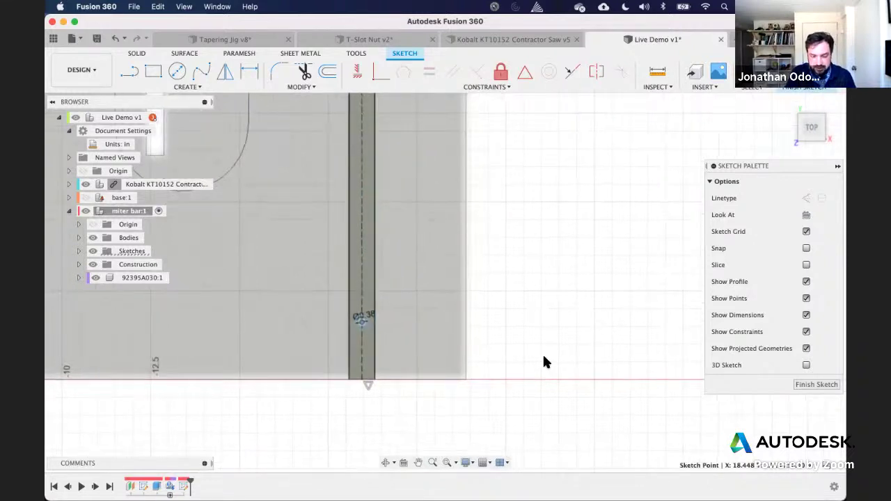
scroll(542, 353, "down", 3)
left_click(85, 198)
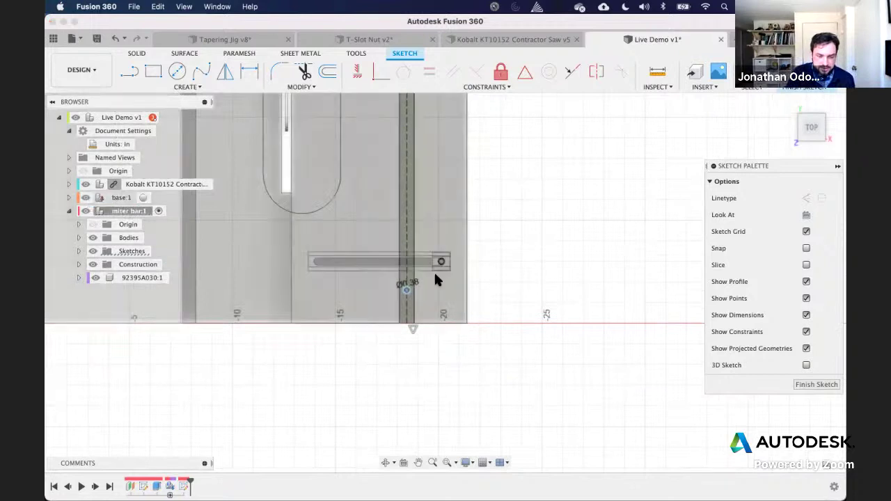
scroll(438, 274, "up", 2)
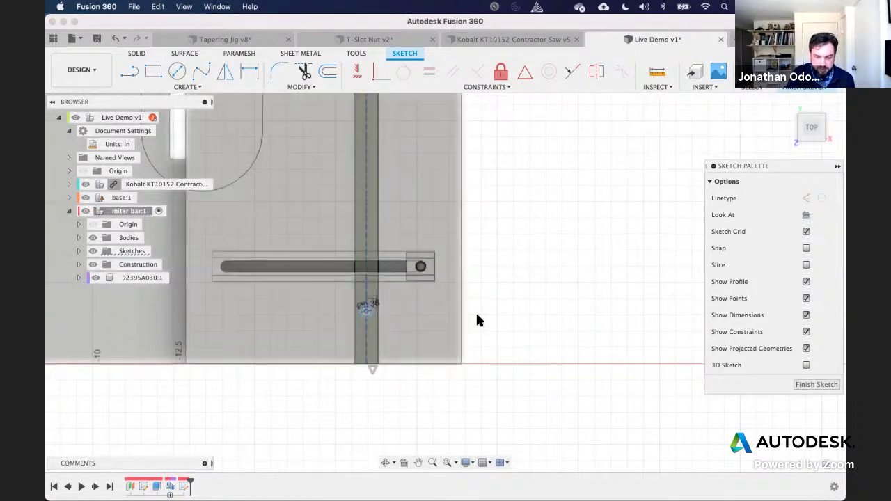
scroll(476, 312, "up", 2)
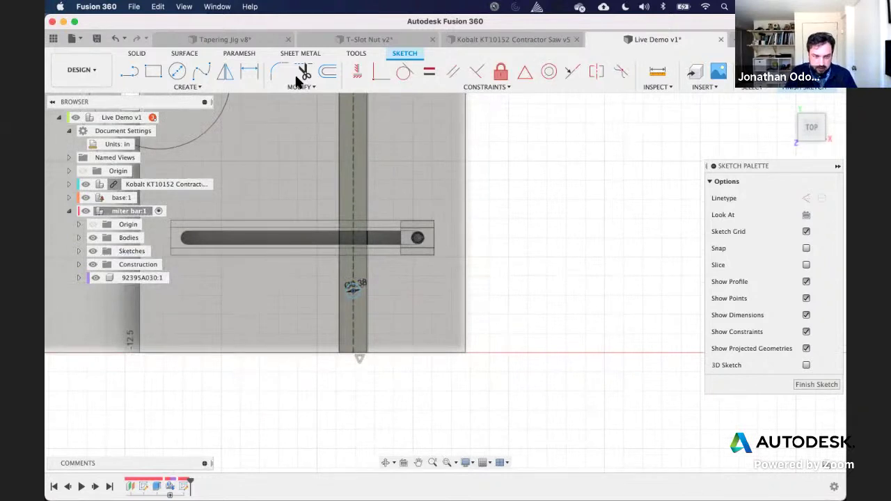
Step: Dimension the circle's centre 1.5 in from the near end of the miter bar
left_click(251, 70)
left_click(353, 354)
left_click(354, 290)
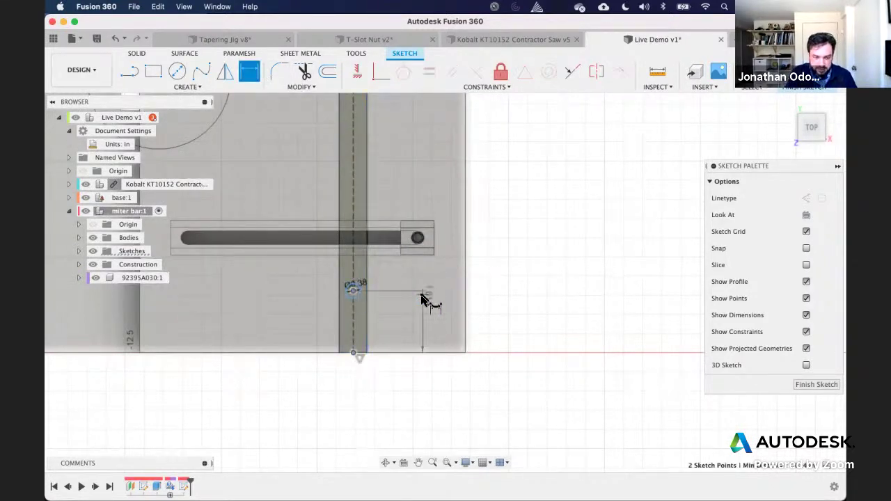
left_click(421, 298)
type("1.5")
key("Return")
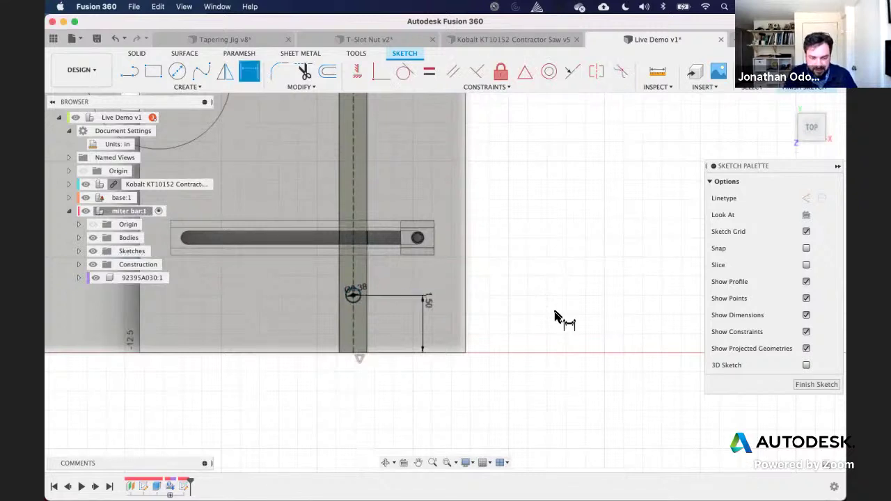
Step: Sketch a second circle at the centre line's midpoint and link its diameter to the first circle's 0.38 in diameter
scroll(555, 317, "down", 3)
scroll(555, 317, "up", 5)
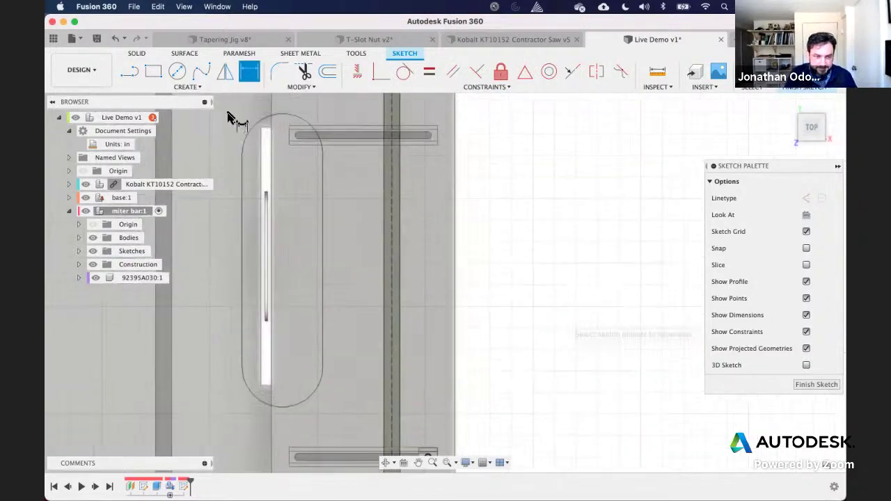
left_click(177, 71)
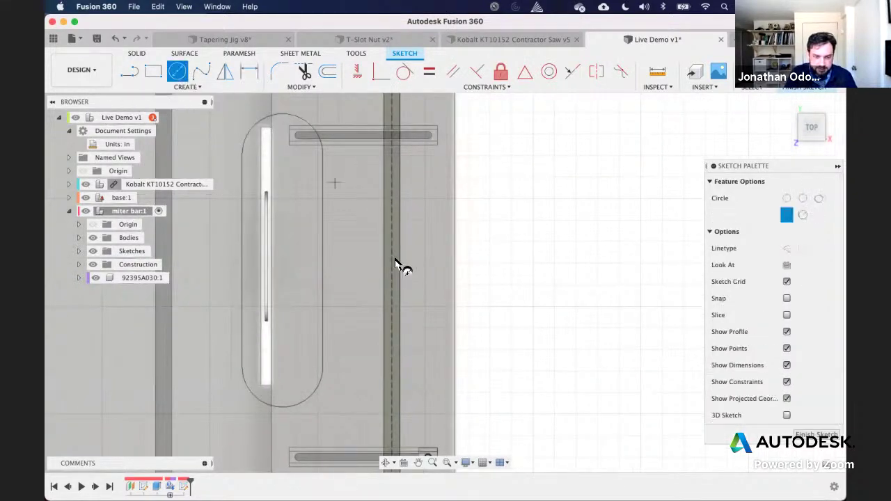
left_click(392, 294)
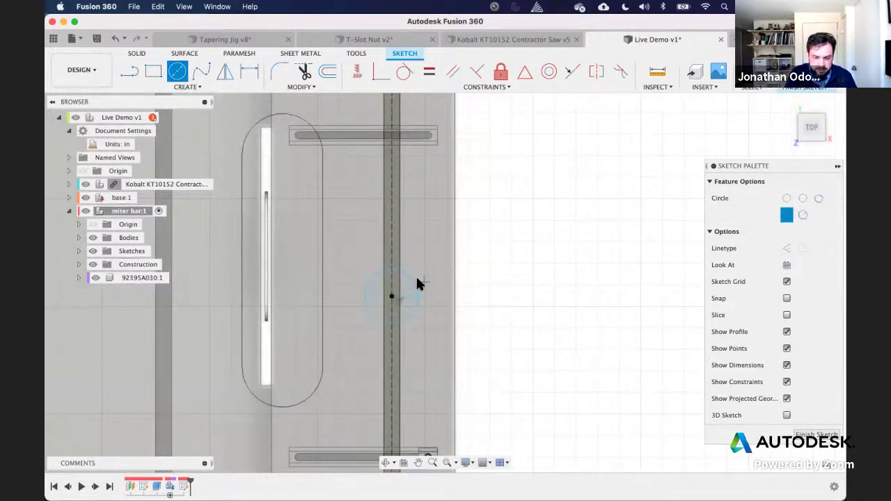
left_click(415, 283)
key("d")
left_click(418, 282)
left_click(425, 267)
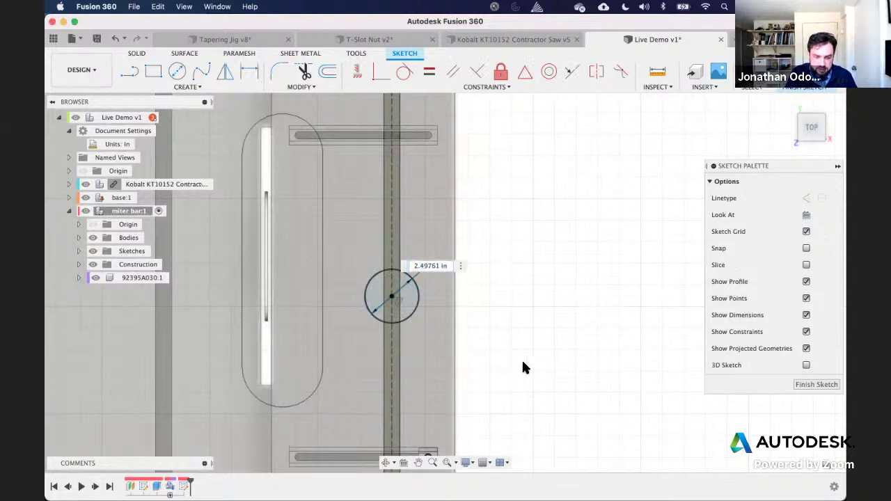
middle_click_drag(521, 358, 534, 253)
type(".375")
key("Return")
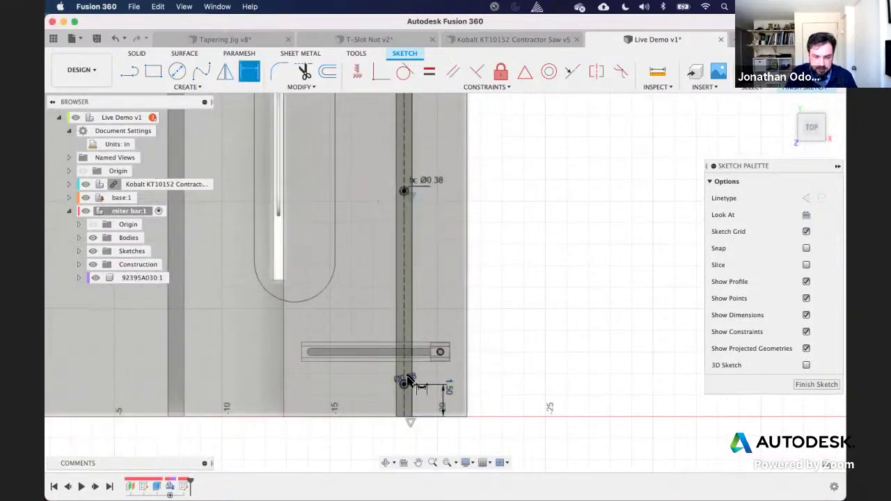
Step: Draw a line from the middle circle's centre out past the table edge and constrain it perpendicular to the centre line
scroll(585, 199, "right", 2)
scroll(589, 200, "up", 5)
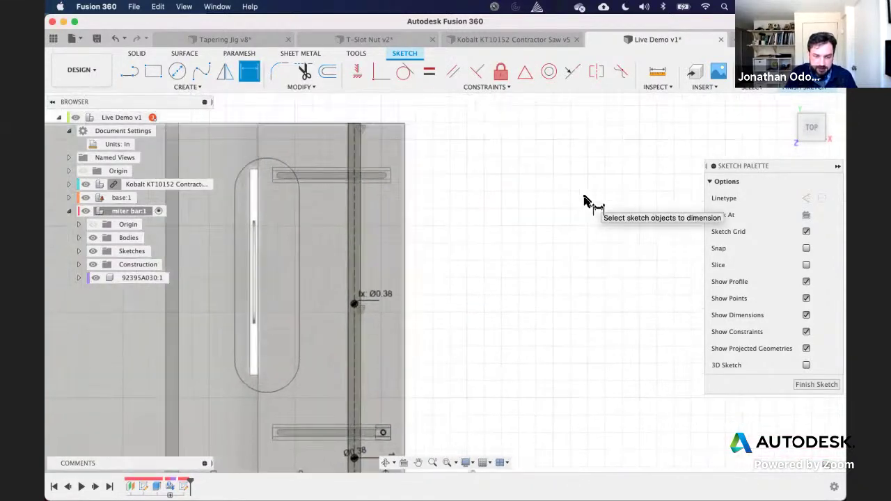
key("l")
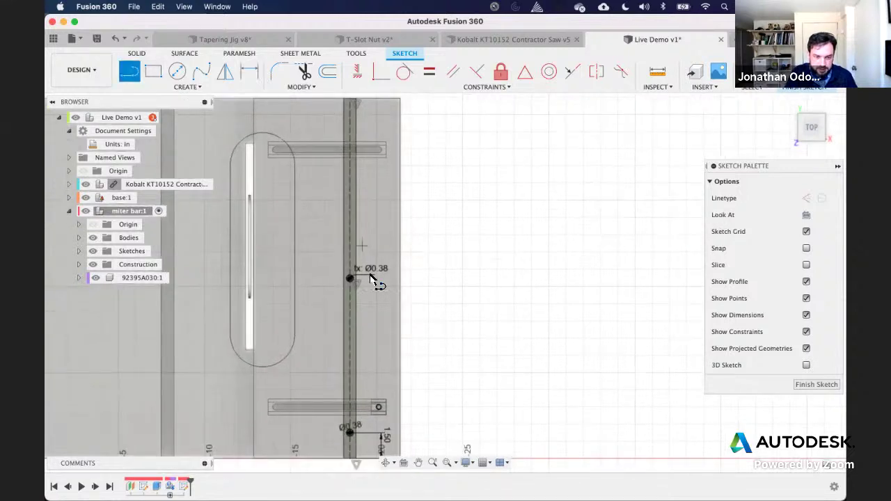
left_click(351, 279)
left_click(446, 273)
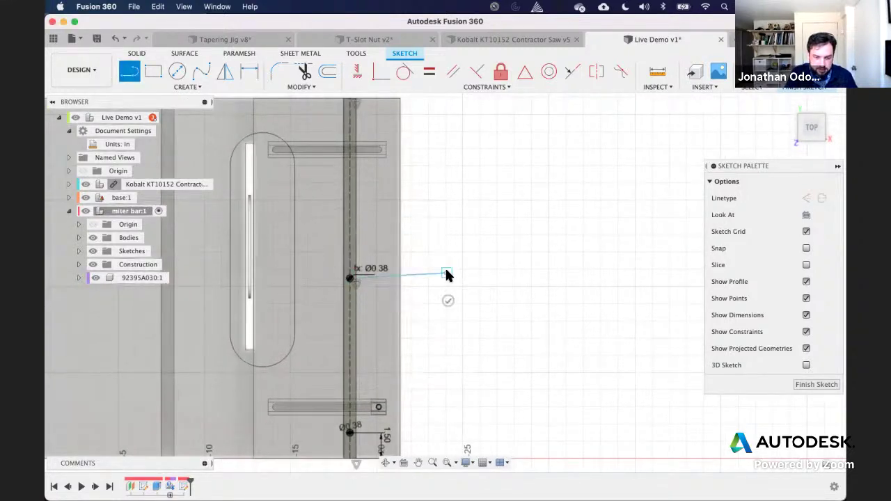
key("Escape")
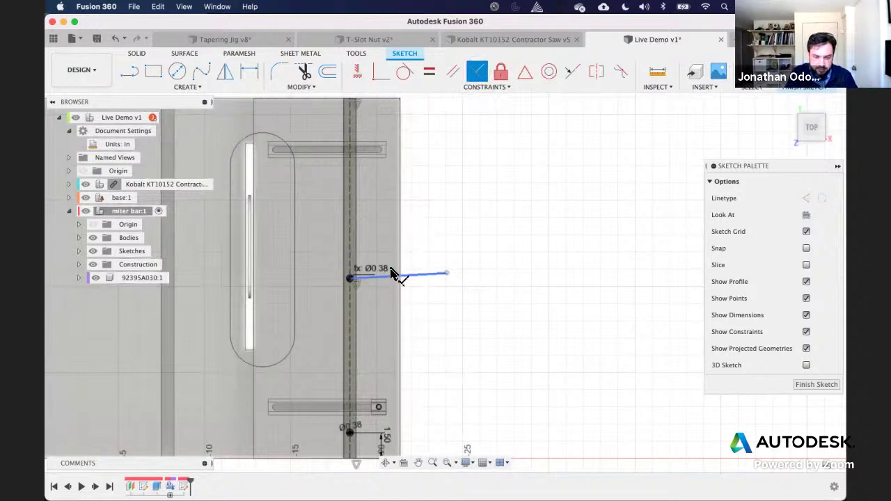
left_click(477, 73)
left_click(390, 276)
key("Escape")
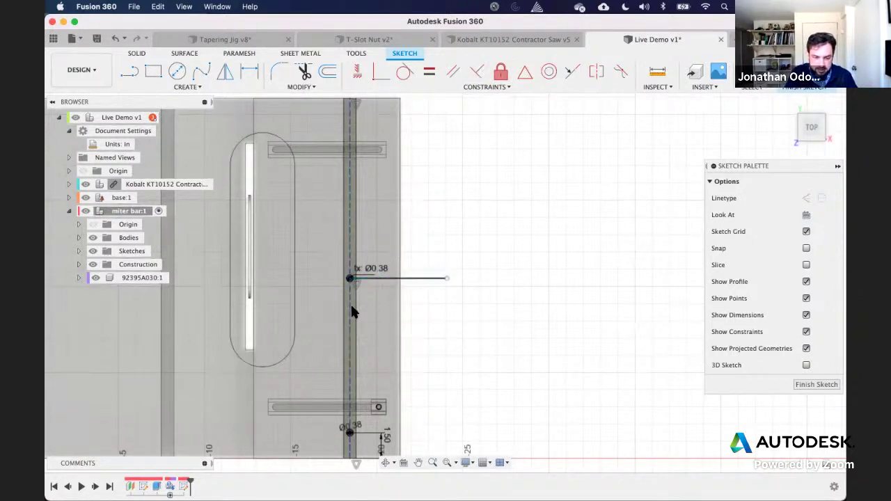
Step: Mirror the circle at the near end of the miter bar across the line perpendicular to the centre line
left_click_drag(309, 362, 365, 384)
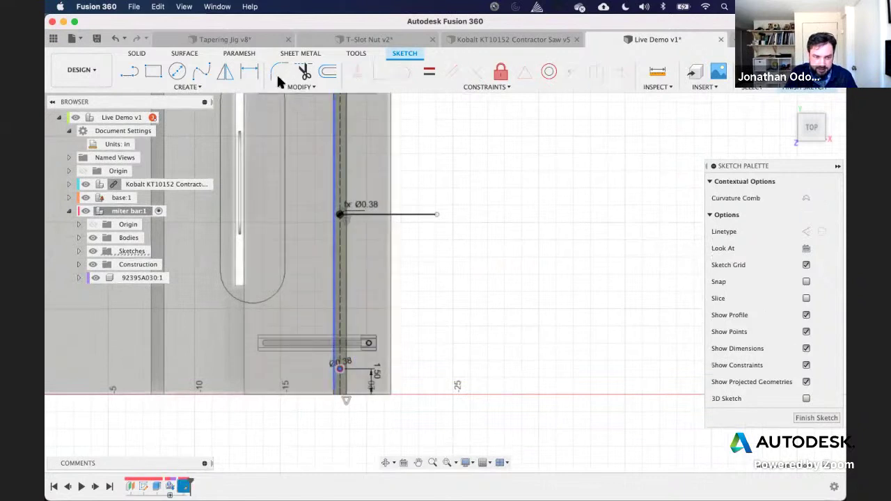
left_click(227, 71)
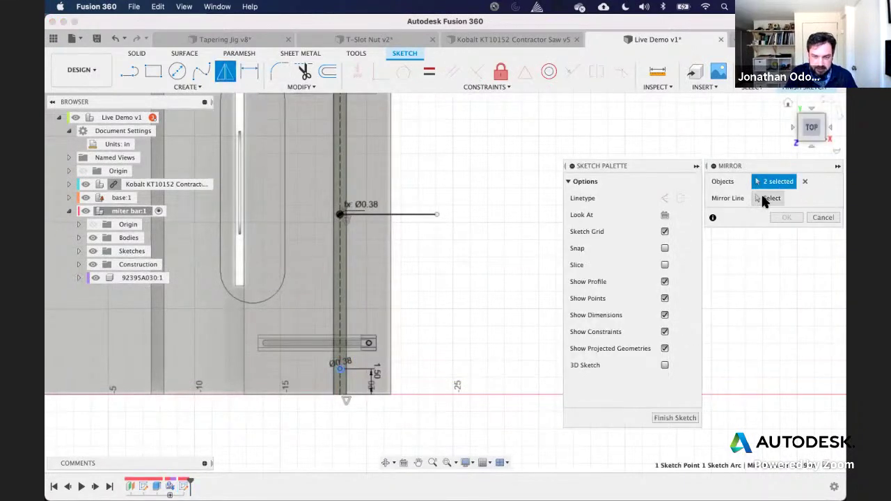
left_click(764, 200)
left_click(402, 214)
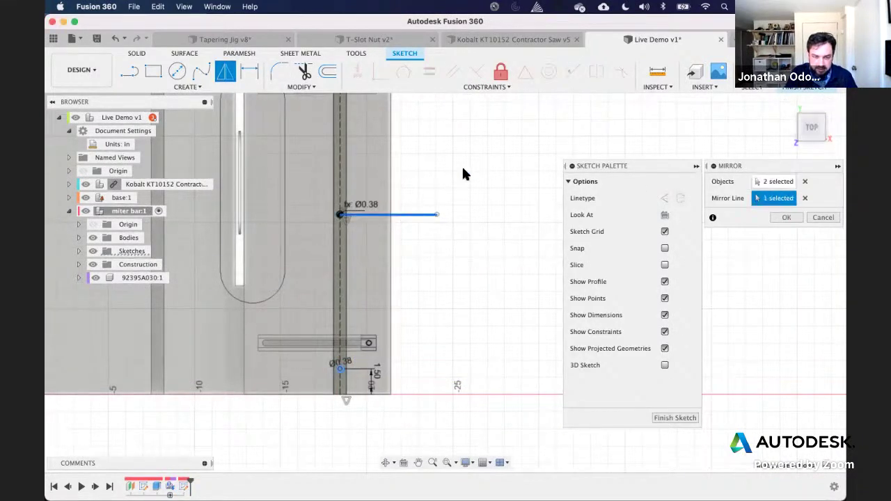
scroll(463, 169, "up", 5)
key("Return")
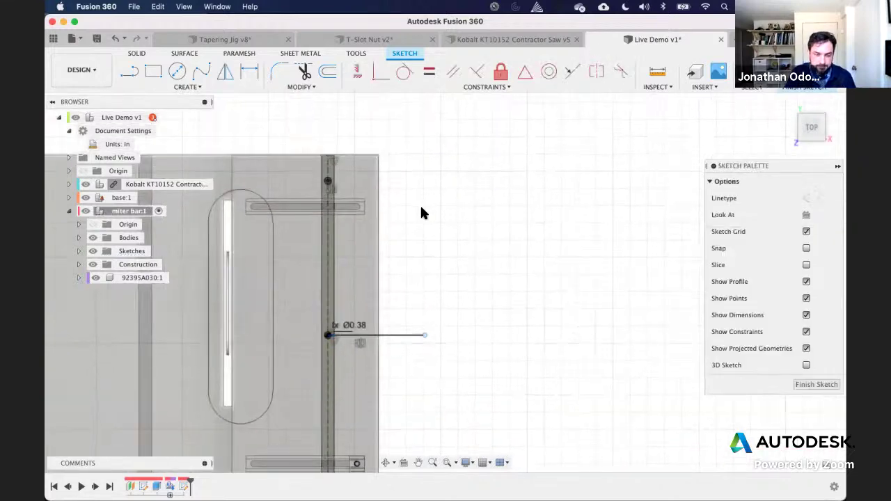
scroll(421, 207, "down", 1)
scroll(570, 304, "down", 1)
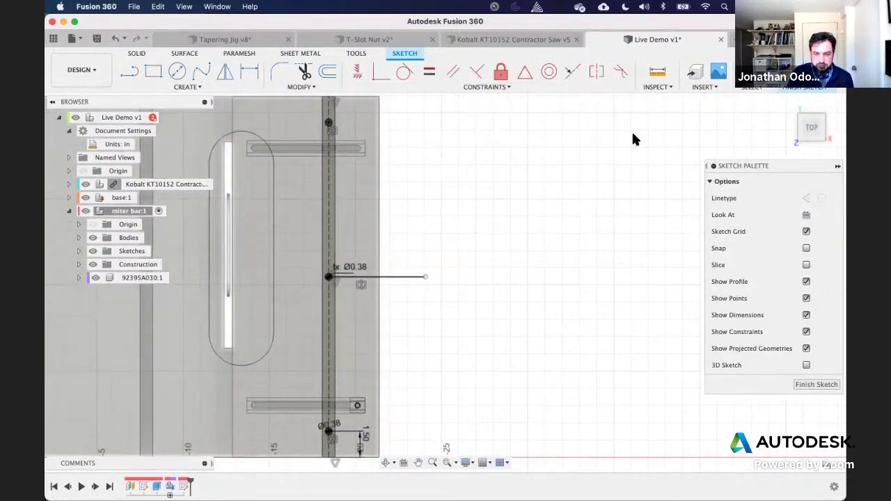
scroll(461, 198, "left", 2)
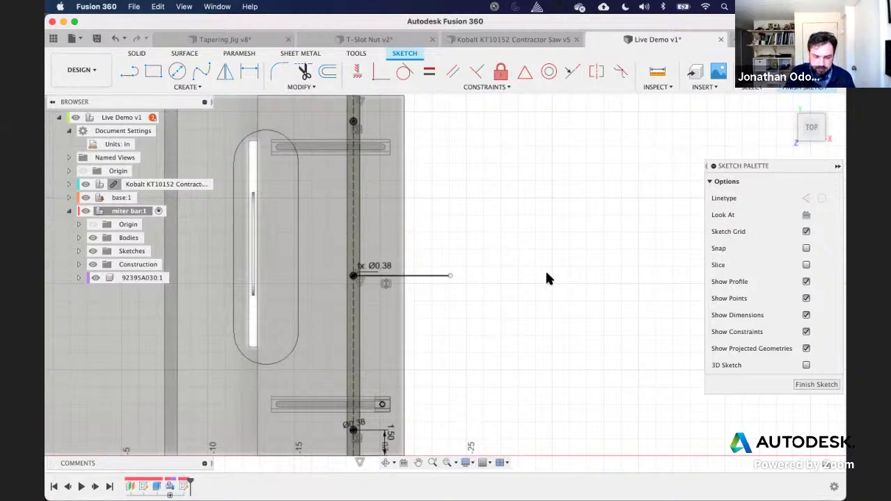
Step: Finish the hole sketch and hide the base component
middle_click_drag(564, 178, 577, 170, "shift")
scroll(578, 164, "left", 2)
scroll(577, 164, "right", 3)
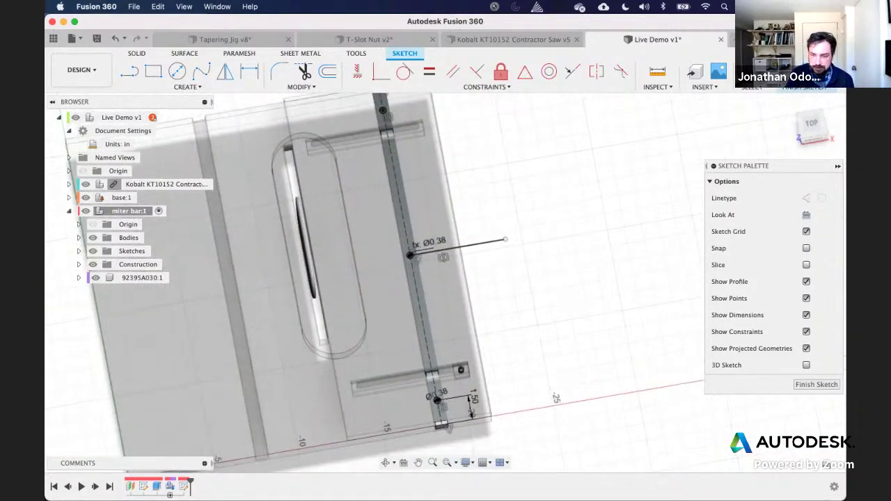
left_click(794, 73)
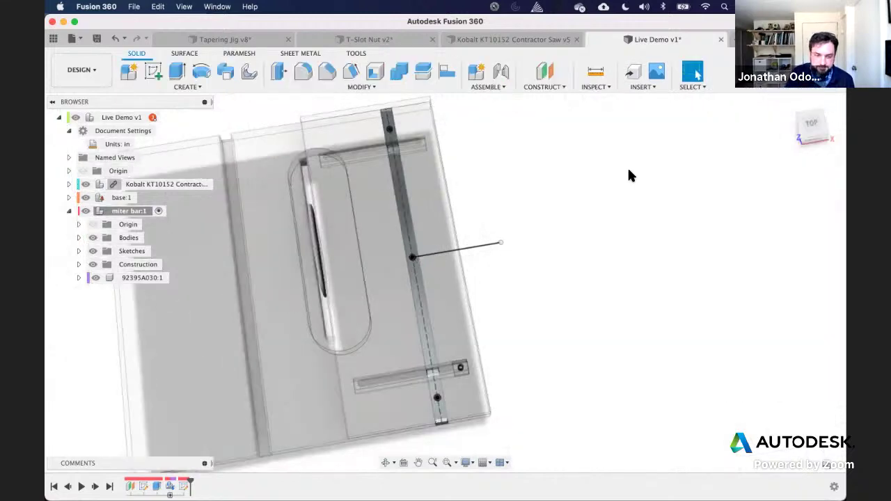
left_click(86, 198)
scroll(544, 178, "up", 2)
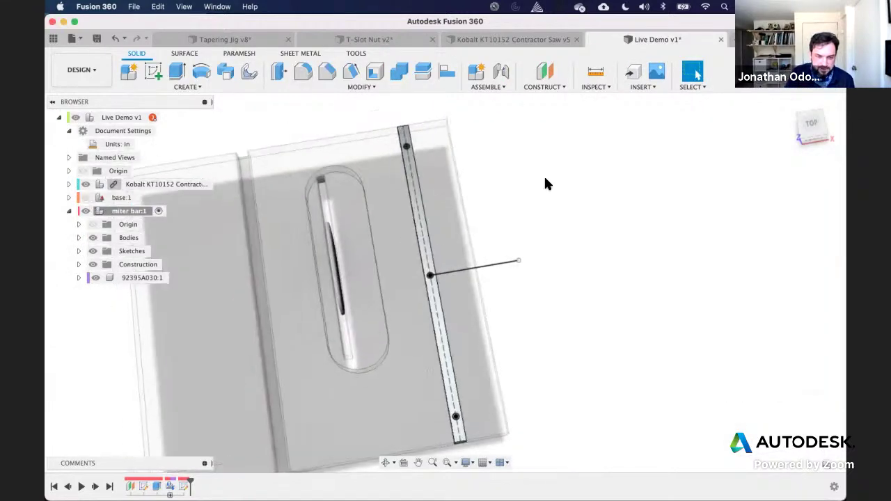
Step: Extrude the three sketched circles to the miter bar's underside, cutting holes through the bar
scroll(331, 123, "up", 3)
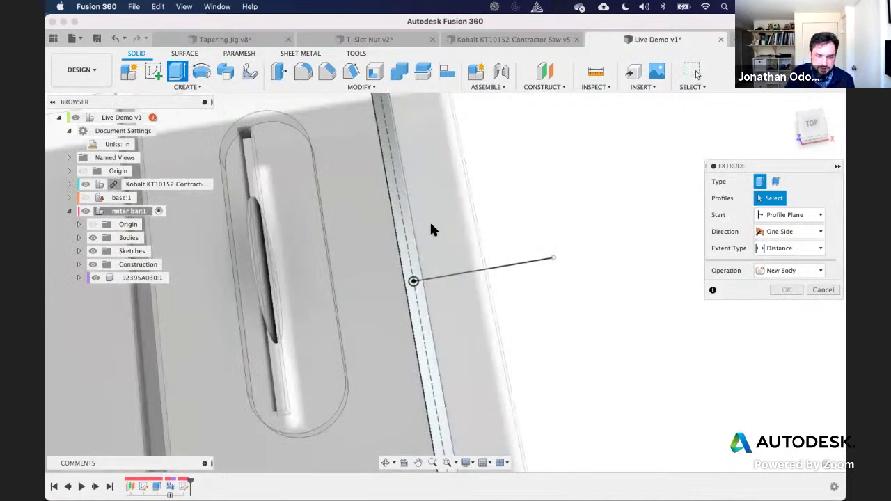
scroll(430, 221, "up", 3)
left_click(375, 138)
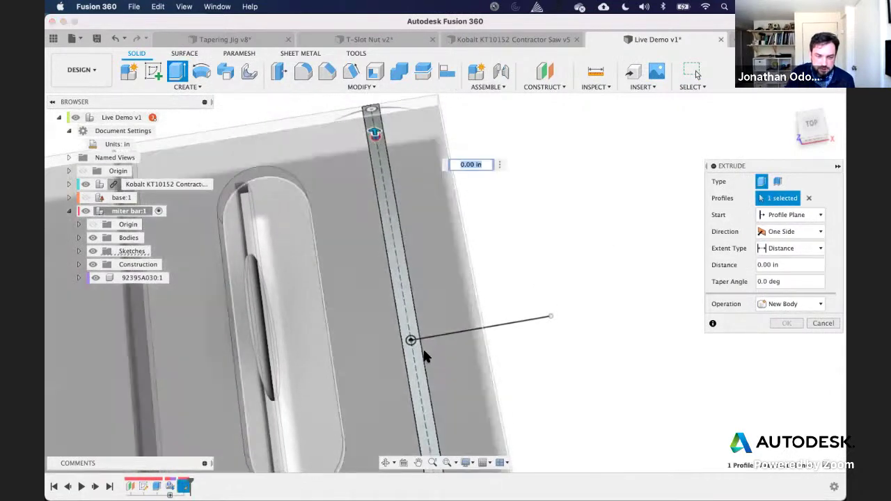
left_click(411, 342)
scroll(411, 344, "down", 2)
scroll(411, 341, "down", 2)
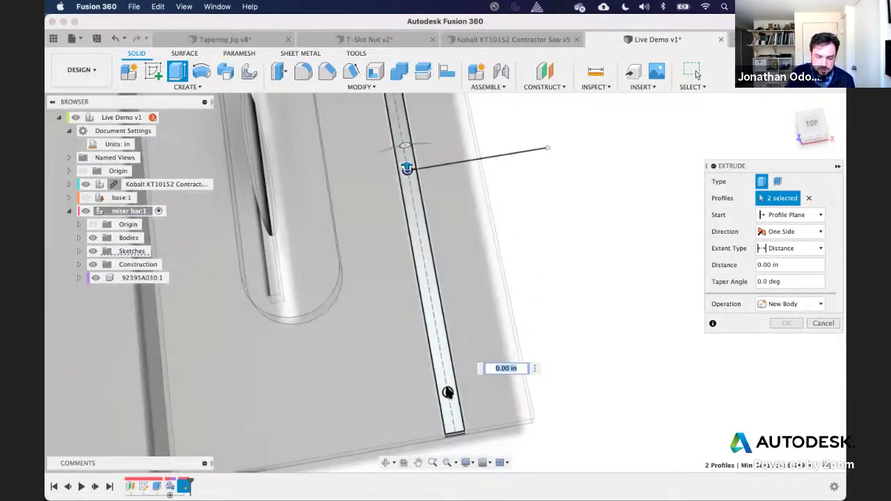
middle_click_drag(486, 322, 425, 298, "shift")
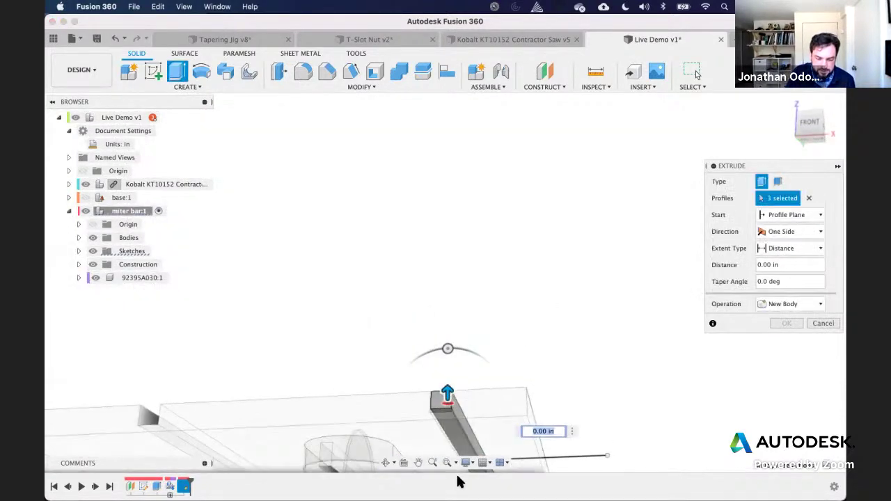
scroll(454, 354, "down", 3)
scroll(454, 354, "up", 4)
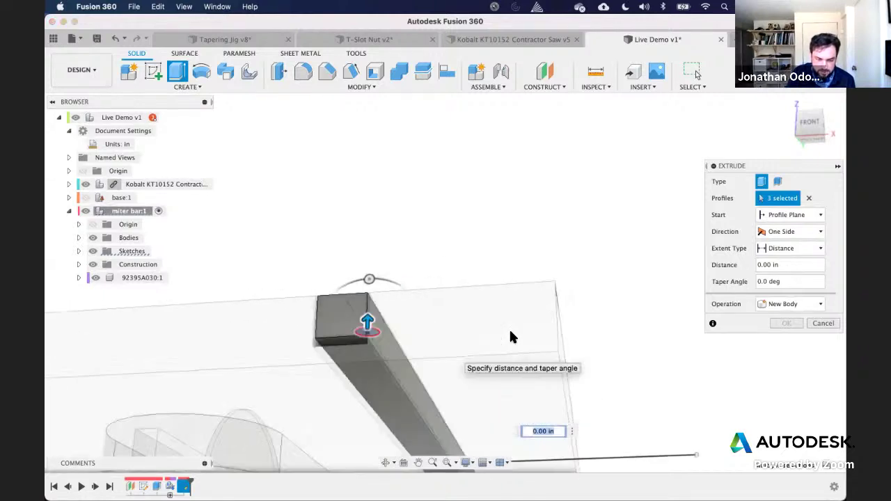
middle_click_drag(510, 332, 536, 292)
left_click(330, 334)
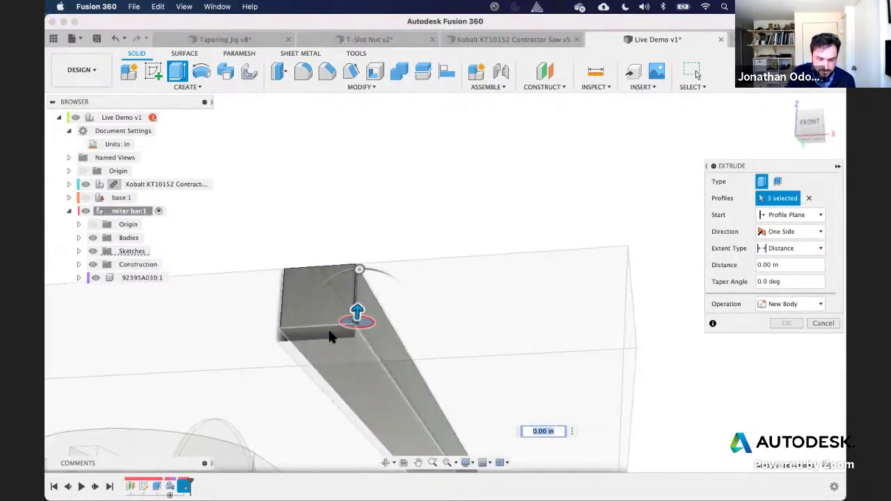
middle_click_drag(453, 228, 476, 250, "shift")
key("Return")
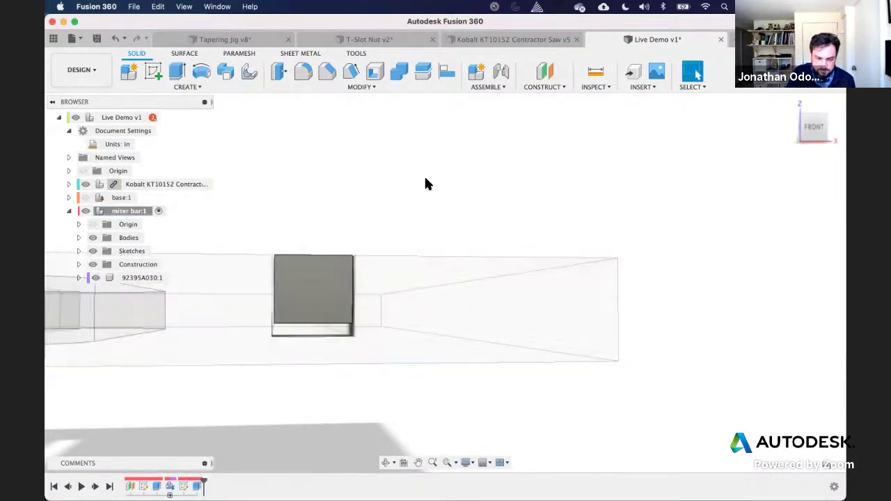
Step: Rename the imported insert component as 92395A030-insert
middle_click_drag(424, 178, 427, 212, "shift")
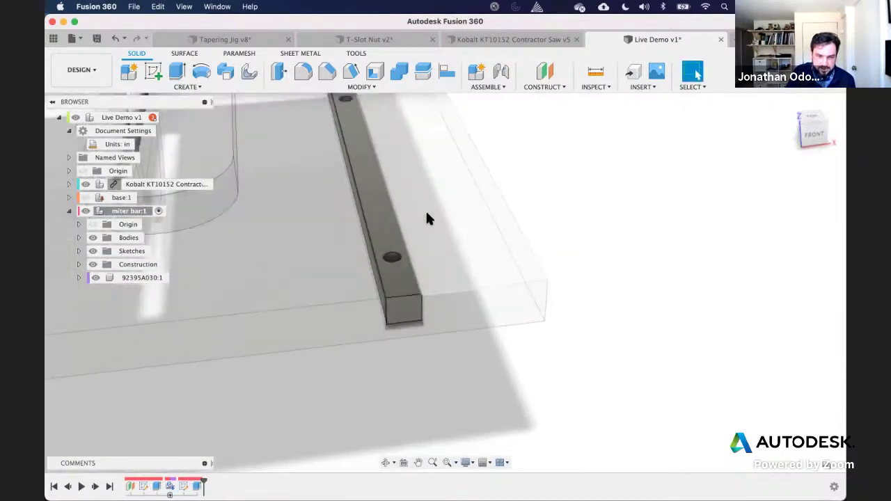
scroll(426, 212, "down", 3)
key("f")
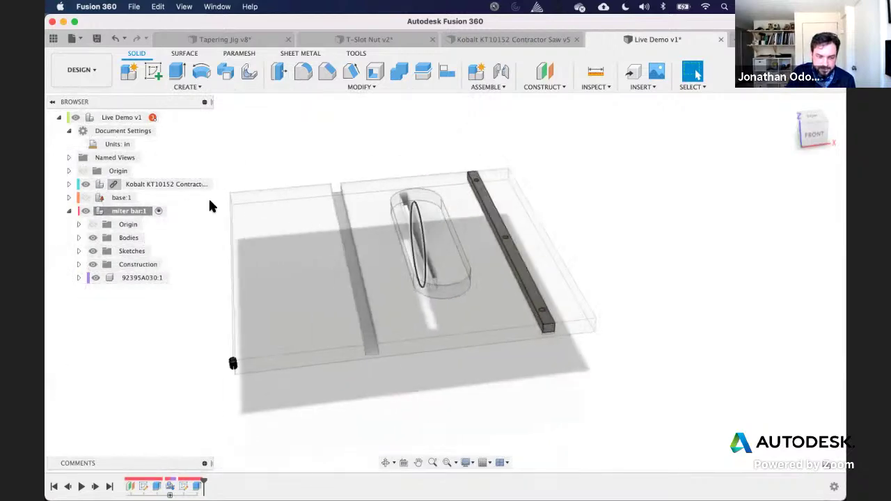
scroll(190, 299, "up", 5)
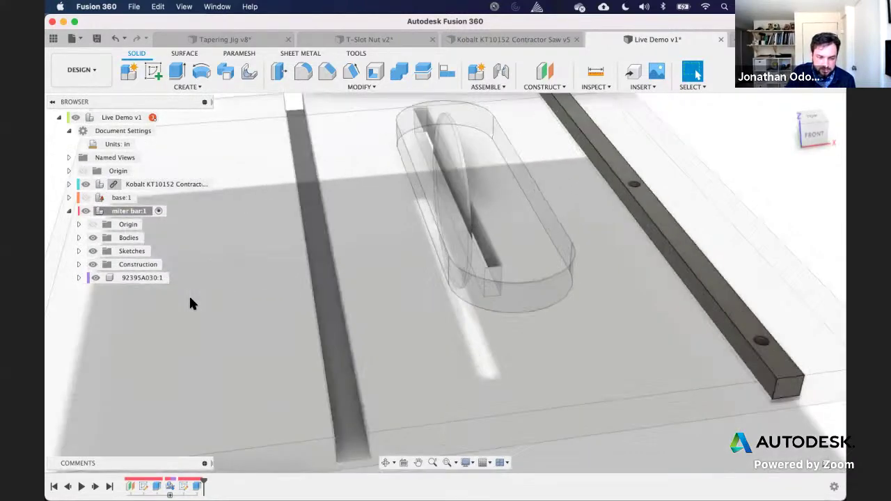
scroll(190, 301, "down", 2)
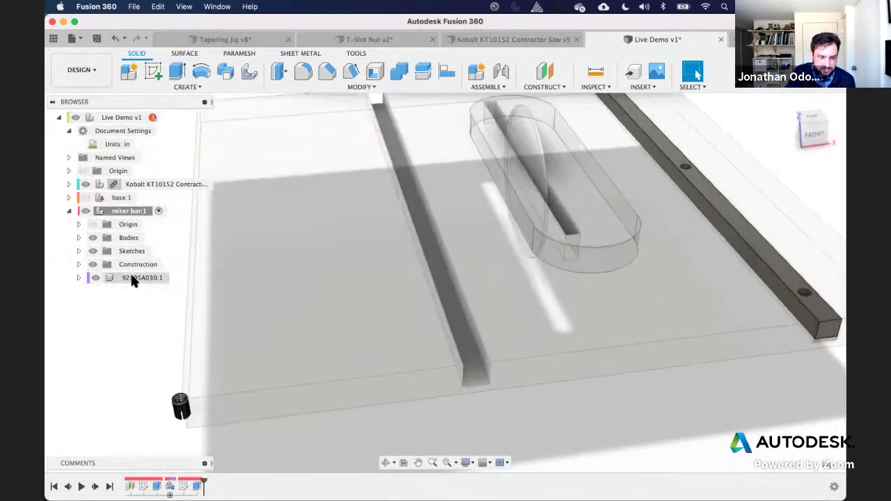
left_click(132, 279)
double_click(150, 280)
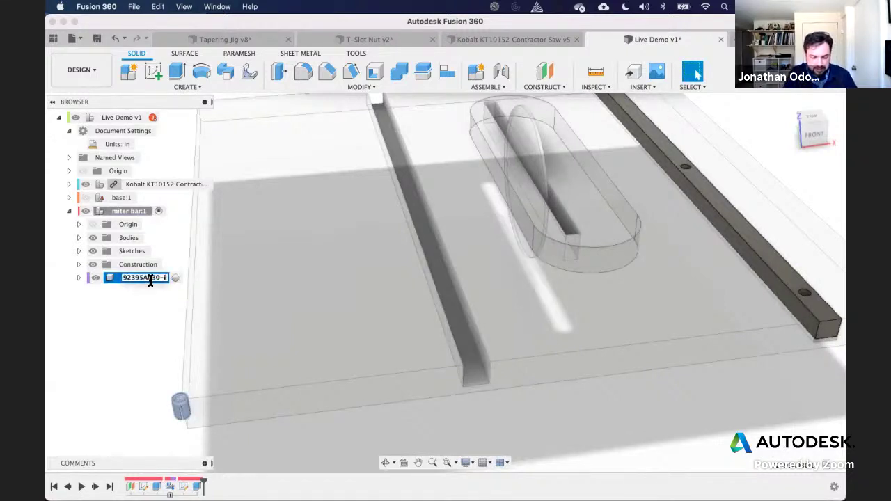
type("-insert")
key("Return")
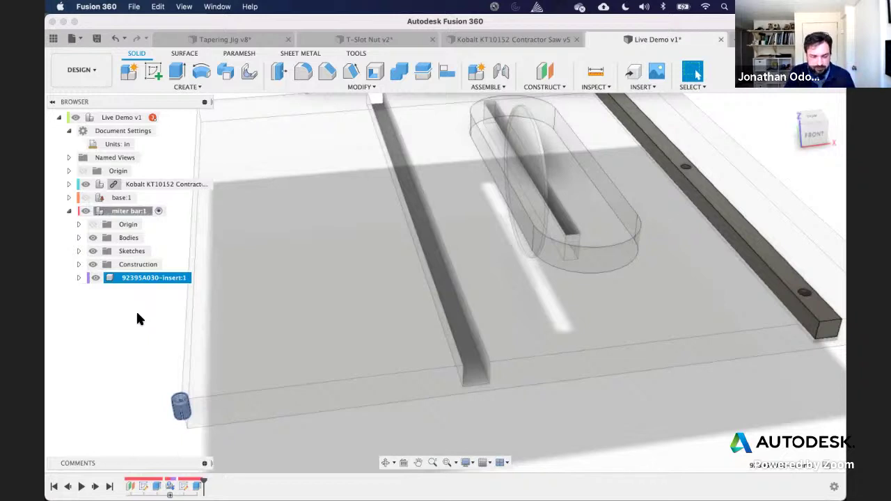
scroll(136, 310, "down", 1)
left_click(131, 314)
Step: Create a joint that snaps the top rim of the insert to the top edge of the miter bar's near hole
scroll(132, 314, "left", 4)
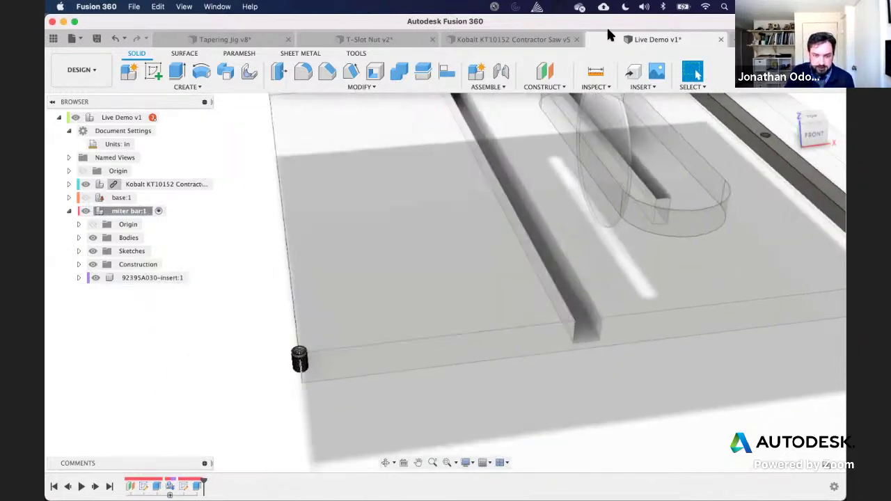
left_click(501, 74)
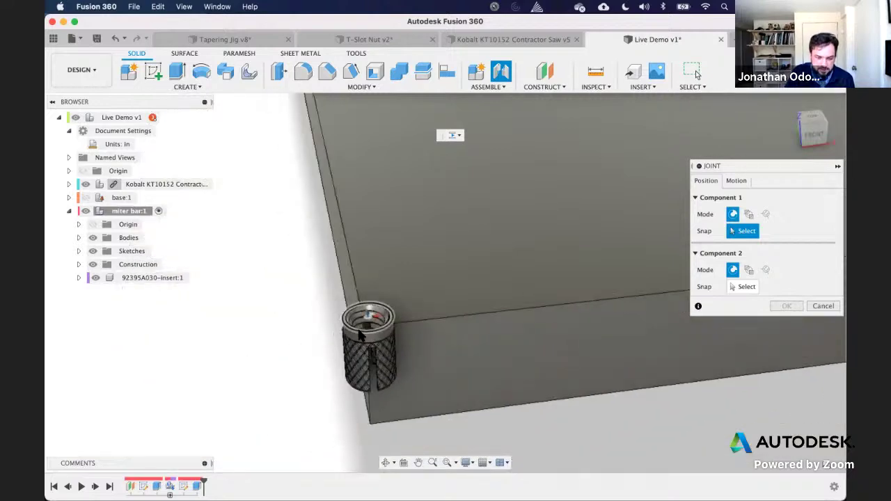
left_click(359, 333)
scroll(398, 295, "down", 4)
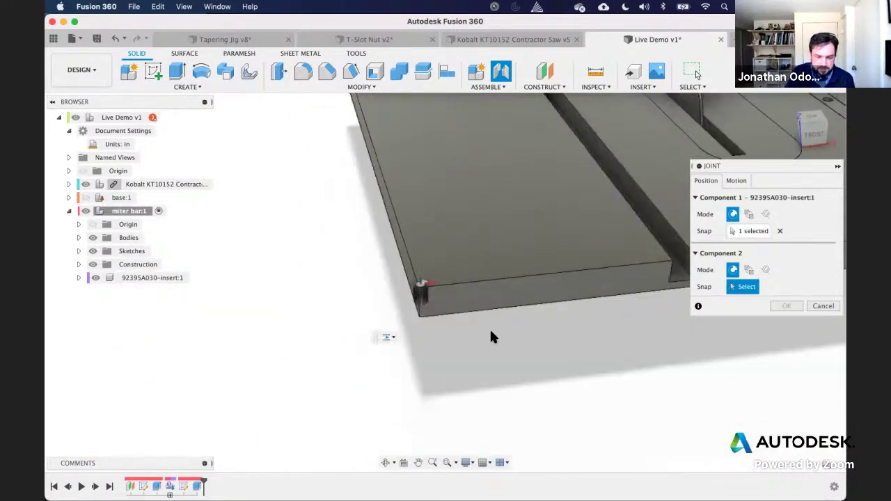
scroll(491, 332, "right", 5)
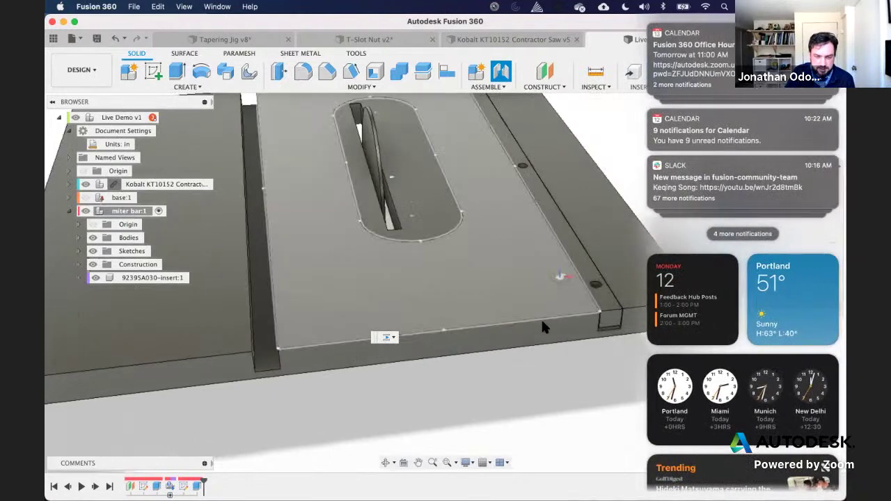
scroll(596, 172, "up", 5)
left_click(368, 338)
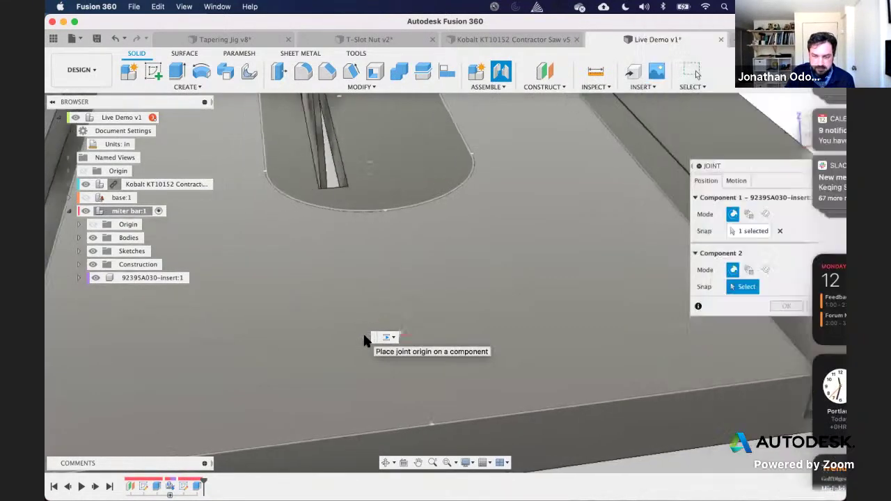
scroll(510, 286, "right", 5)
scroll(611, 317, "up", 5)
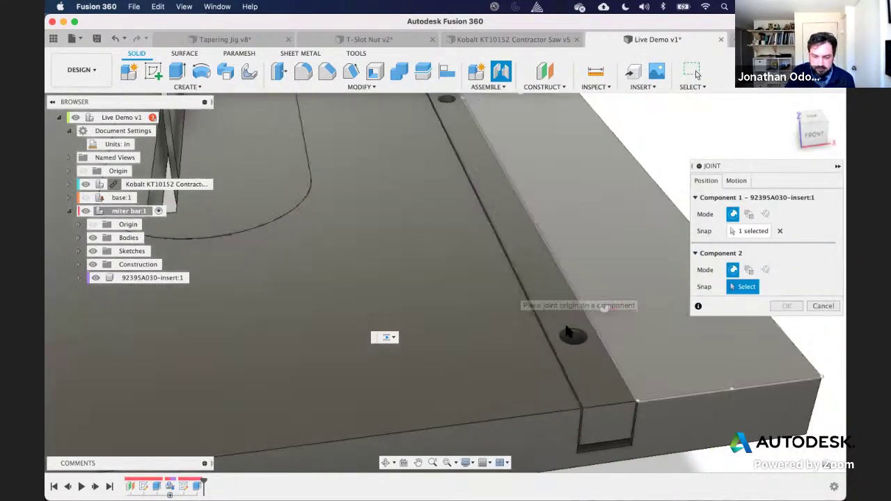
left_click(567, 341)
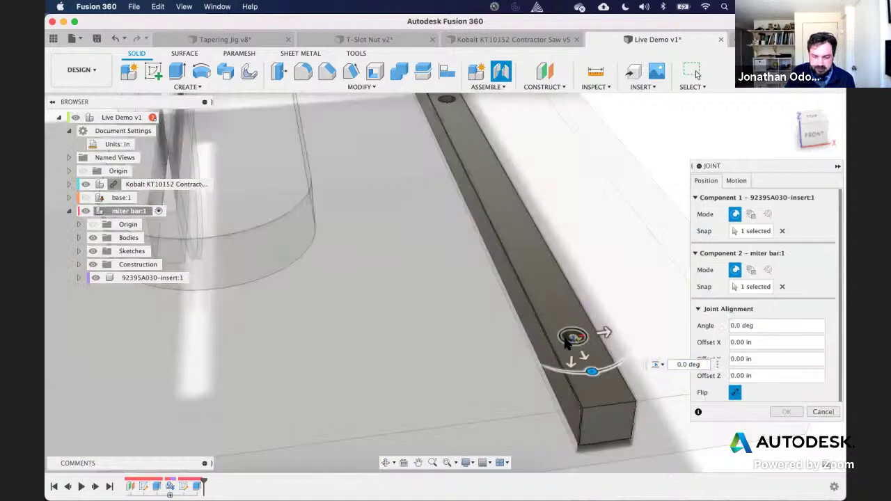
Step: Set the insert joint's motion type to Rigid and complete the joint
left_click(735, 184)
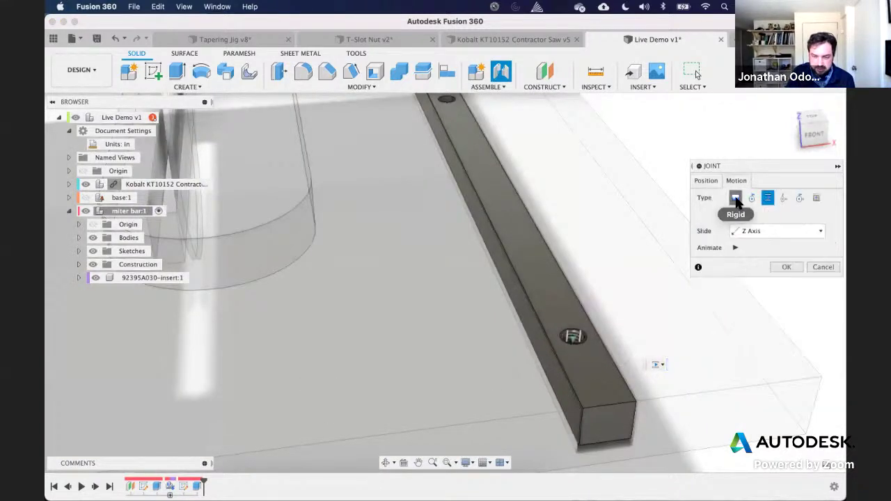
left_click(736, 199)
left_click(788, 252)
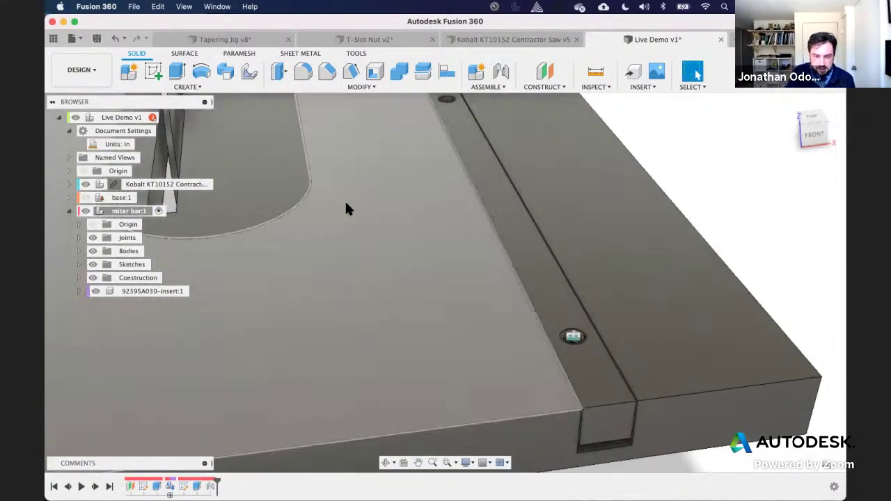
Step: Paste a copy of the insert component into the miter bar and hide the original insert
left_click(132, 292)
key("super+v")
key("Return")
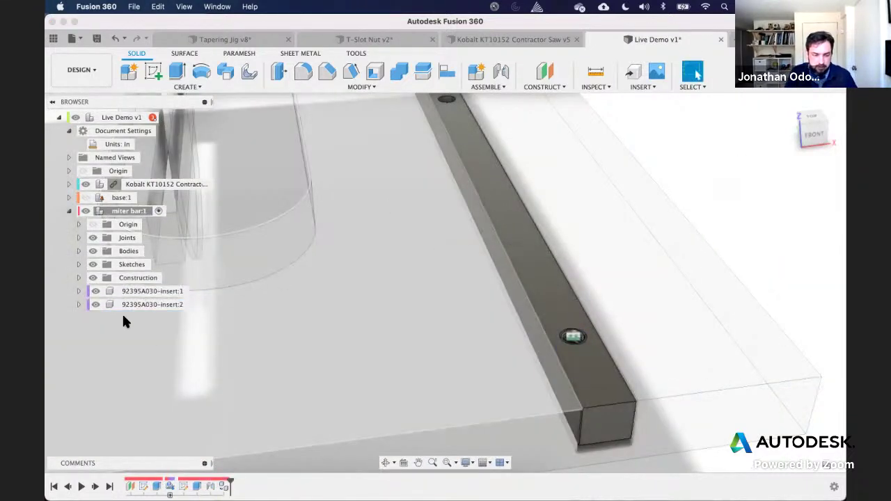
left_click(96, 291)
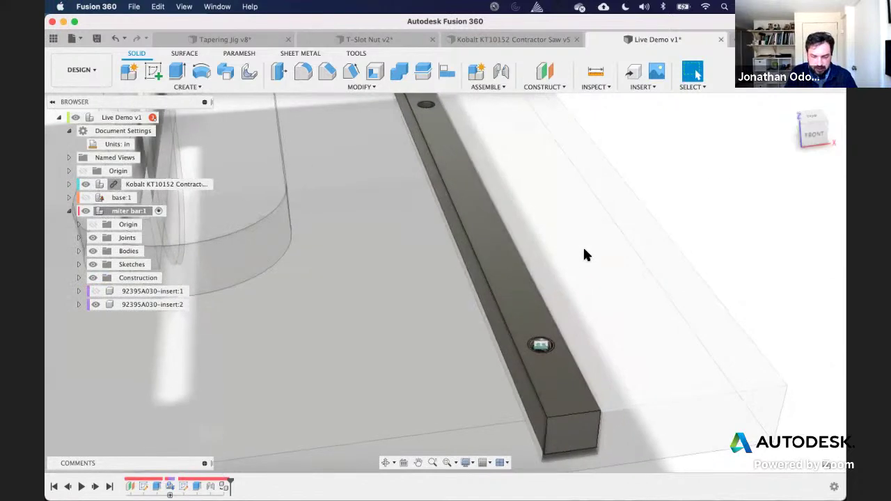
Step: Create a joint that snaps the top rim of the copied insert to the top edge of the miter bar's middle hole
scroll(583, 251, "up", 3)
scroll(585, 254, "down", 2)
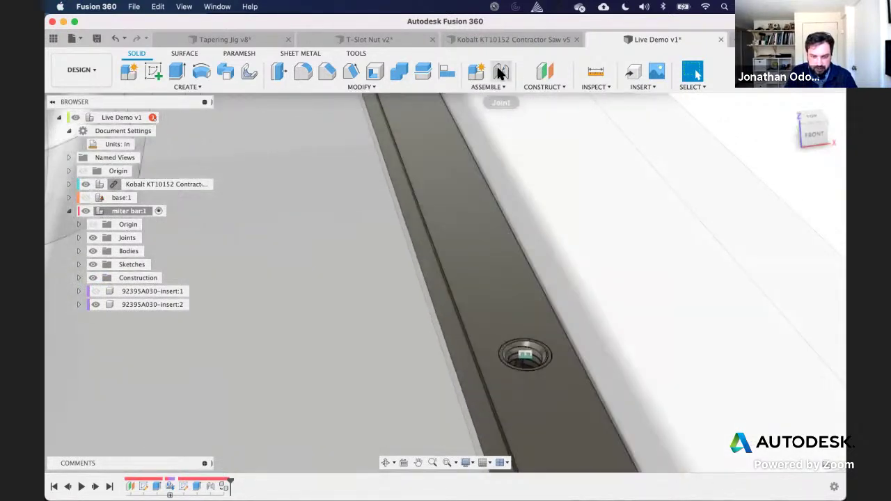
left_click(500, 71)
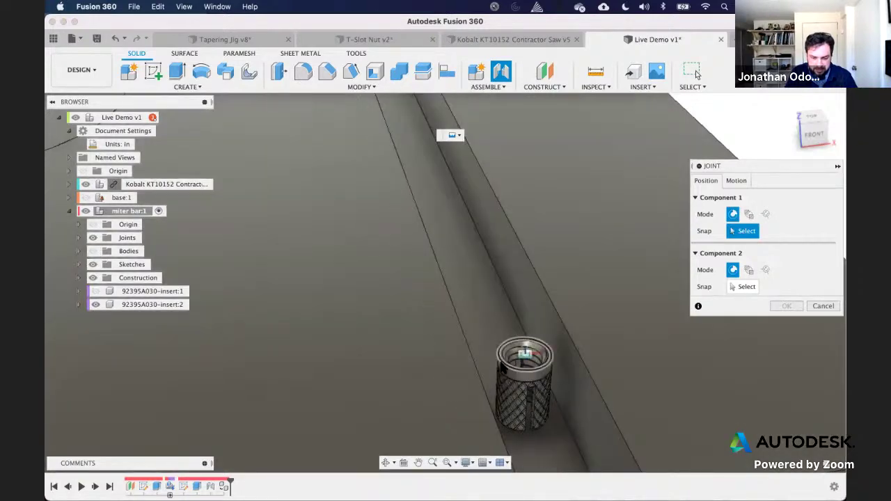
left_click(525, 357)
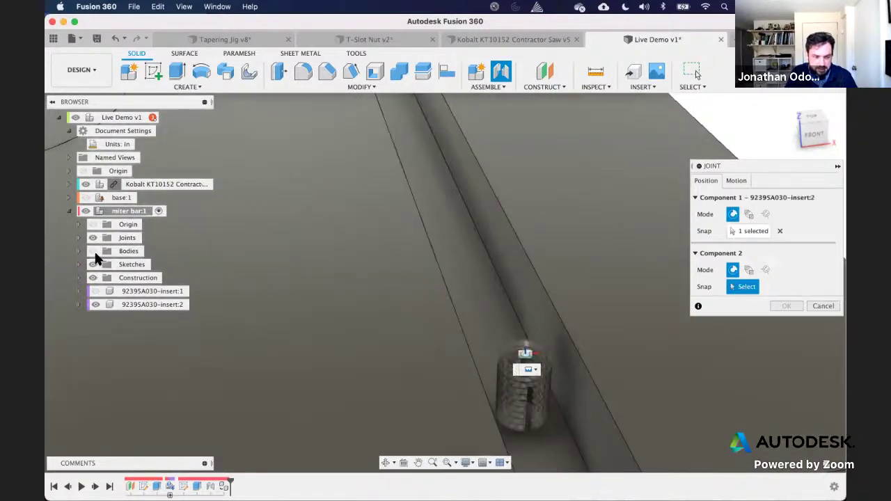
scroll(462, 232, "down", 3)
scroll(462, 233, "up", 3)
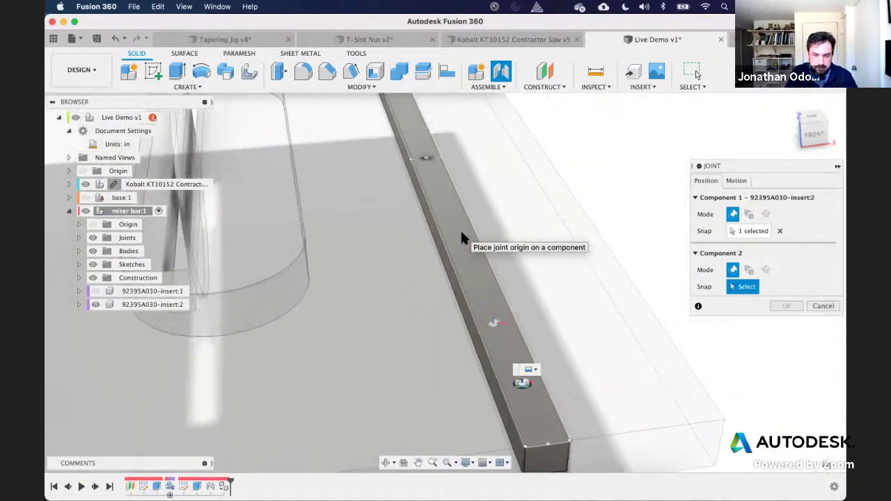
left_click(442, 195)
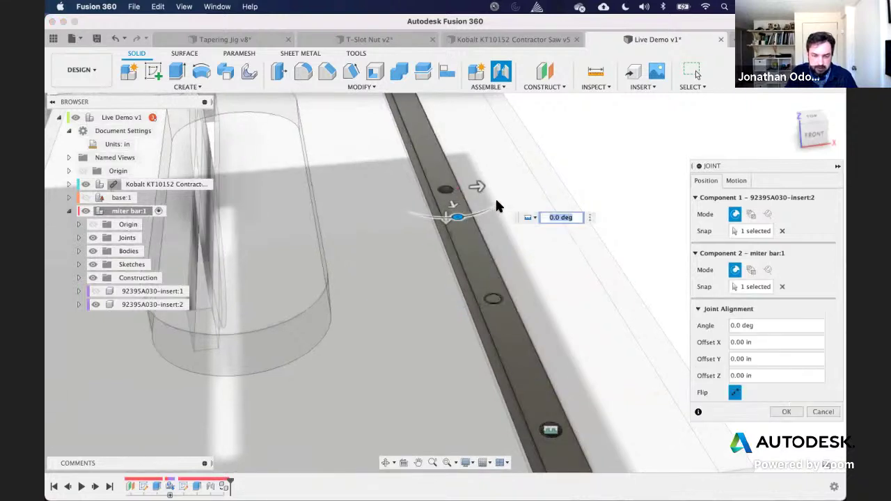
key("Return")
scroll(649, 213, "down", 4)
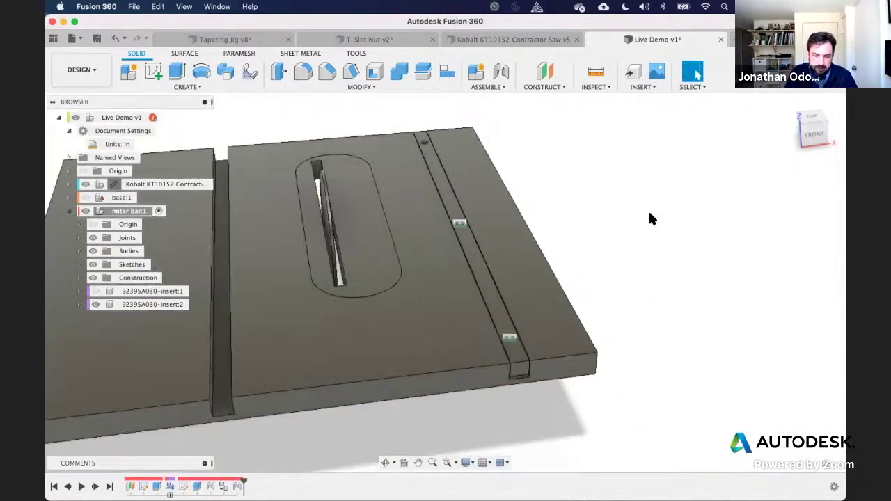
Step: Make the original insert in the miter bar visible again
scroll(677, 219, "up", 2)
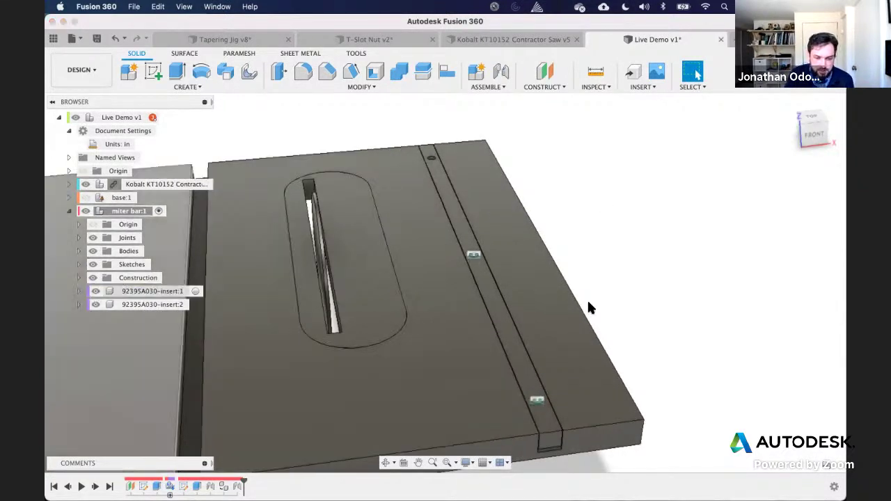
scroll(600, 303, "right", 3)
scroll(600, 303, "up", 2)
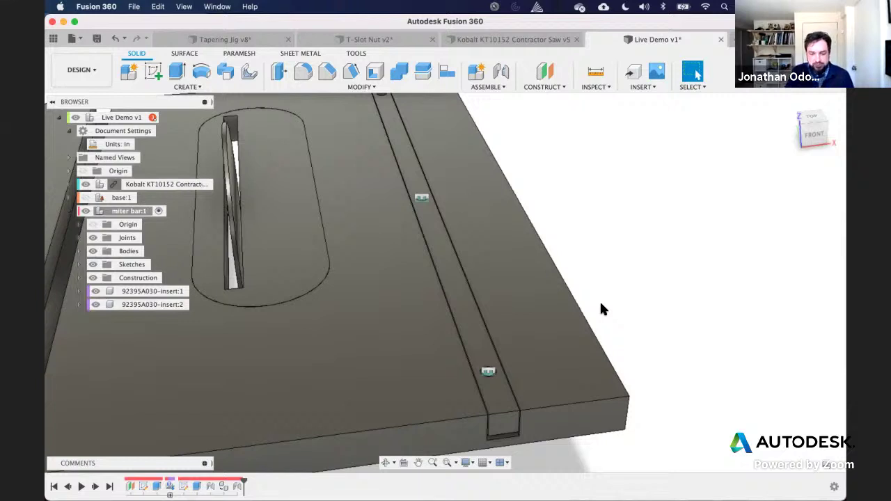
scroll(621, 260, "down", 2)
scroll(621, 265, "down", 4)
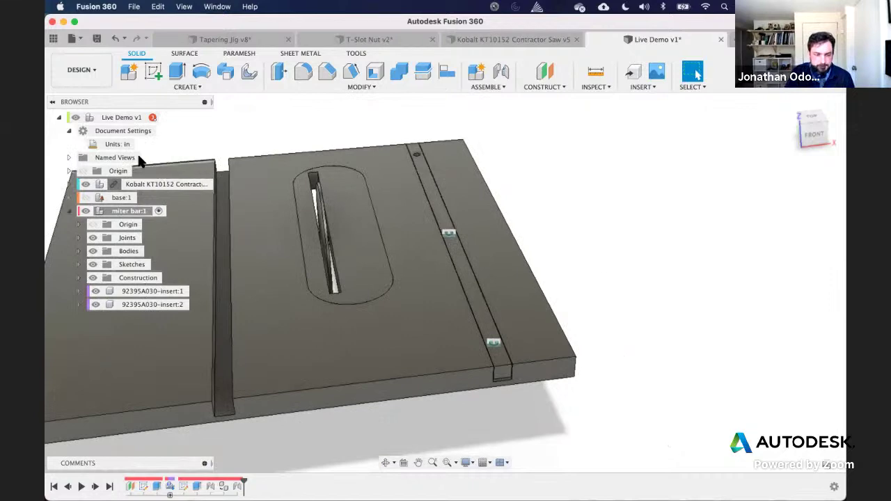
Step: Activate the top-level Live Demo assembly and show the base component
left_click(160, 117)
left_click(85, 198)
left_click(68, 211)
mouse_move(593, 242)
middle_mouse_down("shift")
mouse_move(610, 243)
mouse_move(593, 241)
middle_mouse_up("shift")
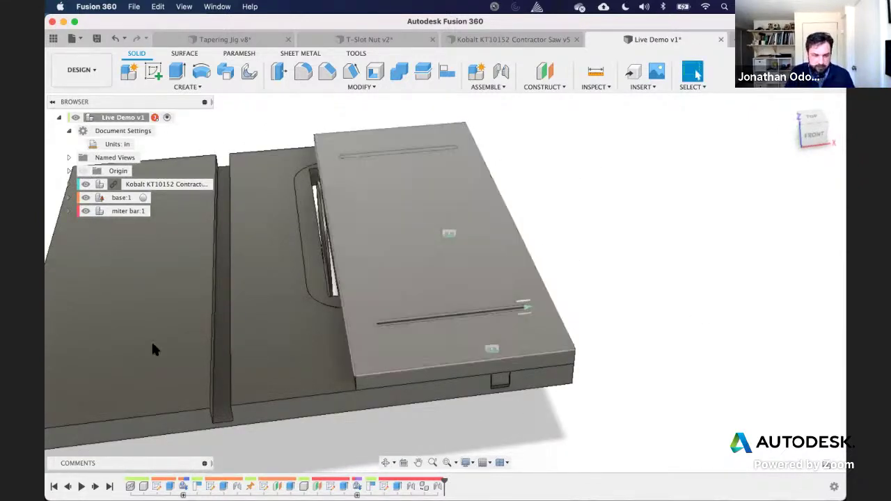
middle_click_drag(587, 345, 585, 345, "shift")
scroll(584, 346, "up", 2)
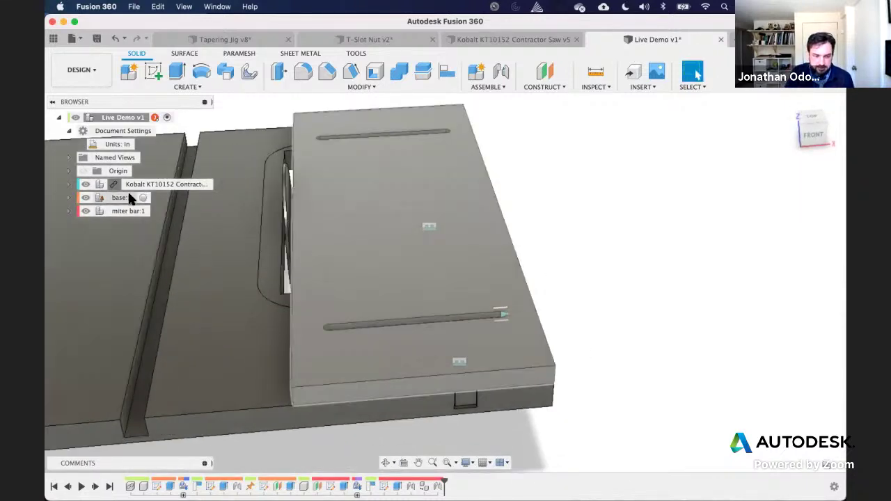
Step: Activate the base component and start a sketch on its top face
left_click(143, 198)
left_click(583, 262)
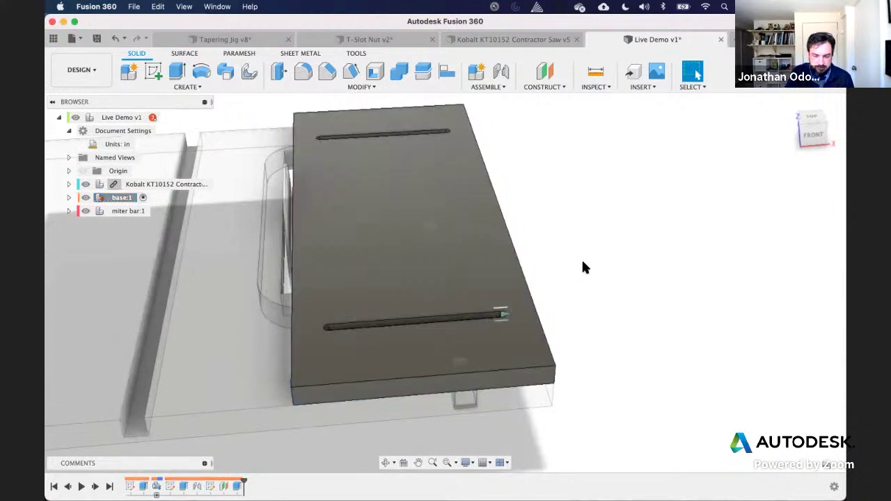
scroll(583, 262, "right", 2)
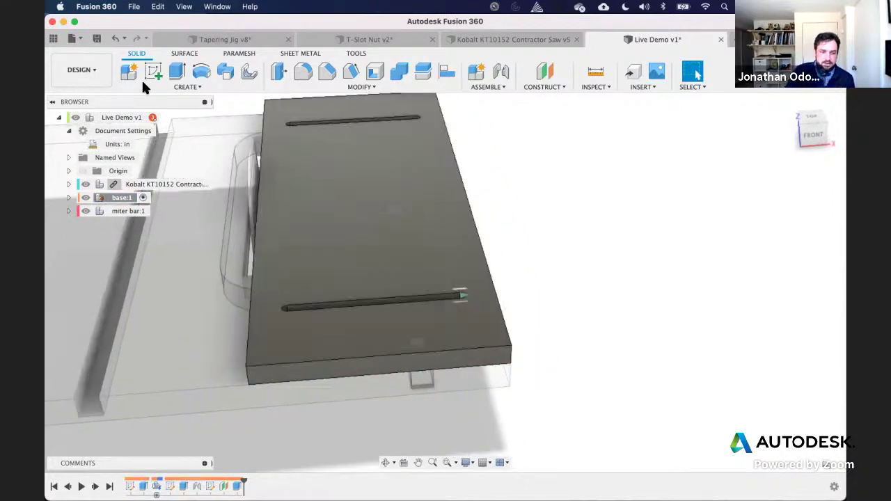
left_click(153, 71)
left_click(446, 210)
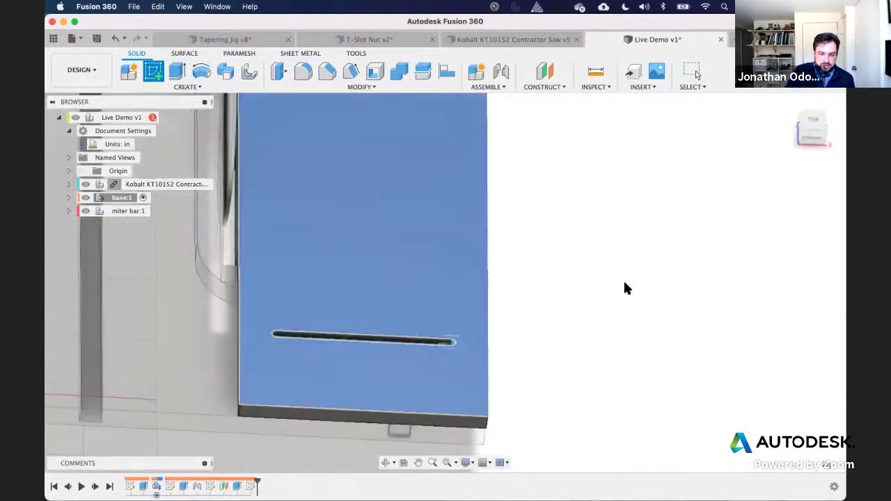
Step: Hide the base's bodies and project the miter bar's top face, including its three holes, into the sketch
left_click(68, 197)
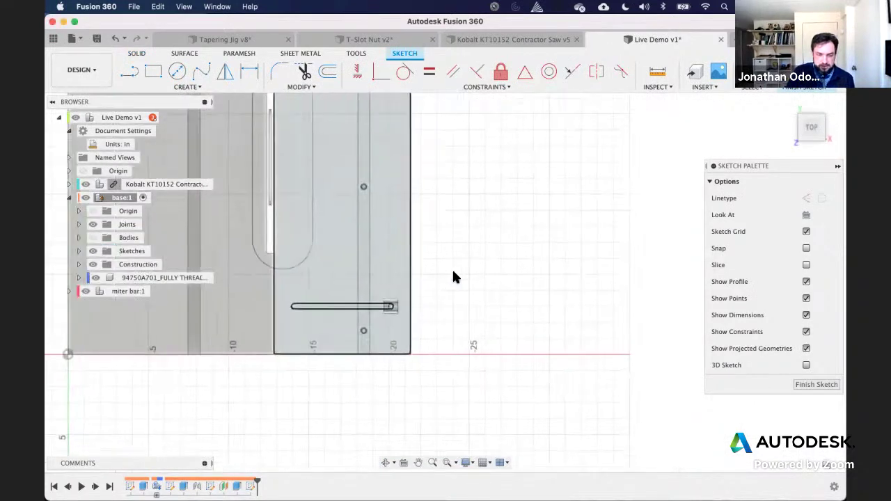
key("p")
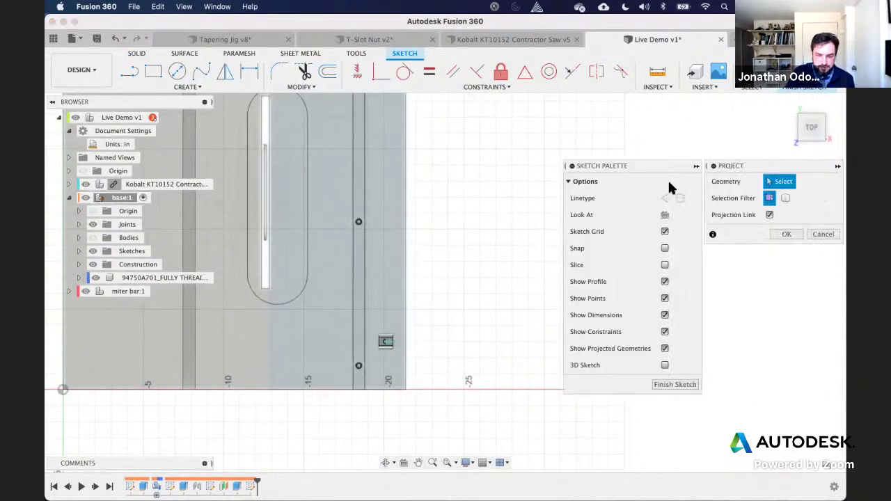
left_click(357, 258)
key("Return")
Step: Temporarily hide the miter bar to examine the projected outline and hole circles, and show the bar again
scroll(471, 296, "up", 3)
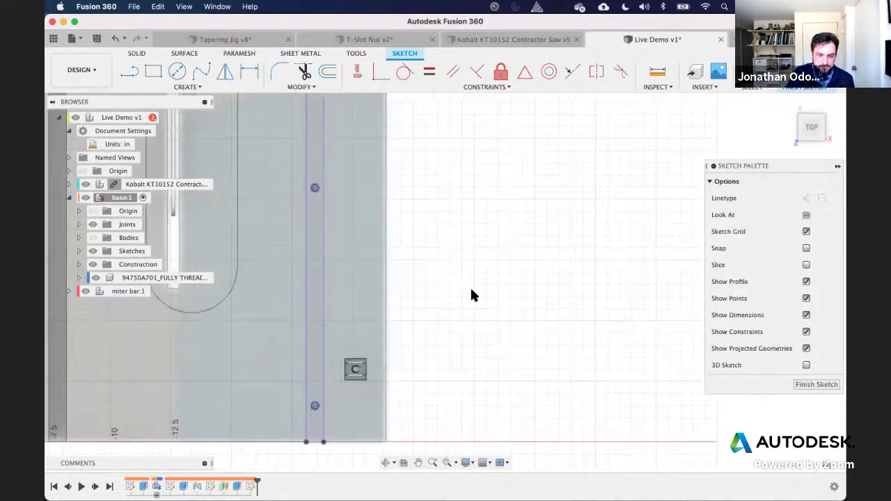
scroll(472, 290, "up", 3)
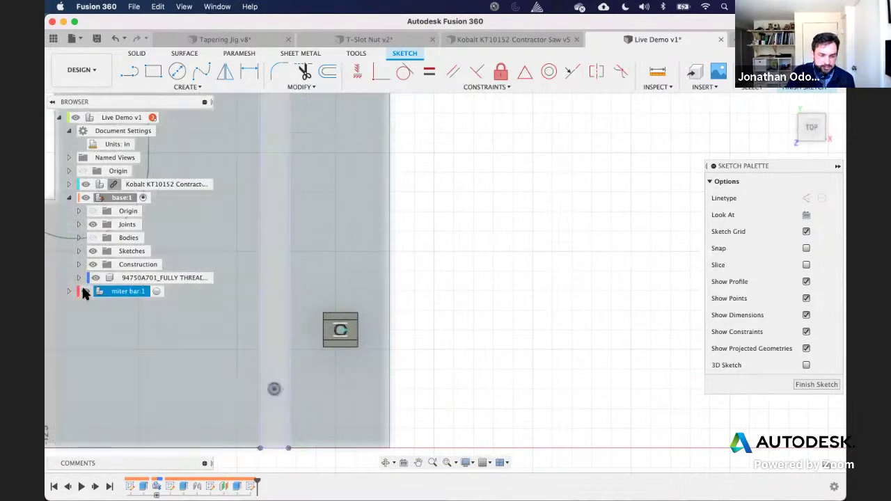
left_click(85, 291)
middle_click_drag(370, 340, 449, 273)
scroll(470, 340, "up", 3)
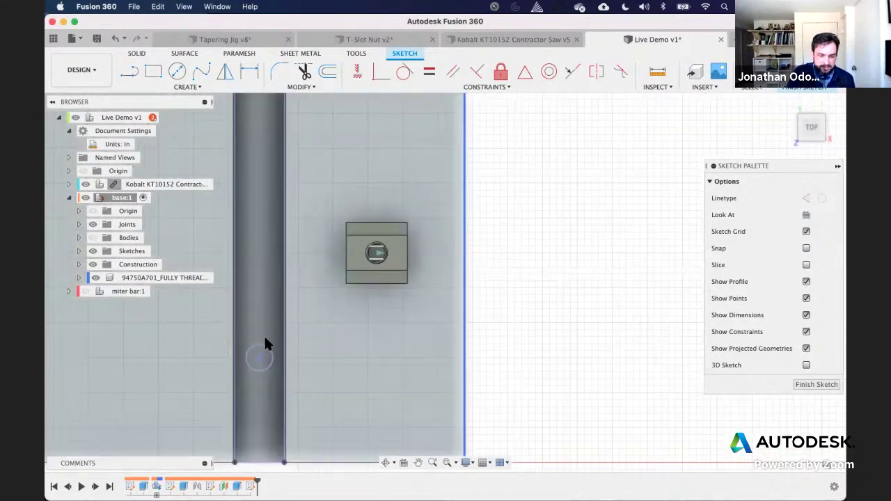
scroll(499, 338, "down", 2)
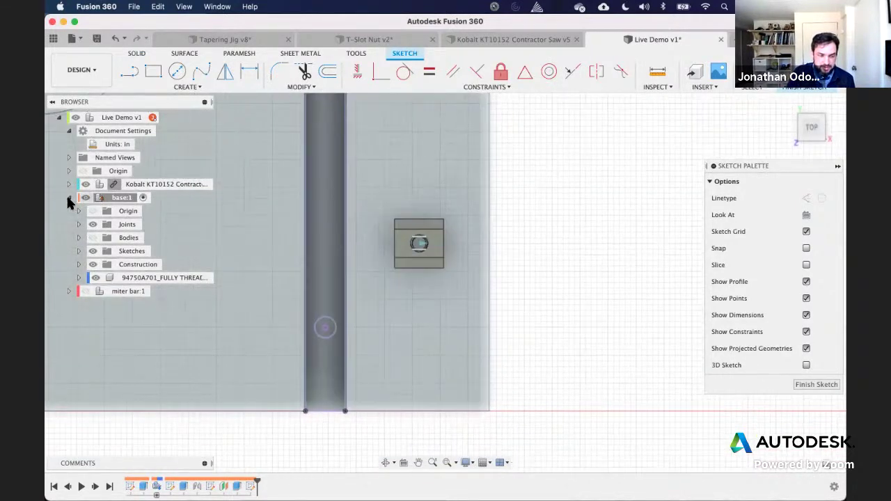
left_click(68, 198)
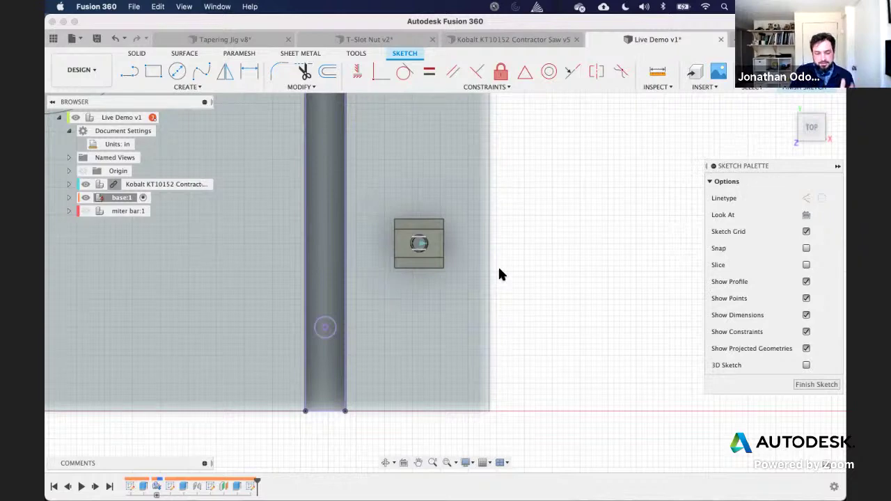
scroll(513, 309, "down", 5)
scroll(513, 308, "down", 3)
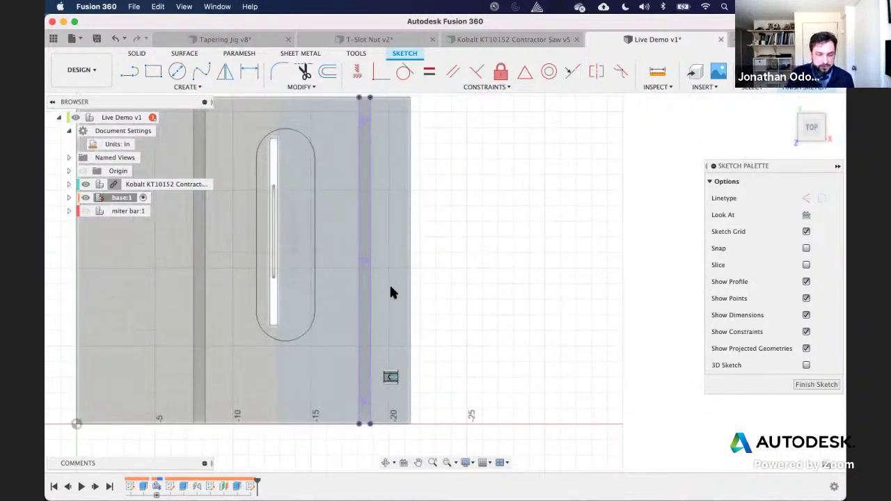
left_click(85, 212)
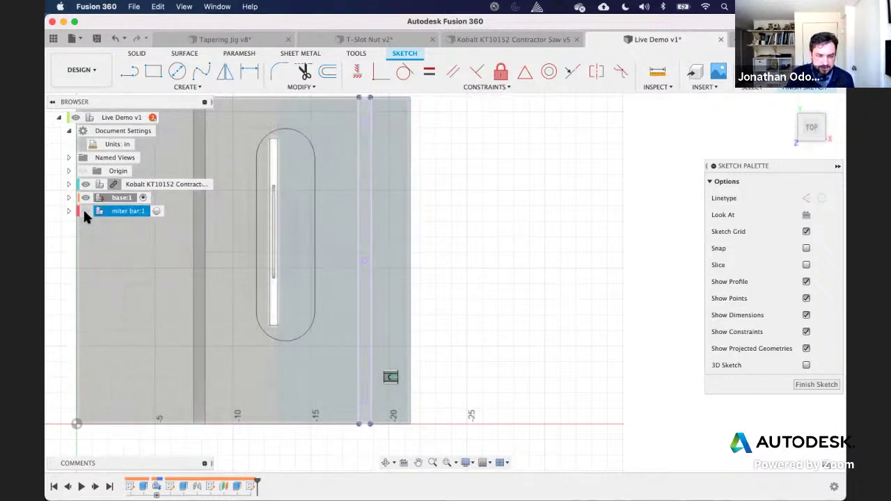
left_click(85, 212)
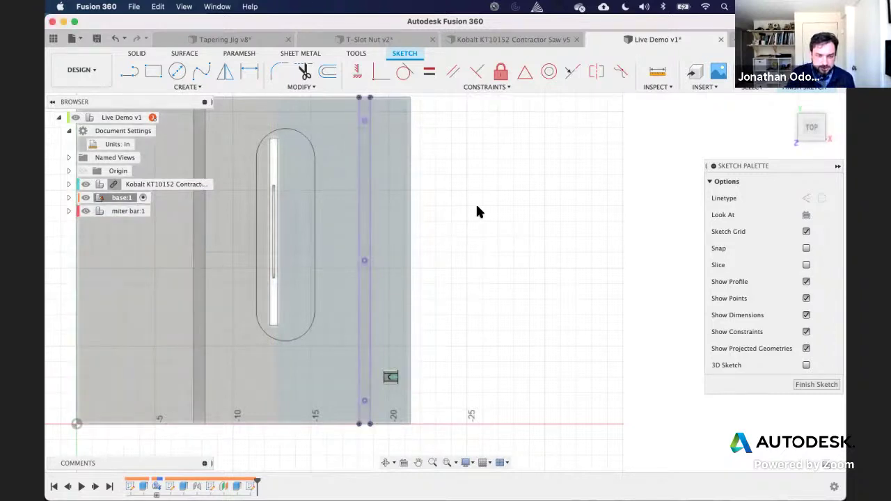
middle_click_drag(475, 202, 446, 254)
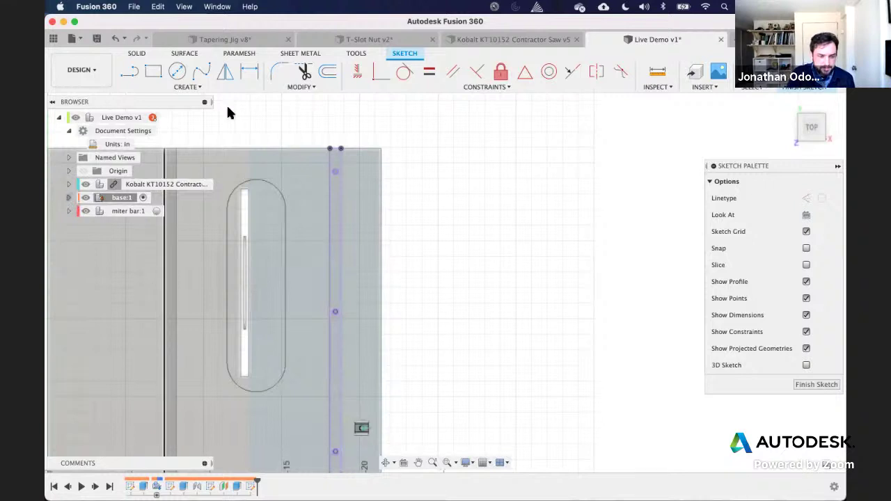
Step: Start an Extrude using the three projected hole circles as profiles
left_click(137, 52)
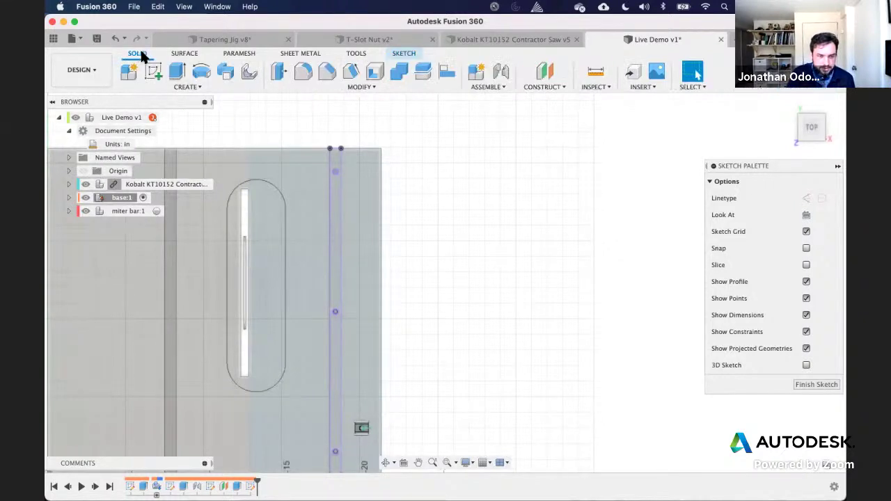
left_click(177, 71)
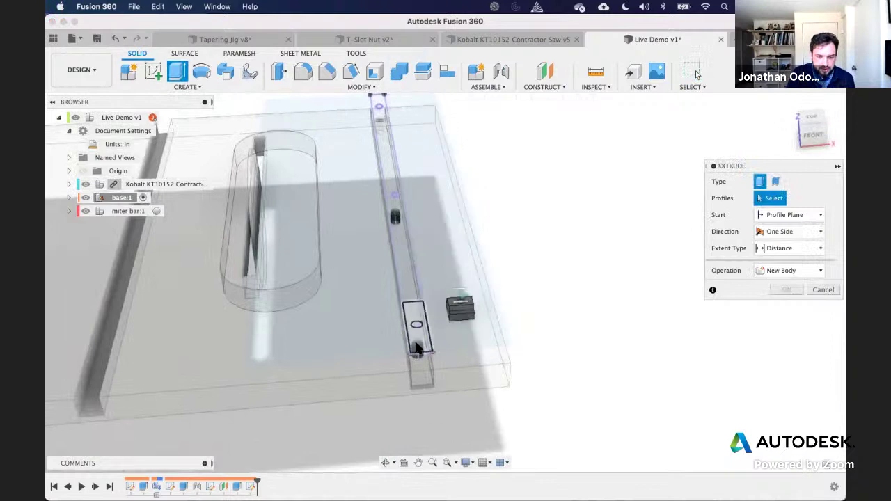
left_click(394, 209)
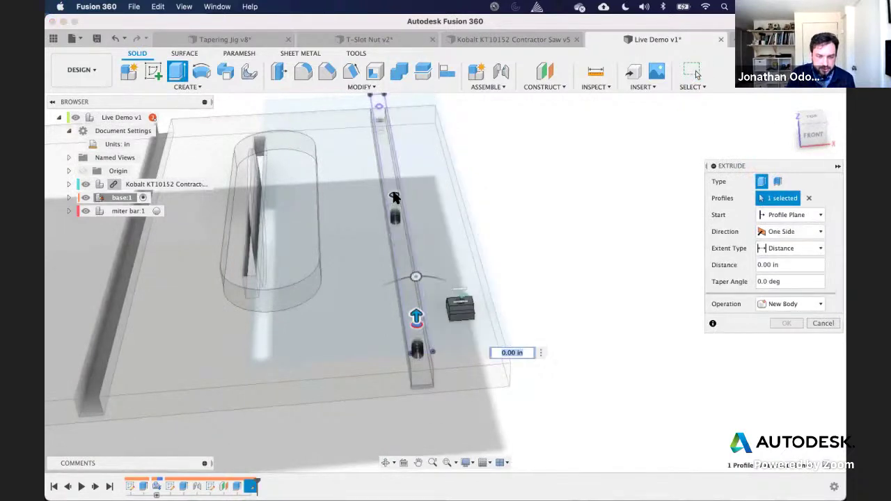
left_click(395, 196)
middle_click_drag(395, 114, 390, 152)
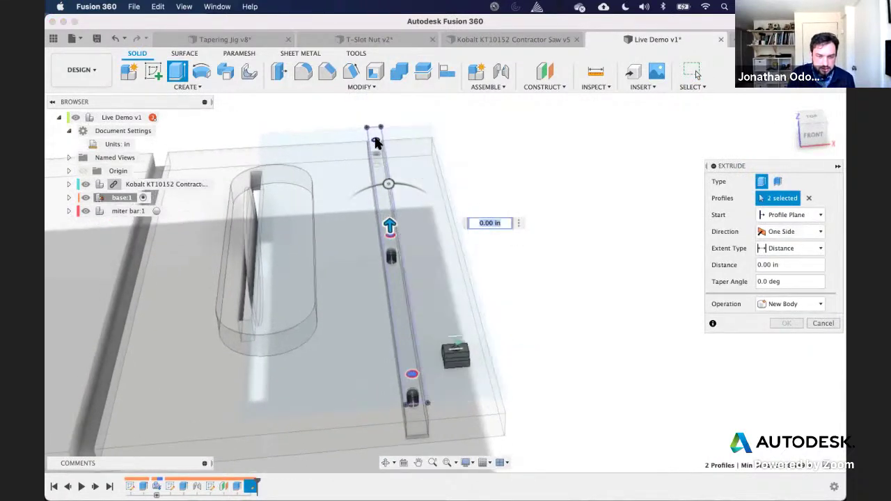
left_click(376, 141)
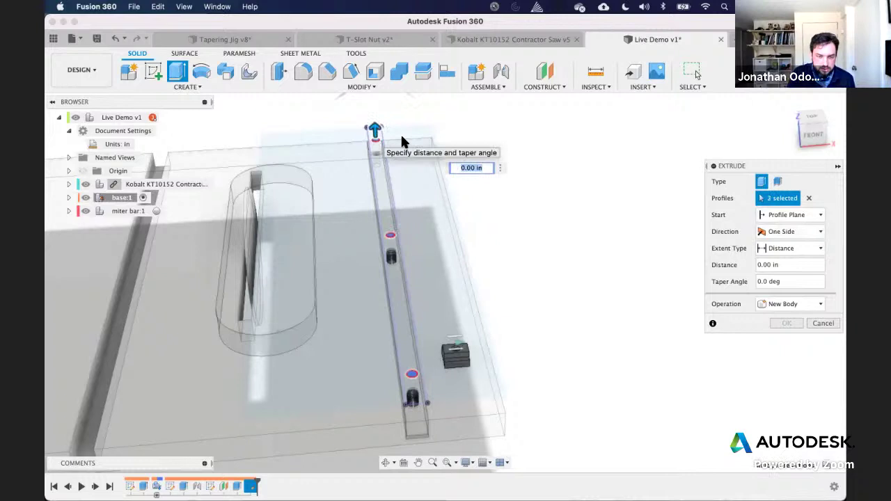
Step: Show the base's bodies again and set the three-hole extrusion to cut -0.75 in through to the base's underside
left_click(68, 198)
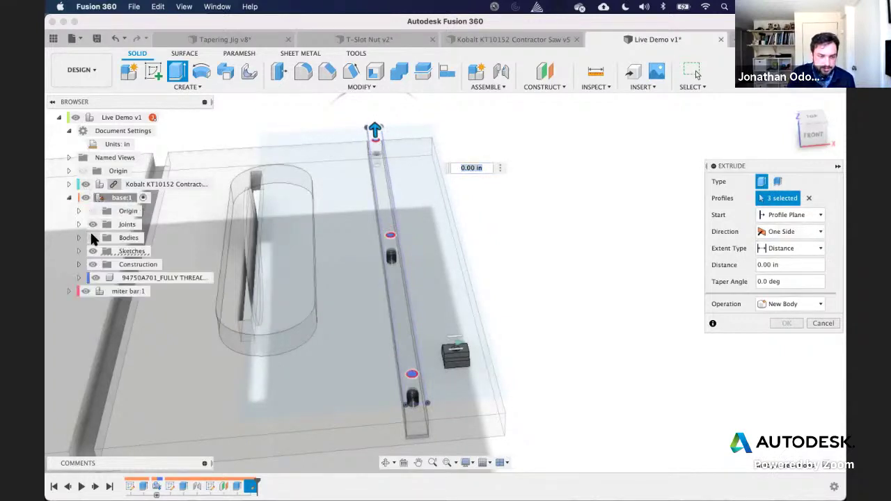
left_click(92, 238)
middle_click_drag(595, 238, 557, 244, "shift")
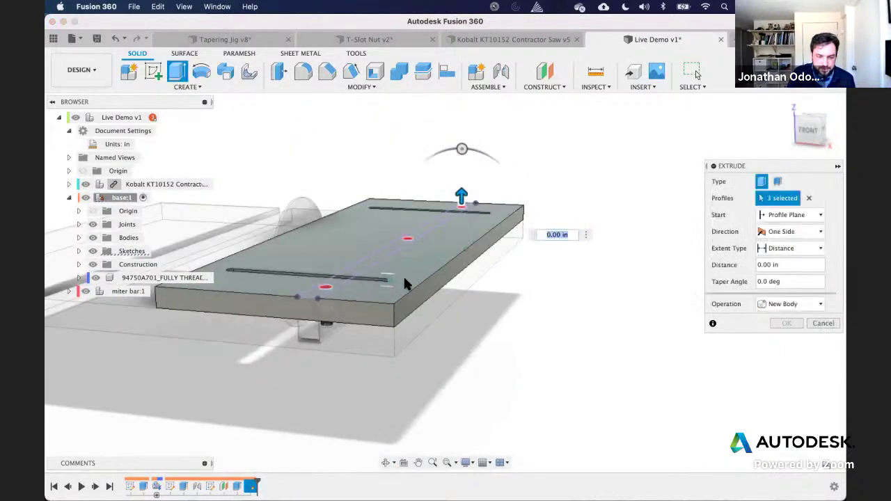
middle_click_drag(435, 277, 458, 275, "shift")
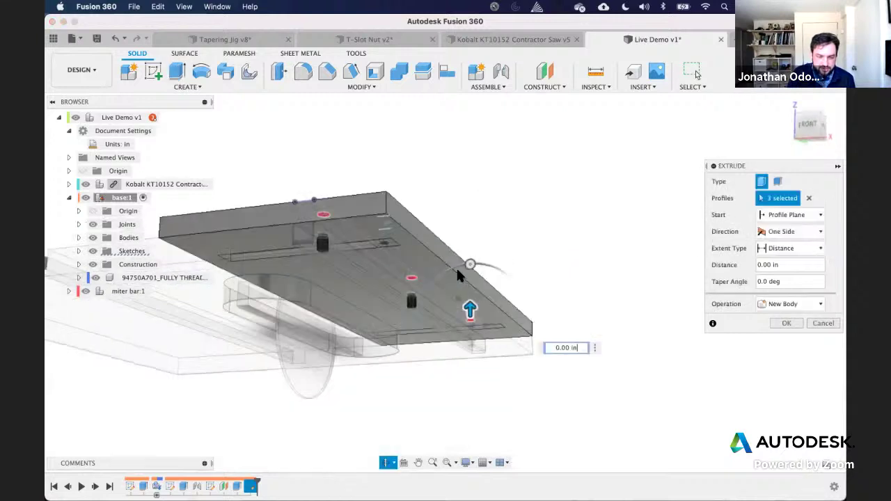
left_click(360, 221)
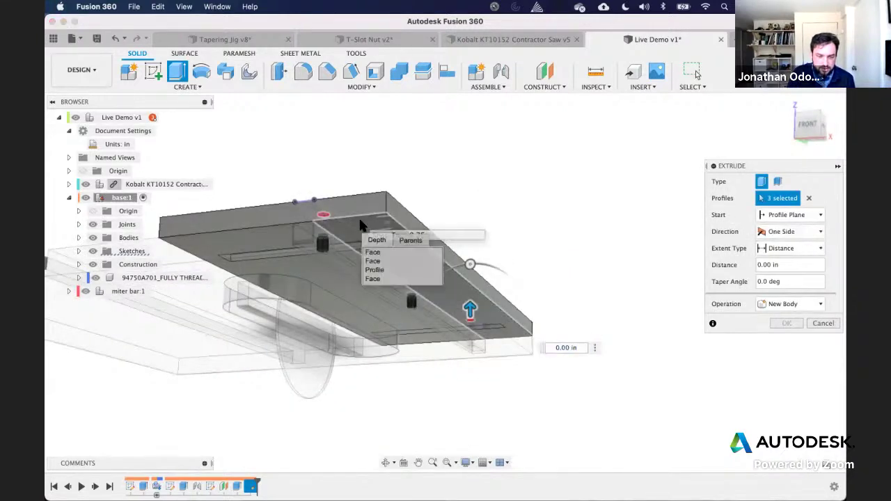
left_click(375, 262)
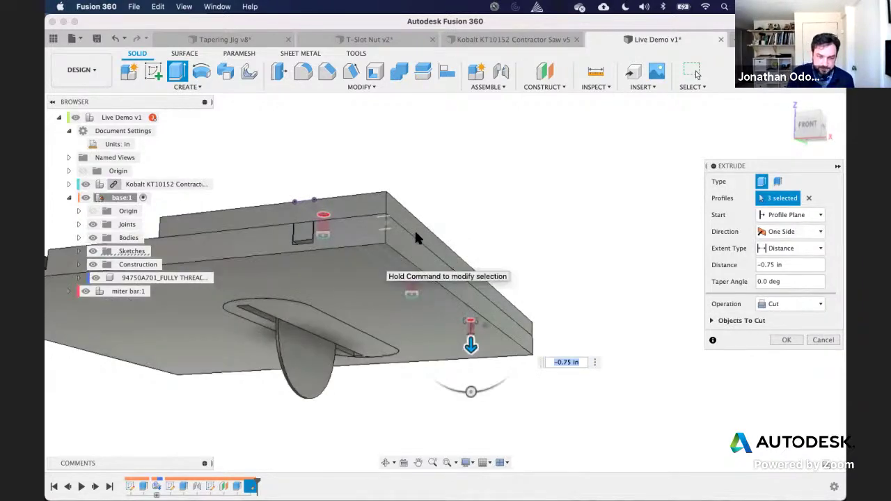
middle_click_drag(521, 205, 549, 238, "shift")
scroll(545, 229, "up", 5)
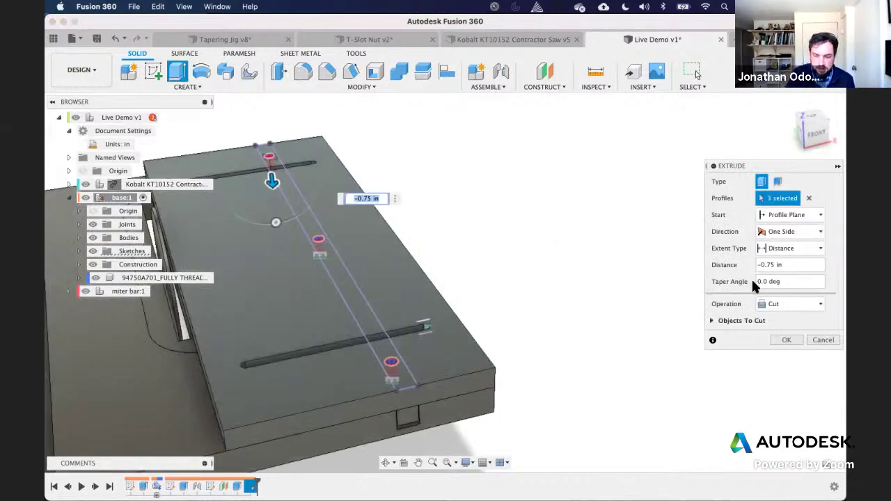
Step: Try extruding the three hole circles 2.00 in upward from the base and review the available extrude operations
left_click(807, 304)
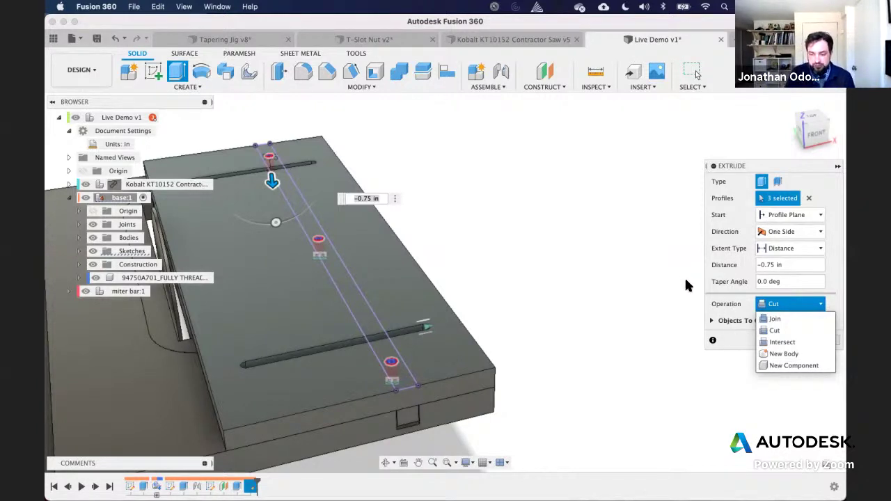
left_click(732, 306)
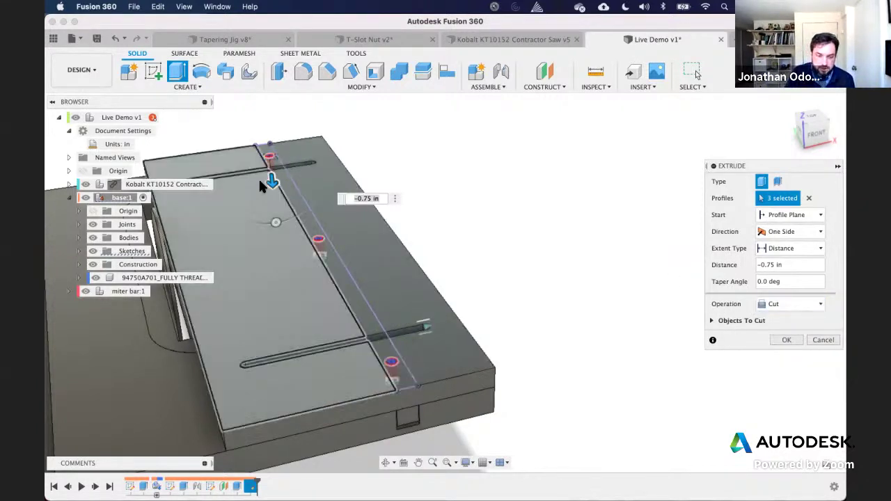
left_click_drag(270, 185, 262, 105)
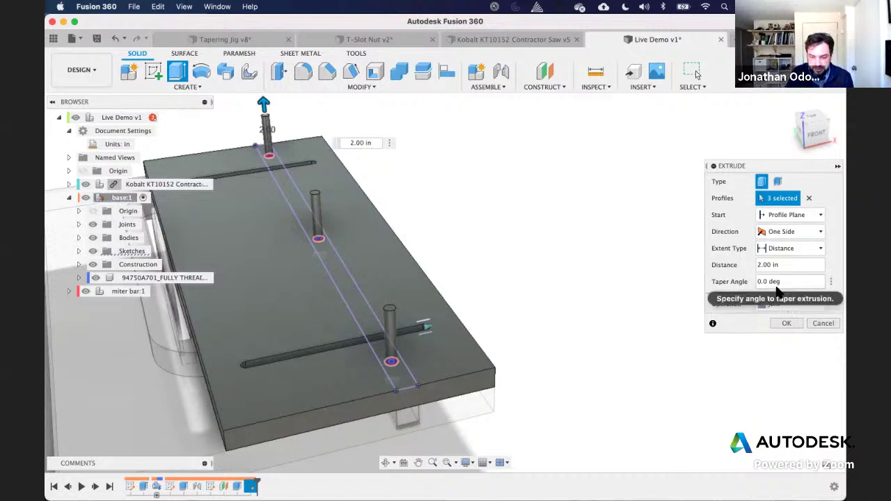
left_click(801, 306)
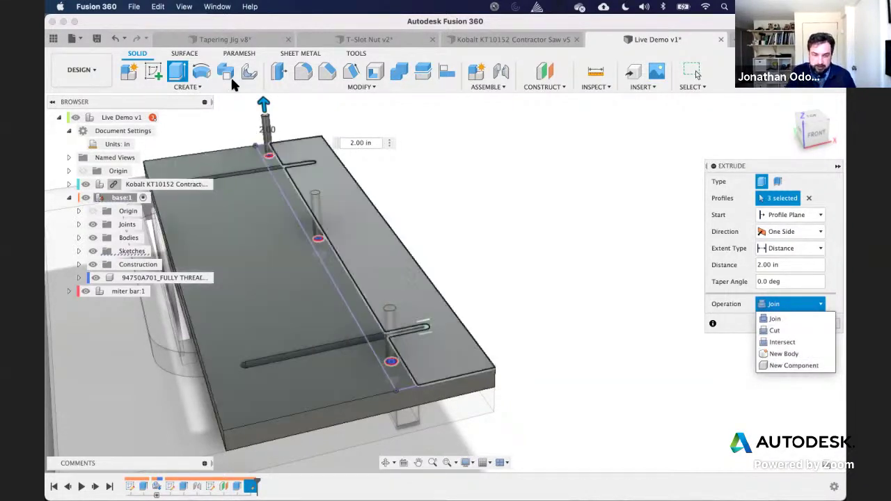
Step: Cut the three hole profiles -0.75 in down to the base's underside and finish the extrusion
middle_click_drag(360, 195, 295, 169, "shift")
left_click(293, 158)
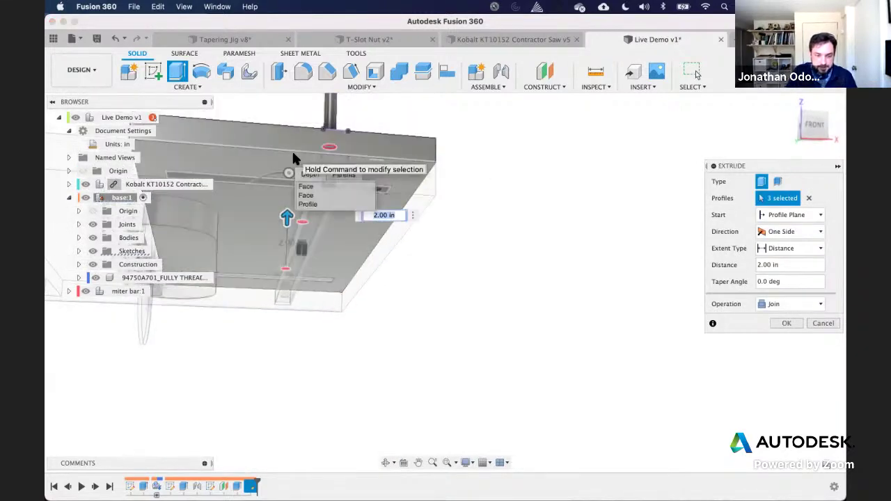
left_click(308, 195)
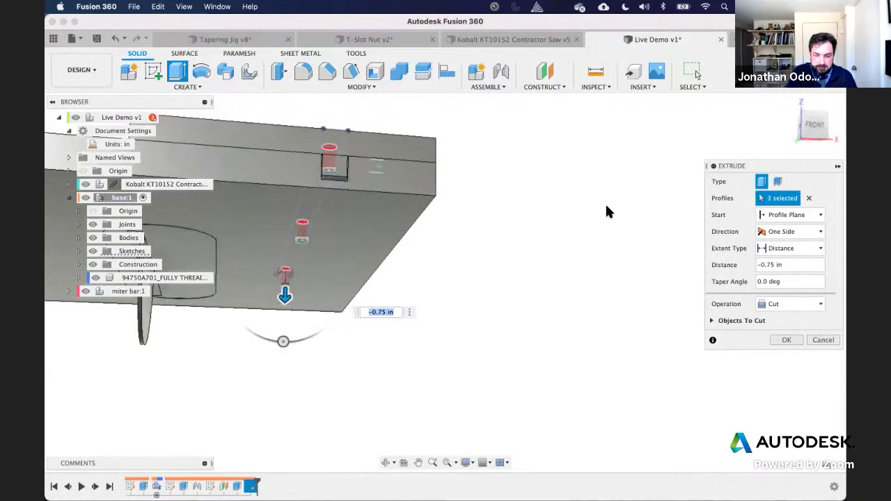
middle_click_drag(620, 249, 413, 329, "shift")
key("Return")
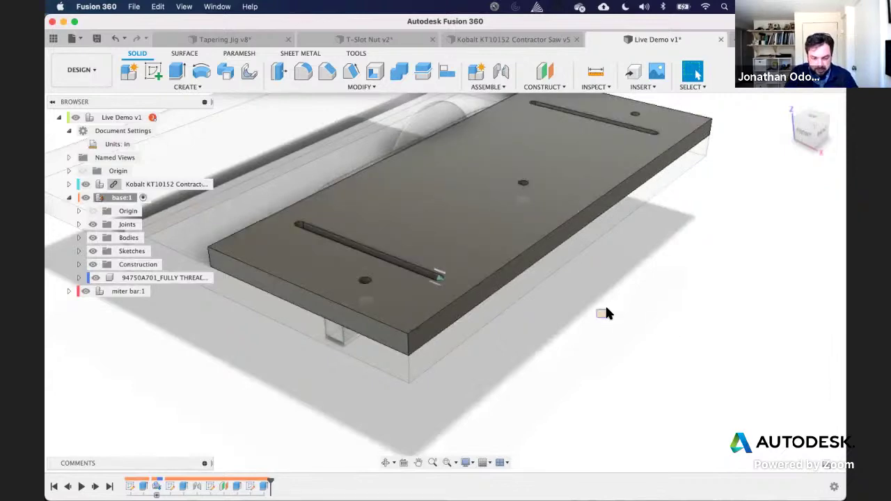
Step: Examine the new base holes from above and below, check them against the miter bar, and look through the miter bar's contents
scroll(453, 243, "up", 5)
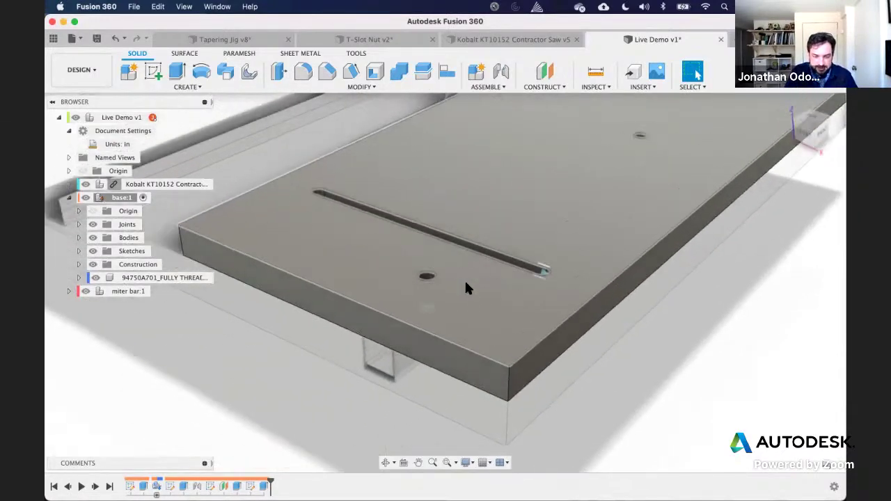
left_click(466, 287)
middle_click_drag(467, 287, 487, 238, "shift")
left_click(399, 333, "shift")
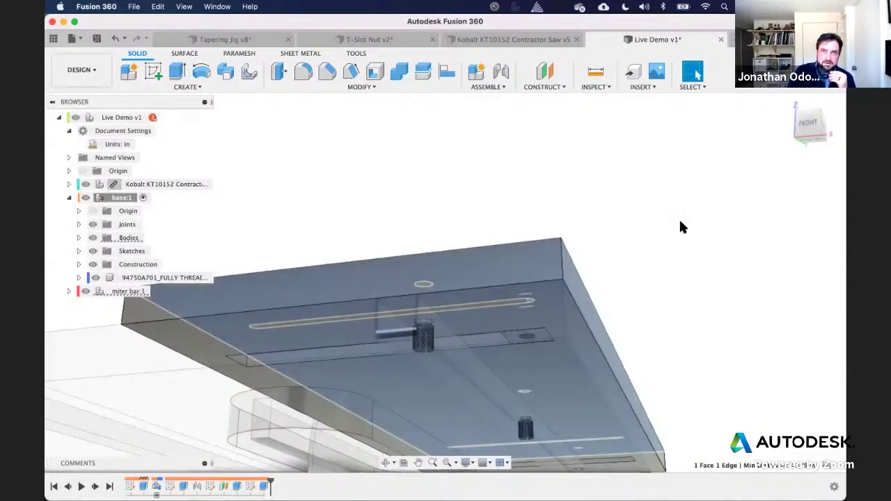
middle_click_drag(679, 218, 670, 242, "shift")
middle_click_drag(583, 219, 581, 244, "shift")
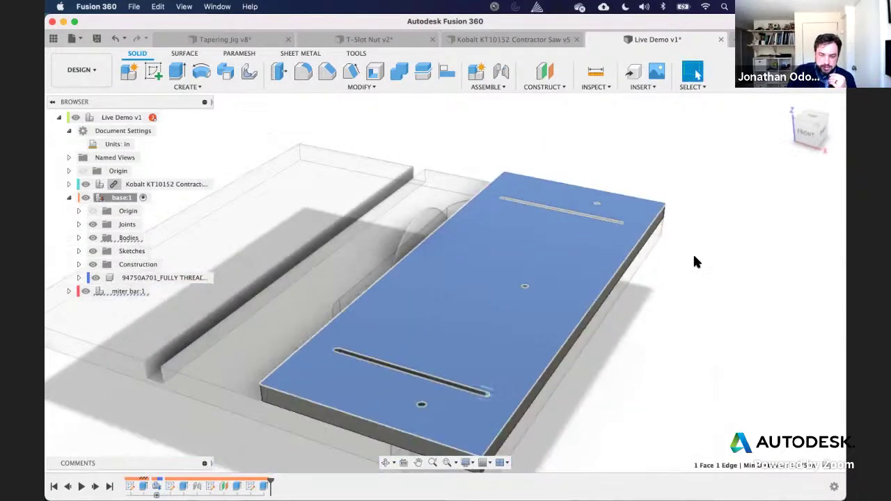
left_click(694, 262)
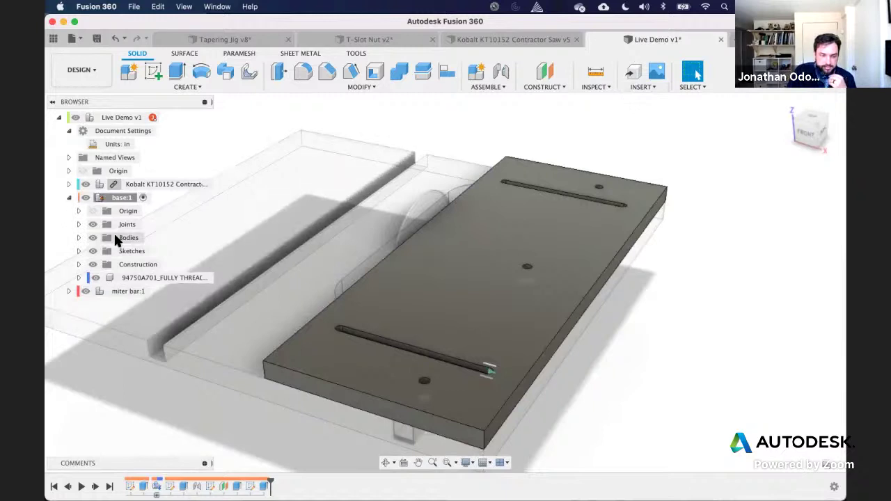
left_click(69, 291)
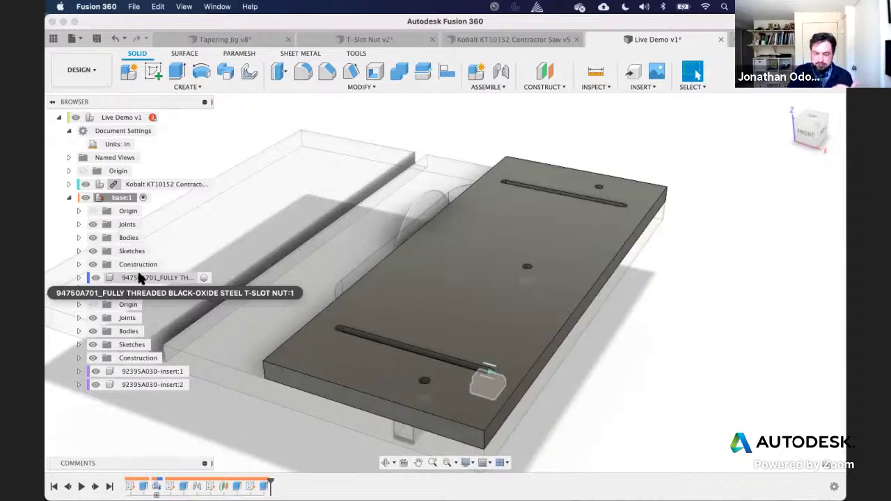
left_click(69, 291)
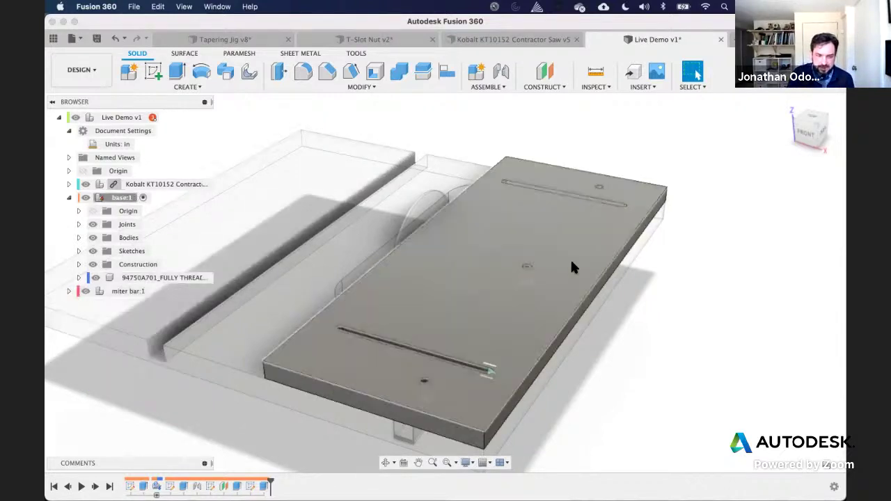
left_click(639, 88)
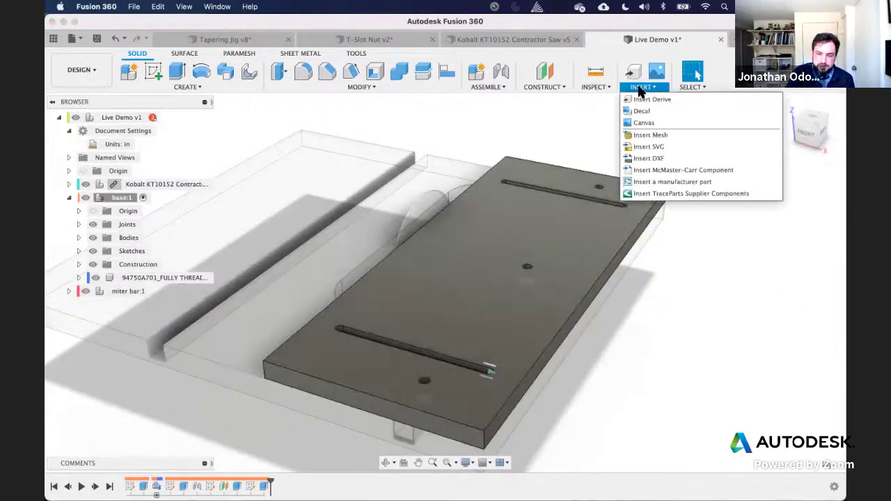
left_click(684, 170)
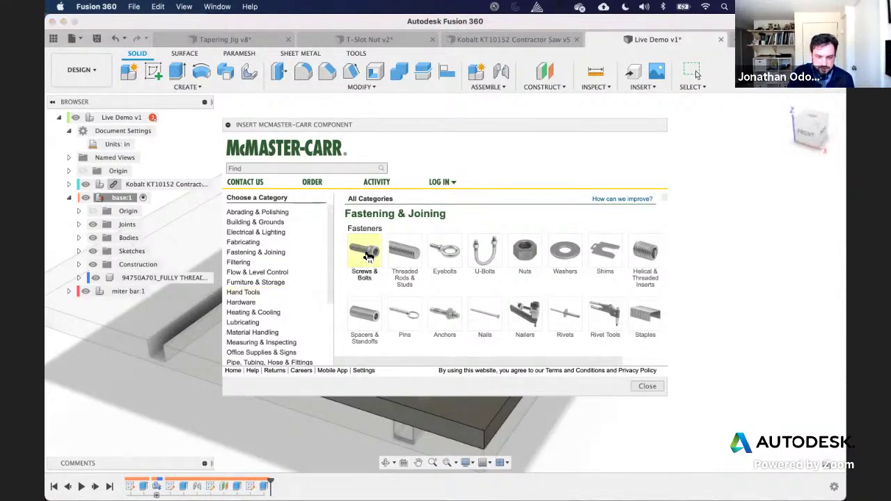
left_click(245, 220)
scroll(264, 285, "down", 5)
scroll(260, 279, "down", 5)
scroll(269, 296, "down", 8)
scroll(270, 299, "down", 3)
scroll(270, 299, "up", 1)
scroll(270, 299, "down", 5)
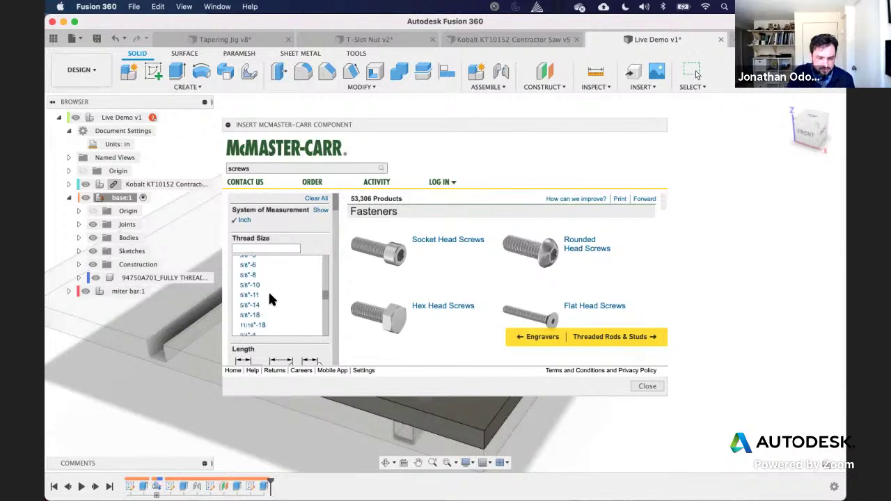
left_click(646, 386)
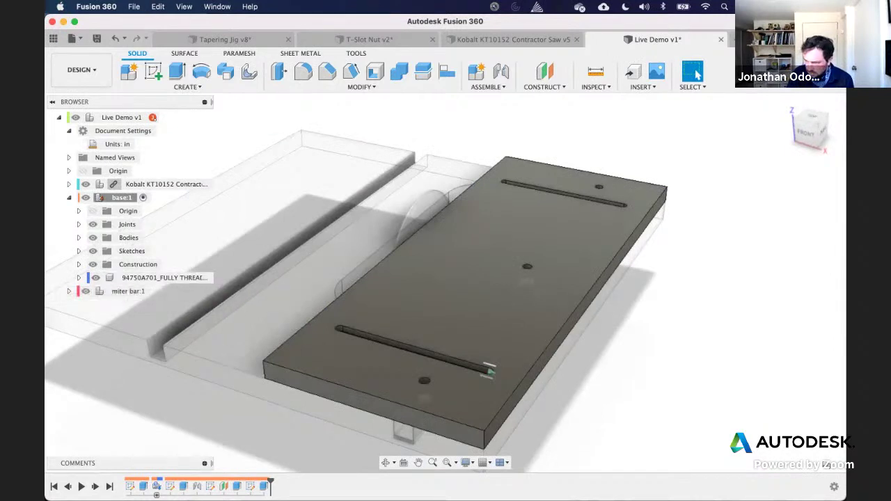
Step: Switch to Safari, search McMaster-Carr for part 93005A554, and open its product detail to check the thumb screw's specifications
key("super+Tab")
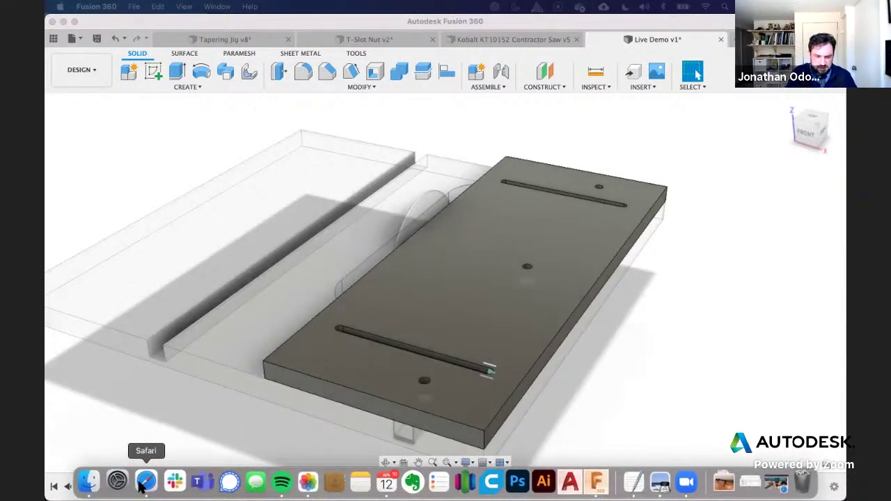
left_click(145, 481)
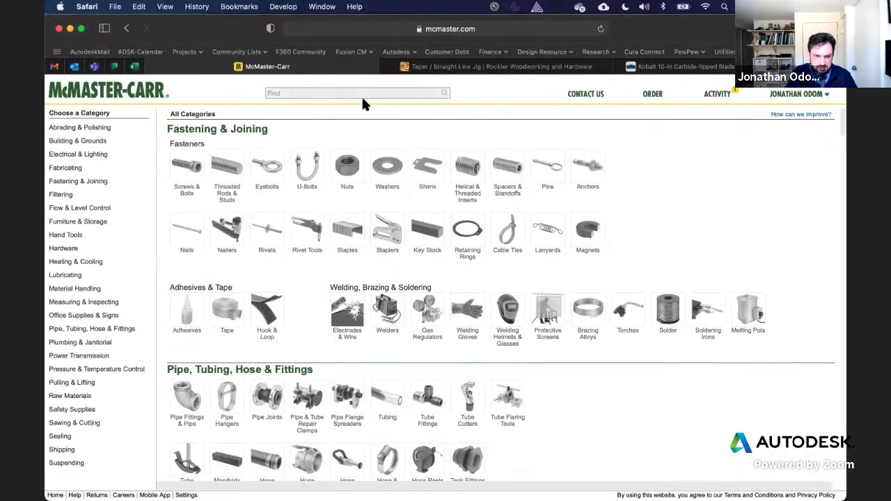
left_click(361, 94)
type("93005A554")
key("Return")
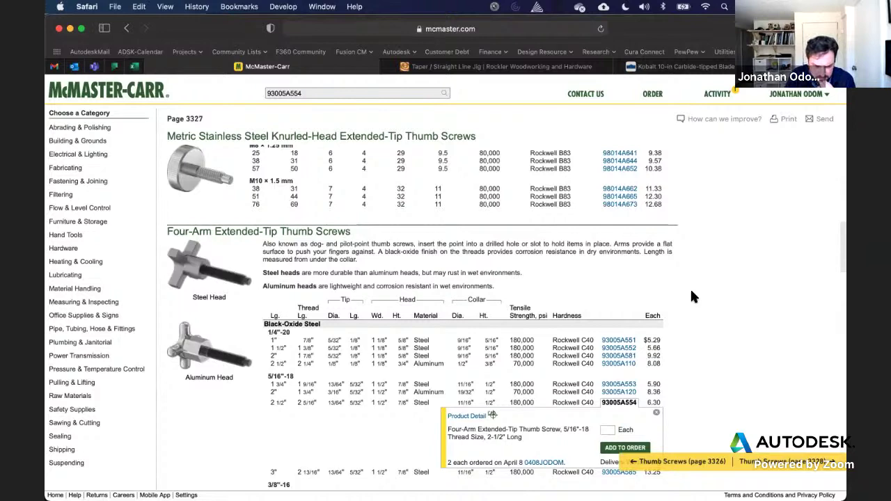
left_click(467, 415)
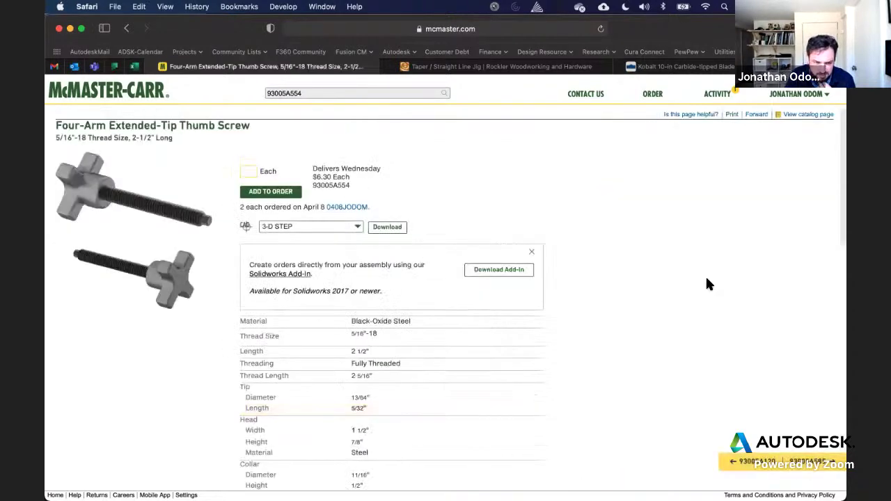
scroll(706, 275, "down", 2)
mouse_move(681, 487)
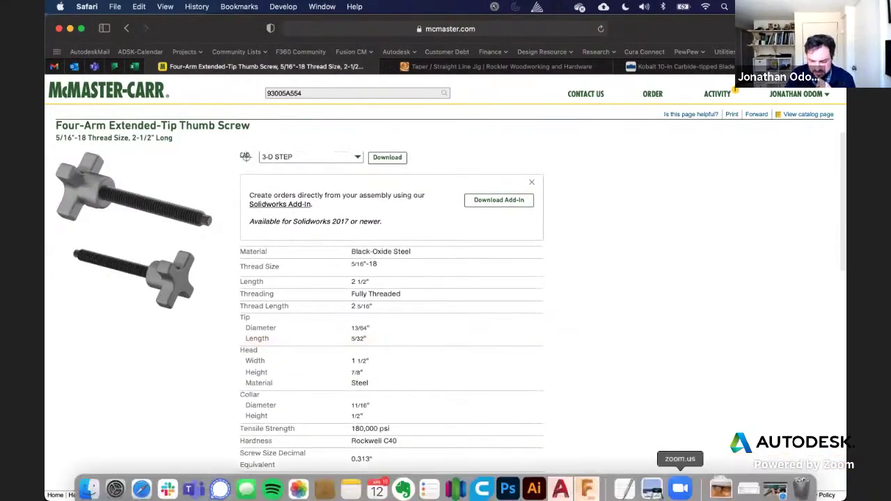
Step: Return to Fusion 360 and filter McMaster-Carr's inch screws by 5/16"-18 thread size and 1 1/4" length for insertion
left_click(587, 489)
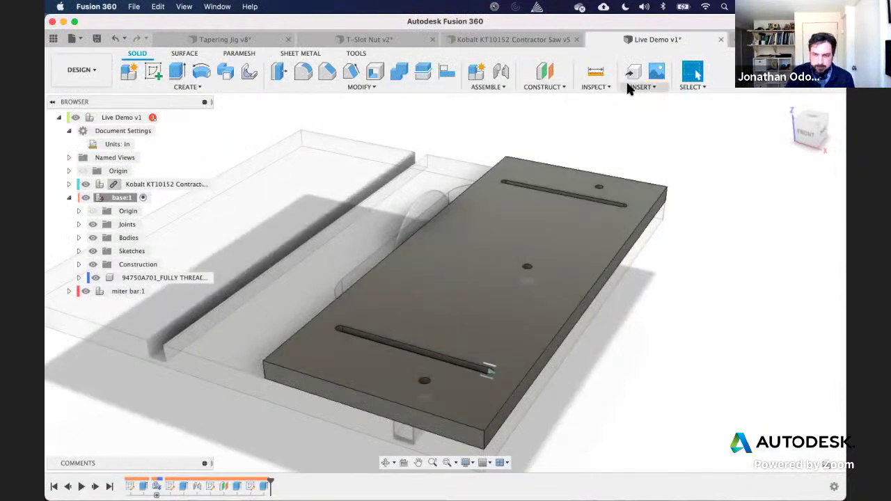
left_click(631, 88)
left_click(687, 164)
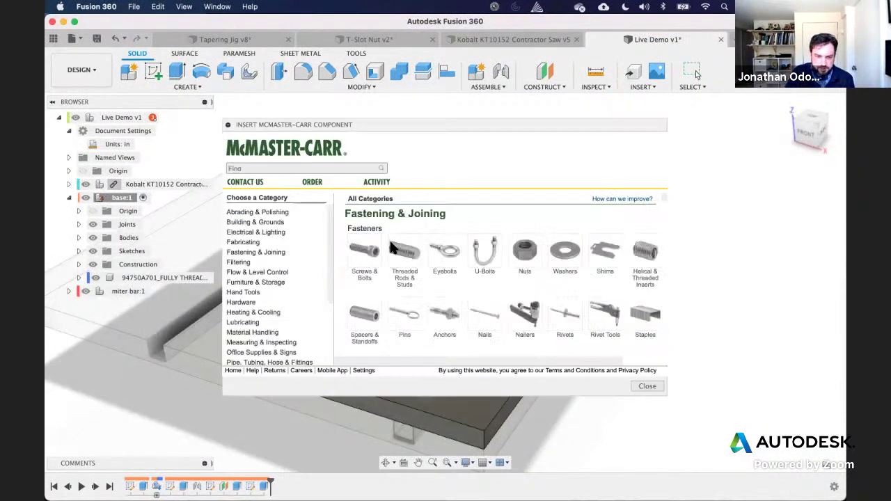
left_click(364, 250)
left_click(245, 223)
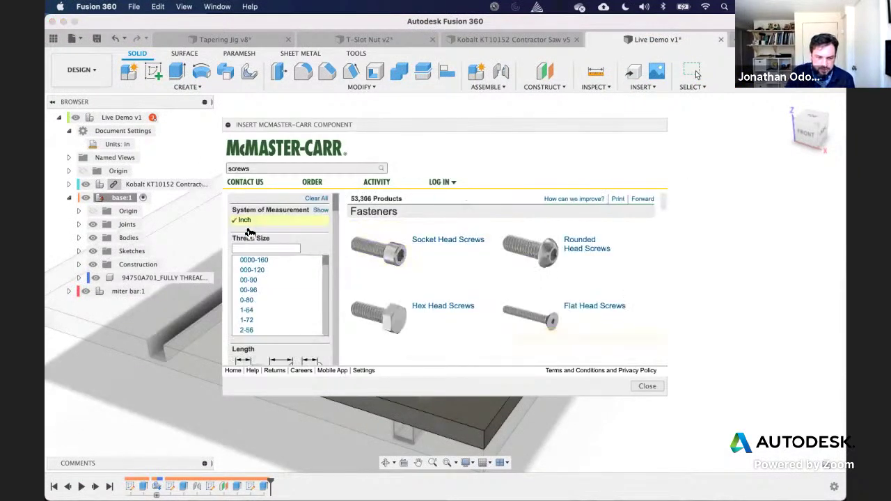
scroll(269, 314, "down", 10)
scroll(268, 313, "down", 5)
left_click(265, 304)
scroll(282, 301, "down", 3)
scroll(278, 305, "up", 2)
left_click(259, 296)
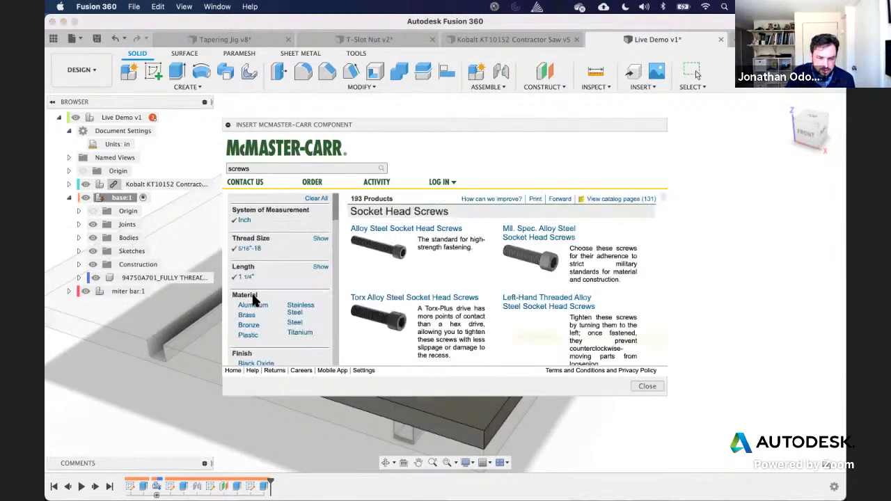
Step: Narrow the screws to flat heads with Phillips drive and an 82° countersink angle, and locate the stainless steel screw's part number
scroll(254, 300, "down", 6)
scroll(254, 300, "up", 2)
left_click(304, 275)
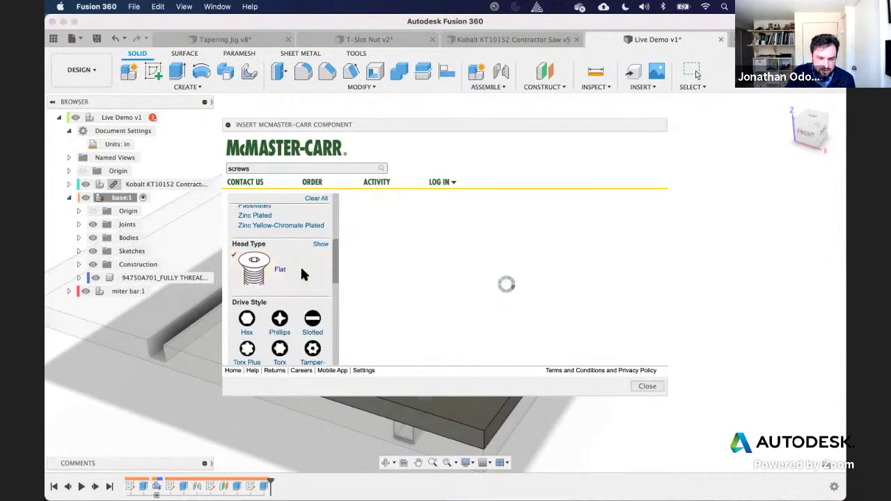
left_click(281, 294)
scroll(283, 294, "down", 5)
scroll(283, 296, "up", 4)
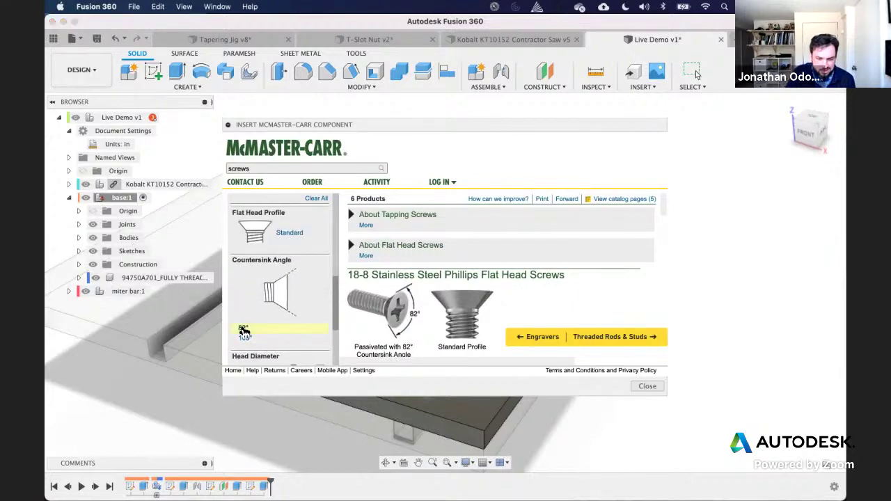
left_click(244, 329)
scroll(245, 270, "down", 3)
scroll(466, 270, "down", 5)
scroll(464, 272, "right", 3)
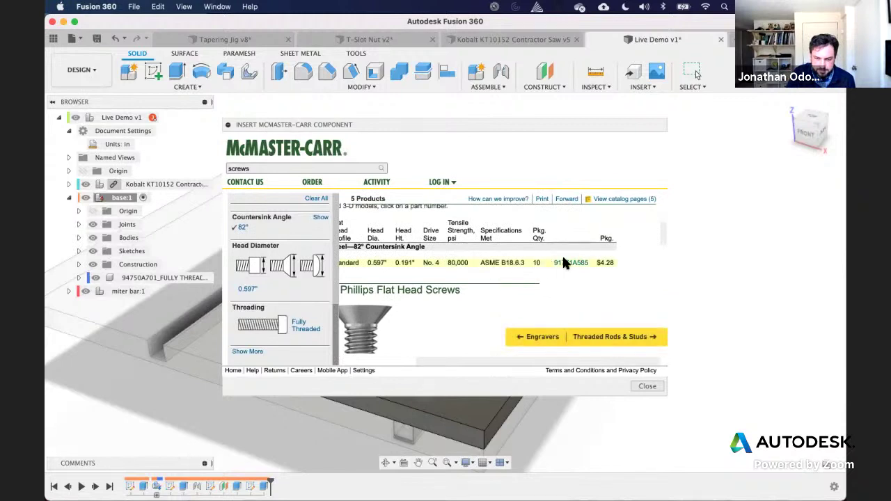
Step: Insert the 5/16"-18, 1-1/4" long stainless steel flat head screw 91771A585 as a 3-D STEP model, keeping its default placement
left_click(566, 262)
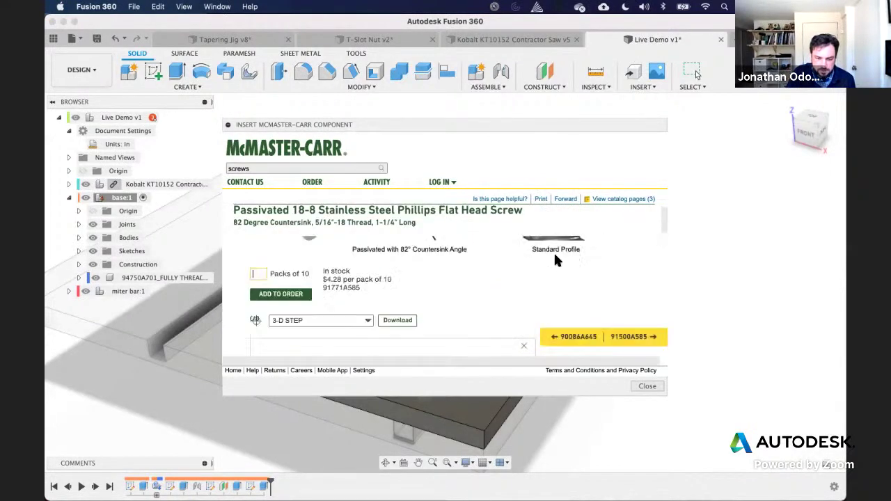
left_click(403, 323)
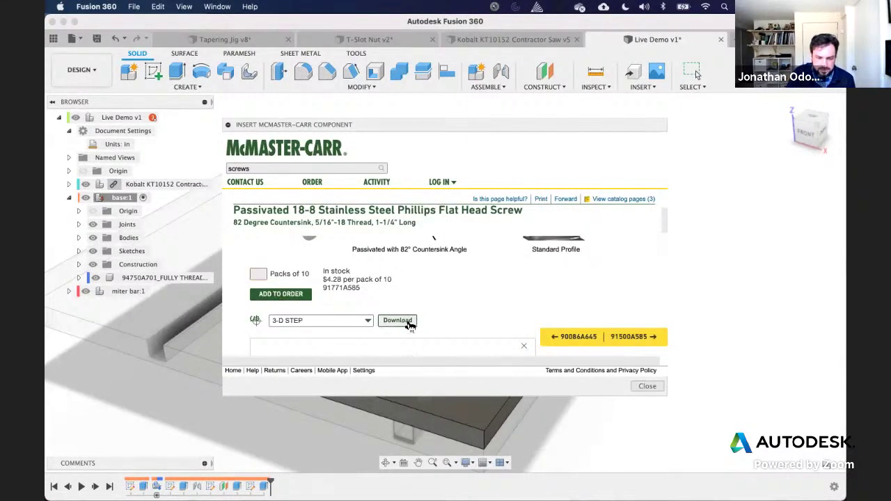
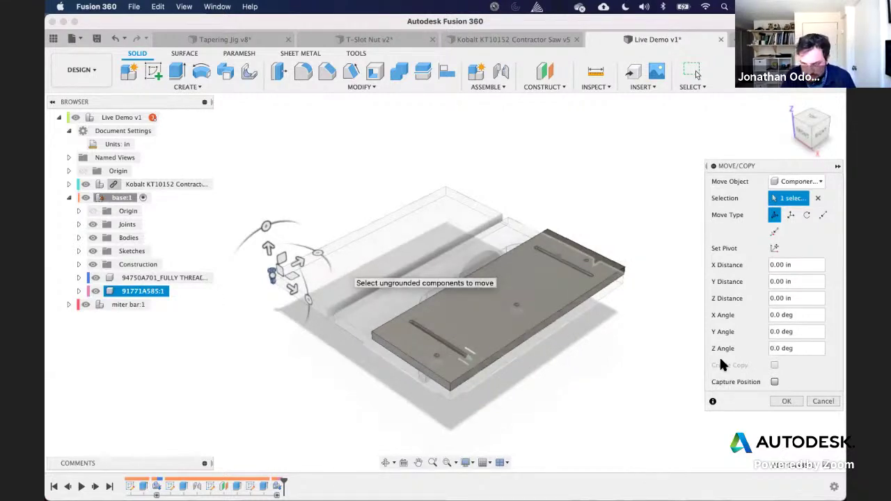
left_click(783, 401)
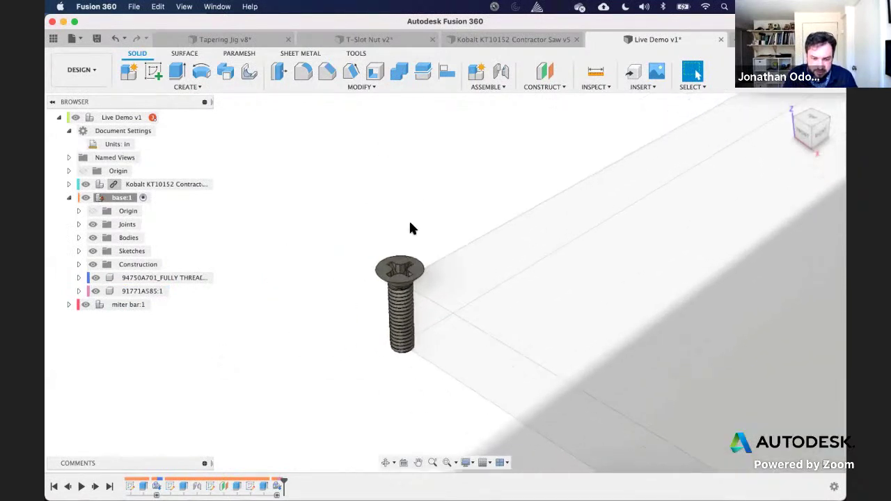
Step: Joint the flat head screw's head to the upper rim of the base hole beside the near T-slot
left_click(502, 72)
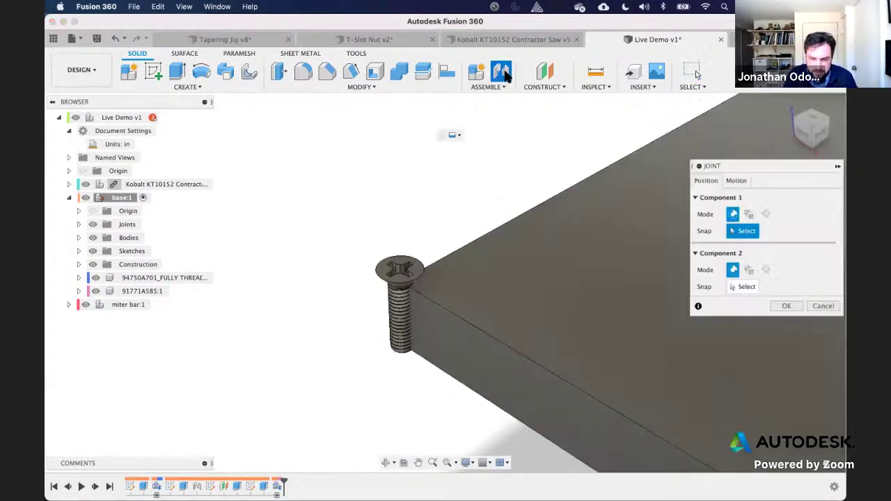
left_click(418, 259)
scroll(422, 260, "down", 5)
scroll(421, 262, "right", 8)
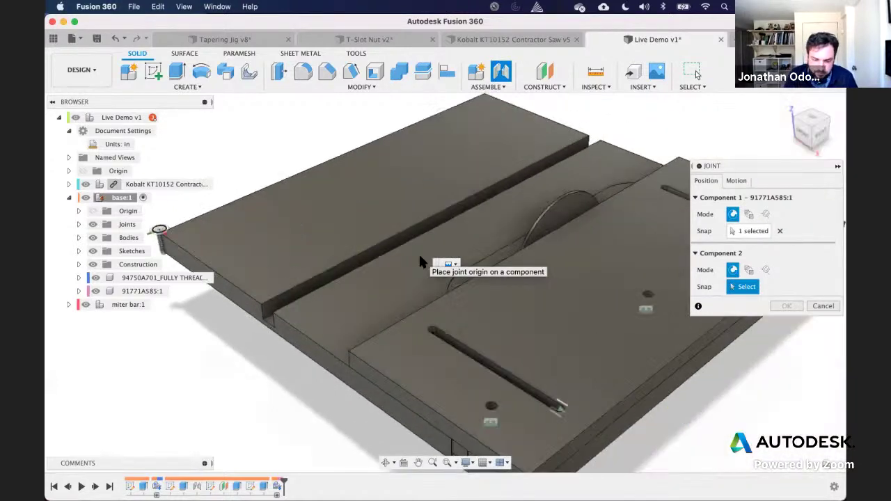
scroll(421, 261, "up", 5)
scroll(420, 262, "down", 5)
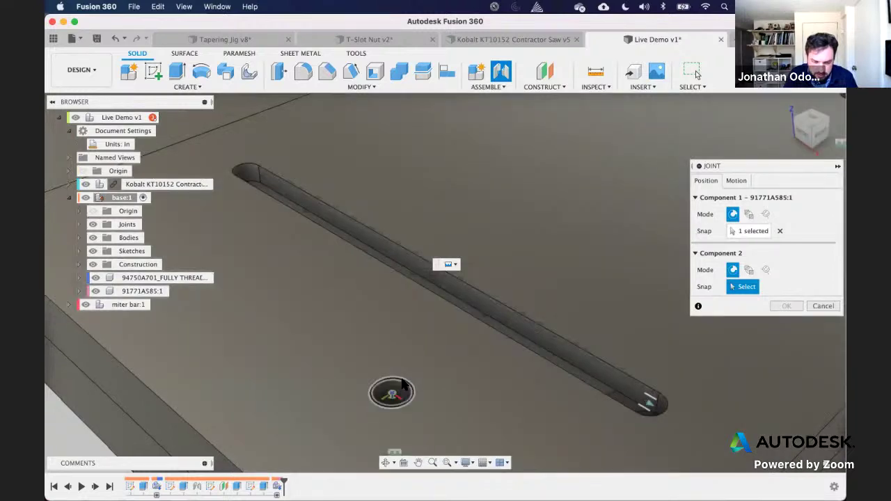
left_click(403, 383)
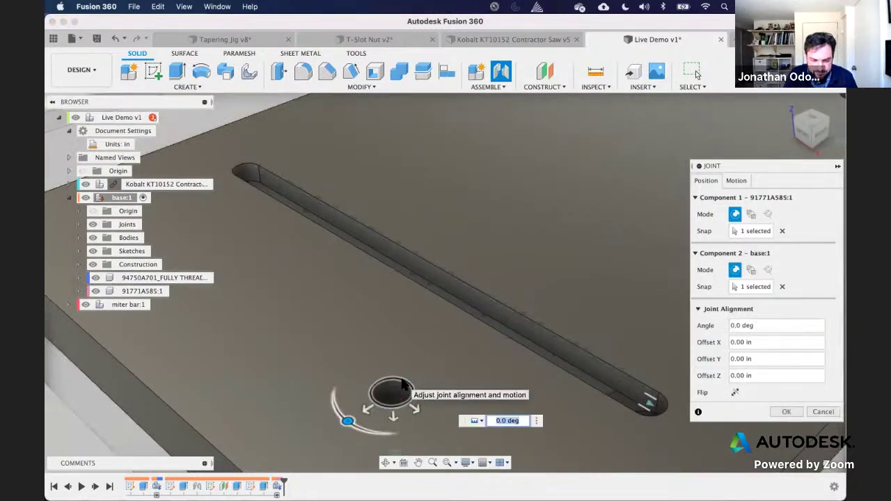
left_click(736, 181)
left_click(787, 251)
scroll(523, 259, "down", 8)
scroll(539, 418, "up", 3)
scroll(539, 418, "up", 5)
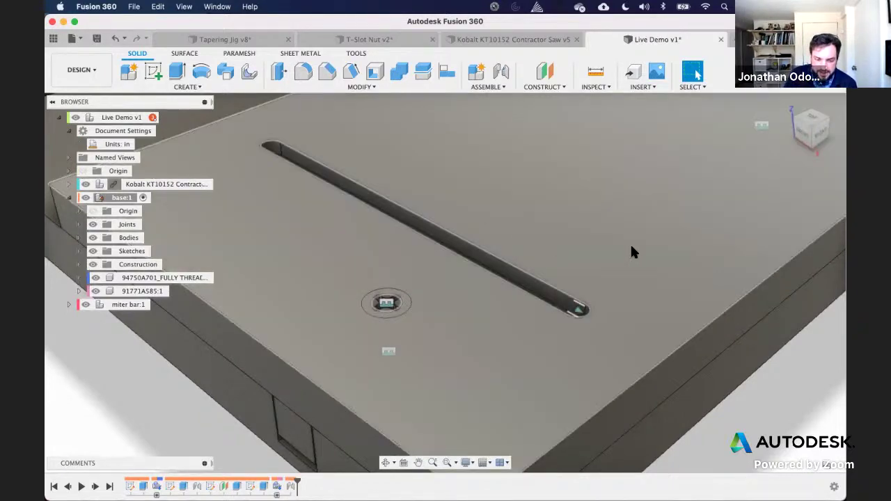
Step: Inspect the screw's fit in the base and miter bar with a temporary section analysis offset -3.00 in from the base's long side face
scroll(630, 250, "down", 4)
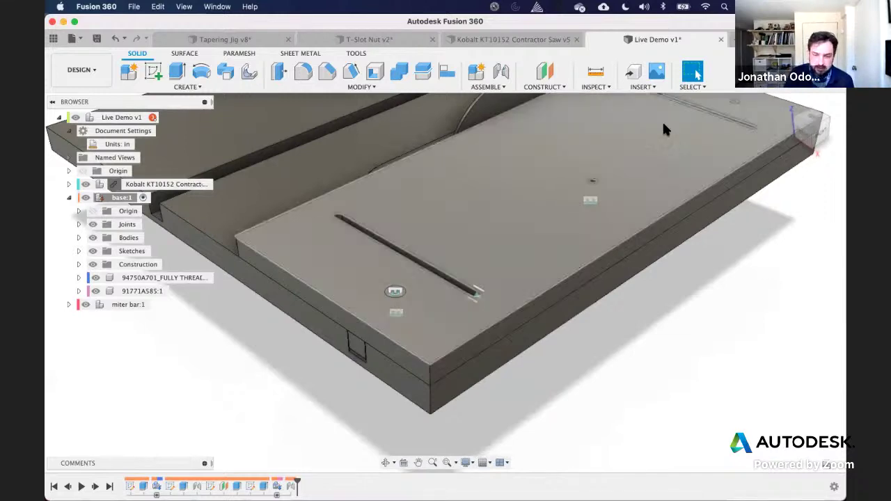
left_click(595, 87)
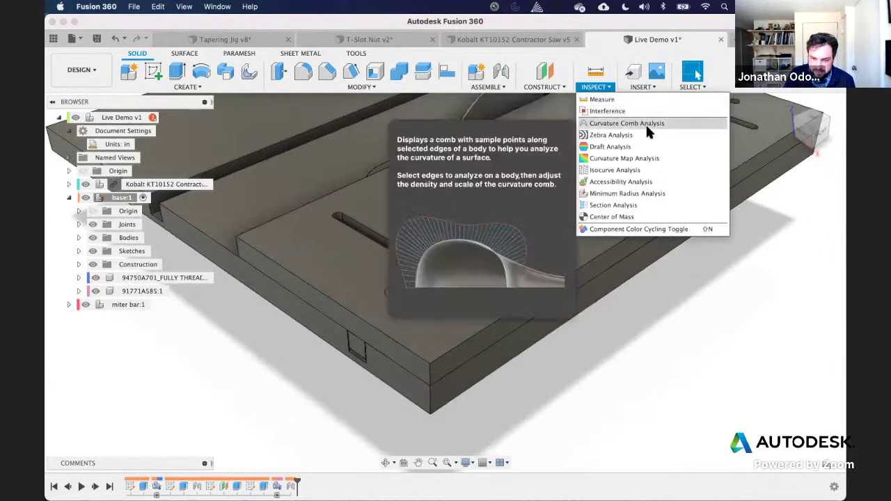
left_click(620, 205)
left_click(487, 340)
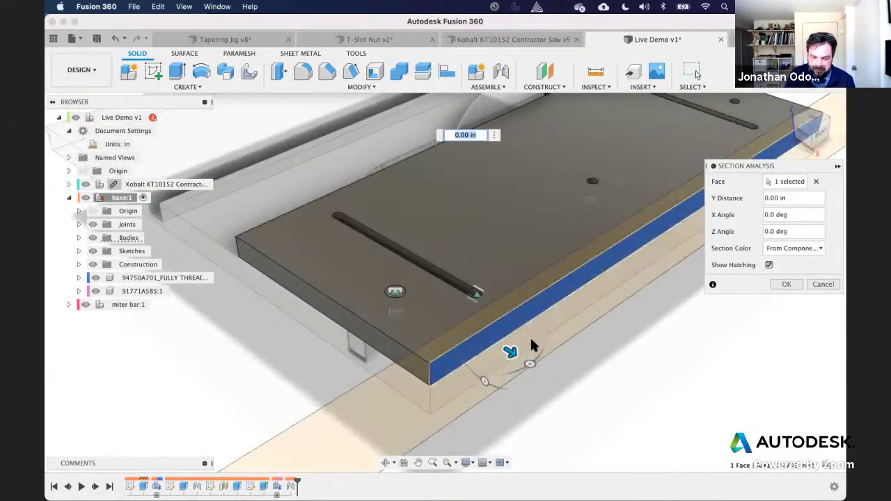
mouse_move(511, 352)
left_mouse_down()
mouse_move(455, 314)
mouse_move(432, 313)
mouse_move(430, 322)
left_mouse_up()
scroll(429, 323, "up", 10)
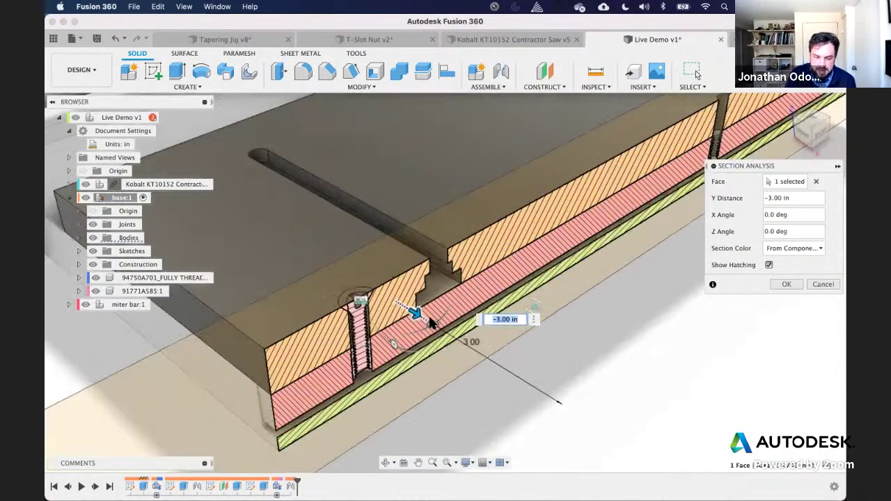
scroll(430, 321, "down", 5)
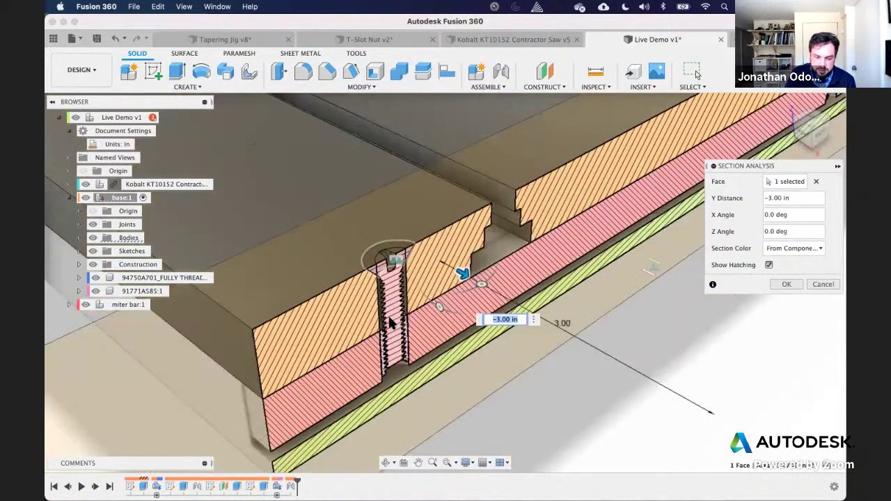
mouse_move(444, 306)
middle_mouse_down("shift")
mouse_move(404, 305)
mouse_move(405, 314)
middle_mouse_up("shift")
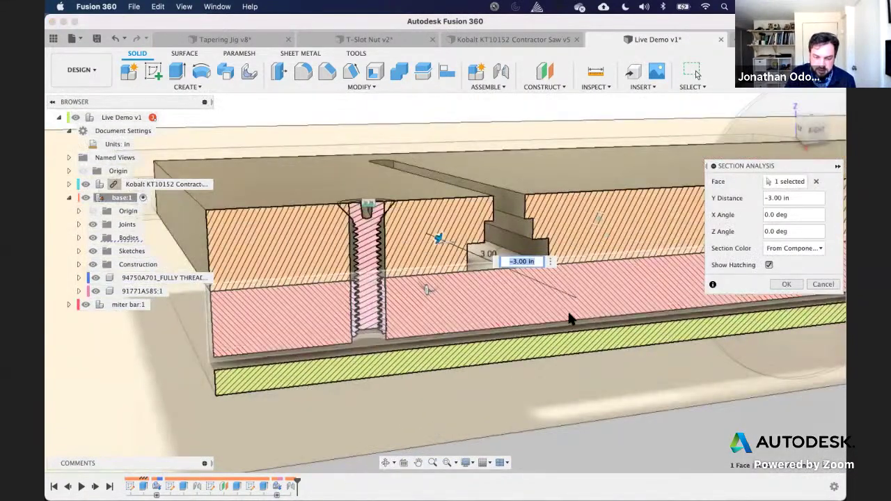
middle_click_drag(581, 312, 585, 334, "shift")
key("Escape")
scroll(584, 189, "down", 5)
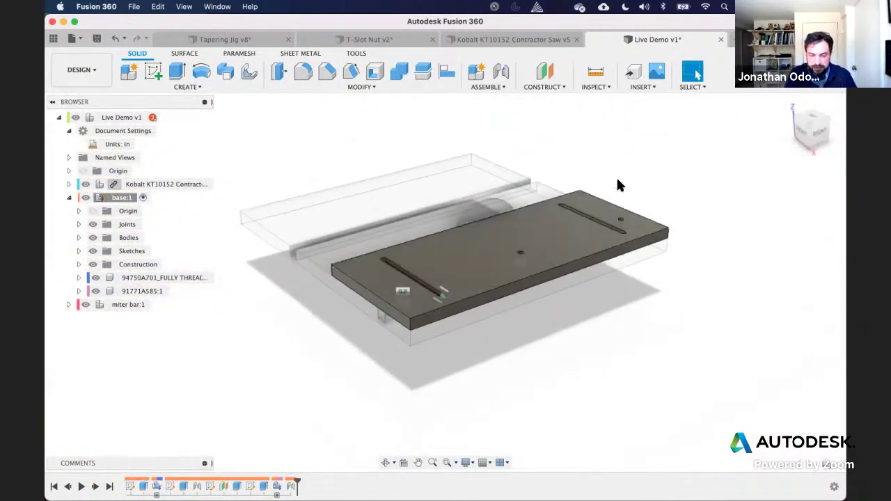
Step: Construct an axis through the cylindrical screw hole beside the near T-slot
scroll(616, 177, "up", 3)
scroll(616, 175, "up", 3)
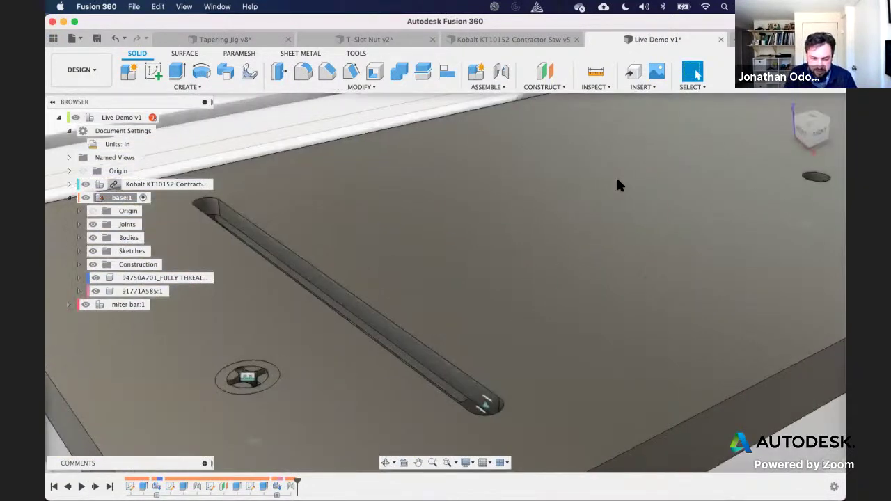
scroll(608, 105, "down", 1)
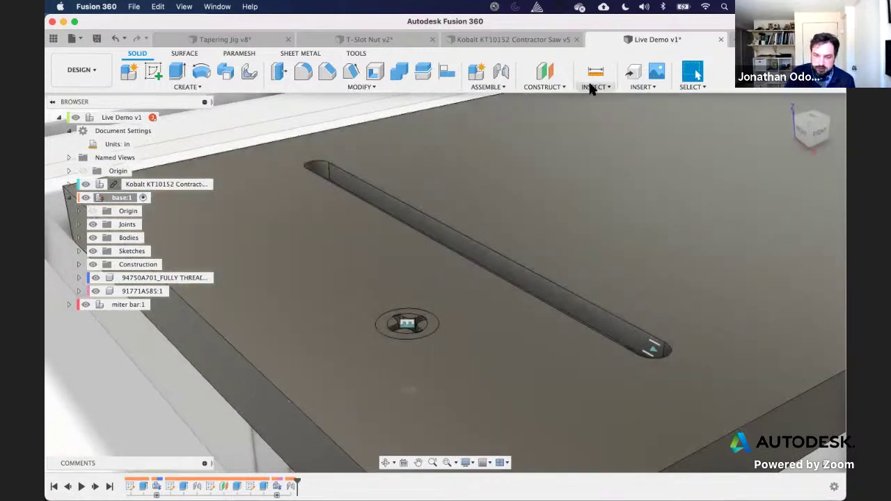
left_click(547, 87)
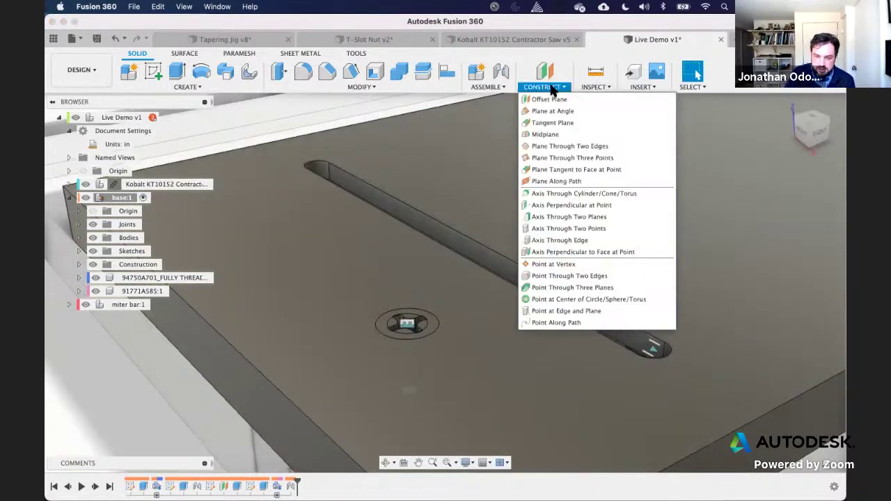
left_click(573, 193)
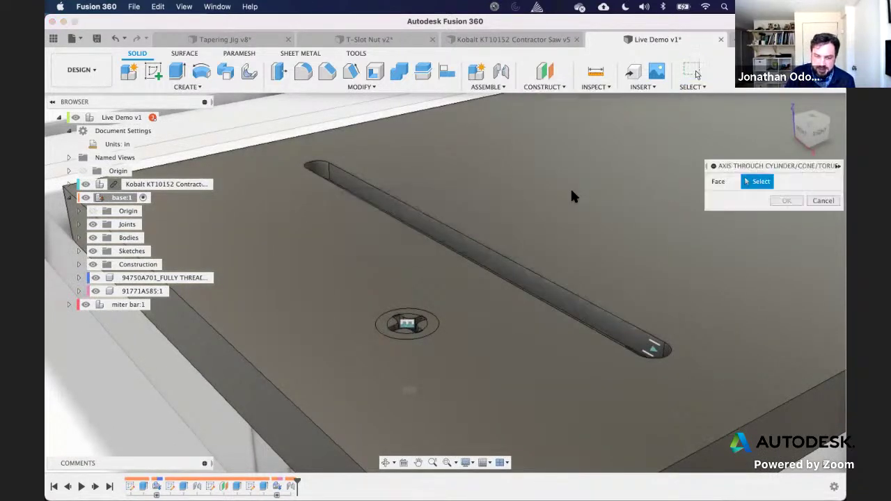
left_click(420, 324)
left_click(786, 199)
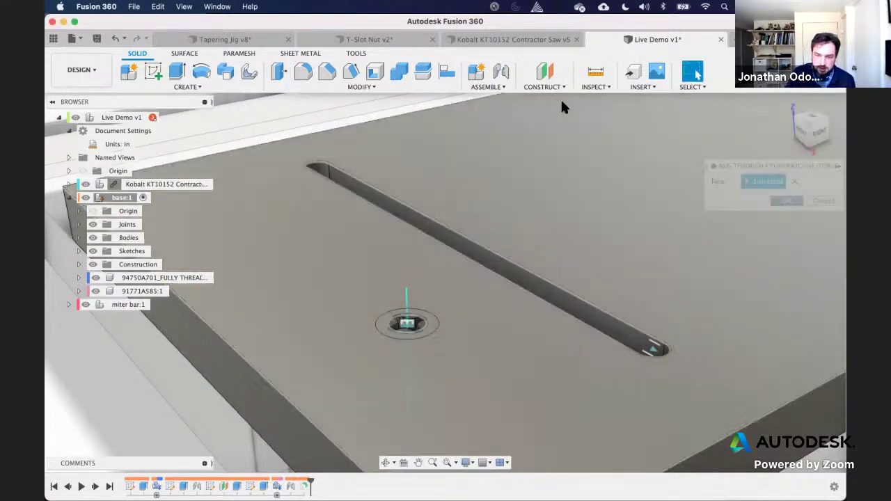
Step: Construct a plane at a 90° angle through the screw hole's axis, running along the length of the base
left_click(550, 87)
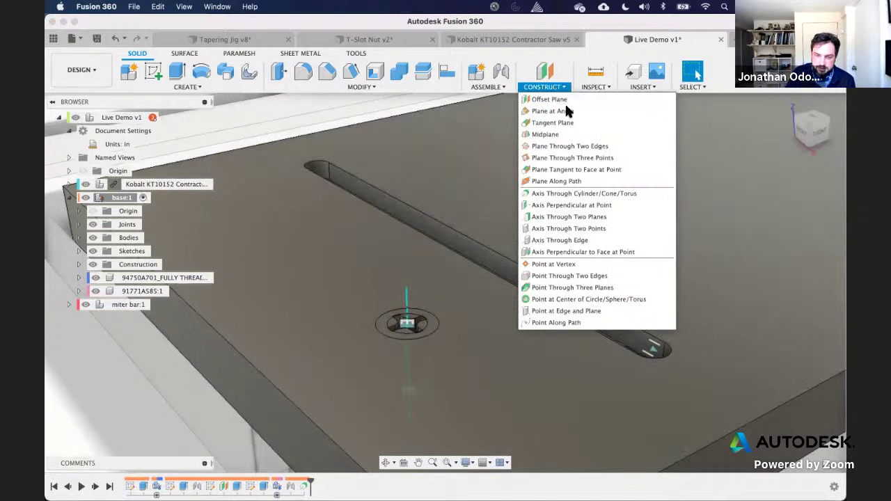
left_click(557, 111)
left_click(407, 298)
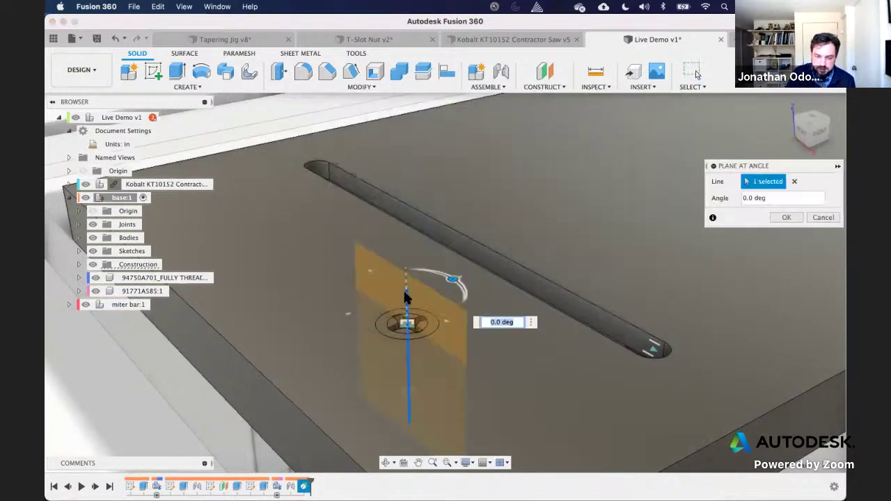
type("90")
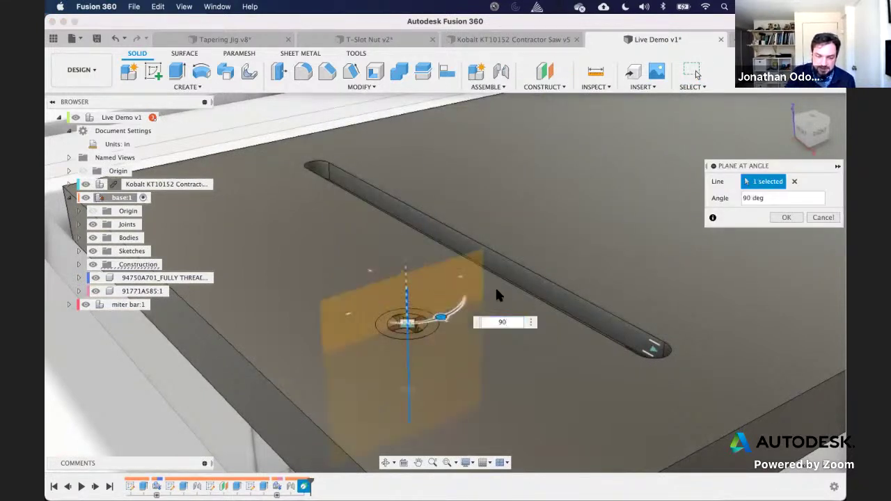
scroll(495, 289, "down", 5)
scroll(499, 295, "down", 3)
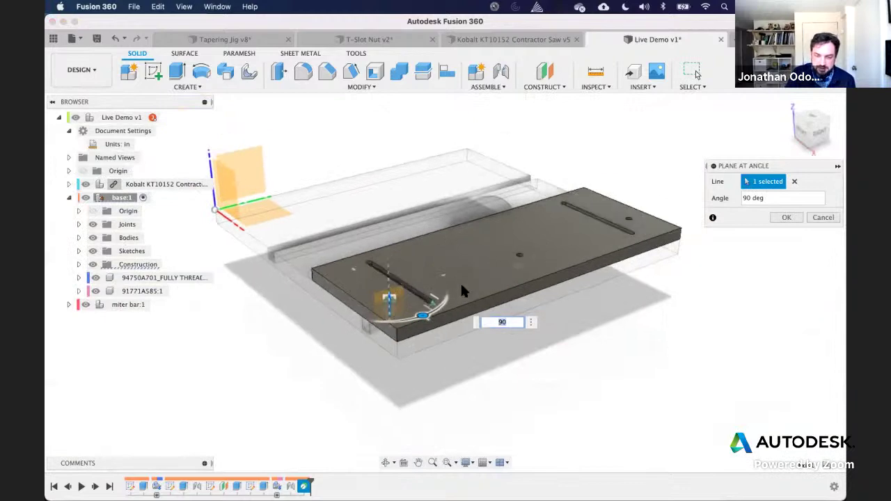
left_click(787, 218)
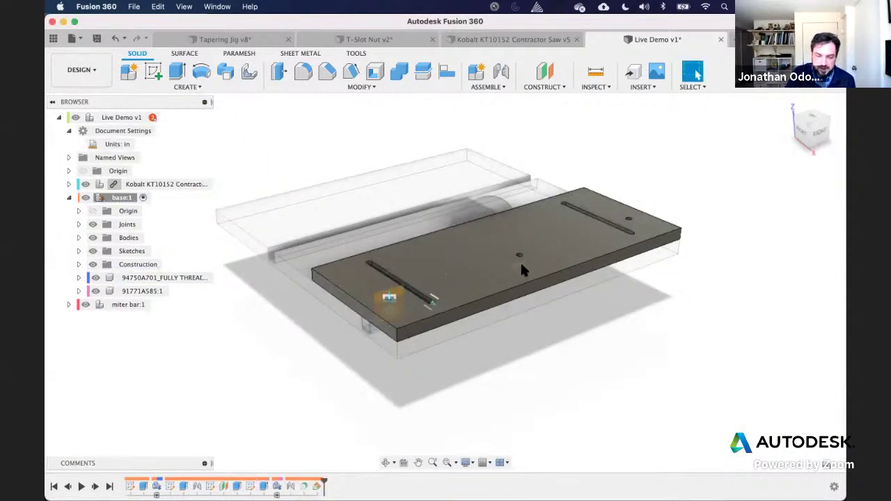
Step: Start a sketch on the new vertical plane and intersect the whole base body into it as linked geometry
scroll(521, 264, "up", 4)
scroll(439, 292, "up", 3)
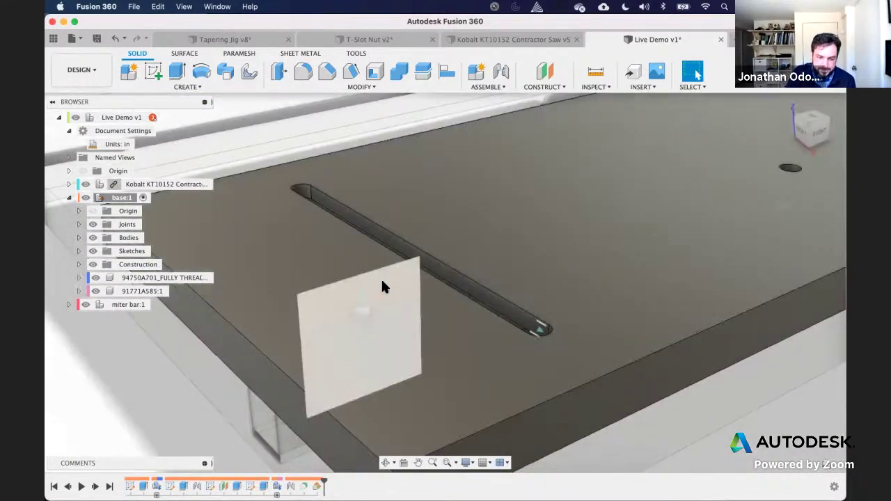
left_click(381, 280)
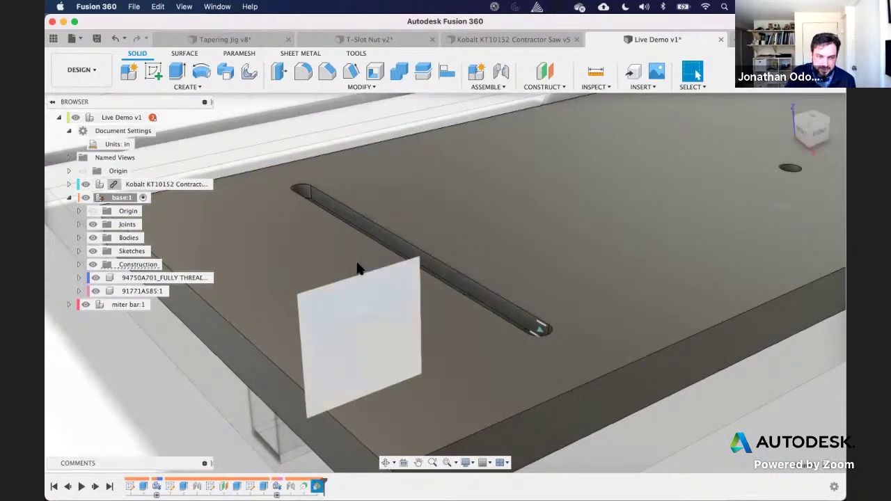
left_click(153, 72)
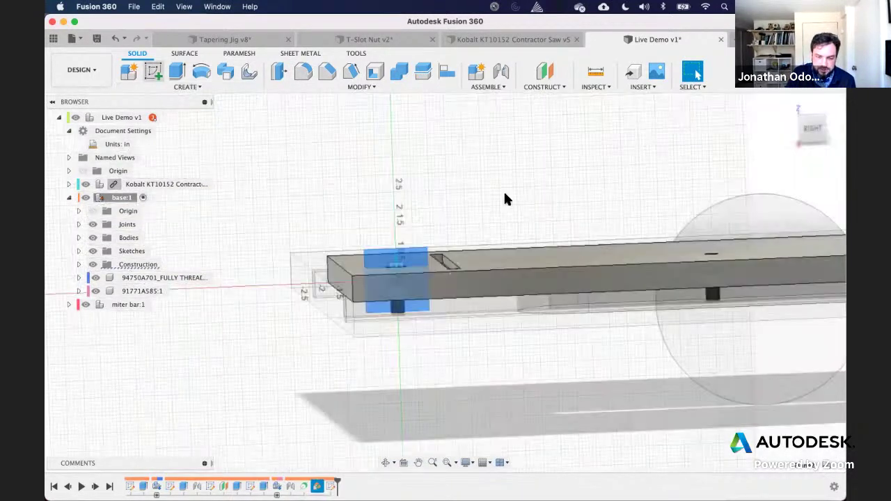
key("p")
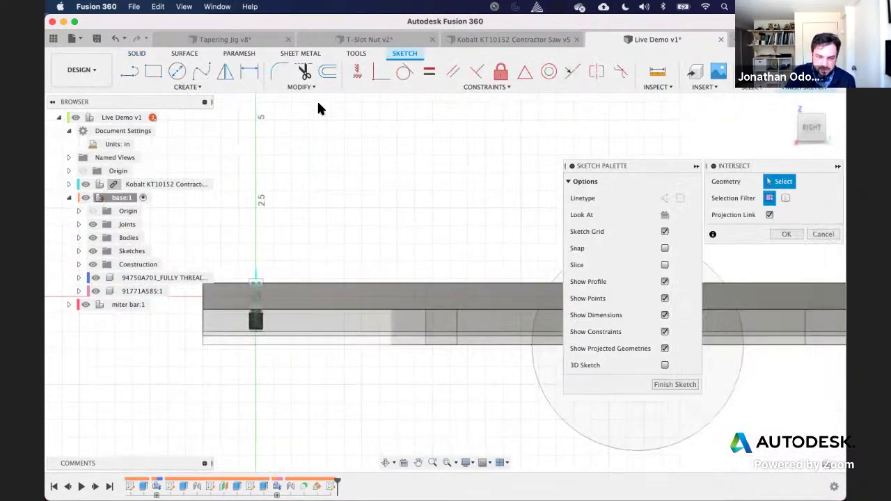
left_click(188, 87)
mouse_move(222, 276)
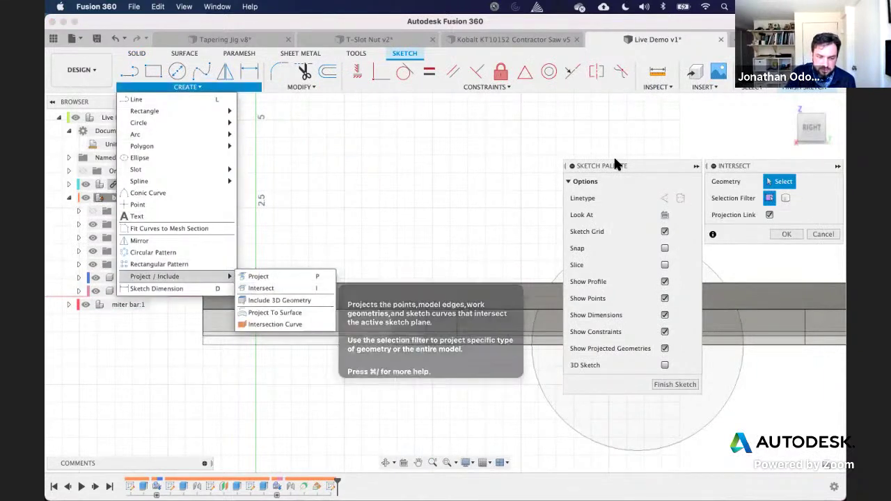
left_click(803, 196)
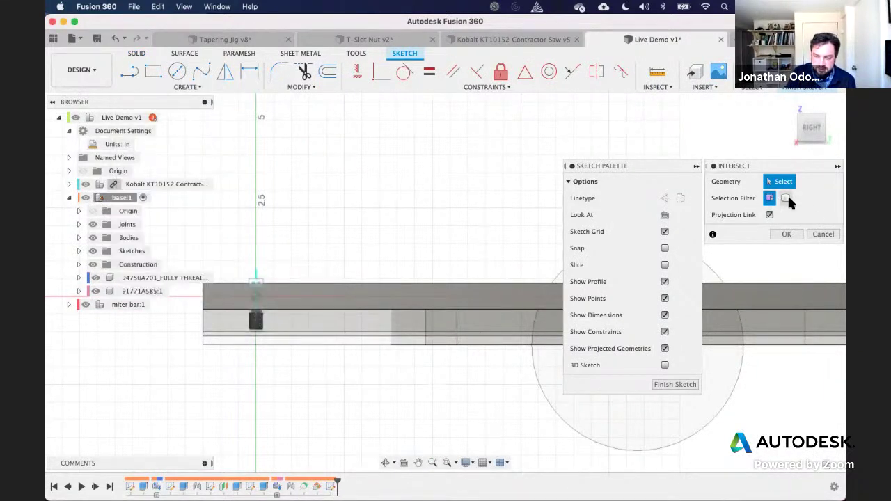
left_click(787, 200)
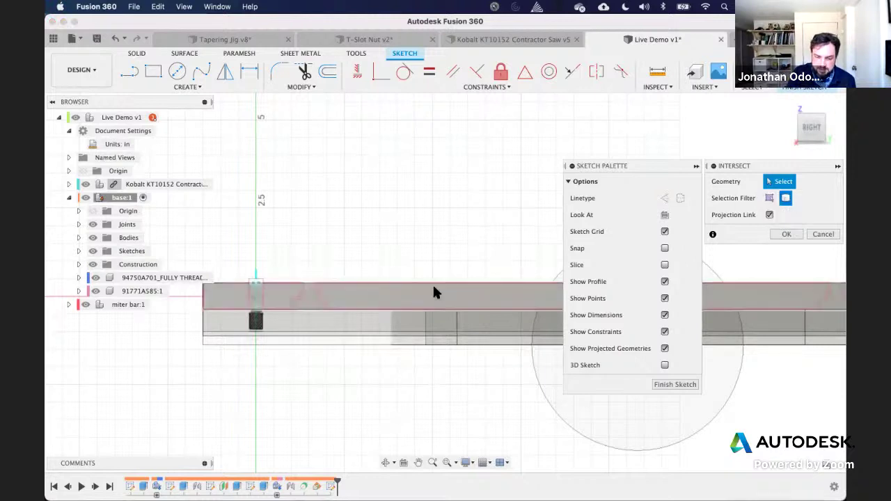
left_click(433, 287)
key("Return")
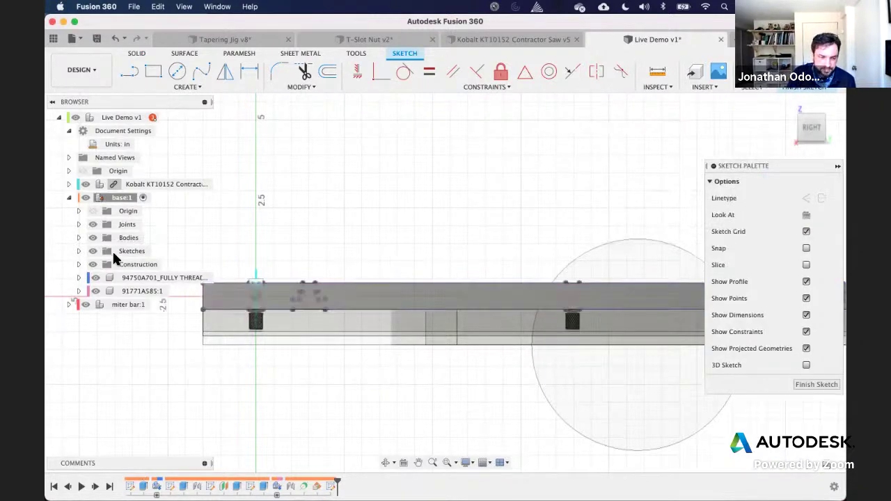
Step: Hide the base's bodies to expose the screw head against the intersected hole outline
left_click(93, 238)
scroll(331, 285, "up", 3)
scroll(331, 285, "left", 5)
scroll(331, 290, "up", 5)
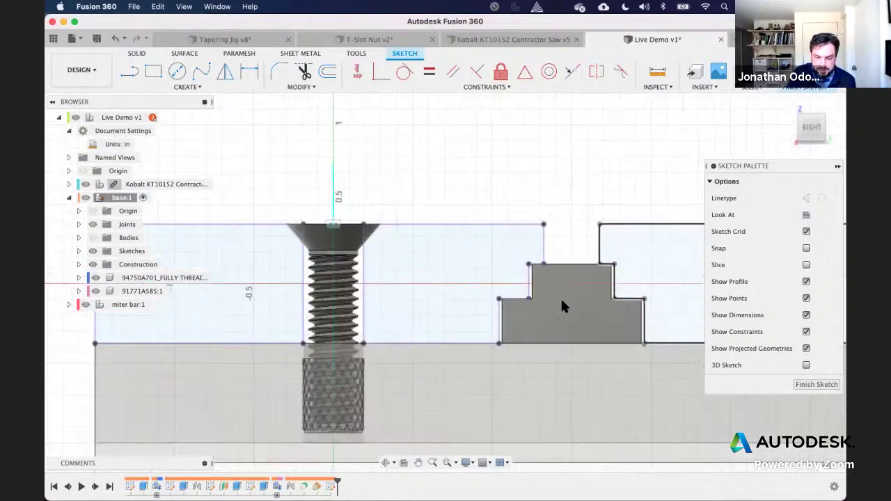
Step: Intersect the conical side face of the flat head screw into the sketch, using the specified-entities geometry
middle_click_drag(564, 198, 526, 196)
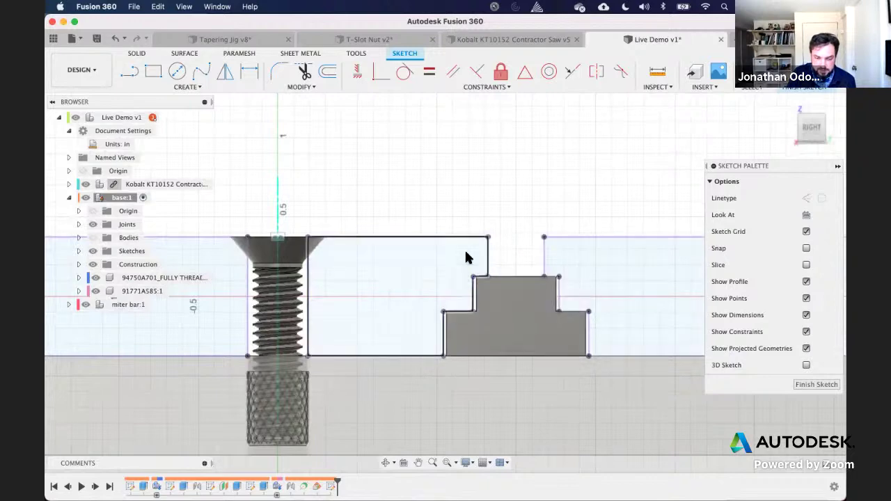
middle_click_drag(283, 285, 357, 285)
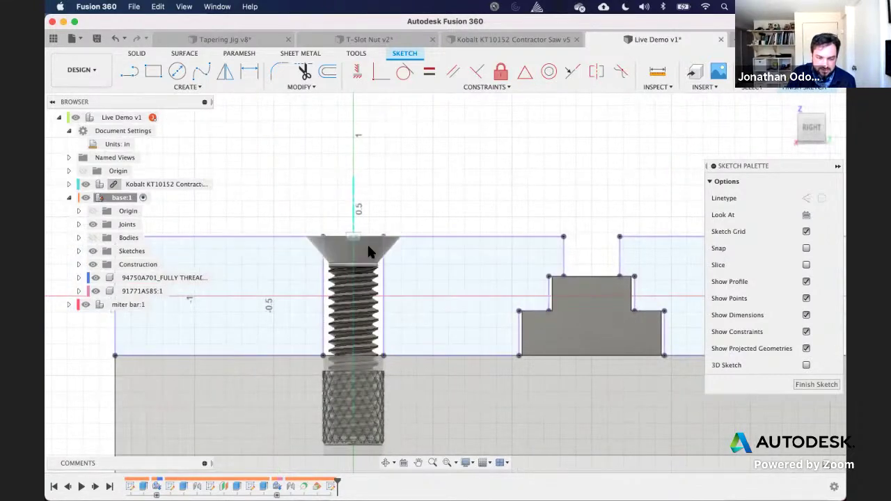
scroll(368, 251, "up", 3)
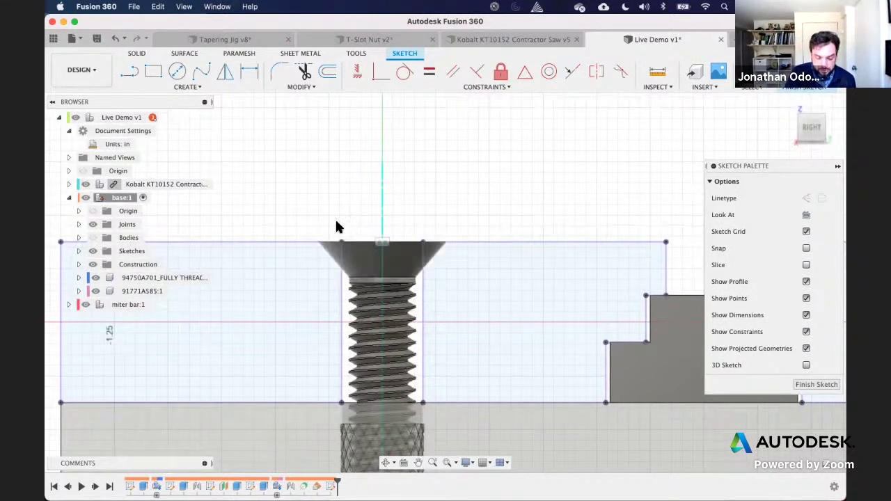
scroll(338, 223, "up", 3)
left_click(201, 90)
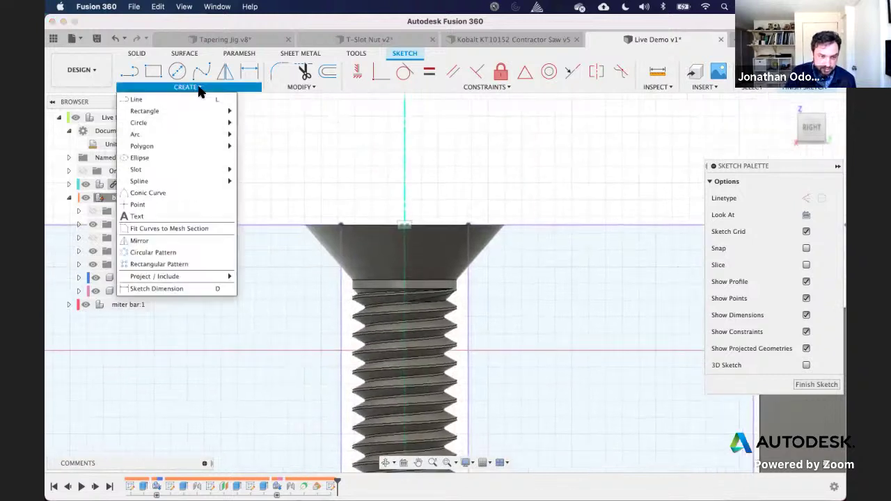
left_click(314, 155)
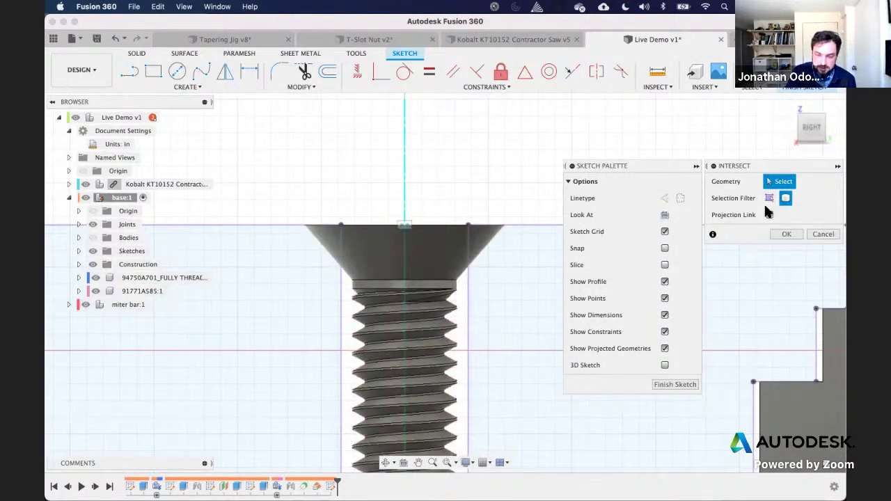
left_click(369, 249)
key("Return")
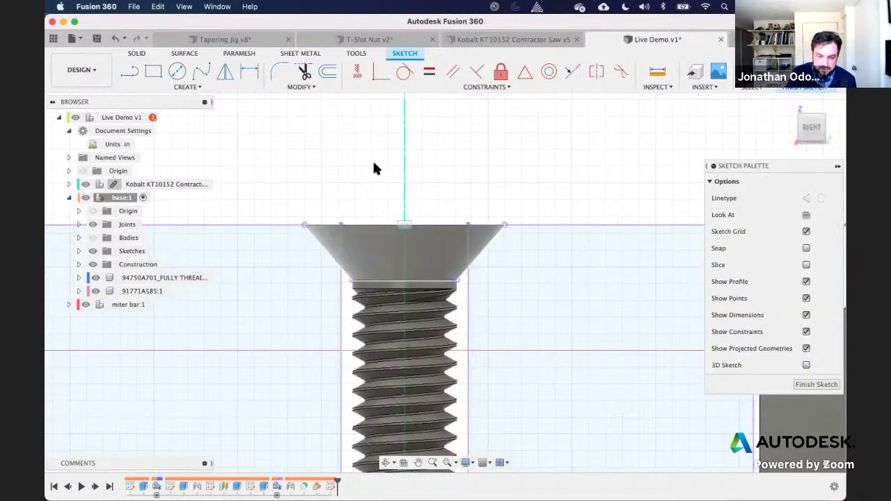
Step: Draw a slanted line beside the screw head's sloped side, from the base's upper edge to the hole's near wall
scroll(374, 163, "up", 3)
middle_click_drag(374, 163, 482, 153)
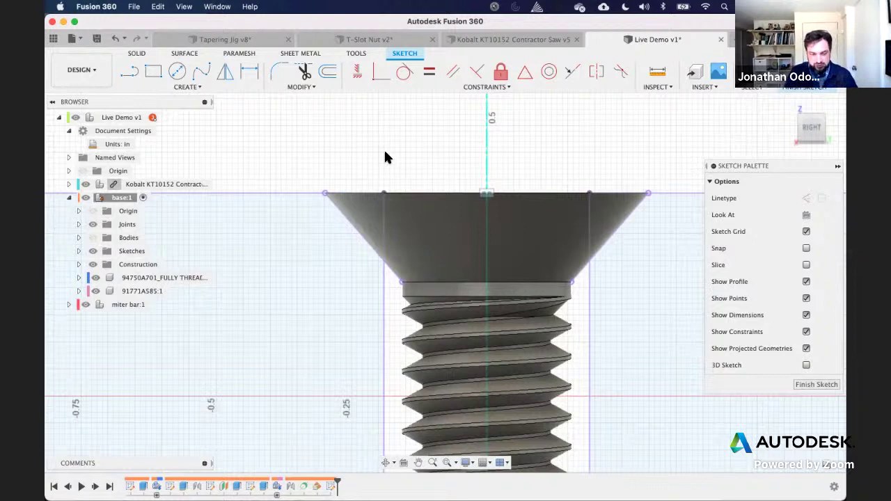
left_click(129, 71)
left_click(309, 193)
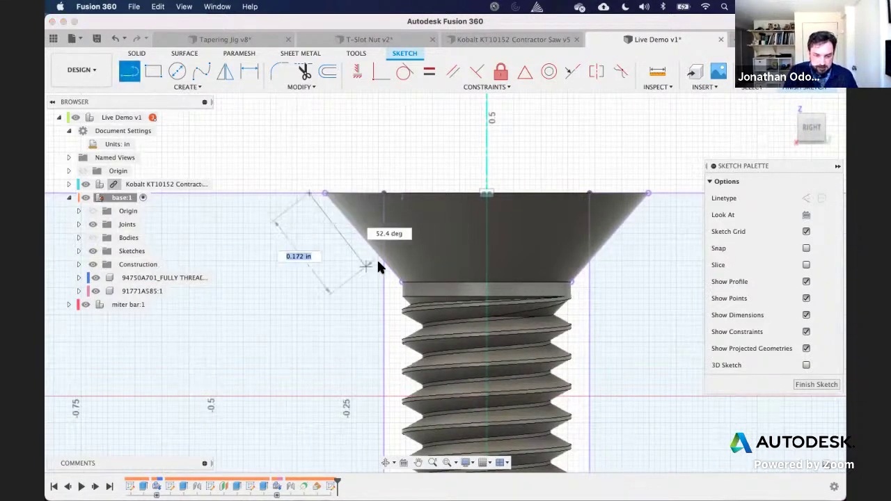
left_click(383, 271)
key("Escape")
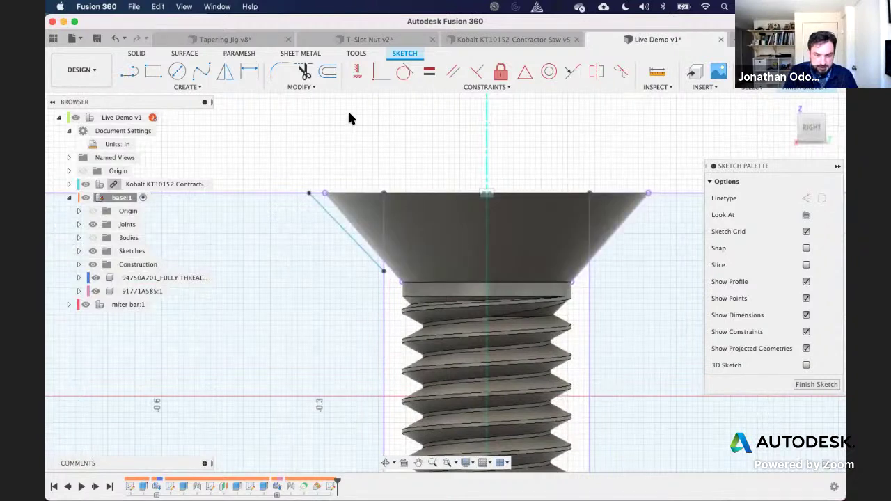
Step: Make the slanted line parallel to the screw head's intersected edge and set the distance between them to 0.02 in
left_click(454, 70)
left_click(355, 242)
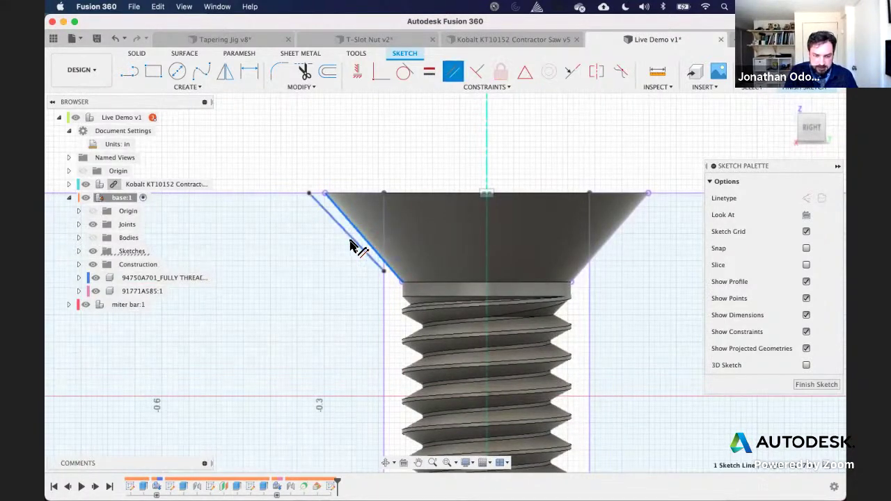
left_click(351, 238)
left_click(249, 71)
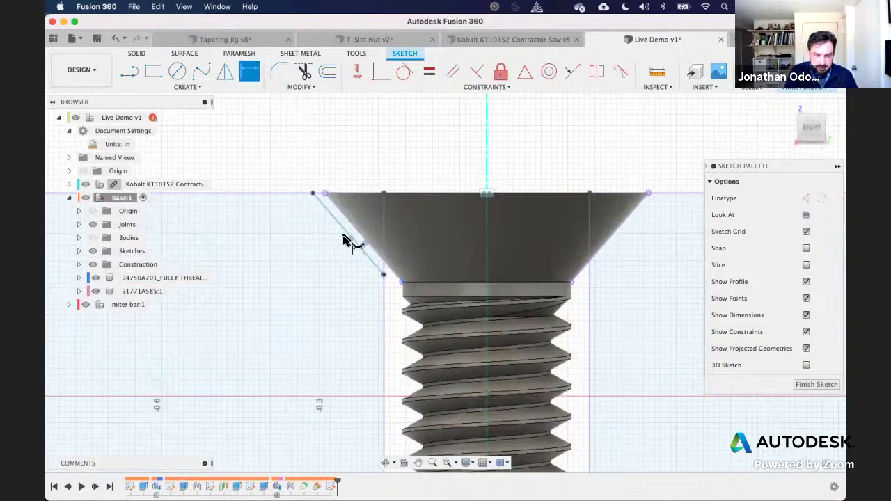
left_click(349, 227)
left_click(340, 230)
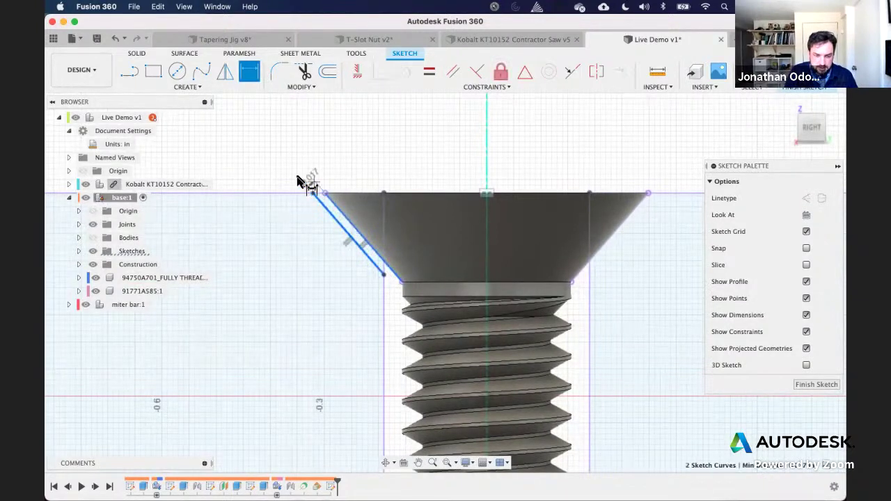
left_click(300, 181)
type("0.02")
key("Return")
scroll(458, 156, "right", 3)
left_click(371, 161)
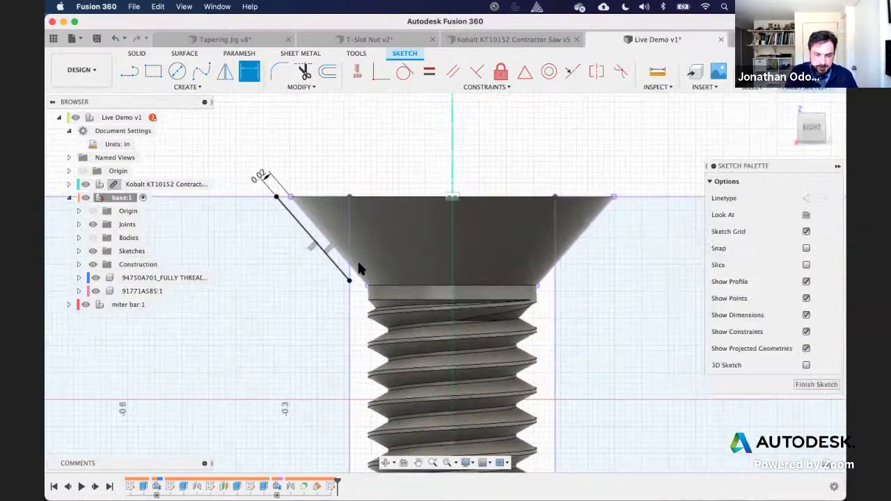
Step: Convert the screw head's intersected sloped edge beside the new line to construction geometry
left_click(359, 276)
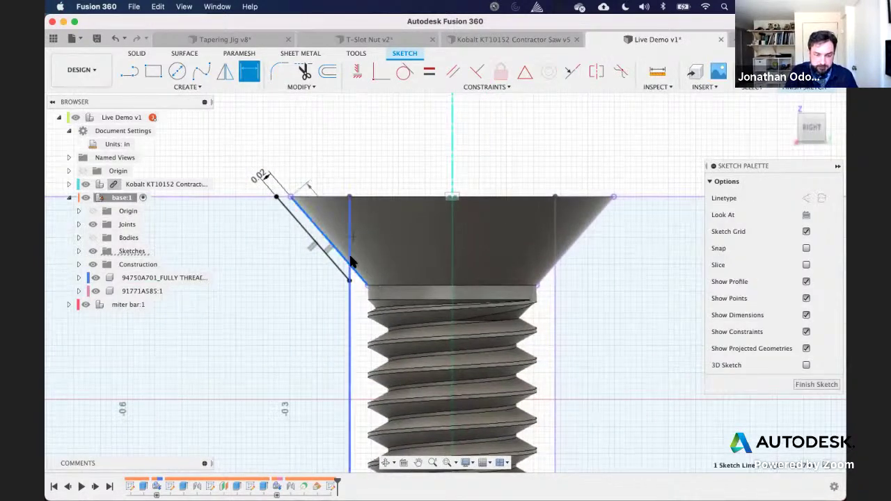
key("Escape")
left_click(356, 276)
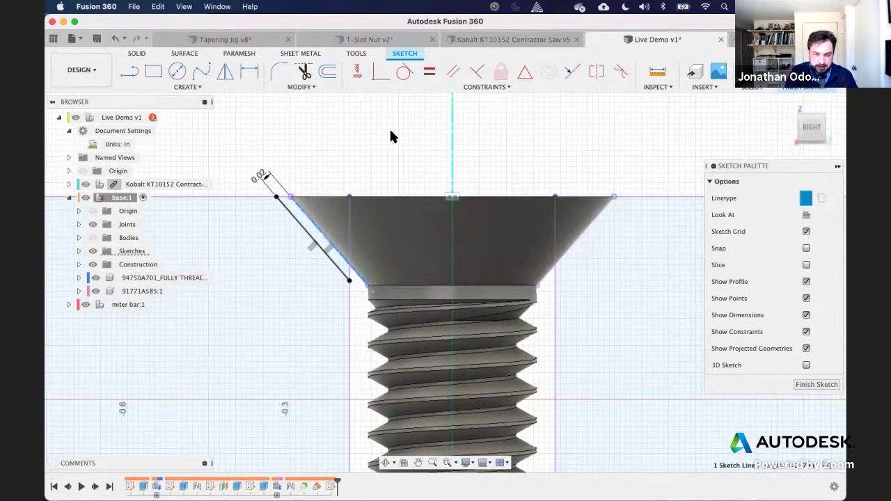
key("Escape")
Step: Start a 360° Revolve of the triangular profile between the slanted line and hole wall around the screw hole's axis
left_click(317, 240)
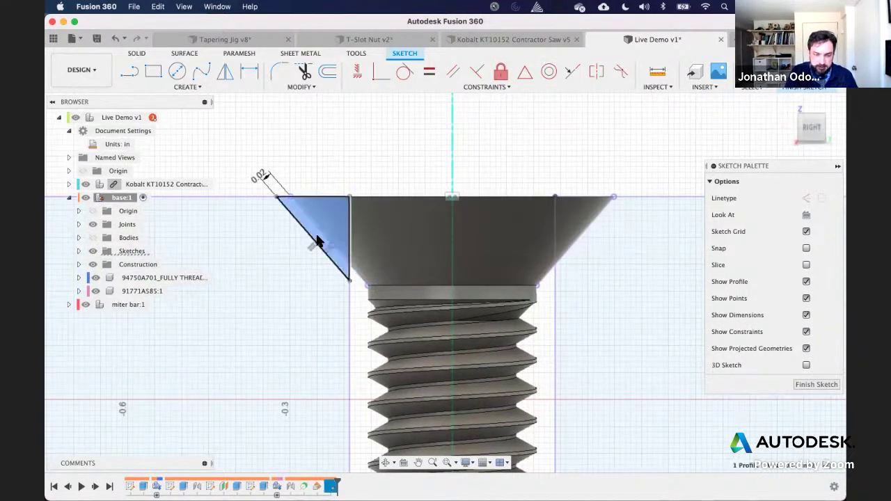
scroll(462, 143, "down", 3)
middle_click_drag(462, 143, 398, 181, "shift")
middle_click_drag(493, 216, 469, 194)
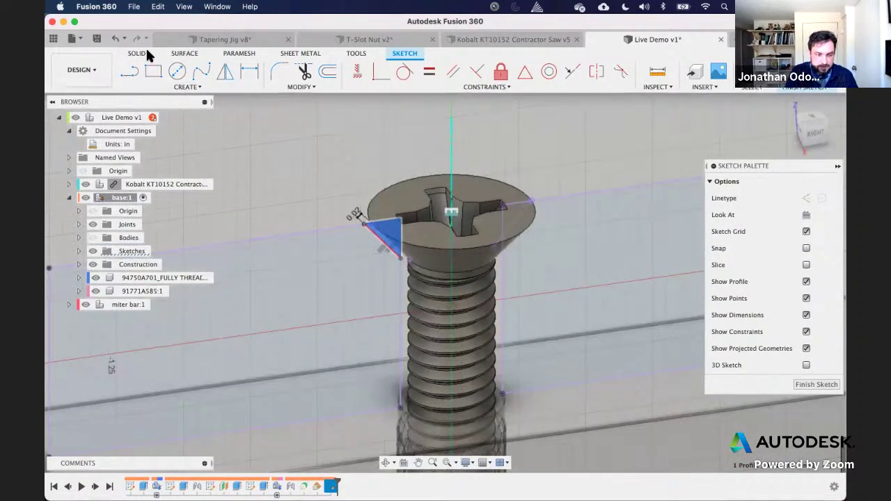
left_click(142, 53)
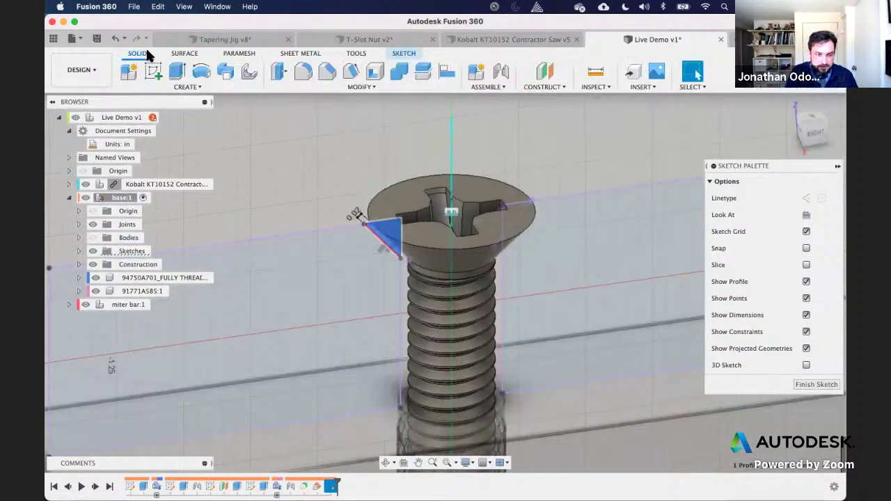
left_click(200, 72)
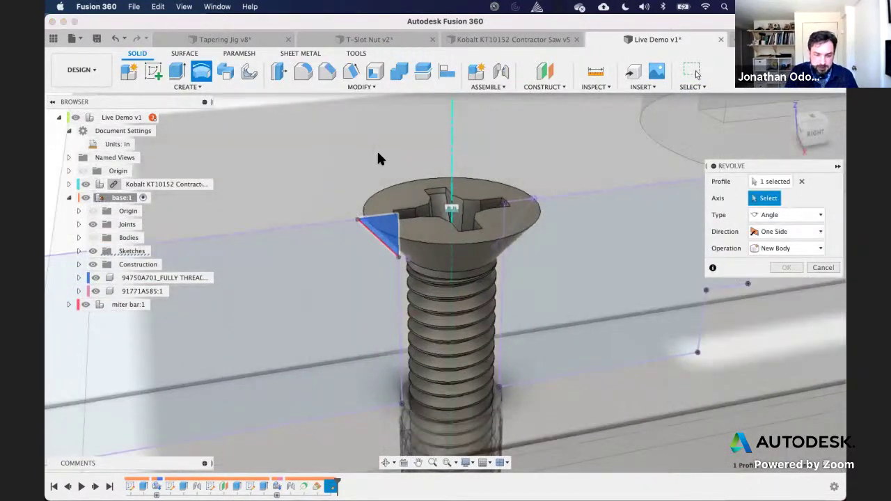
scroll(377, 150, "down", 3)
middle_click_drag(378, 152, 359, 162)
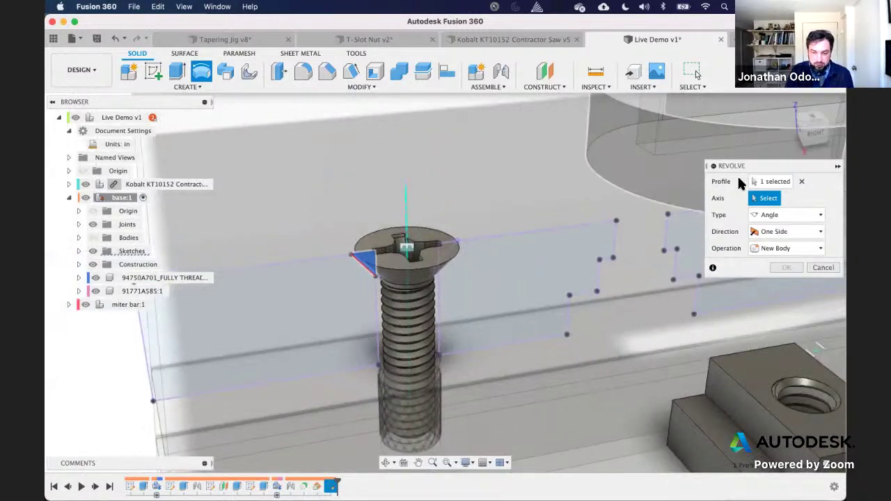
left_click(406, 210)
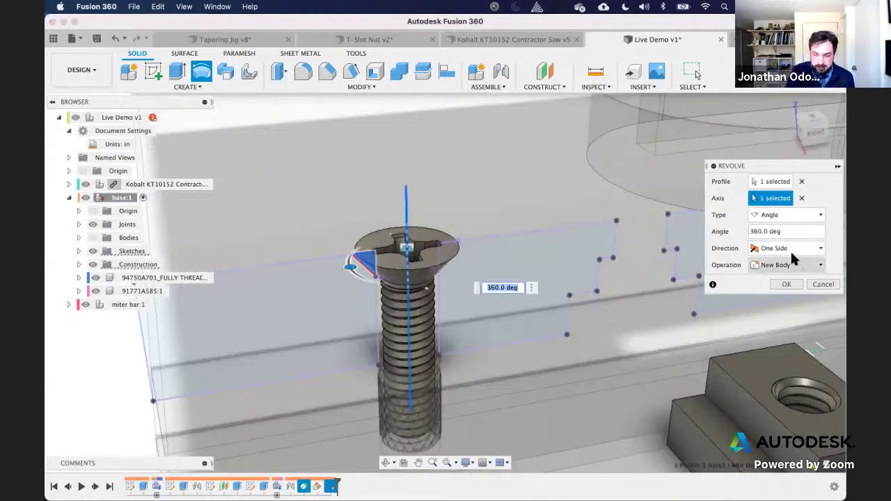
Step: Show the base's bodies again and complete the revolve with New Body as its operation
left_click(93, 237)
middle_click_drag(507, 205, 505, 218, "shift")
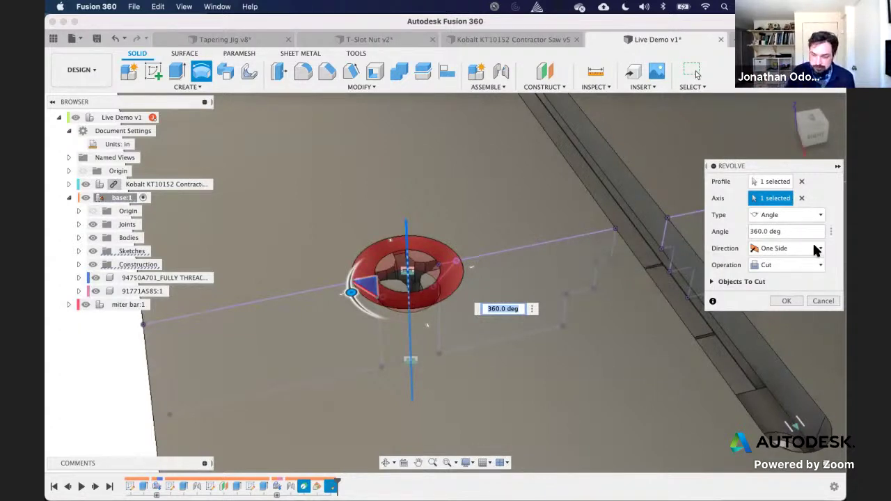
left_click(821, 265)
left_click(780, 313)
left_click(791, 285)
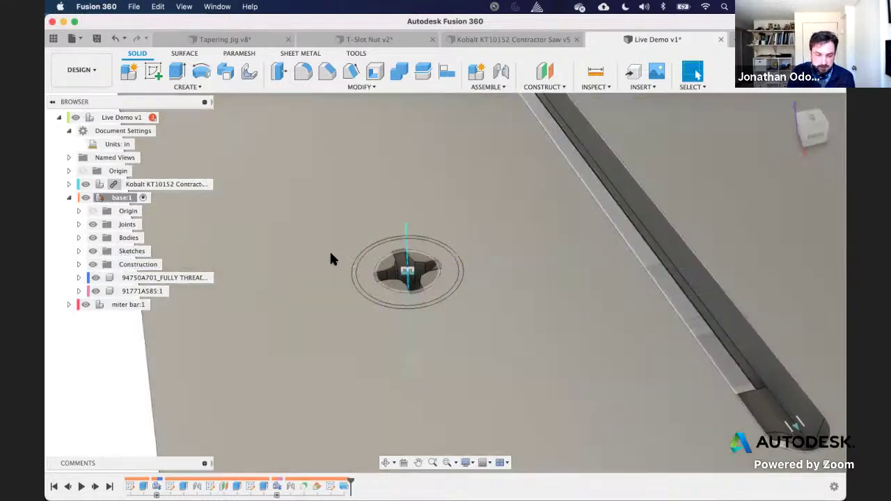
Step: Copy the revolved countersink ring body and paste a duplicate in place within the base component
scroll(331, 253, "down", 3)
scroll(331, 259, "down", 3)
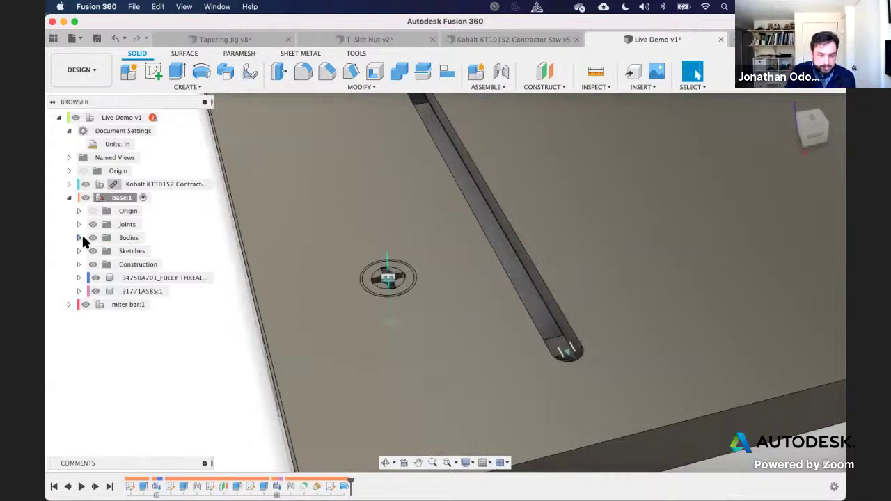
left_click(78, 238)
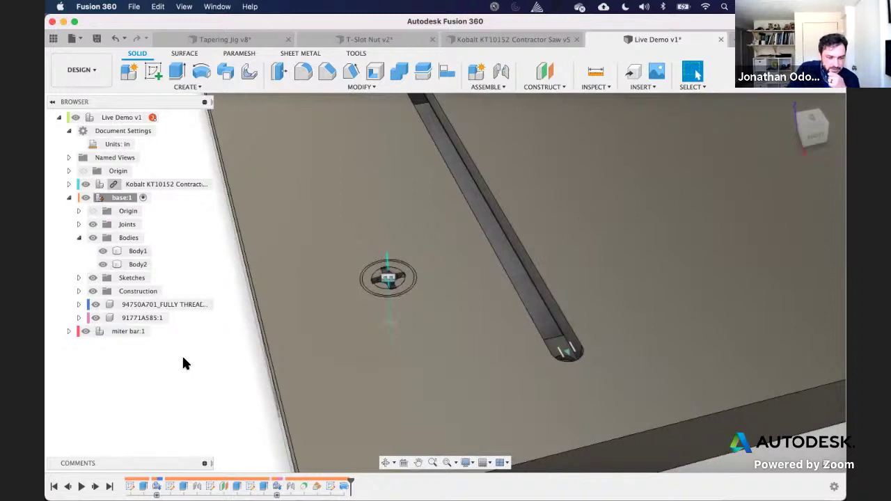
left_click(136, 268)
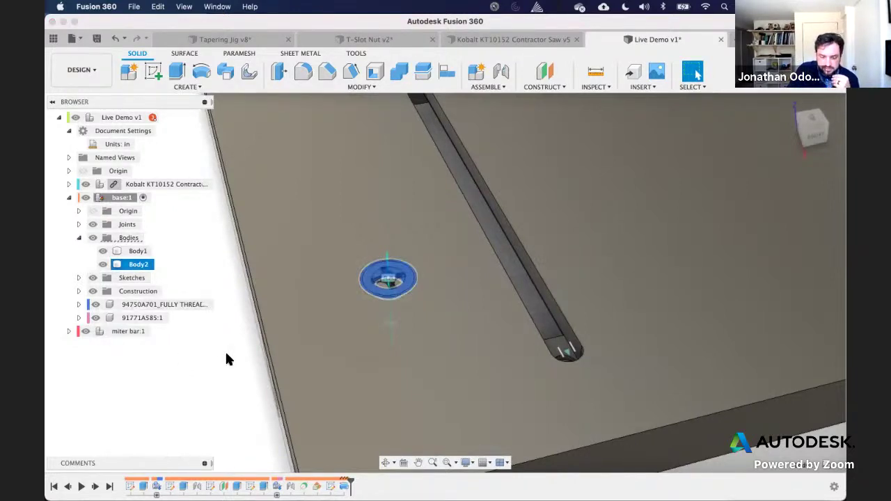
scroll(229, 353, "down", 5)
scroll(231, 352, "up", 2)
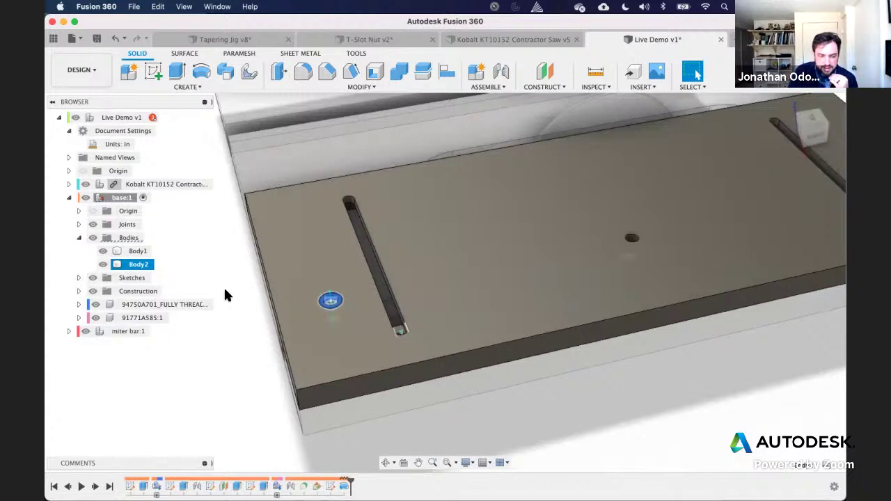
scroll(211, 265, "up", 1)
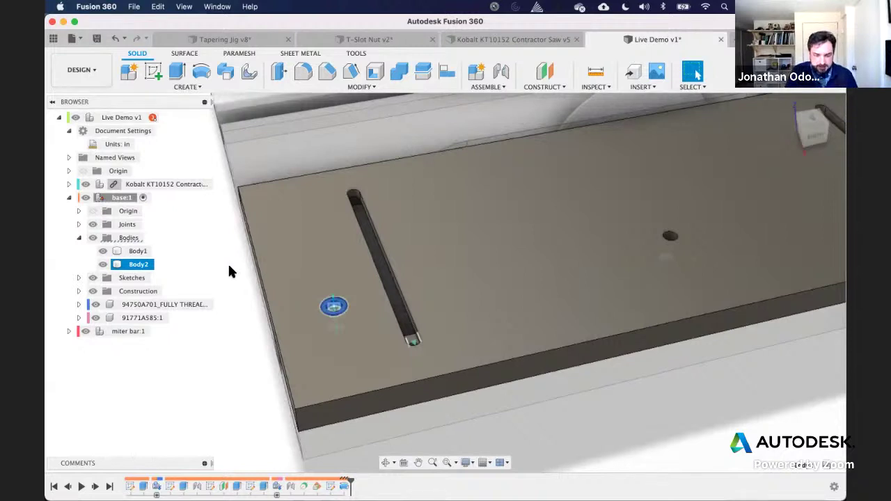
key("super+c")
key("super+v")
key("Return")
Step: Move the pasted ring body point to point from its center to the center of the base's middle screw hole
left_click(138, 279)
key("m")
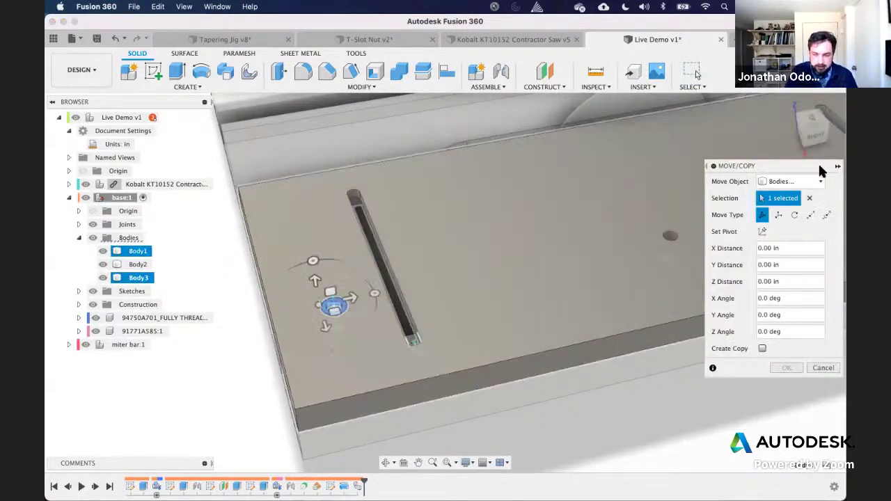
left_click(811, 215)
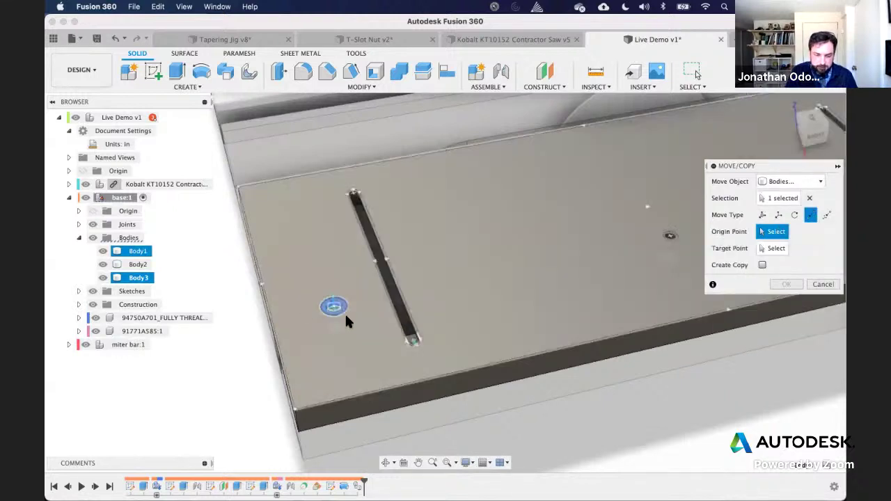
left_click(335, 306)
left_click(669, 237)
key("Return")
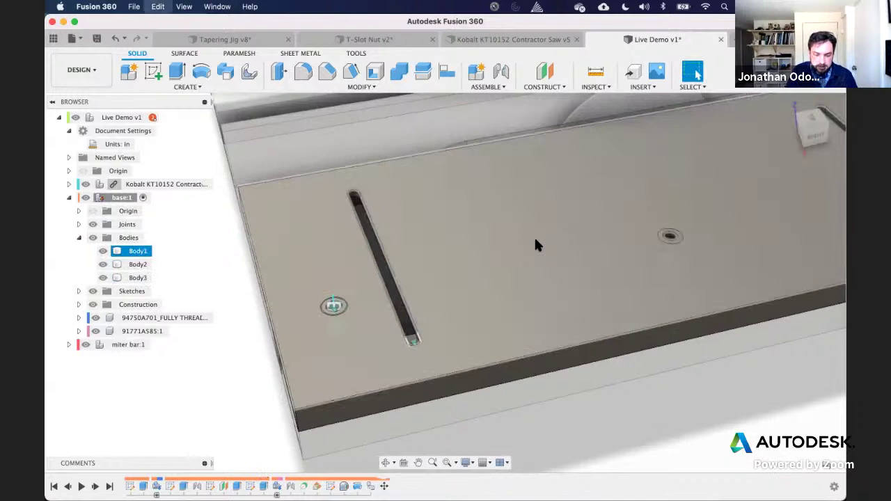
Step: Paste another copy of the ring body and move it point to point onto the base's remaining end screw hole
key("ctrl+v")
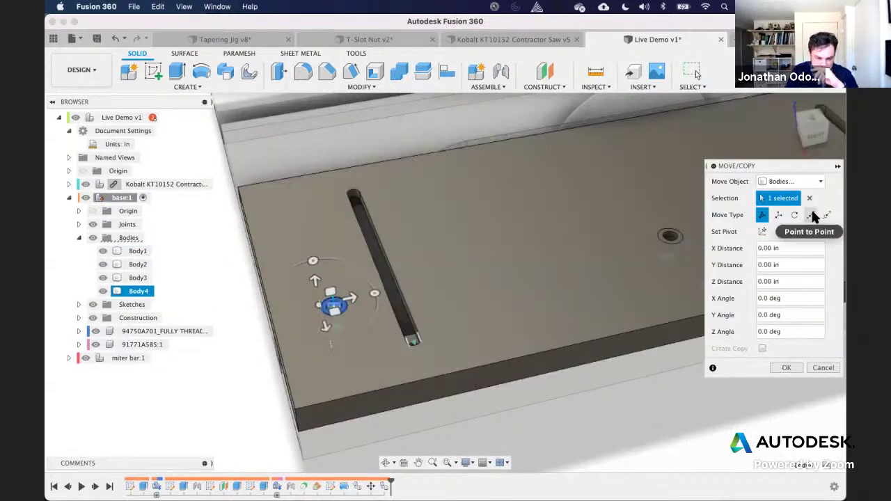
left_click(812, 215)
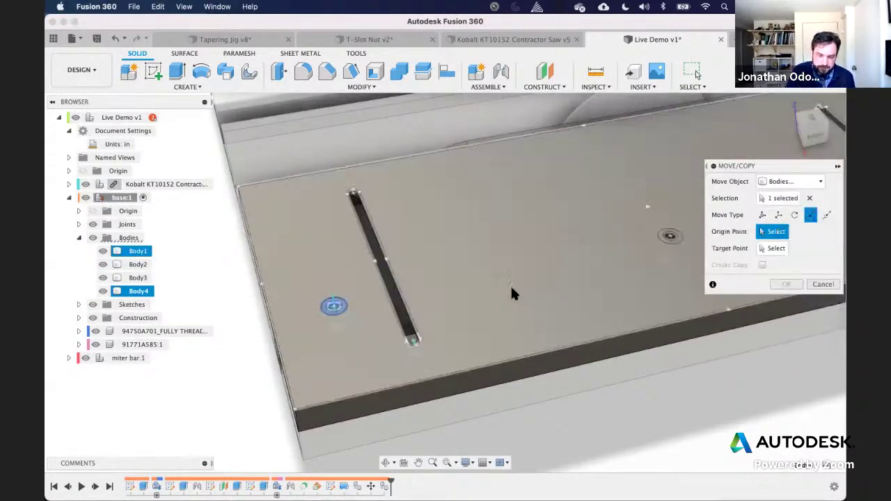
left_click(341, 309)
scroll(522, 216, "right", 5)
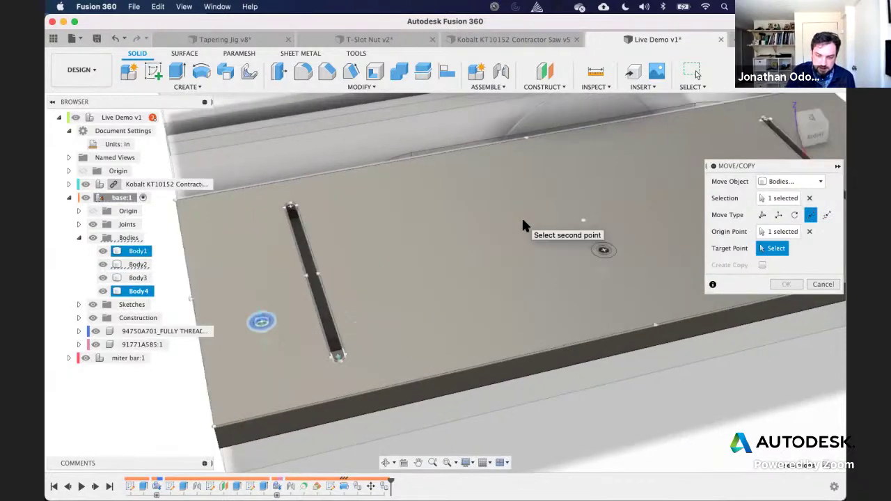
scroll(524, 225, "right", 5)
scroll(656, 251, "right", 3)
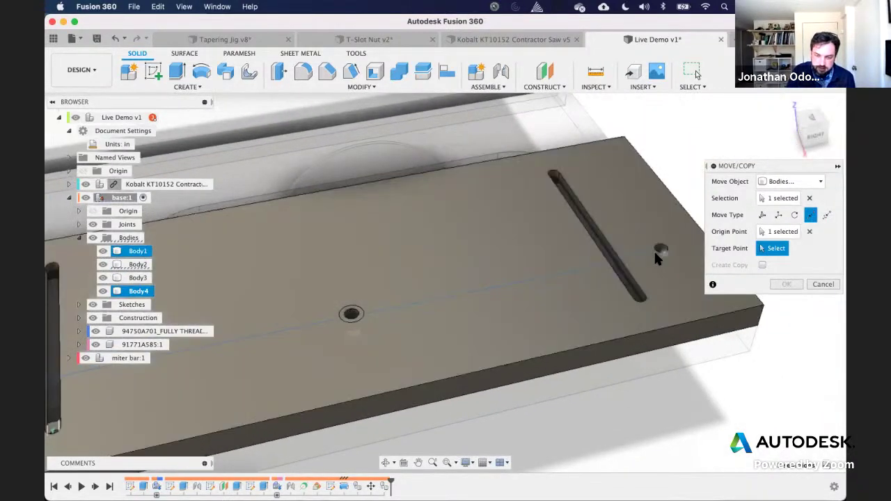
left_click(655, 252)
key("Return")
Step: Hide the 91771A585 screw and combine the base body with the three ring bodies as tools, using the Cut operation
scroll(655, 252, "down", 3)
left_click(435, 451)
scroll(471, 409, "left", 2)
left_click(399, 72)
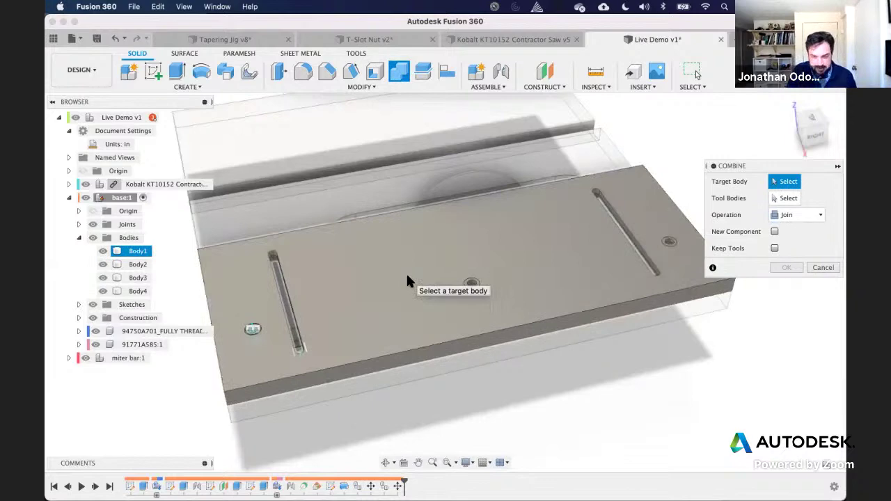
left_click(401, 278)
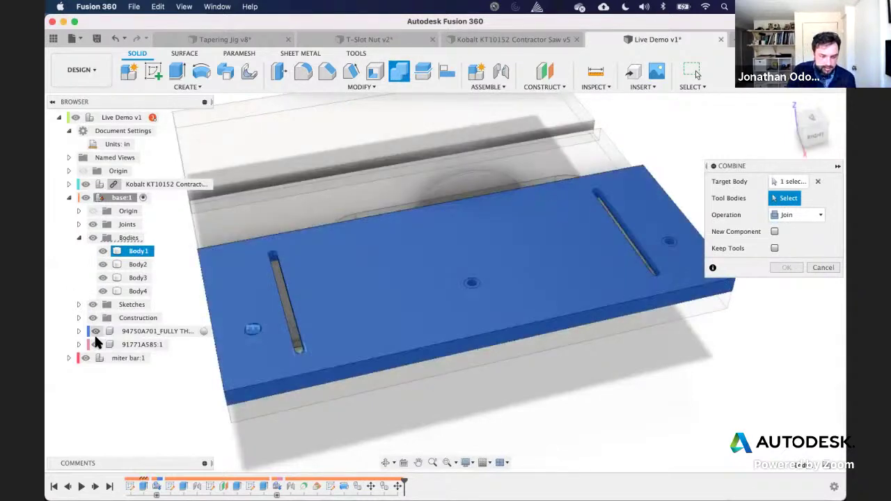
left_click(256, 332)
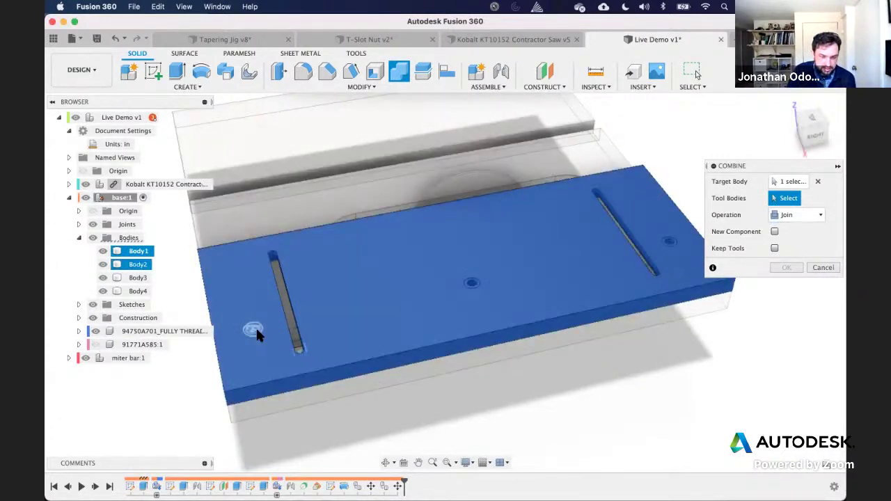
left_click(475, 280)
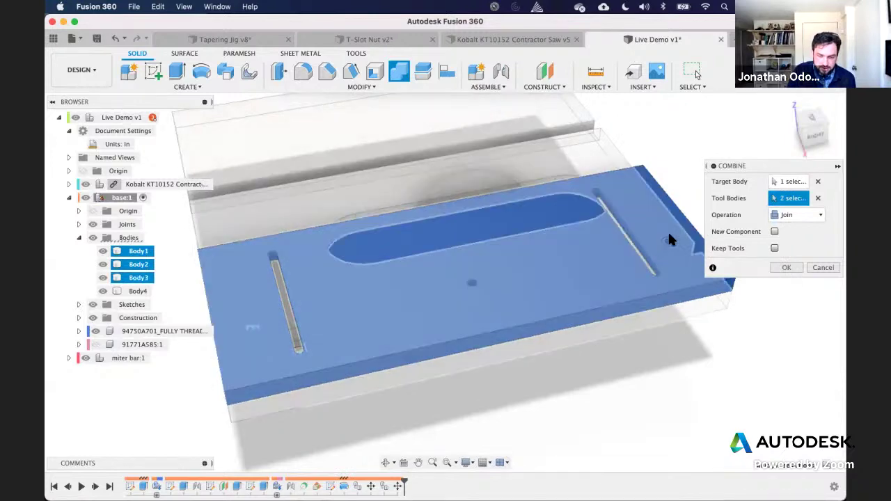
left_click(664, 241)
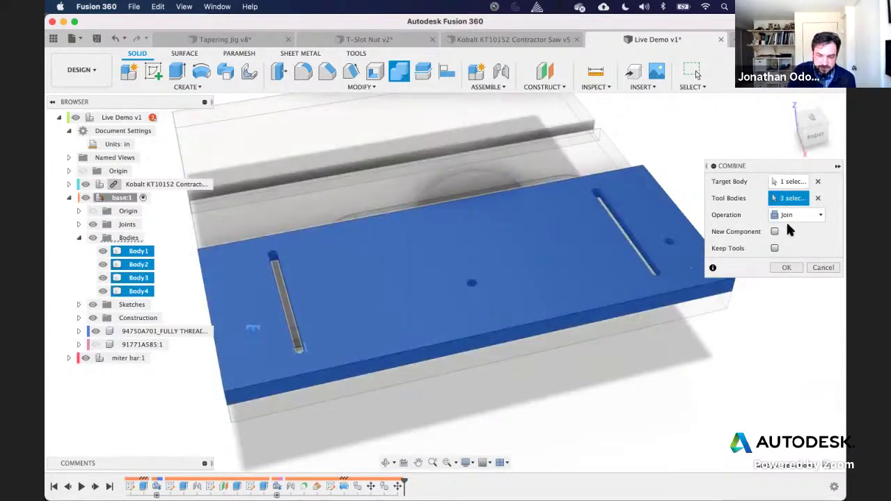
left_click(801, 214)
left_click(796, 231)
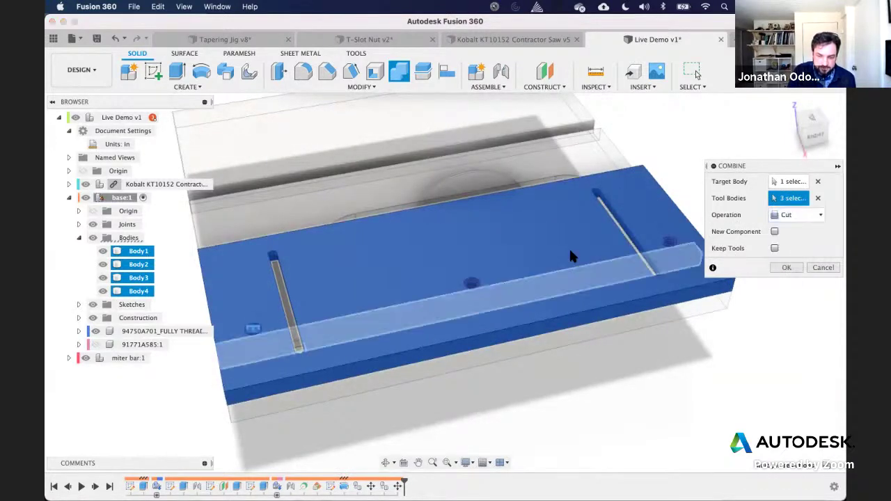
scroll(465, 256, "up", 3)
key("Return")
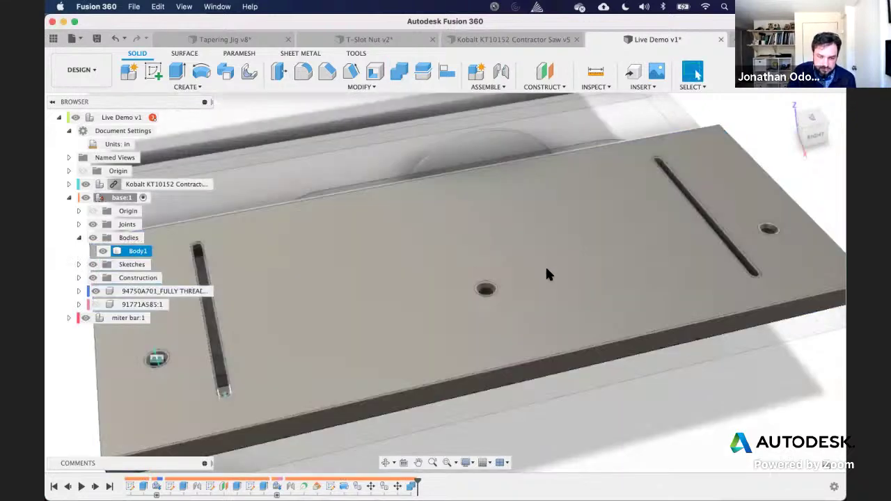
middle_click_drag(493, 298, 569, 282)
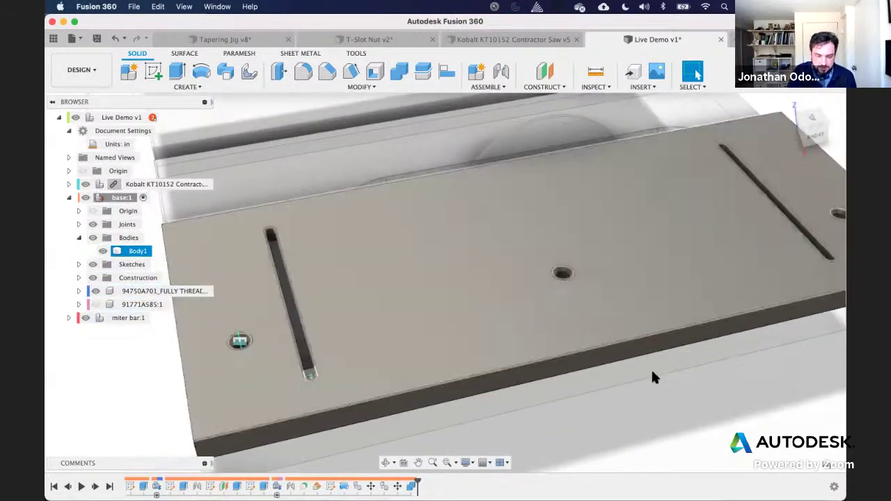
left_click(712, 367)
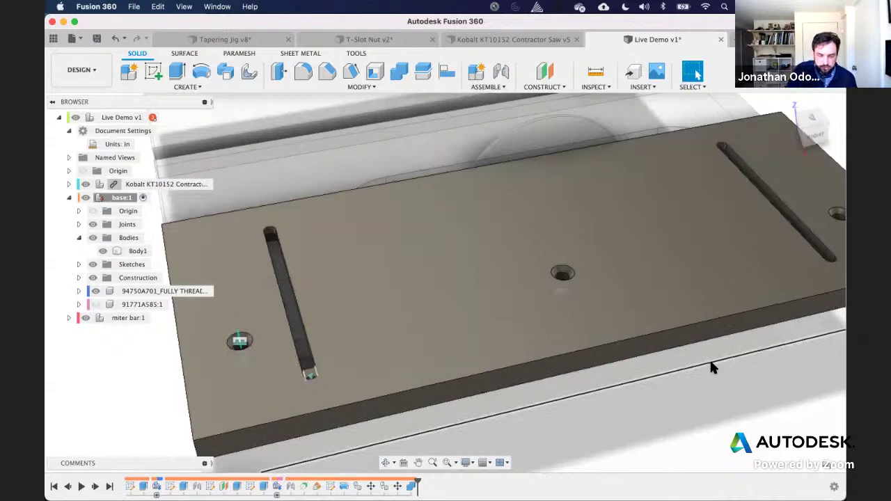
left_click(362, 86)
left_click(208, 86)
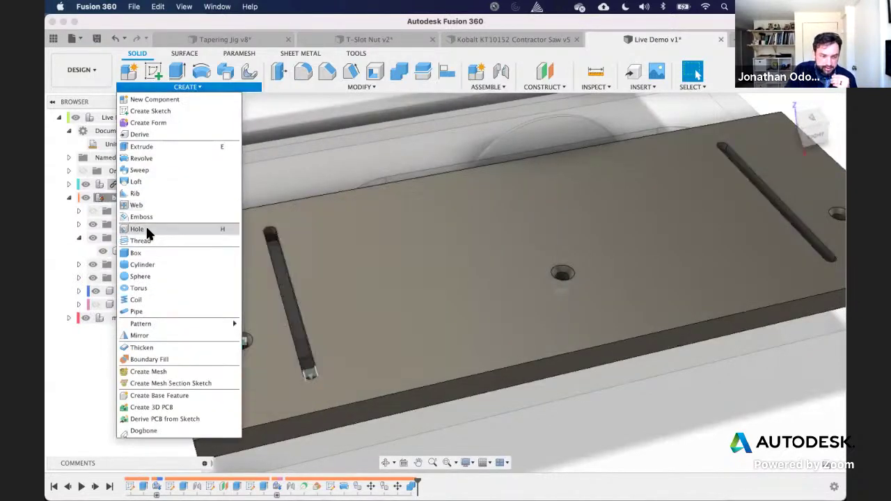
left_click(245, 224)
key("h")
left_click(403, 282)
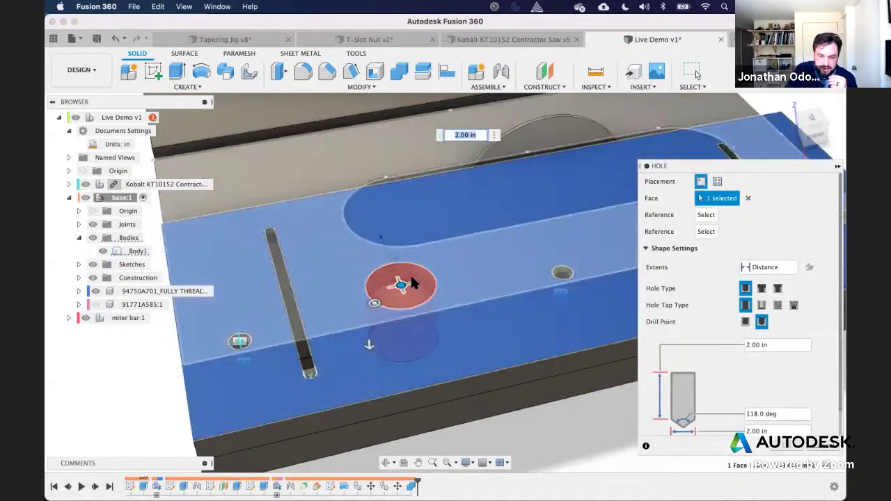
left_click_drag(412, 266, 555, 225)
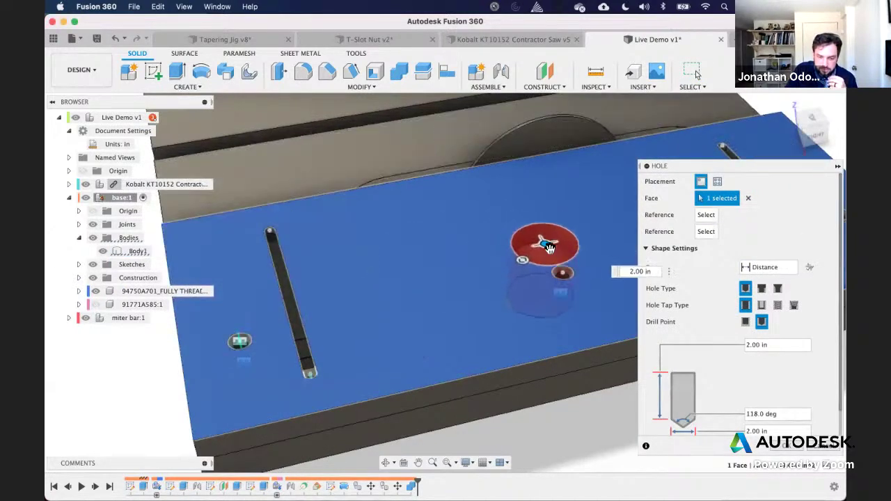
left_click(777, 288)
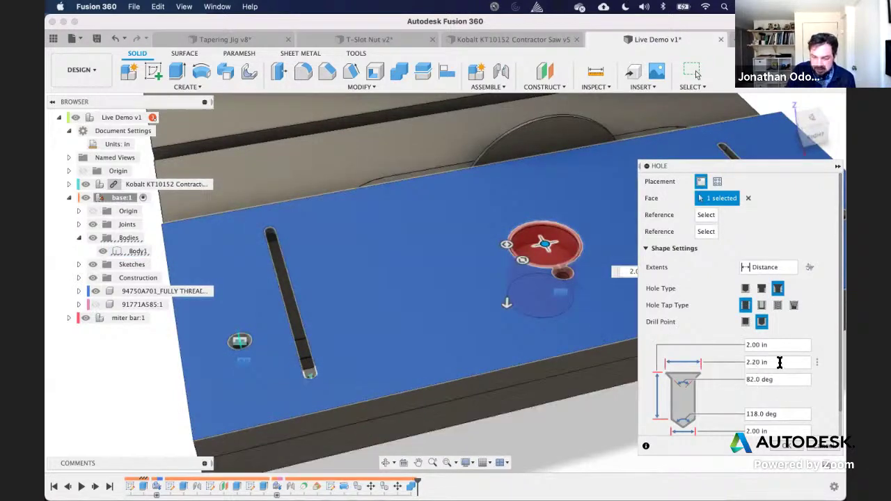
left_click(773, 363)
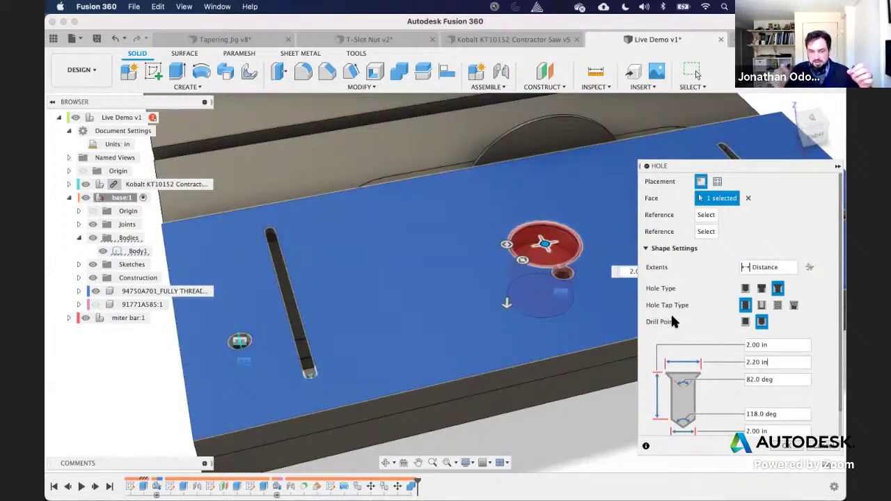
left_click(717, 181)
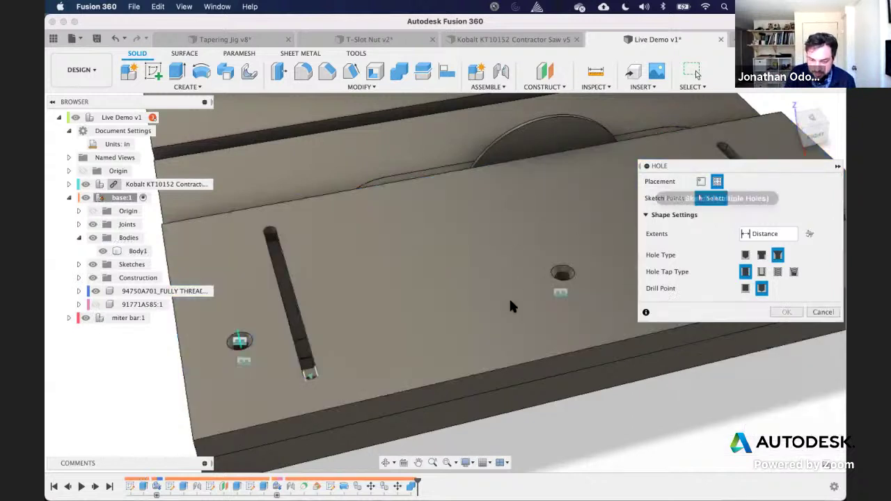
left_click(700, 181)
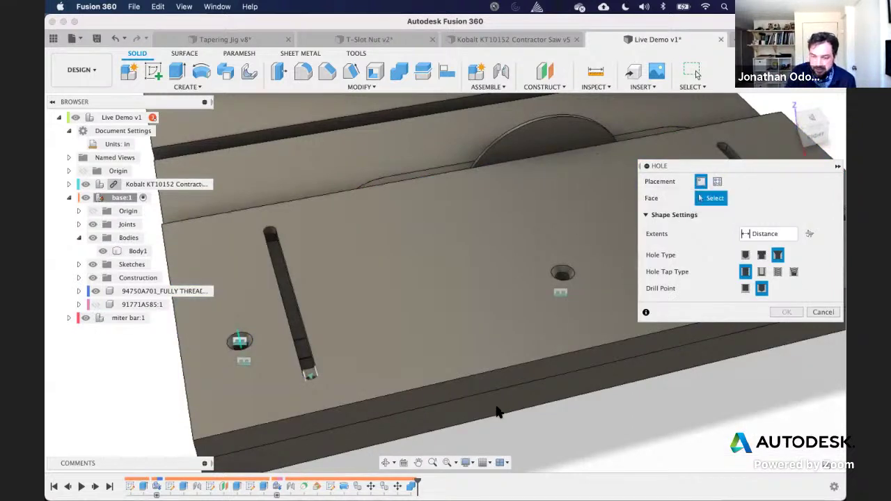
left_click(822, 311)
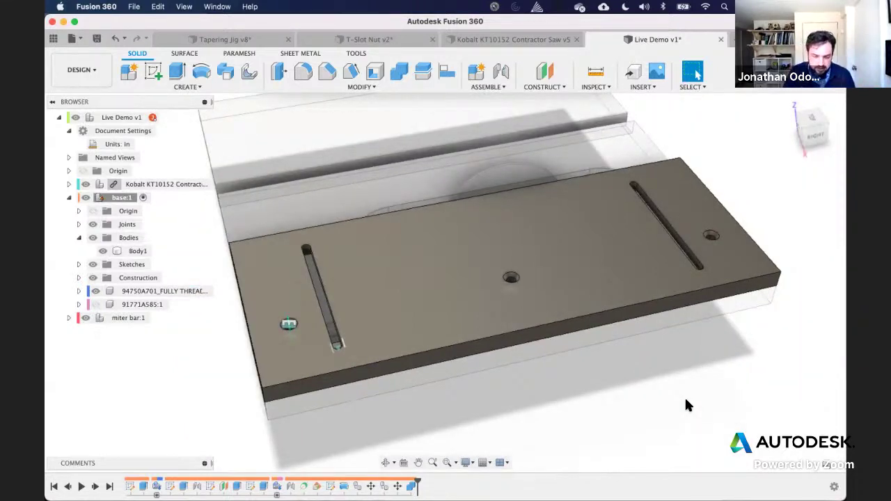
Step: Show the 91771A585 screw component in the base again
scroll(664, 328, "up", 2)
middle_click_drag(599, 402, 633, 366, "shift")
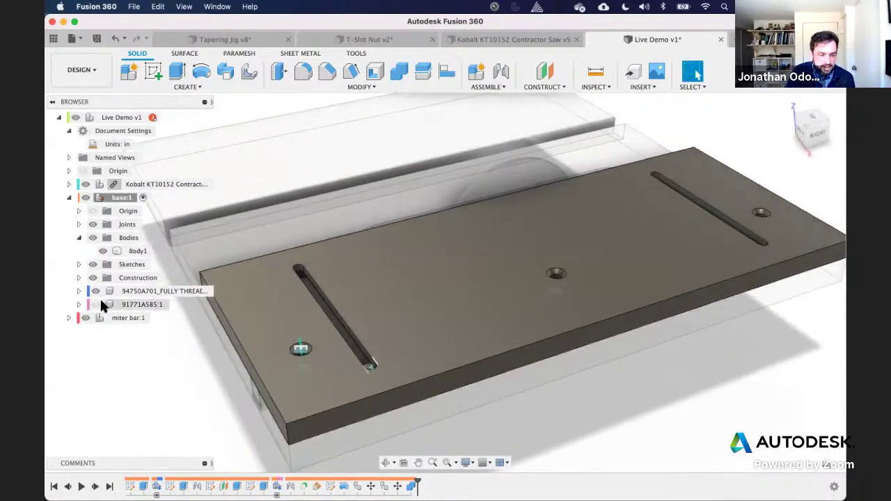
left_click(138, 250)
middle_click_drag(460, 330, 714, 343, "shift")
left_click(654, 348)
scroll(655, 348, "down", 2)
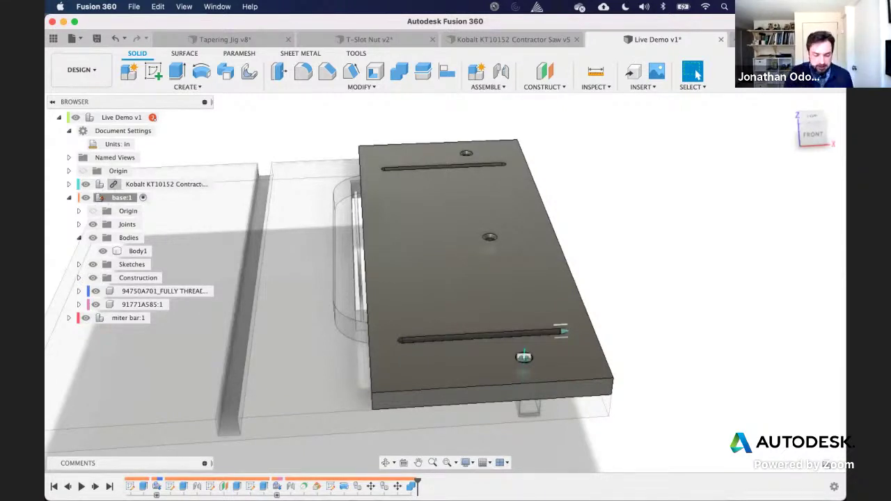
Step: Switch to Safari and examine the product photo on Rockler's Taper / Straight Line Jig page
left_click(145, 493)
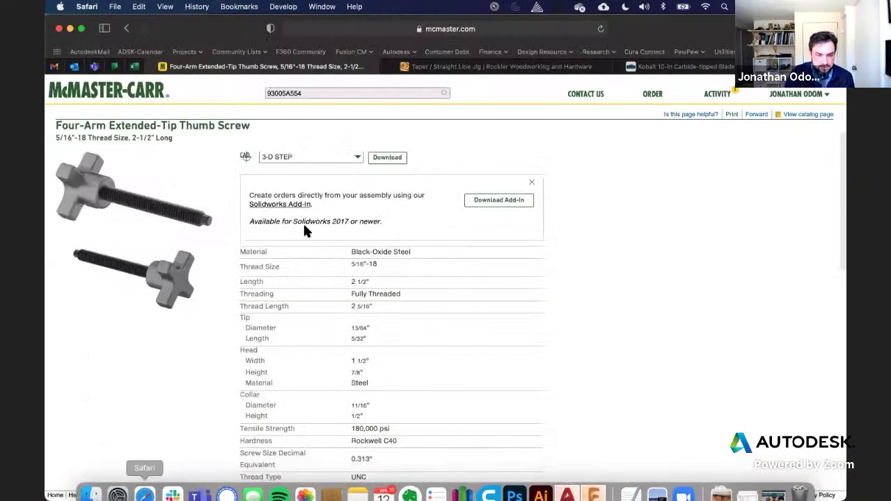
left_click(480, 66)
scroll(432, 276, "up", 5)
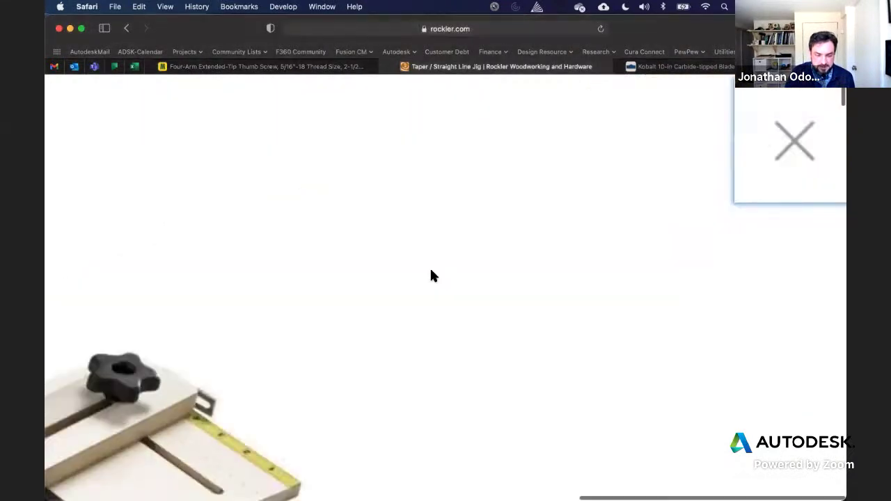
Step: Switch from the Rockler taper jig photo to Fusion 360 and start a sketch on the base plate's upper face
scroll(261, 322, "down", 3)
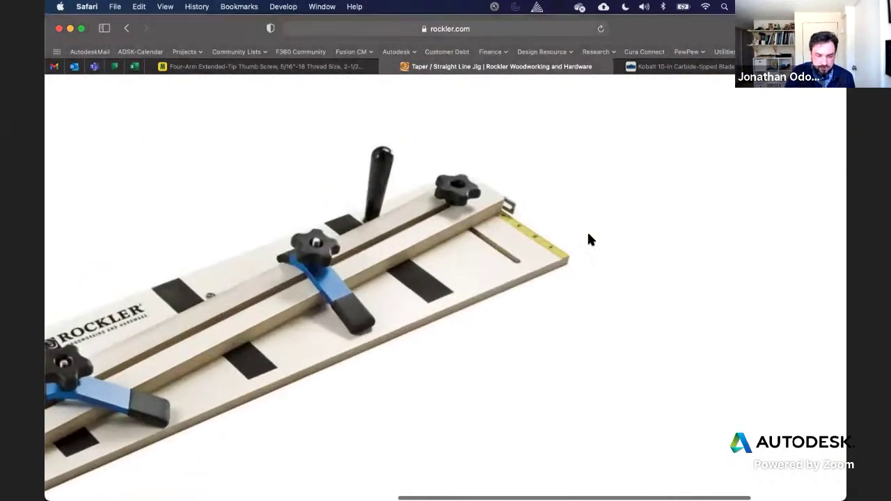
scroll(538, 258, "right", 3)
scroll(538, 257, "up", 2)
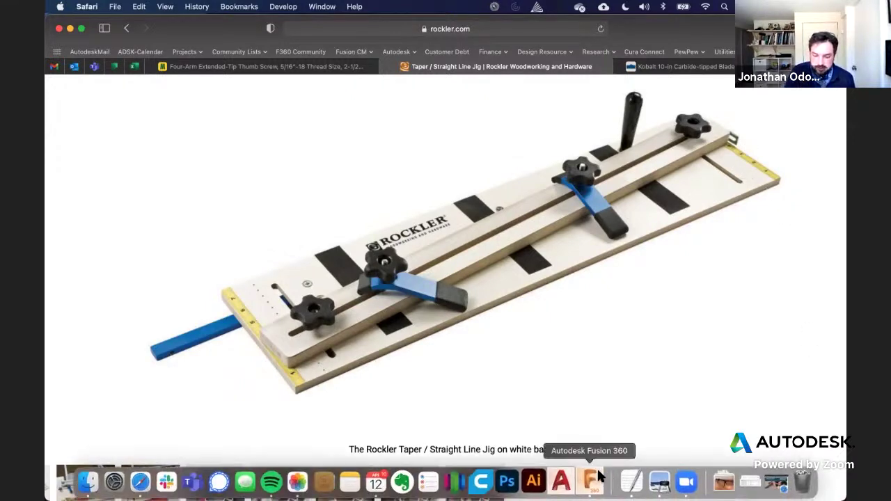
left_click(592, 479)
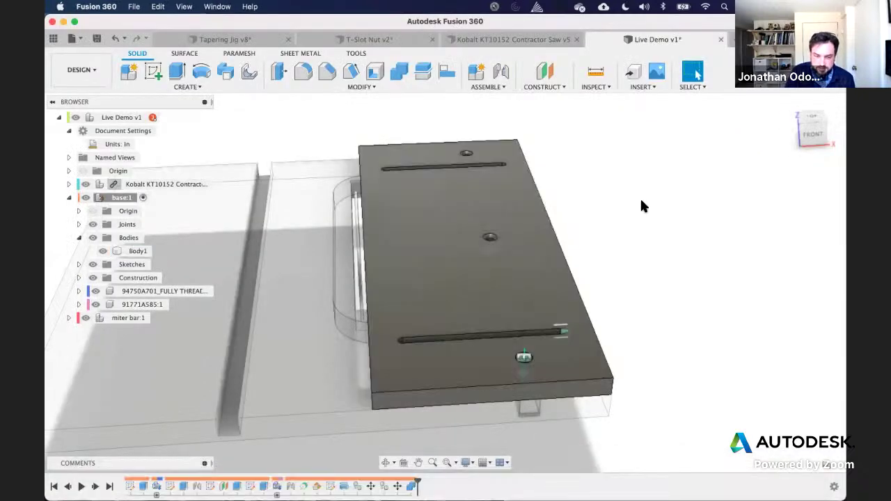
left_click(152, 73)
left_click(443, 243)
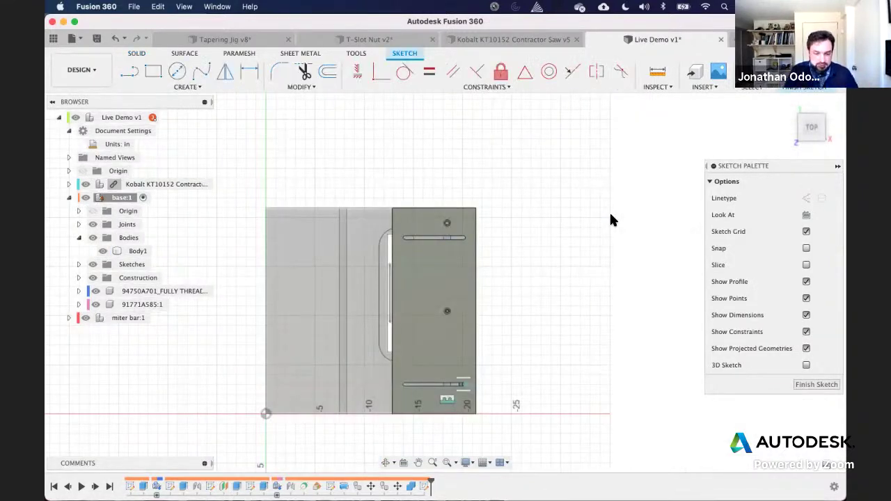
Step: Offset the base plate's far short edge by -0.5 in to create a sketch line inside the plate
scroll(611, 220, "up", 3)
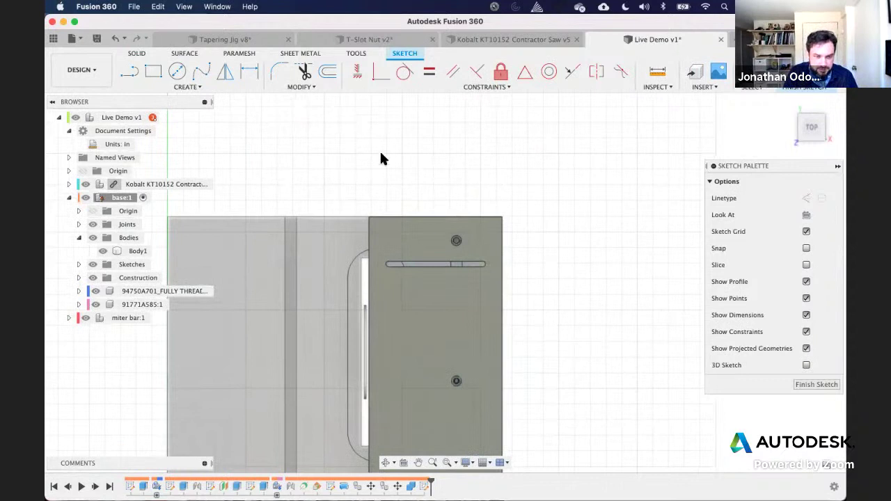
scroll(495, 175, "up", 2)
key("o")
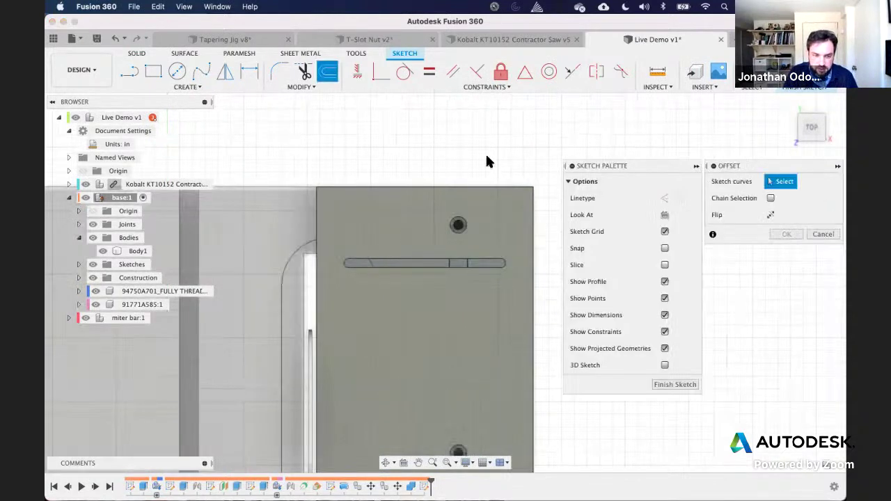
left_click(506, 186)
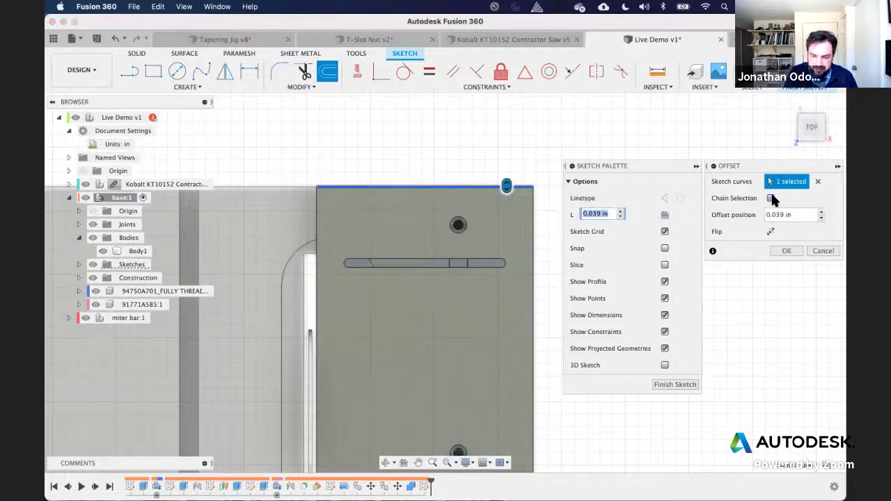
left_click_drag(507, 185, 507, 202)
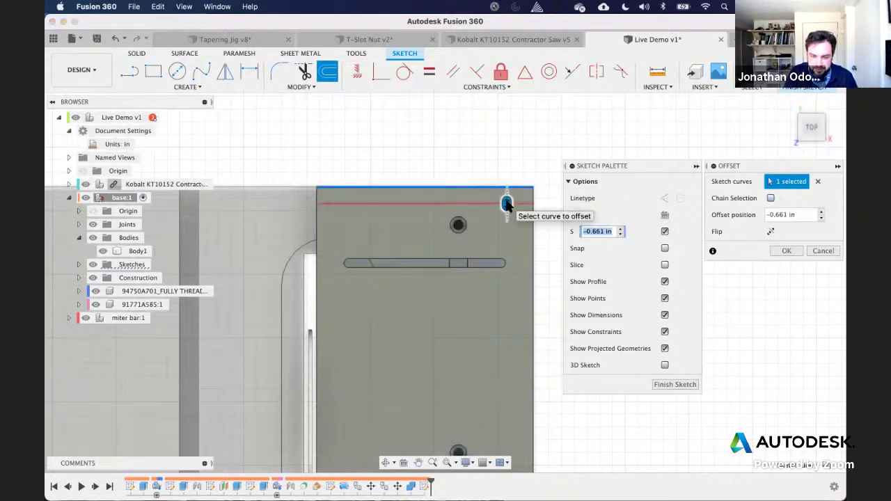
type("-.5")
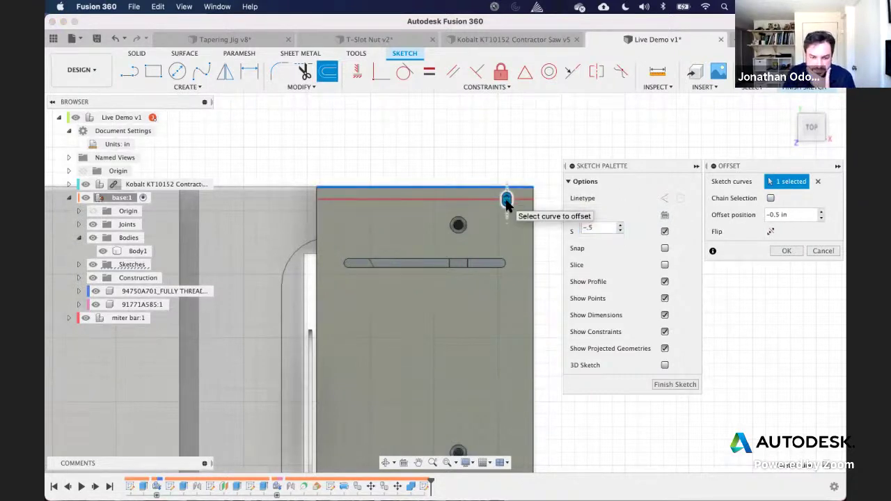
key("Return")
Step: Sketch a horizontal line across the full width of the base plate, just inside its near short edge
scroll(594, 192, "up", 2)
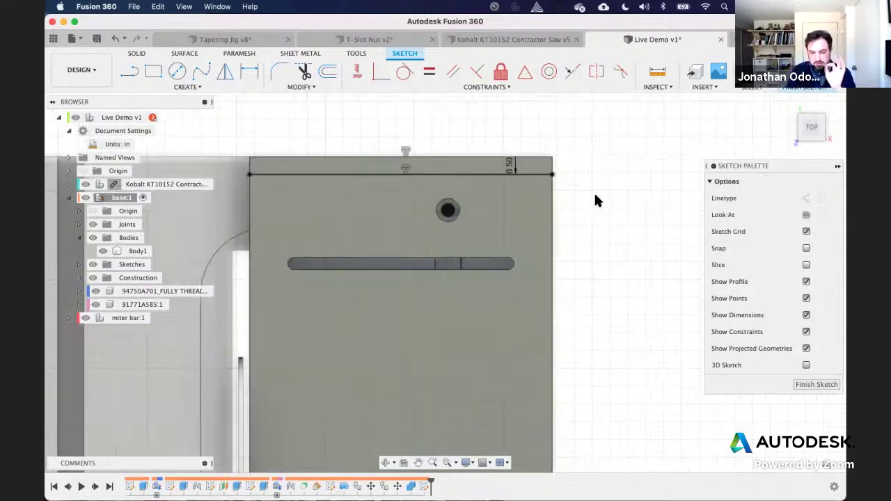
scroll(615, 179, "down", 3)
scroll(615, 179, "down", 3)
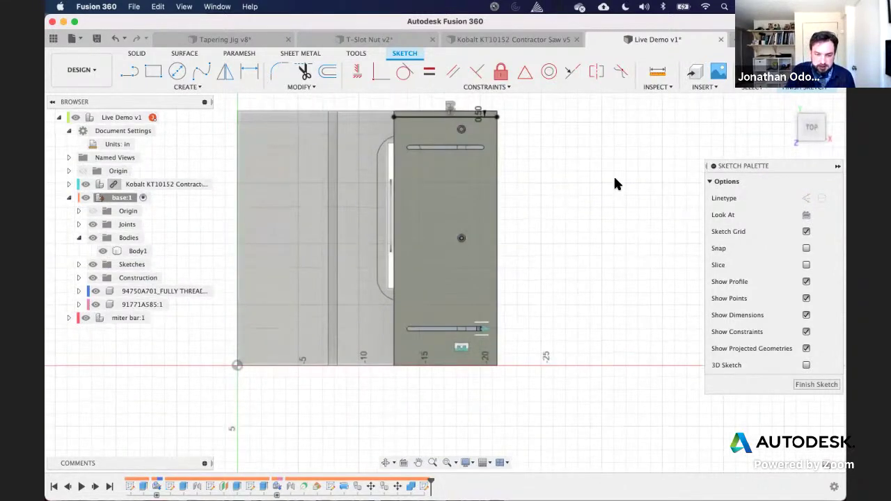
scroll(615, 179, "up", 2)
scroll(615, 178, "up", 3)
scroll(614, 178, "down", 3)
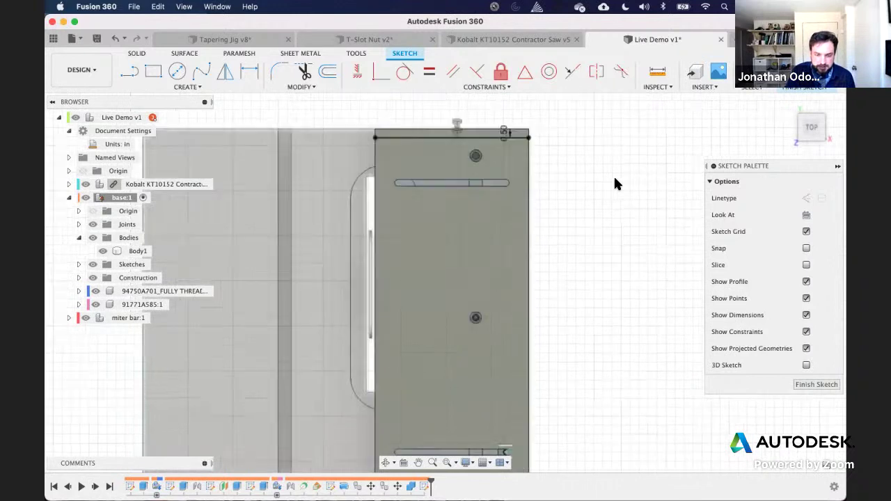
scroll(614, 184, "up", 2)
key("l")
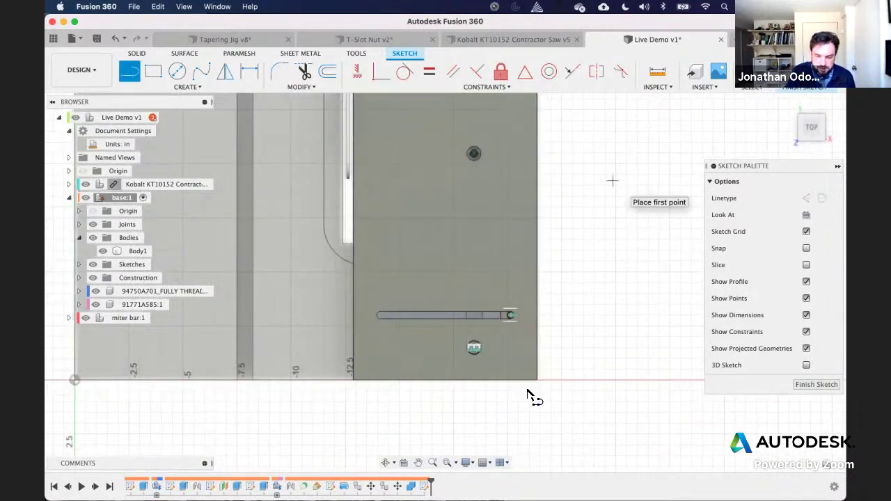
left_click(537, 368)
left_click(354, 367)
key("Escape")
Step: Dimension the new line from the plate's near short edge, trying to reference the far offset dimension d47 as its value
key("d")
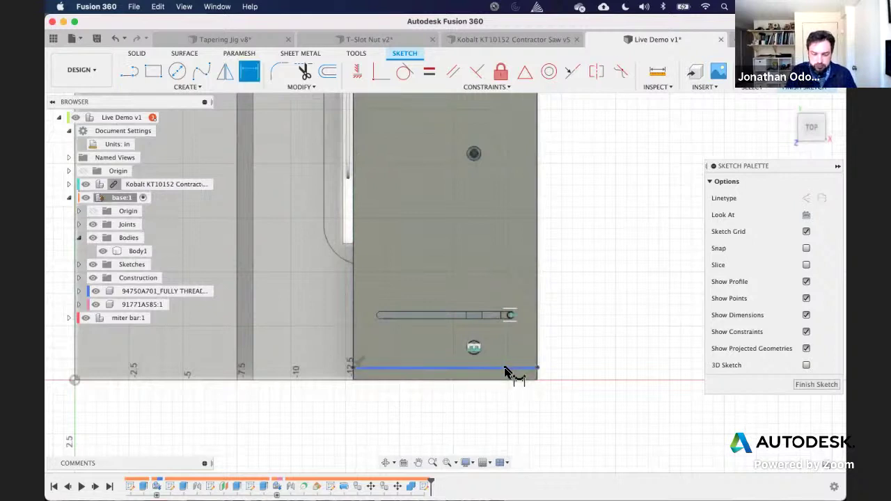
left_click(505, 368)
left_click(507, 379)
left_click(578, 364)
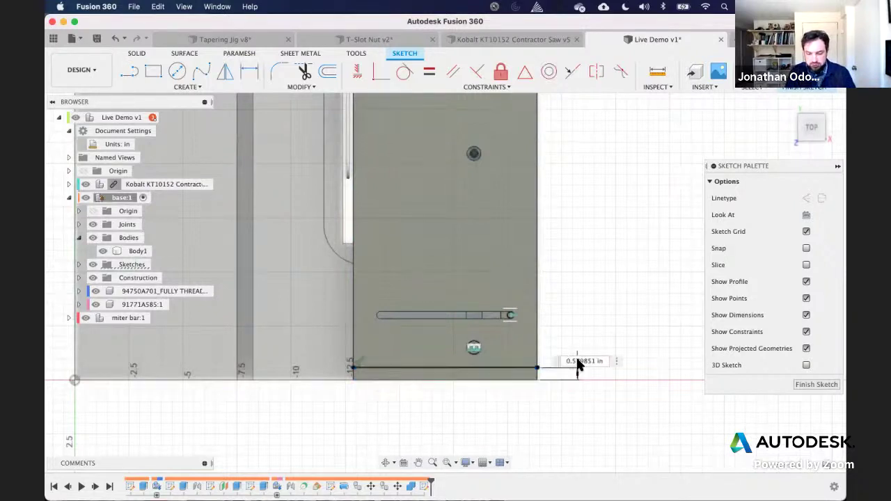
scroll(591, 238, "up", 5)
left_click(509, 154)
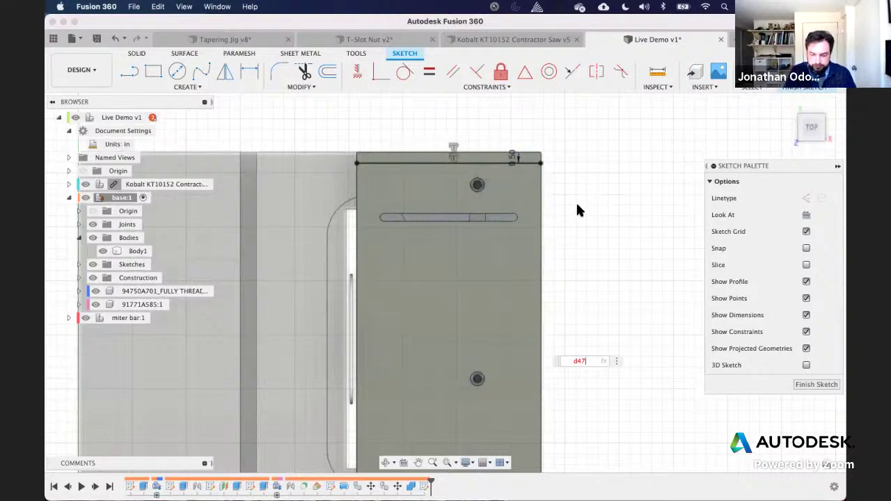
scroll(576, 204, "down", 4)
scroll(564, 278, "down", 4)
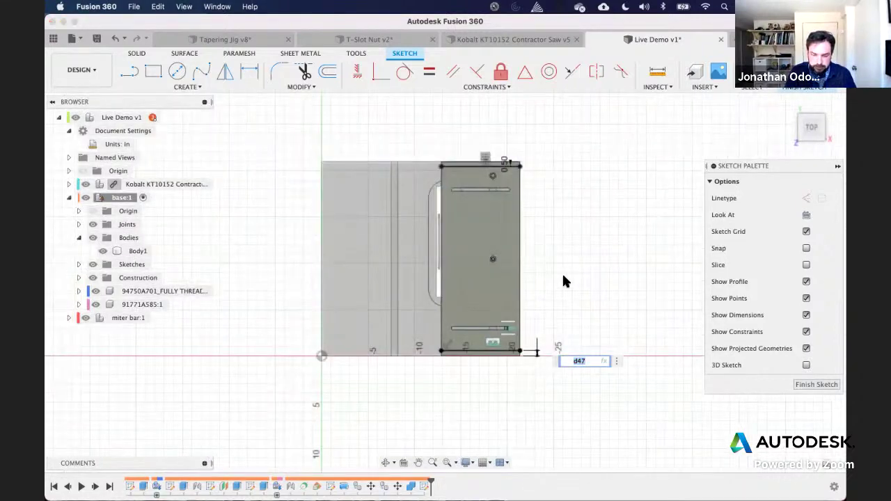
scroll(558, 343, "up", 3)
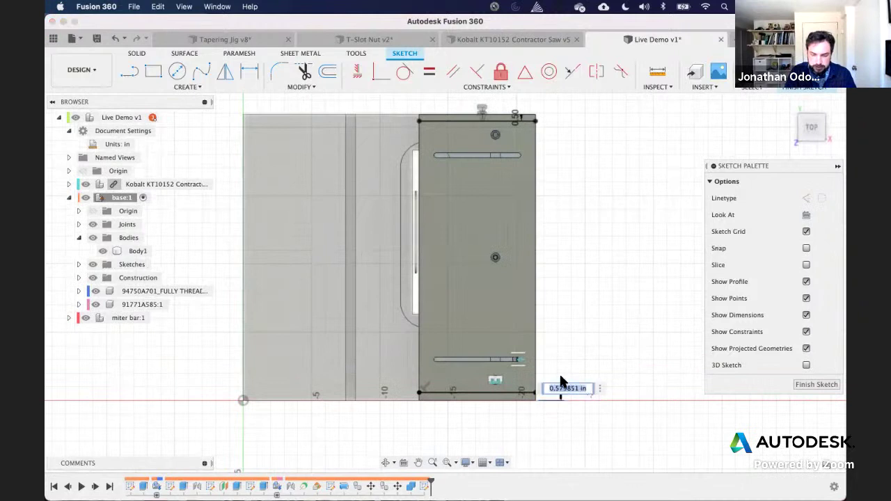
left_click(517, 120)
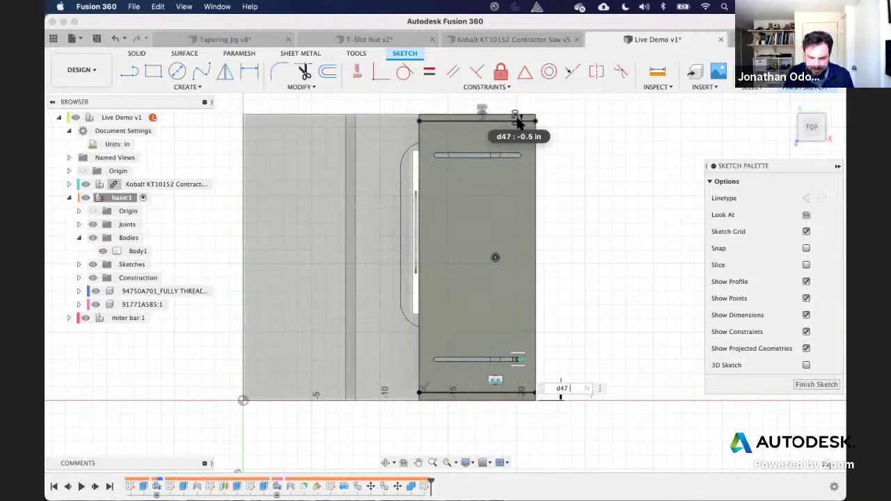
key("Return")
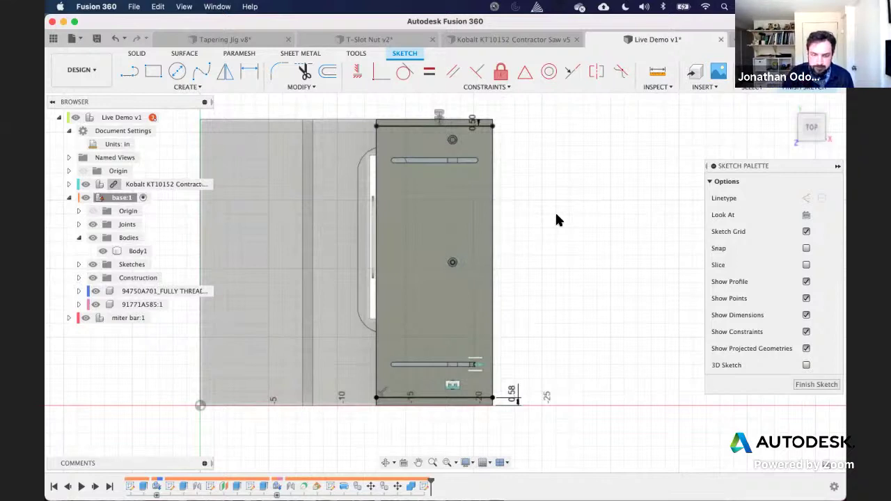
Step: Set the near line's edge distance to 0.5 in by referencing the far offset dimension
double_click(513, 397)
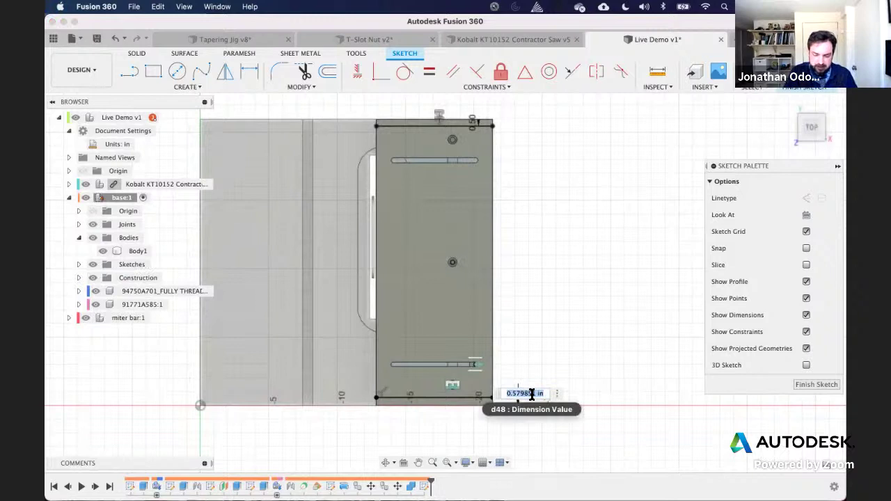
left_click(473, 126)
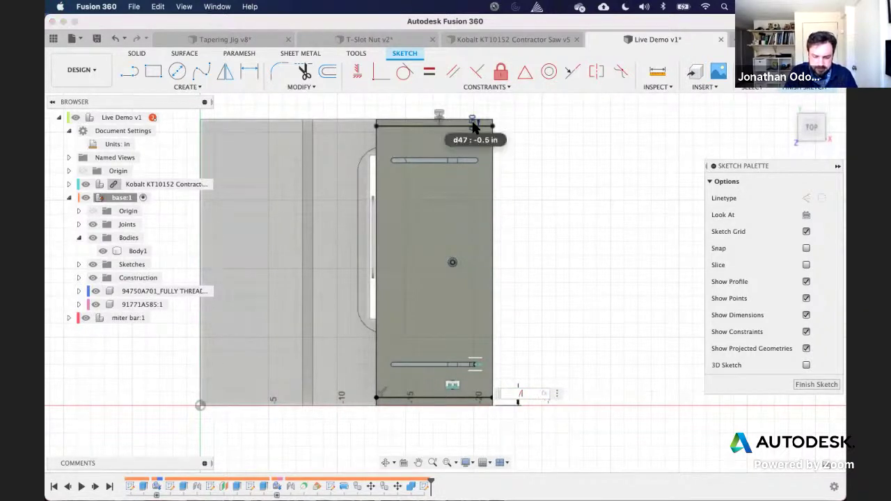
key("Return")
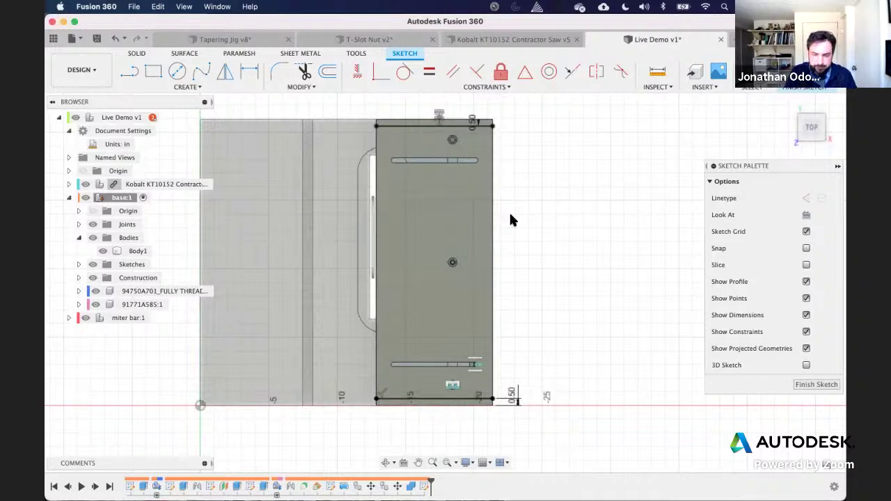
Step: Place a sketch point on the far offset line and dimension it 0.25 in from the plate's blade-side edge
left_click(187, 87)
mouse_move(163, 170)
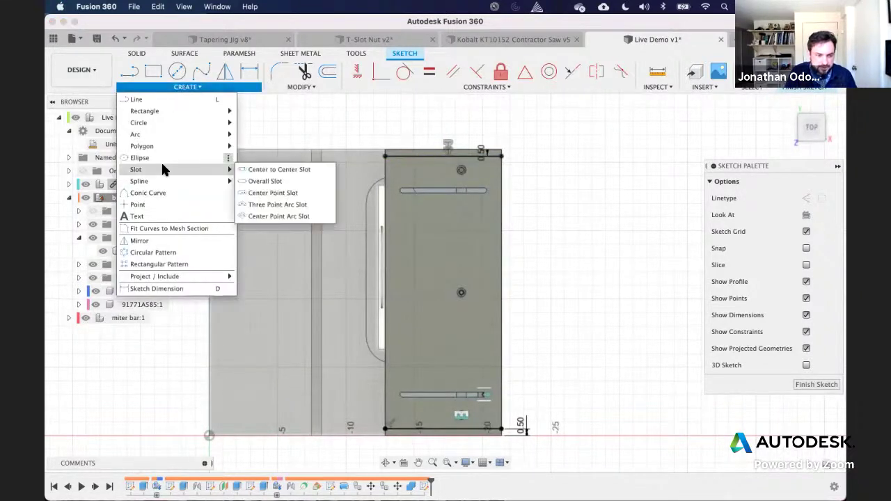
left_click(160, 204)
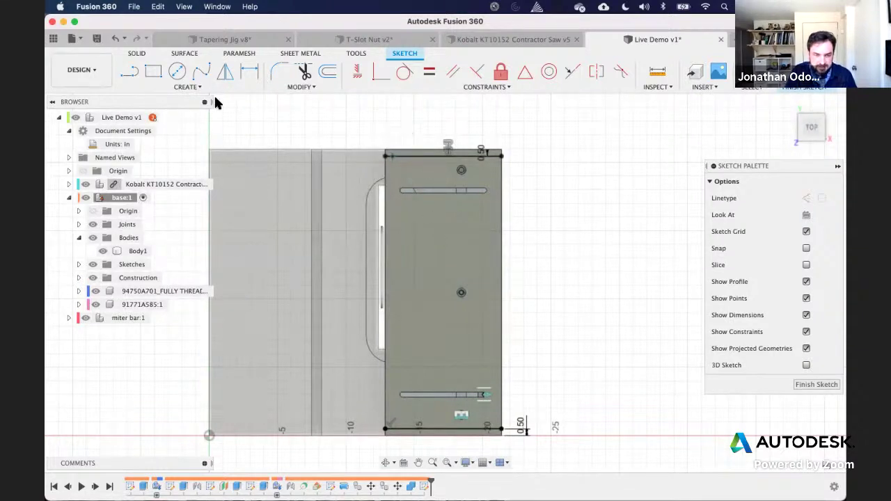
key("d")
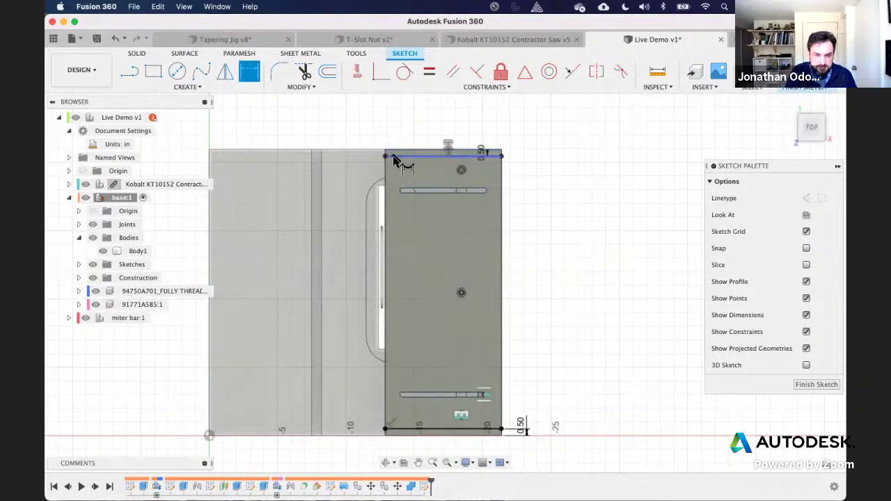
left_click(389, 157)
left_click(390, 134)
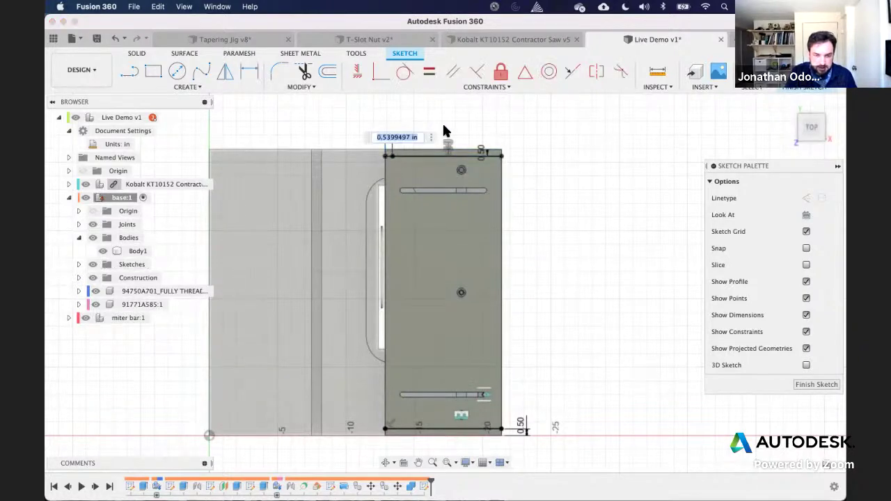
type(".25")
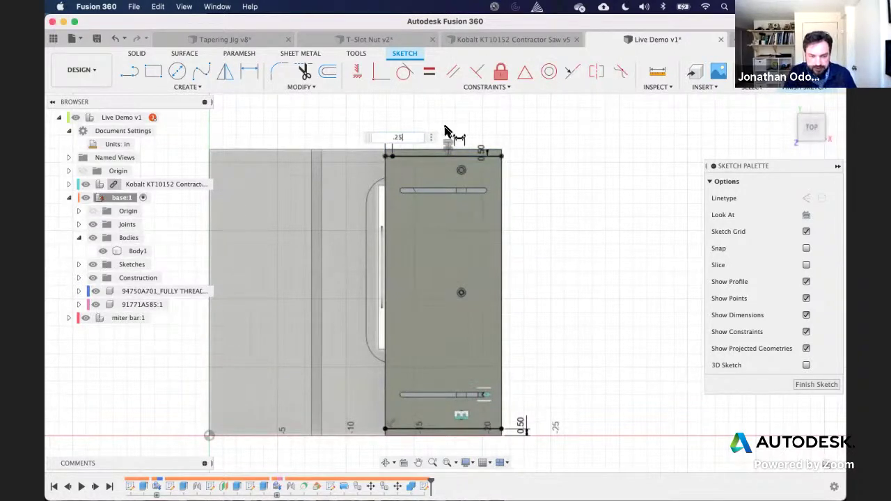
key("Return")
scroll(445, 127, "up", 2)
scroll(446, 131, "down", 3)
key("Escape")
Step: Place a second sketch point on the near line, slightly inside the plate's blade-side edge
scroll(475, 174, "down", 1)
scroll(475, 174, "up", 1)
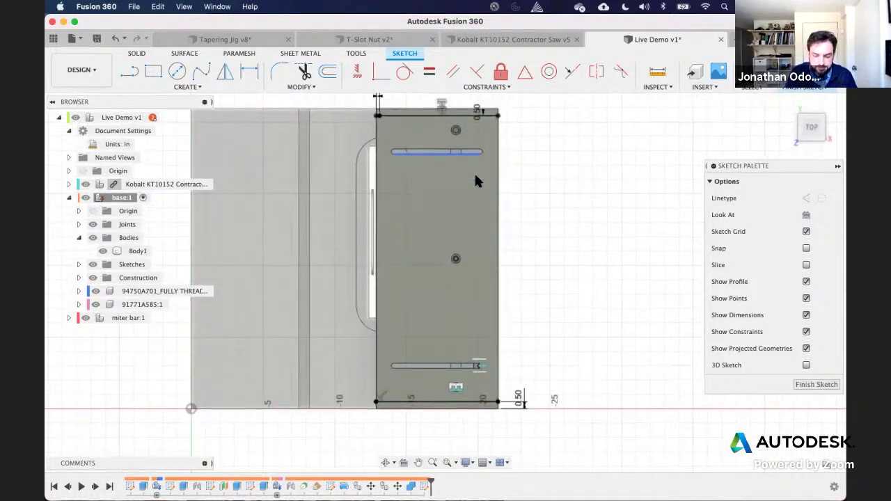
left_click(186, 88)
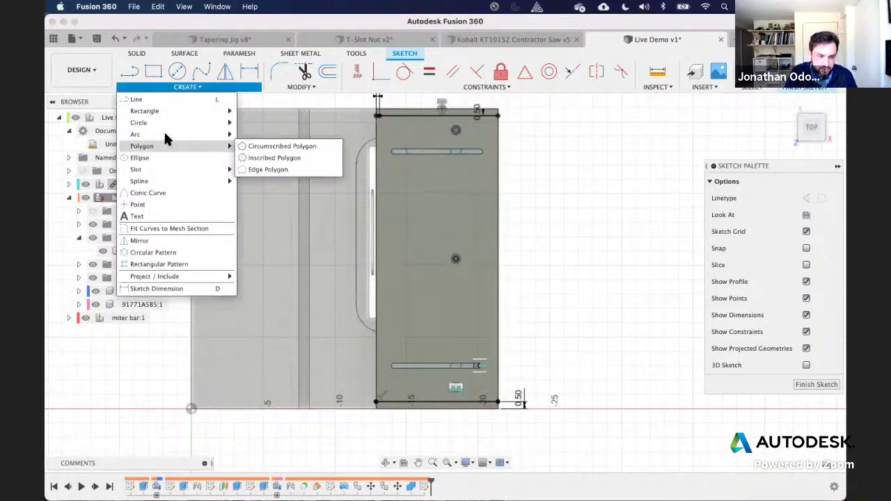
mouse_move(183, 182)
left_click(175, 203)
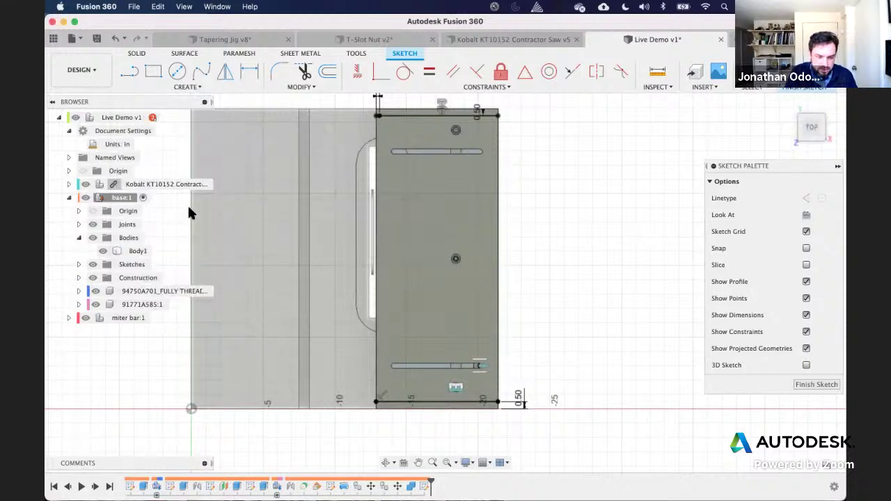
left_click(388, 402)
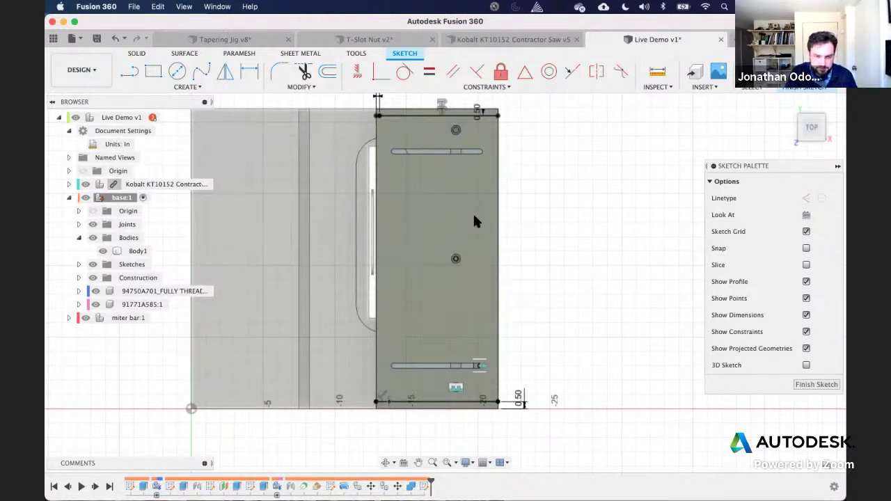
Step: Draw a slightly slanted line connecting the far sketch point to the near sketch point
left_click(129, 71)
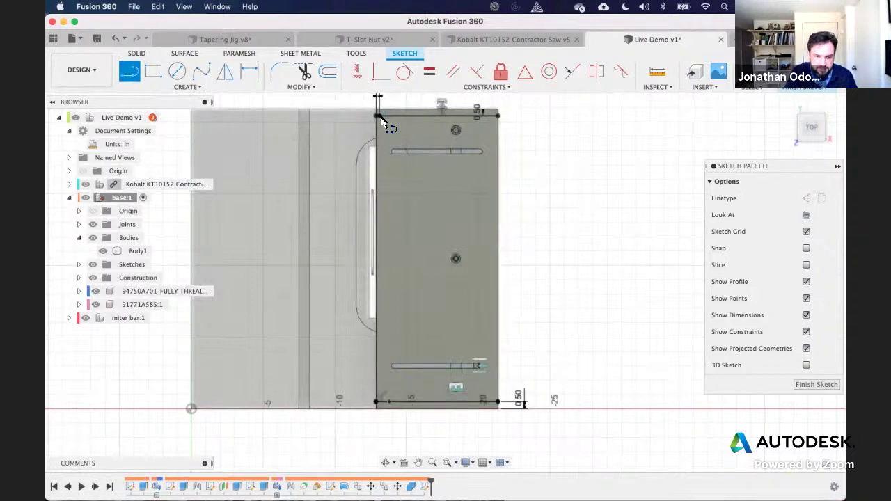
left_click(380, 116)
left_click(388, 401)
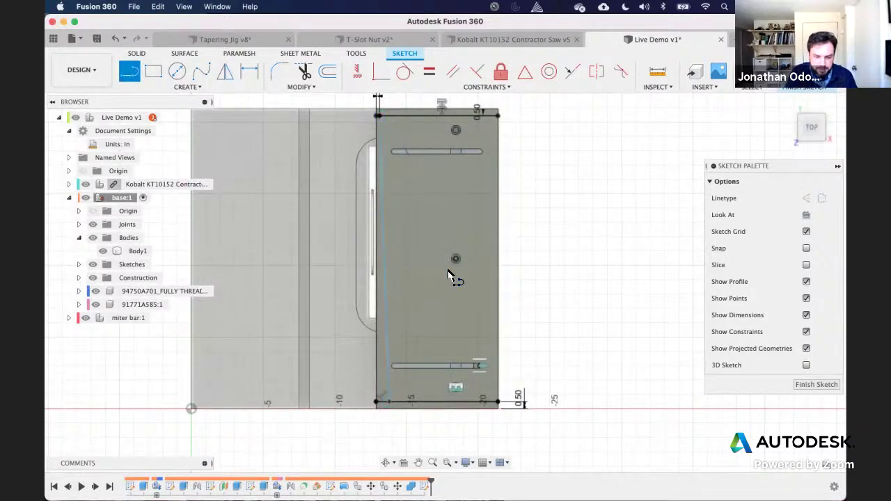
key("Escape")
Step: Set the angle between the slanted line and the far offset line to 89 degrees
key("d")
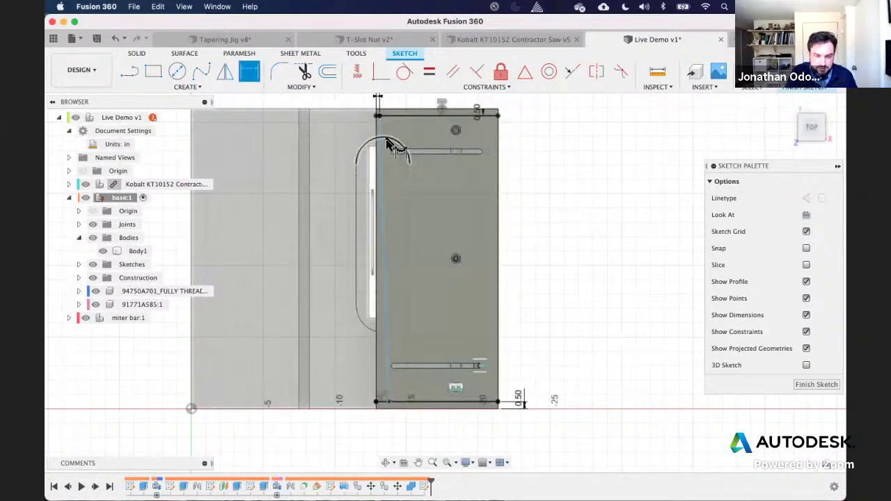
left_click(383, 144)
left_click(399, 117)
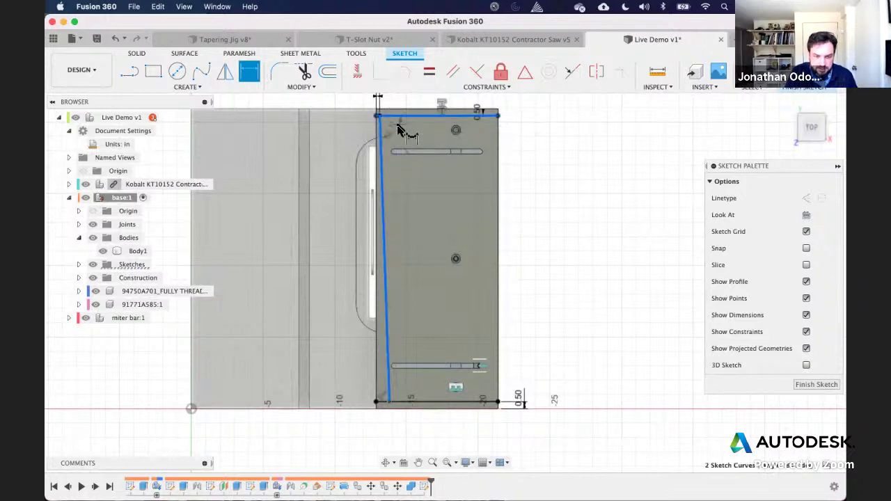
left_click(398, 124)
type("89")
key("Return")
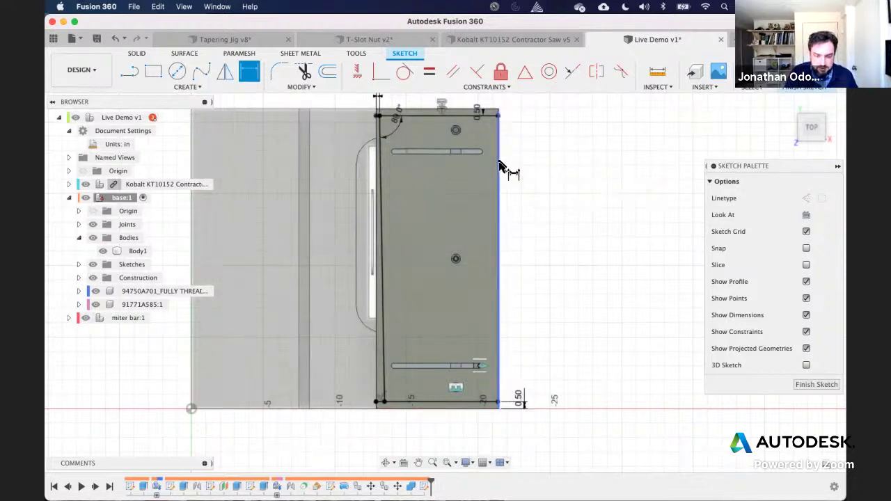
Step: Place a sketch point on the near line between the plate's blade-side edge and the slanted line's end
scroll(507, 163, "up", 3)
scroll(500, 167, "up", 2)
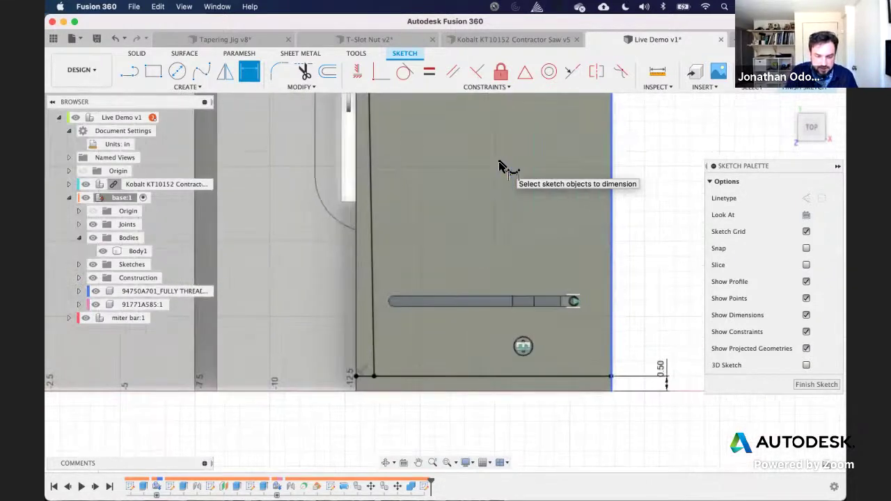
left_click(185, 89)
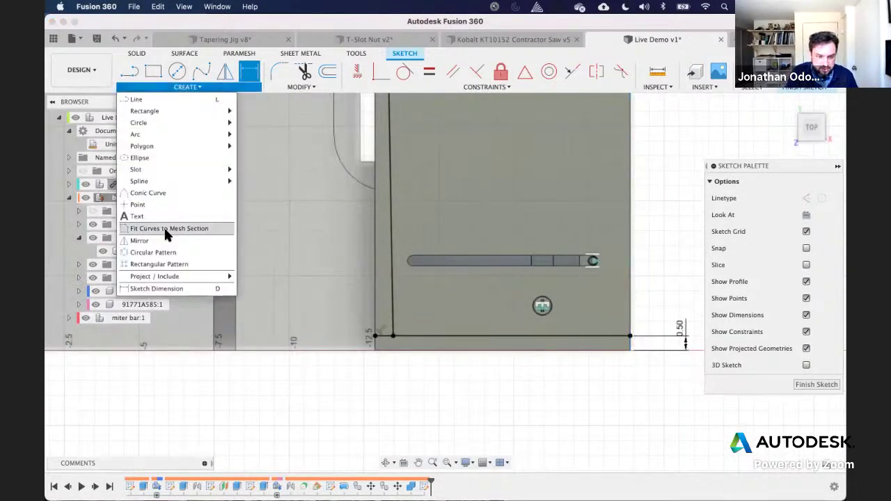
mouse_move(180, 279)
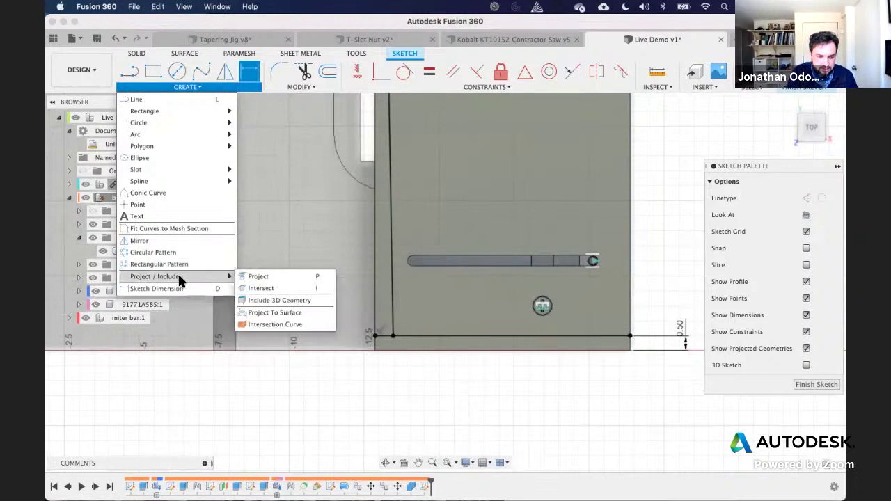
left_click(164, 194)
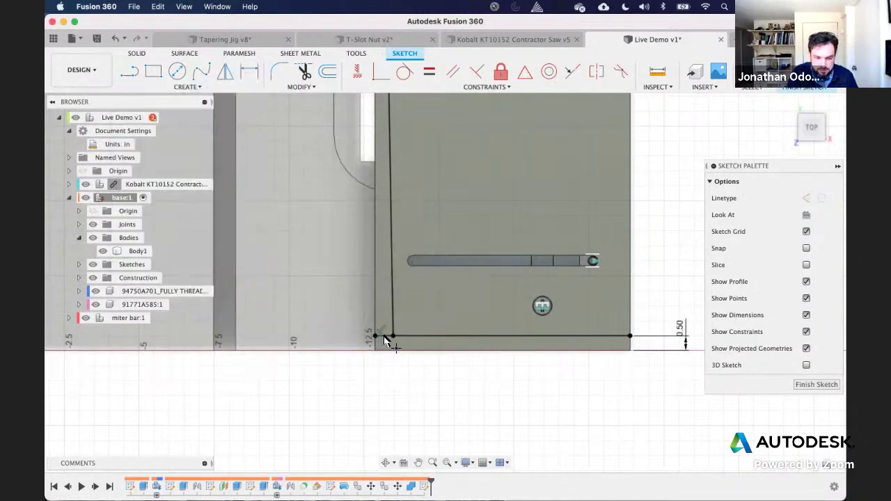
Step: Dimension the new near-line point 0.25 in from the plate's blade-side edge
key("d")
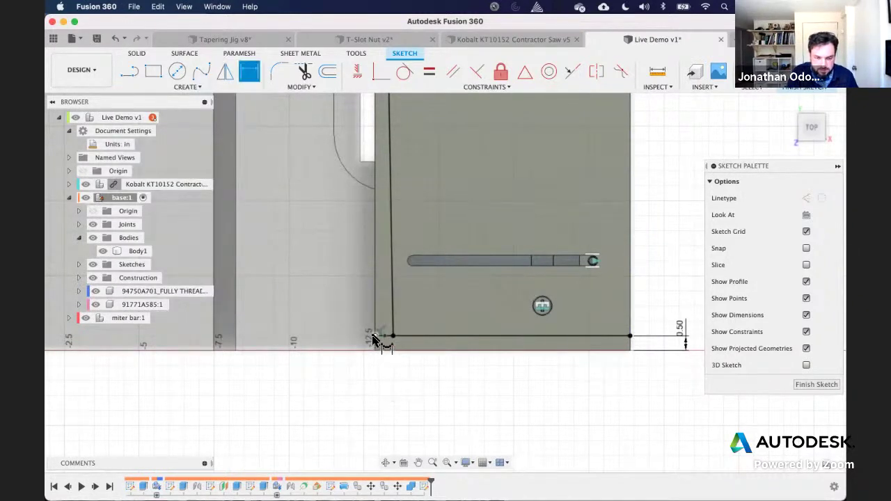
left_click(375, 336)
left_click(385, 336)
left_click(341, 371)
type(".25")
key("Return")
key("Escape")
Step: Start a rectangular pattern of the slanted line's two endpoints, using the far offset line as the direction
scroll(463, 370, "down", 3)
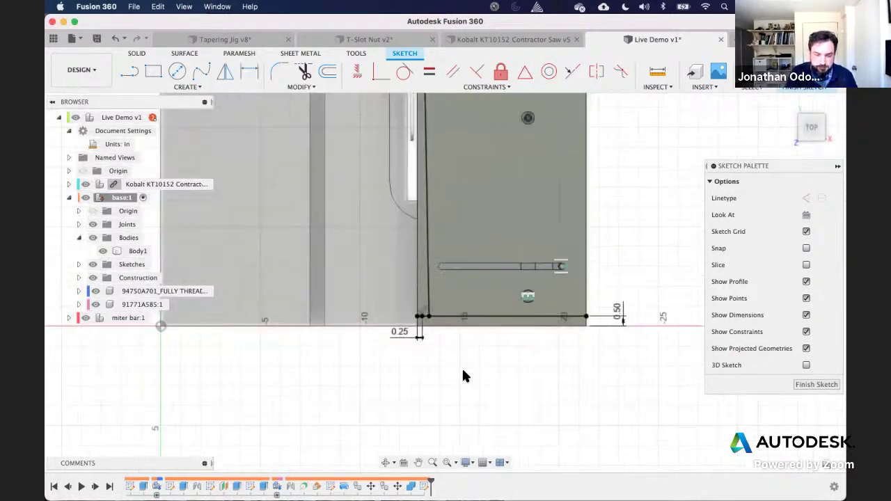
scroll(465, 376, "up", 3)
scroll(463, 369, "up", 3)
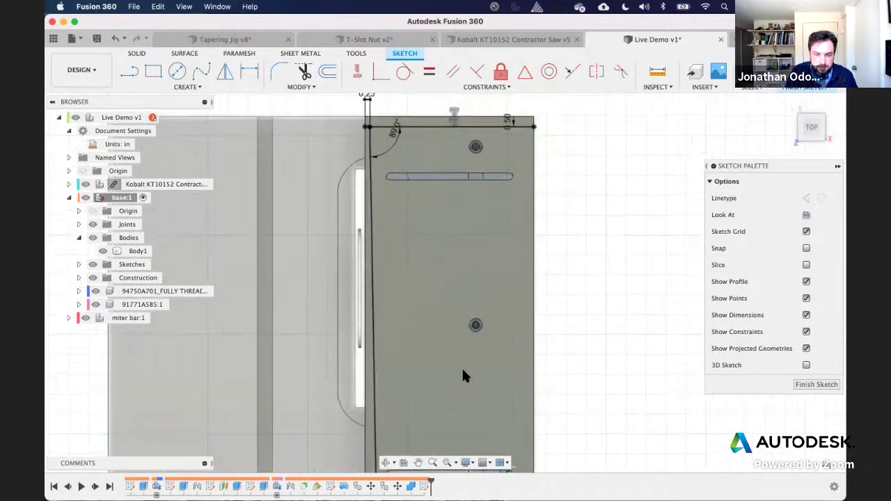
scroll(560, 217, "up", 3)
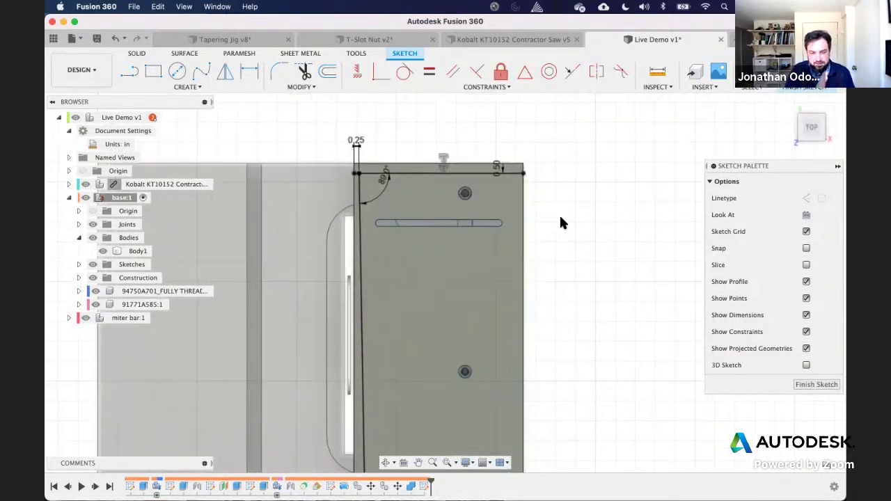
scroll(551, 215, "down", 10)
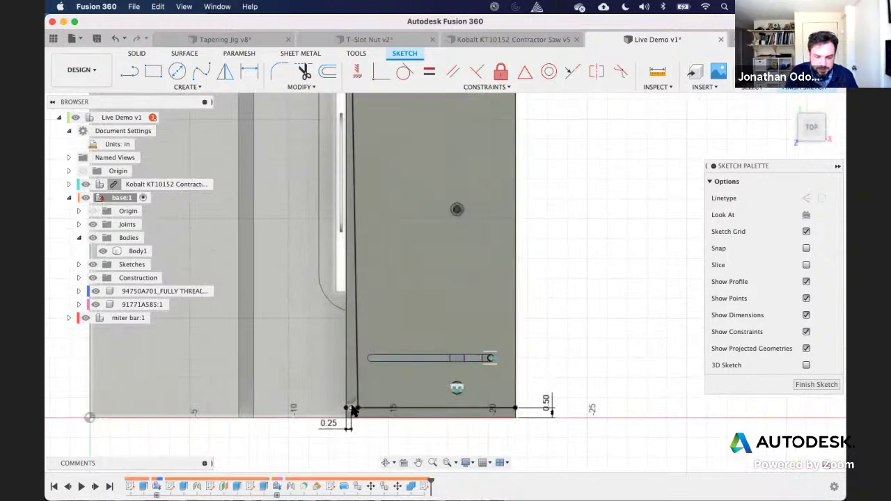
scroll(374, 410, "up", 10)
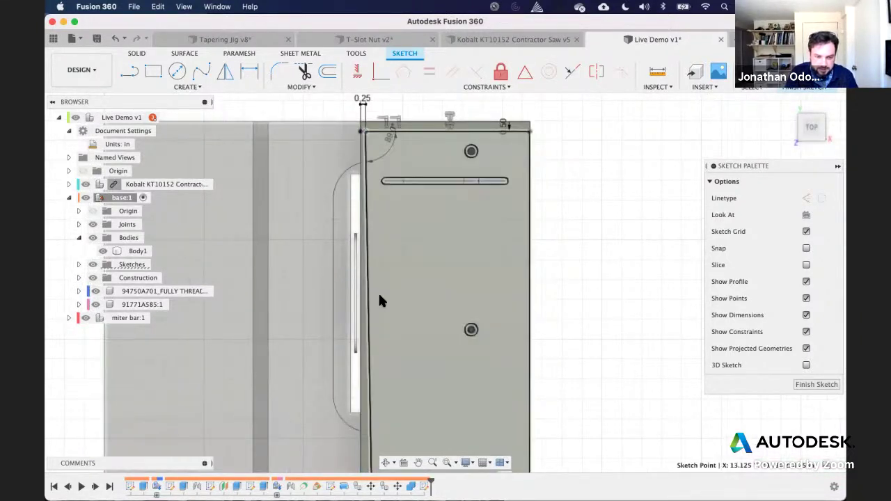
scroll(378, 291, "down", 10)
left_click(391, 382)
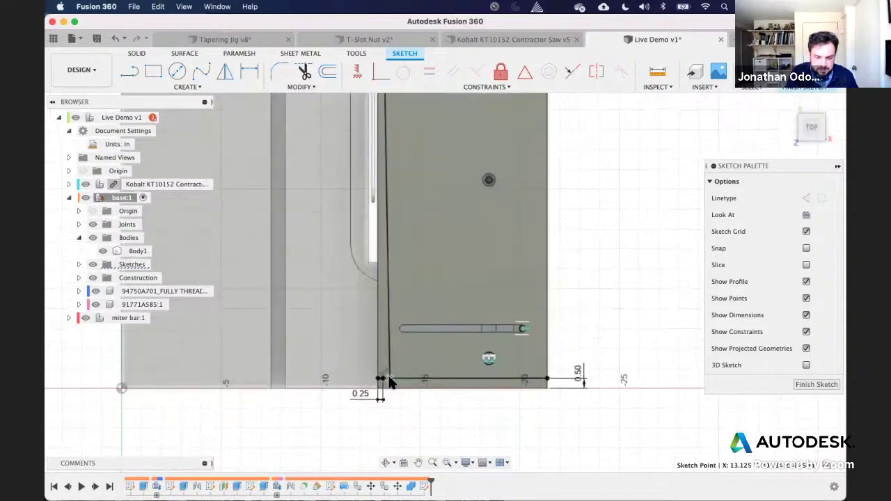
scroll(588, 295, "up", 10)
left_click(193, 87)
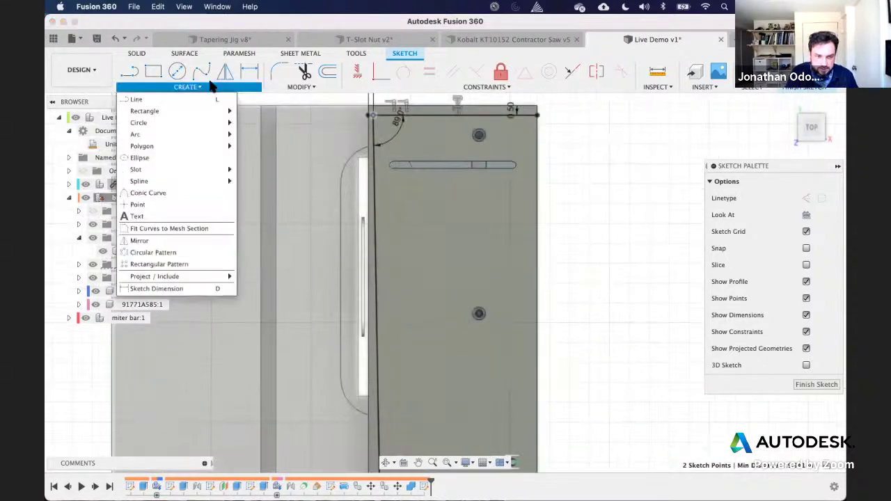
mouse_move(201, 171)
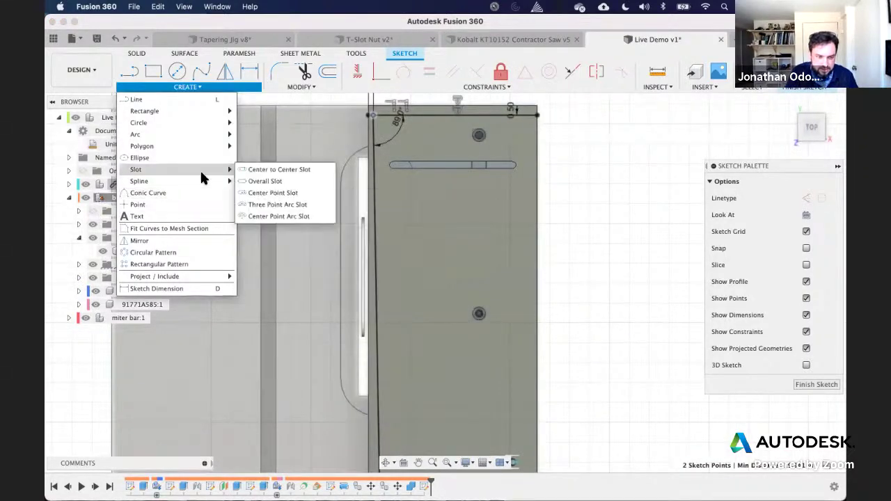
left_click(174, 264)
left_click(787, 198)
left_click(421, 115)
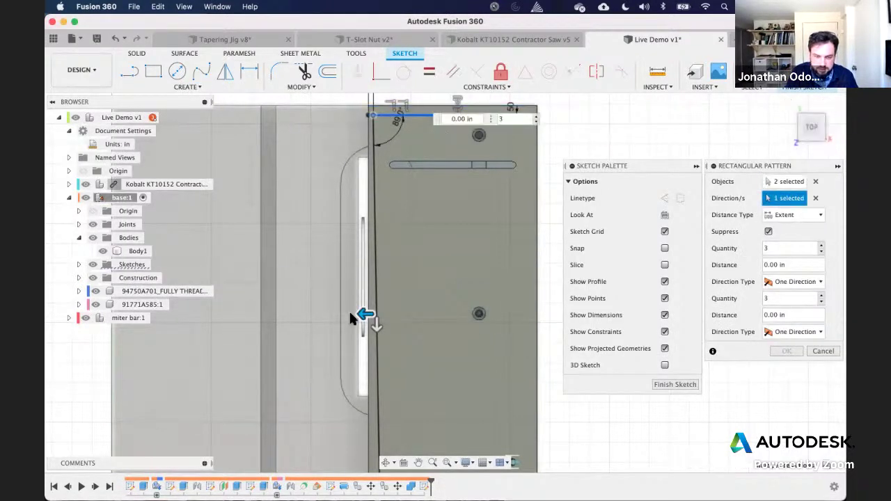
Step: Space the patterned points -1.00 in apart across the plate, using the Spacing distance type
left_click_drag(364, 314, 400, 314)
left_click(785, 214)
left_click(786, 231)
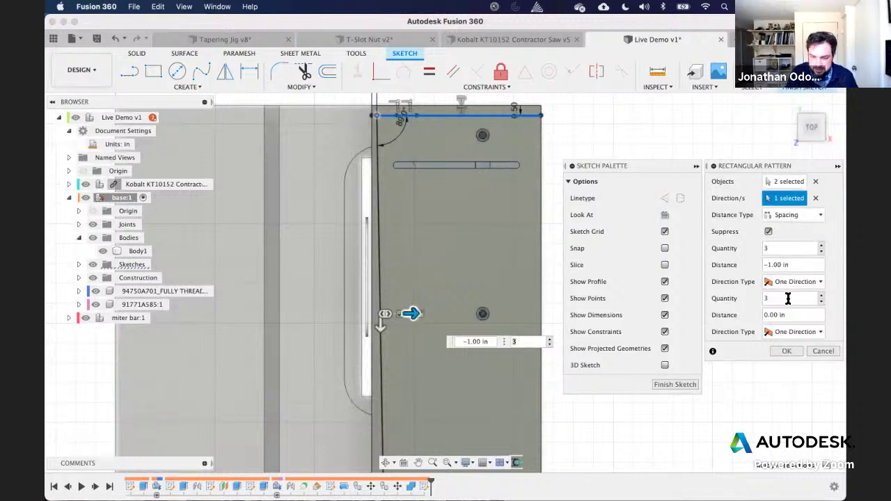
left_click_drag(795, 264, 690, 250)
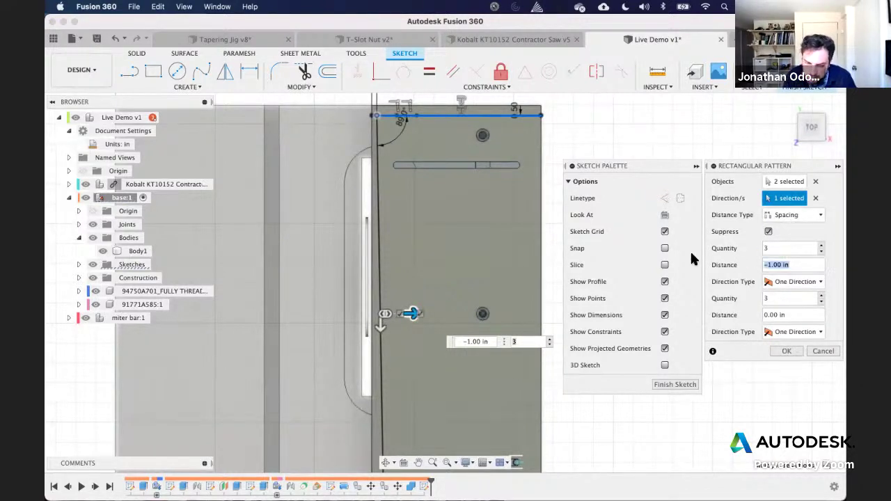
Step: Set the point pattern's quantity to 9 along the offset lines and apply the pattern
left_click(821, 245)
left_click(821, 245)
left_click(822, 245)
left_click(822, 245)
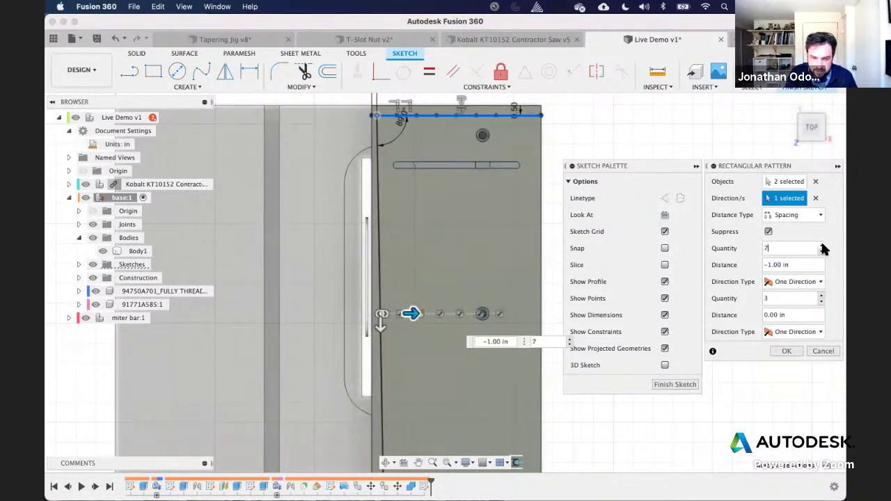
scroll(502, 289, "down", 5)
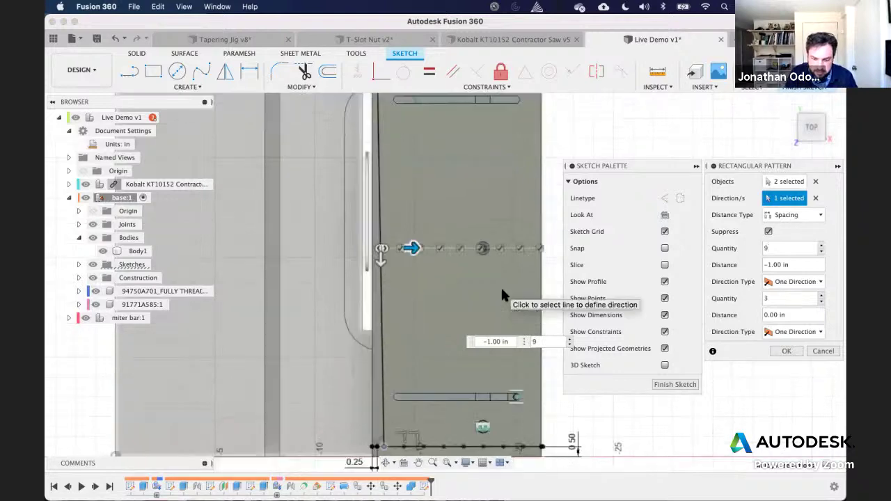
scroll(502, 289, "up", 2)
scroll(503, 296, "up", 3)
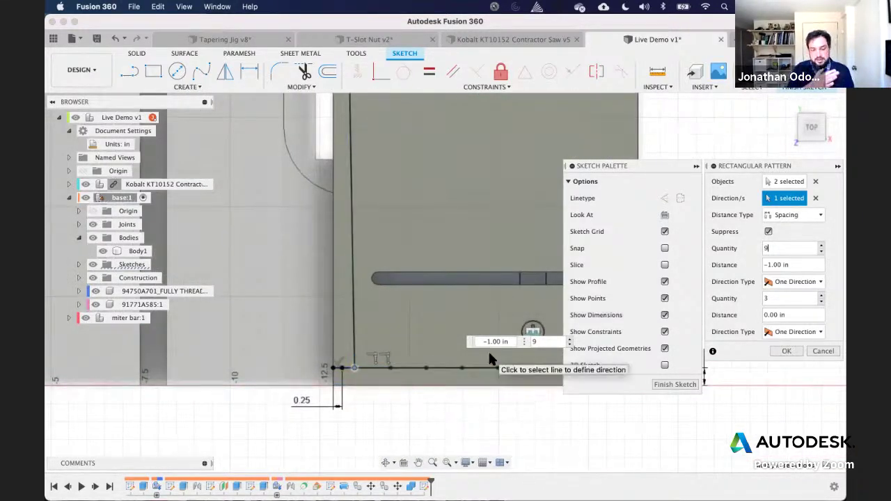
left_click(786, 351)
Step: Review the patterned points along both offset lines and finish the sketch
scroll(471, 357, "down", 4)
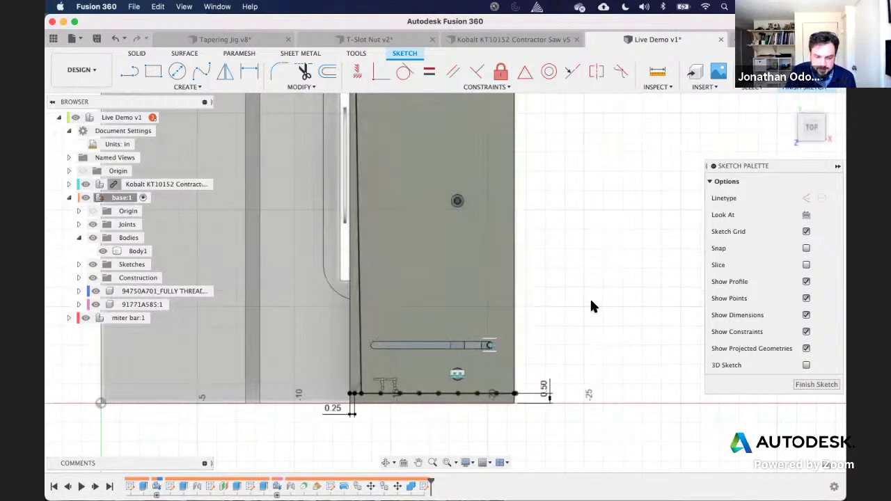
scroll(591, 301, "up", 3)
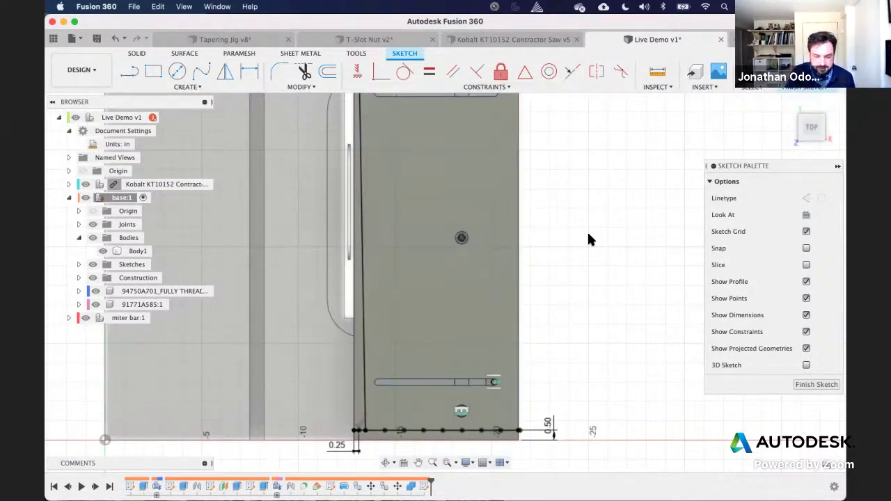
scroll(587, 230, "down", 3)
scroll(587, 230, "up", 2)
scroll(301, 437, "up", 2)
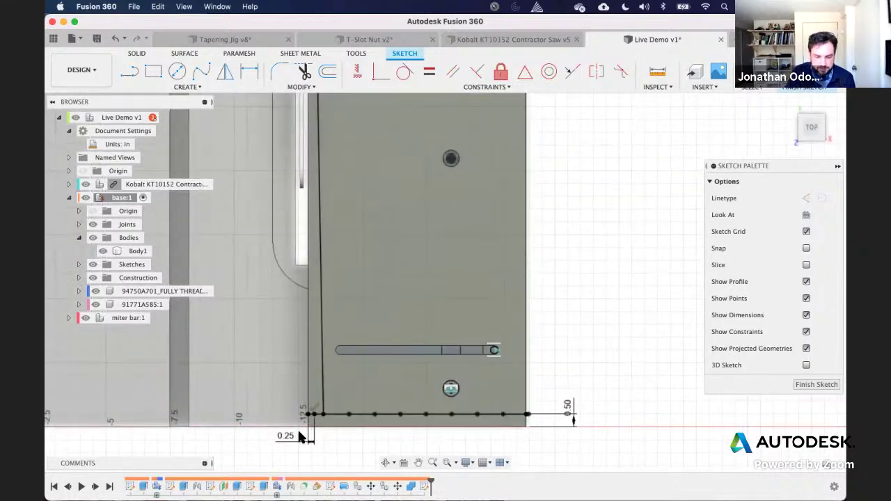
scroll(575, 304, "up", 3)
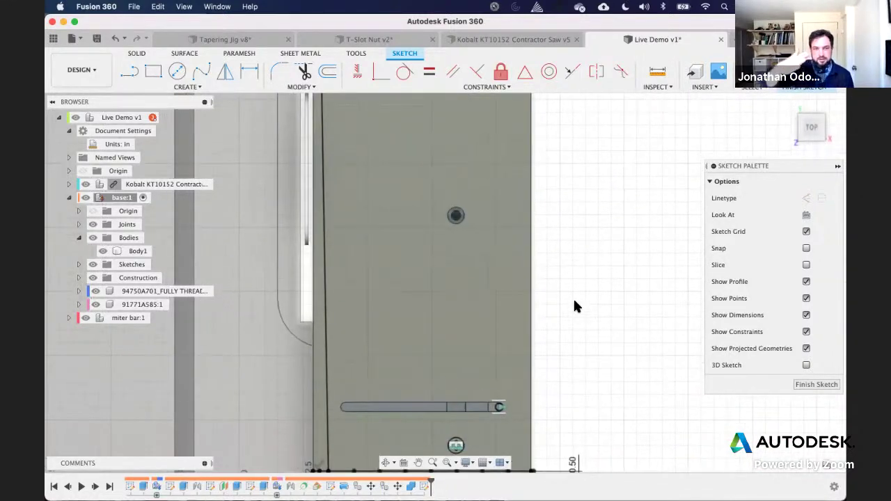
scroll(582, 301, "down", 5)
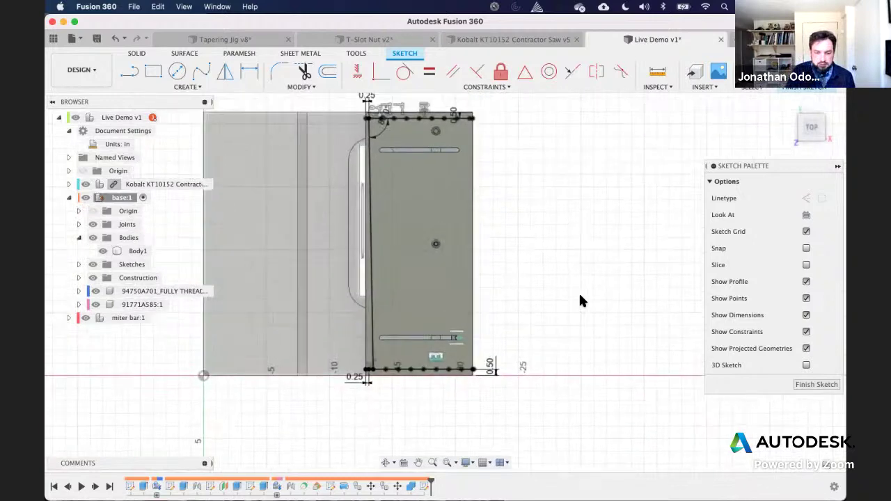
left_click(803, 75)
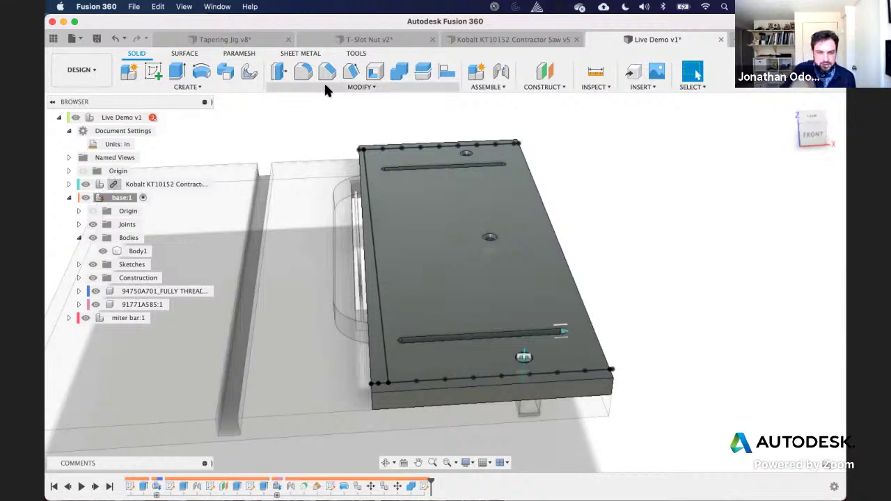
Step: Try to create holes from multiple sketch points, picking two patterned points at the far end of the base plate
left_click(255, 89)
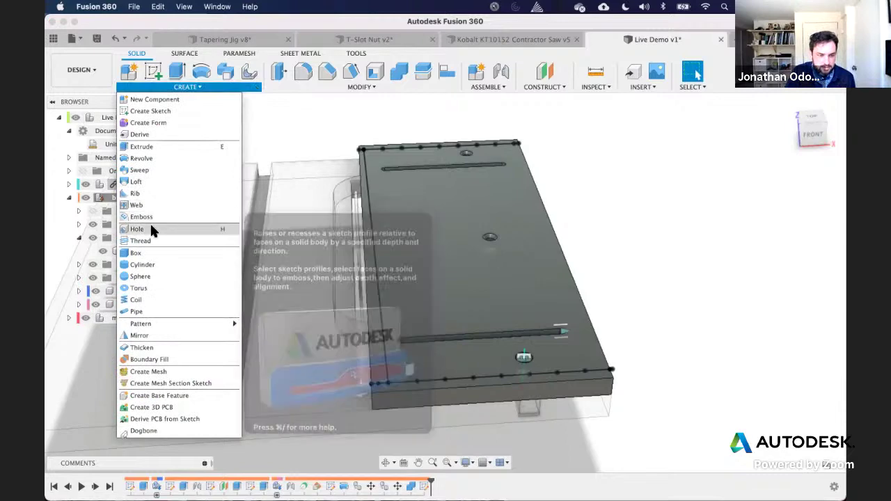
key("h")
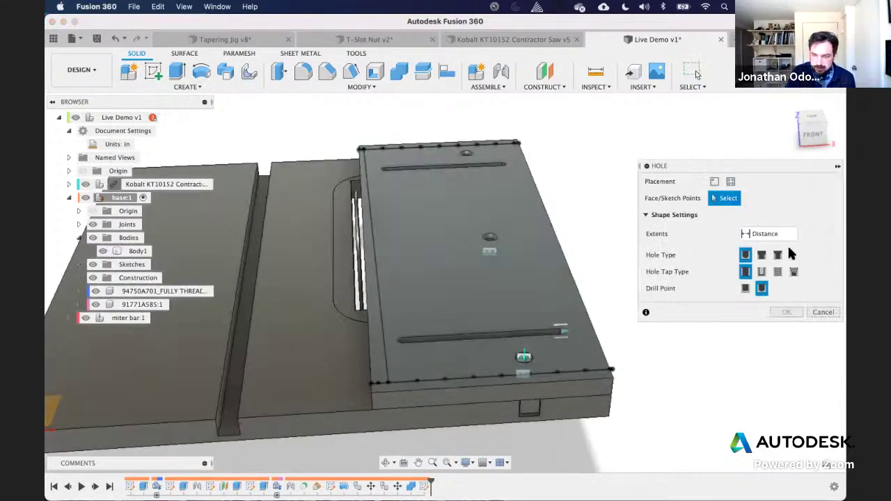
left_click(729, 182)
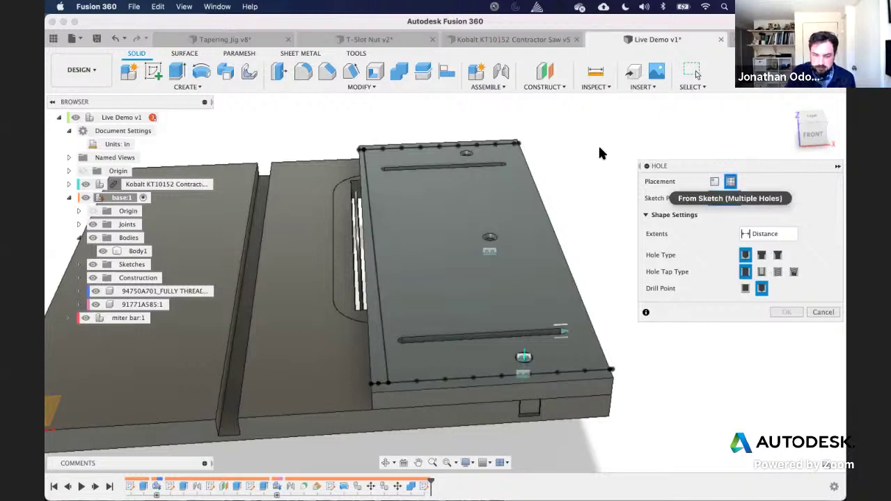
left_click(363, 149)
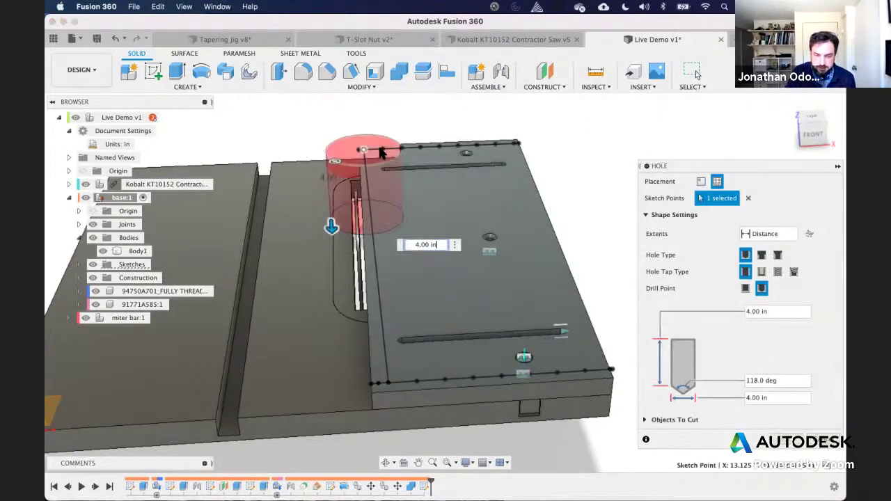
left_click(383, 149)
left_click(409, 155)
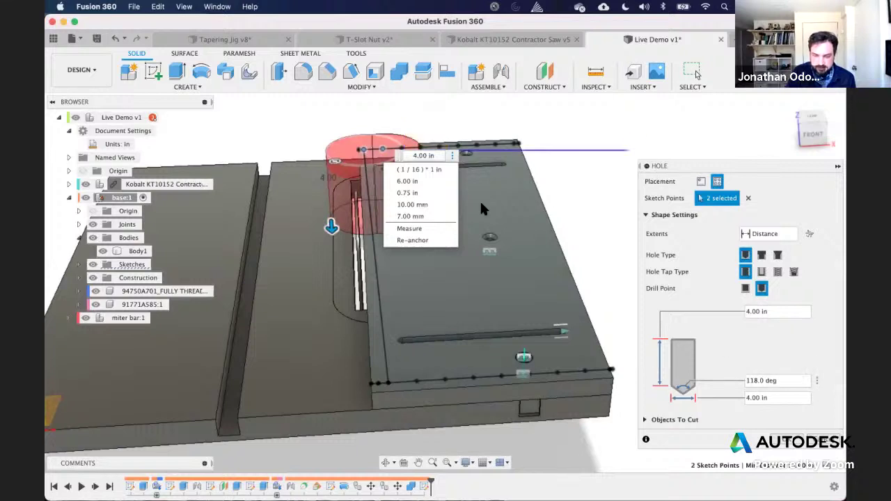
Step: Try a 0.020 in depth, 90° drill point and 3/8 in diameter for the two-point holes, and cancel them
left_click(749, 318)
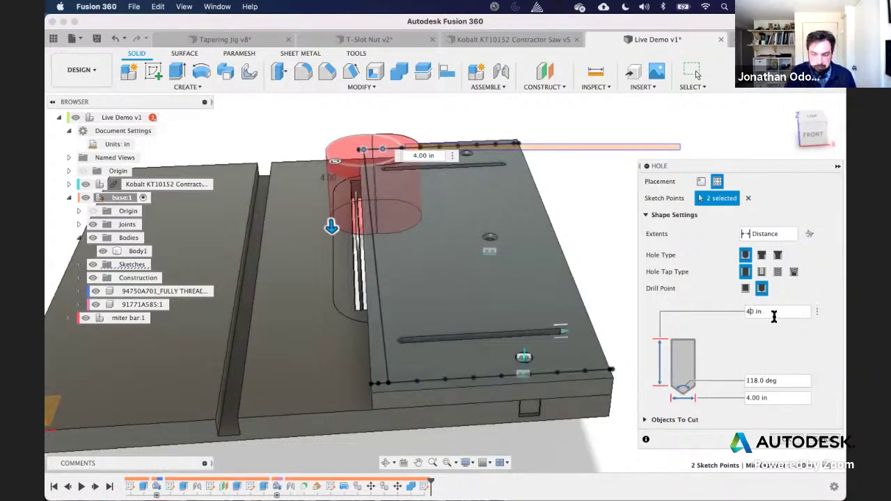
type(".02")
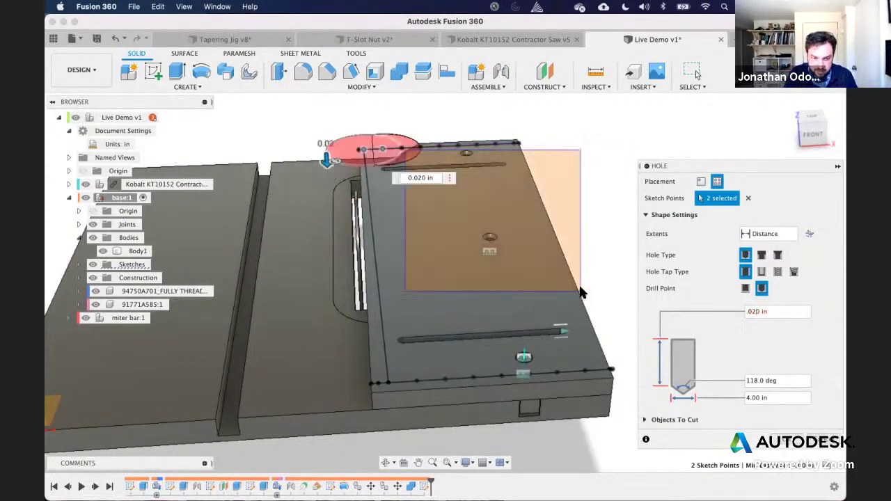
double_click(759, 380)
type("90")
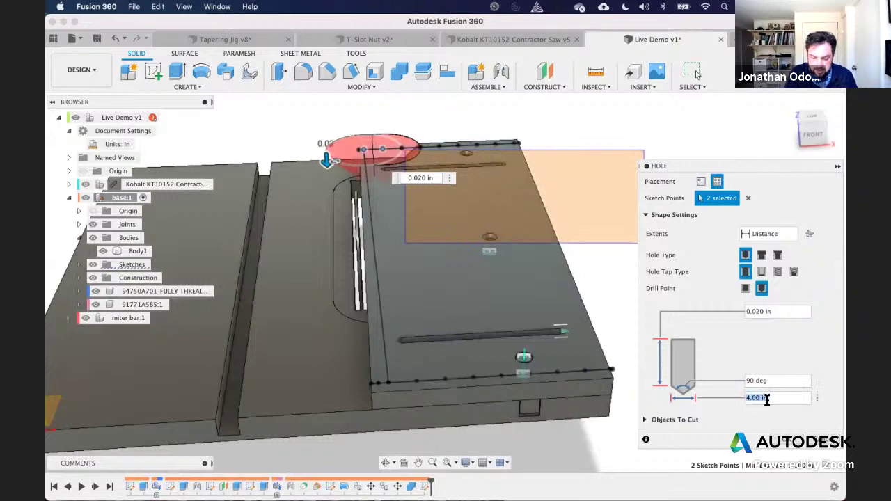
type("3/")
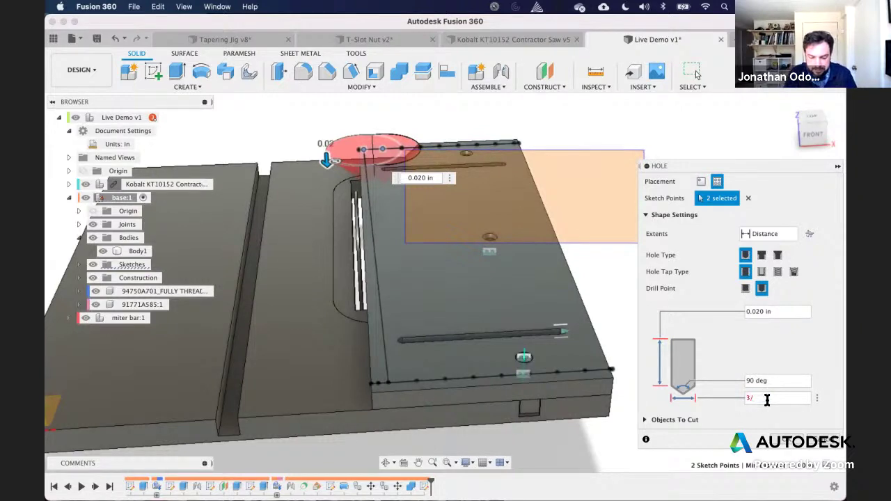
type("8")
key("Return")
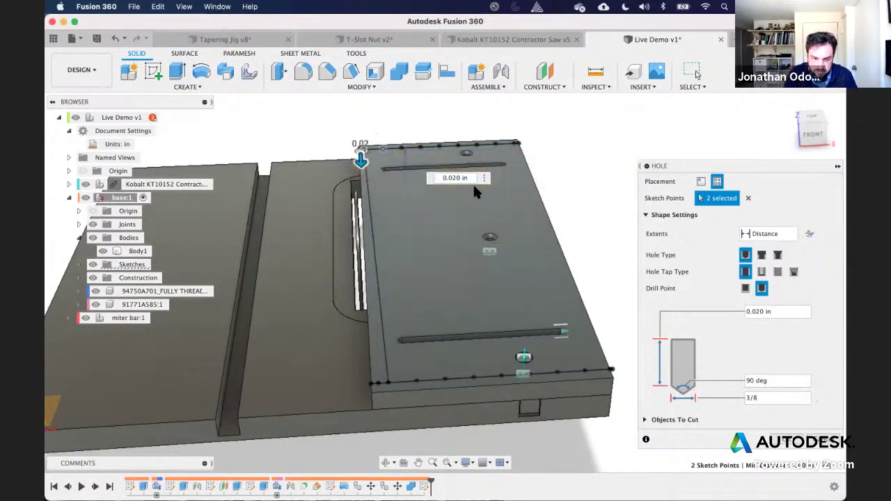
left_click(759, 312)
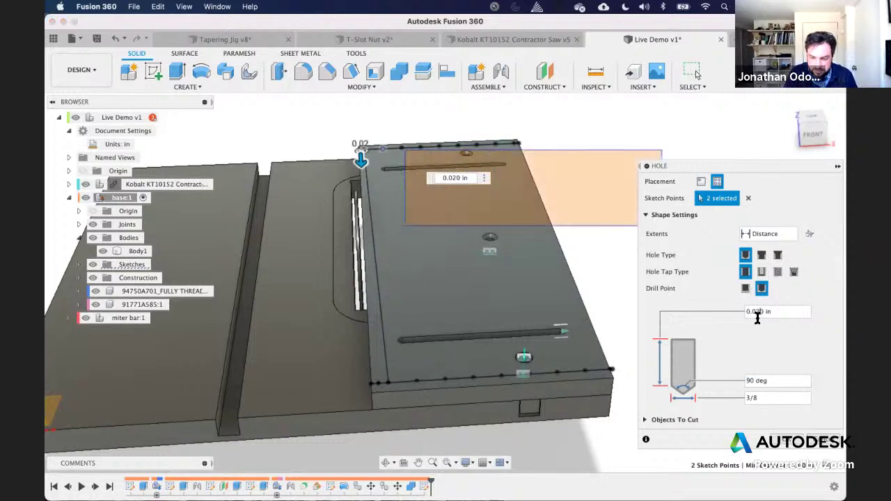
key("Escape")
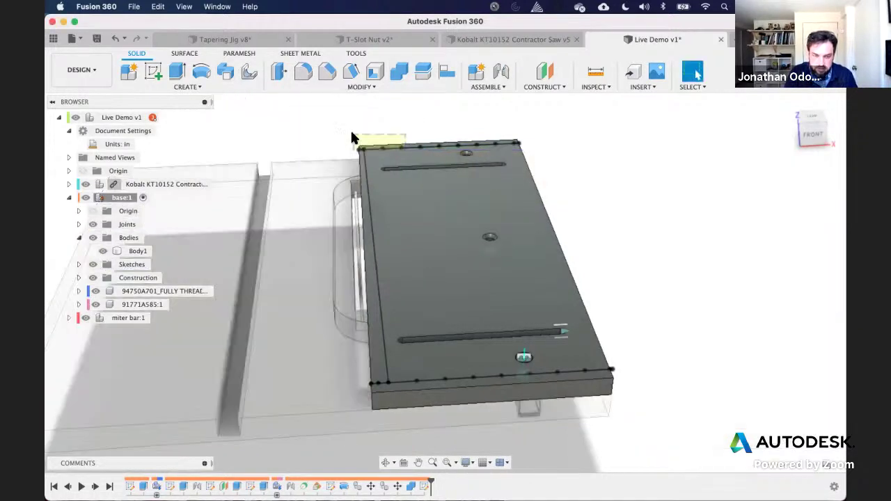
Step: Examine the patterned points and the corner of the base plate near the end slot
middle_click_drag(550, 135, 564, 130, "shift")
scroll(565, 129, "down", 3)
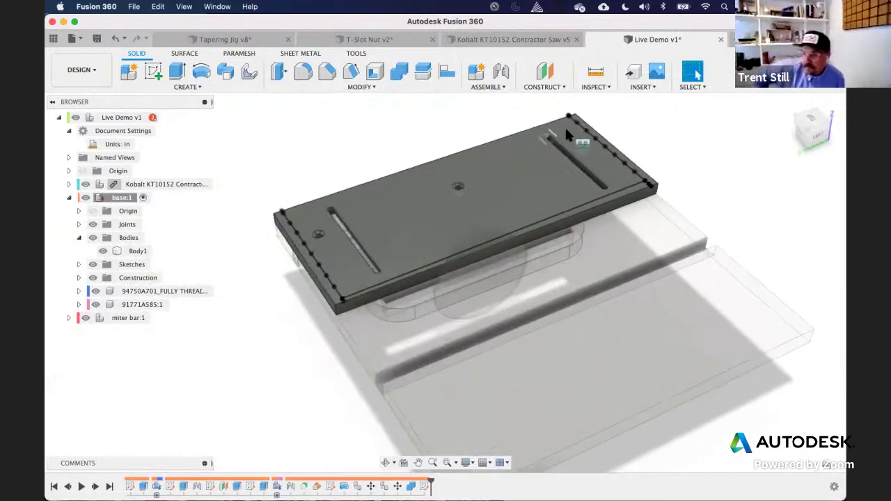
scroll(567, 130, "up", 3)
scroll(566, 135, "up", 3)
scroll(566, 135, "left", 5)
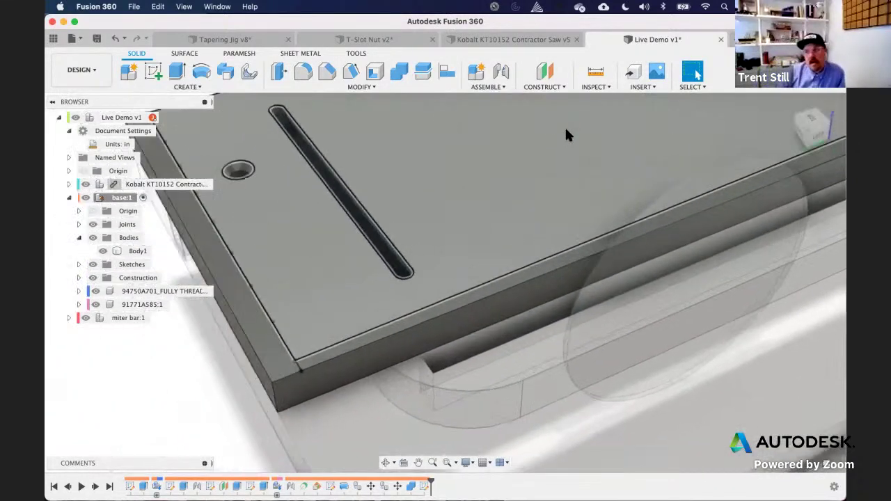
scroll(566, 129, "up", 2)
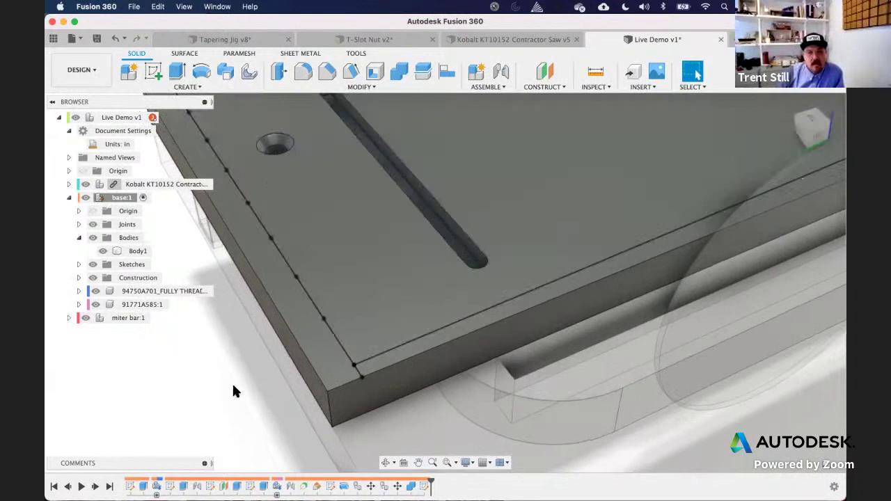
scroll(232, 387, "down", 4)
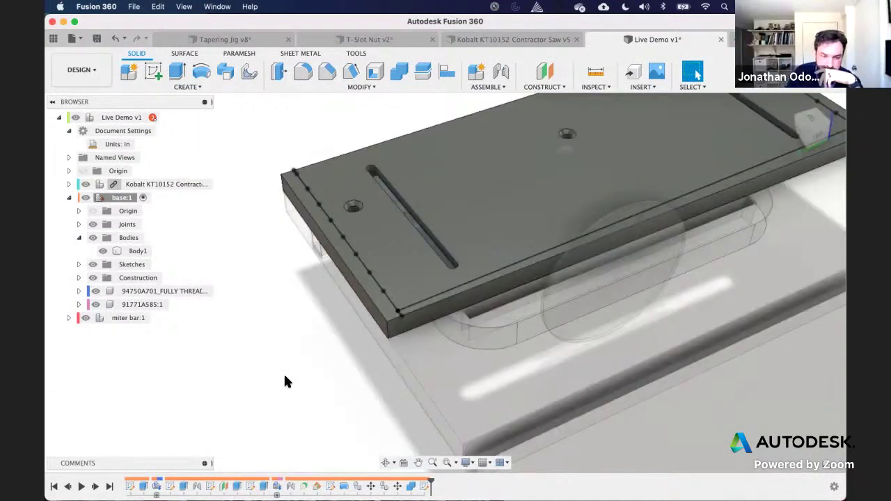
Step: Try to place a hole from the sketch point at the near corner of the base plate, using multiple-hole sketch placement
left_click(188, 86)
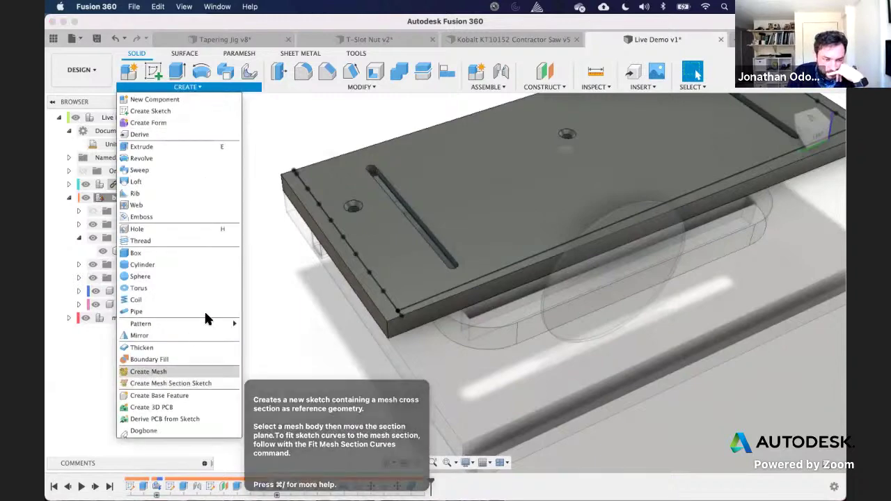
left_click(360, 86)
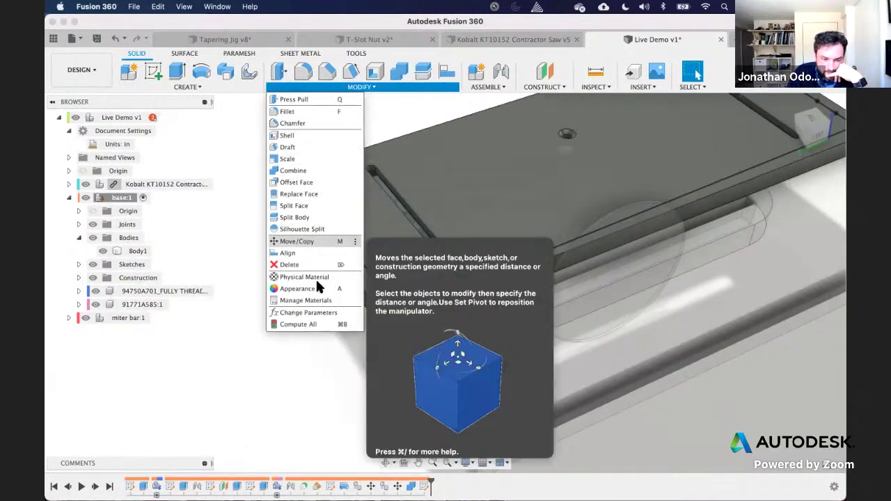
left_click(195, 86)
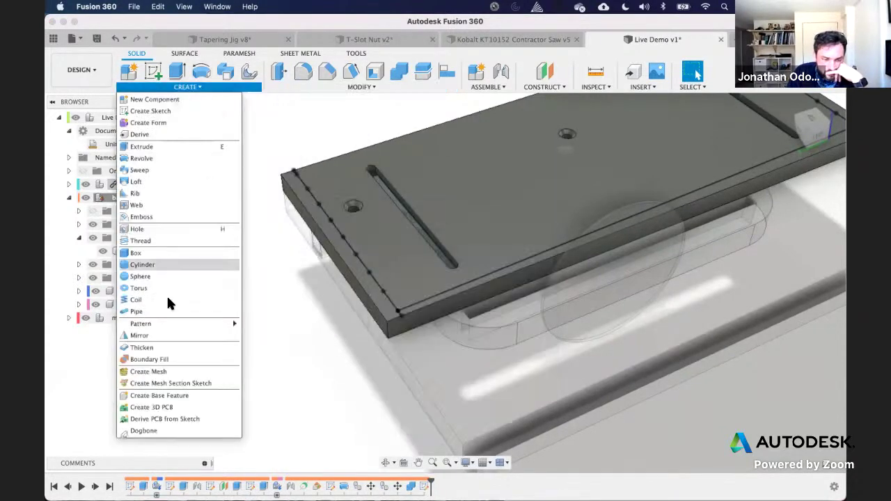
left_click(153, 229)
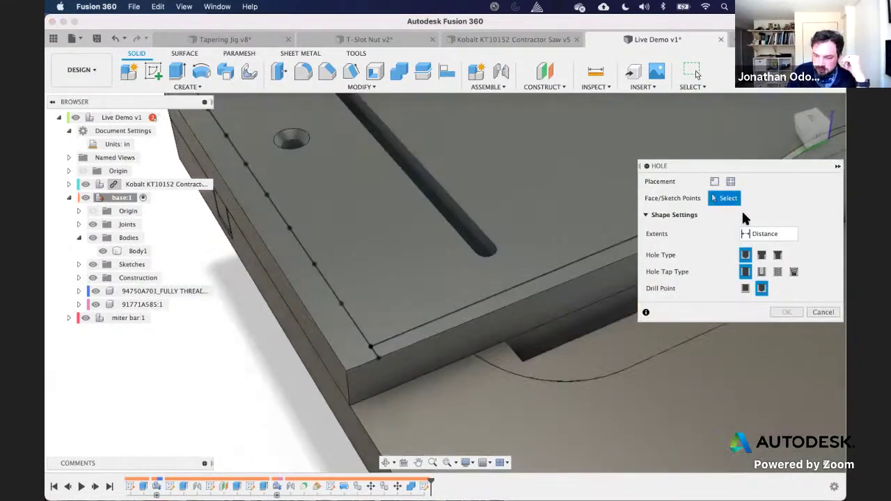
left_click(715, 181)
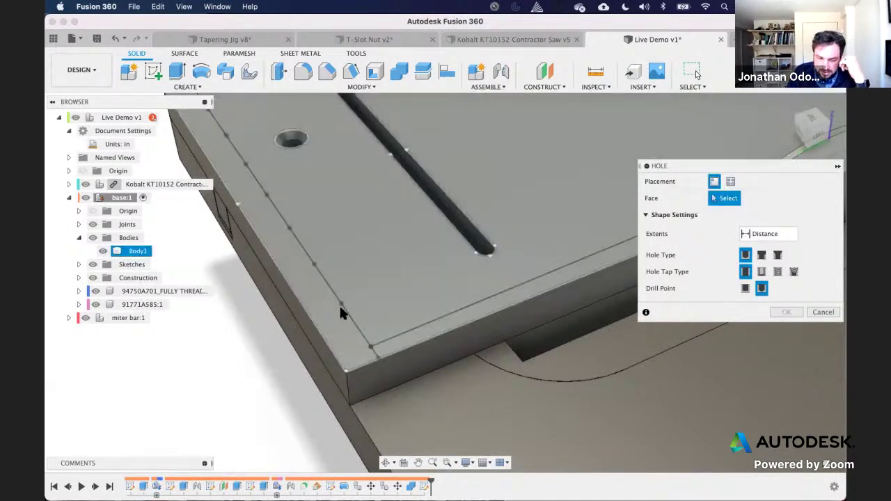
left_click(730, 182)
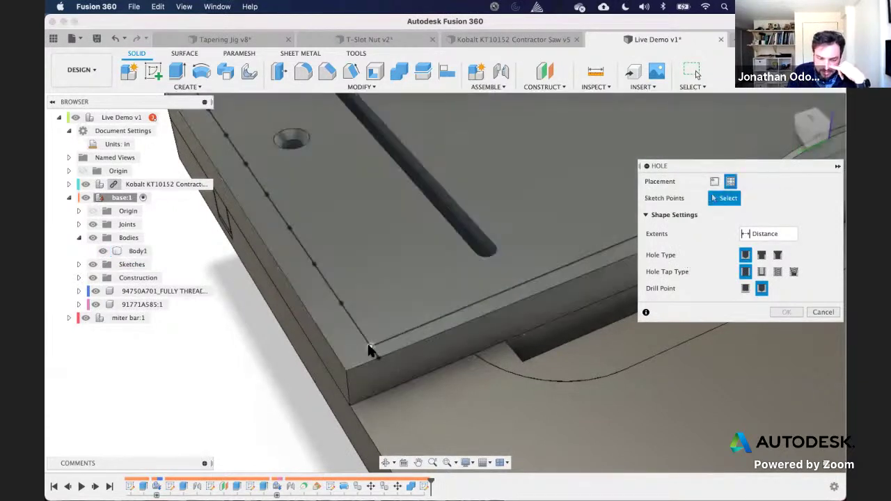
left_click(369, 348)
Step: Try a 0.02 in depth, 3/8 in diameter and 90° drill point for the corner hole
left_click(770, 311)
key("super+a")
key("BackSpace")
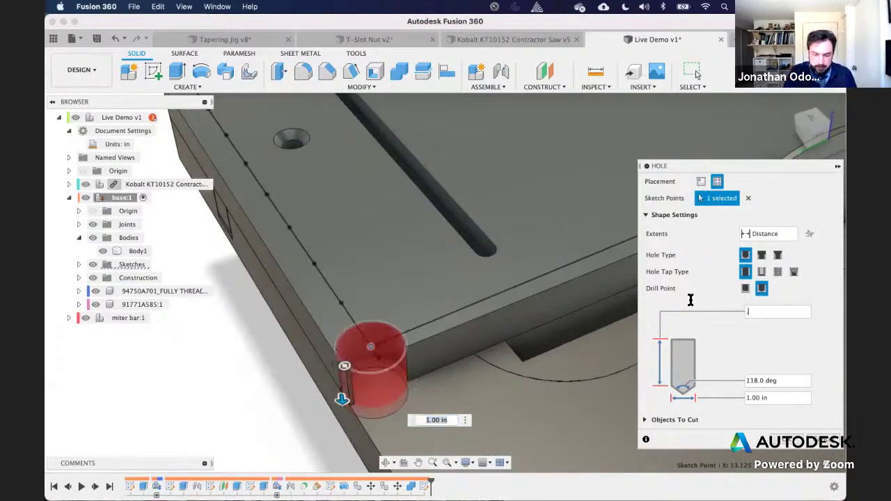
type(".02")
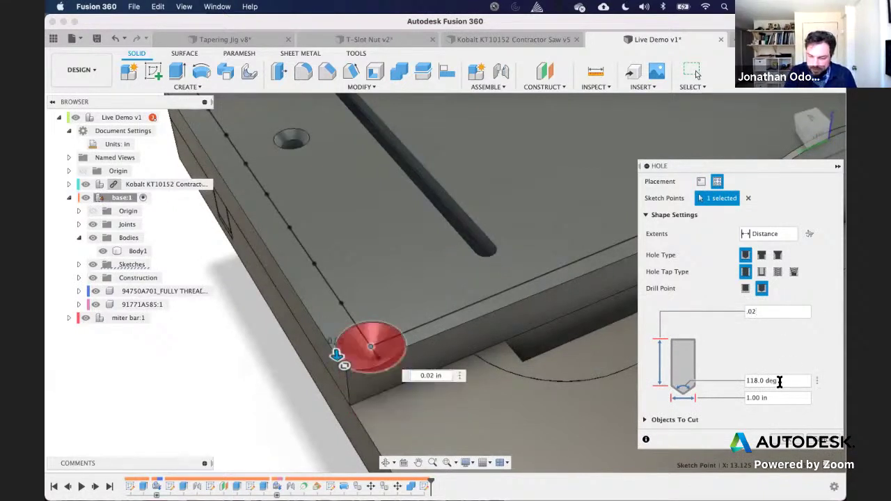
key("Tab")
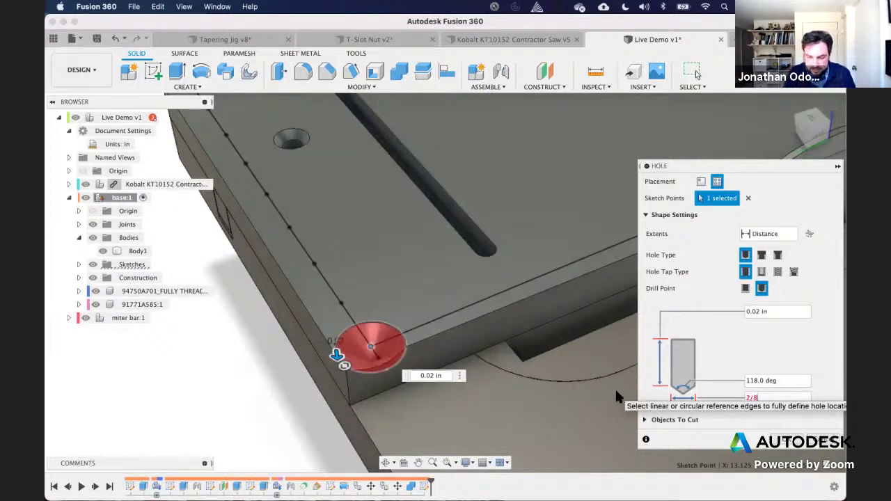
type("3/8")
key("BackSpace")
type("8")
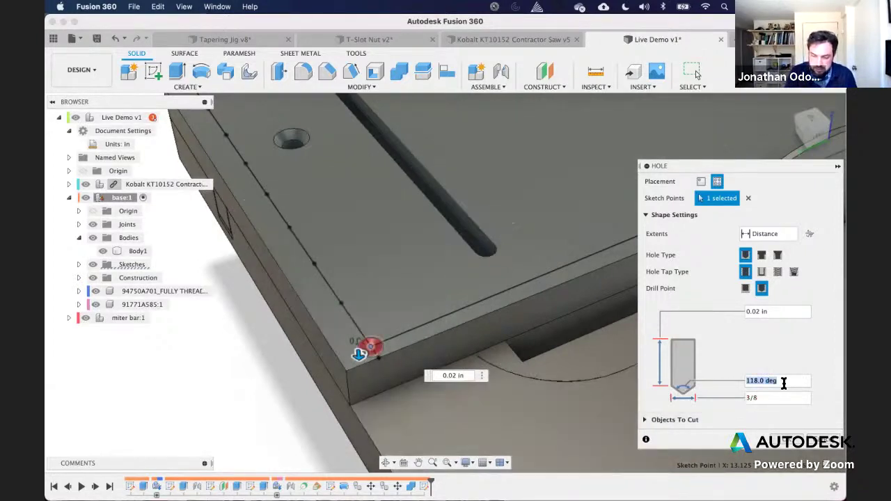
type("90")
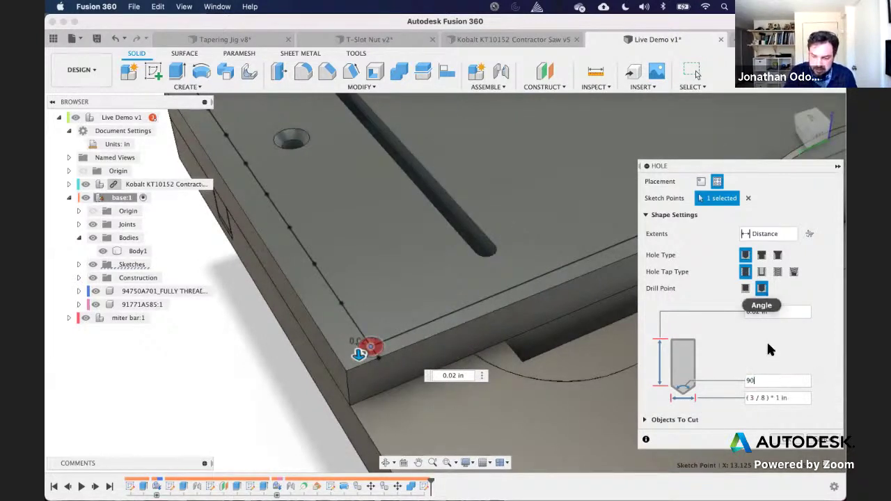
Step: Try reducing the corner hole's depth to 0.002 in and 0.00002 in, and cancel the hole
type("0")
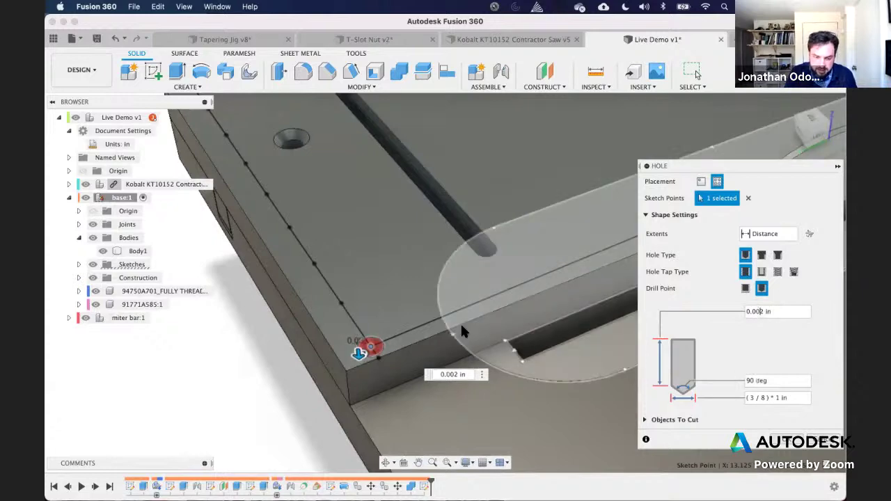
middle_click_drag(453, 287, 449, 267, "shift")
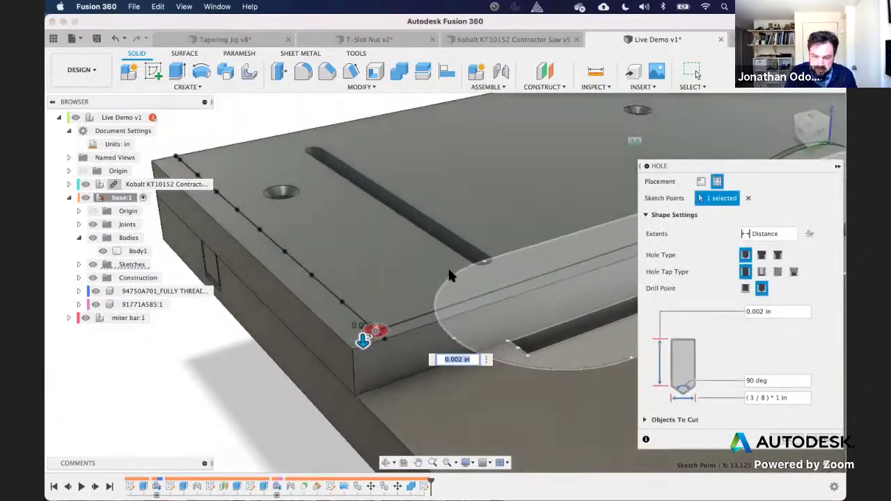
scroll(450, 271, "up", 3)
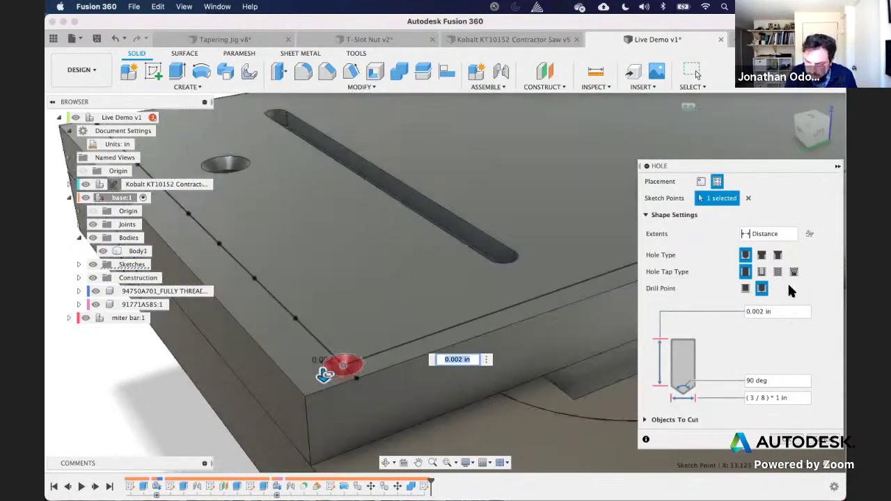
left_click(757, 312)
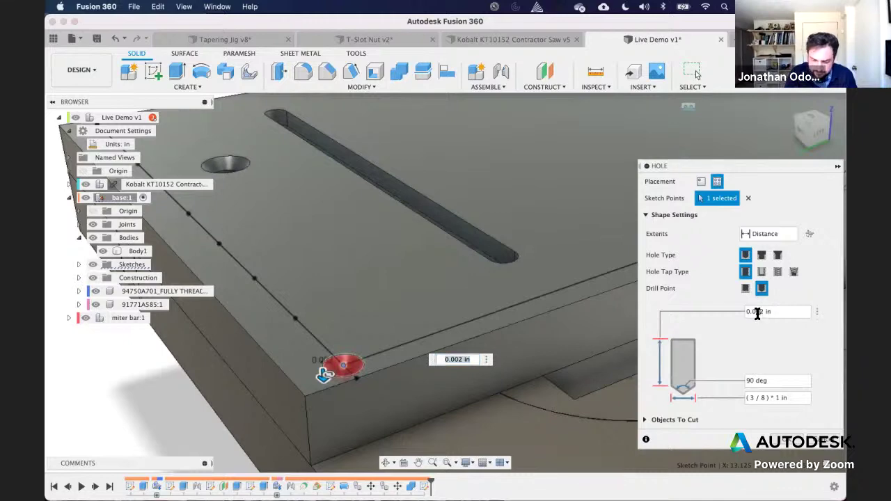
type("00")
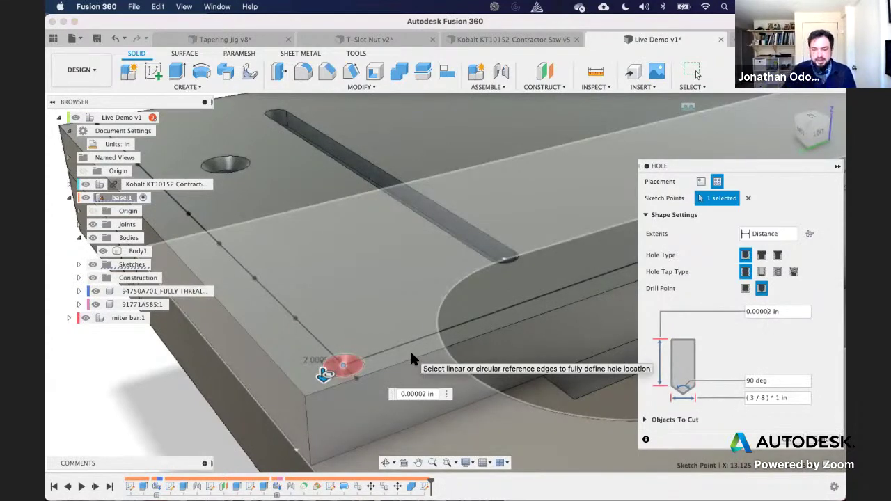
key("Escape")
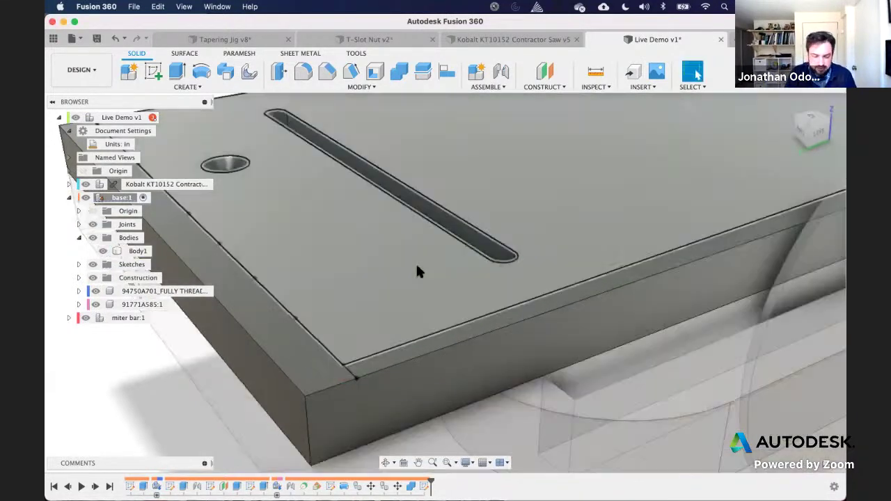
Step: Select the circular edge of the existing hole beside the end slot to inspect its shape
scroll(416, 262, "down", 3)
left_click(422, 338)
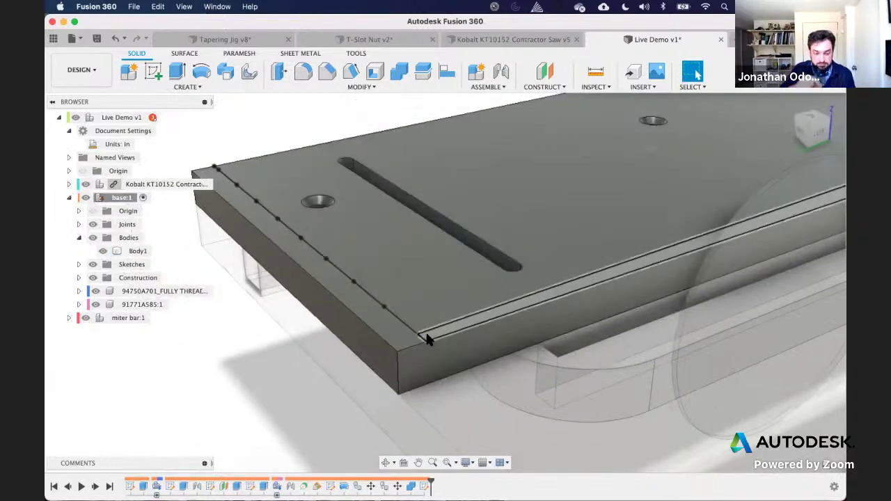
left_click(317, 201)
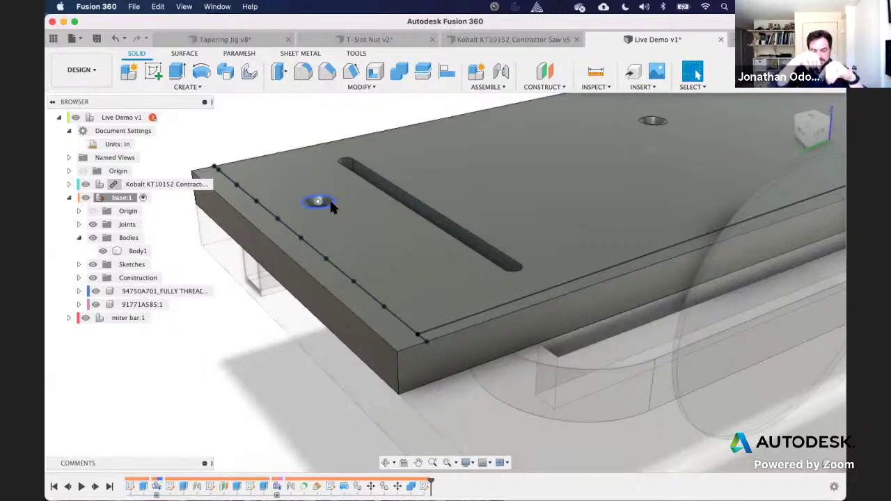
Step: Collapse the Bodies and Sketches folders and the whole base component in the browser tree
scroll(258, 318, "down", 5)
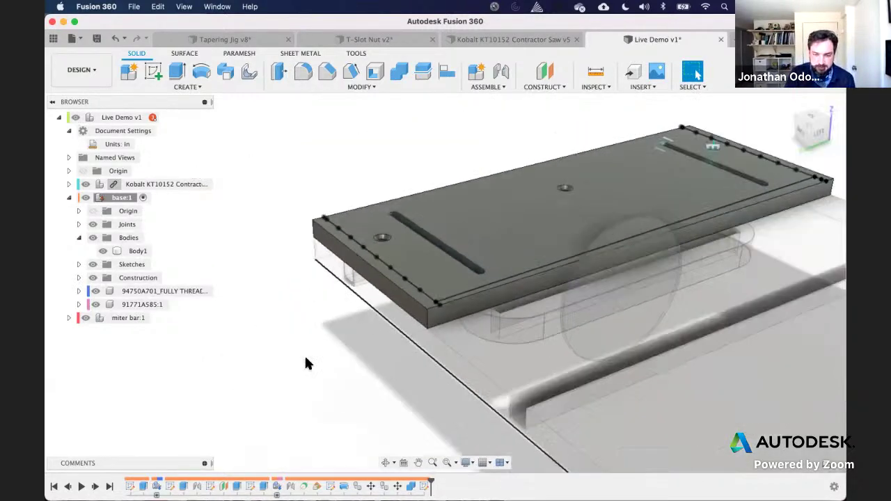
middle_click_drag(535, 269, 181, 251, "shift")
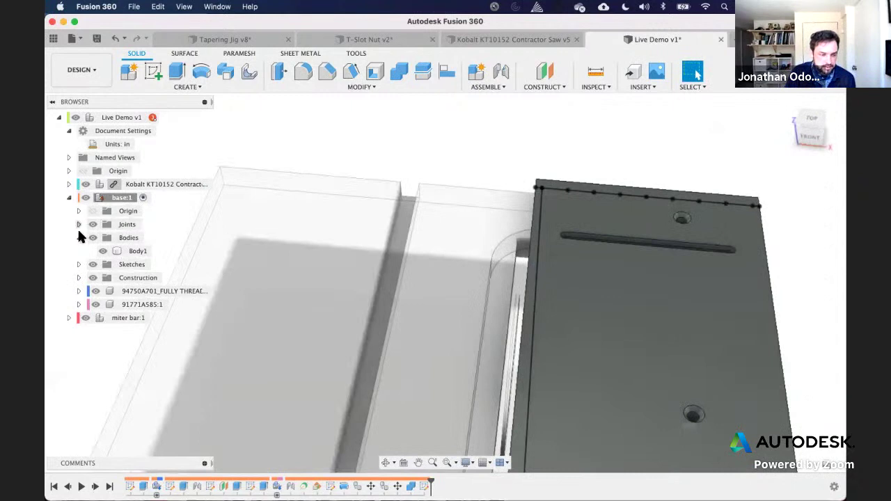
left_click(79, 264)
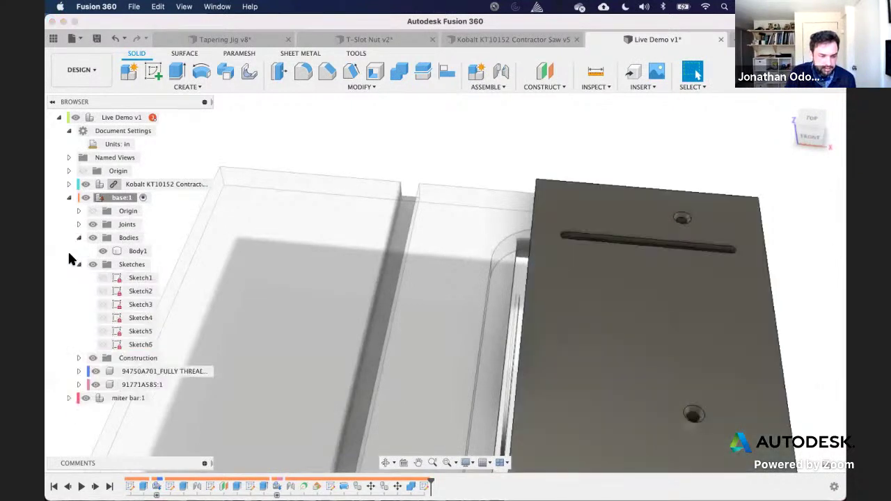
left_click(78, 264)
left_click(79, 237)
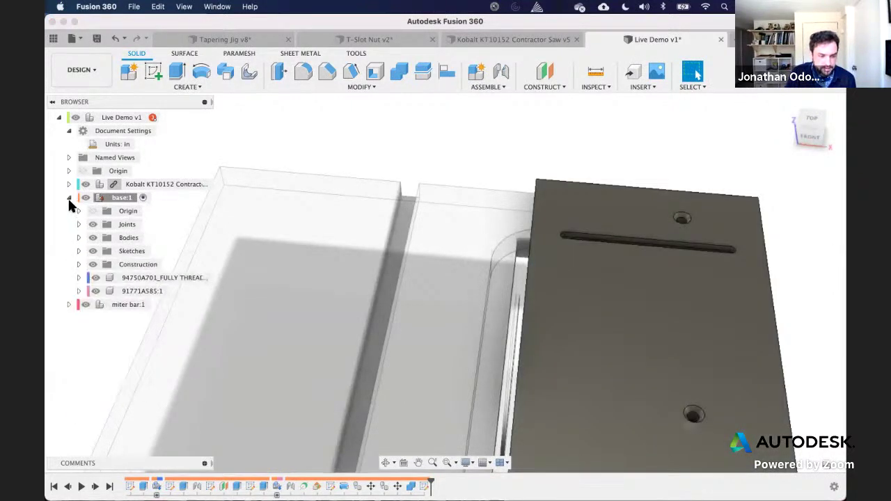
left_click(69, 198)
Step: Activate the top-level assembly and create an internal standard component named fence in it
scroll(397, 127, "down", 5)
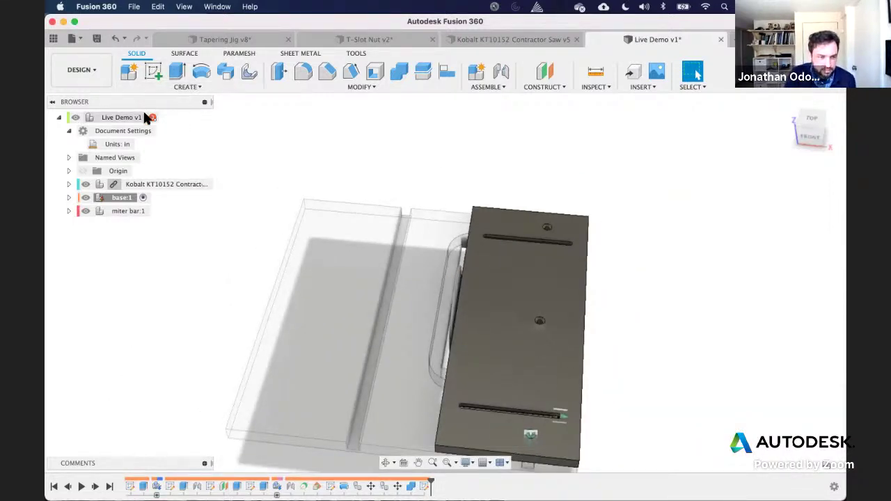
left_click(165, 119)
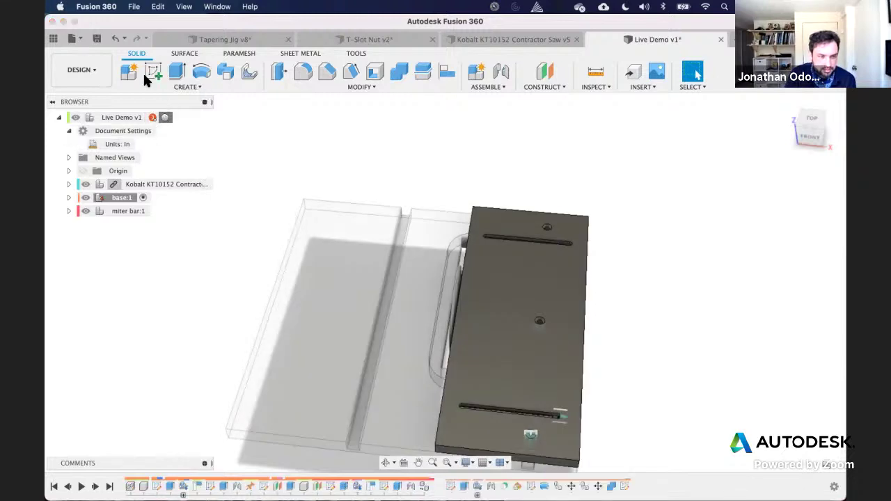
left_click(129, 72)
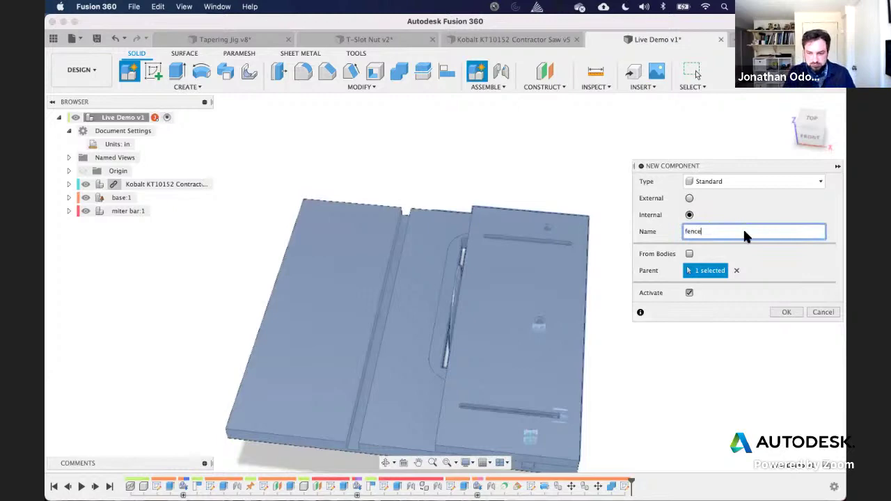
key("Return")
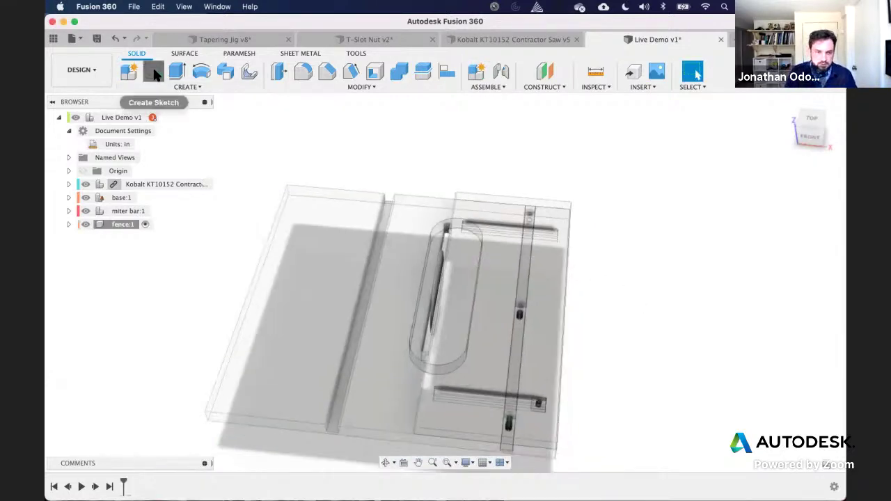
Step: Start a sketch on the base plate's top face and draw a narrow rectangle spanning the plate's full length
left_click(154, 72)
left_click(596, 210)
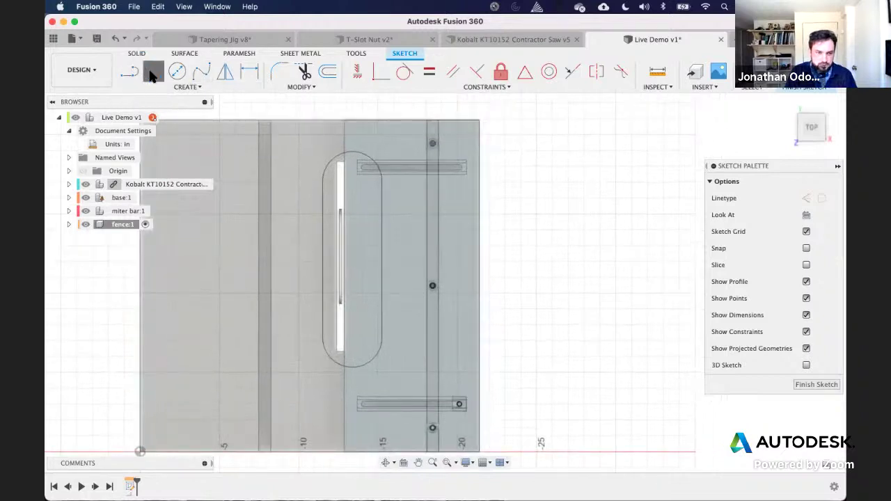
left_click(152, 73)
left_click(376, 124)
scroll(395, 220, "down", 3)
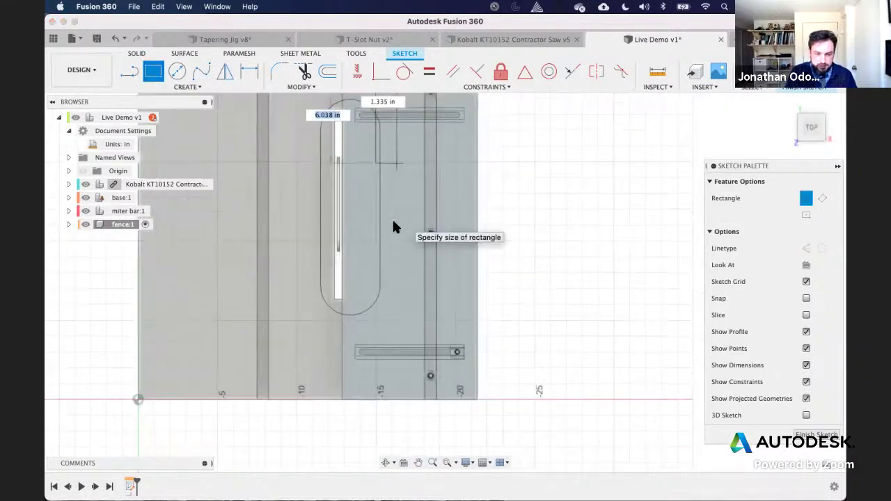
left_click(402, 377)
key("Escape")
Step: Dimension the fence rectangle's width between its two long edges to 3 in
scroll(555, 292, "up", 3)
scroll(555, 292, "right", 1)
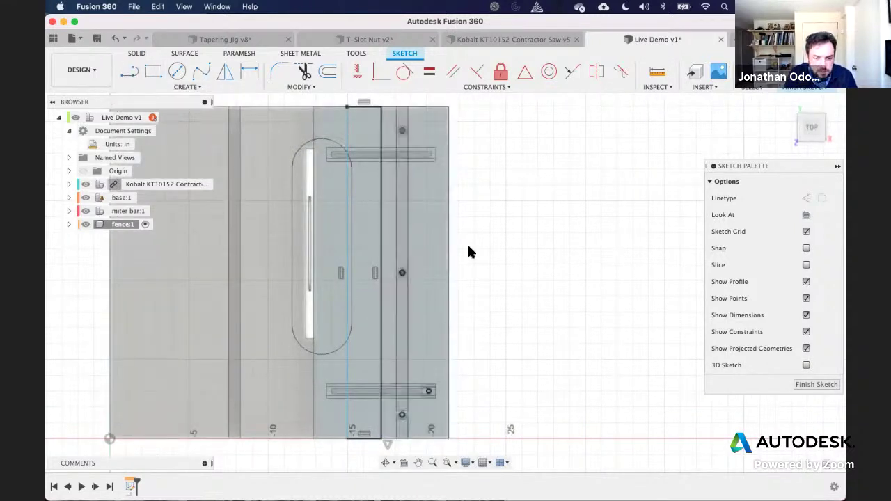
scroll(467, 243, "down", 2)
scroll(503, 189, "up", 2)
left_click(250, 71)
left_click(374, 201)
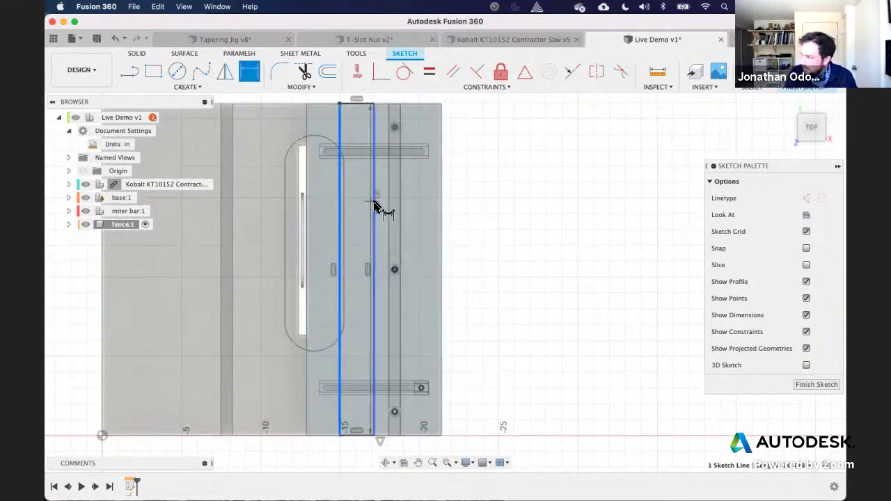
left_click(369, 203)
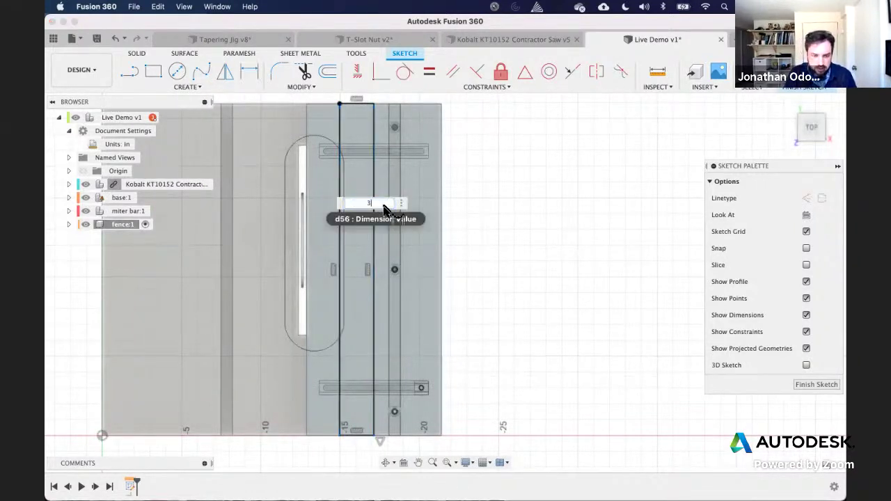
type("3")
key("Return")
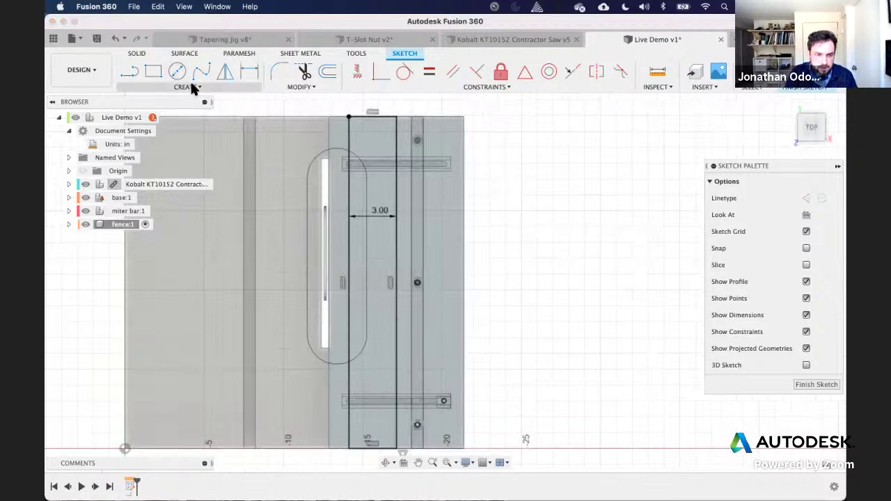
Step: Draw a lengthwise centre line between the midpoints of the fence rectangle's short edges and make it construction geometry
key("l")
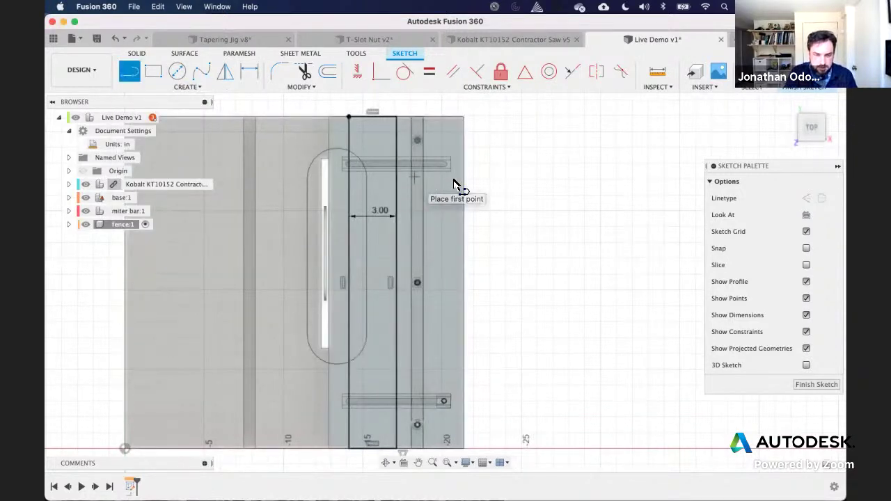
left_click(373, 117)
left_click(373, 449)
key("Escape")
key("x")
left_click(516, 314)
left_click(186, 87)
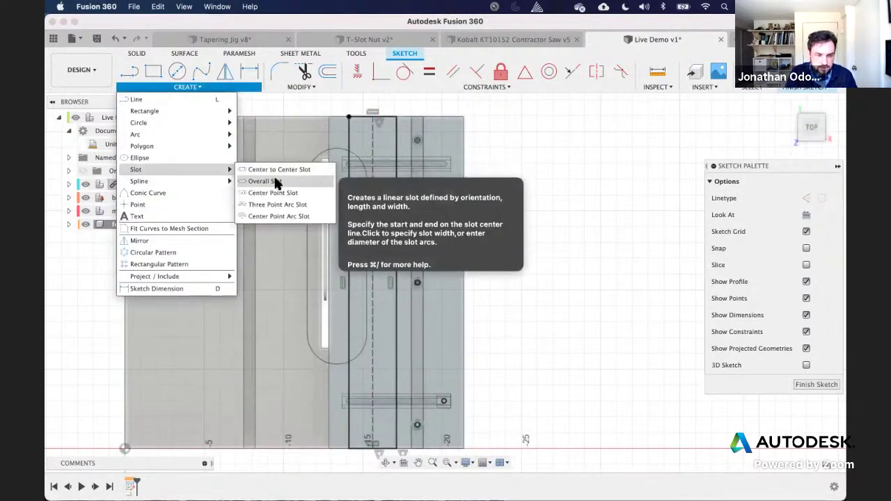
left_click(275, 173)
left_click(372, 278)
left_click(373, 139)
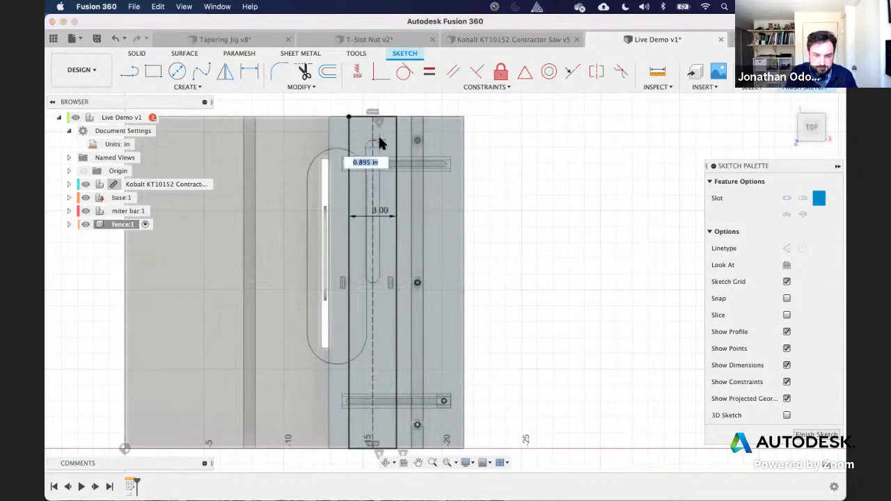
key("Escape")
Step: Draw a center point slot about 0.75 in wide from the construction line's midpoint to near the fence rectangle's ends
left_click(182, 87)
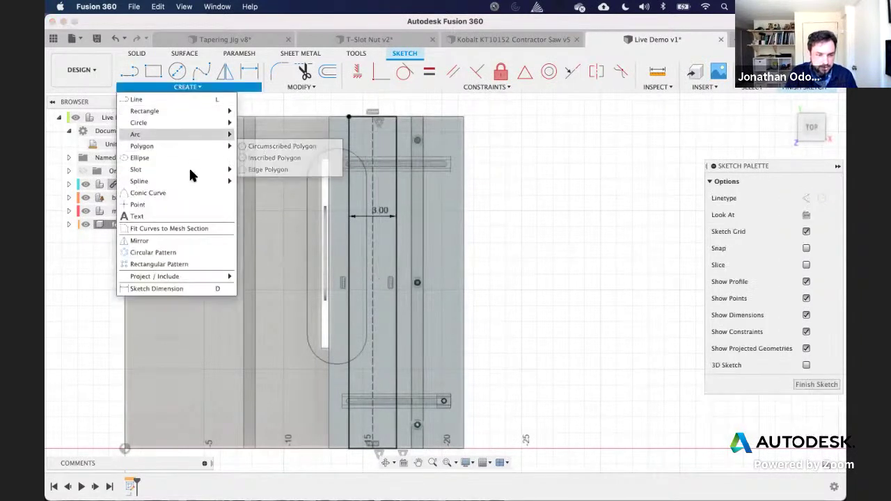
mouse_move(202, 169)
left_click(279, 191)
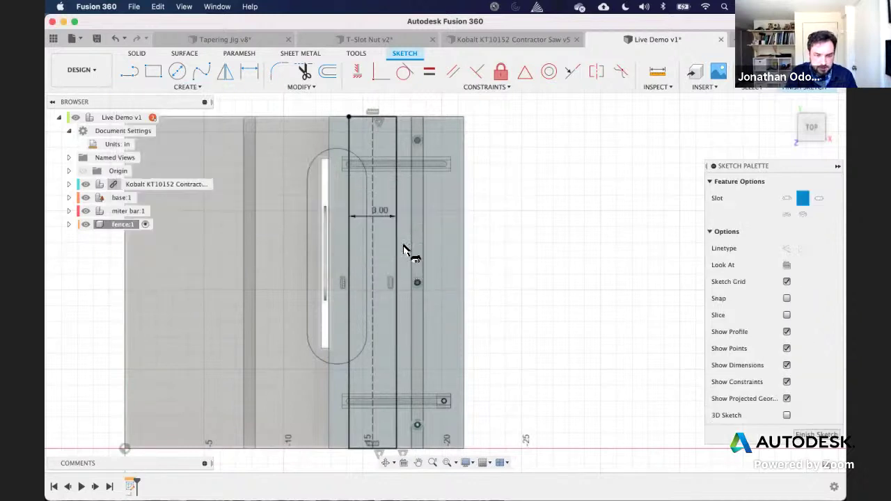
left_click(373, 285)
left_click(372, 134)
key("Return")
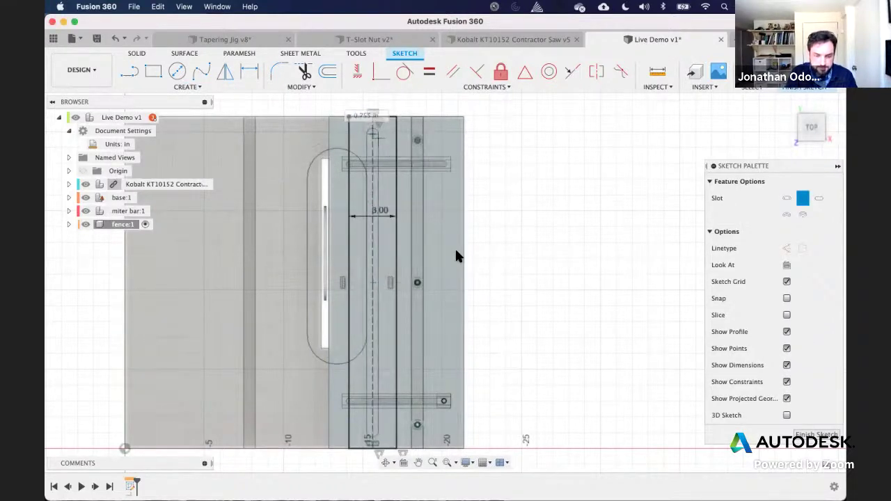
Step: Check the widths of the base plate's cross slot and the fence's lengthwise slot by selecting their long edges
scroll(456, 252, "down", 3)
scroll(456, 253, "up", 3)
scroll(456, 257, "up", 2)
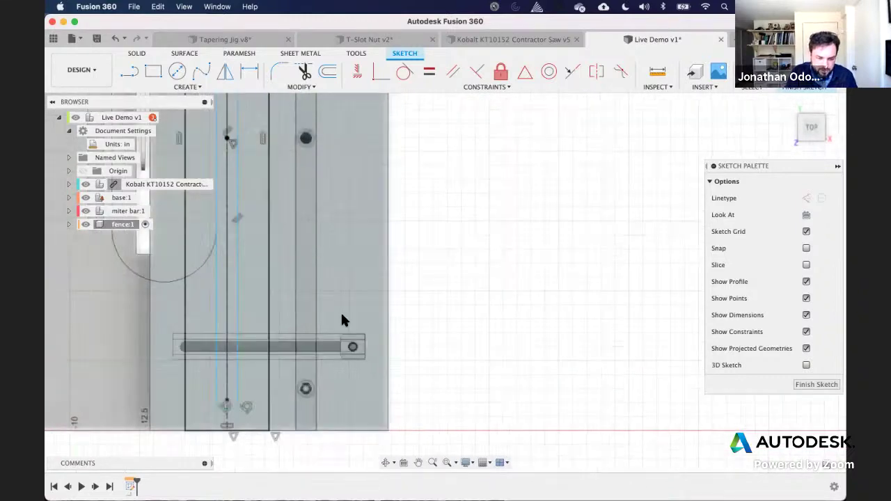
left_click(277, 350)
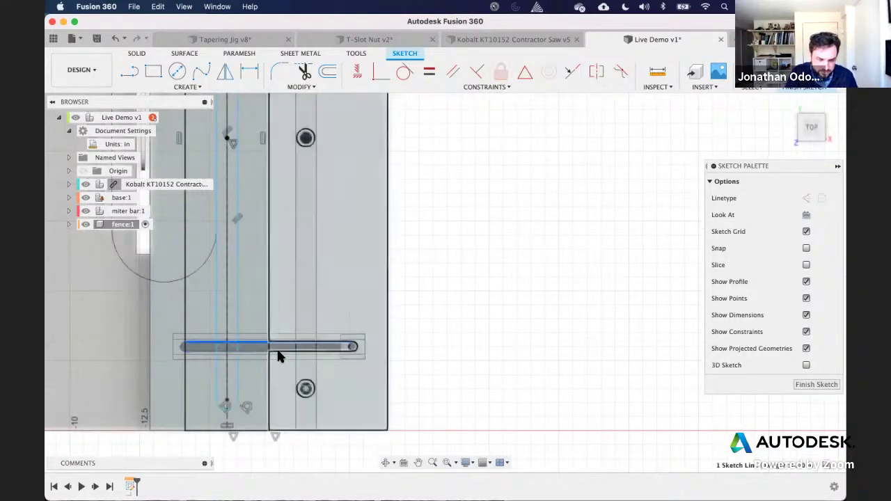
left_click(277, 351, "shift")
scroll(466, 326, "down", 2)
scroll(466, 333, "up", 1)
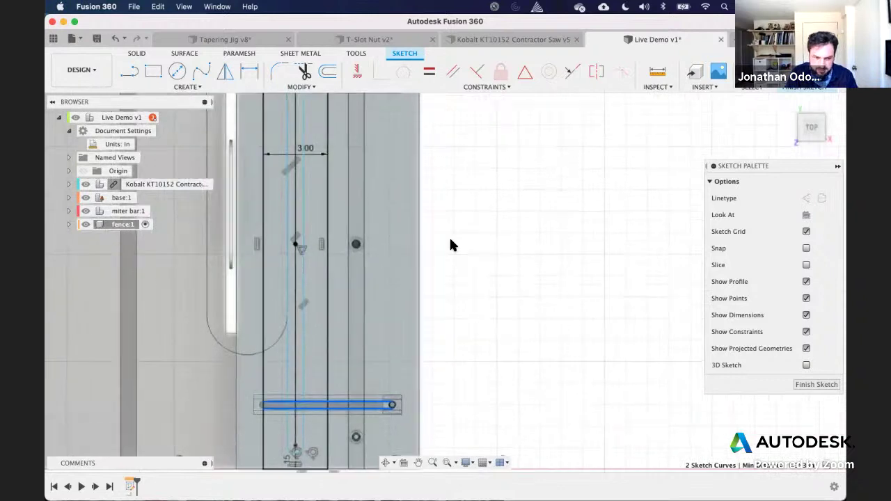
left_click(304, 137)
left_click(285, 129, "shift")
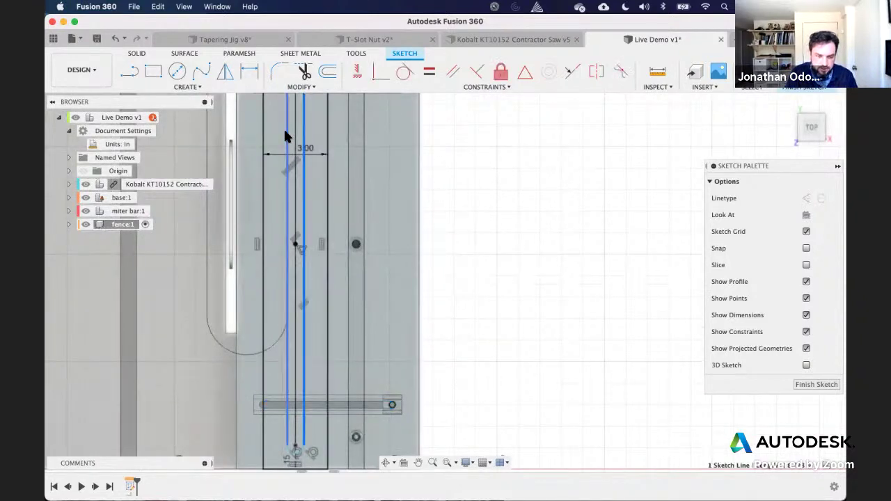
left_click(438, 281)
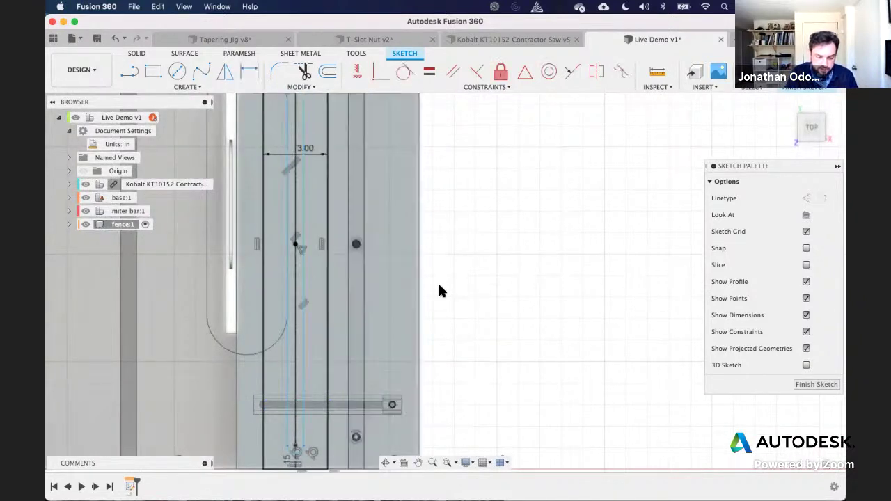
Step: Add a driven dimension for the width between the long edges of the base plate's cross slot
middle_click_drag(441, 369, 452, 302)
key("d")
left_click(326, 339)
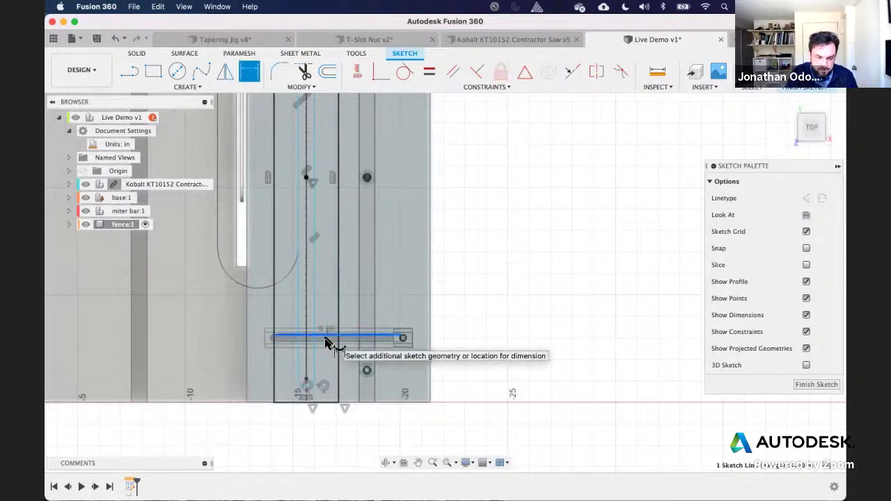
left_click(507, 329)
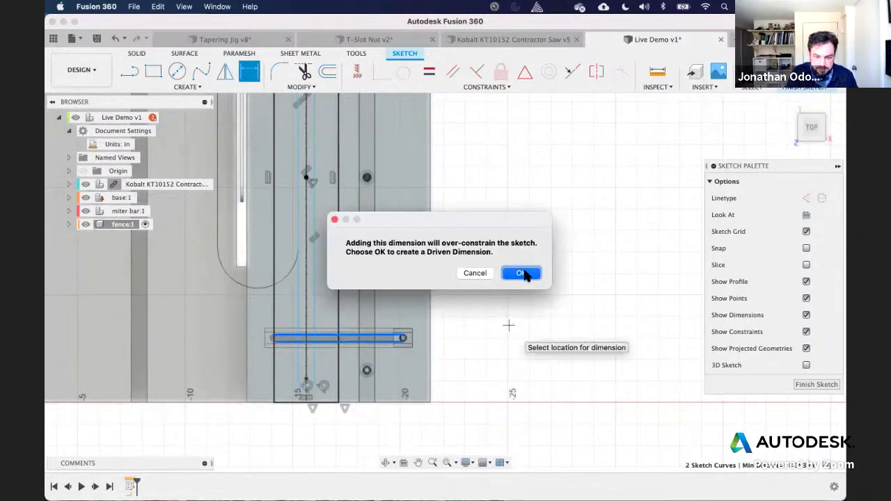
key("Return")
scroll(446, 255, "up", 2)
key("Escape")
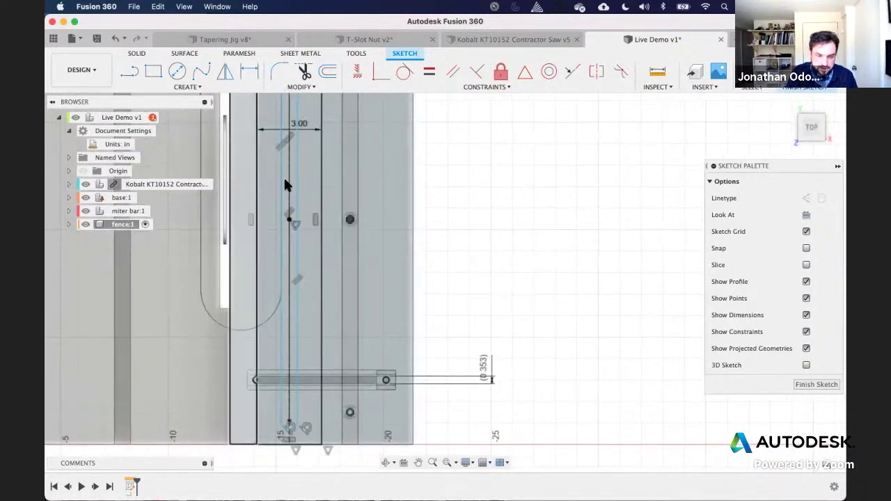
Step: Dimension the fence slot's width to 0.3525 in to match the base plate's cross slot
left_click(281, 165)
left_click(297, 171)
left_click(304, 171)
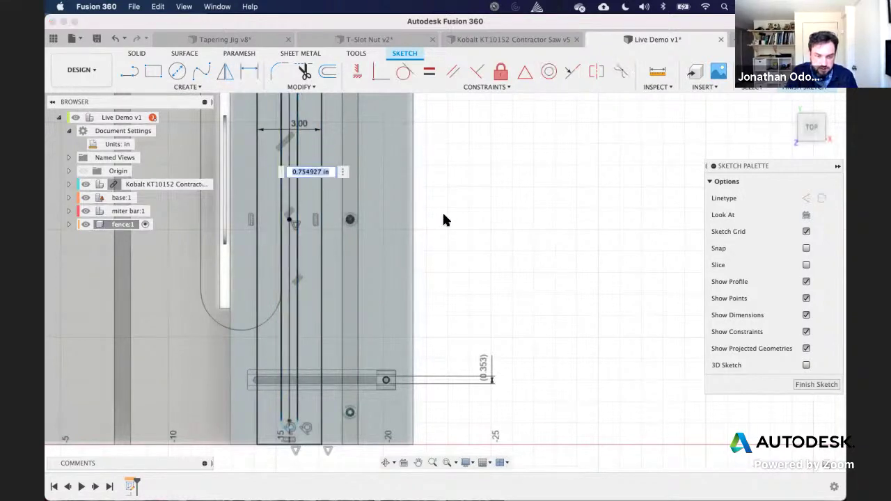
type("0.3525 in")
key("Return")
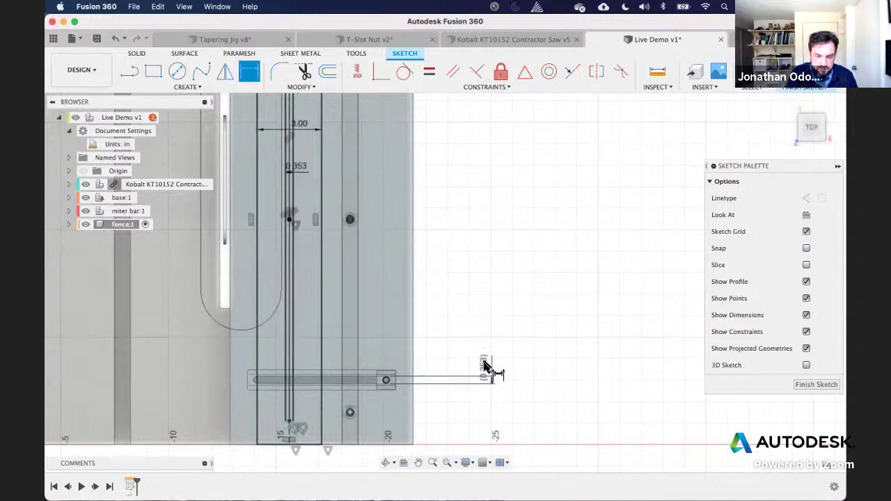
Step: Dimension the distance from the fence slot's end arc centre to the rectangle's short edge as 1.5 in
scroll(488, 366, "up", 3)
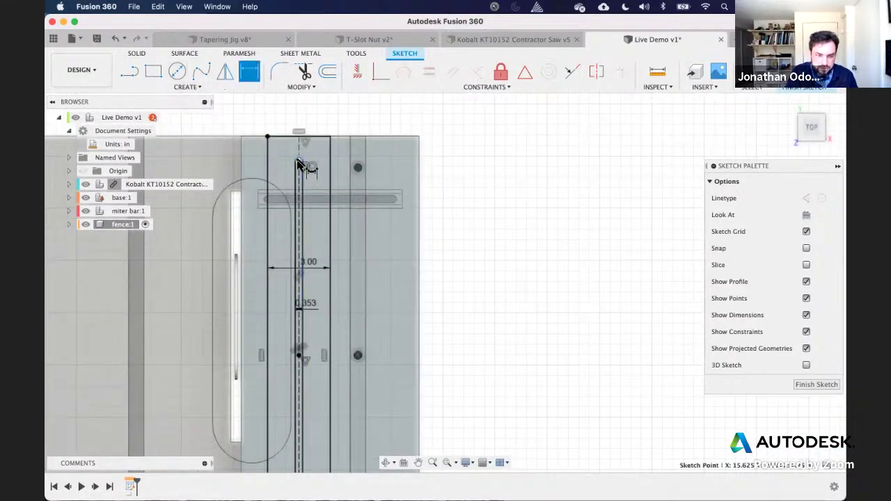
left_click(332, 138)
left_click(478, 142)
type("1.5")
key("Return")
scroll(478, 141, "down", 3)
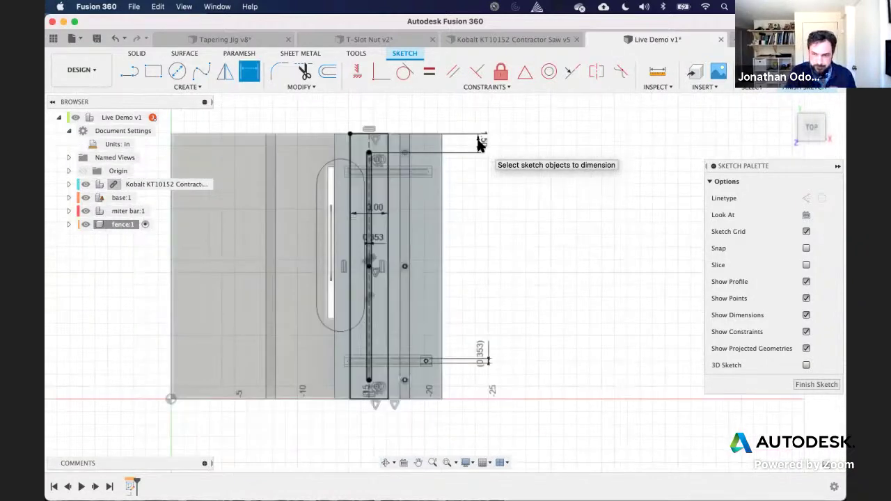
Step: Finish the fence sketch and extrude all profile regions around the lengthwise slot 0.75 in as a new body
left_click(800, 75)
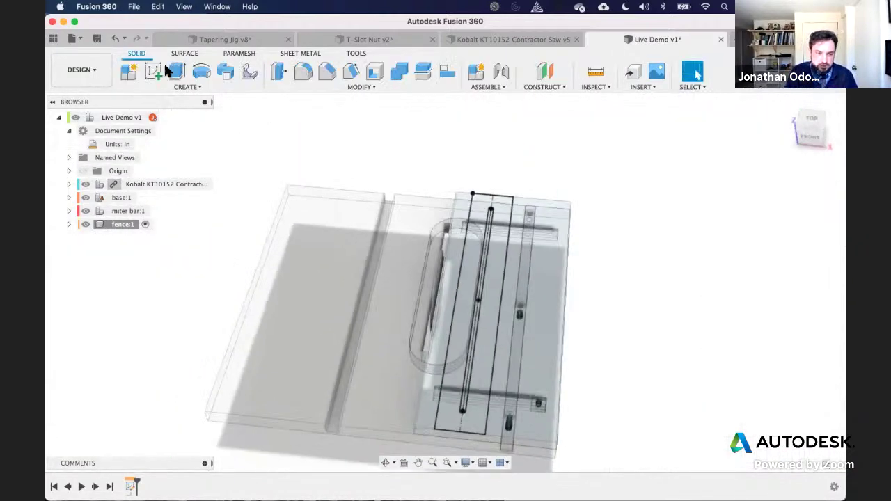
key("e")
left_click(487, 209)
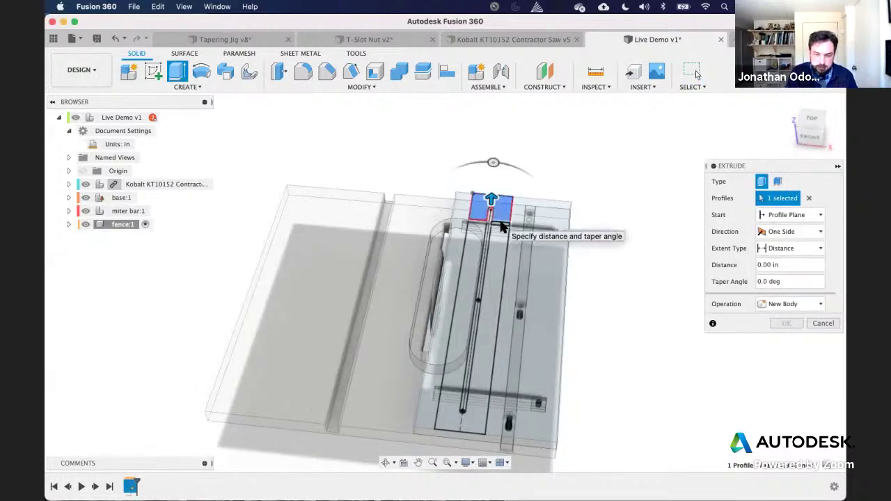
left_click(470, 220)
left_click(478, 209)
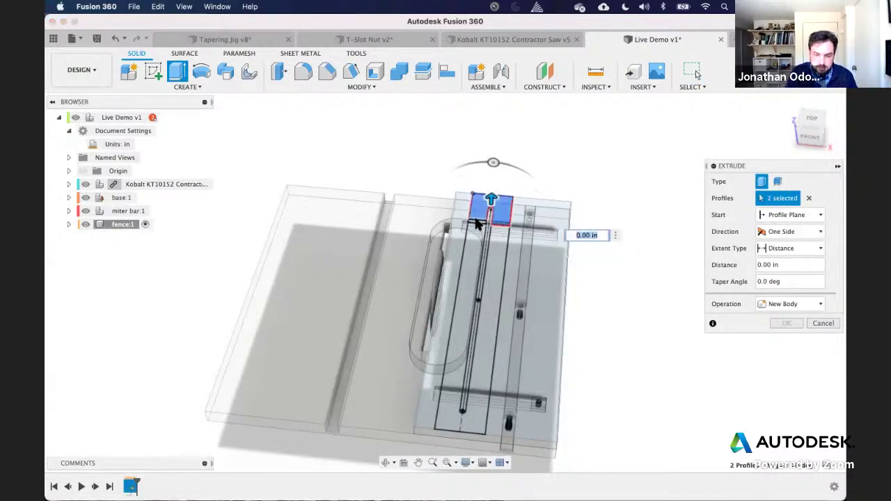
left_click(477, 223)
left_click(474, 233)
left_click(493, 233)
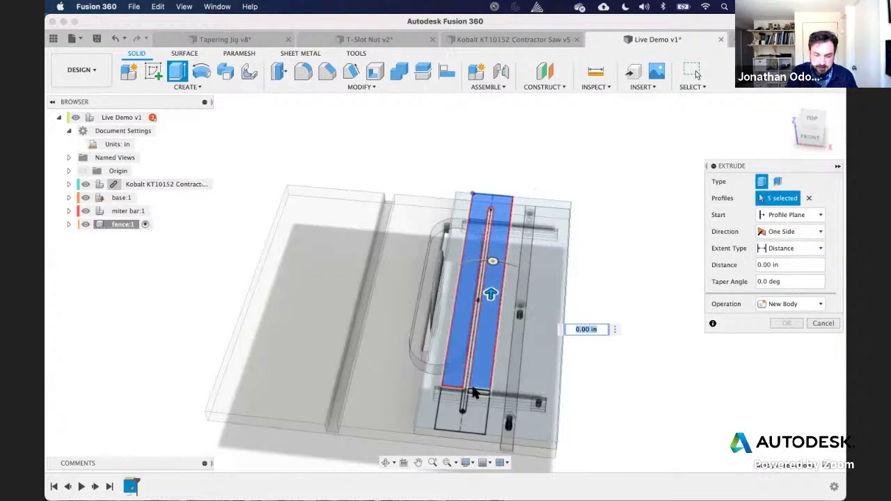
left_click(475, 383)
left_click(452, 385)
left_click(461, 407)
type(".75")
key("Return")
key("Return")
middle_click_drag(614, 317, 608, 310, "shift")
scroll(608, 310, "up", 4)
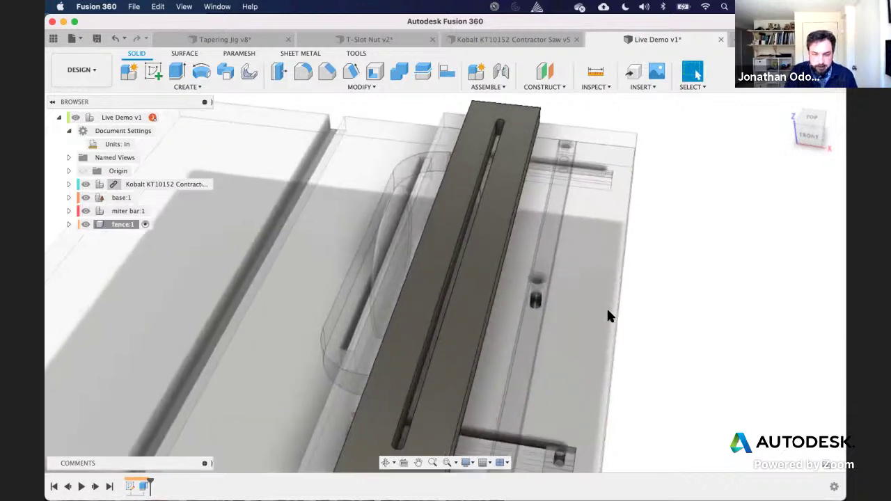
scroll(607, 312, "down", 4)
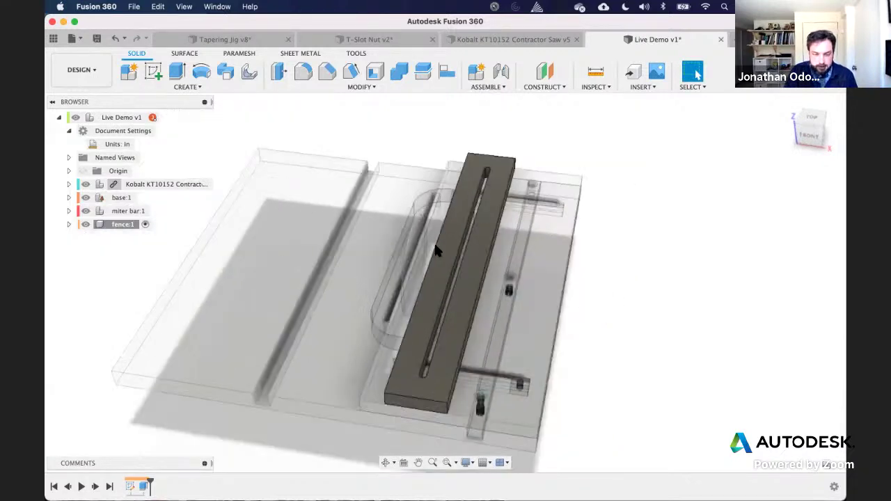
Step: Paste a copy of the base's 94750A701 T-slot nut into the fence component and hide the base component
left_click(69, 197)
left_click(160, 277)
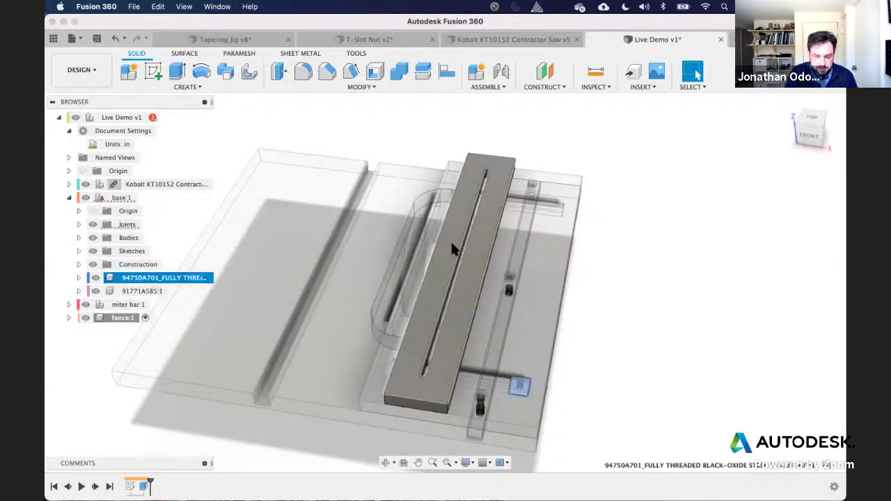
key("m")
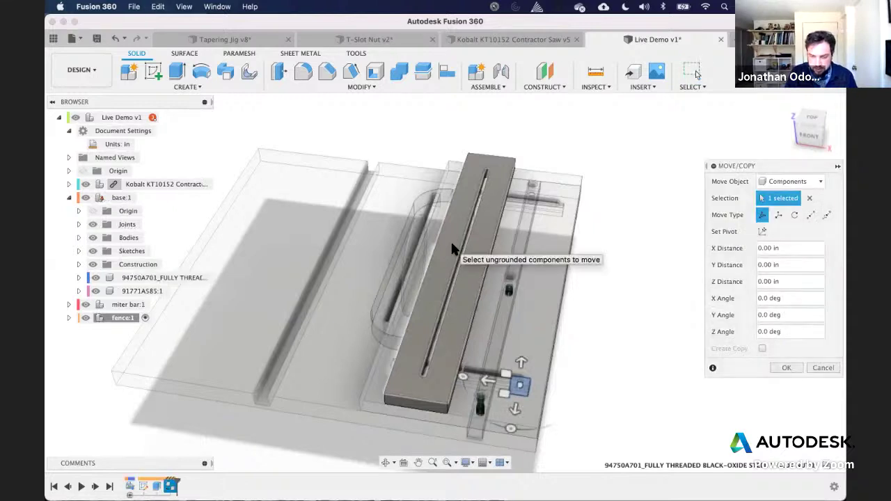
key("Escape")
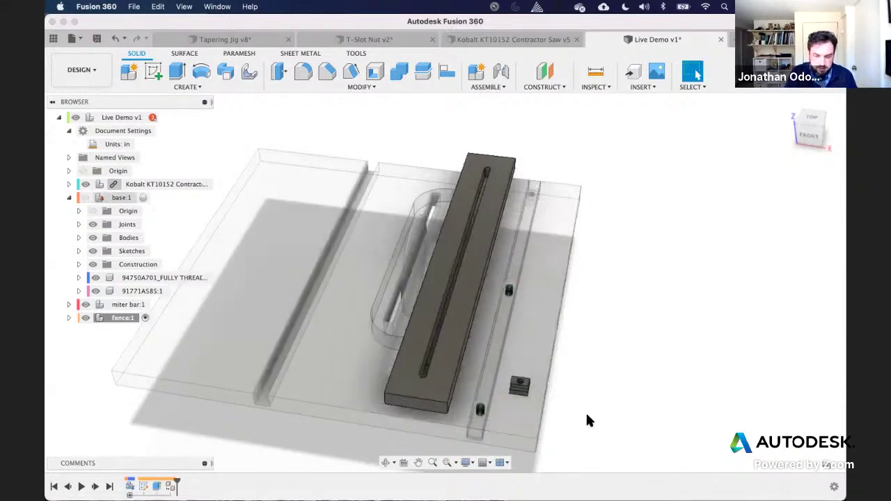
Step: Create a joint between the copied T-slot nut's threaded hole and the near end arc of the fence slot
scroll(593, 421, "up", 5)
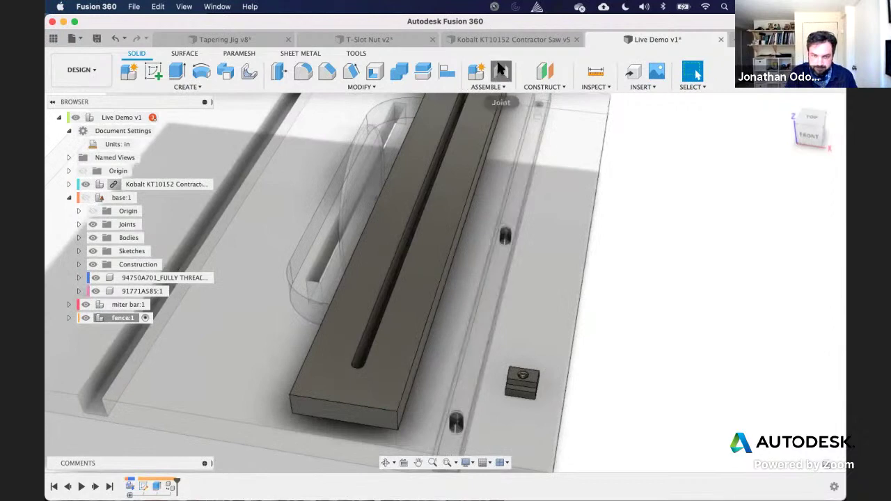
left_click(499, 70)
scroll(523, 388, "up", 5)
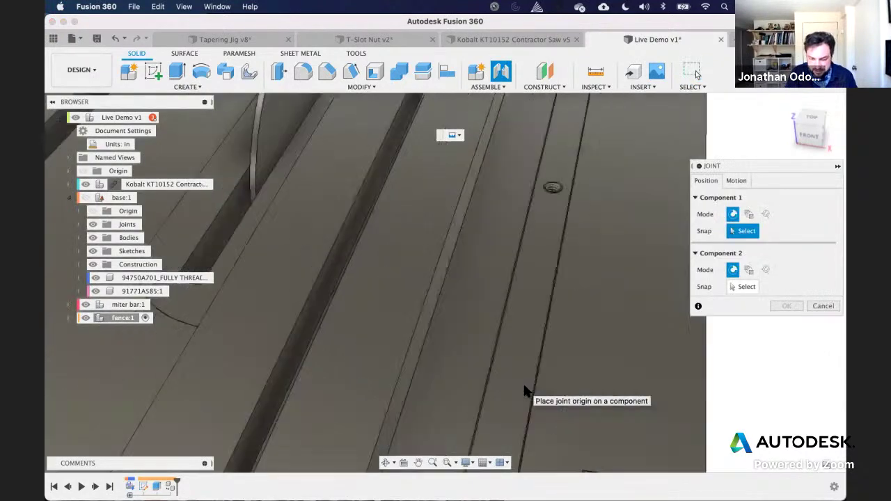
scroll(524, 390, "up", 5)
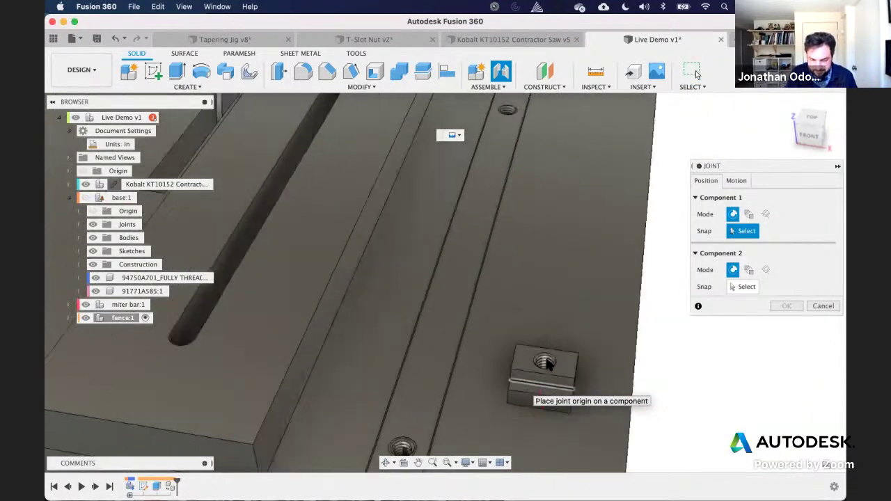
left_click(545, 362)
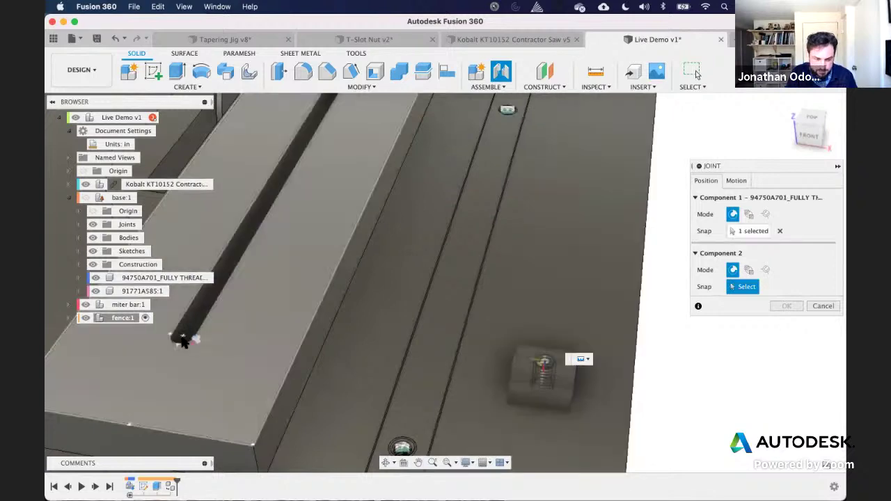
left_click(183, 340)
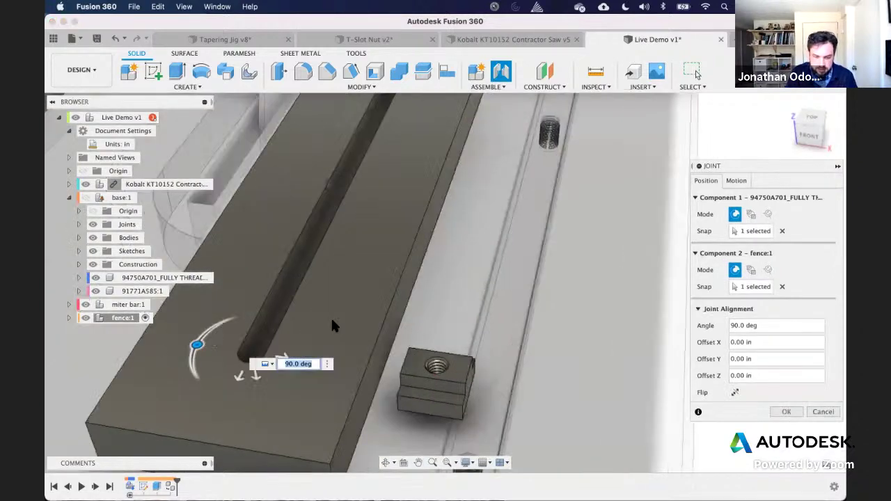
Step: Set the joint's alignment angle to 0 degrees and its Z offset to .25 in
left_click(736, 181)
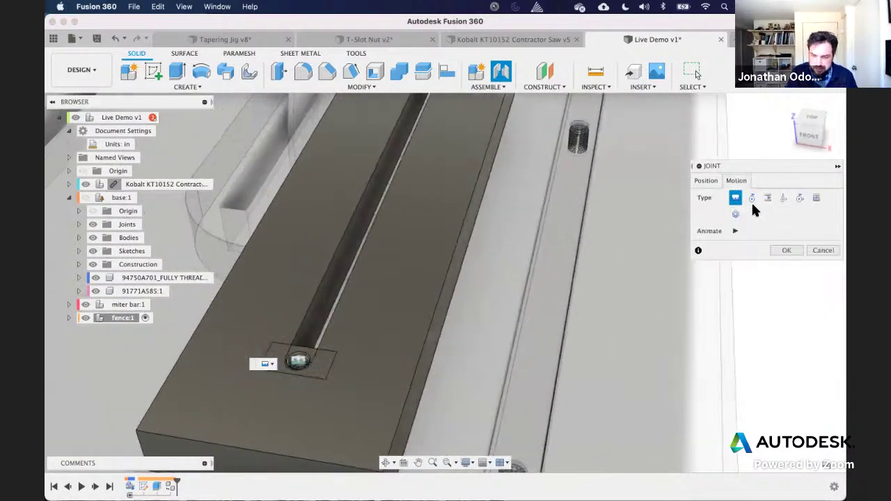
left_click(709, 182)
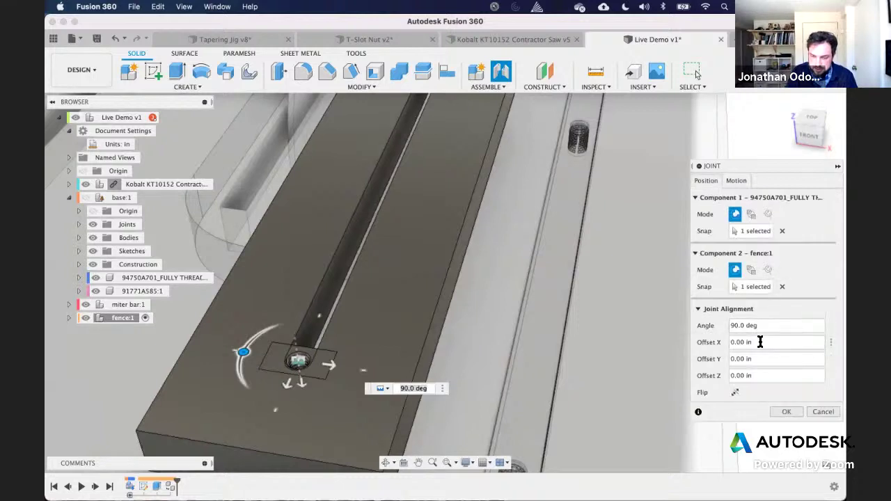
type("90")
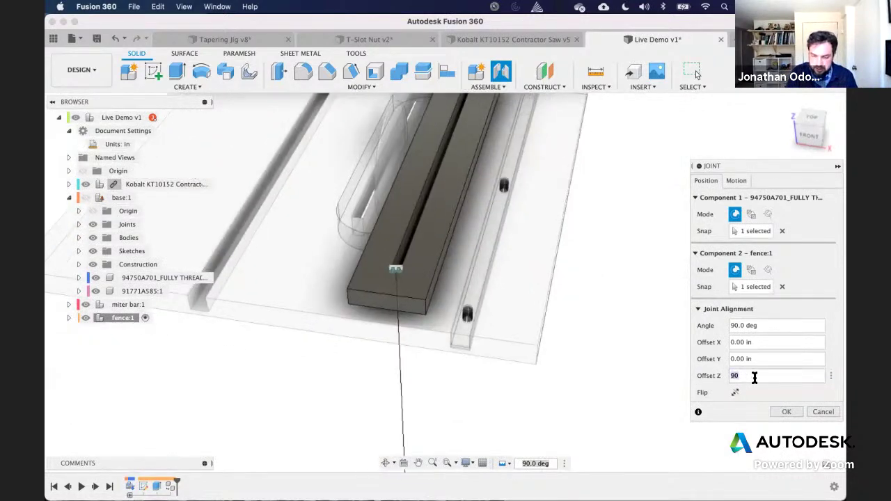
left_click(766, 326)
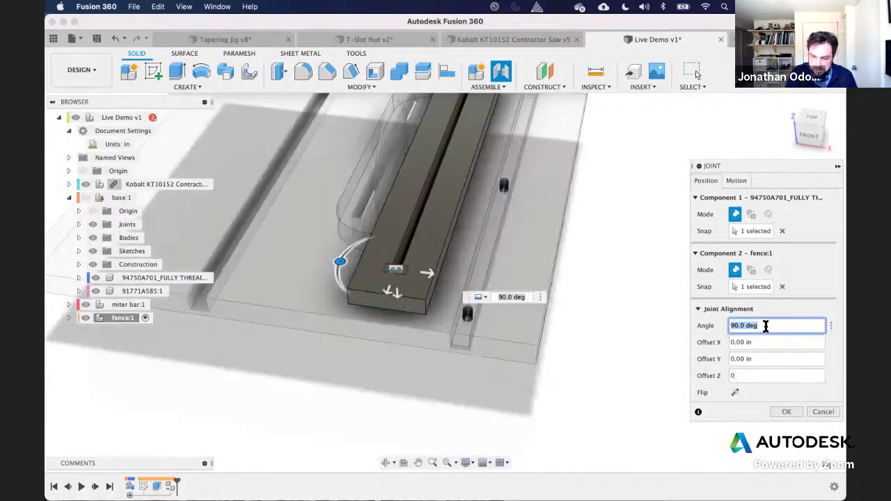
key("Return")
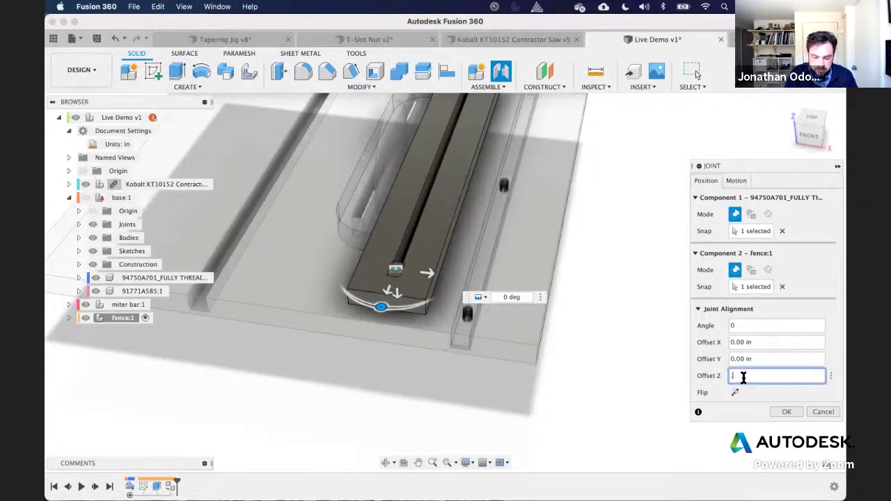
scroll(426, 278, "up", 2)
scroll(495, 231, "up", 3)
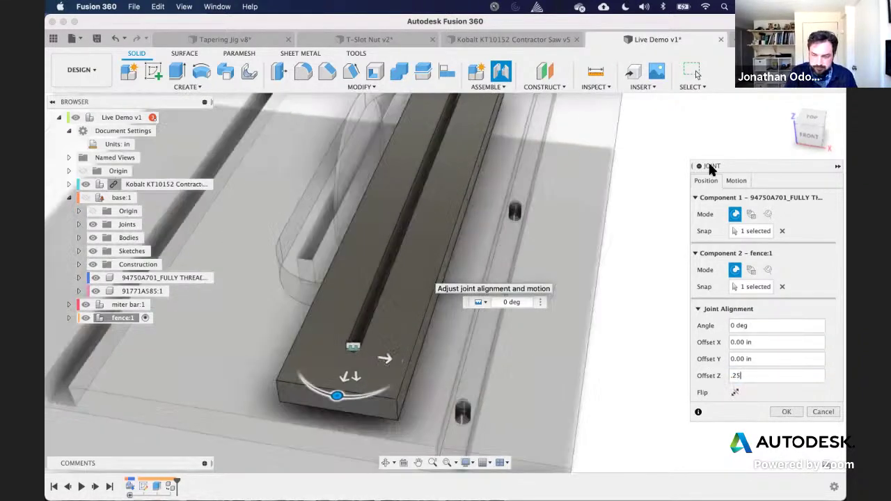
Step: Make the joint a slider whose slide axis runs along the fence slot, and accept the joint
left_click(736, 180)
left_click(768, 198)
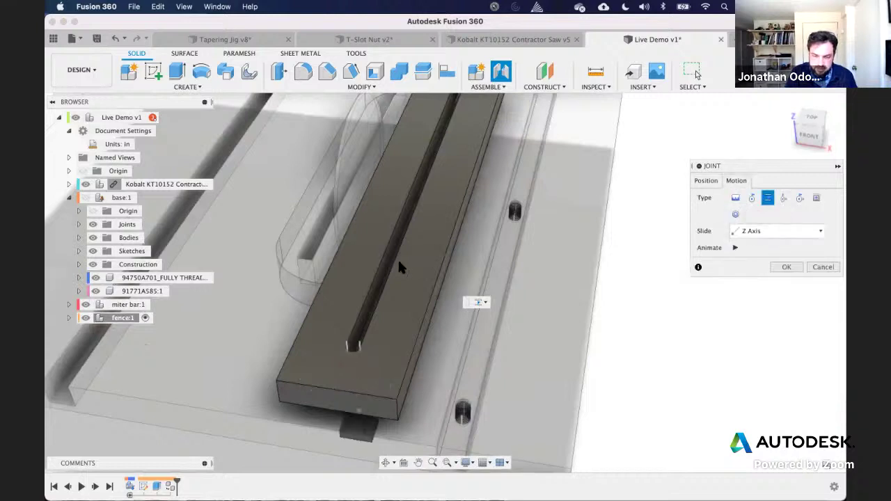
left_click(764, 235)
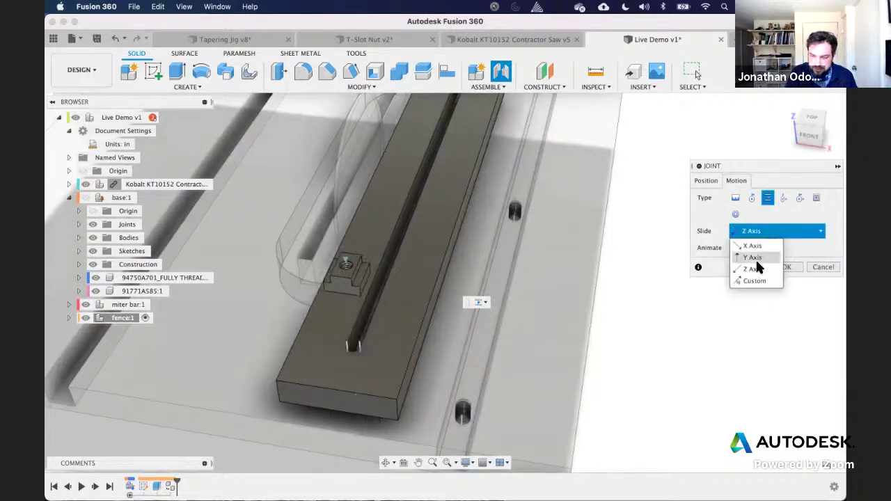
left_click(755, 258)
left_click(766, 234)
left_click(759, 247)
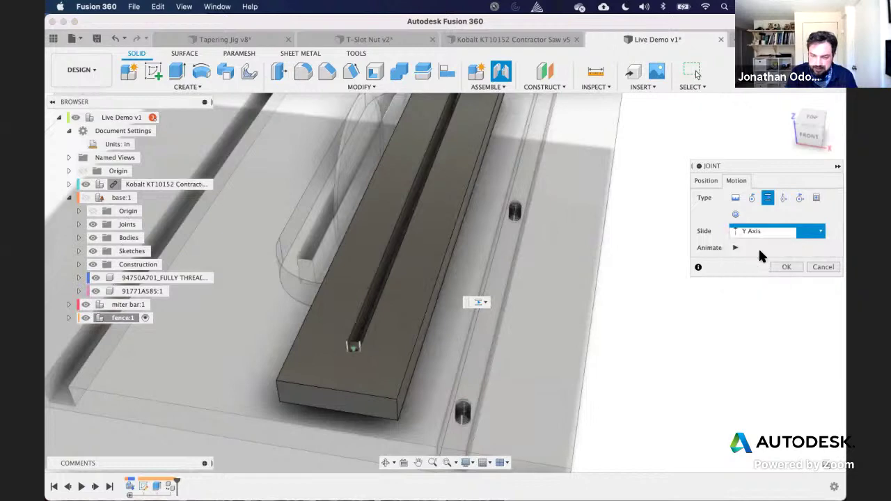
left_click(785, 268)
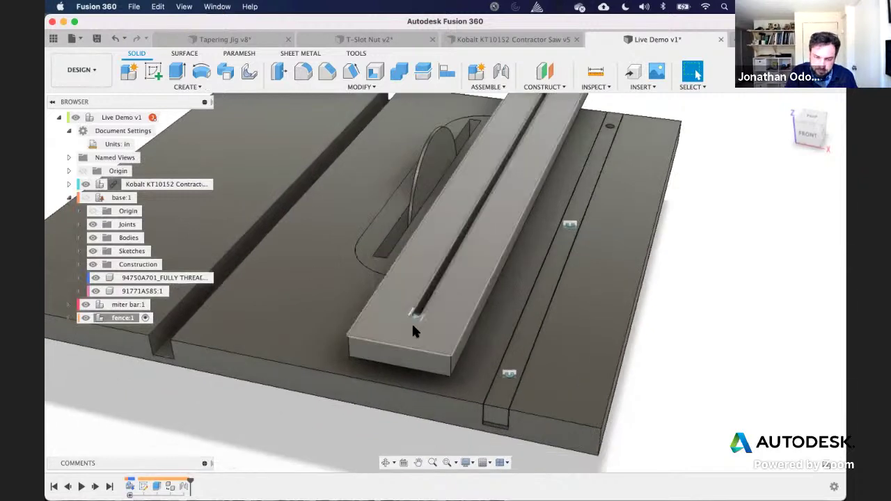
Step: Measure the distance between the T-slot nut's hidden end face and the fence's near end face
left_click(413, 327)
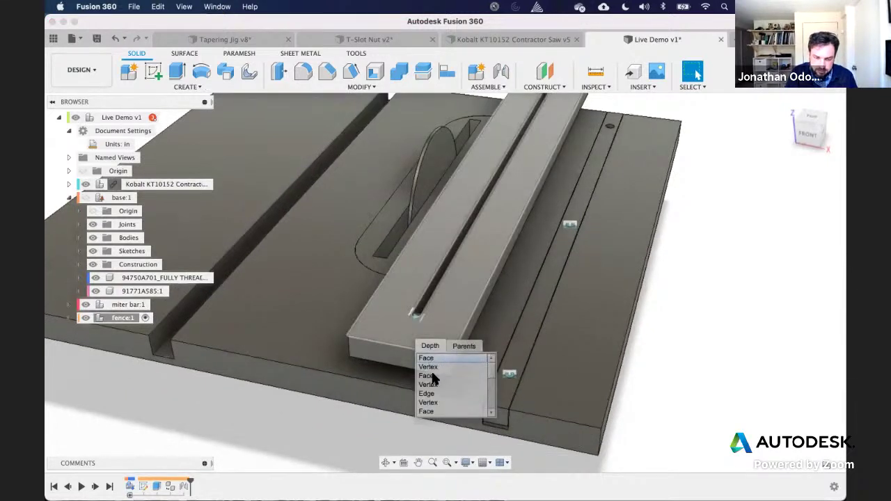
left_click(436, 415)
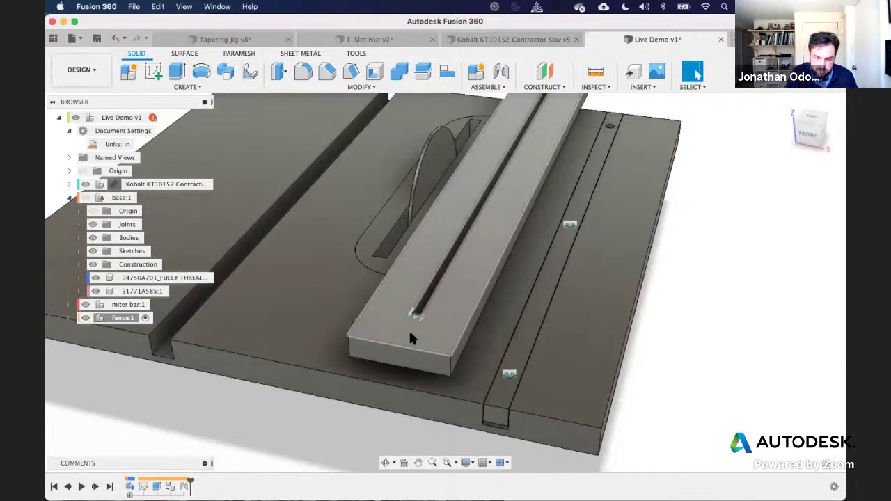
left_click(409, 329)
left_click(425, 367)
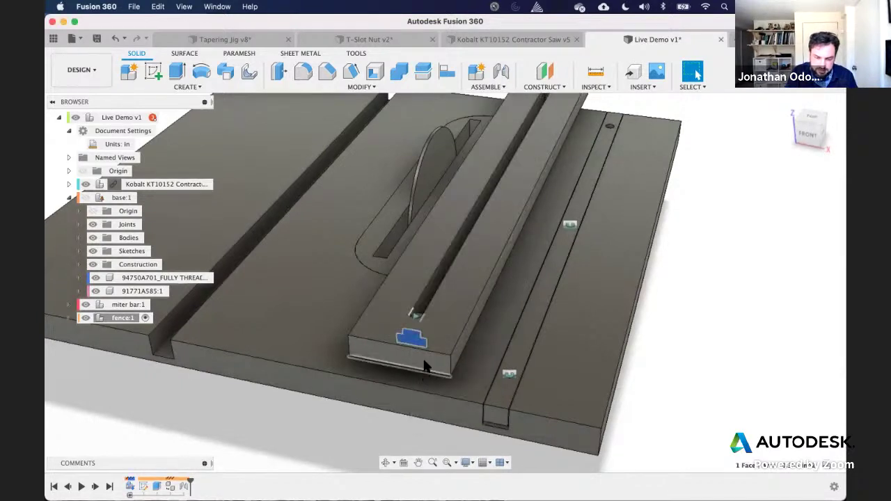
Step: Create a construction plane offset -1.063 in from the fence's far end face
middle_click_drag(643, 309, 514, 322, "shift")
scroll(513, 321, "up", 5)
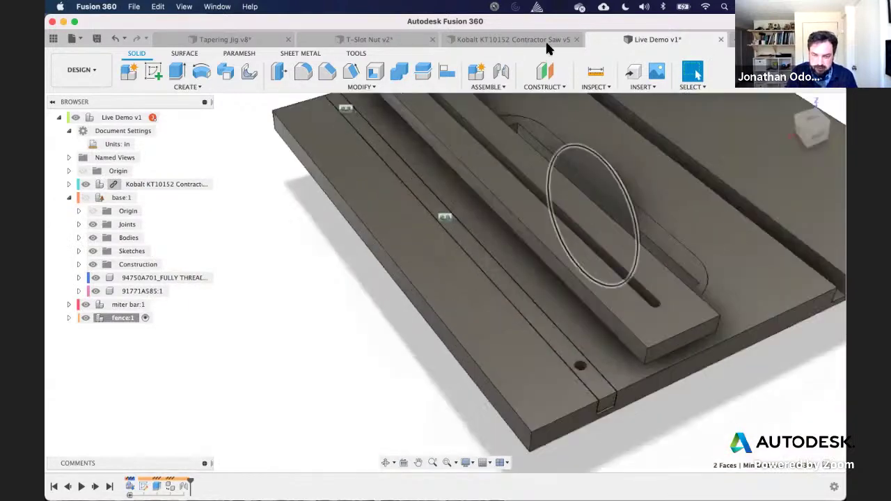
left_click(546, 72)
left_click(670, 335)
type("-1")
key("Return")
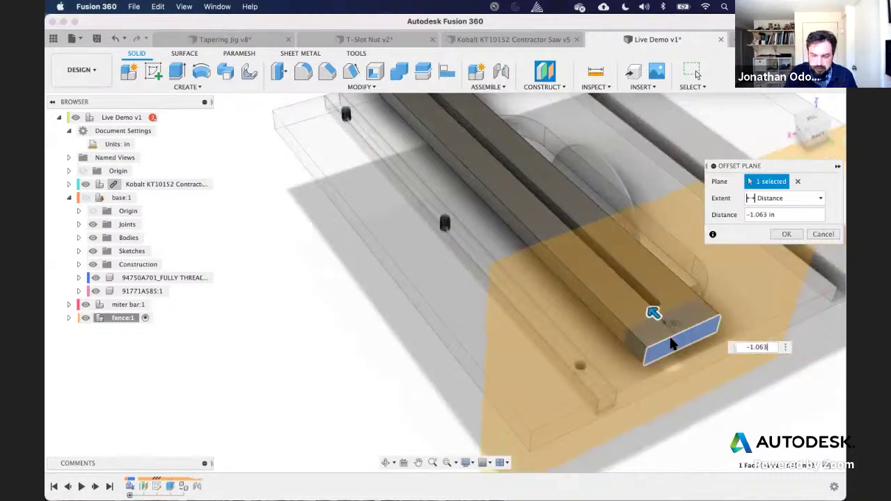
key("Return")
scroll(611, 209, "down", 3)
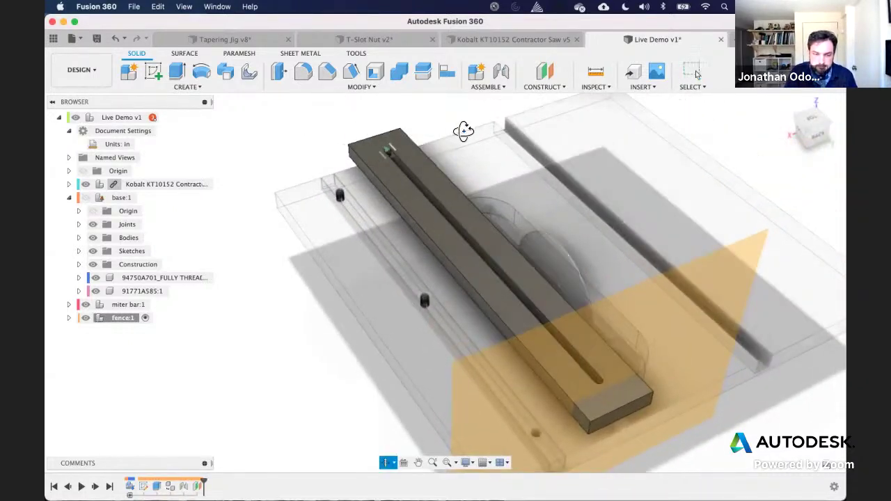
middle_click_drag(464, 131, 485, 130, "shift")
scroll(483, 130, "up", 8)
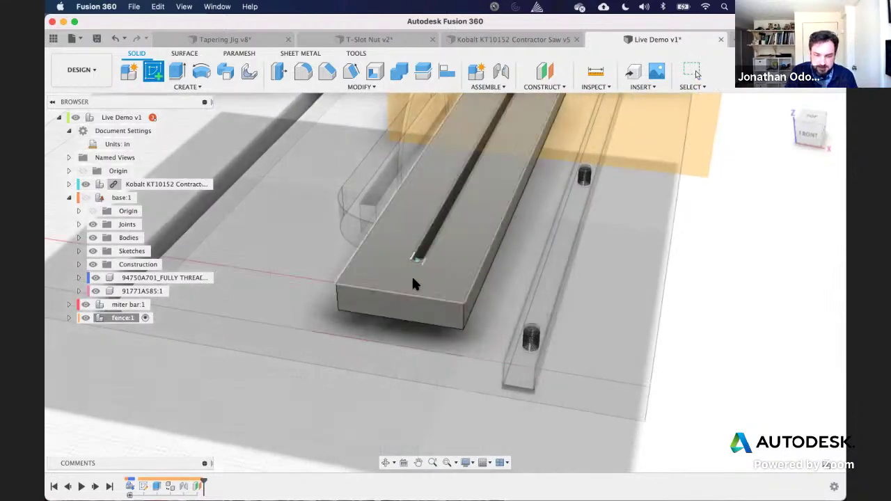
left_click(411, 300)
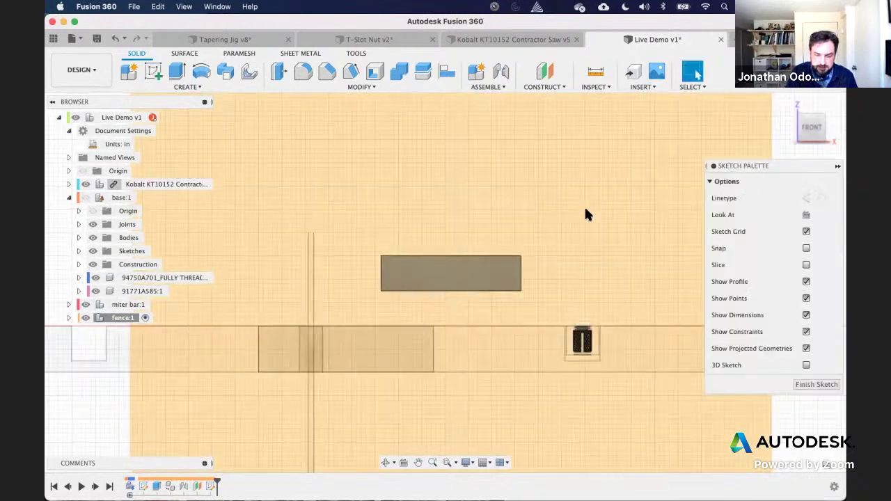
Step: Cut the fence by extruding the T-slot nut's end face -18.812 in to the construction plane, excluding the nut body from the cut
key("e")
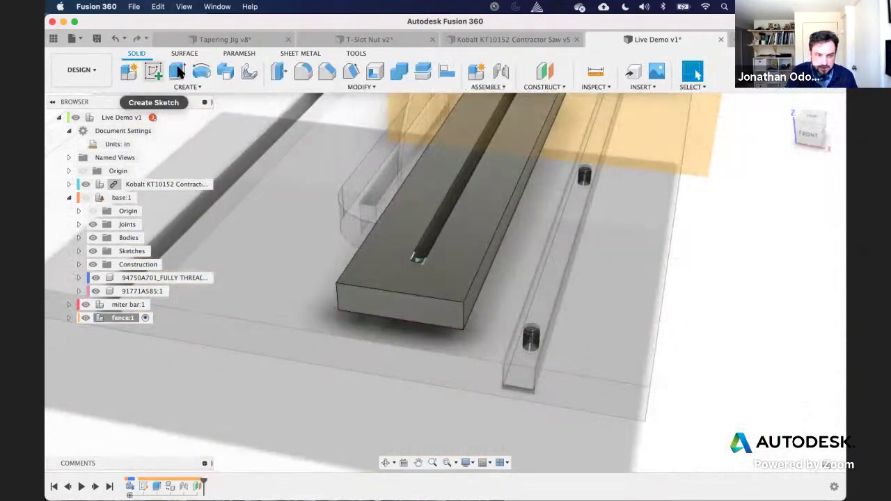
left_click(411, 285)
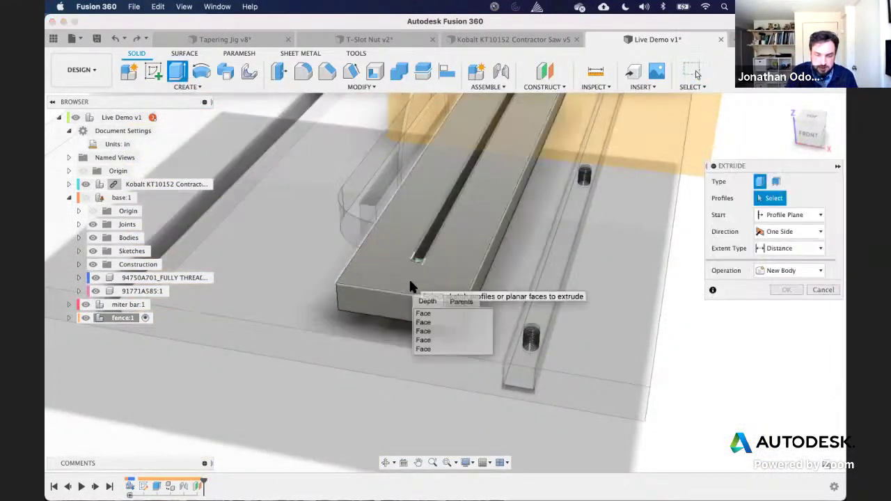
left_click(424, 326)
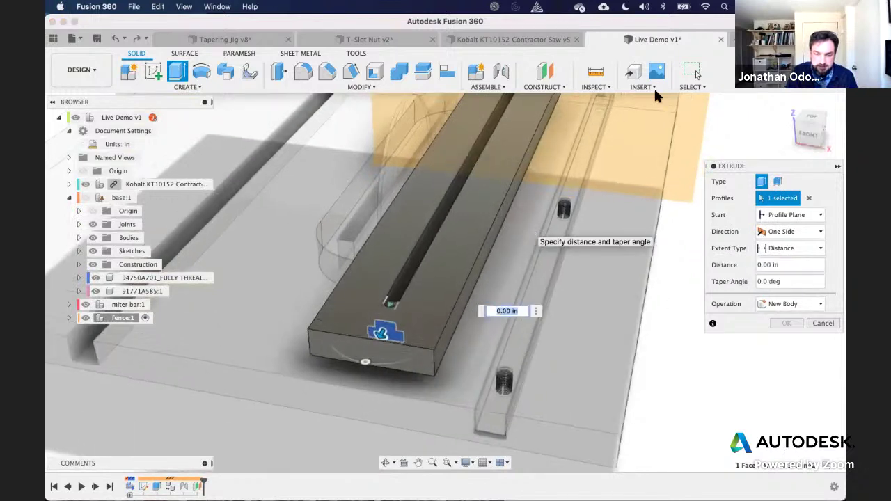
left_click(685, 124)
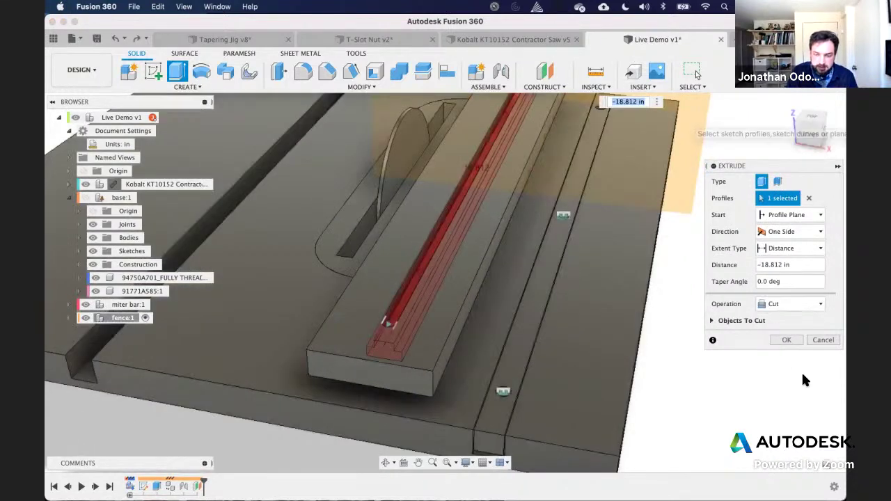
left_click(712, 321)
left_click(718, 354)
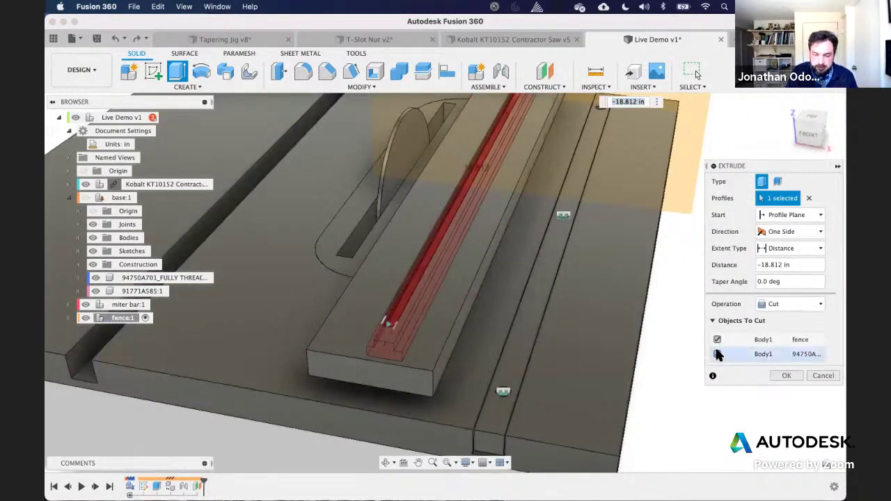
left_click(787, 376)
middle_click_drag(712, 259, 738, 285, "shift")
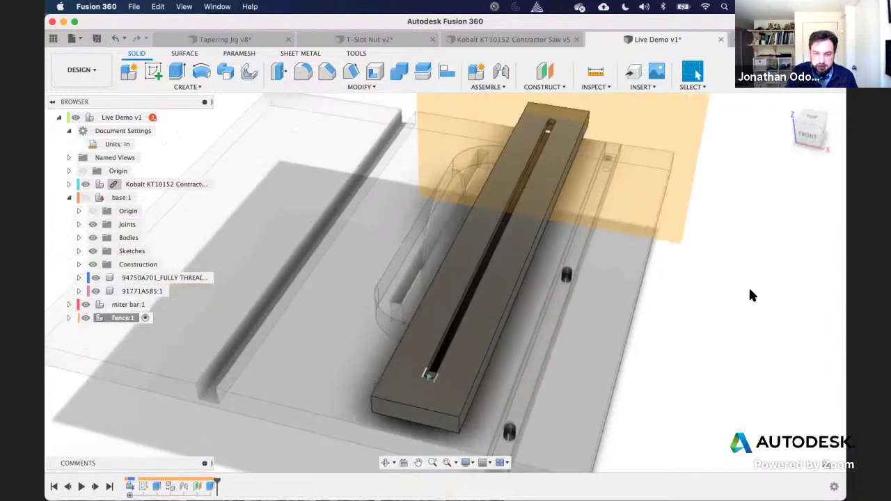
Step: Show the base component again and activate the top-level Live Demo assembly
left_click(69, 198)
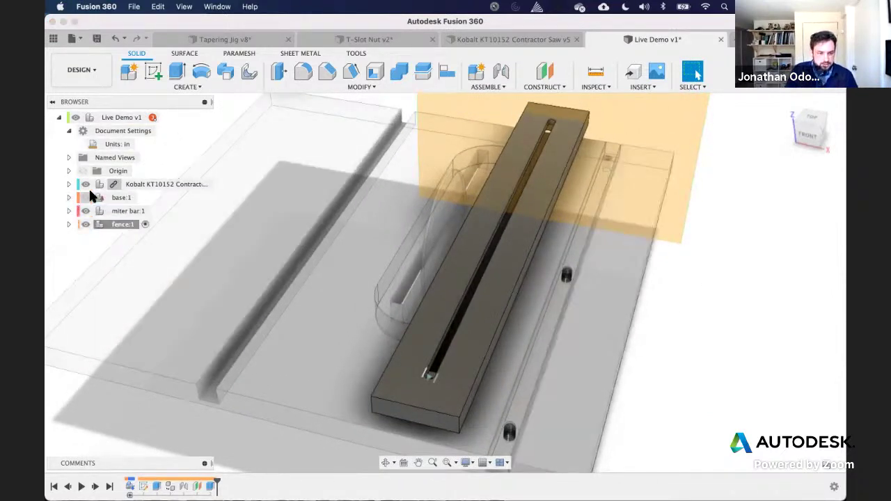
left_click(86, 198)
middle_click_drag(751, 319, 739, 309)
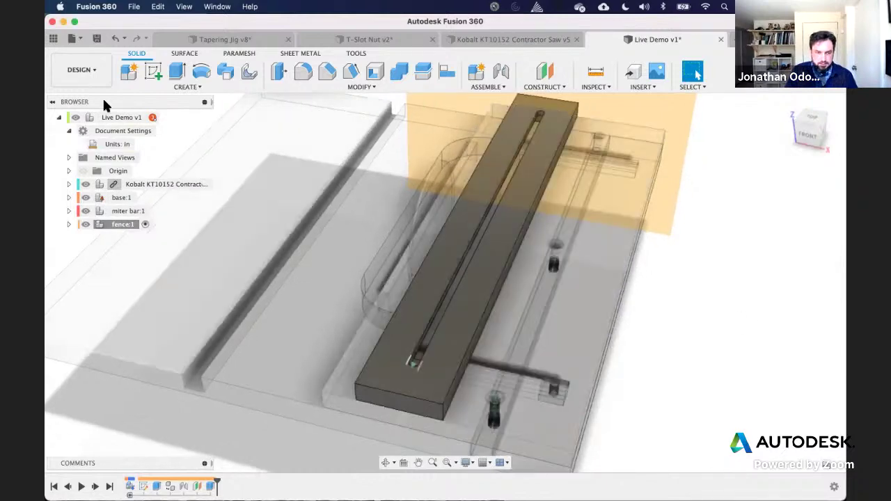
left_click(167, 117)
Step: Hide the construction plane crossing the fence and expand the fence component's contents
left_click(726, 289)
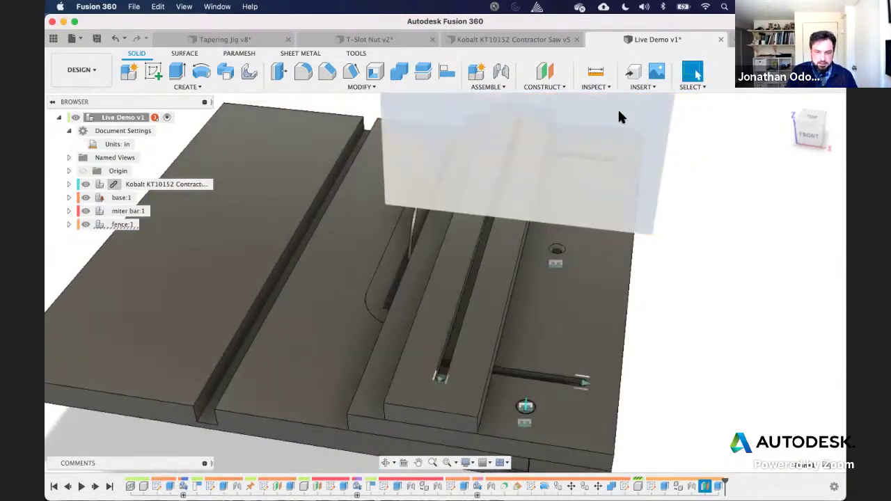
left_click(68, 224)
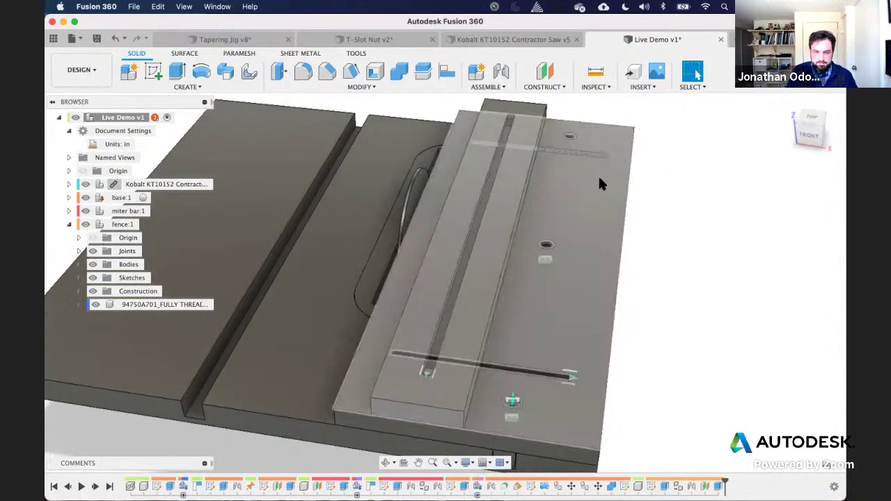
left_click_drag(503, 132, 615, 143)
middle_click_drag(616, 144, 609, 130, "shift")
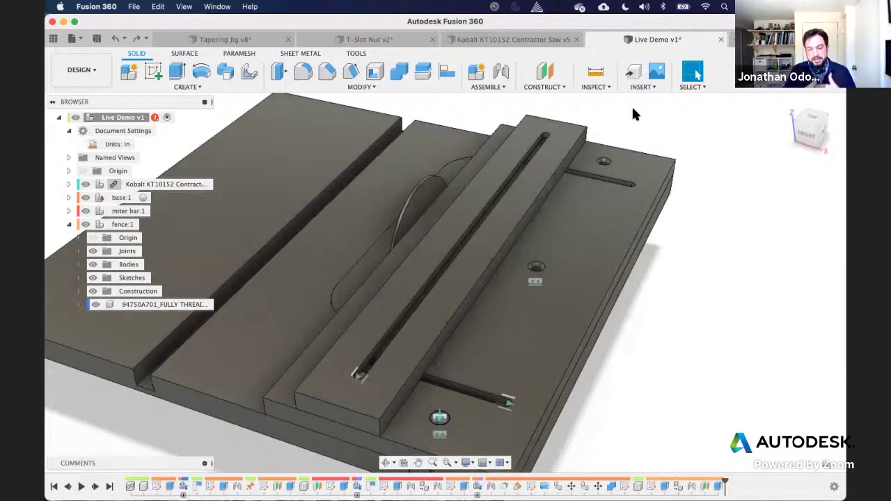
Step: Start a joint from the near end edge of the fence's underside to the midpoint of the base's outer long edge
left_click(501, 72)
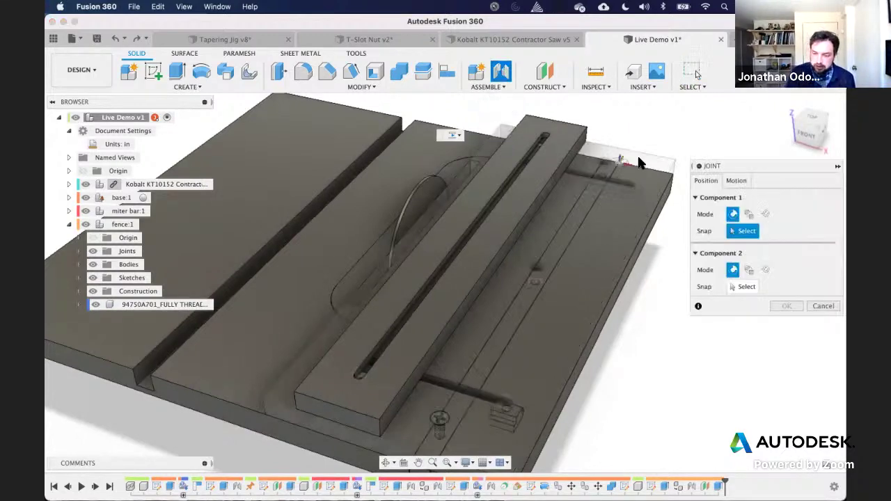
middle_click_drag(566, 189, 571, 146, "shift")
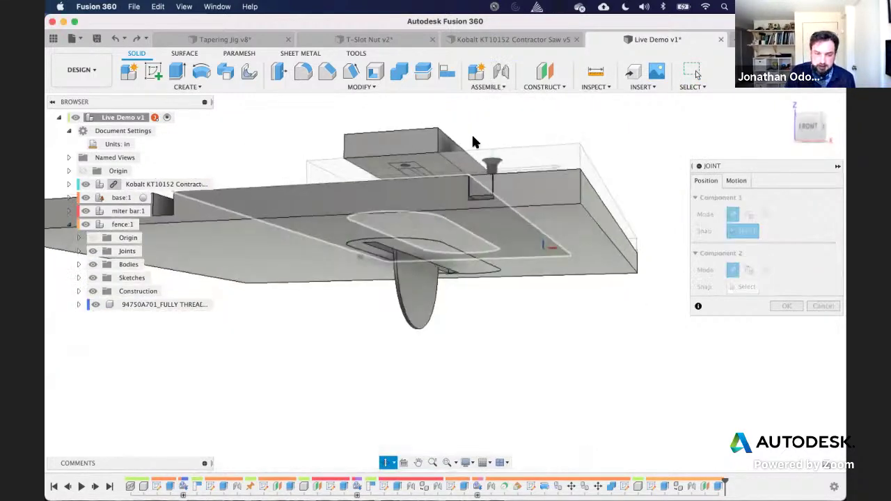
left_click(432, 162)
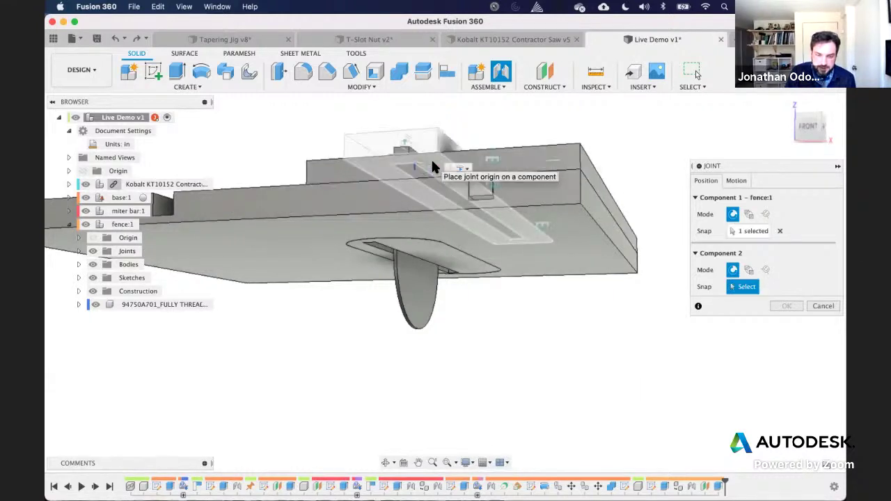
middle_click_drag(446, 163, 513, 317, "shift")
left_click(632, 292)
Step: Make the joint planar with the Z axis as normal, flip the fence right side up, and accept the joint
left_click(736, 181)
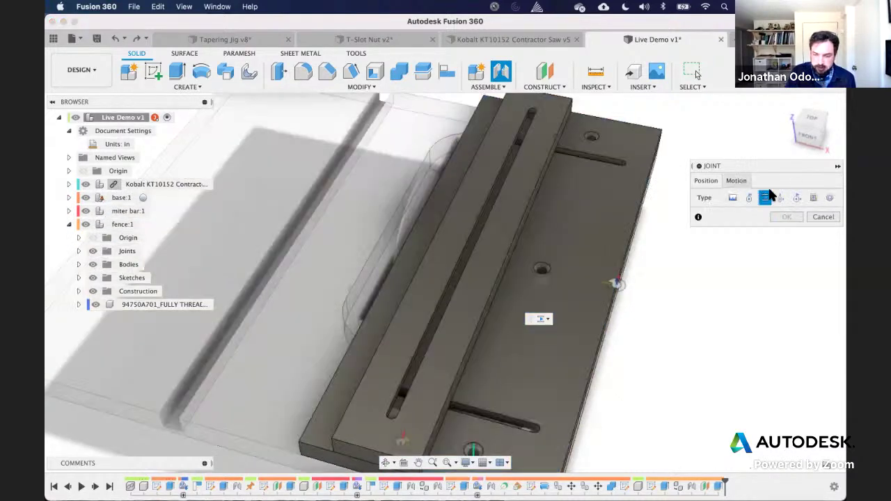
left_click(813, 198)
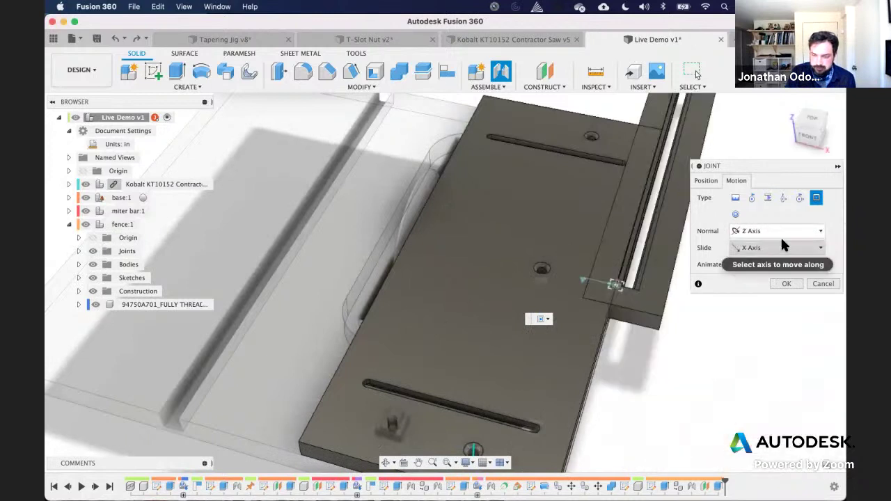
left_click(706, 180)
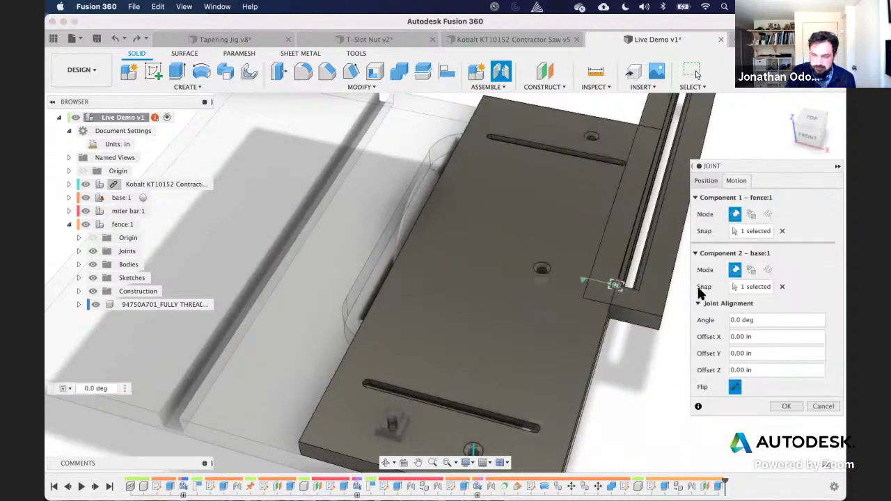
left_click(735, 388)
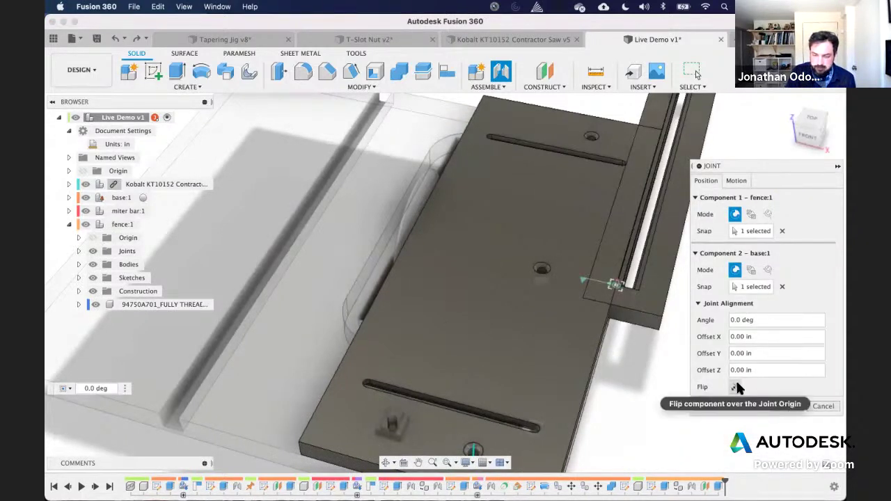
left_click(735, 388)
middle_click_drag(557, 272, 585, 258, "shift")
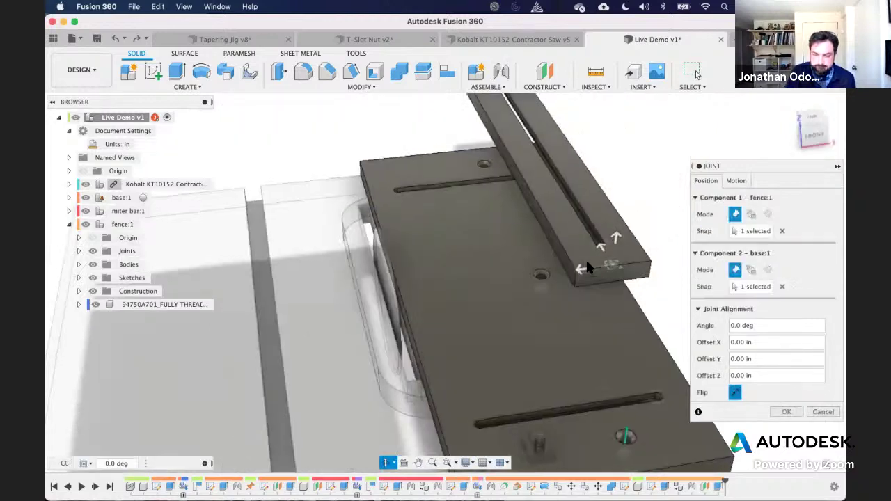
key("Return")
Step: Move the fence back over the base so that it lies across the two cross slots, parallel to the base's long edge
left_click_drag(557, 224, 533, 375)
middle_click_drag(631, 273, 625, 268, "shift")
scroll(624, 271, "up", 5)
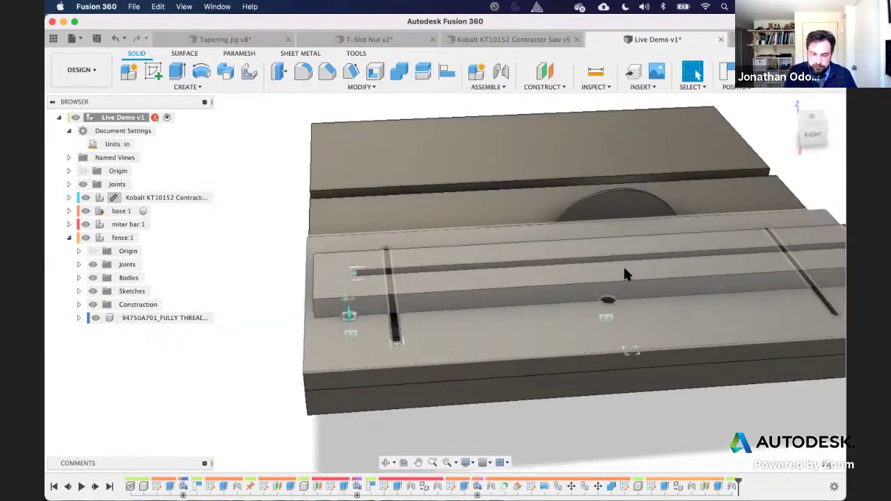
left_click_drag(311, 179, 402, 252)
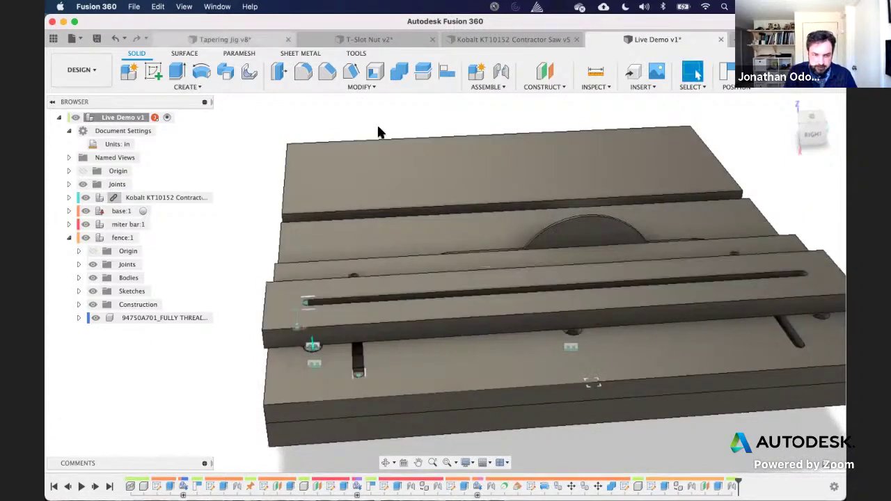
Step: Switch to the Tapering Jig design and examine the finished jig's base, fence, clamps and hardware from several sides
key("ctrl+Tab")
middle_click_drag(476, 256, 487, 286, "shift")
right_click(113, 212)
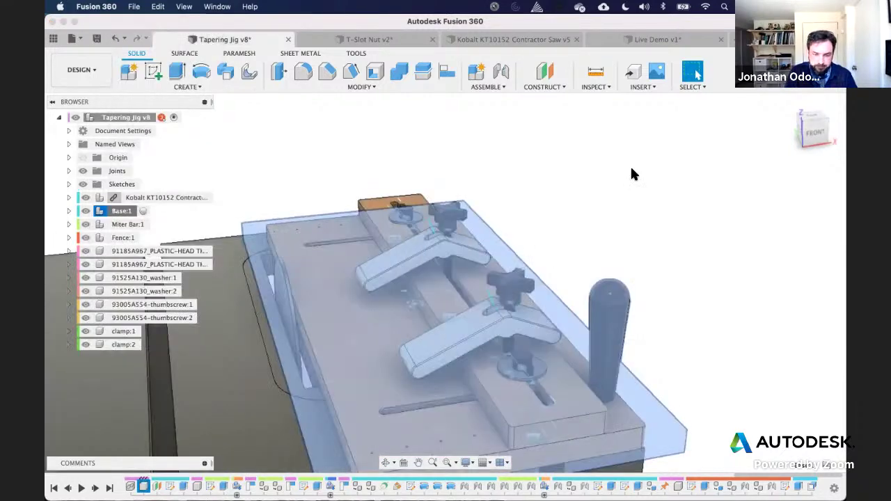
left_click(630, 165)
middle_click_drag(631, 165, 626, 162, "shift")
scroll(627, 167, "down", 2)
scroll(627, 167, "up", 2)
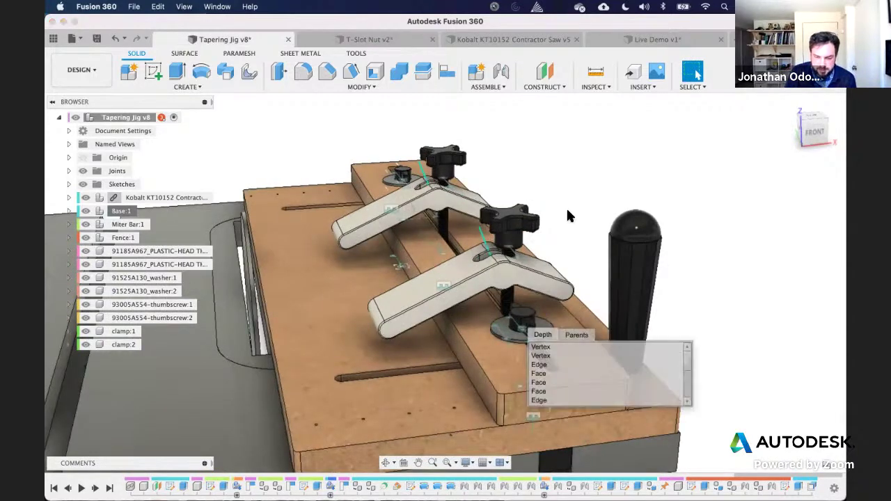
middle_click_drag(571, 346, 570, 191, "shift")
scroll(571, 197, "down", 3)
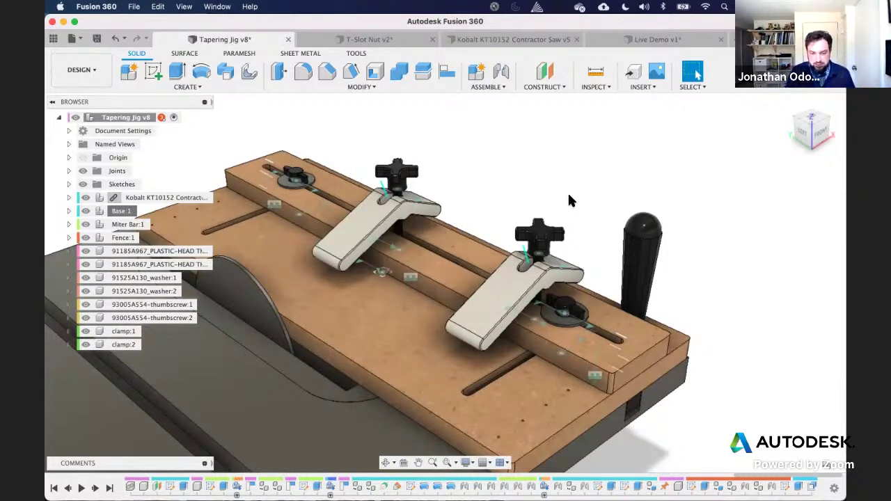
left_click(631, 335)
scroll(642, 334, "down", 3)
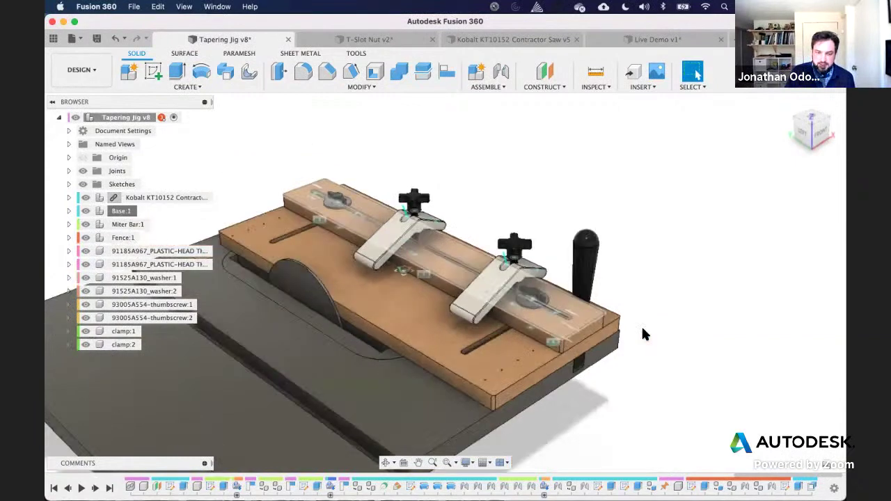
scroll(594, 333, "up", 2)
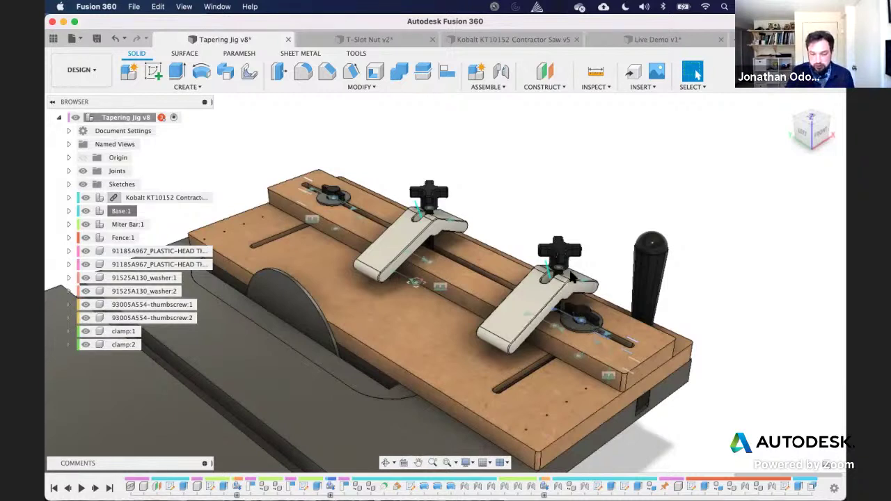
Step: Swivel the clamp nearest the handle around its plastic-head thumb screw
left_click_drag(547, 244, 567, 278)
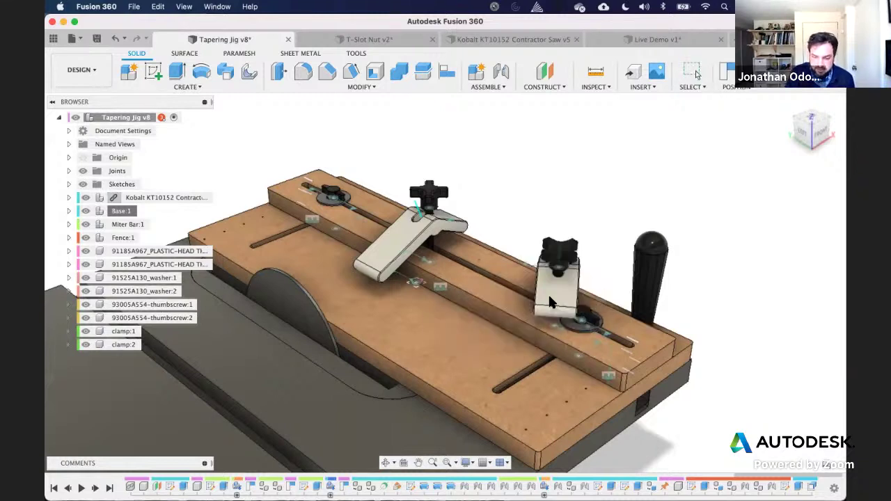
left_click(551, 318)
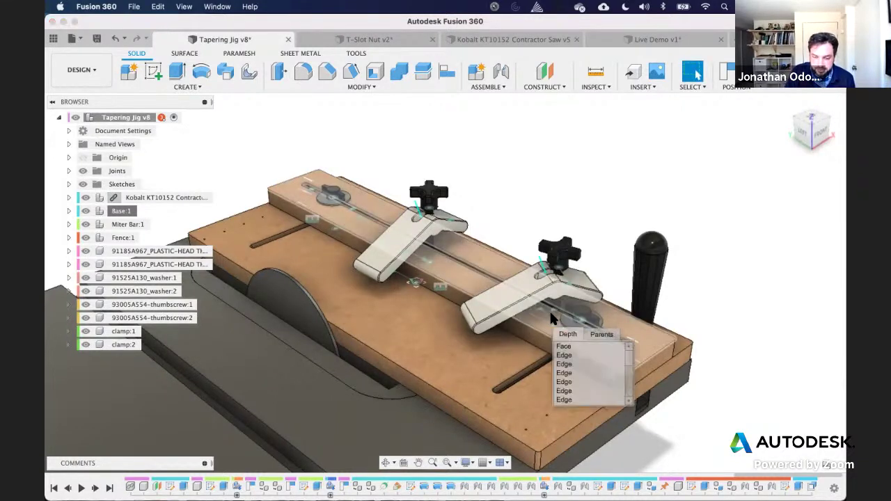
scroll(569, 369, "down", 3)
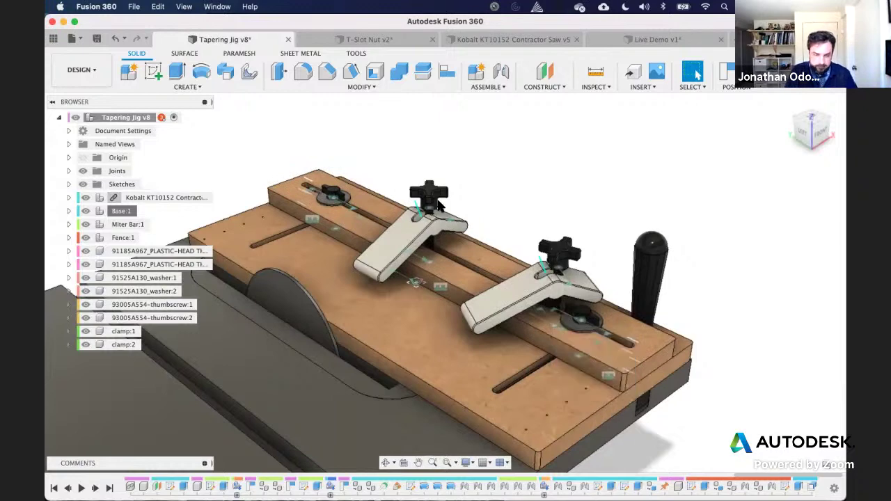
Step: Show the hidden 94750A701 T-slot nuts inside the Fence component and move the fence to an angle across the base
left_click(154, 291)
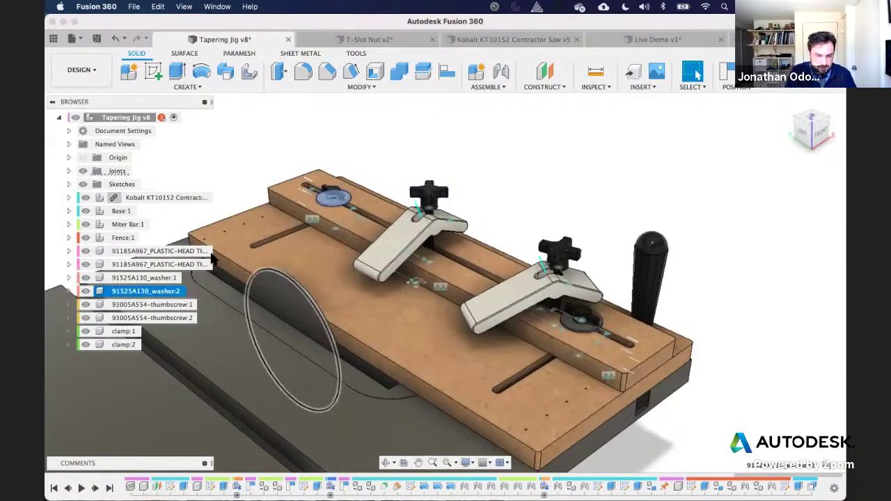
left_click(69, 238)
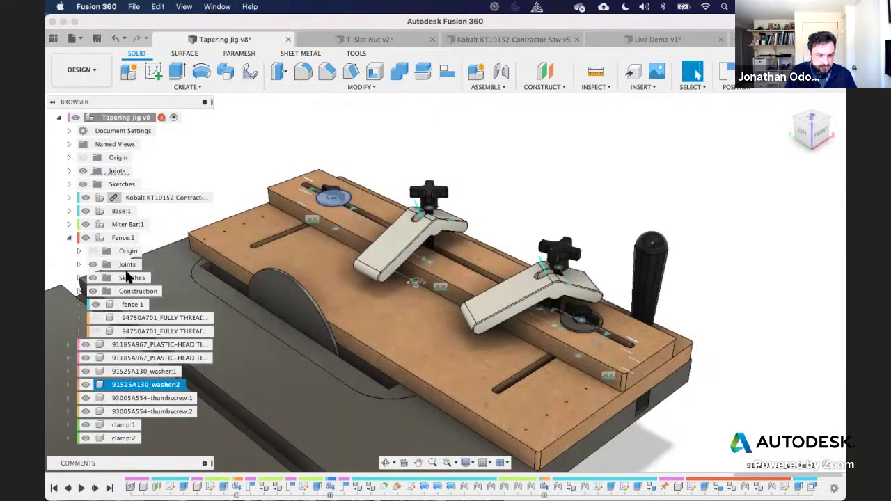
left_click(97, 319)
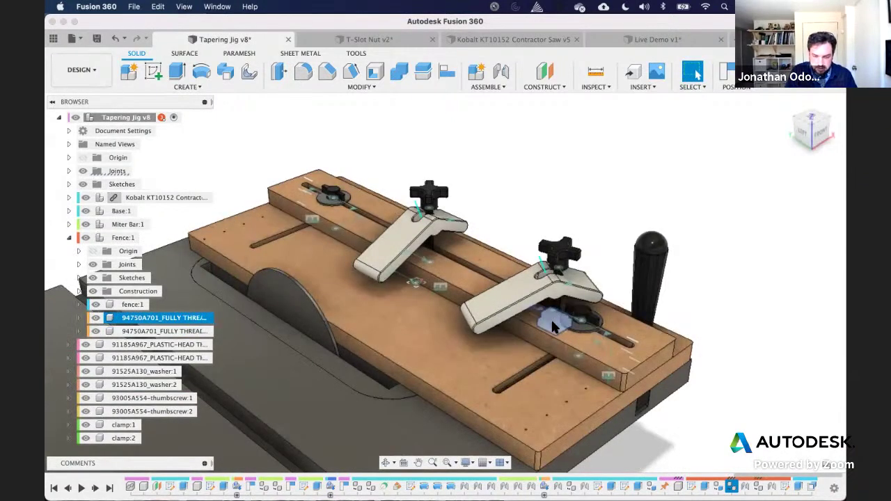
left_click_drag(536, 316, 490, 327)
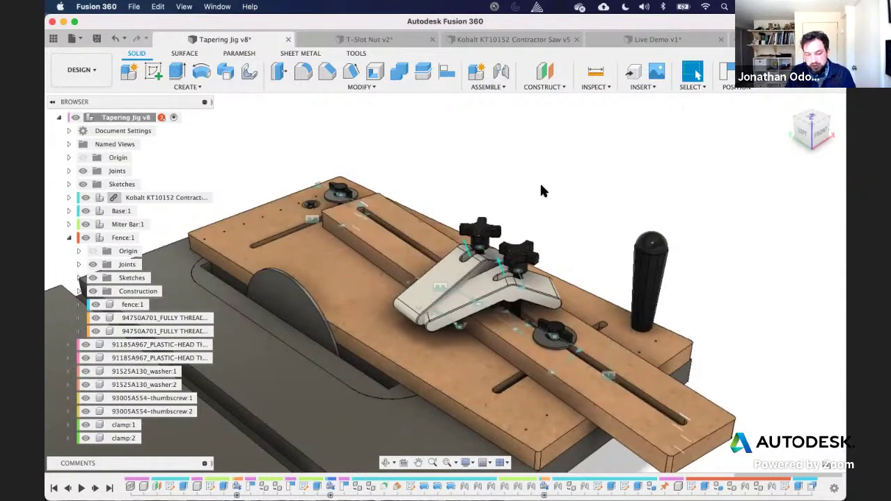
Step: Undo the last moves of the fence and clamps and swing the fence to a shallower angle across the base
key("super+z")
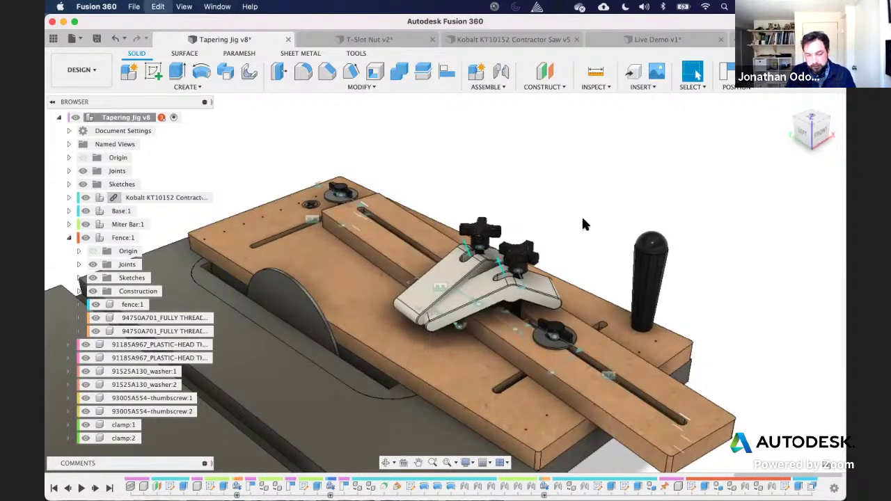
key("super+z")
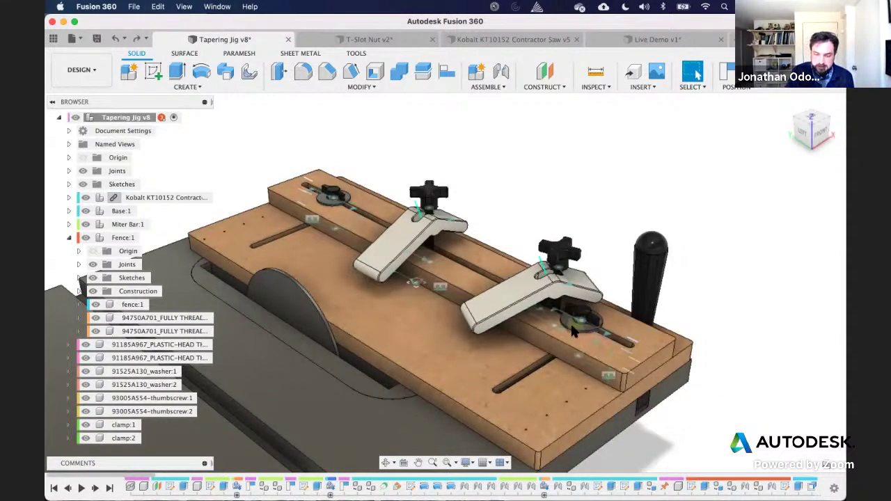
mouse_move(583, 313)
left_mouse_down()
mouse_move(571, 326)
mouse_move(596, 313)
mouse_move(569, 327)
mouse_move(586, 319)
left_mouse_up()
left_click_drag(454, 244, 424, 319)
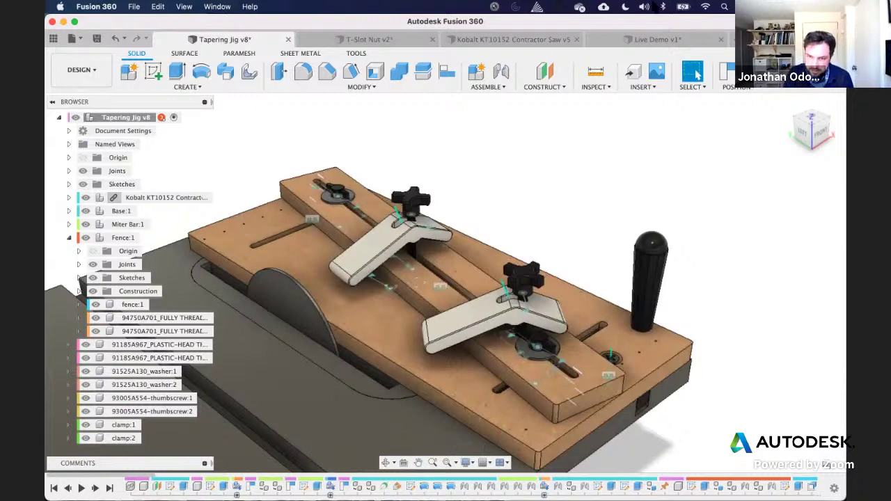
Step: Switch to the Live Demo design, collapse the fence component and hide the Kobalt KT10152 contractor saw
left_click(653, 43)
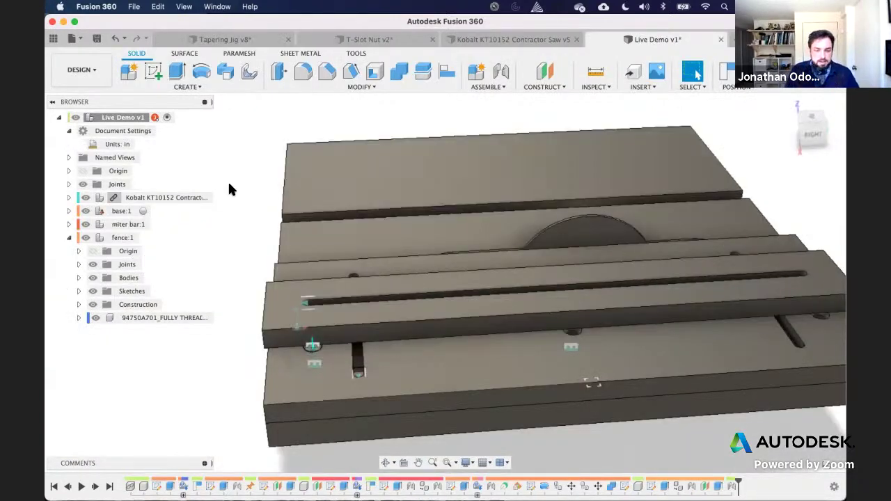
left_click(83, 171)
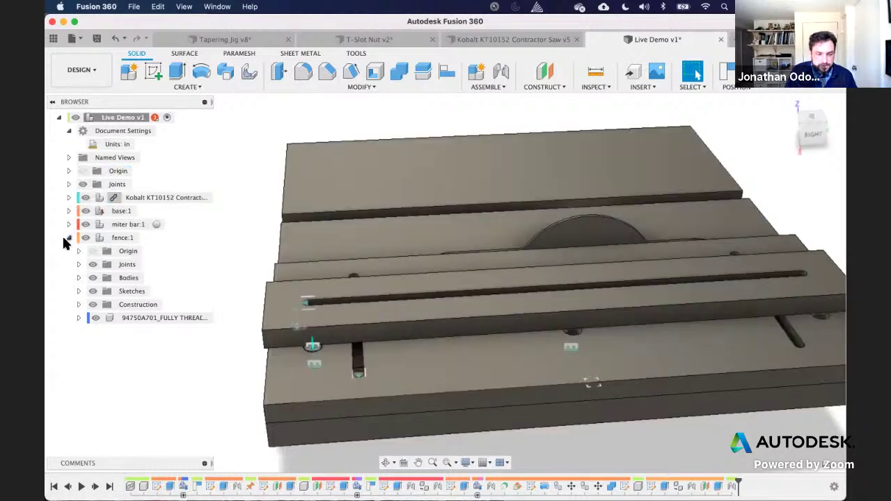
left_click(69, 238)
left_click(87, 208)
left_click(85, 198)
middle_click_drag(354, 191, 475, 184, "shift")
scroll(475, 179, "down", 4)
scroll(474, 179, "up", 2)
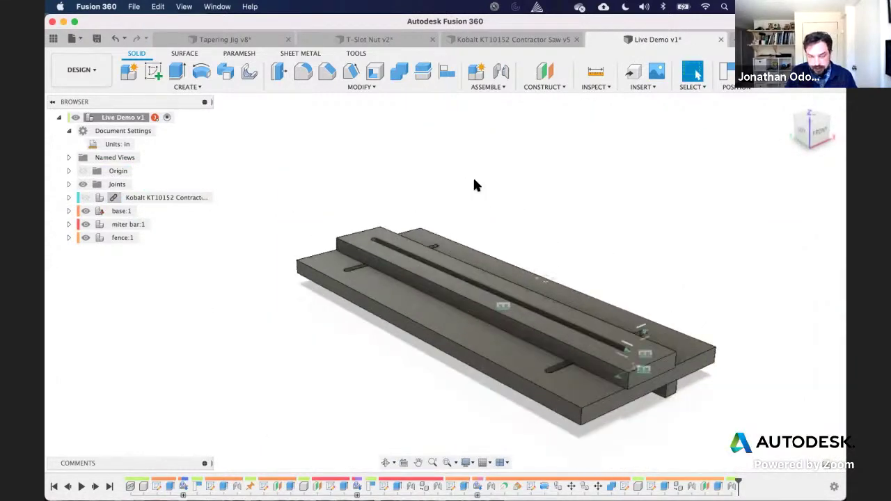
scroll(474, 179, "down", 1)
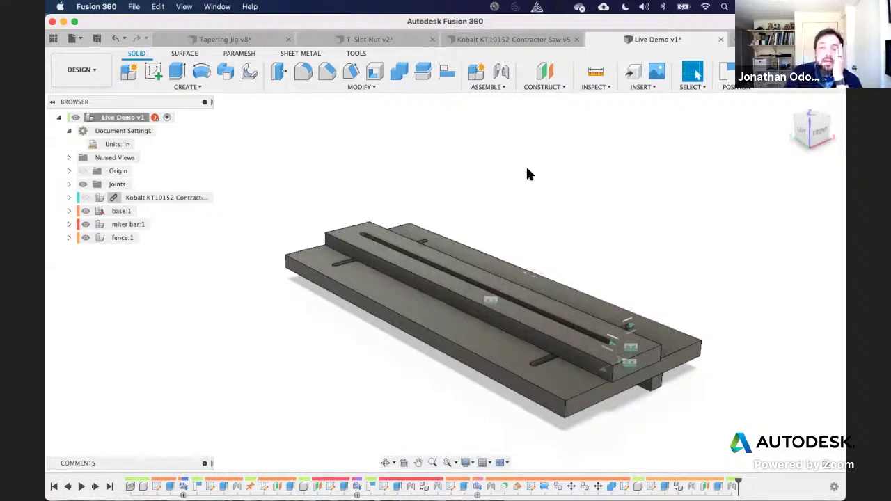
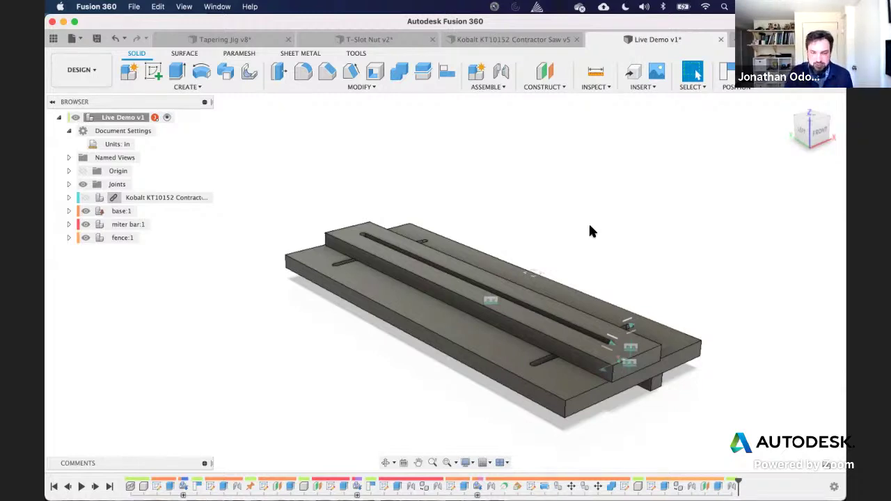
Step: Open the design's parameters, expand those of Planar1 and the base's Sketch1, and shrink the dialog so the model stays in view
middle_click_drag(603, 153, 603, 180, "shift")
left_click(376, 83)
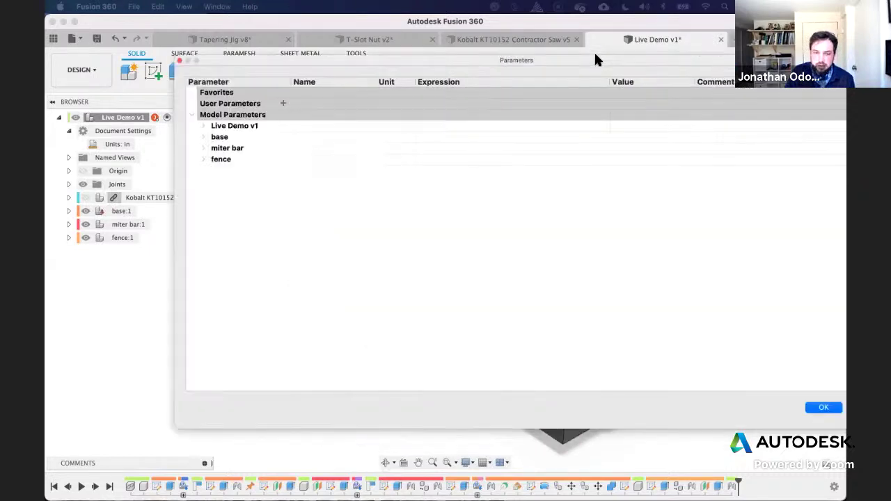
left_click(138, 151)
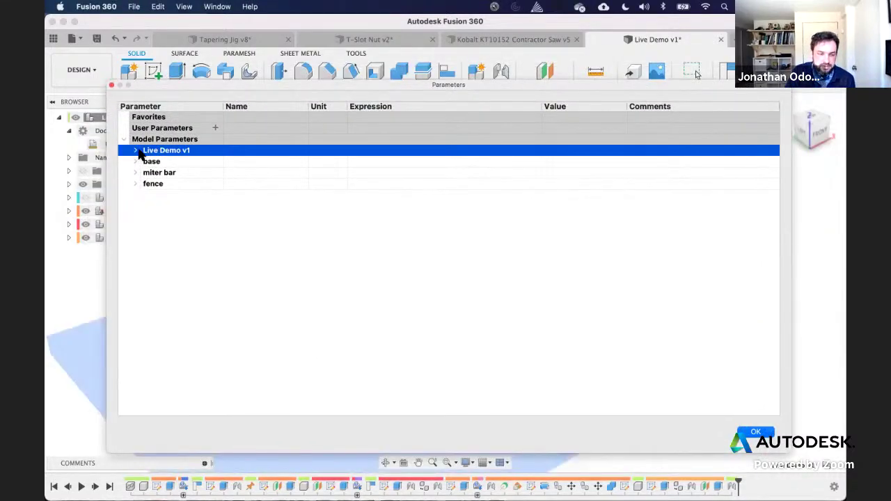
left_click(136, 151)
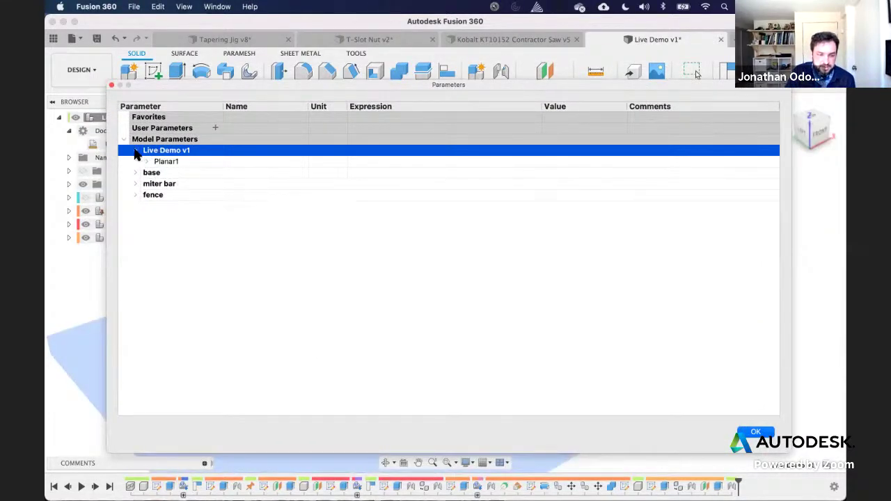
left_click(146, 162)
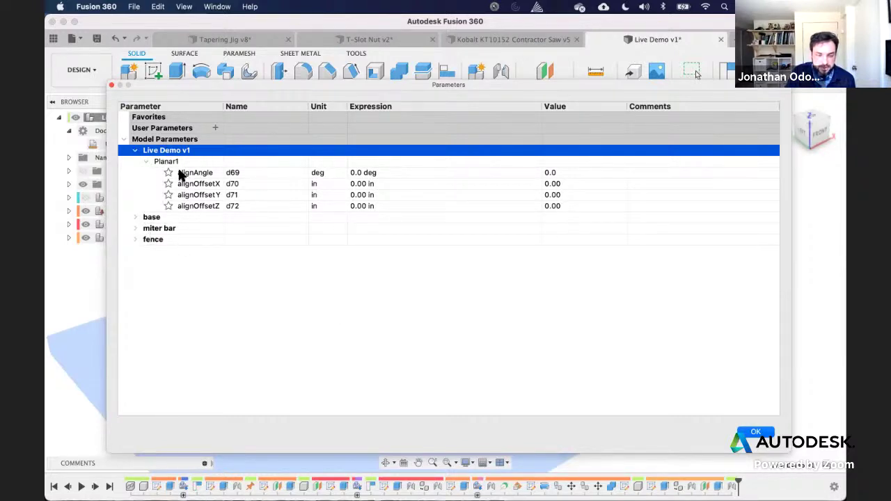
left_click(135, 217)
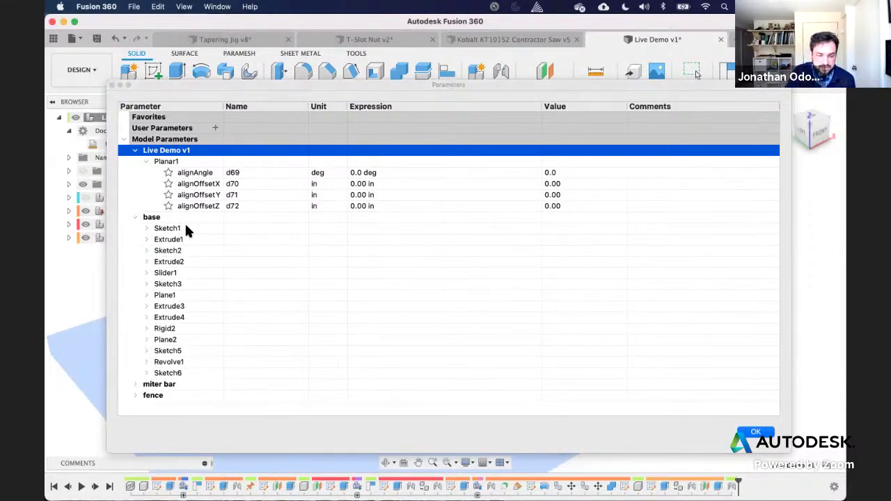
left_click(146, 229)
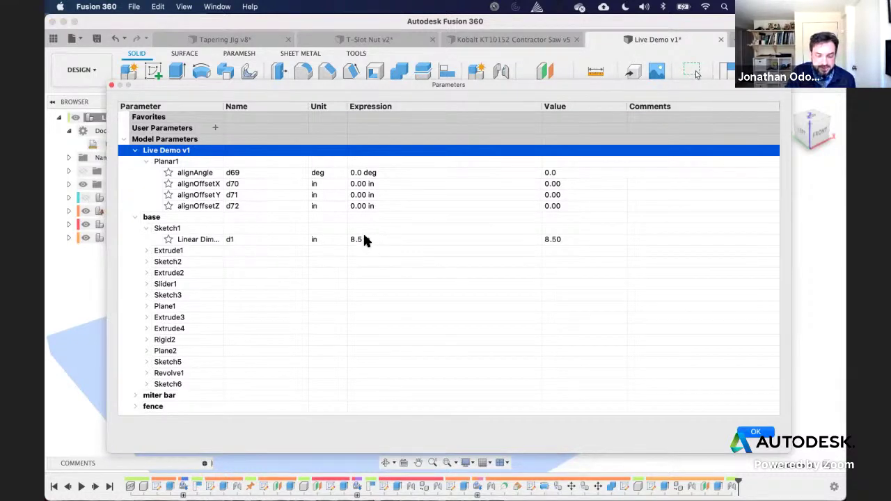
left_click_drag(792, 212, 507, 226)
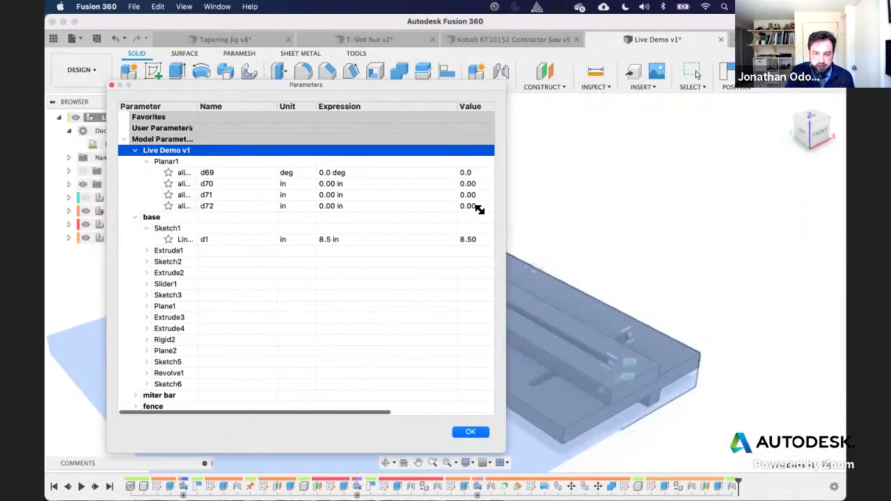
left_click_drag(350, 80, 319, 78)
left_click(609, 214)
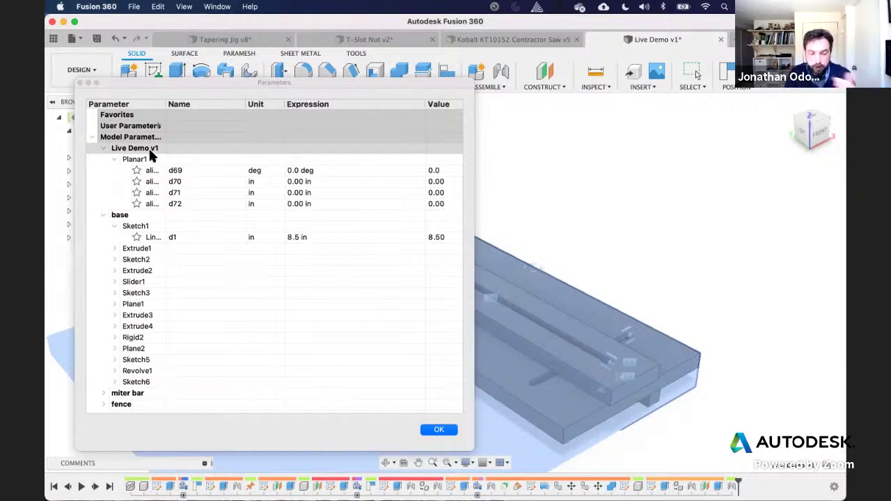
Step: Add a user parameter named width, in inches, with the expression 8.5
left_click(159, 126)
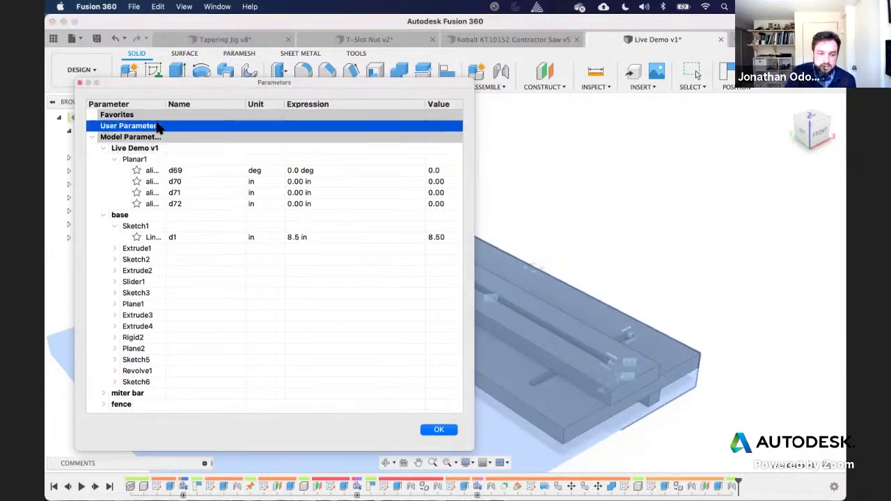
type("width")
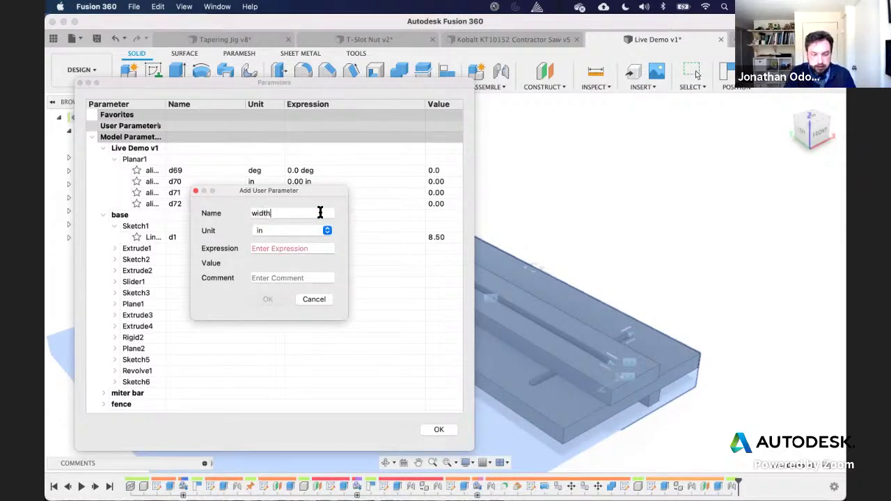
key("Tab")
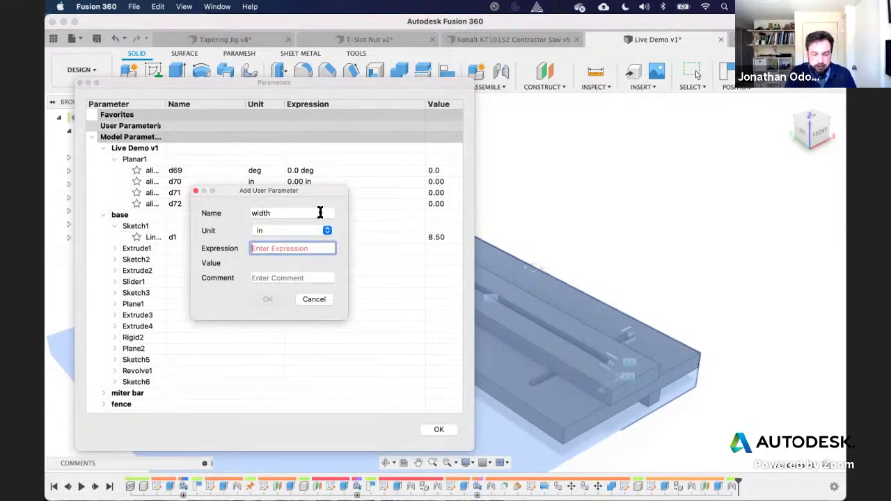
type("8.5")
key("Return")
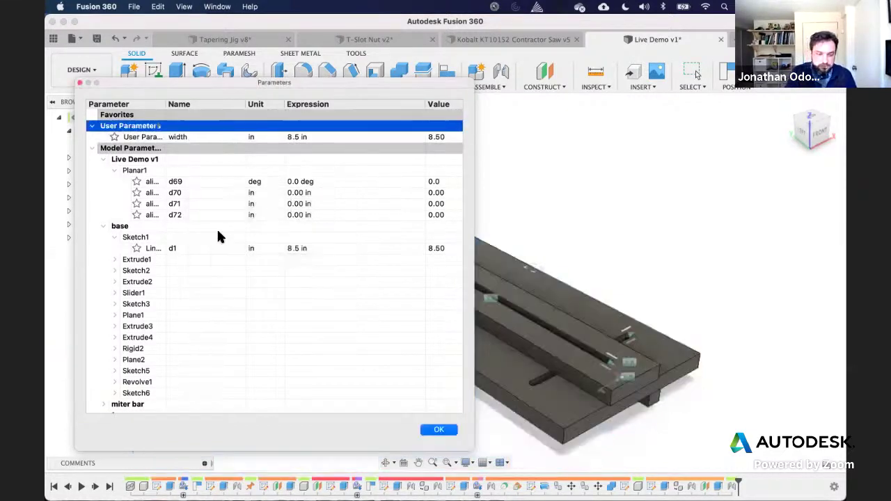
Step: Link the base's Sketch1 linear dimension d1 to the user parameter by setting its expression to width
left_click(205, 251)
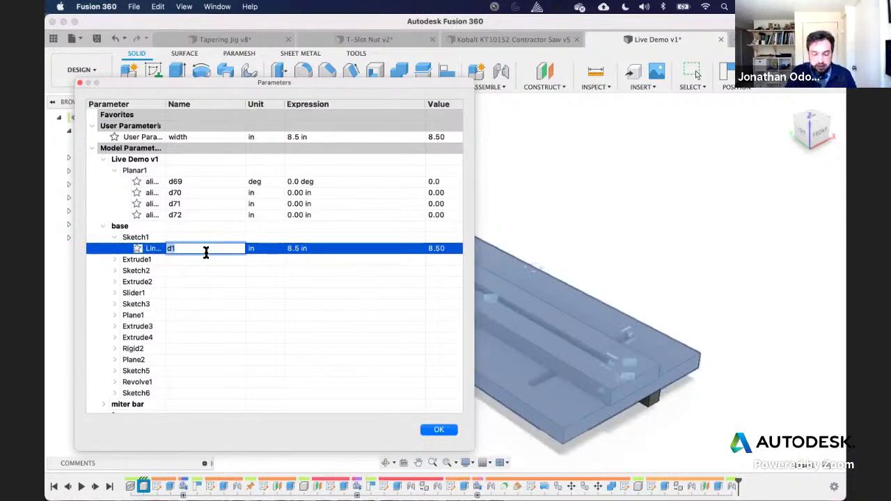
left_click(319, 247)
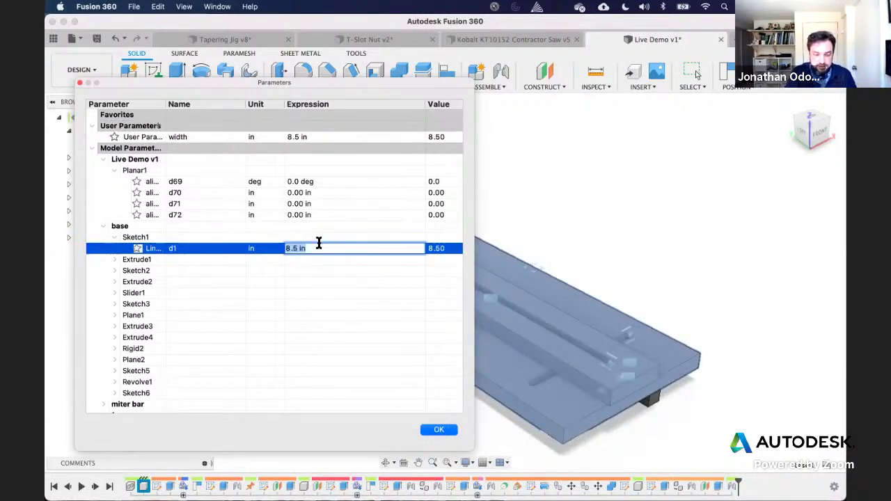
type("width")
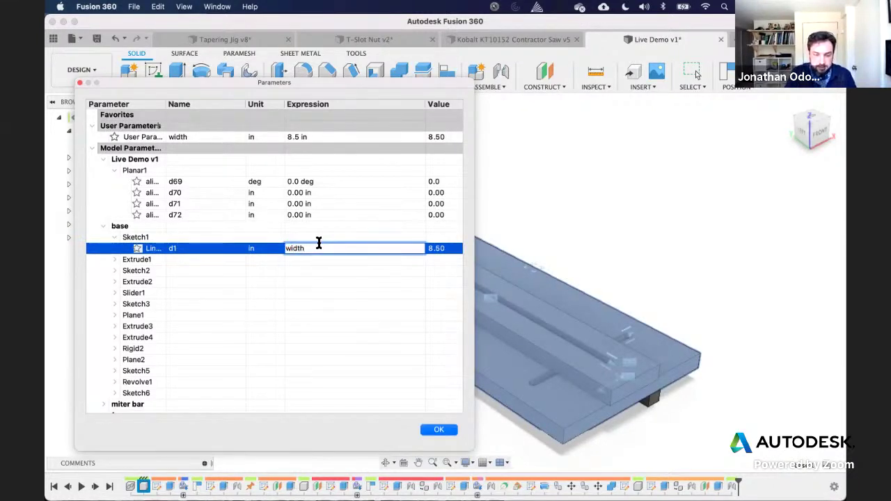
key("Return")
Step: Set the width user parameter to 9 in and check the resized base in the model
left_click(599, 269)
middle_click_drag(569, 264, 471, 245, "shift")
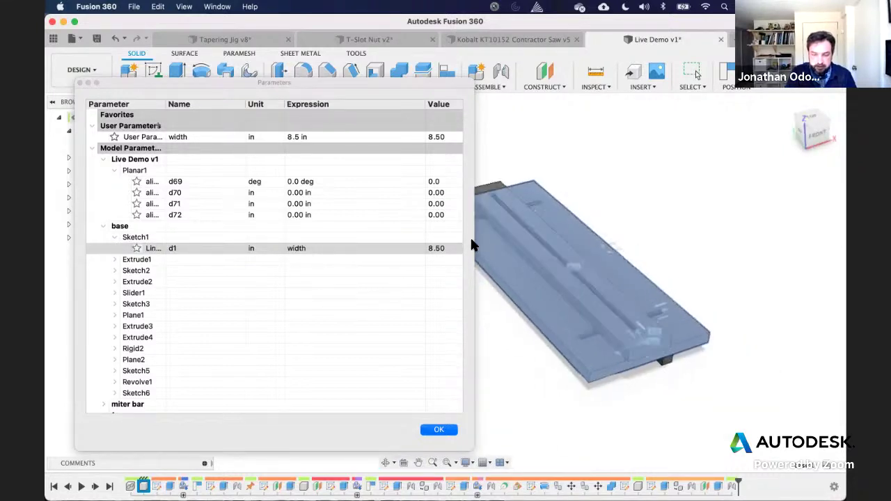
left_click(298, 137)
type("9")
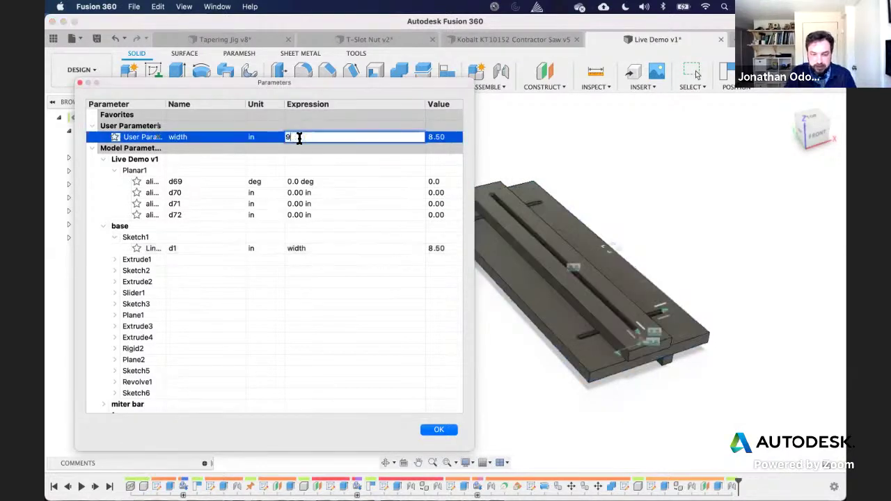
key("Return")
left_click(652, 164)
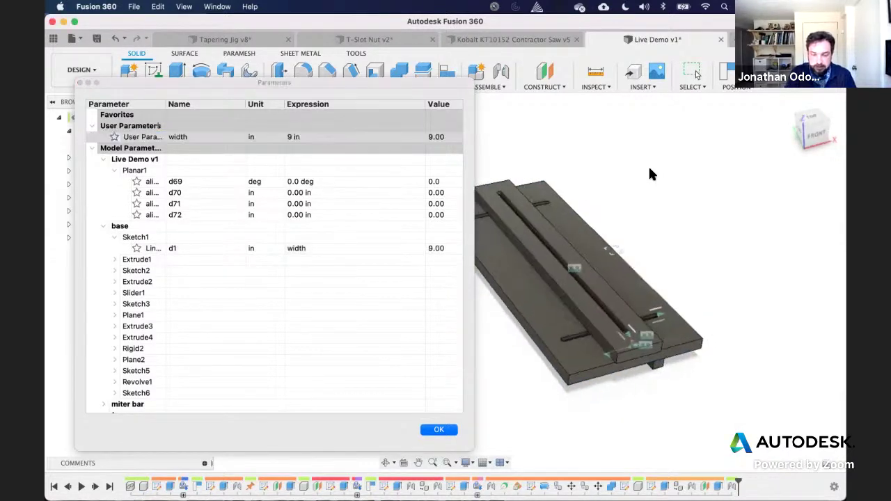
scroll(650, 170, "up", 3)
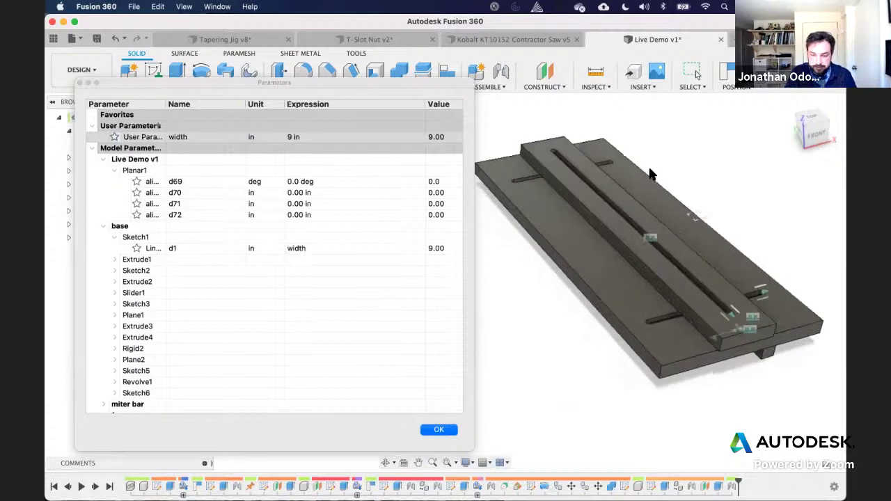
Step: Set the width user parameter to 10 in and view the base from the front
left_click(342, 137)
type("10")
key("Return")
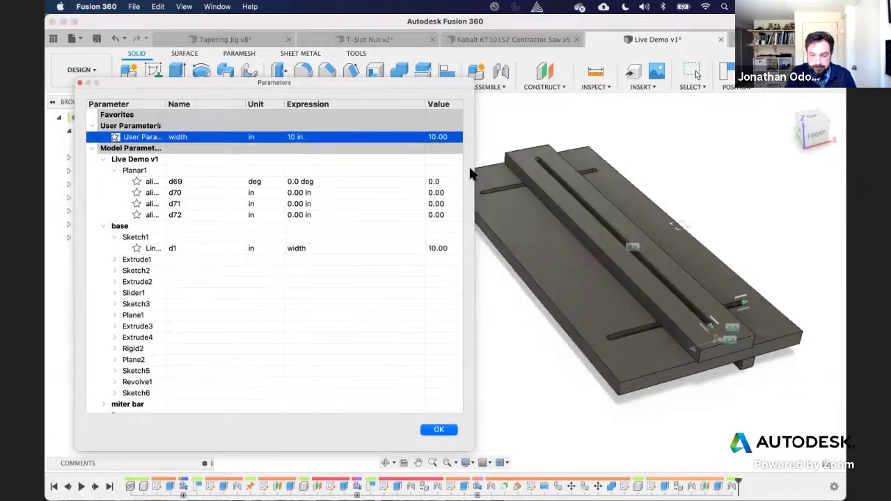
middle_click_drag(651, 213, 626, 212, "shift")
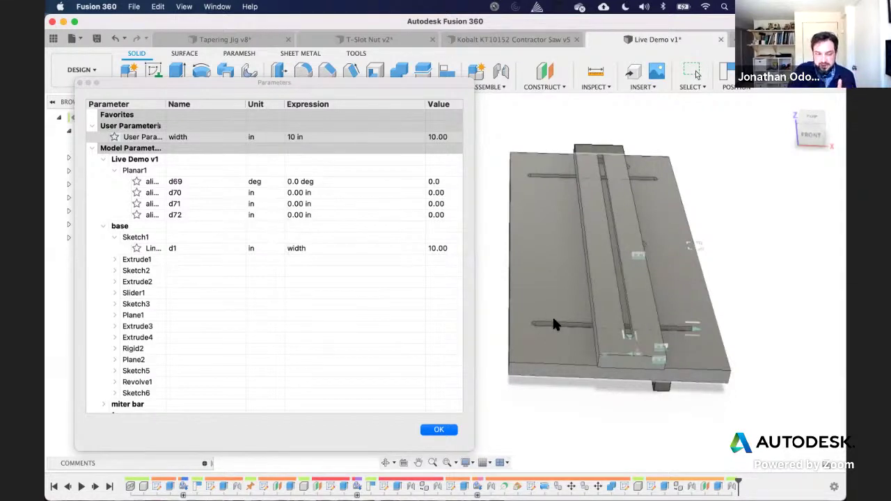
Step: Examine the model parameters of the base's Extrude1 and Sketch2, and collapse both groups again
scroll(284, 333, "down", 1)
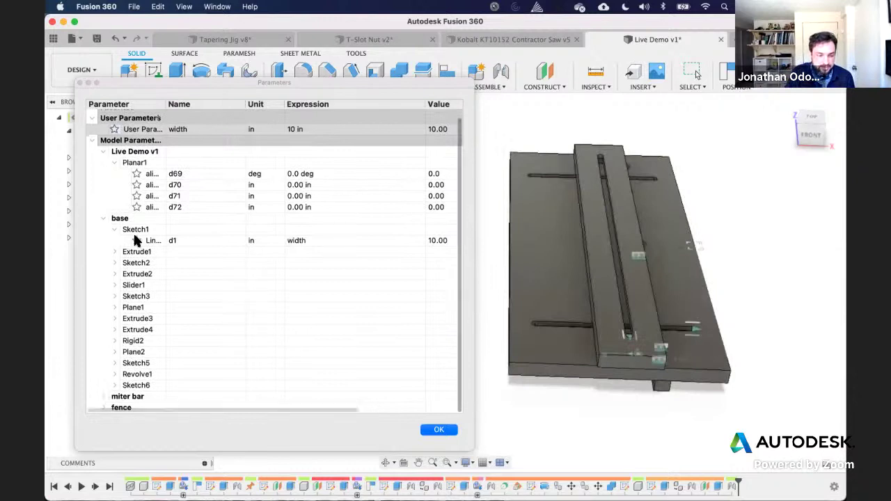
scroll(143, 334, "right", 1)
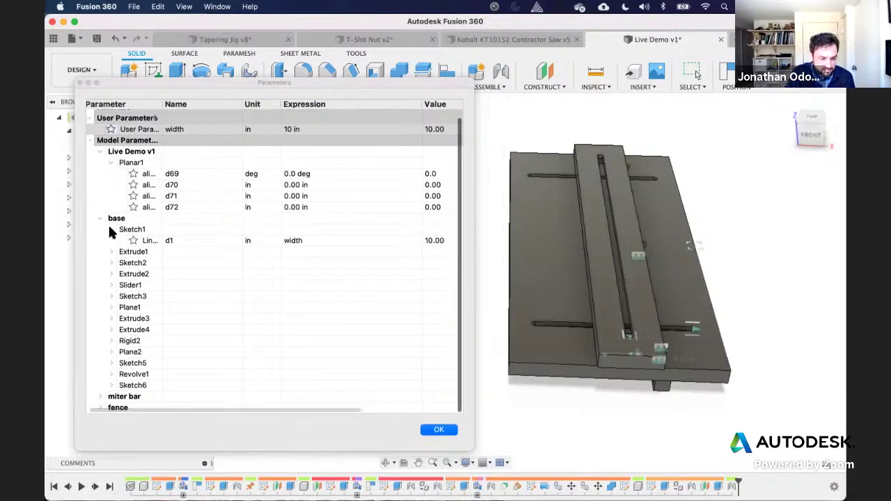
left_click(112, 252)
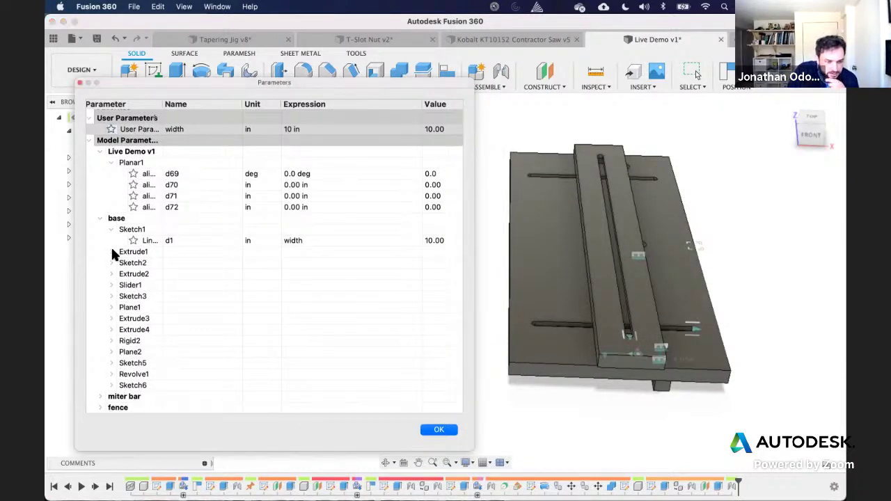
left_click(112, 251)
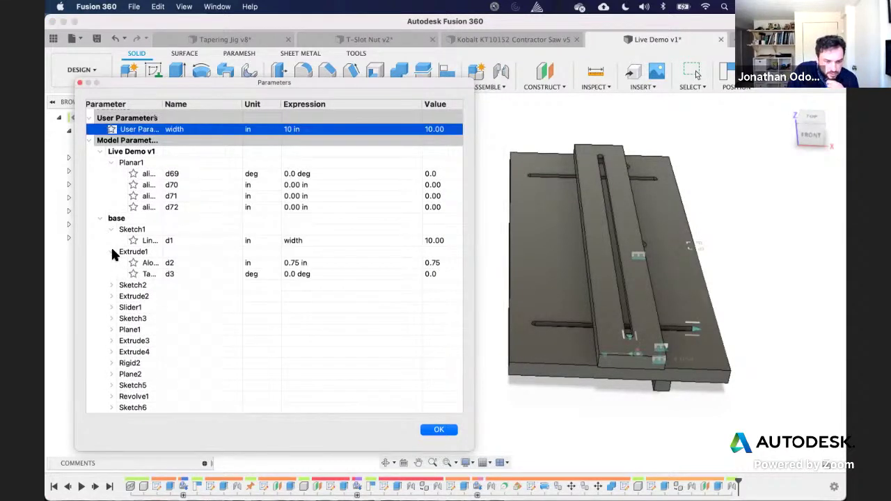
left_click(112, 285)
scroll(112, 285, "down", 2)
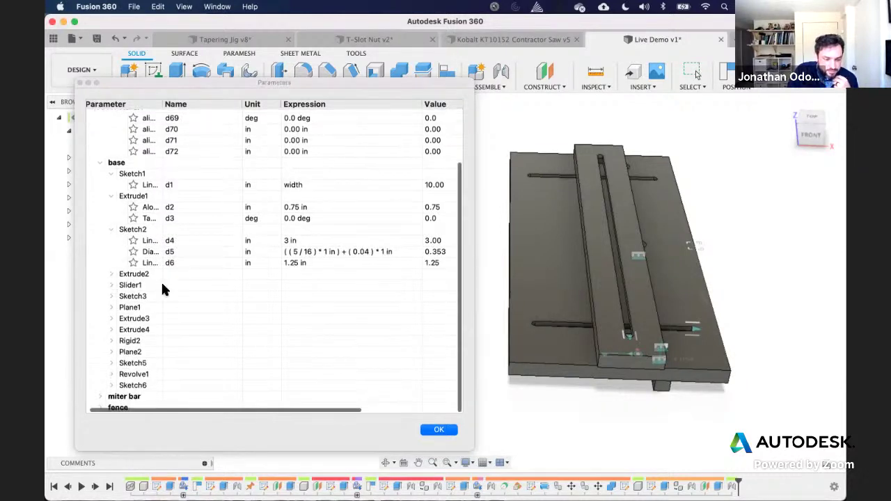
left_click(111, 269)
left_click(112, 252)
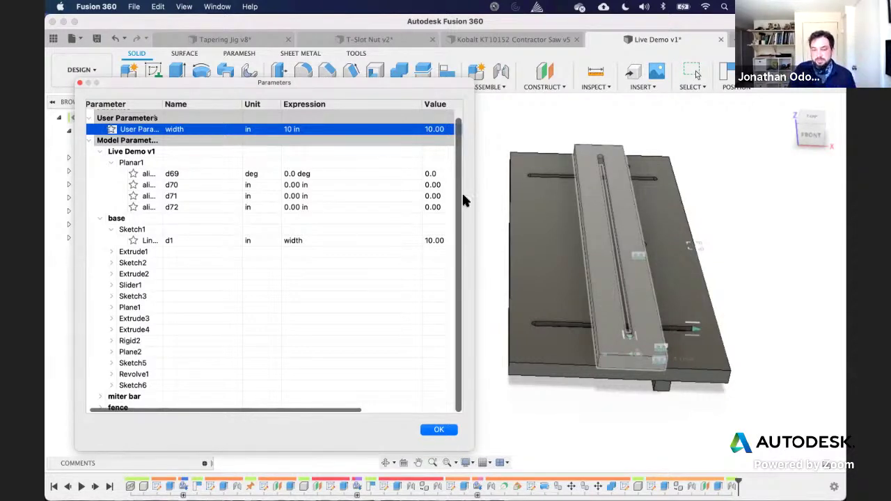
Step: Set the width user parameter to 8.5 in
left_click(283, 133)
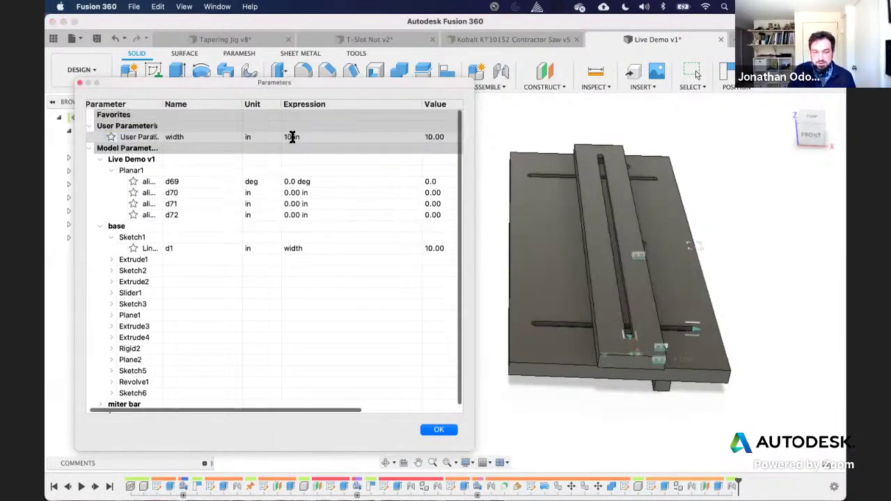
left_click(289, 138)
type("8.5")
key("Return")
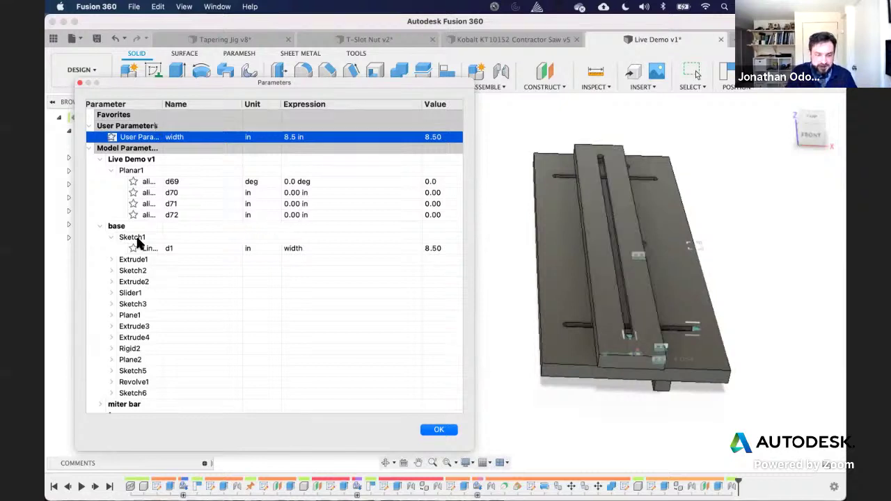
scroll(138, 242, "down", 1)
scroll(138, 242, "up", 1)
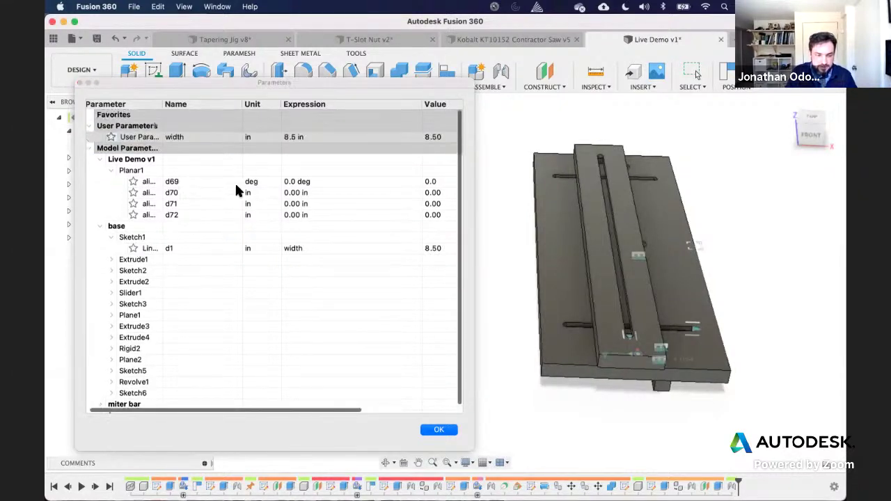
Step: Add a user parameter named mdf in inches with the expression .75
left_click(110, 235)
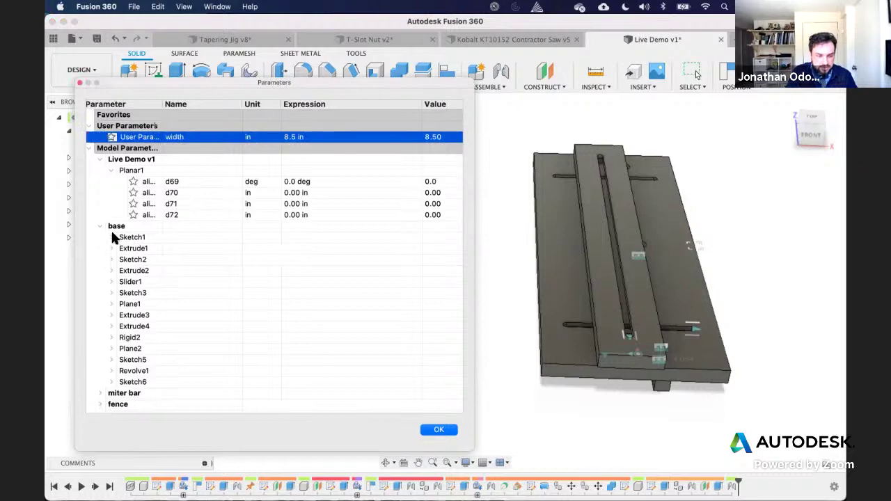
left_click(112, 248)
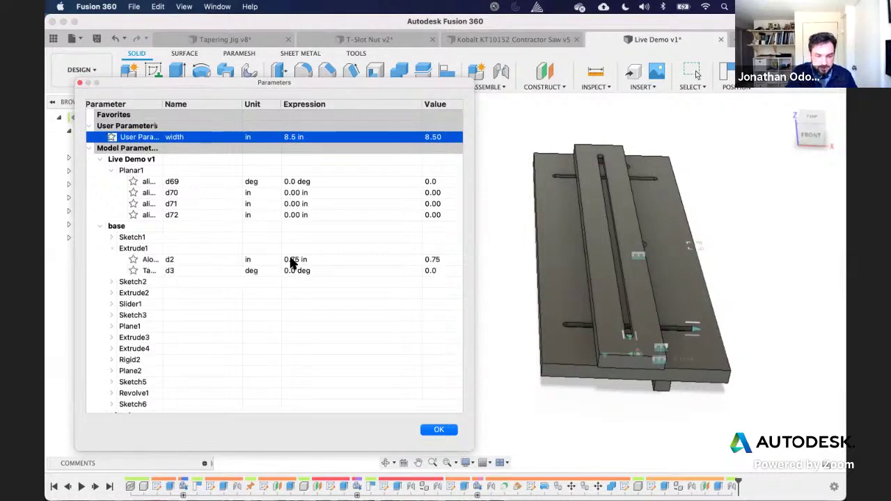
left_click(156, 126)
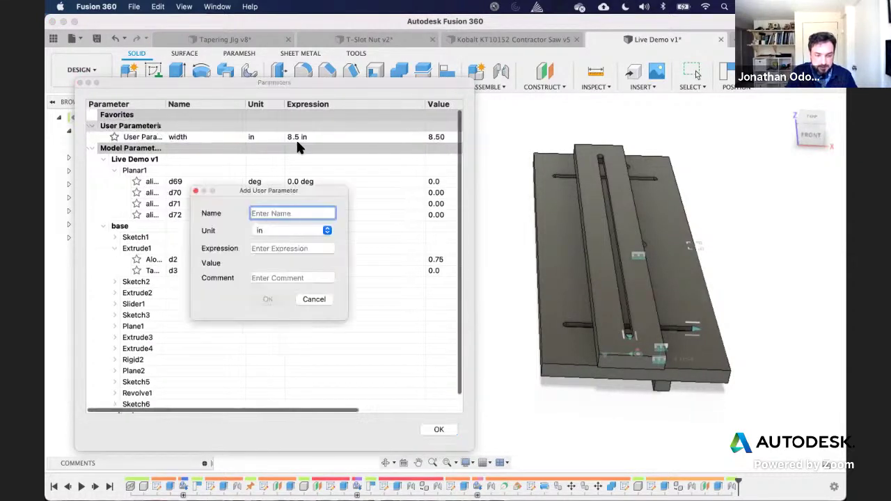
type("mdf")
key("Tab")
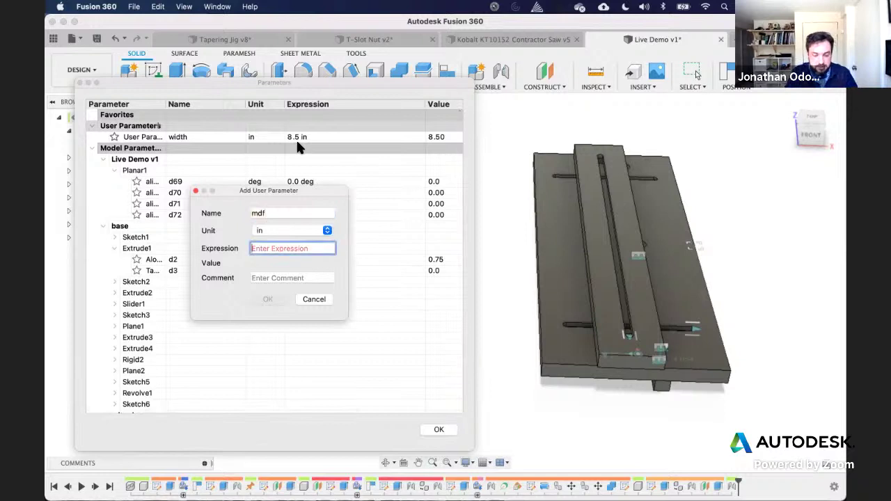
type(".75")
key("Return")
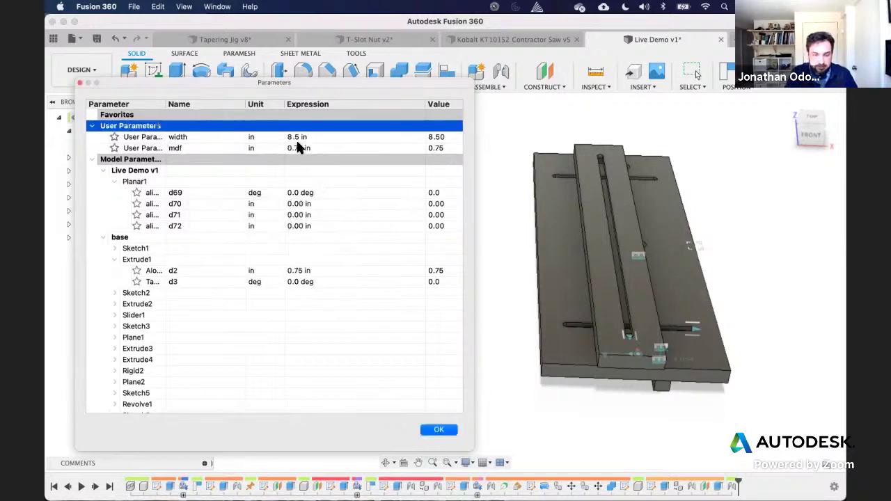
Step: Link the base's Extrude1 distance d2 to the user parameter by setting its expression to mdf
left_click(307, 270)
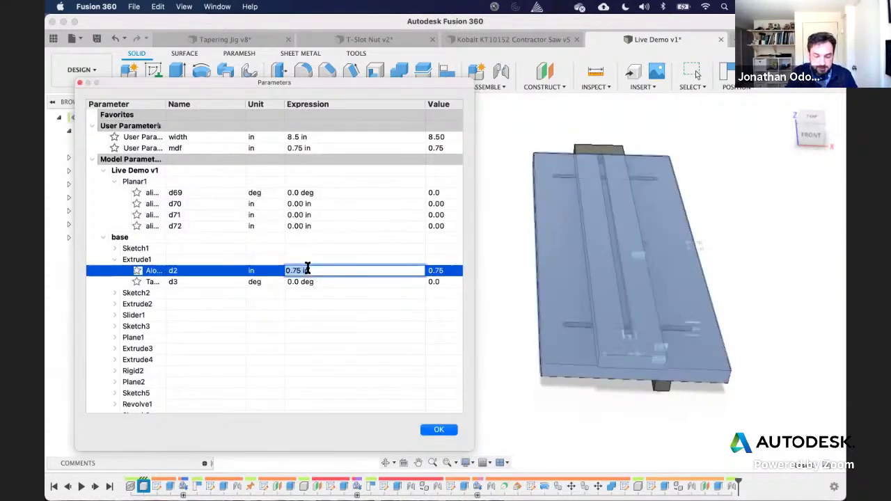
type("mdf")
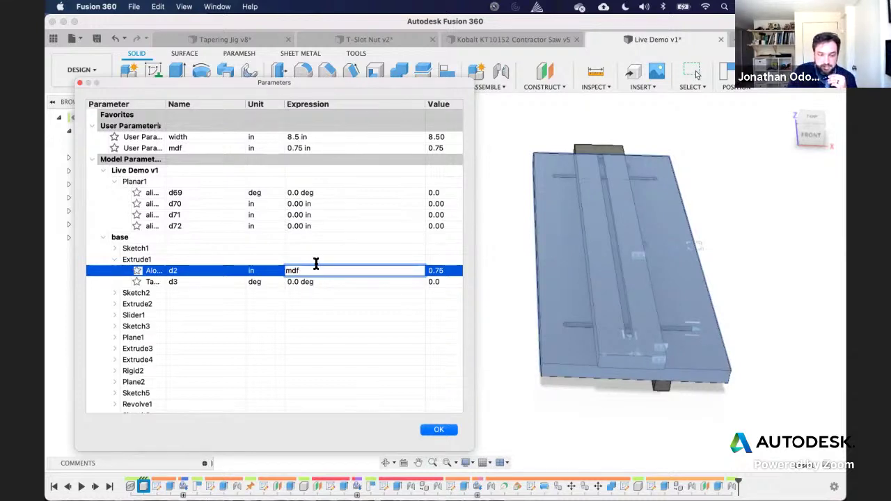
key("Return")
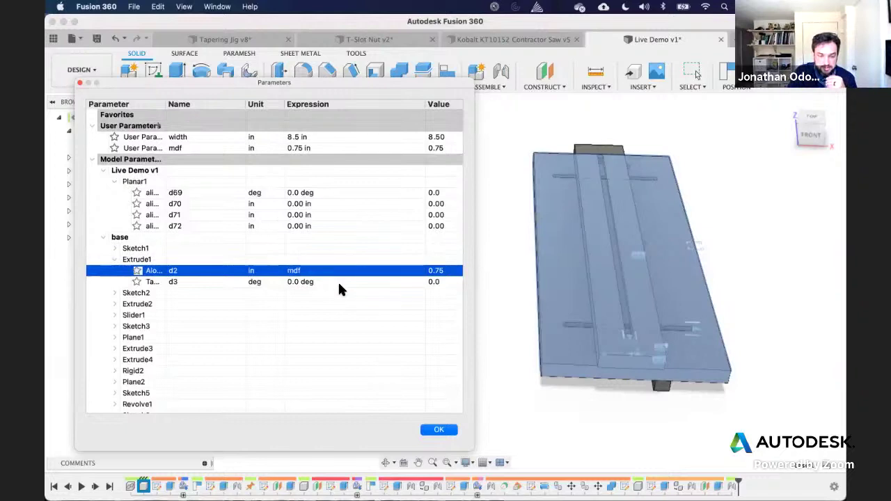
left_click(73, 289)
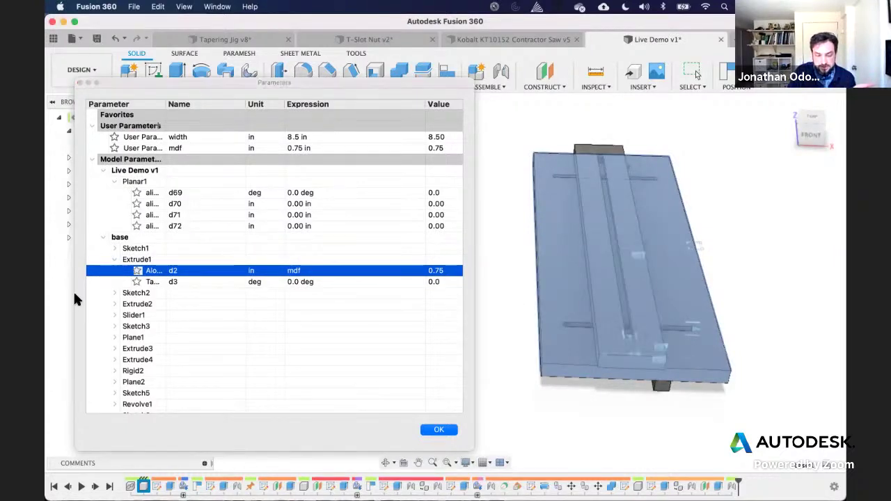
Step: Link the fence's Extrude1 distance d60 to the user parameter by setting its expression to mdf
scroll(105, 335, "down", 2)
left_click(103, 406)
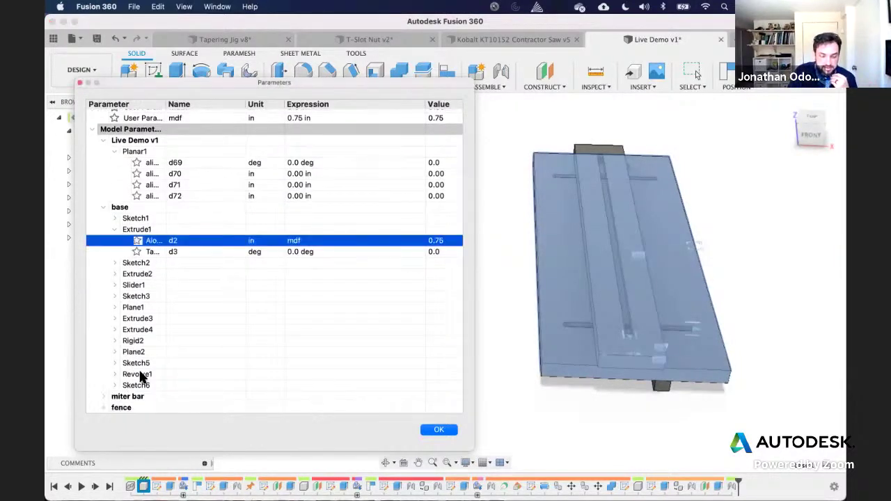
scroll(147, 356, "down", 3)
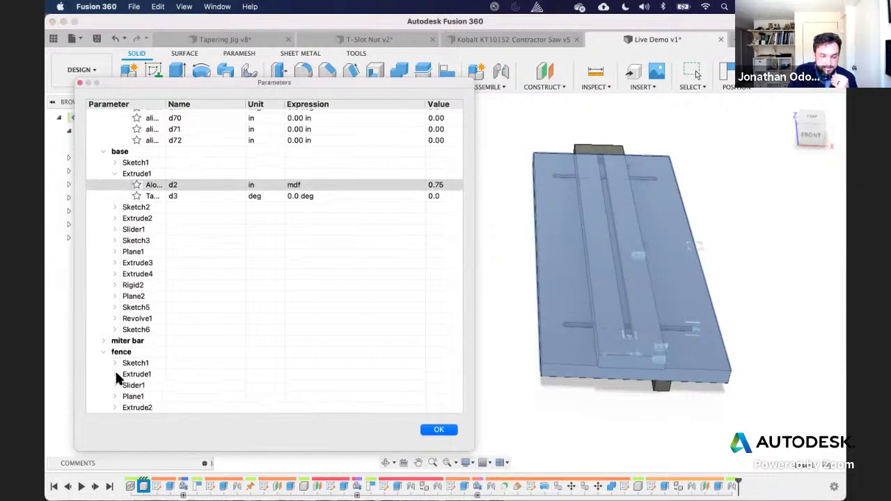
left_click(115, 374)
left_click(304, 385)
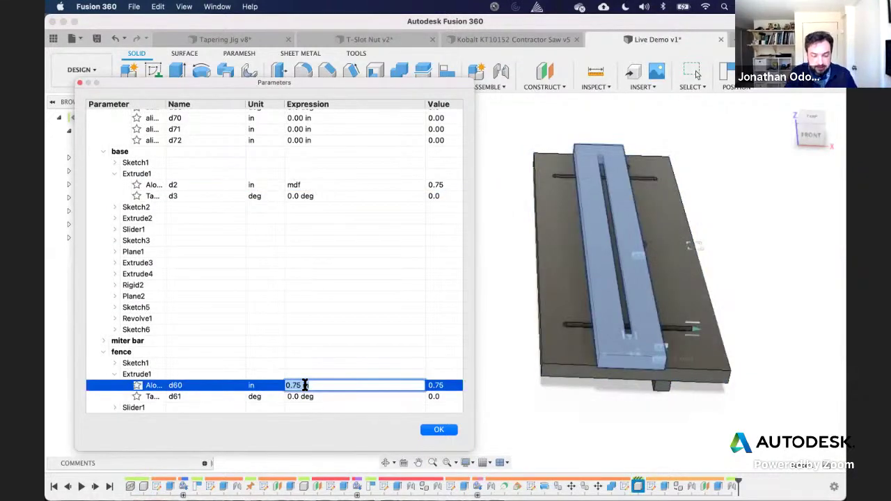
type("mdf")
key("Return")
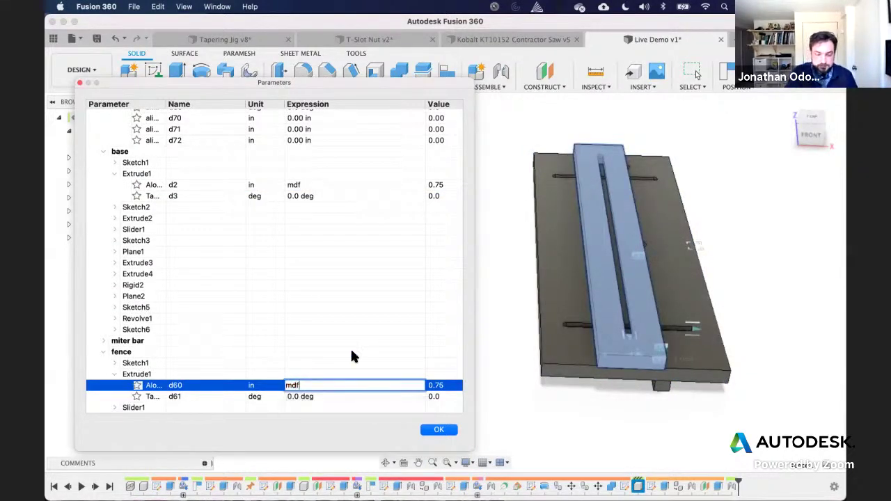
left_click(380, 363)
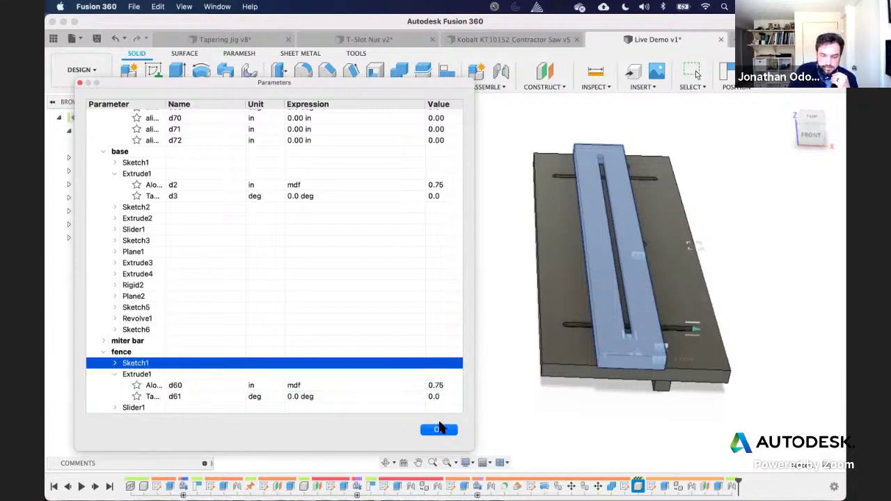
Step: Set the mdf user parameter to 0.8 in and check the base and fence thickness from the front
scroll(311, 243, "up", 5)
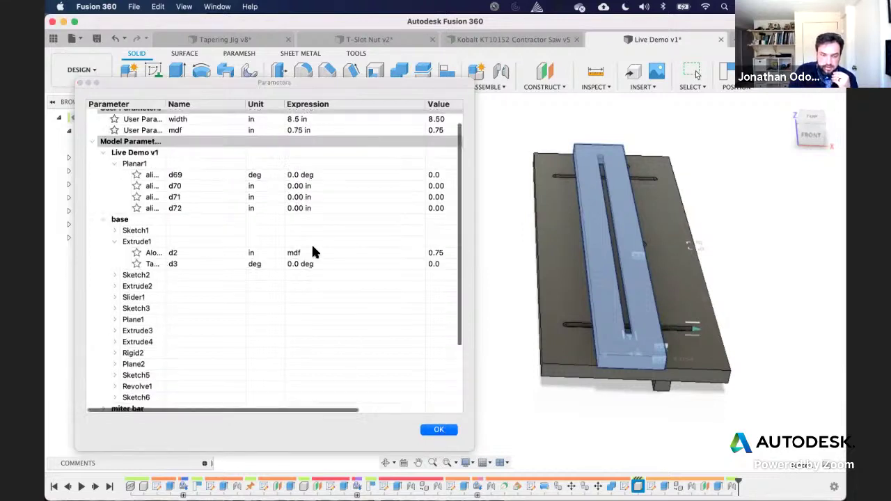
left_click(299, 148)
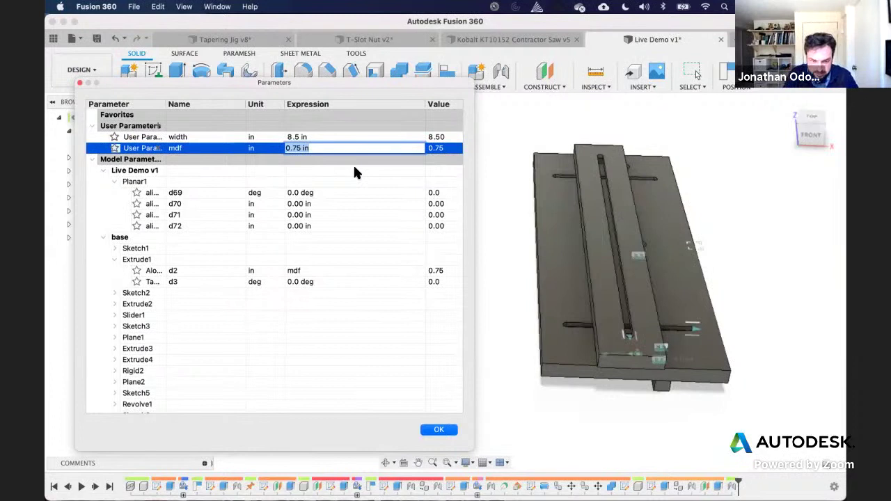
type(".8")
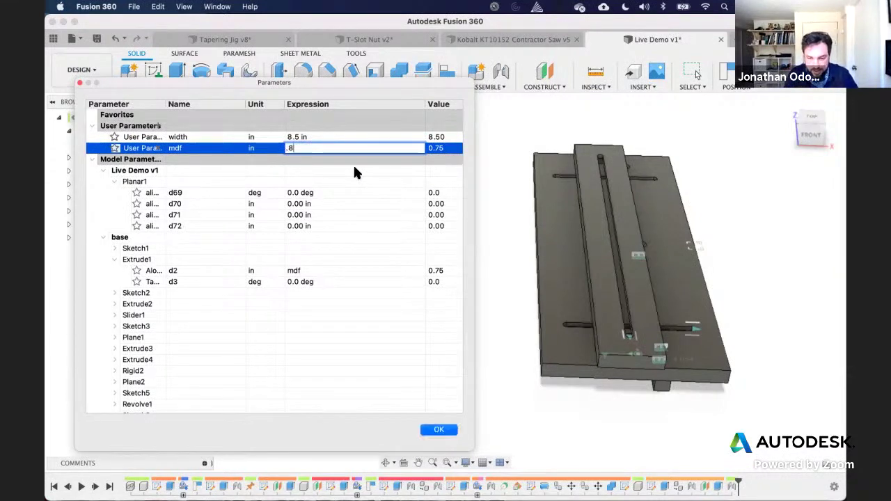
key("Return")
middle_click_drag(737, 233, 737, 205, "shift")
scroll(736, 203, "up", 5)
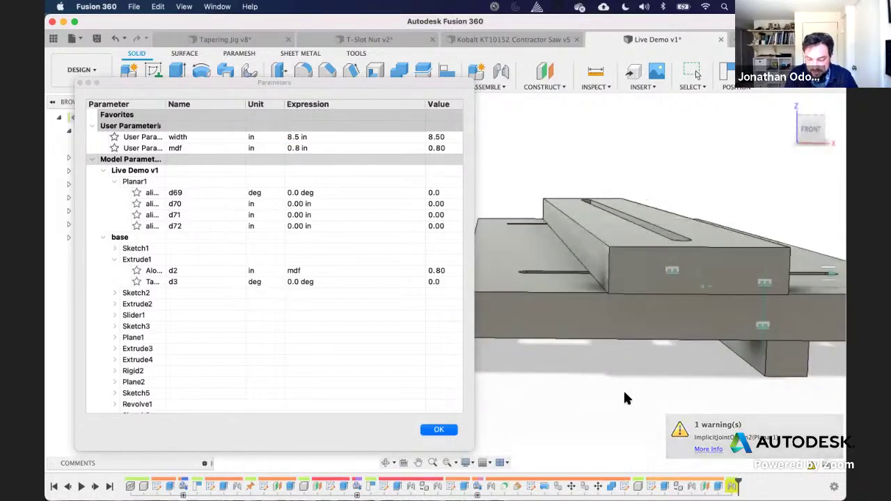
Step: Set the mdf user parameter to 0.75 in and view the jig from an angle
left_click(313, 148)
type(".75")
key("Return")
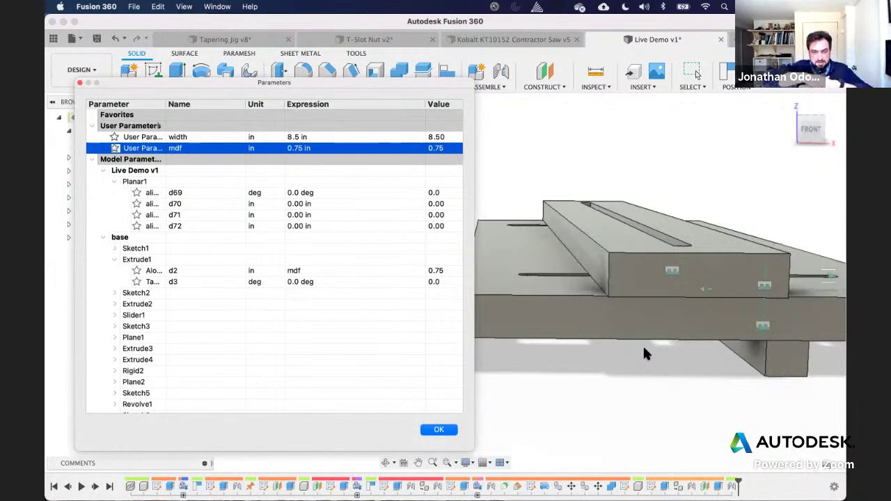
middle_click_drag(680, 185, 648, 211, "shift")
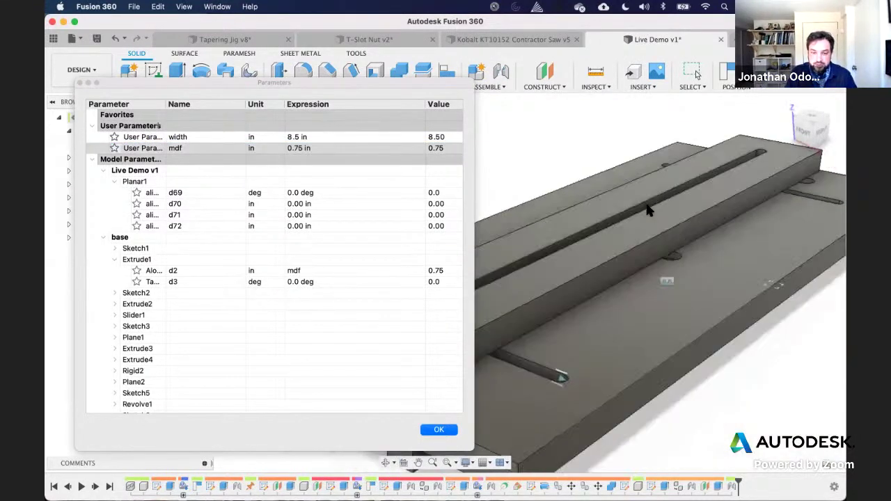
Step: Close the parameters and create a section analysis from the base's long side face at -1.50 in, viewed from the right
scroll(647, 209, "down", 2)
left_click(437, 432)
left_click(596, 87)
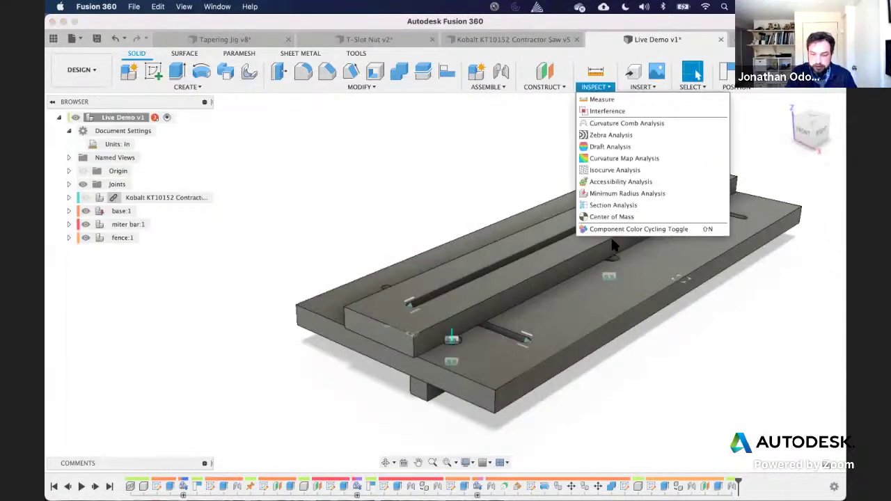
left_click(620, 202)
left_click(575, 377)
left_click_drag(575, 377, 535, 357)
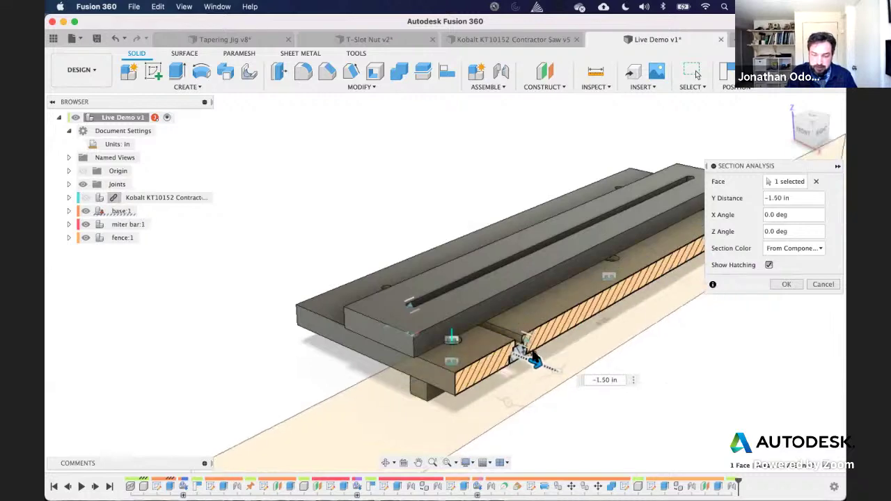
key("Return")
scroll(456, 278, "up", 3)
left_click(821, 129)
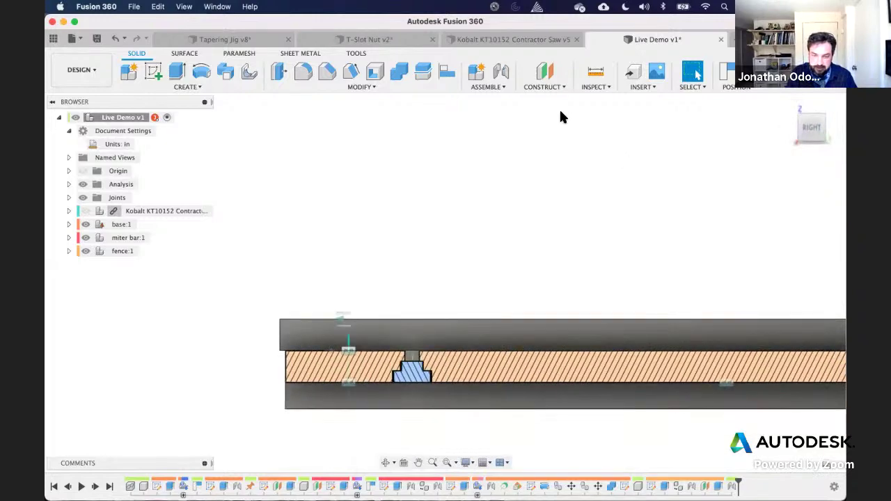
Step: Set the mdf user parameter to 0.8 in and inspect the sectioned T-slot in the base up close
left_click(404, 88)
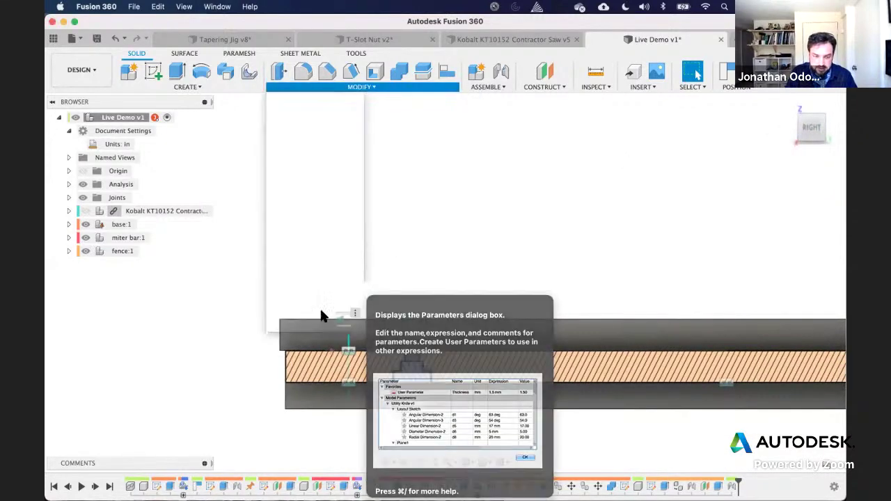
left_click(318, 312)
left_click_drag(374, 77, 750, 14)
double_click(695, 85)
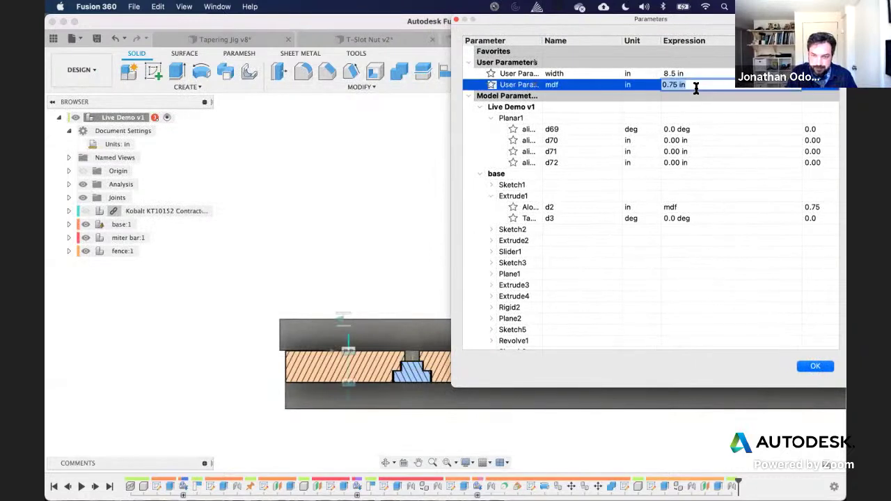
type(".8")
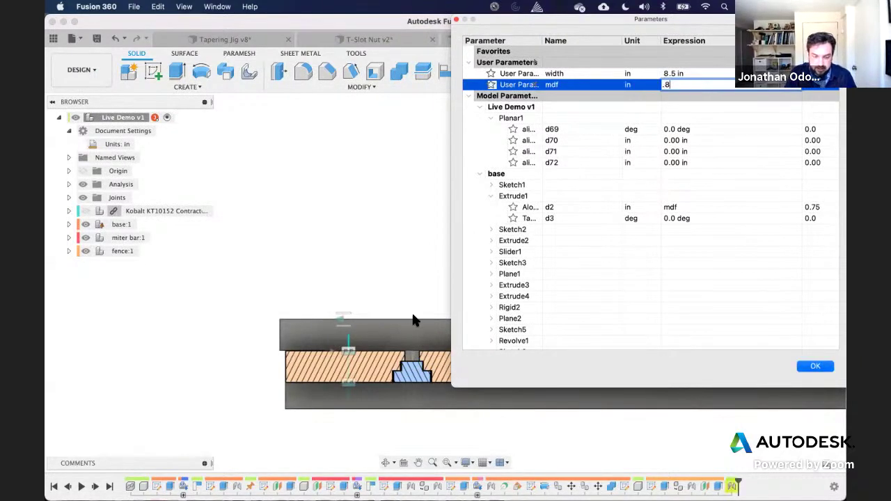
key("Return")
left_click(403, 382)
scroll(403, 381, "up", 2)
middle_click_drag(404, 386, 325, 275)
scroll(324, 275, "up", 3)
left_click(320, 302)
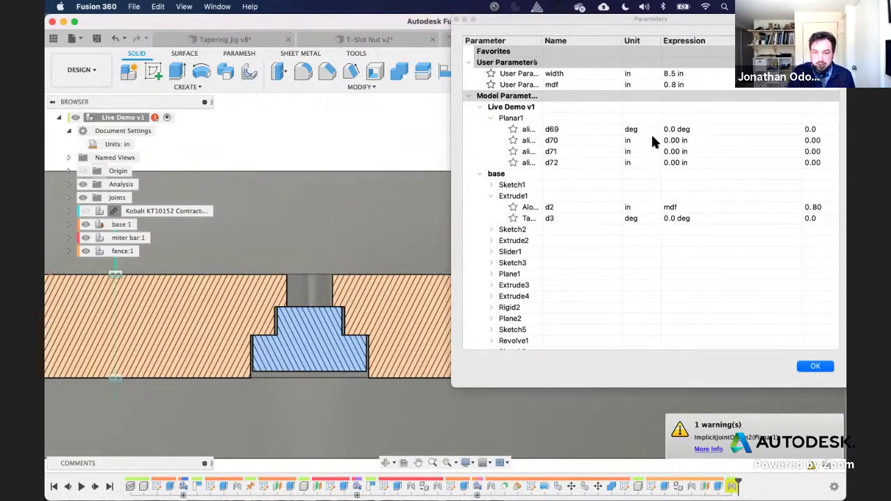
Step: Set the mdf user parameter to 0.75 in
scroll(529, 202, "down", 5)
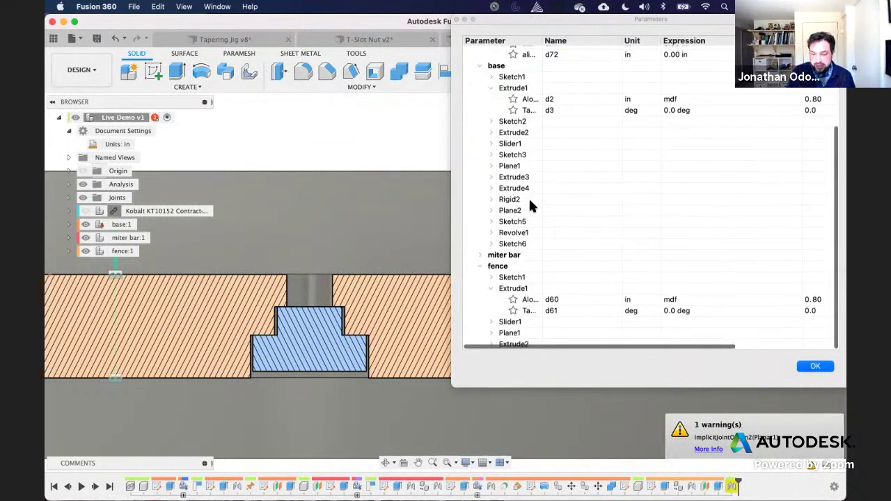
scroll(529, 202, "up", 5)
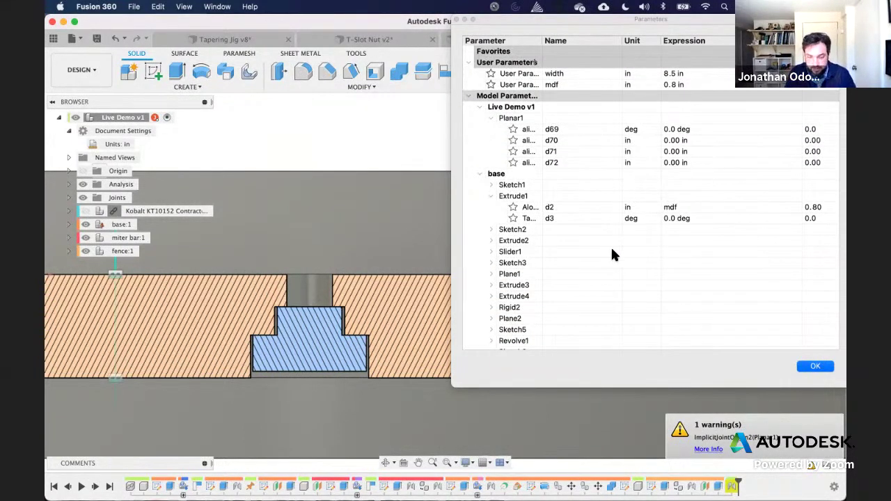
scroll(613, 255, "down", 3)
scroll(627, 244, "up", 3)
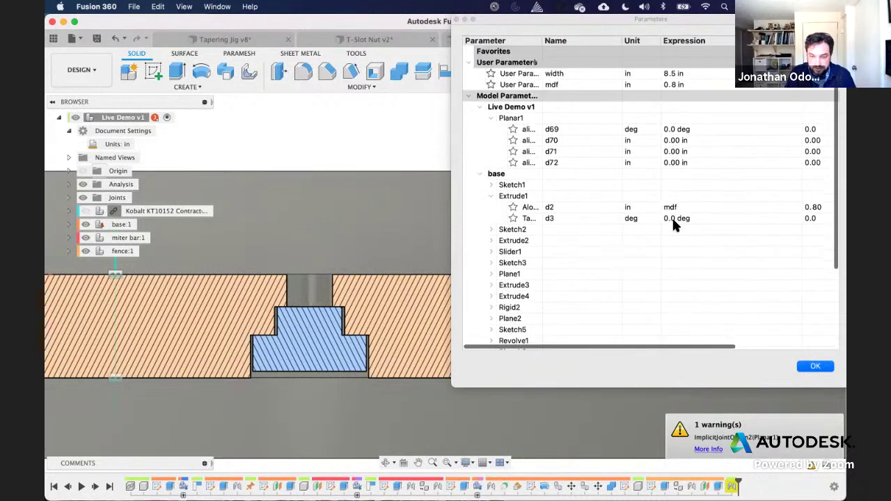
double_click(689, 84)
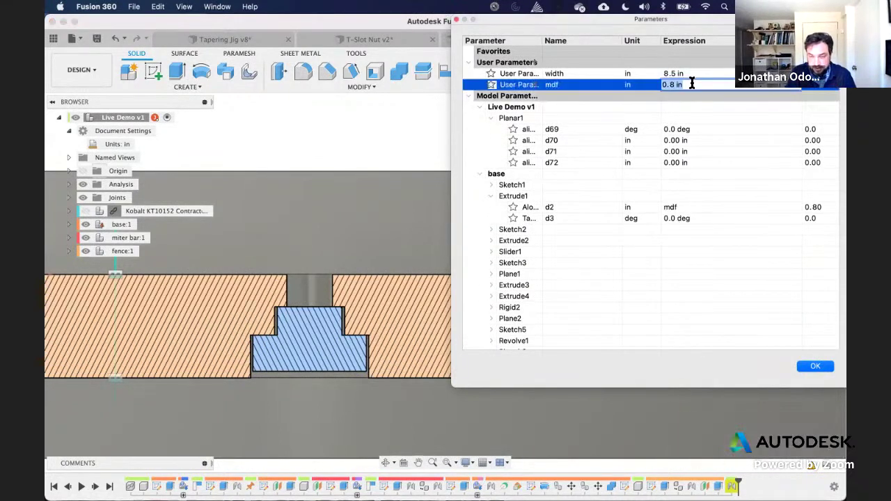
type(".75")
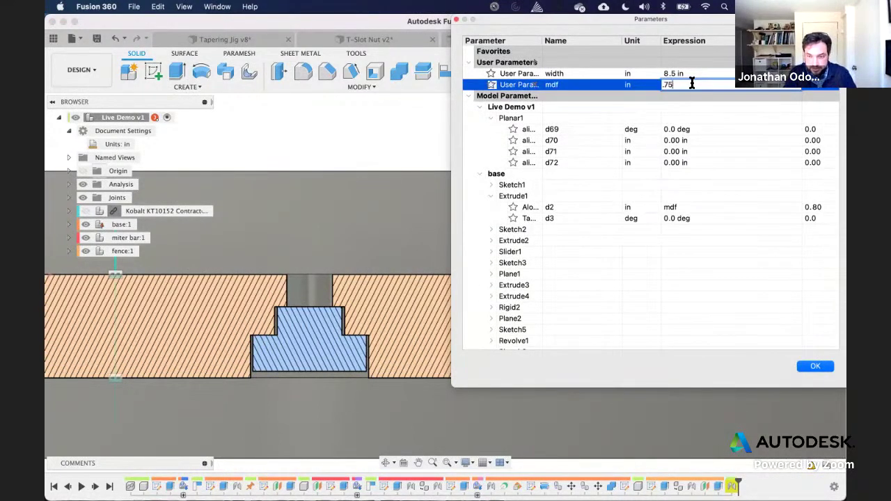
left_click(687, 97)
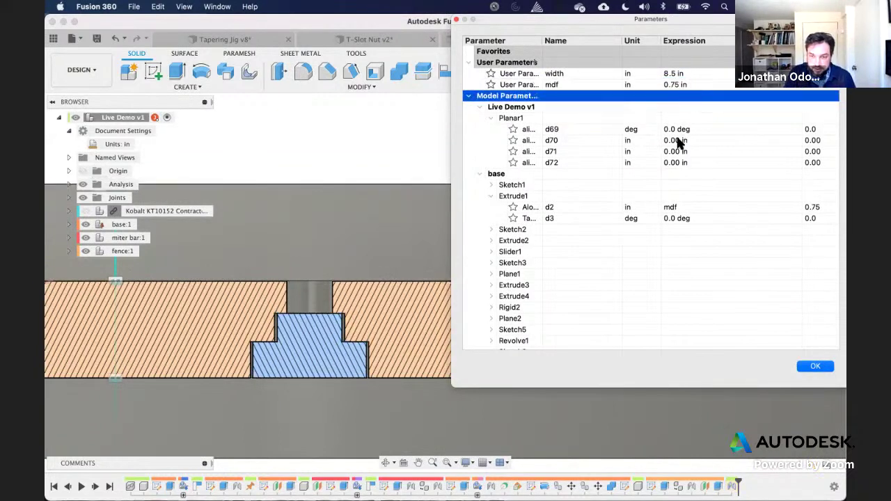
Step: Examine the base's Sketch2, Extrude2, Sketch3, Sketch5 and Sketch6 parameters for dimensions tied to the MDF thickness
scroll(676, 134, "down", 3)
scroll(480, 164, "down", 2)
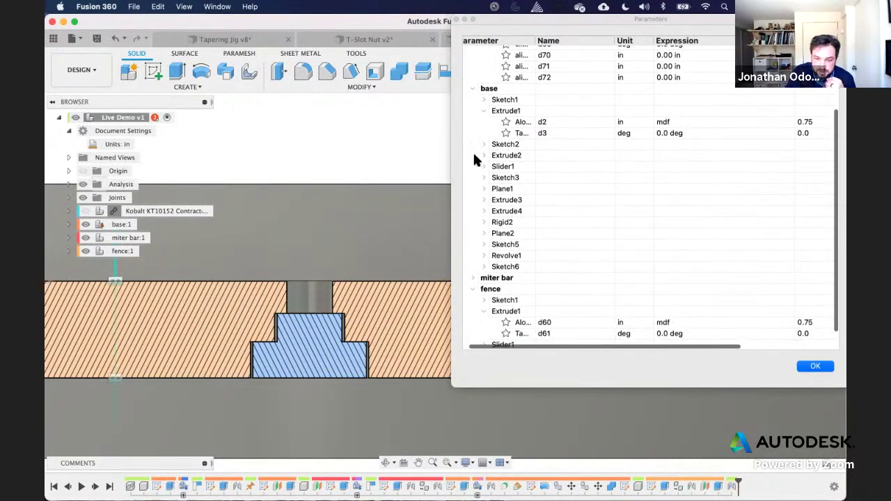
left_click(484, 144)
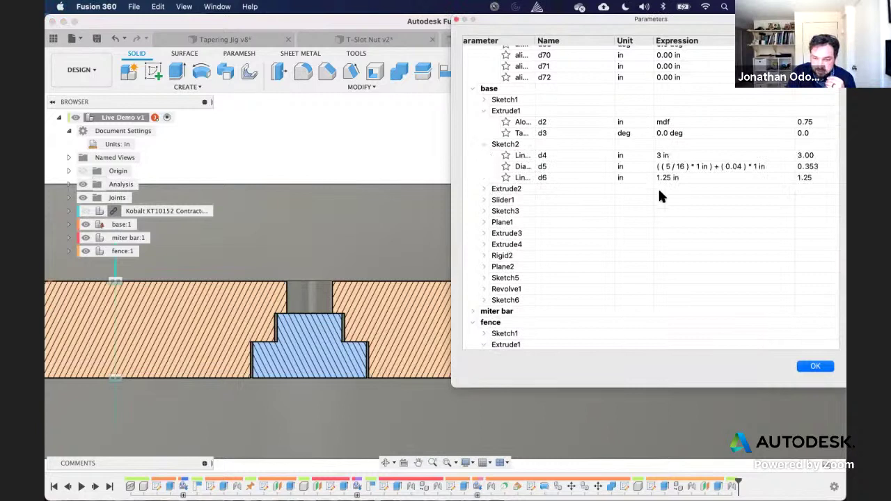
left_click(484, 188)
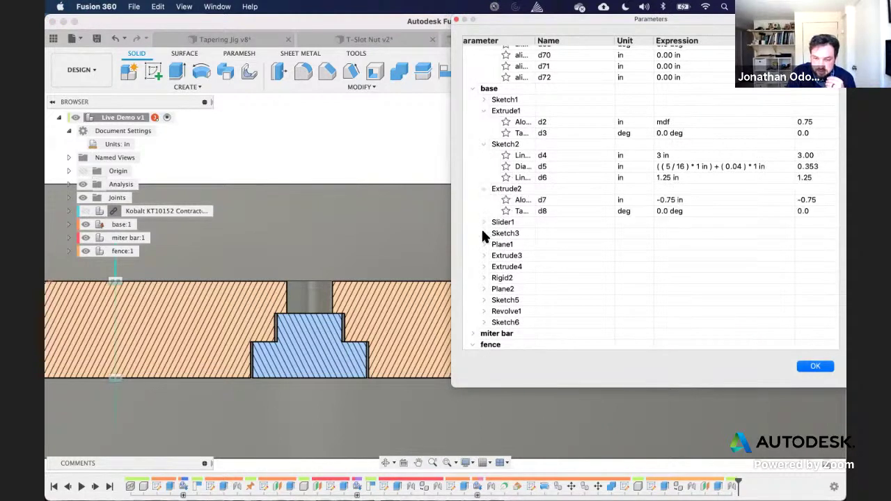
left_click(484, 233)
scroll(576, 231, "down", 4)
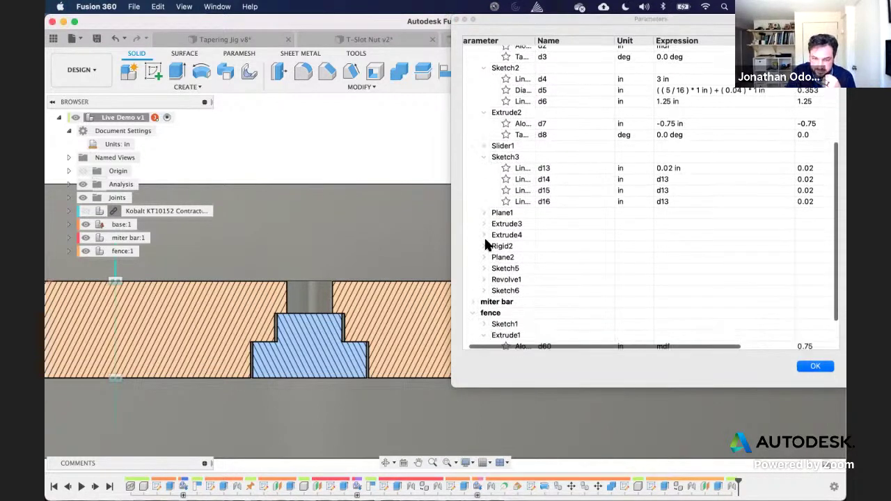
left_click(484, 269)
scroll(553, 251, "down", 3)
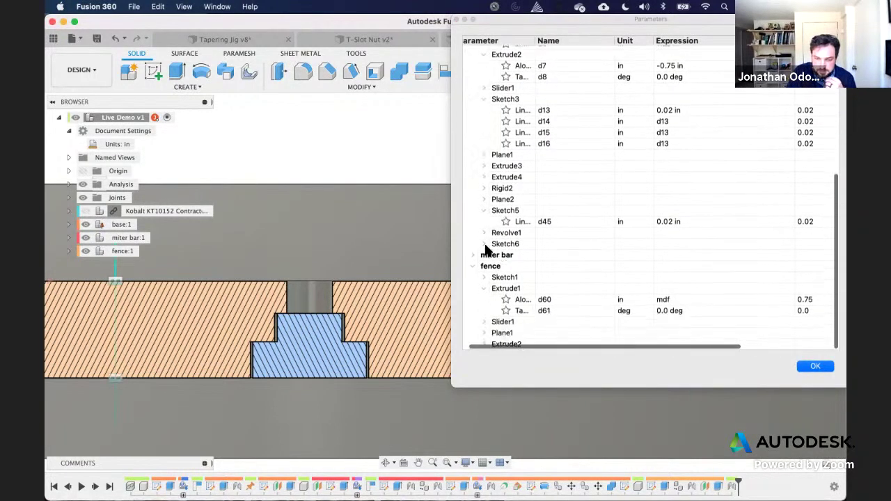
left_click(485, 245)
scroll(523, 241, "down", 5)
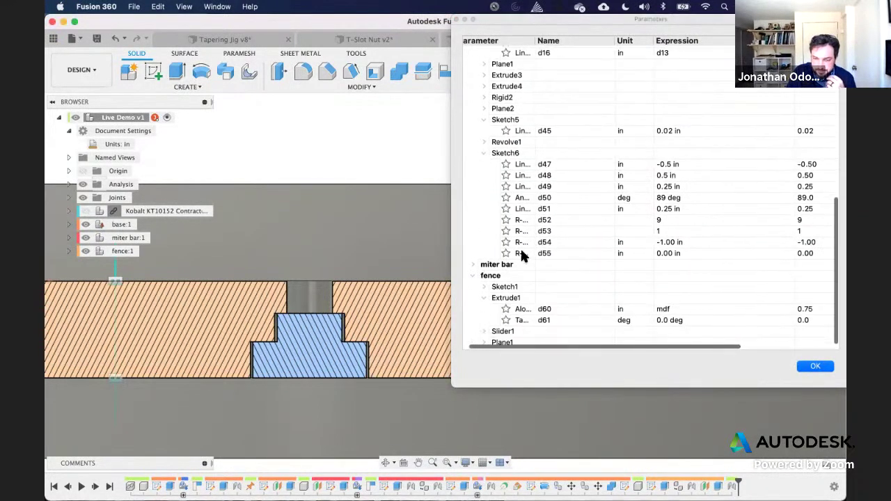
scroll(522, 251, "down", 1)
Step: Drive the linear dimension d59 in the fence's Sketch1 with the expression mdf * 2
left_click(484, 277)
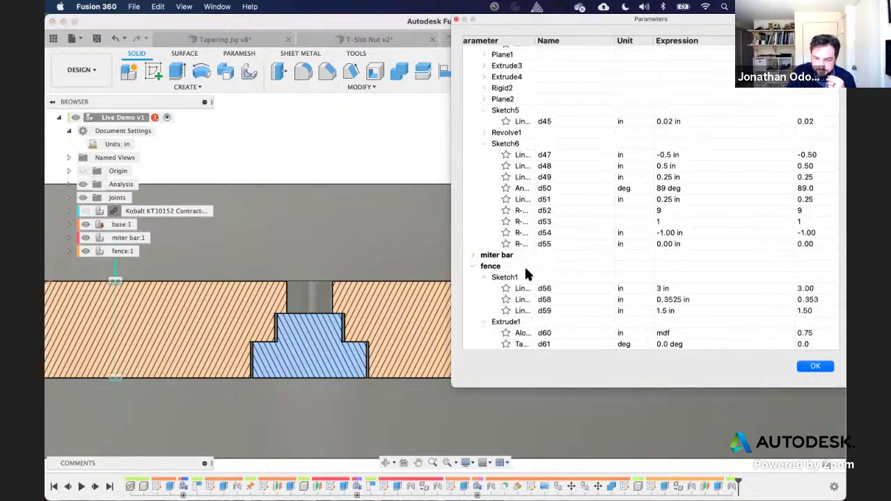
scroll(527, 271, "down", 2)
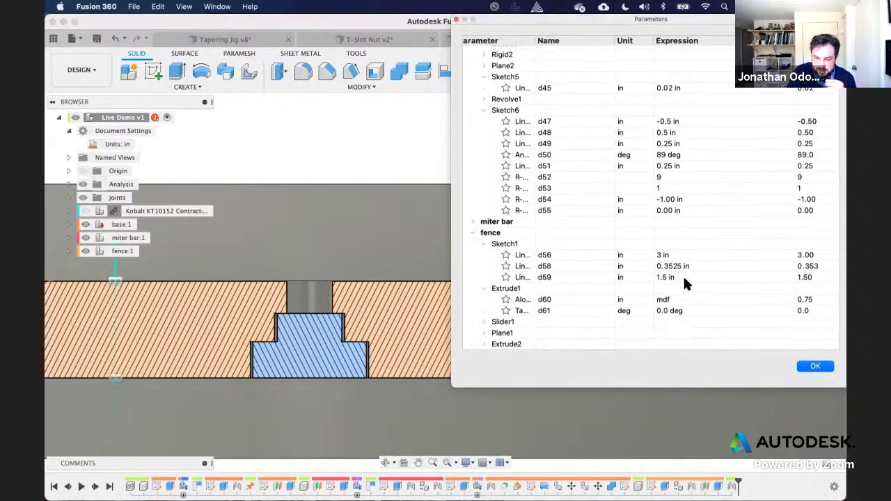
left_click(685, 279)
key("Return")
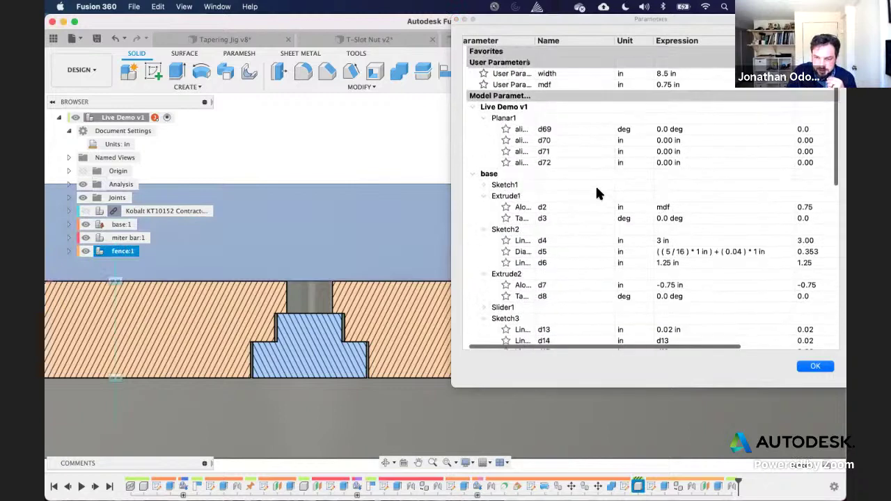
double_click(688, 279)
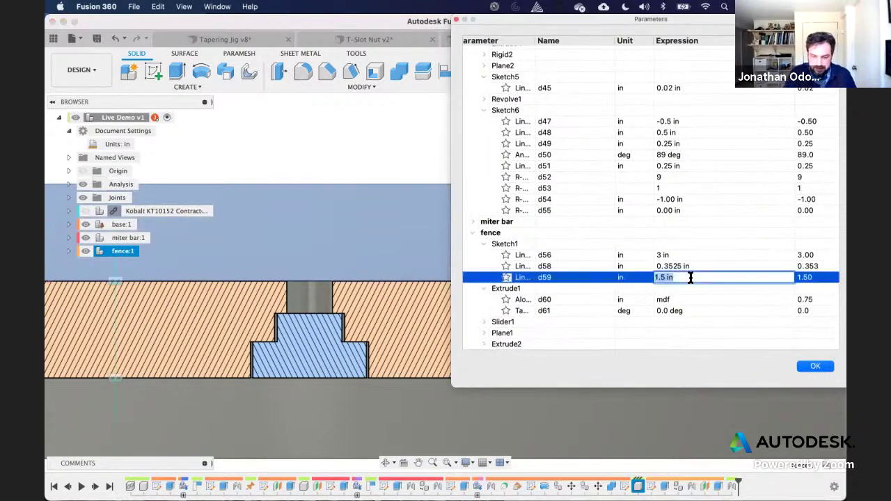
type("th")
key("BackSpace")
key("BackSpace")
type("mdf*2")
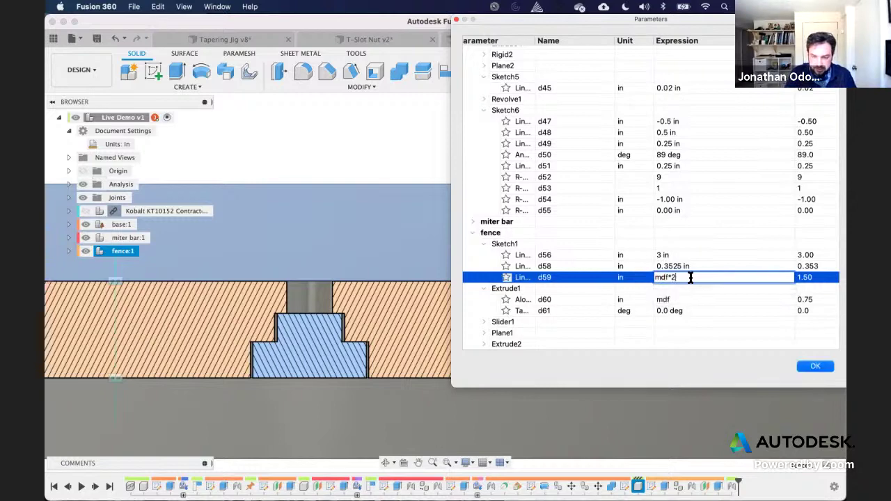
key("Return")
Step: View the whole fence at an angle, reopen the parameters and set the mdf user parameter to 1 in as a test
left_click(371, 149)
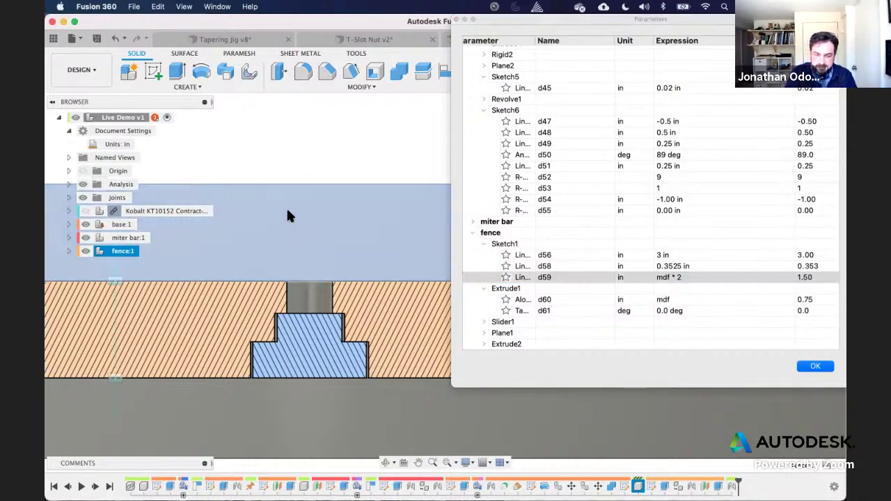
scroll(286, 207, "down", 3)
middle_click_drag(300, 220, 316, 256, "shift")
scroll(317, 217, "down", 2)
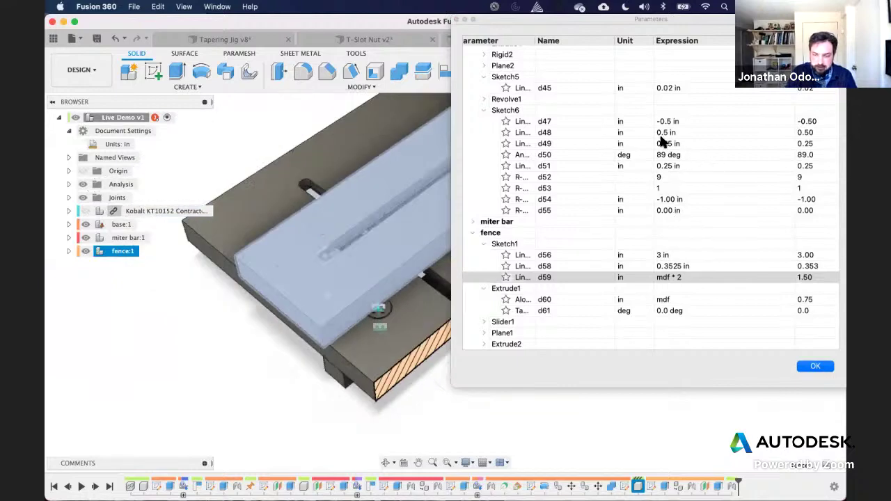
key("Return")
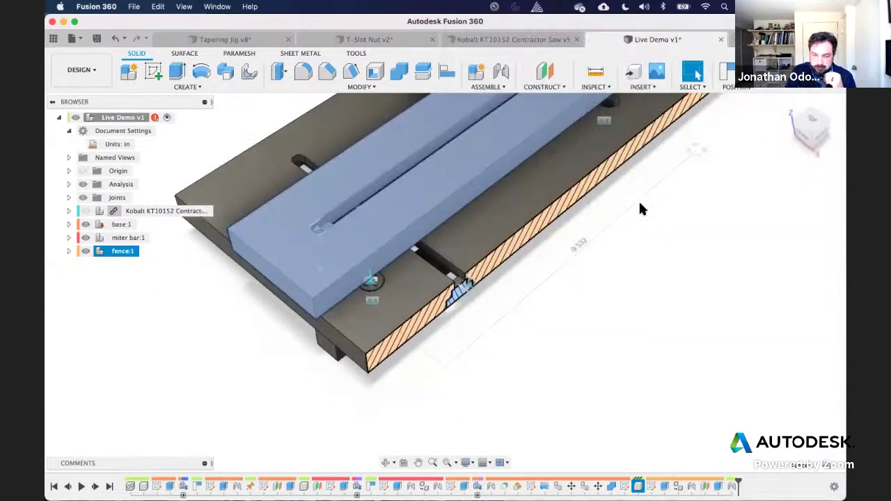
left_click(360, 87)
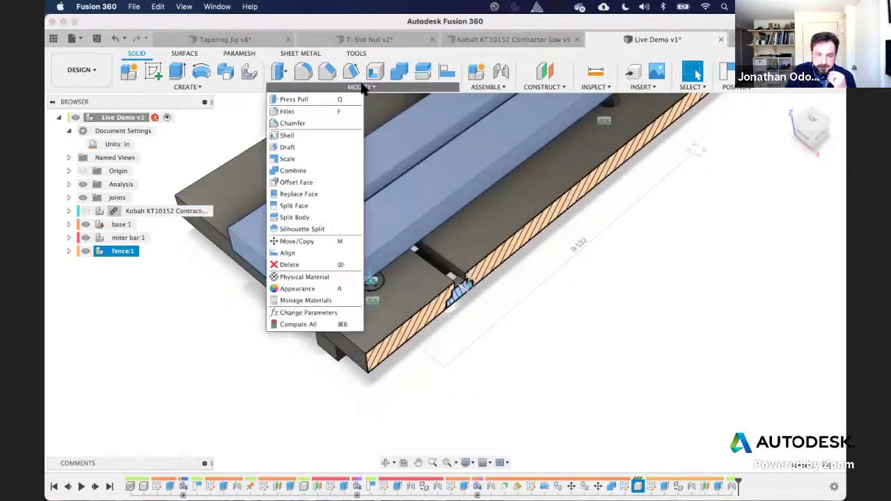
left_click(320, 312)
left_click_drag(319, 78, 639, 59)
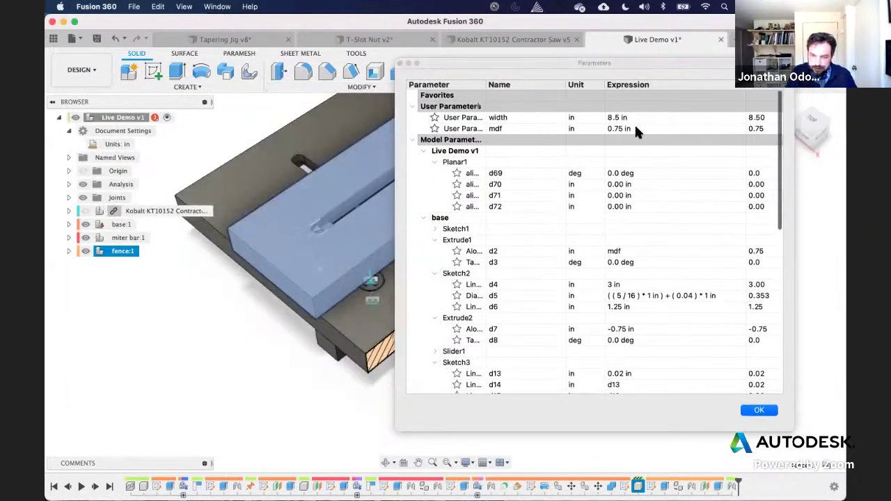
double_click(650, 128)
type("1")
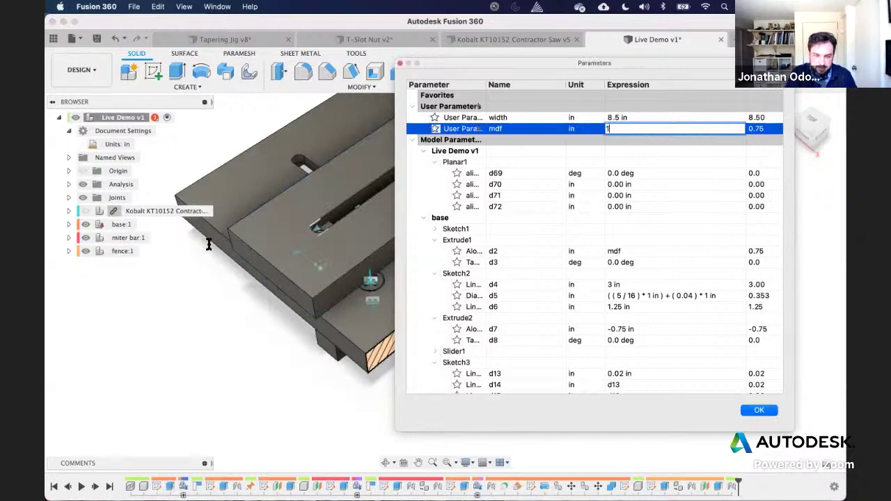
key("Return")
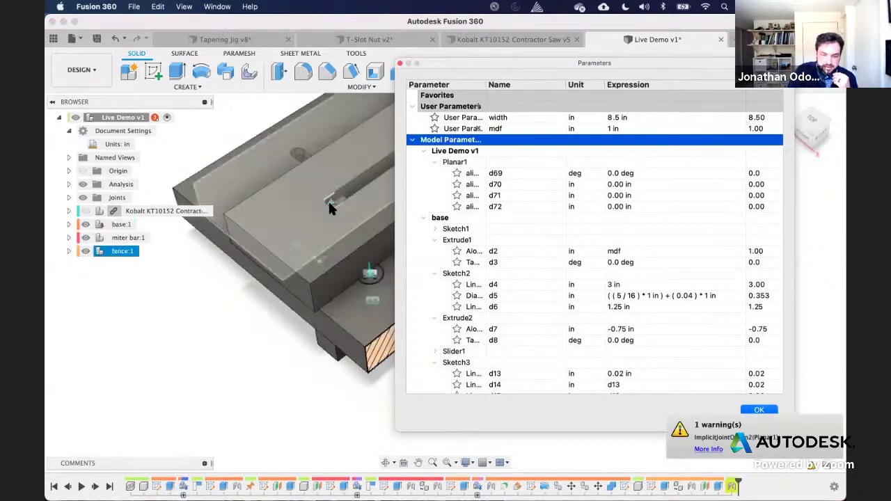
Step: Return the mdf user parameter to 0.75 in, keeping the fence and the sectioned base in view
double_click(637, 128)
left_click_drag(465, 67, 577, 73)
type(".75")
key("Return")
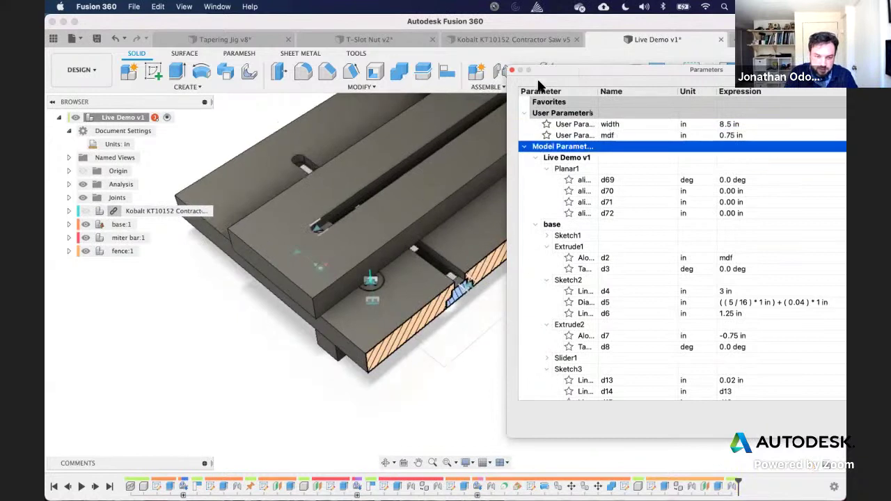
left_click(267, 255)
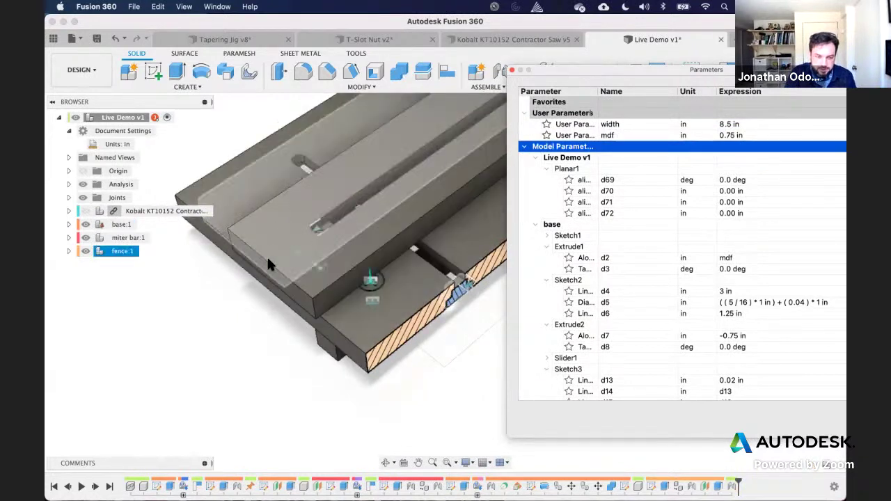
Step: Set the mdf user parameter to 1 in again and check how the fence and base update
double_click(756, 135)
type("1")
key("Return")
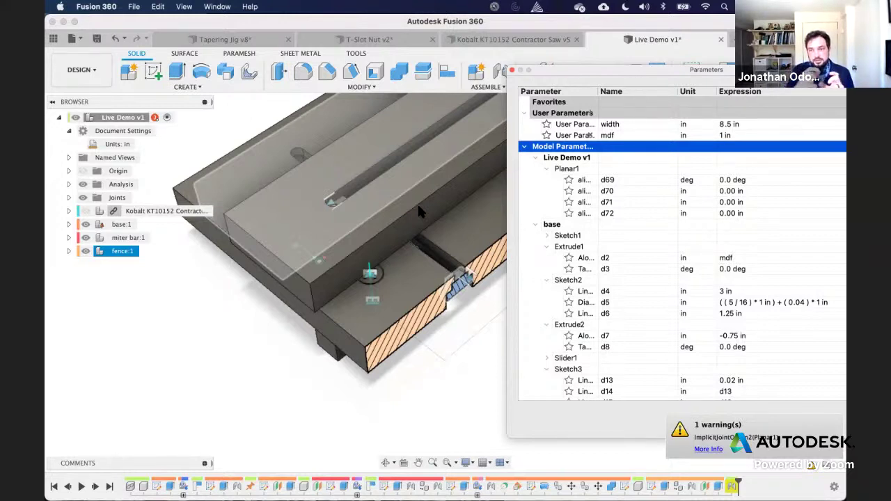
Step: Set the mdf user parameter to 0.75 in and close the parameters
key("Escape")
double_click(747, 135)
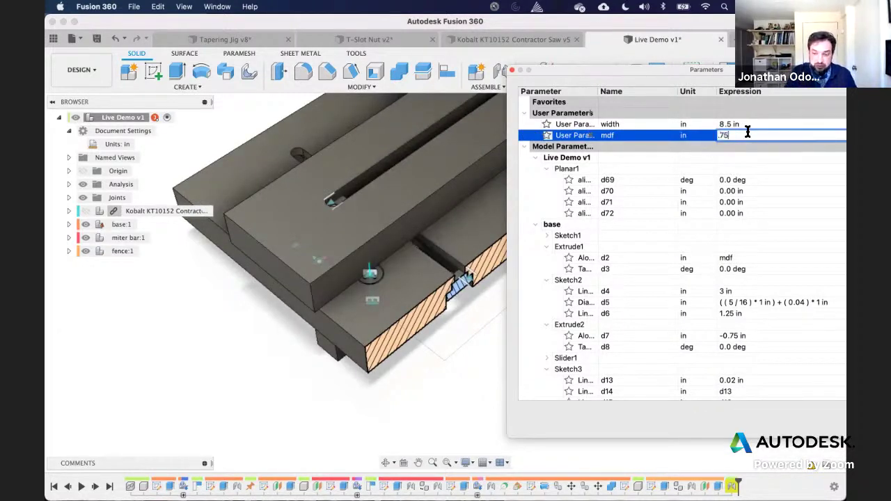
type(".75")
key("Return")
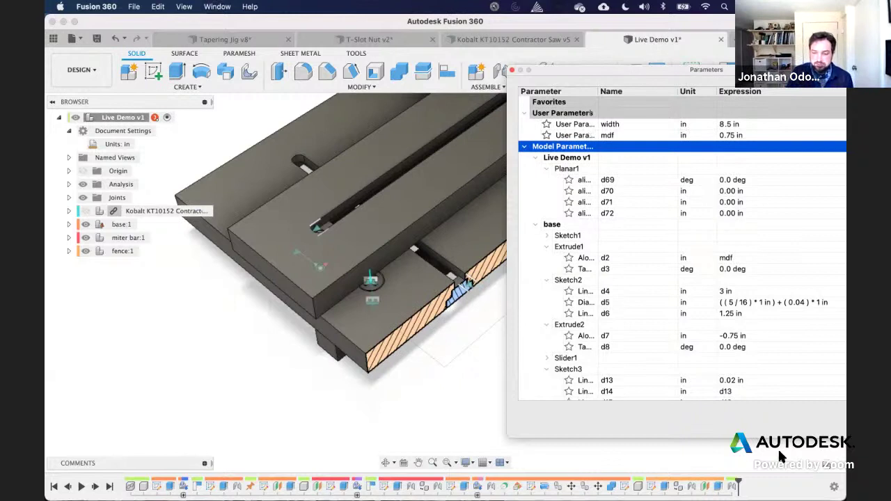
left_click_drag(598, 63, 459, 72)
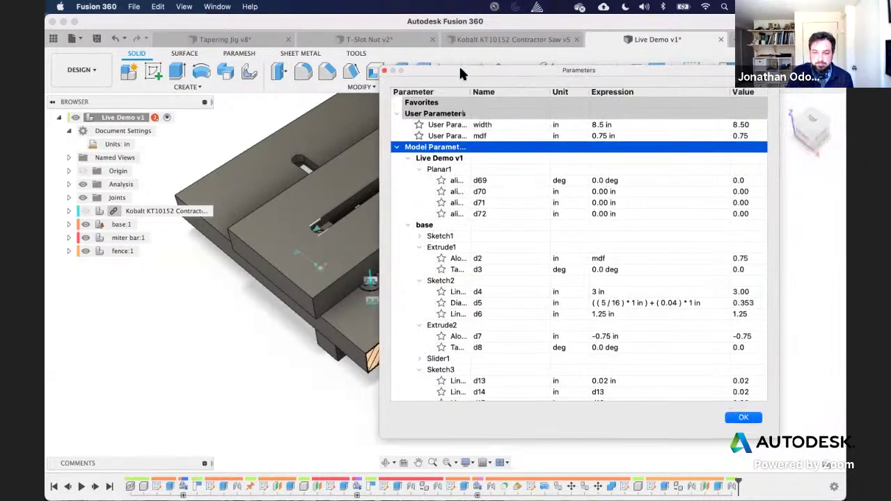
left_click(745, 417)
left_click(637, 271)
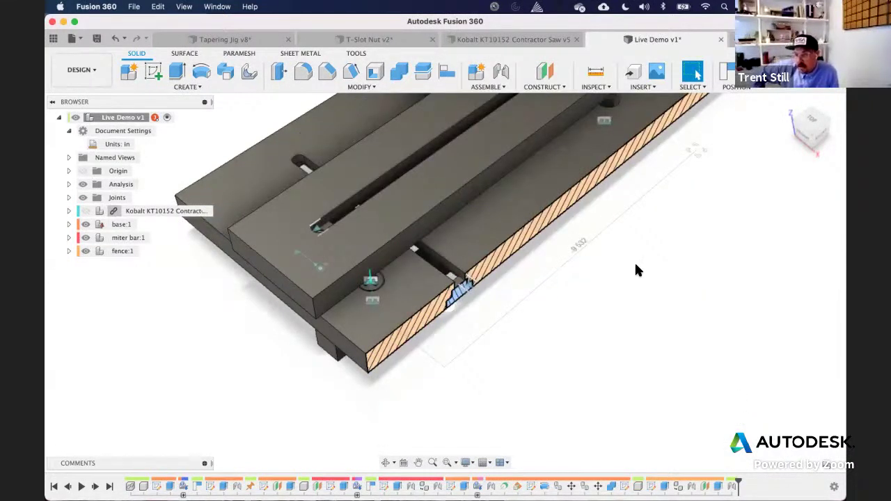
middle_click_drag(605, 242, 618, 213, "shift")
scroll(618, 212, "up", 3)
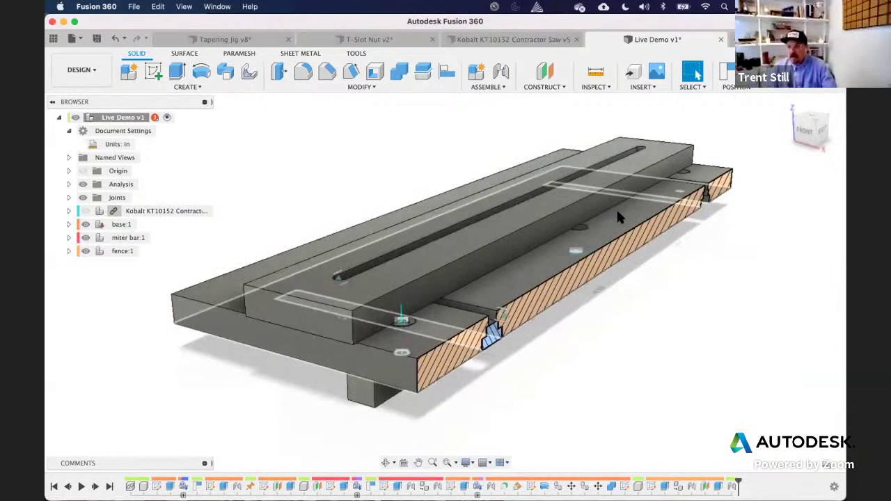
middle_click_drag(617, 217, 603, 222, "shift")
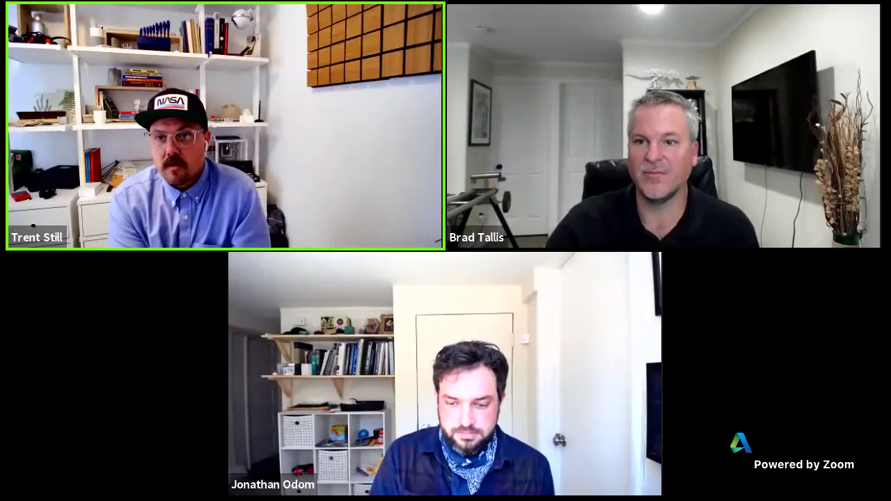